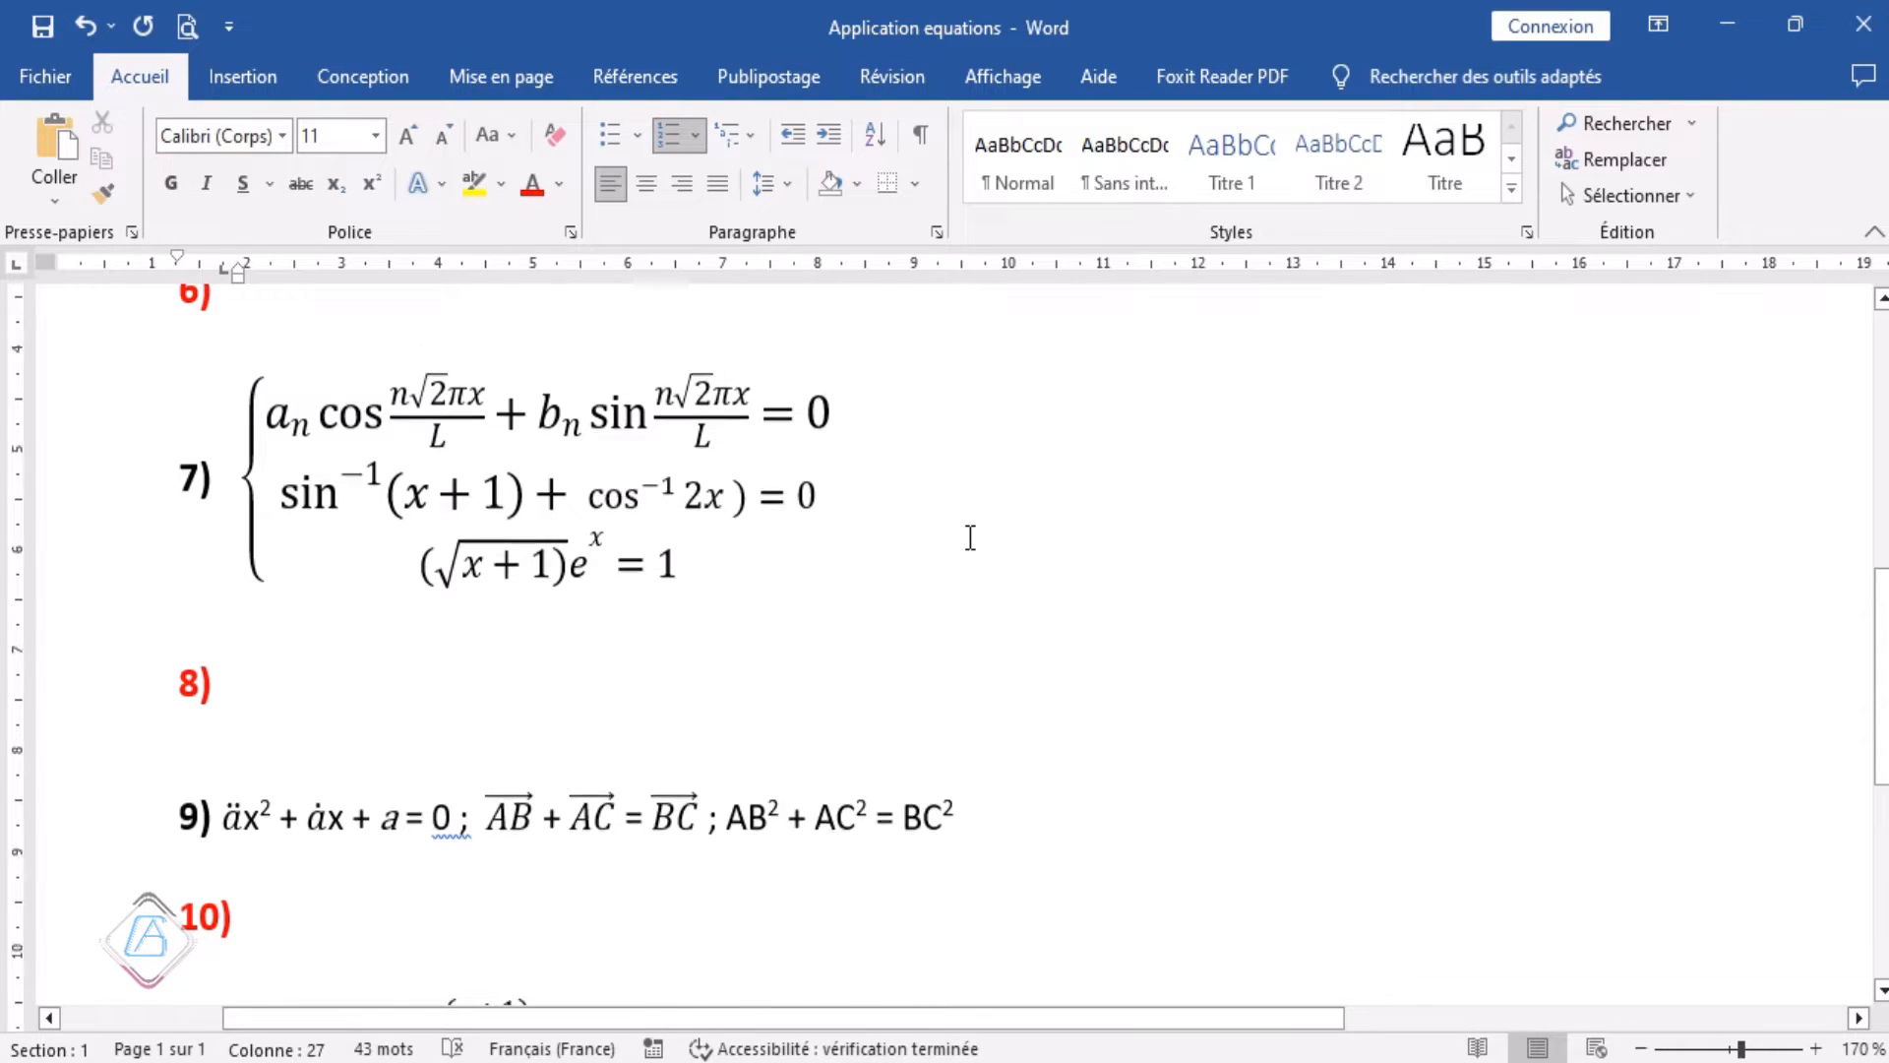
Look through the numbered example equations in the document and the blank red items between them.
scroll(971, 537, "up", 7)
scroll(970, 537, "down", 4)
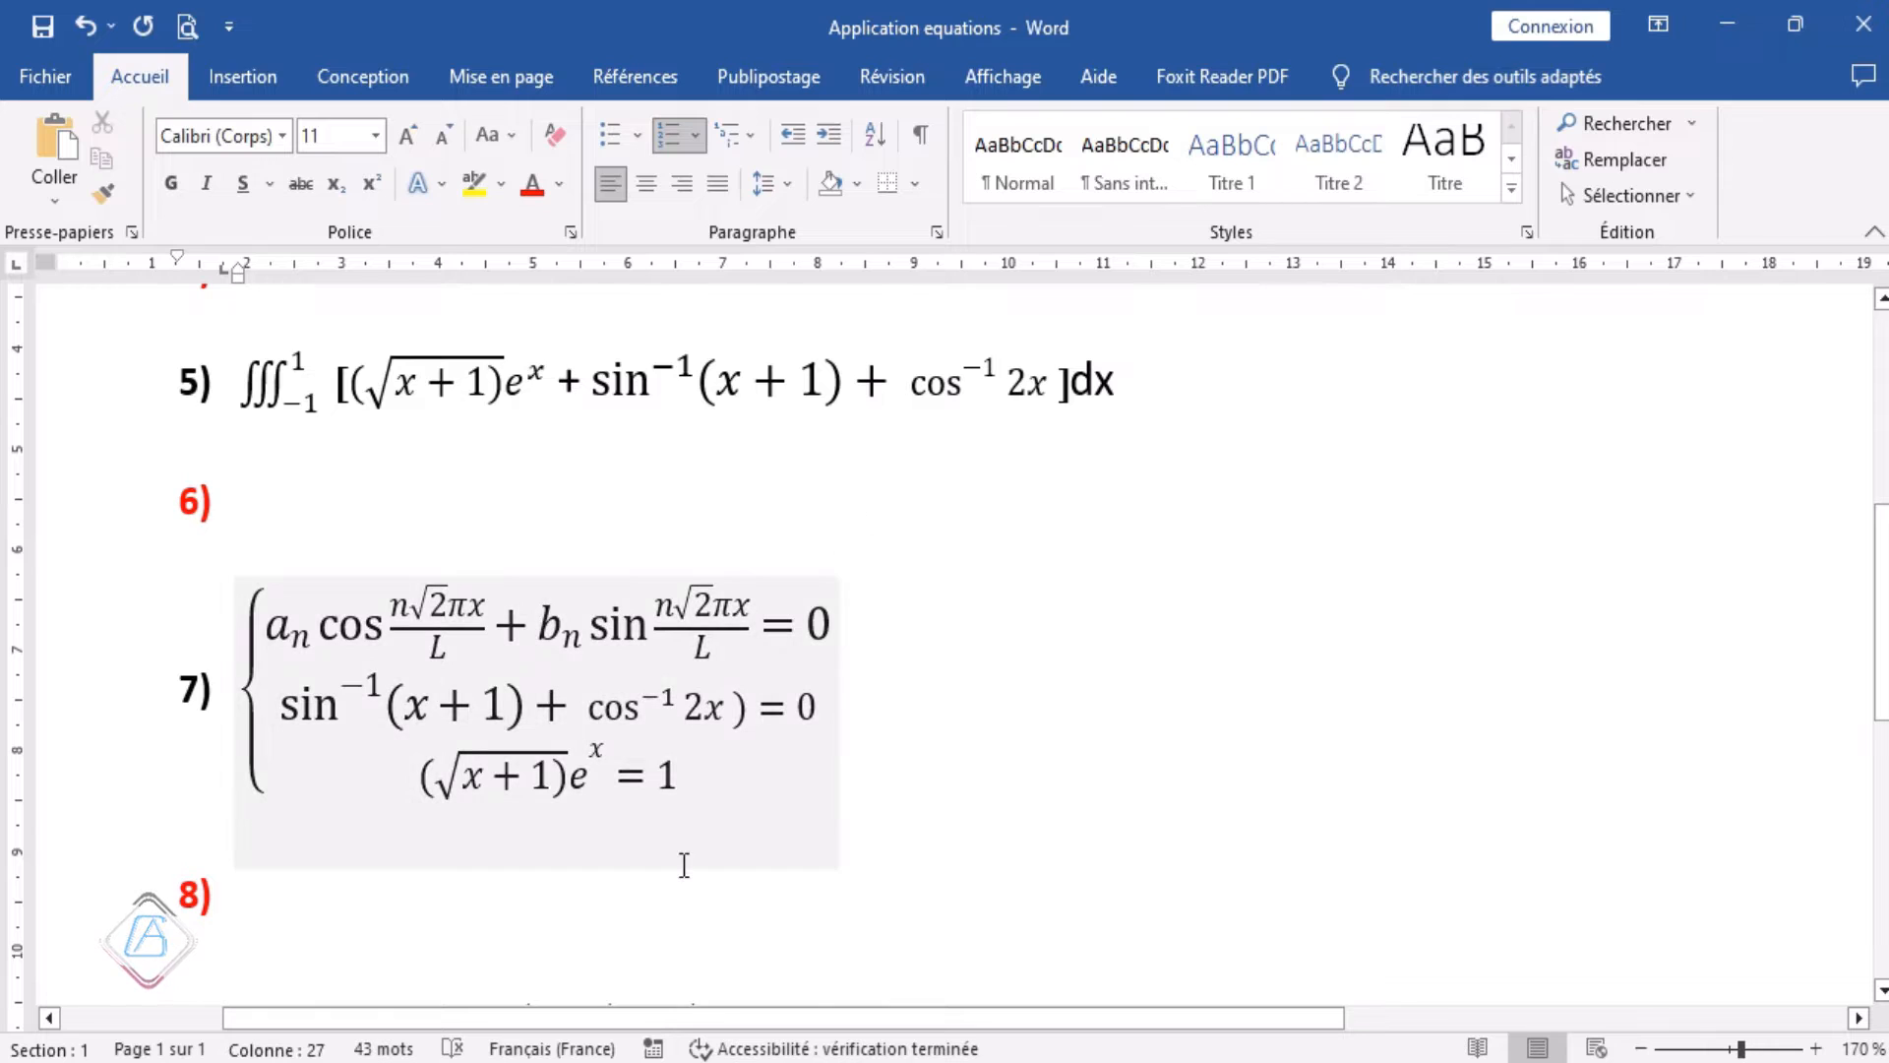
scroll(804, 777, "up", 6)
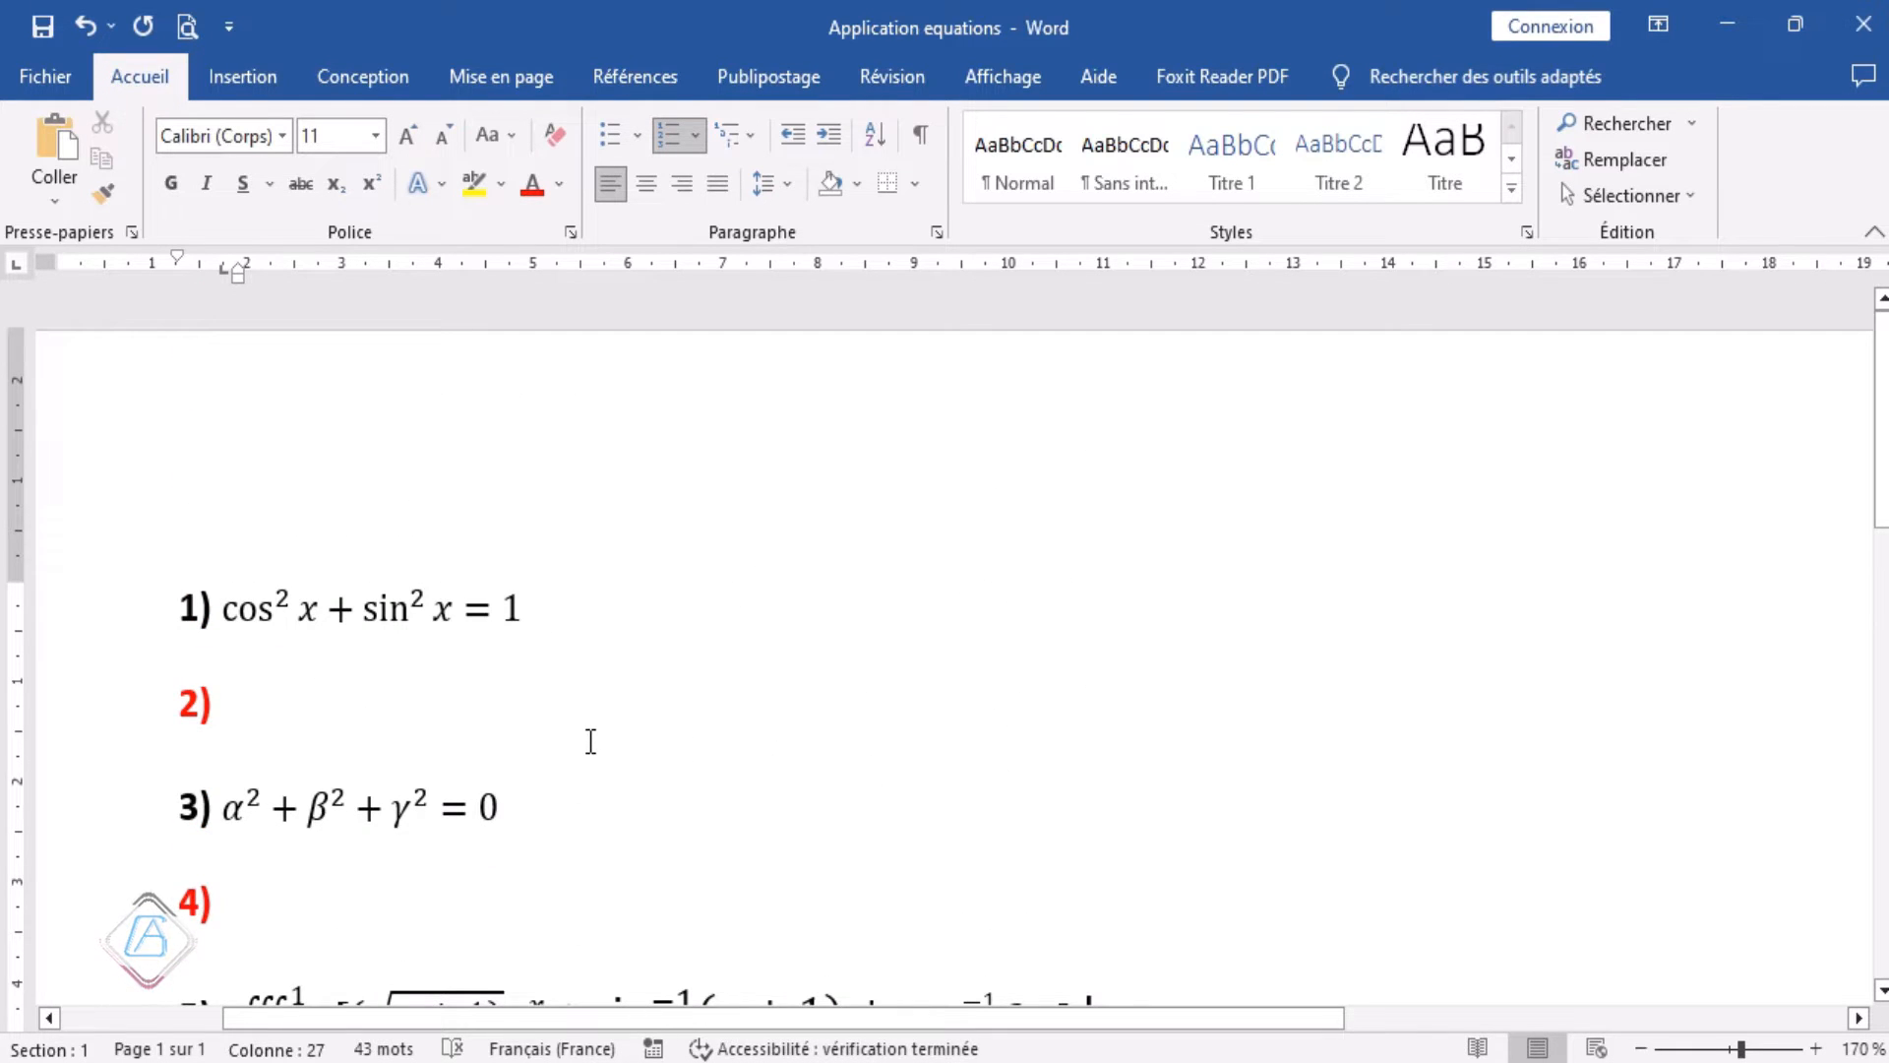
scroll(591, 741, "down", 2)
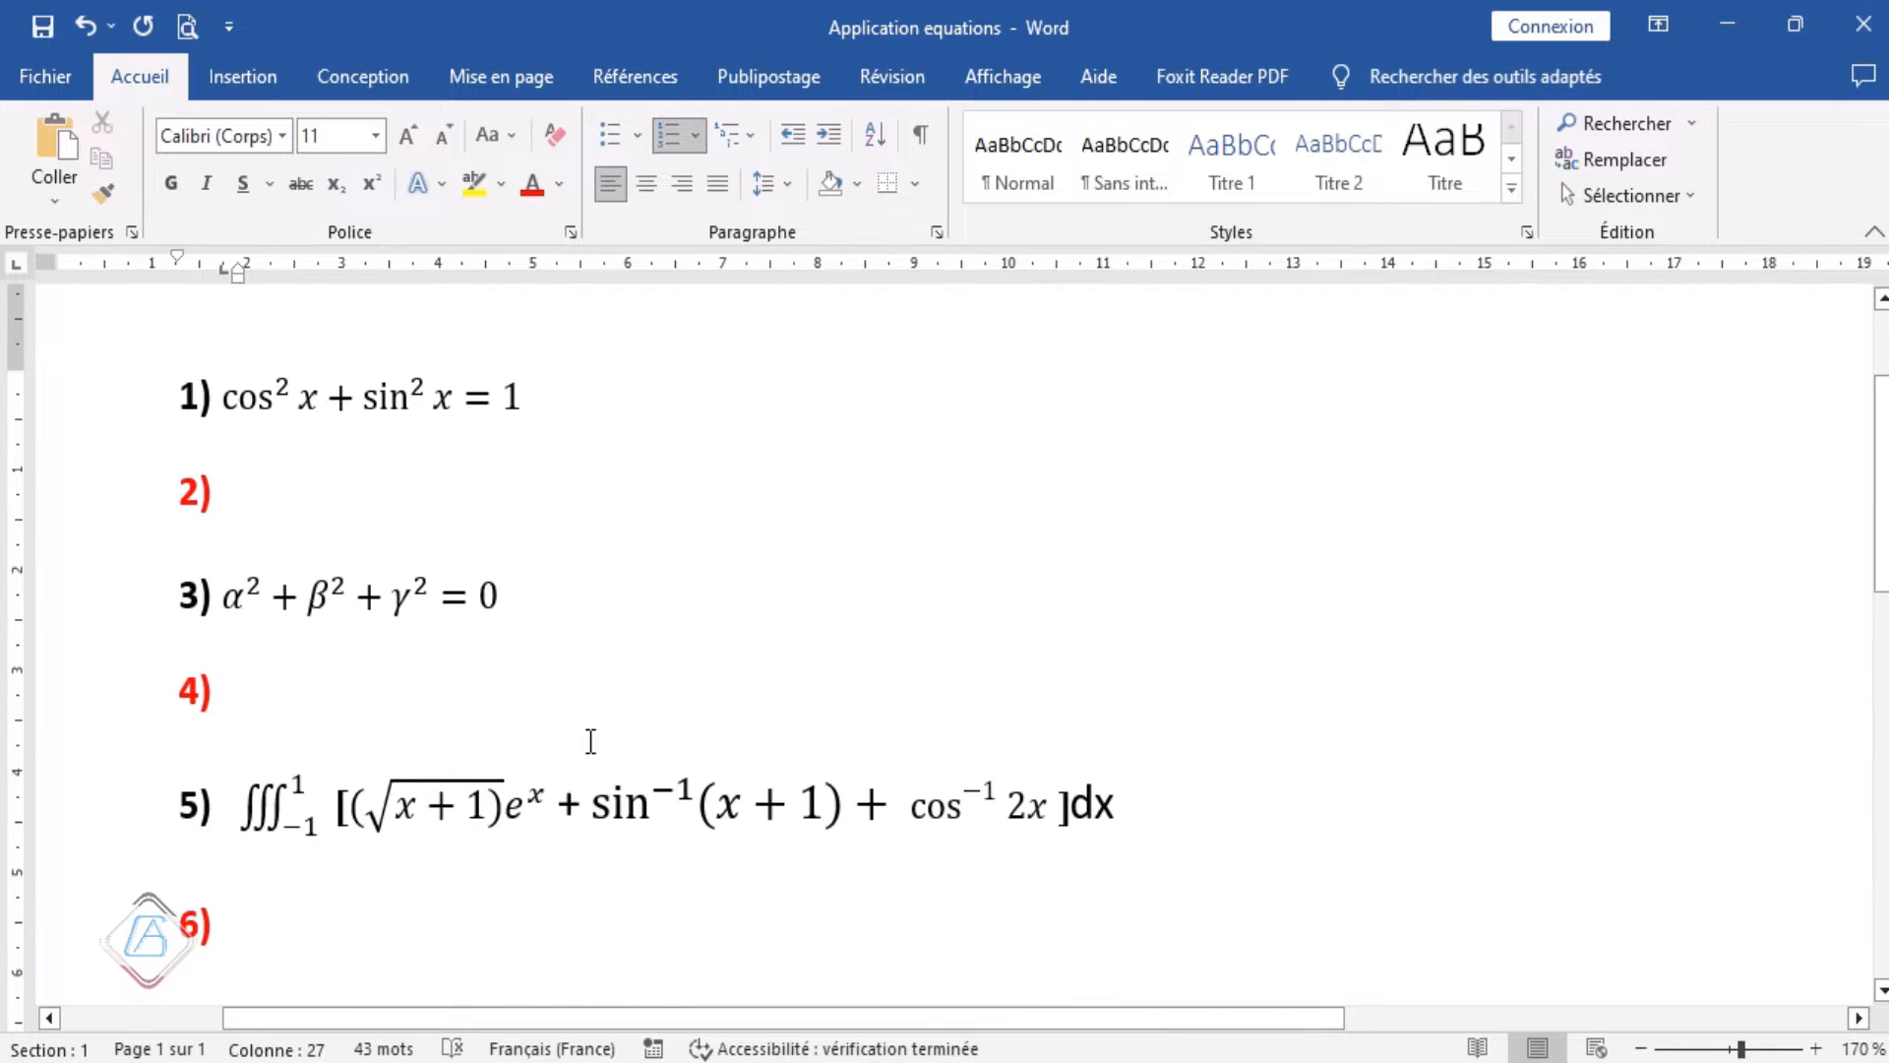
scroll(591, 741, "up", 2)
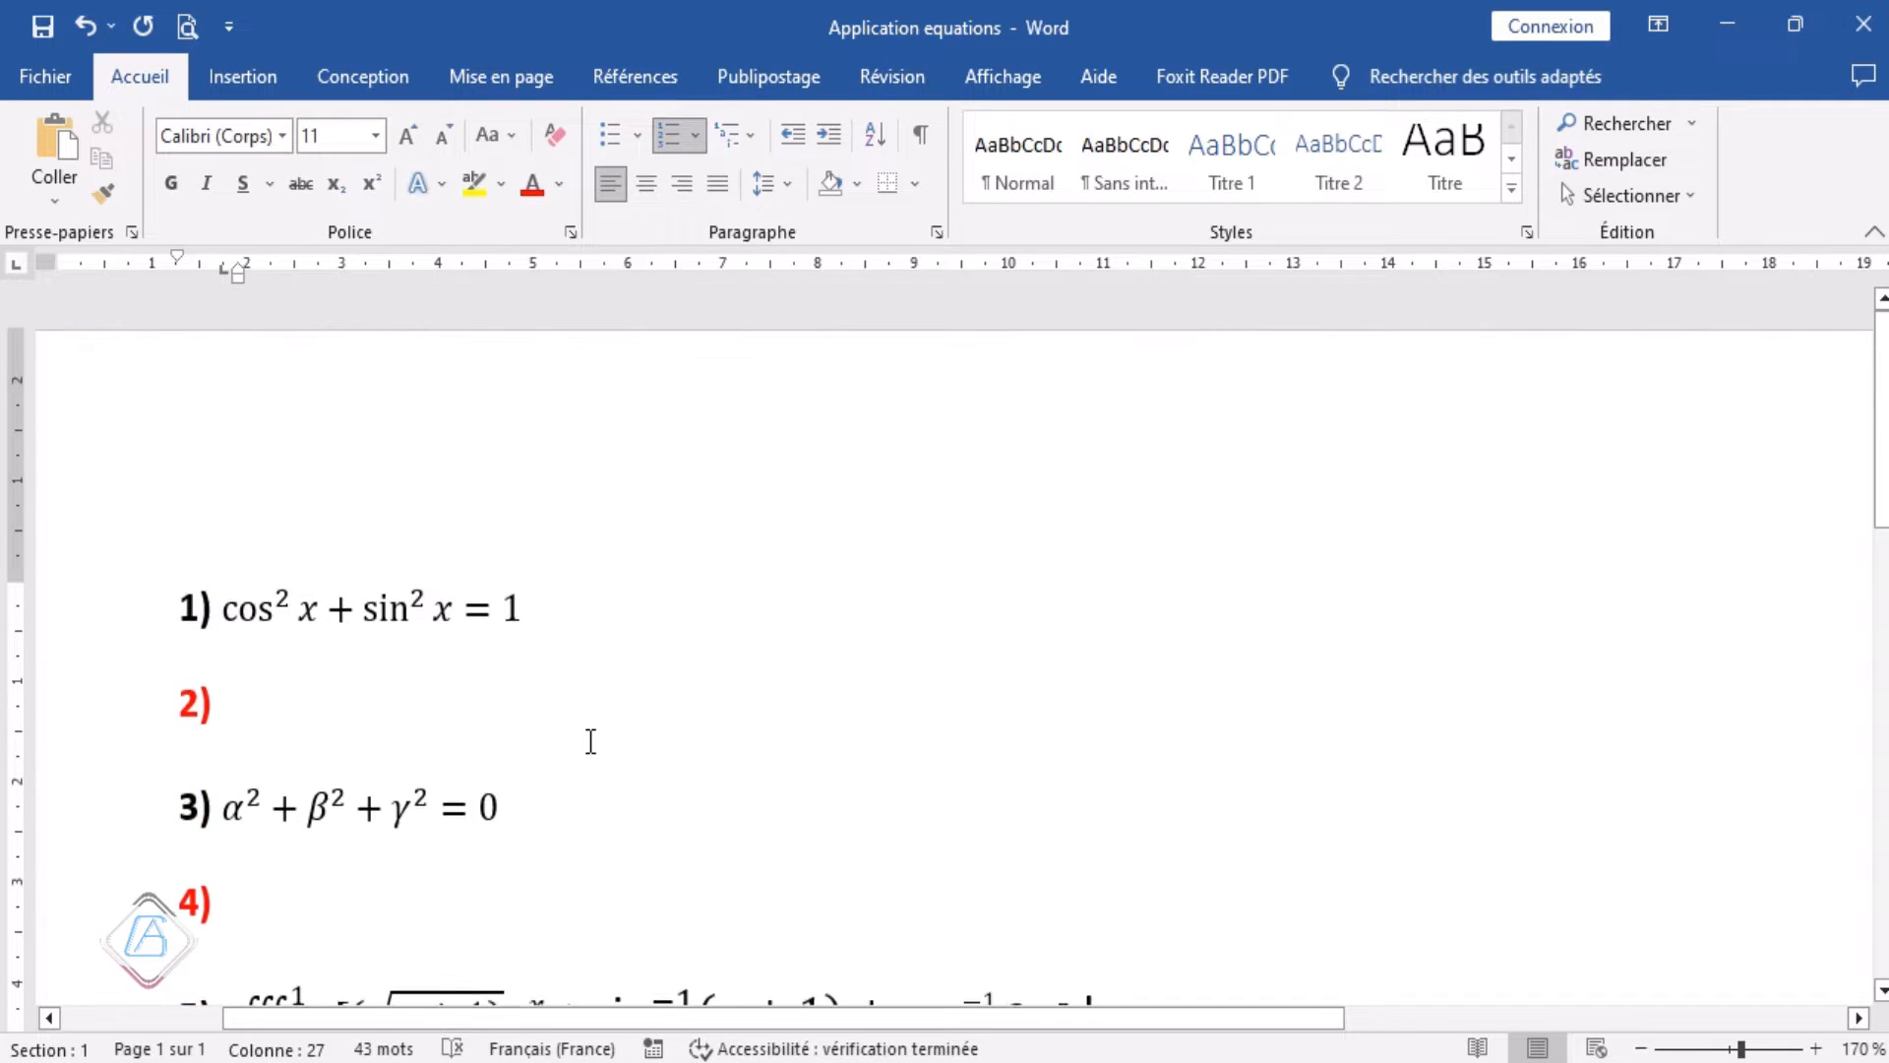
scroll(590, 741, "down", 2)
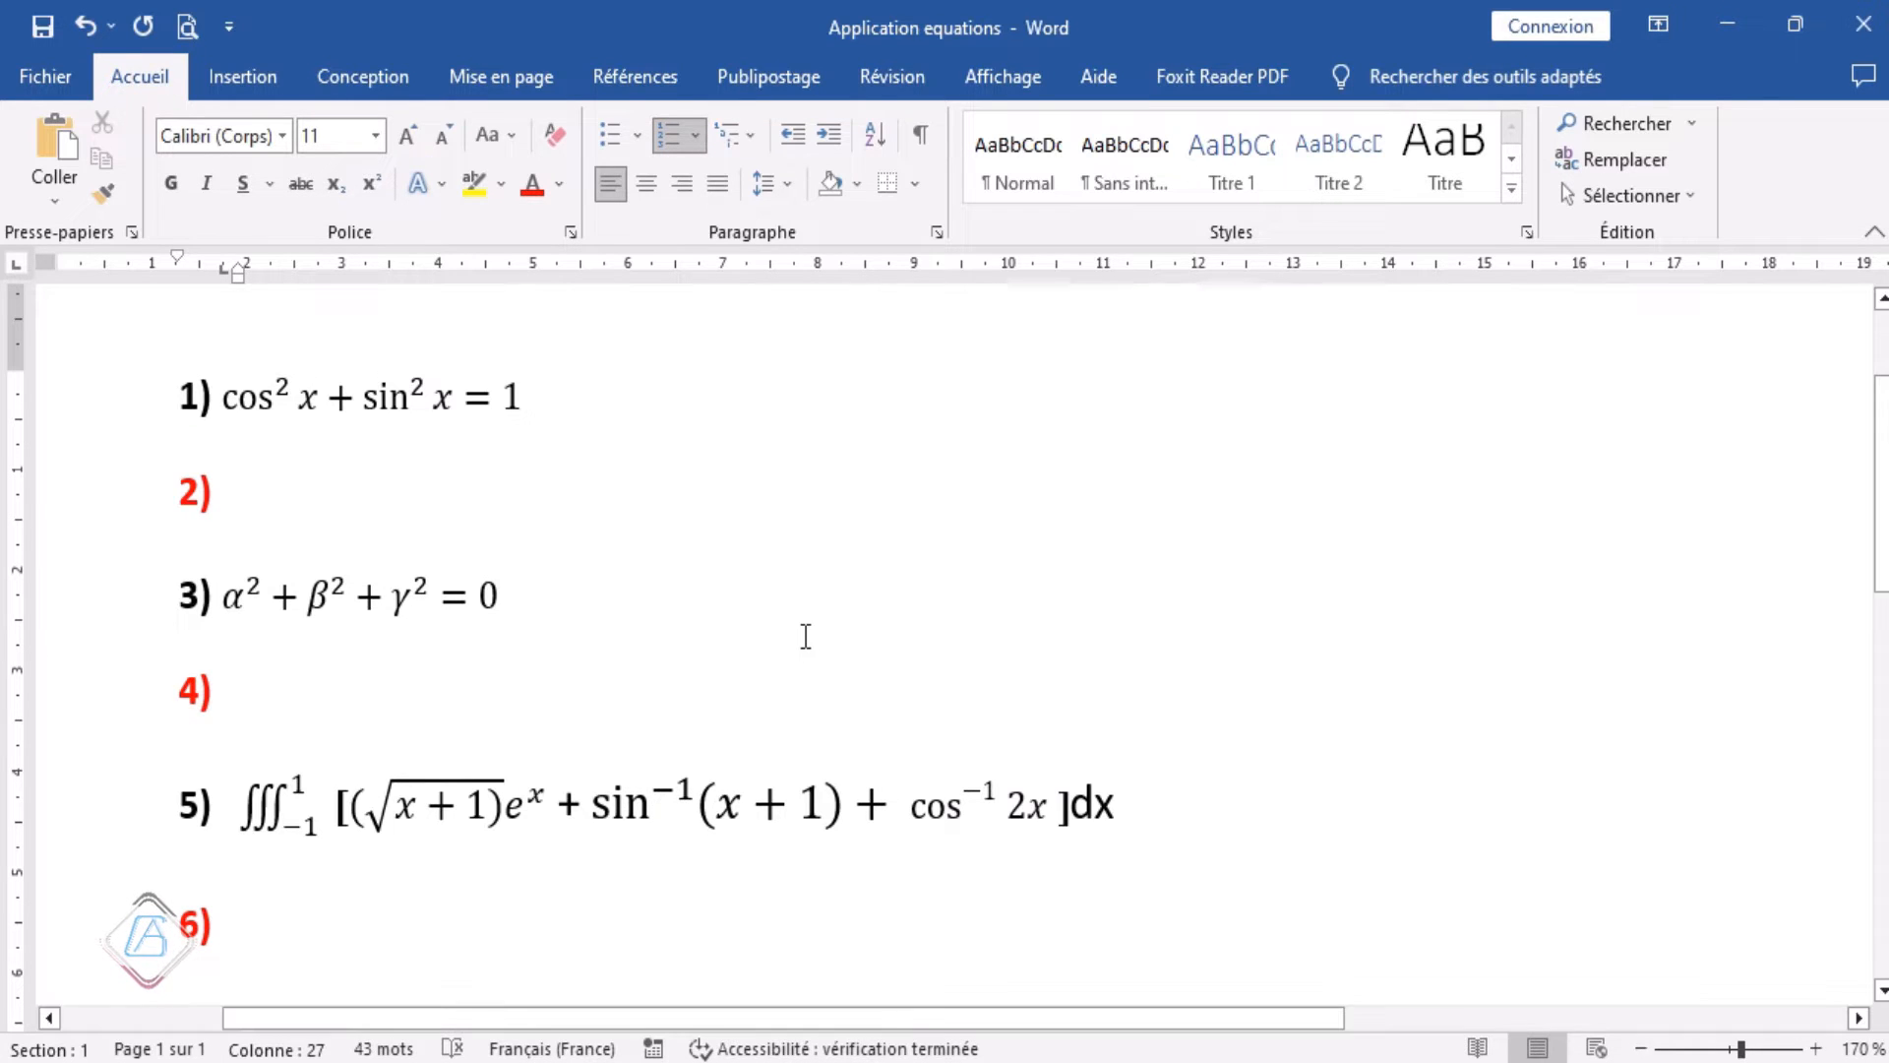
scroll(772, 663, "up", 3)
scroll(772, 664, "down", 9)
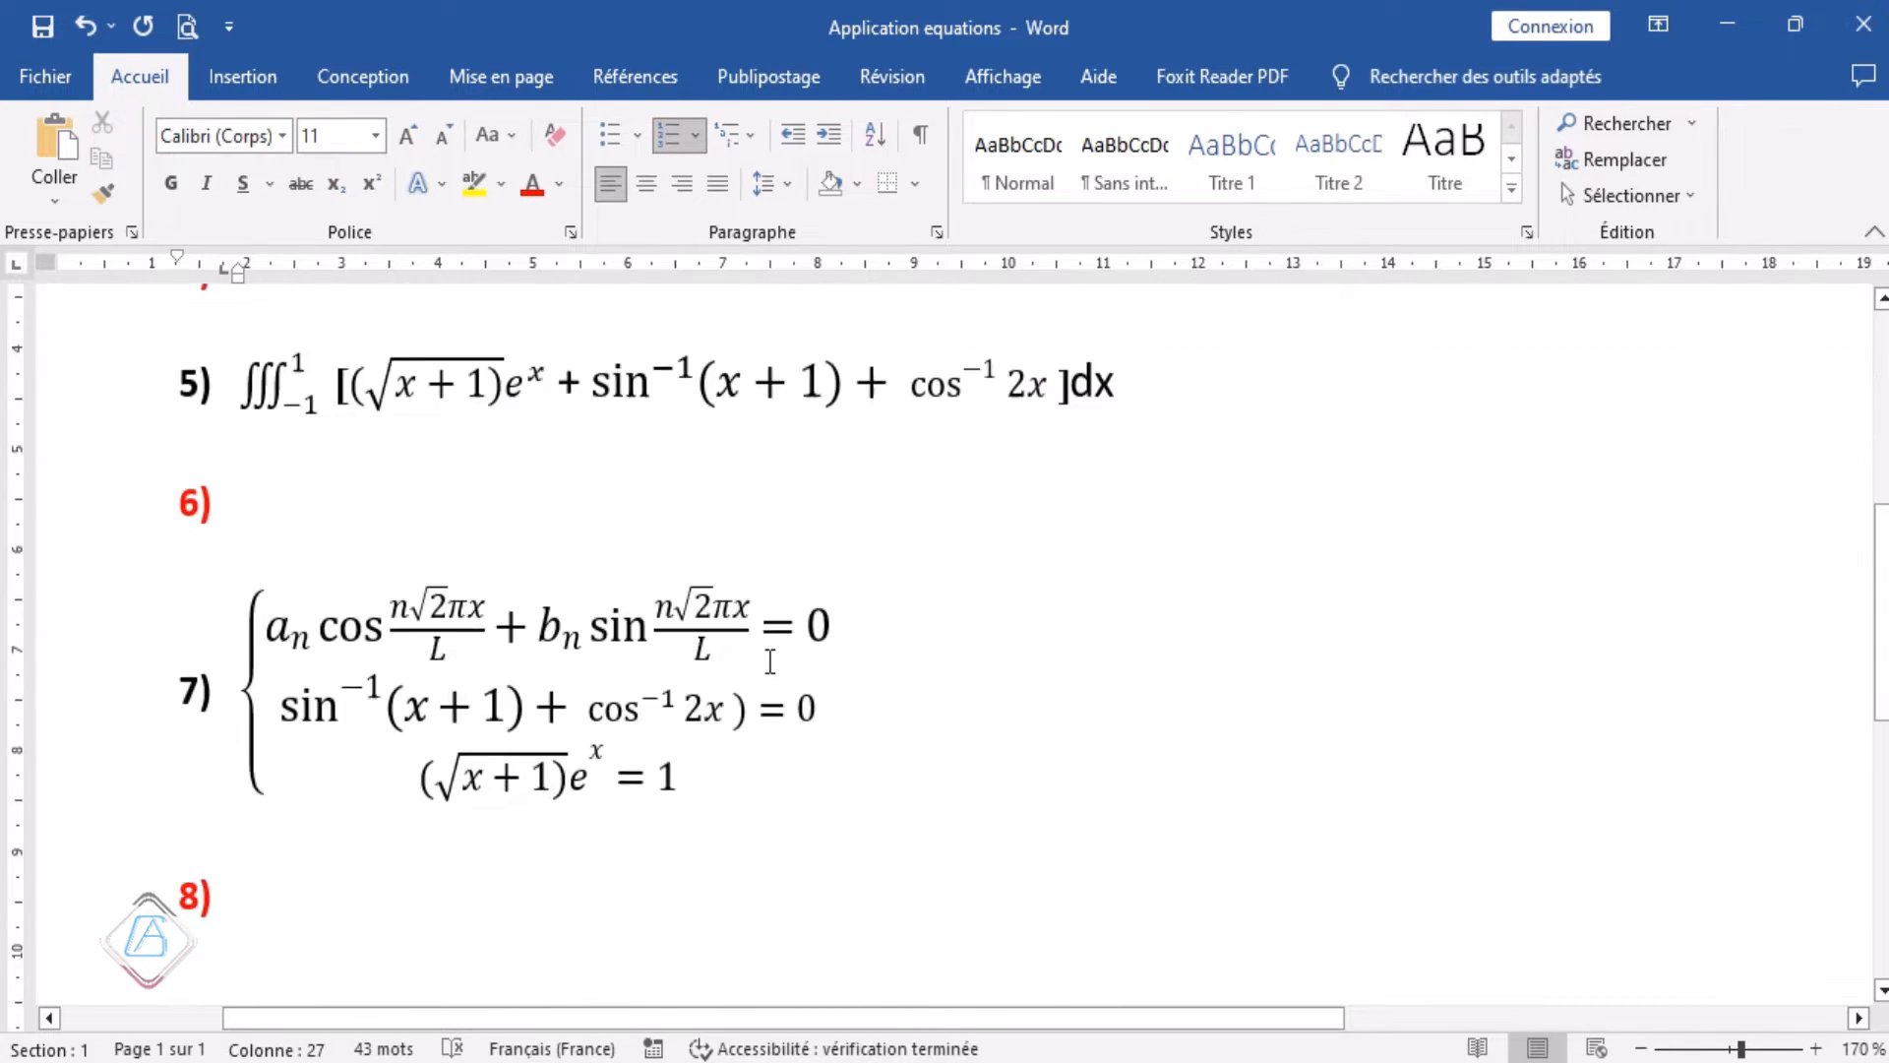
scroll(767, 654, "up", 6)
scroll(771, 662, "up", 3)
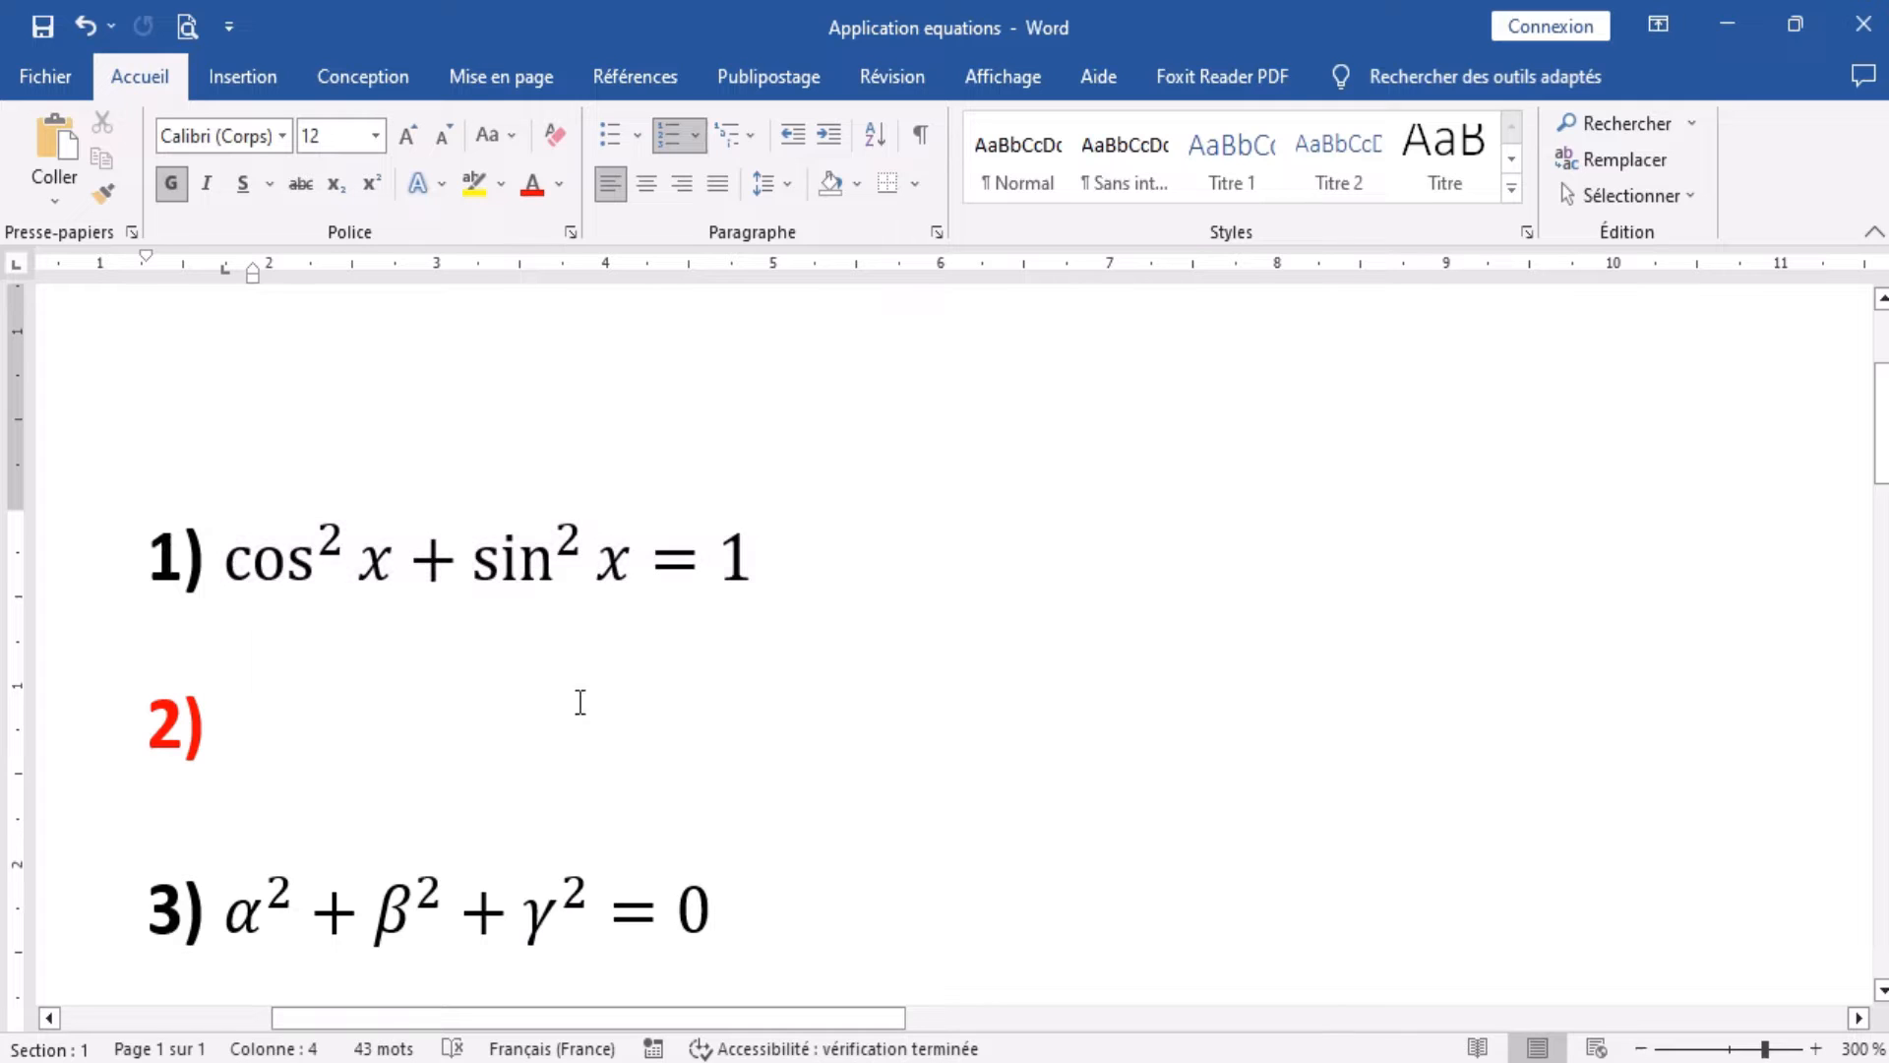
Insert a new equation at item 2 and add an empty superscript structure to it.
left_click(252, 85)
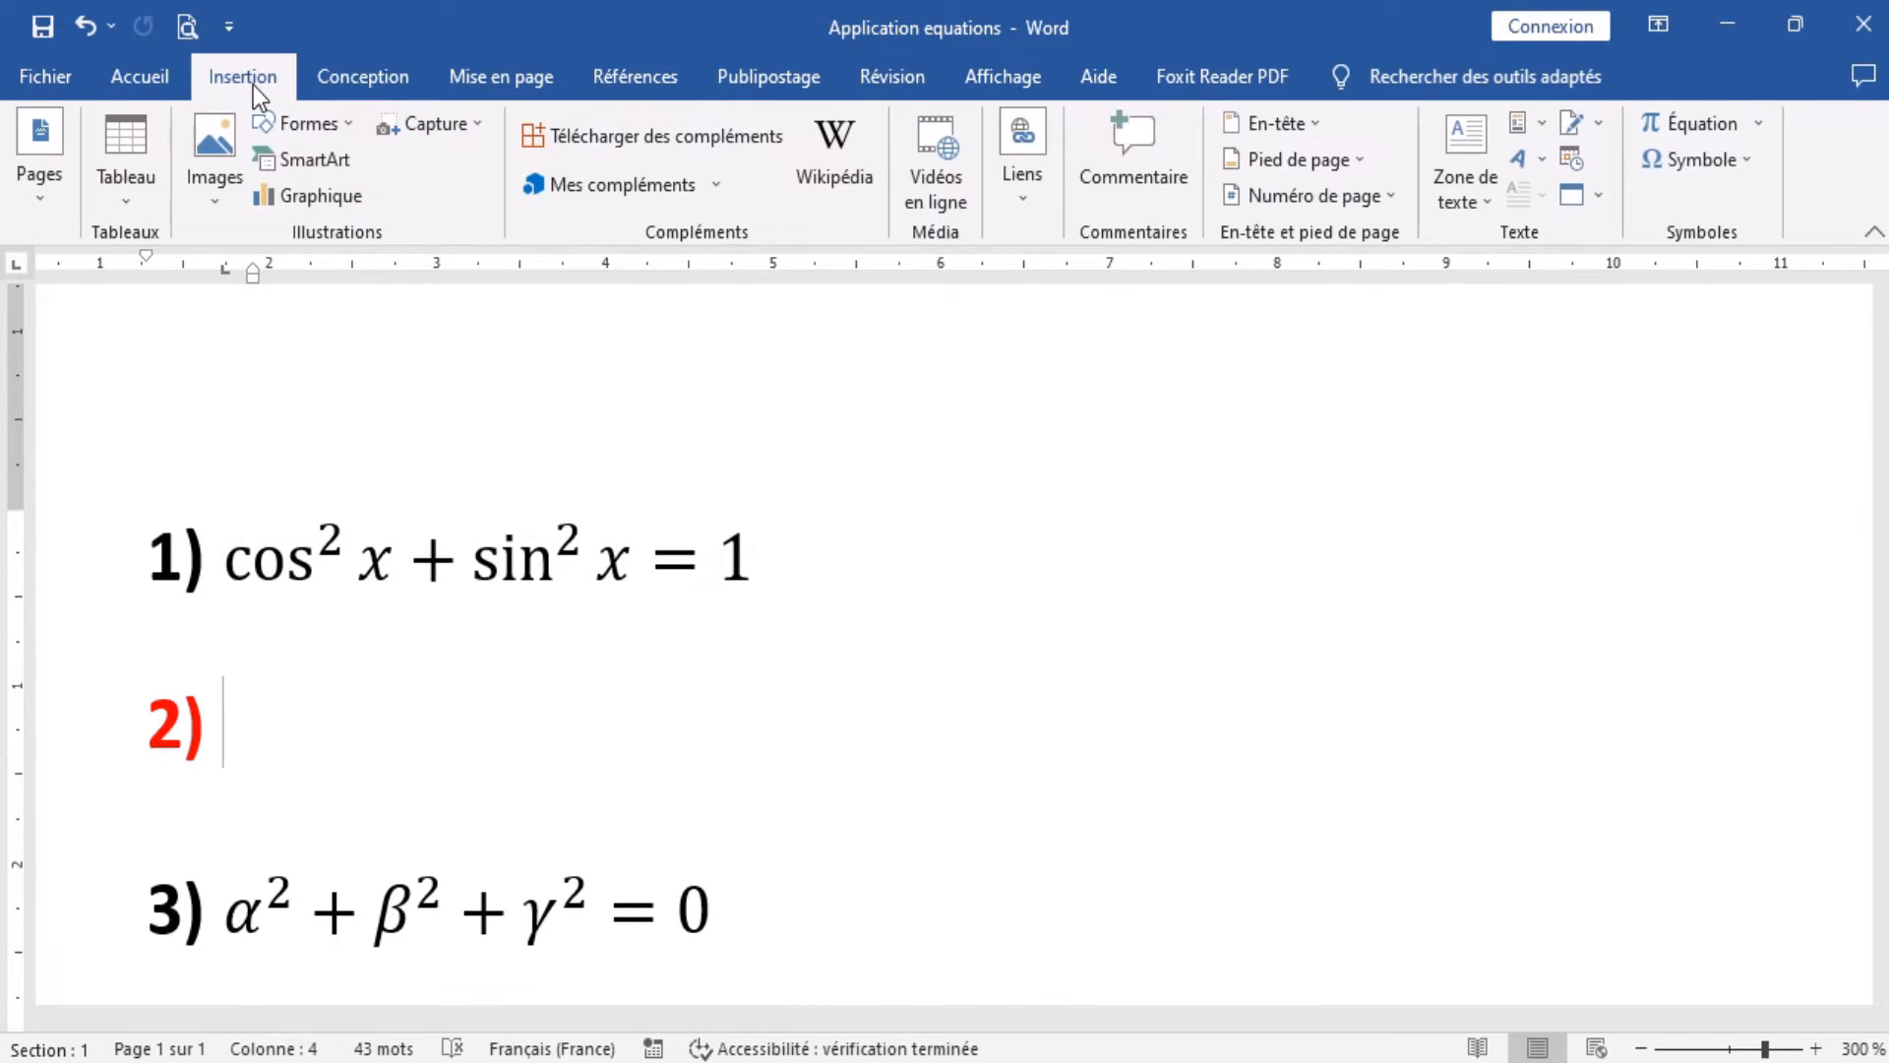
left_click(1689, 122)
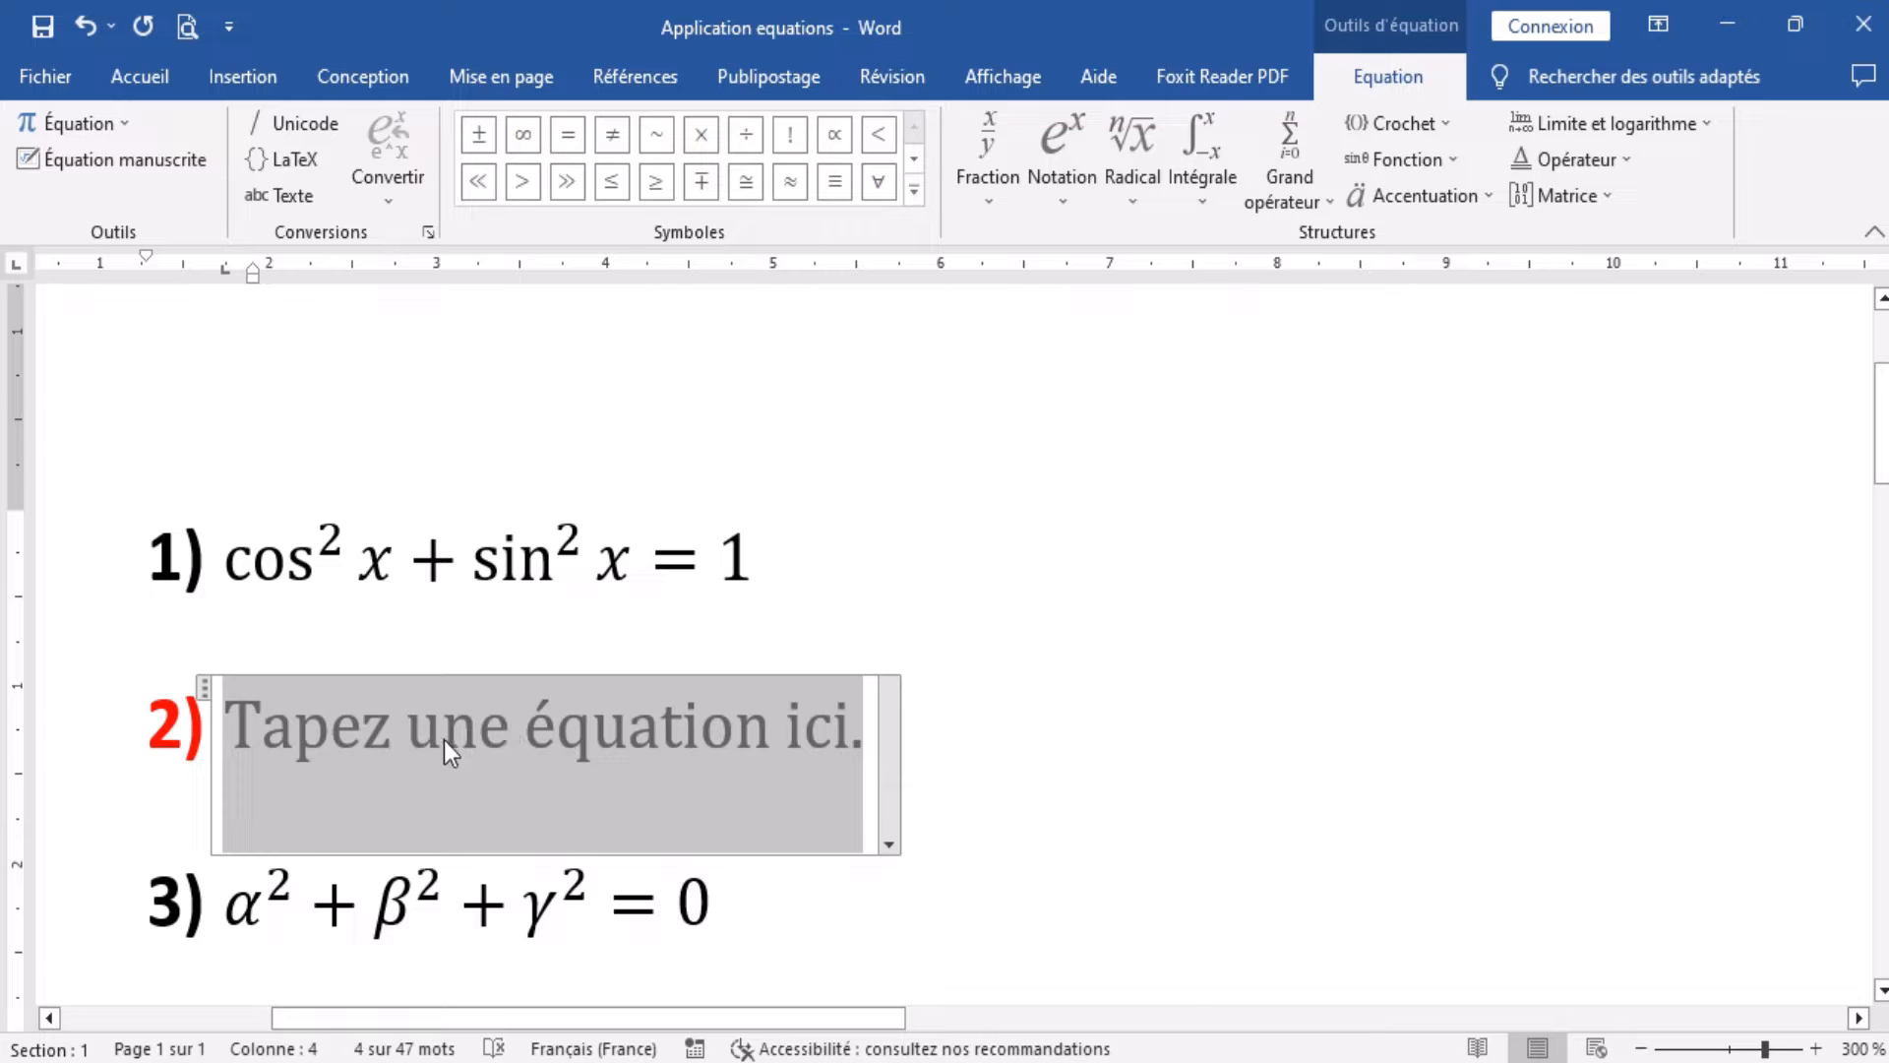
left_click(1069, 821)
left_click(575, 748)
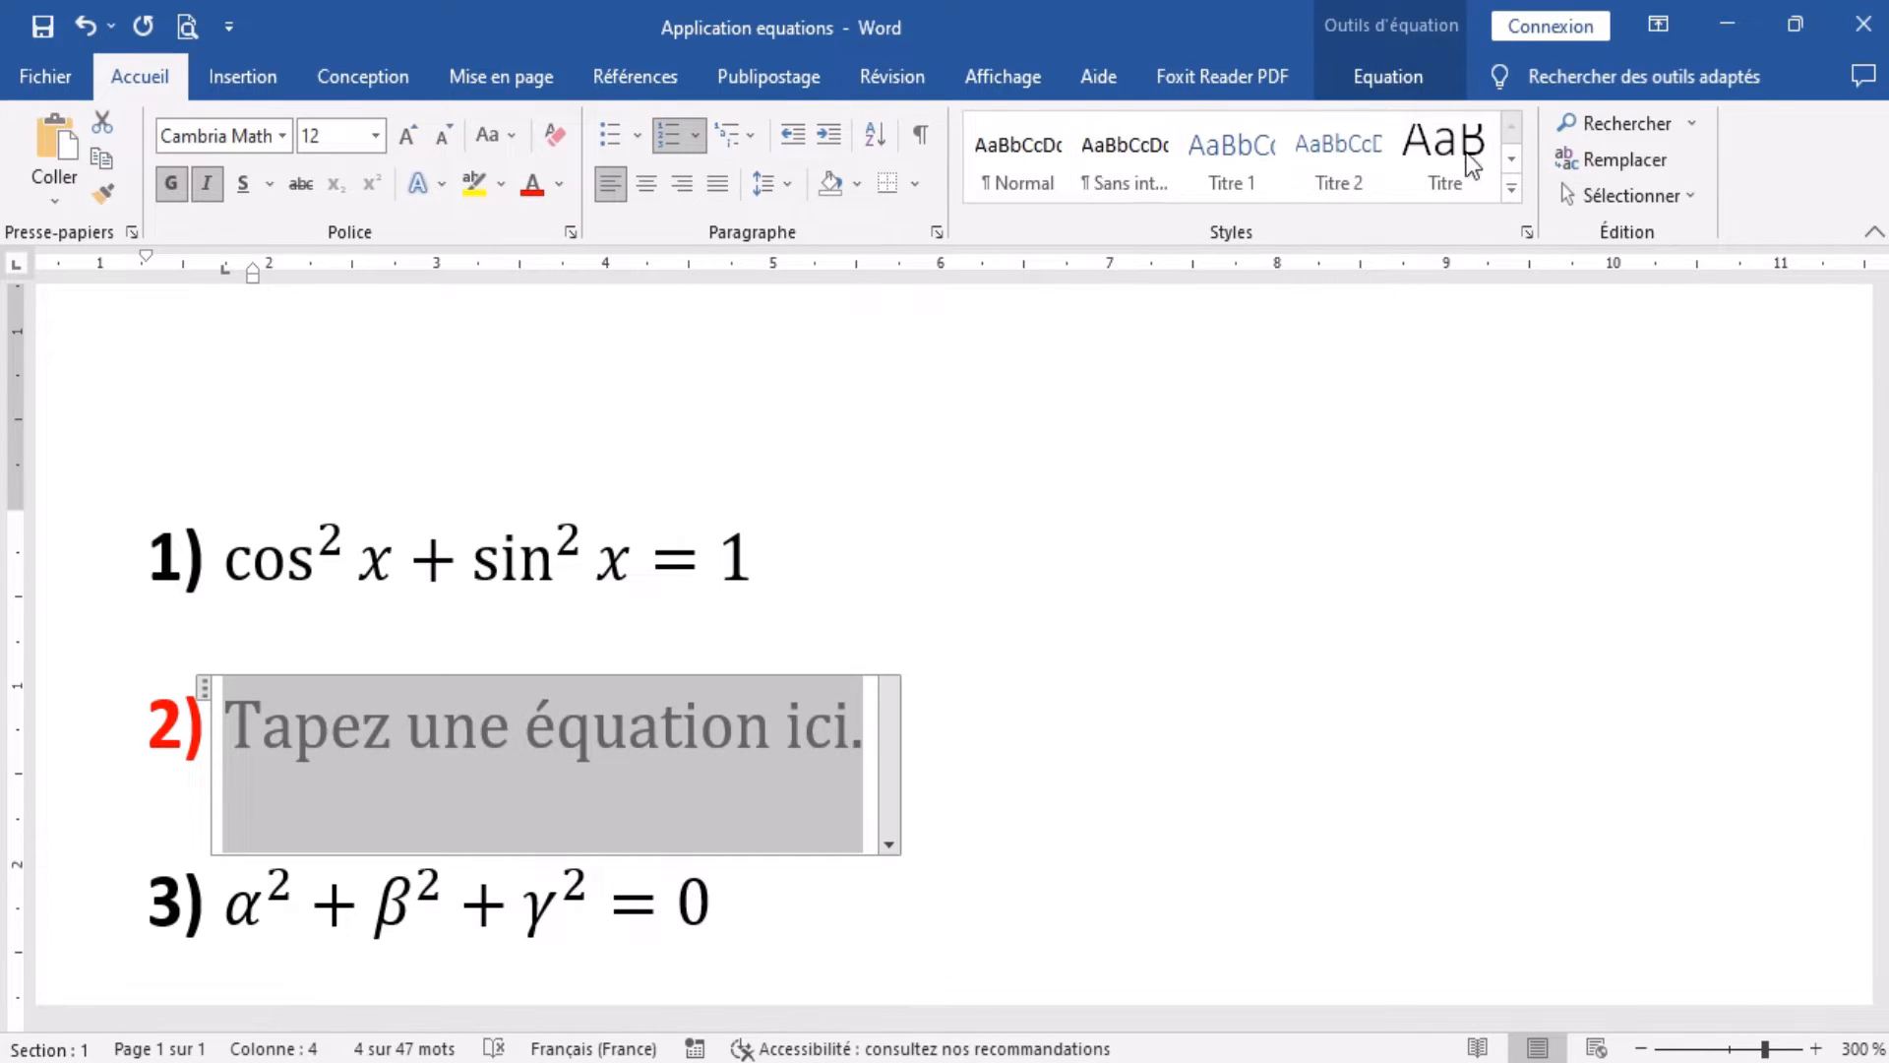
left_click(1415, 83)
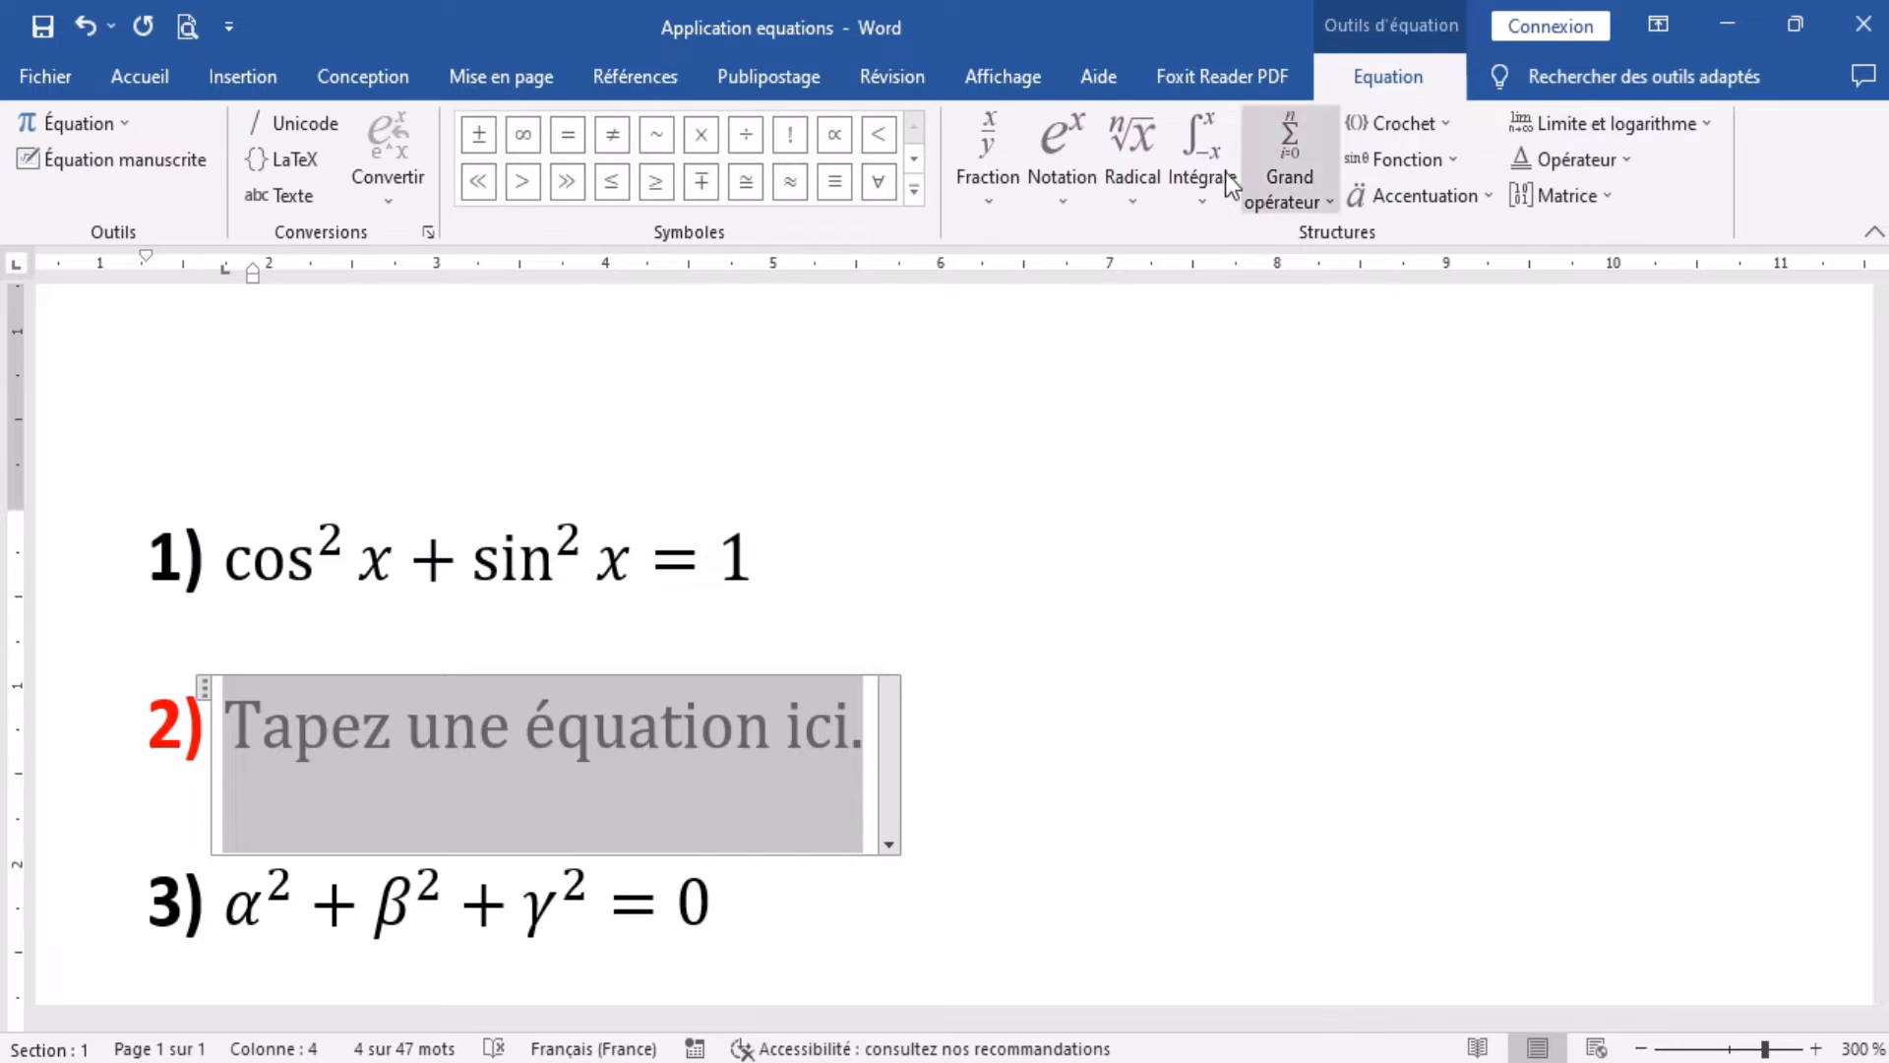
left_click(1067, 195)
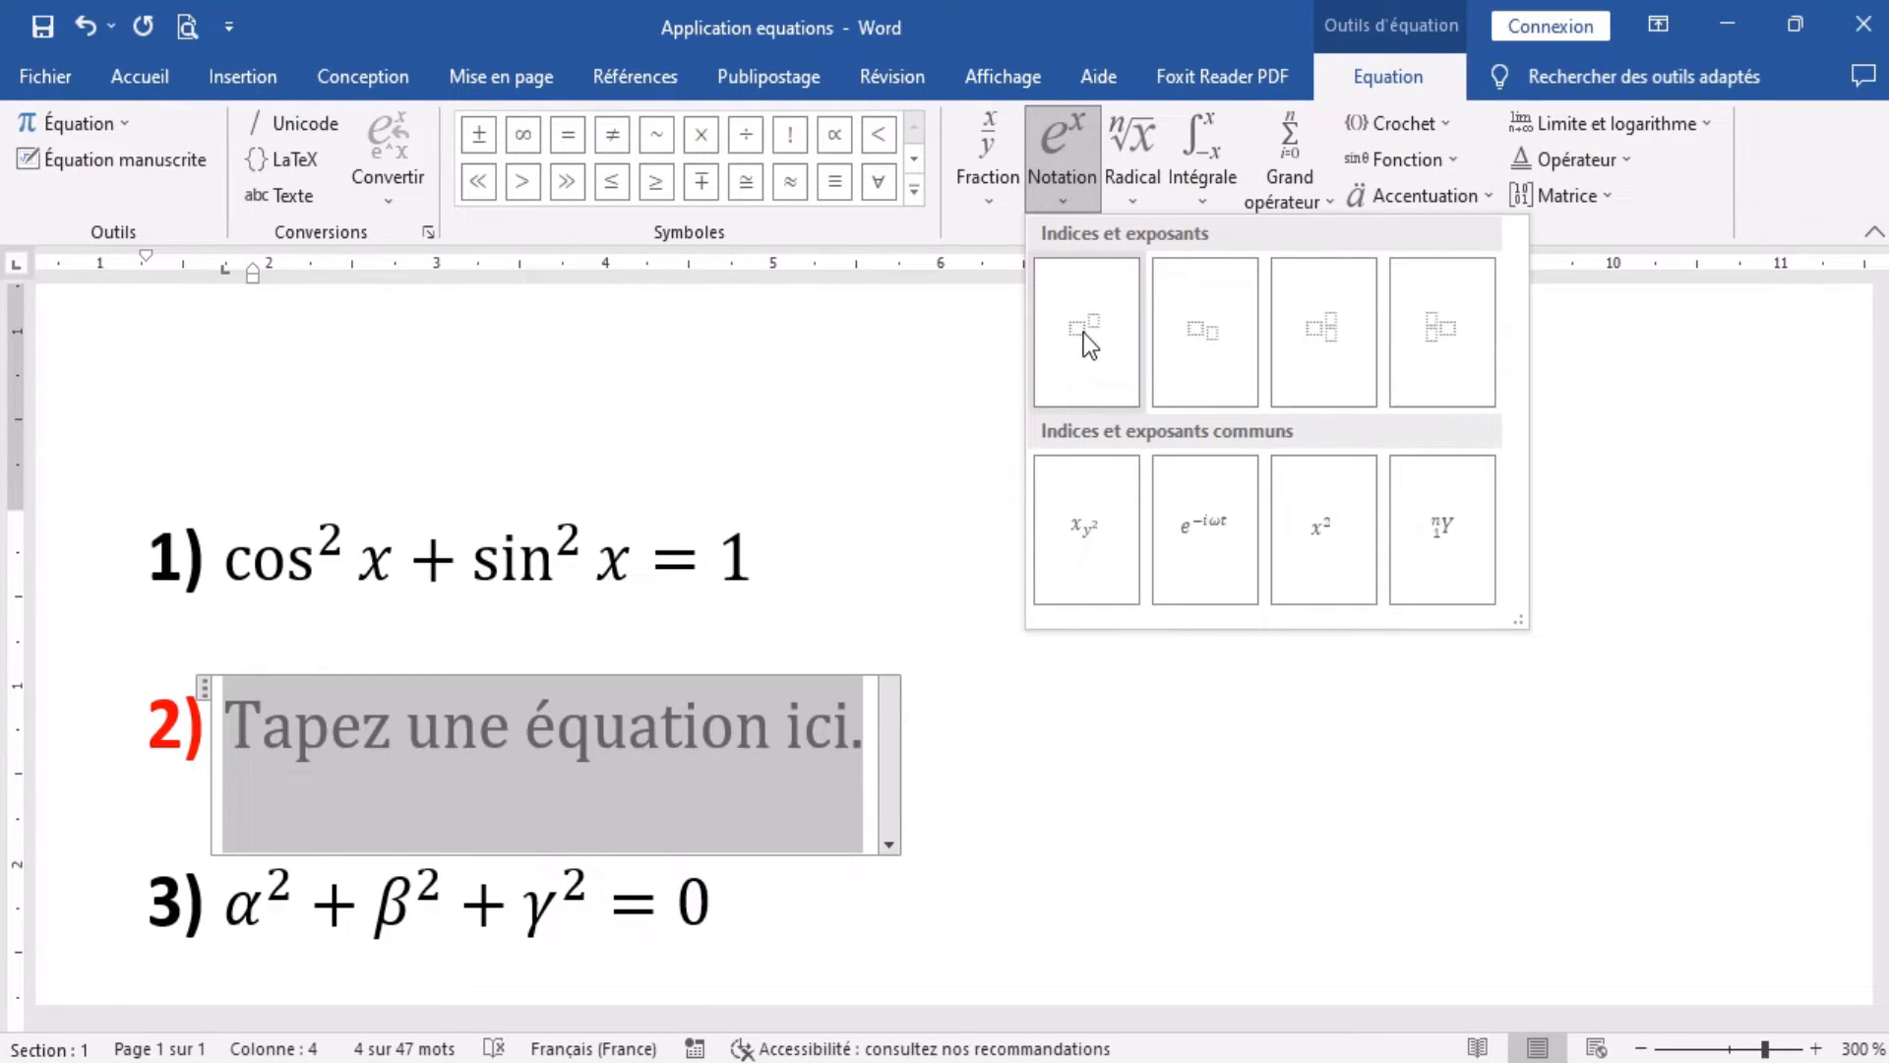
left_click(1089, 333)
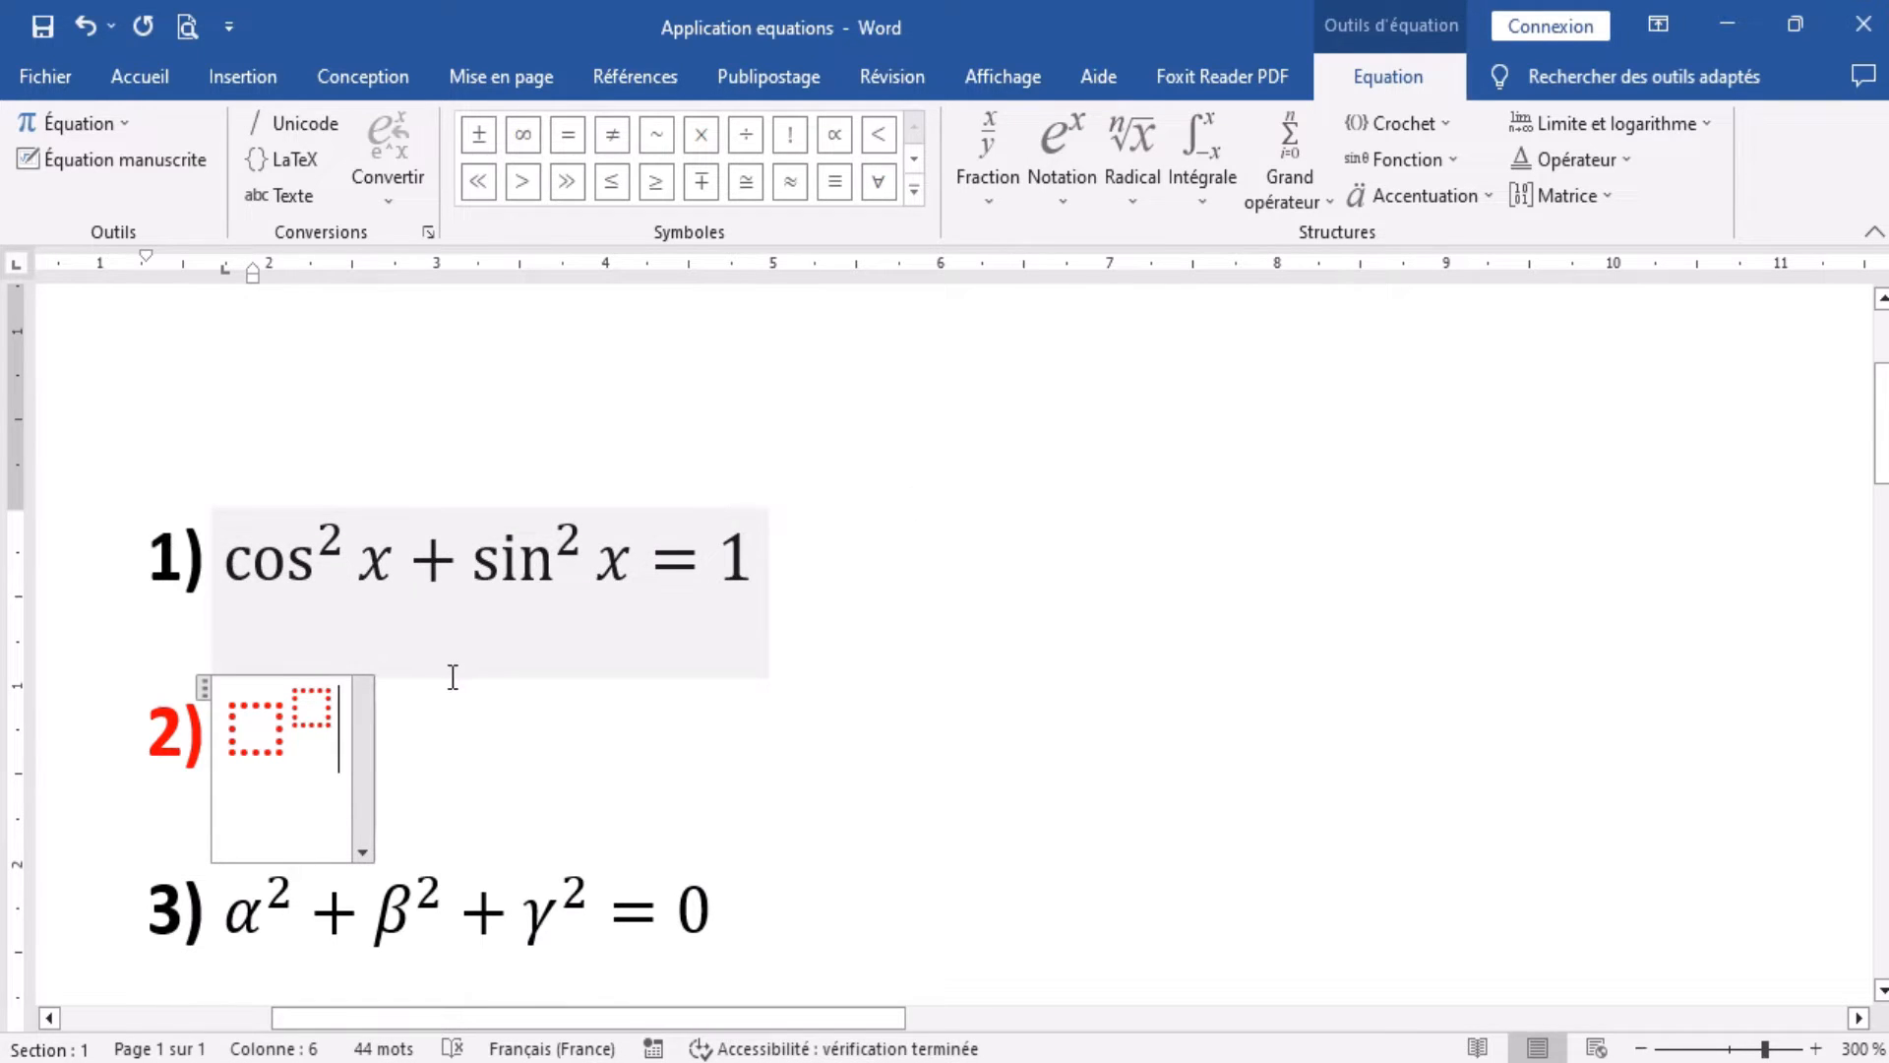
Continue the item 2 equation with "x +", a second empty superscript structure, and "x = 1".
type("x")
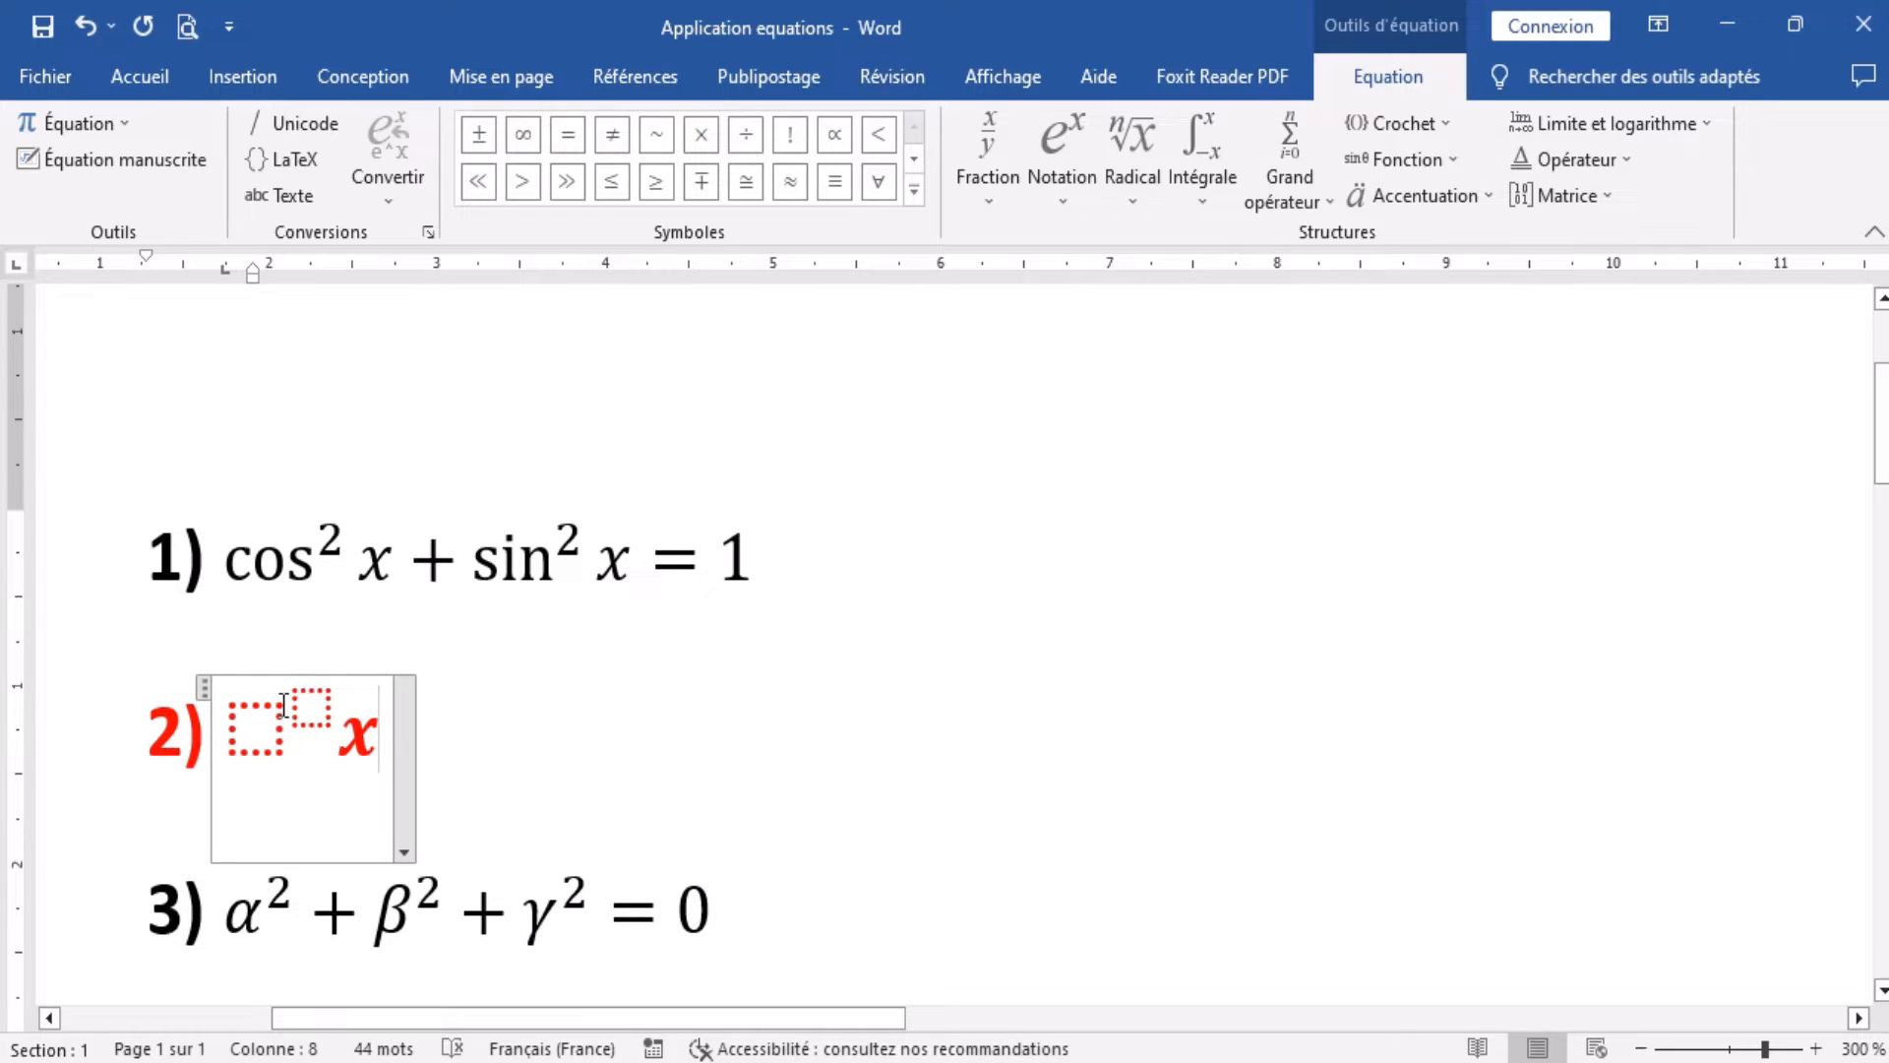
type("+")
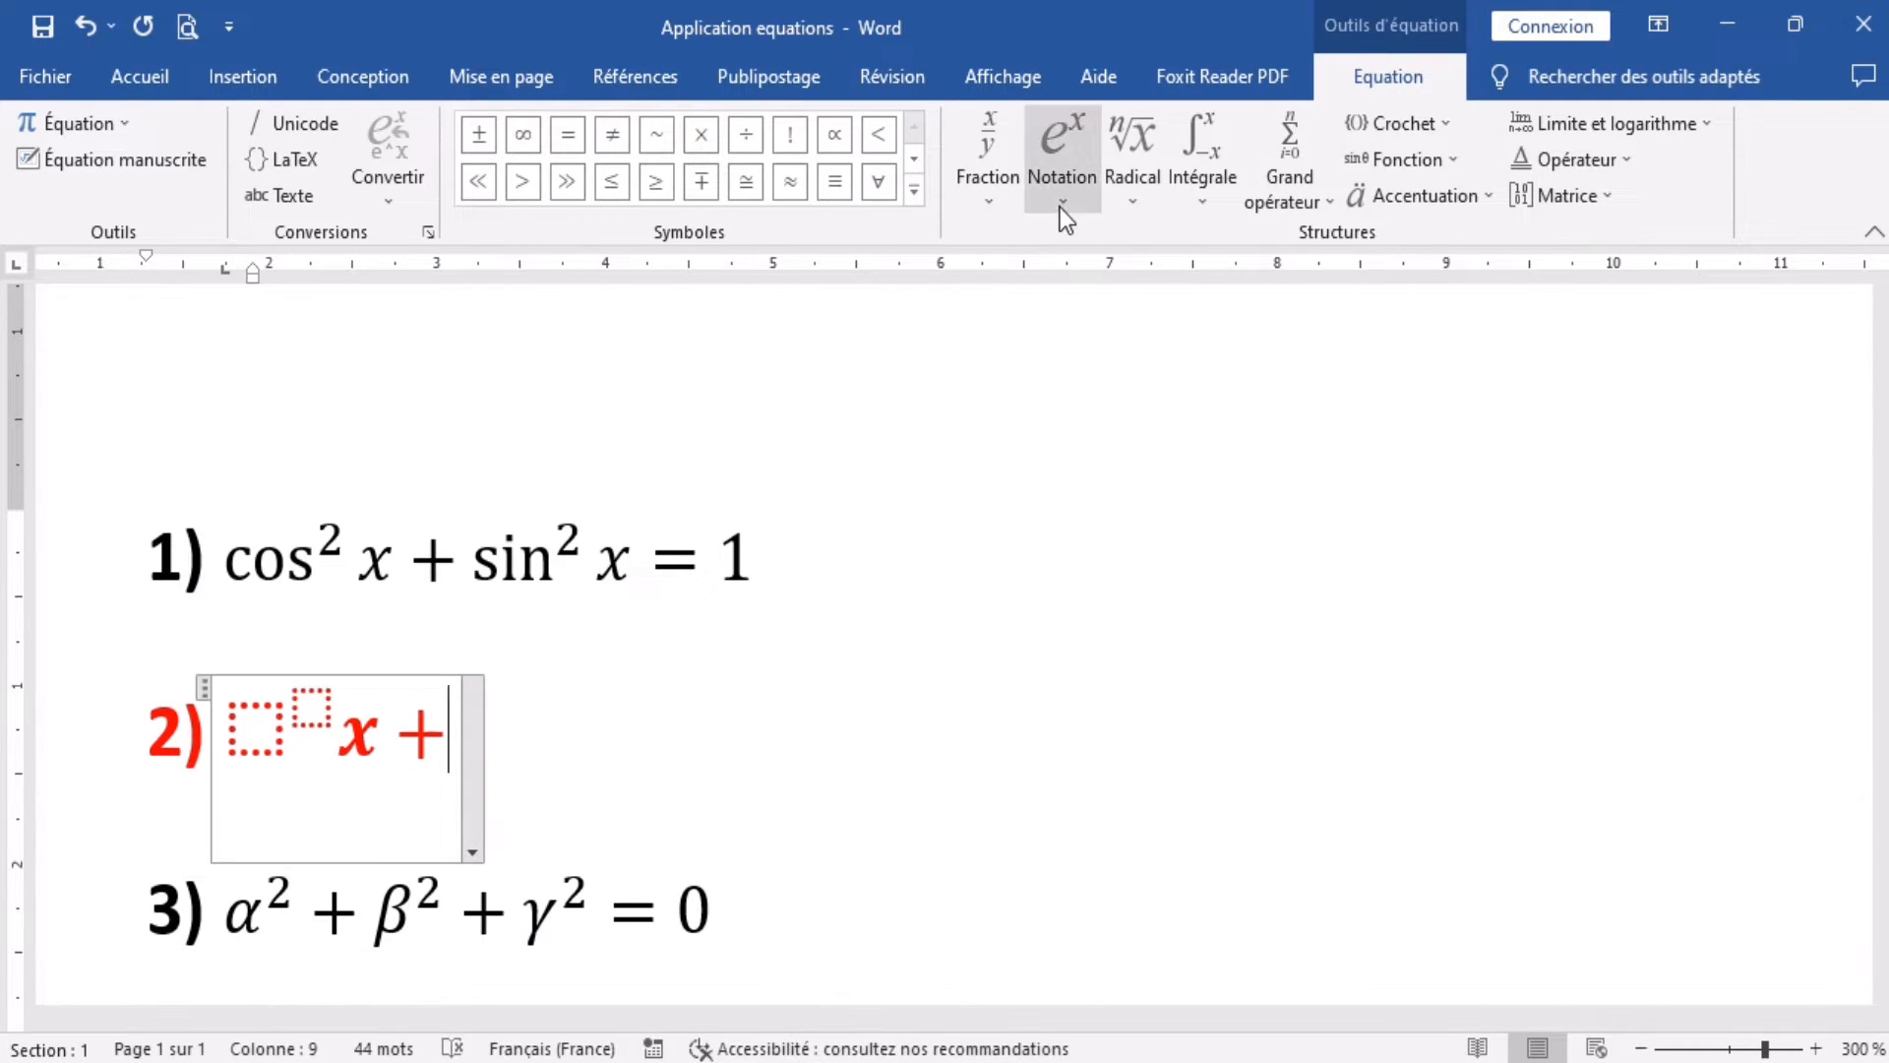
left_click(1060, 208)
left_click(1091, 323)
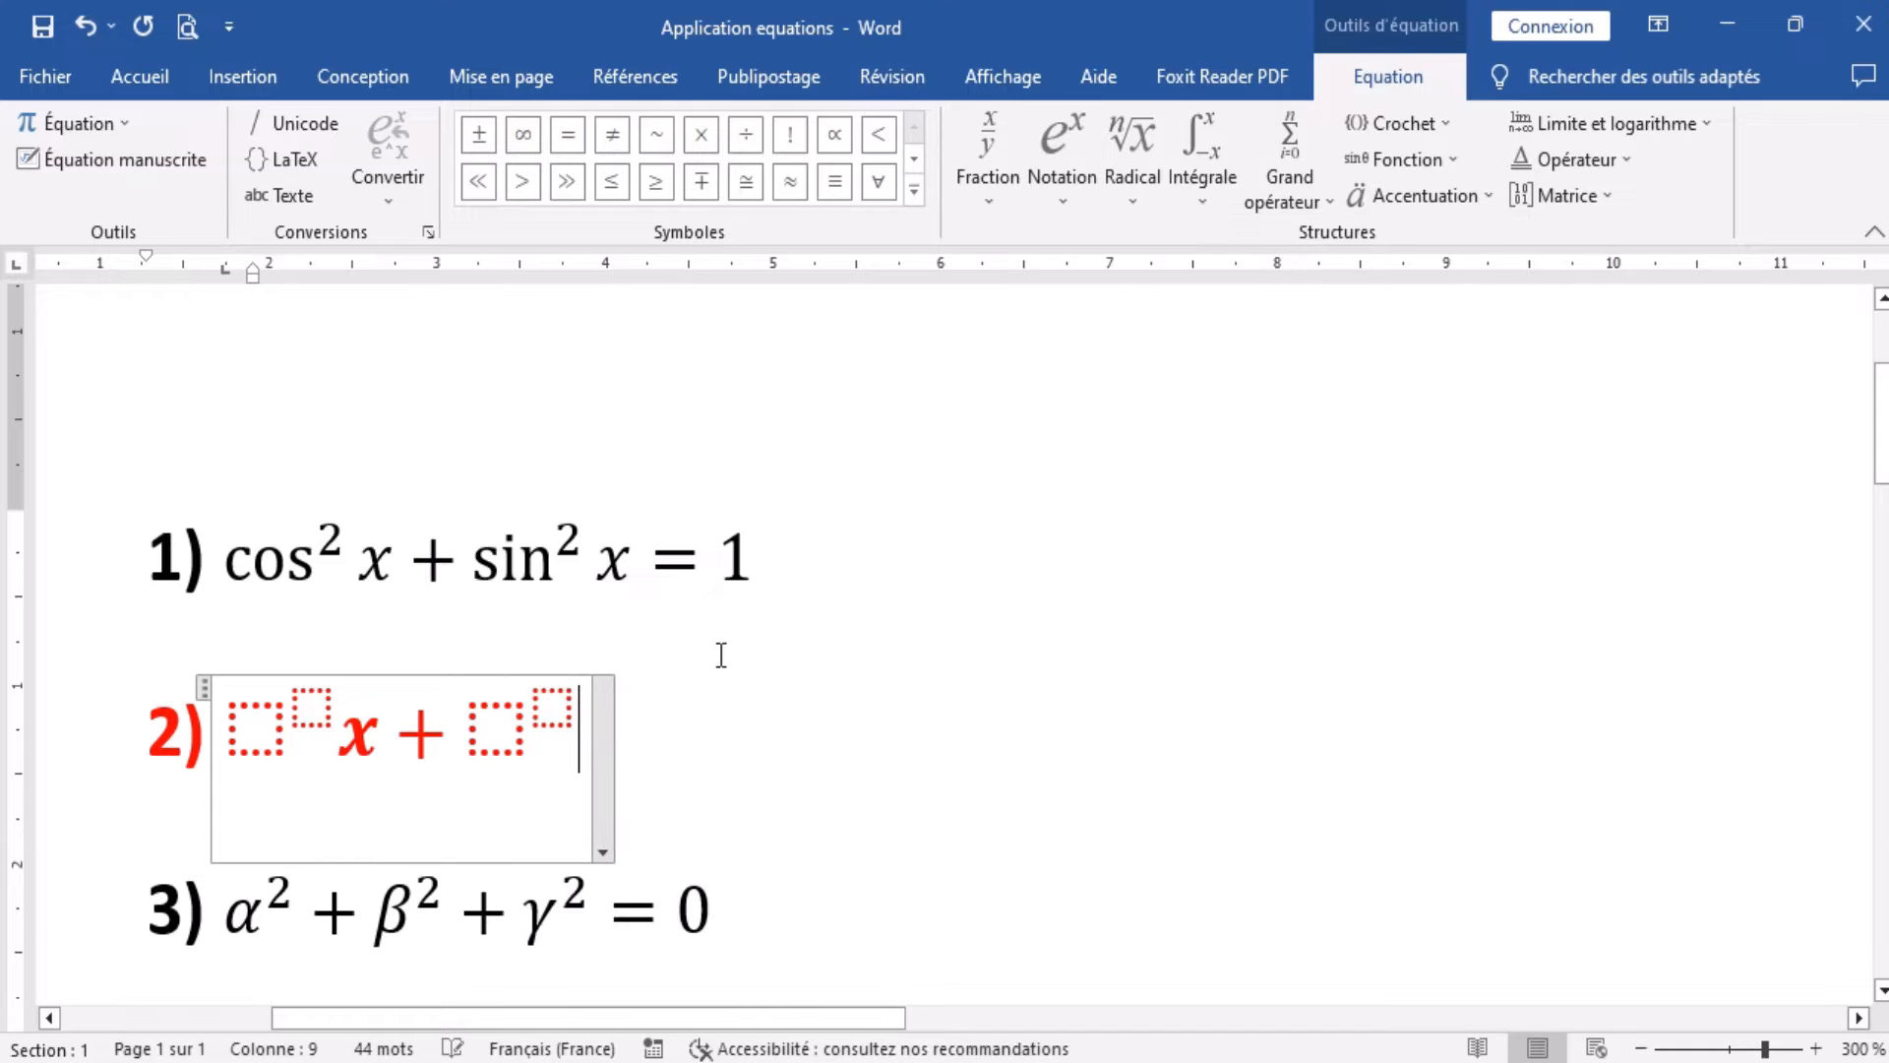
type("x ")
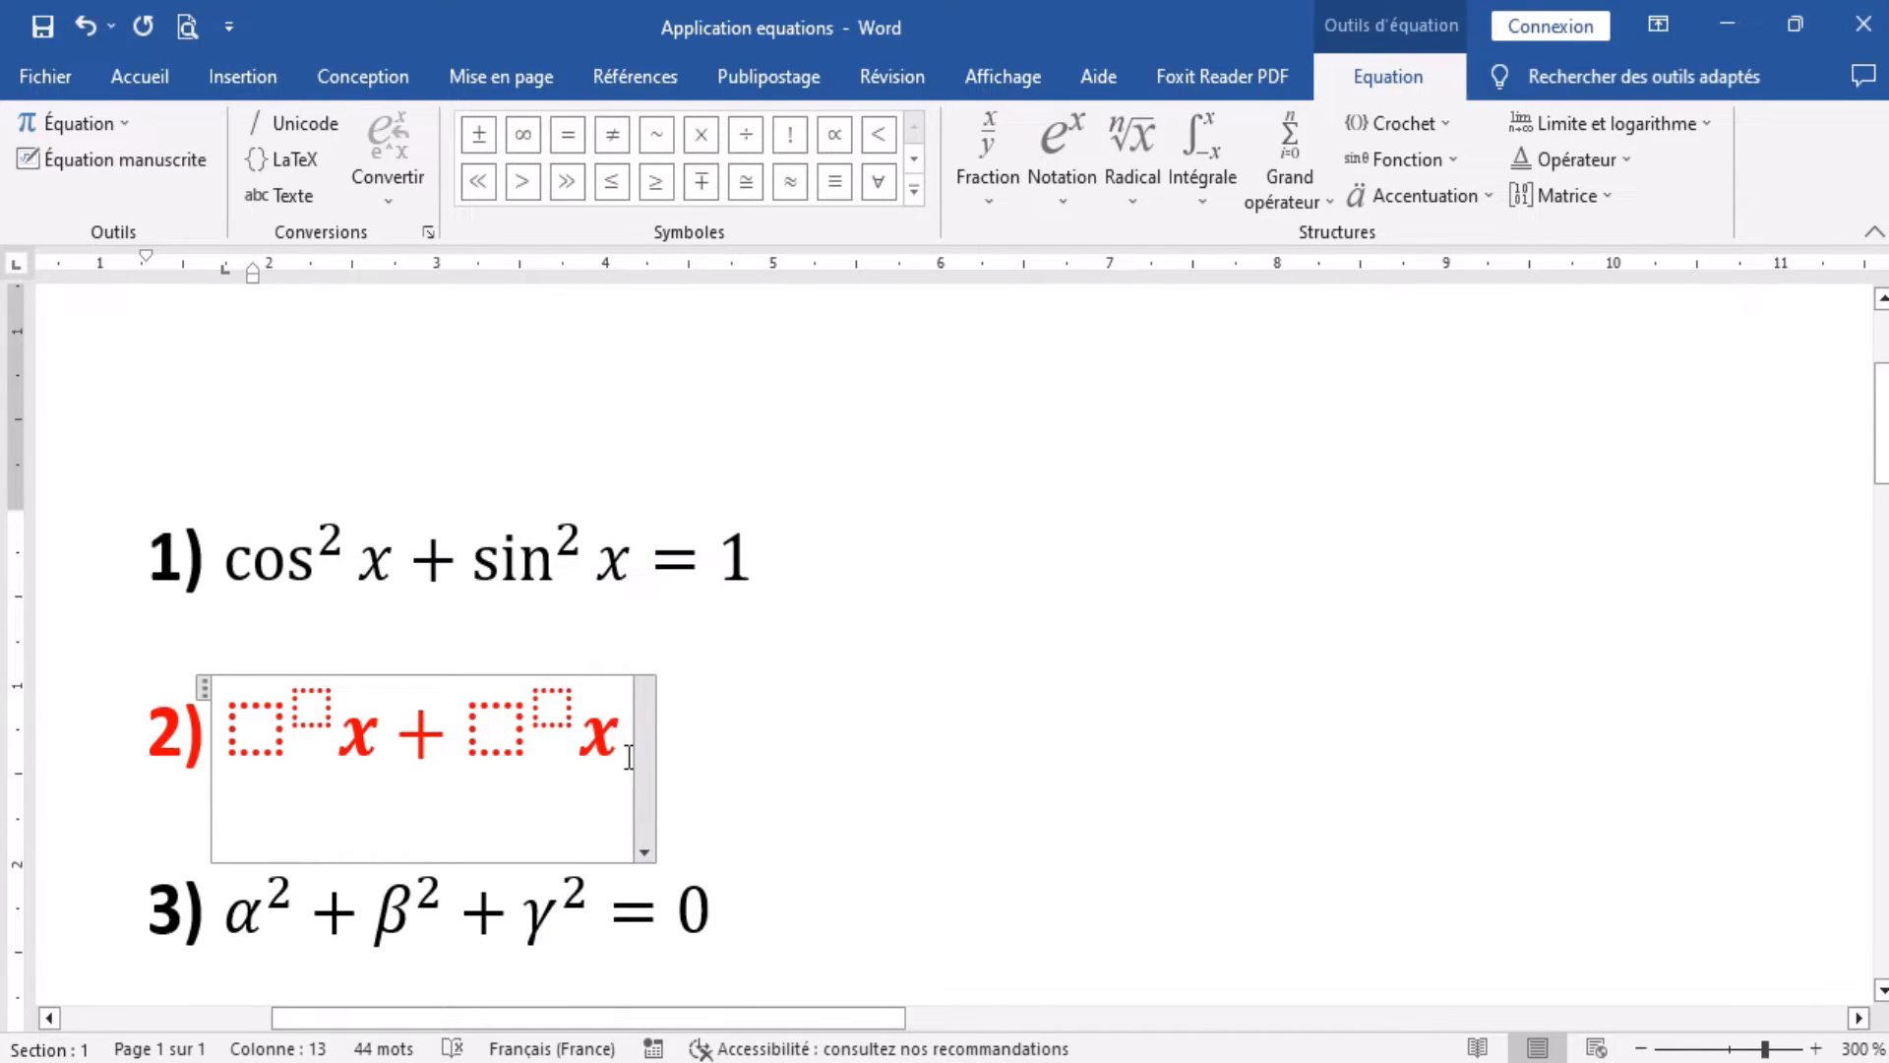
type("= 1")
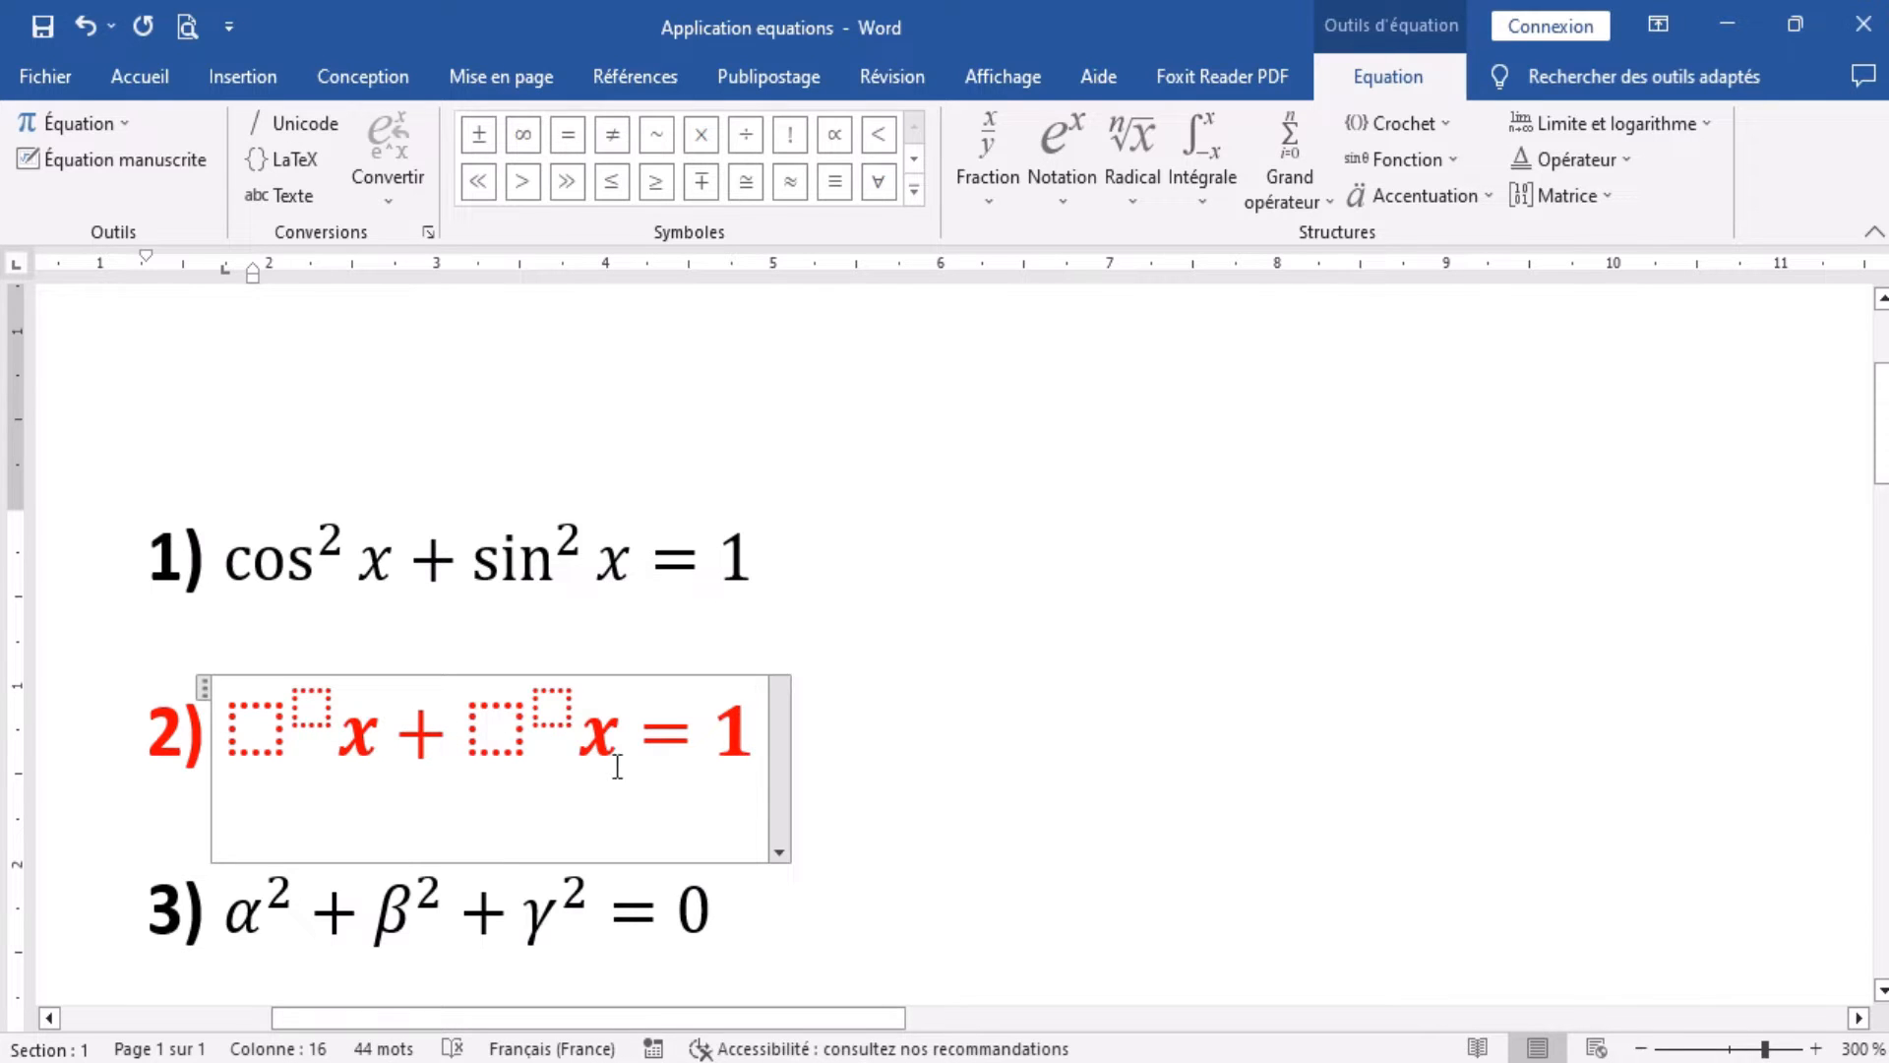
Fill the first superscript structure of item 2 with base "Cos" and exponent 2.
left_click(259, 730)
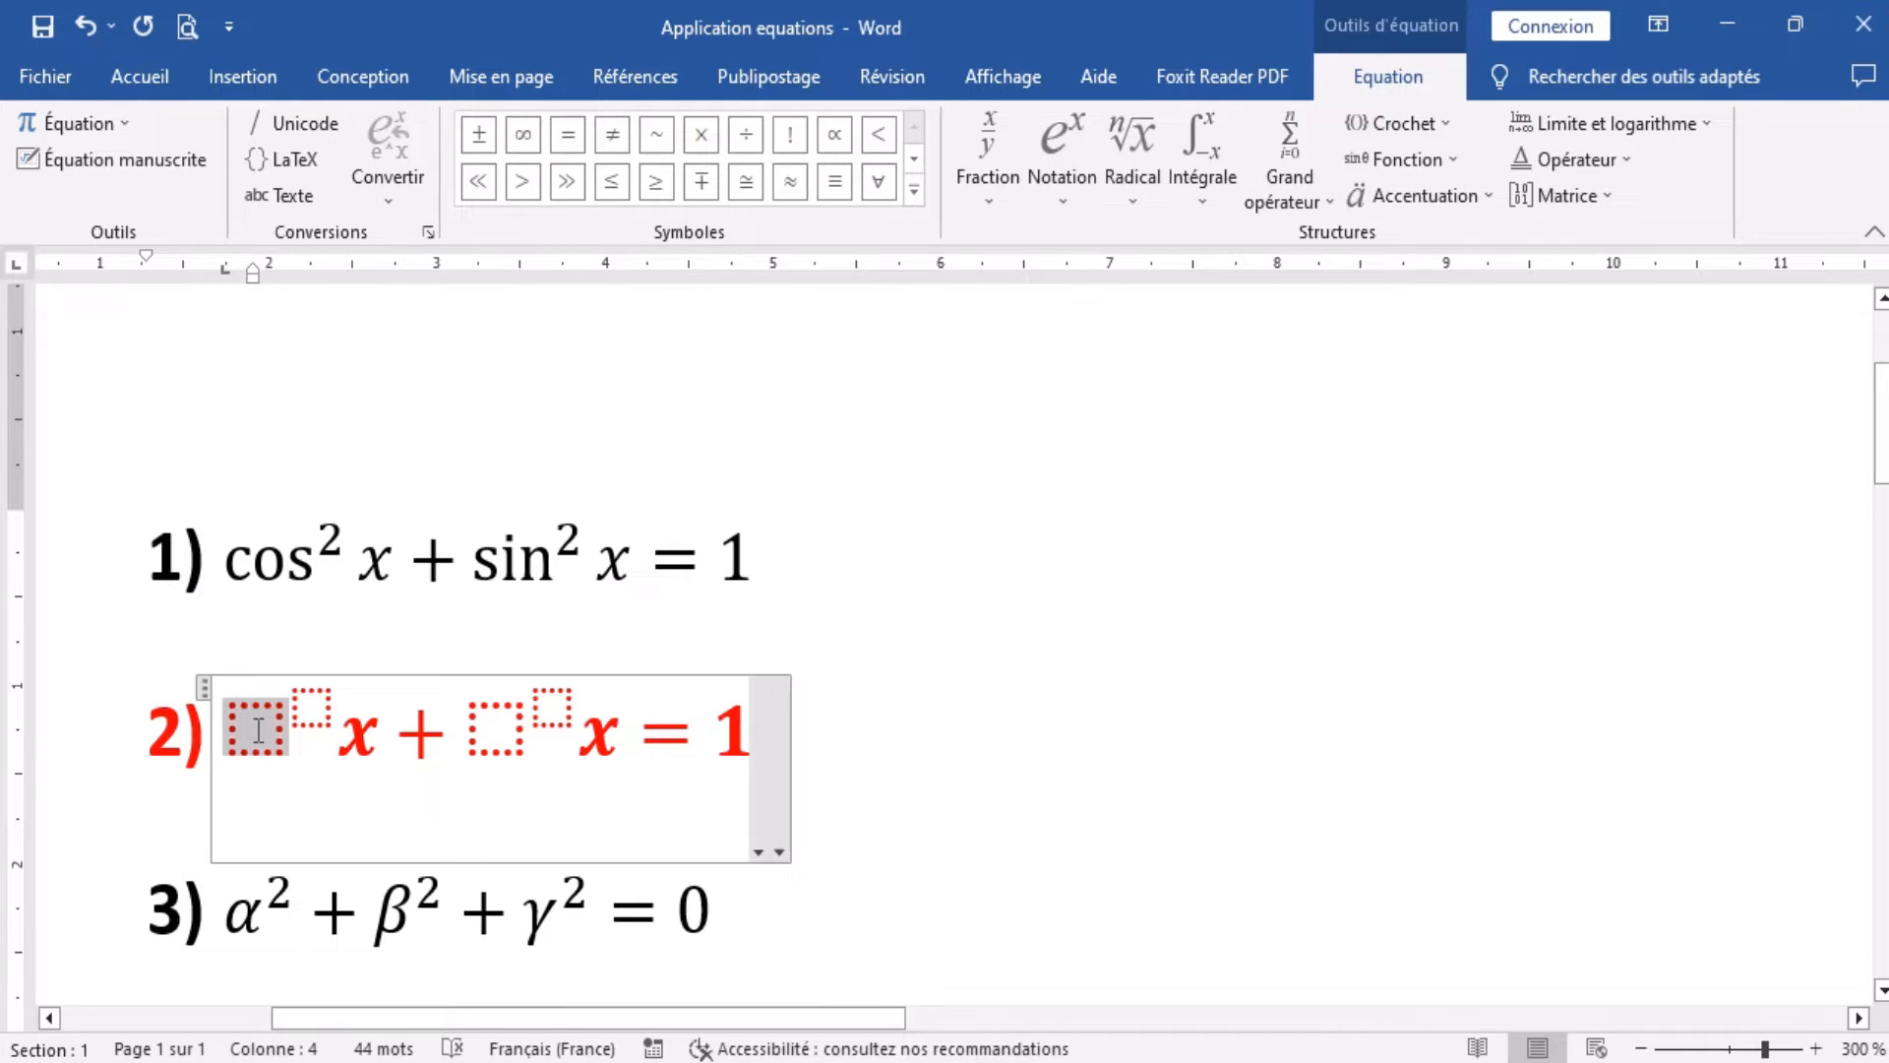
type("Cos")
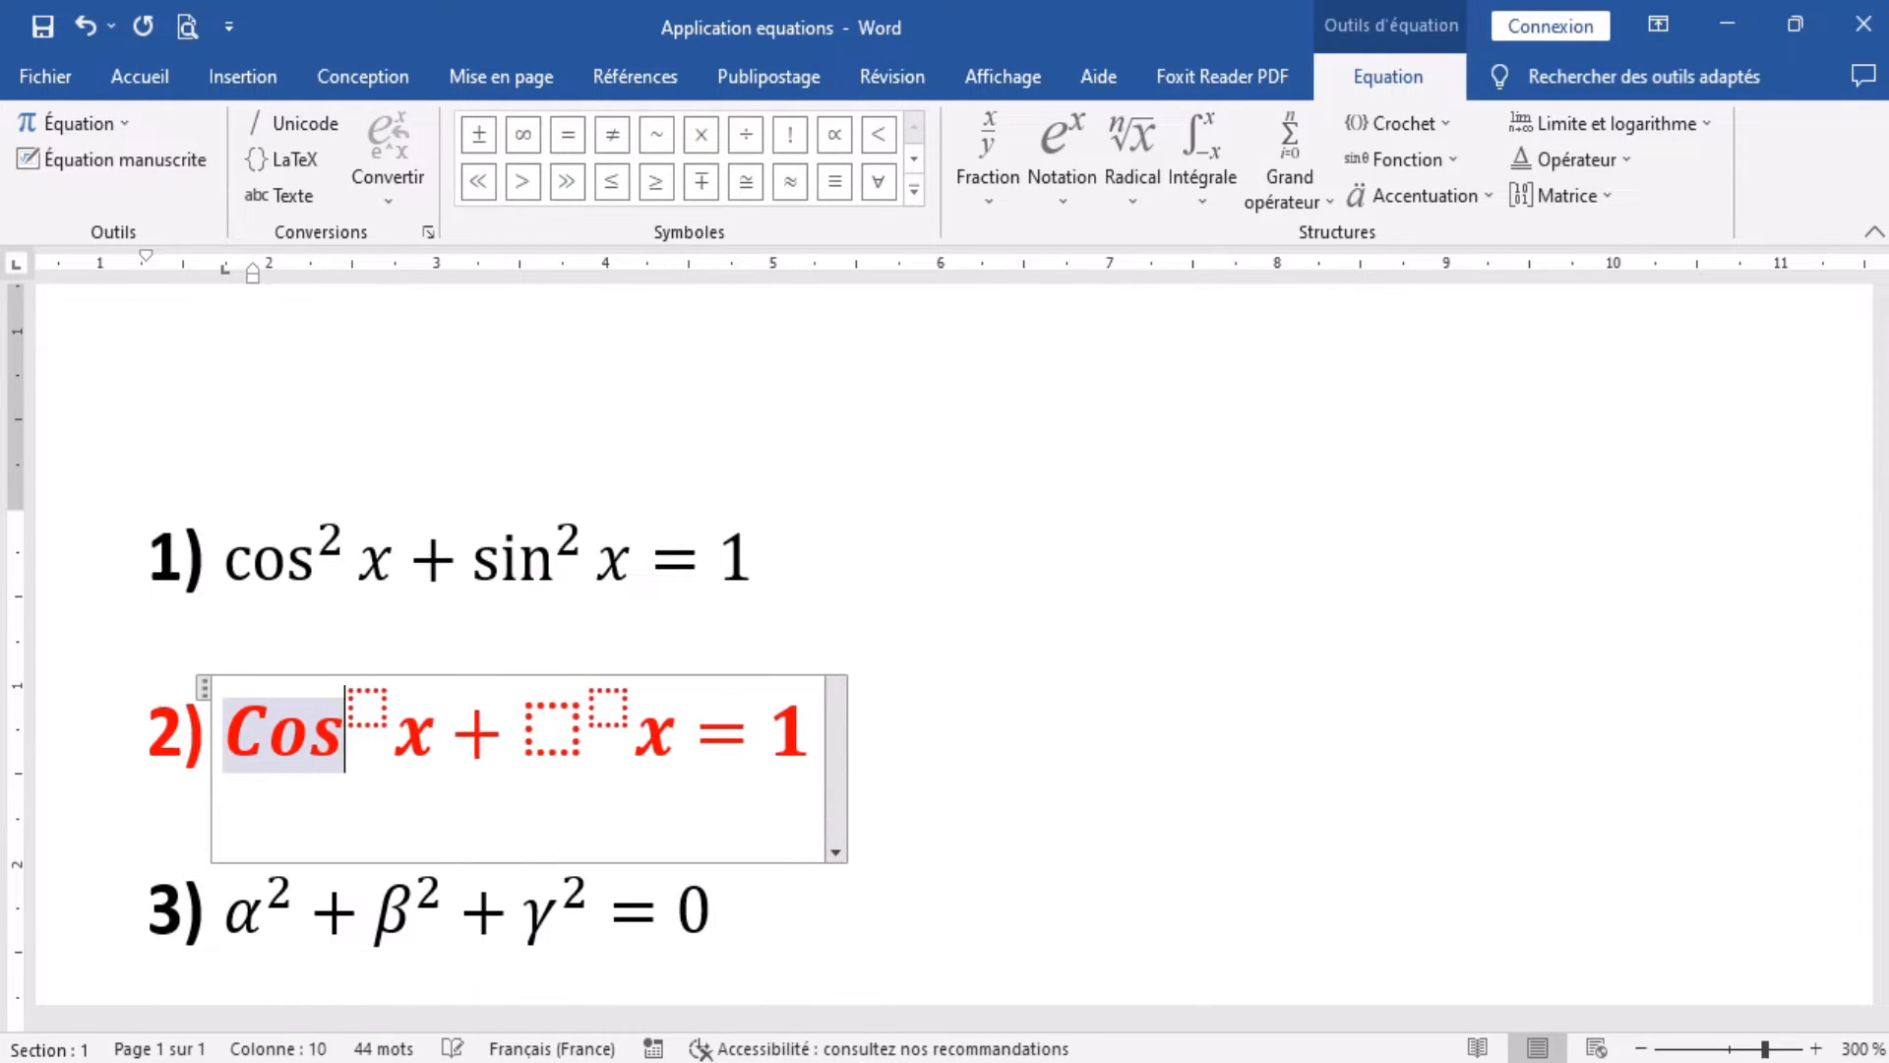
left_click(368, 706)
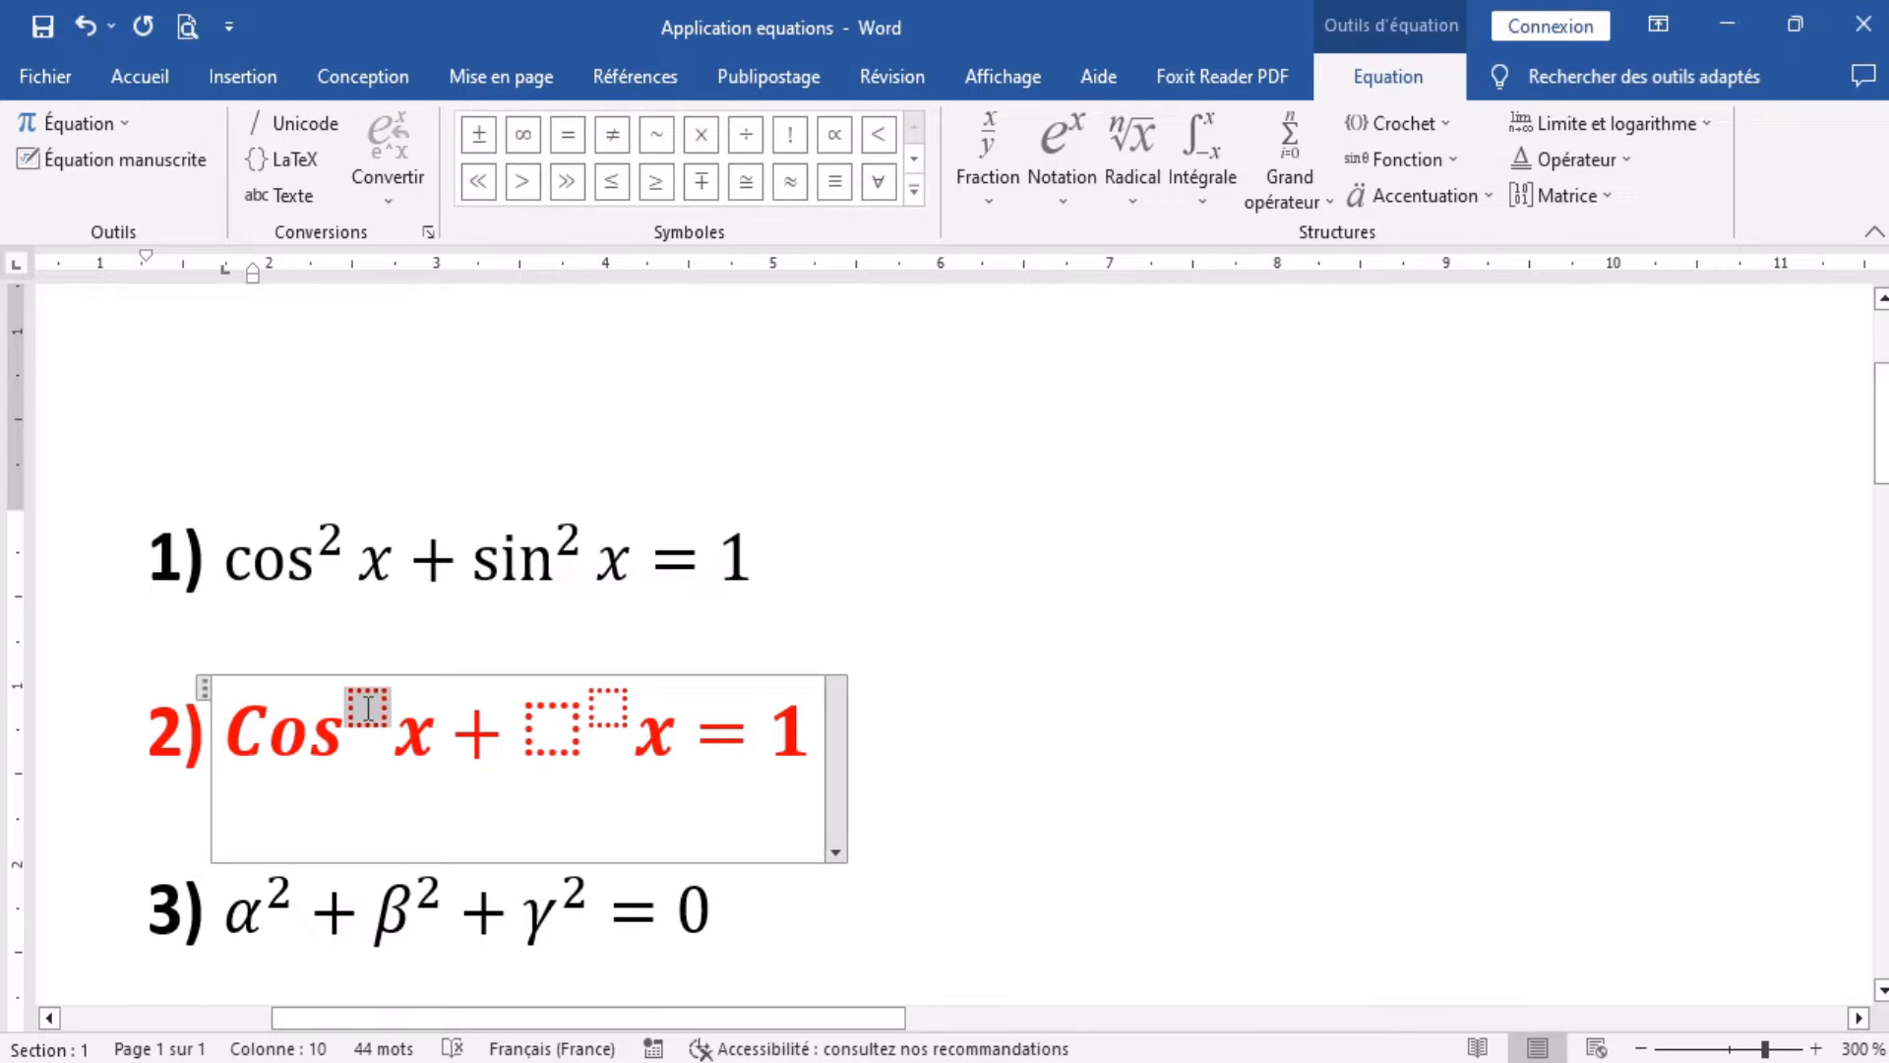
type("2")
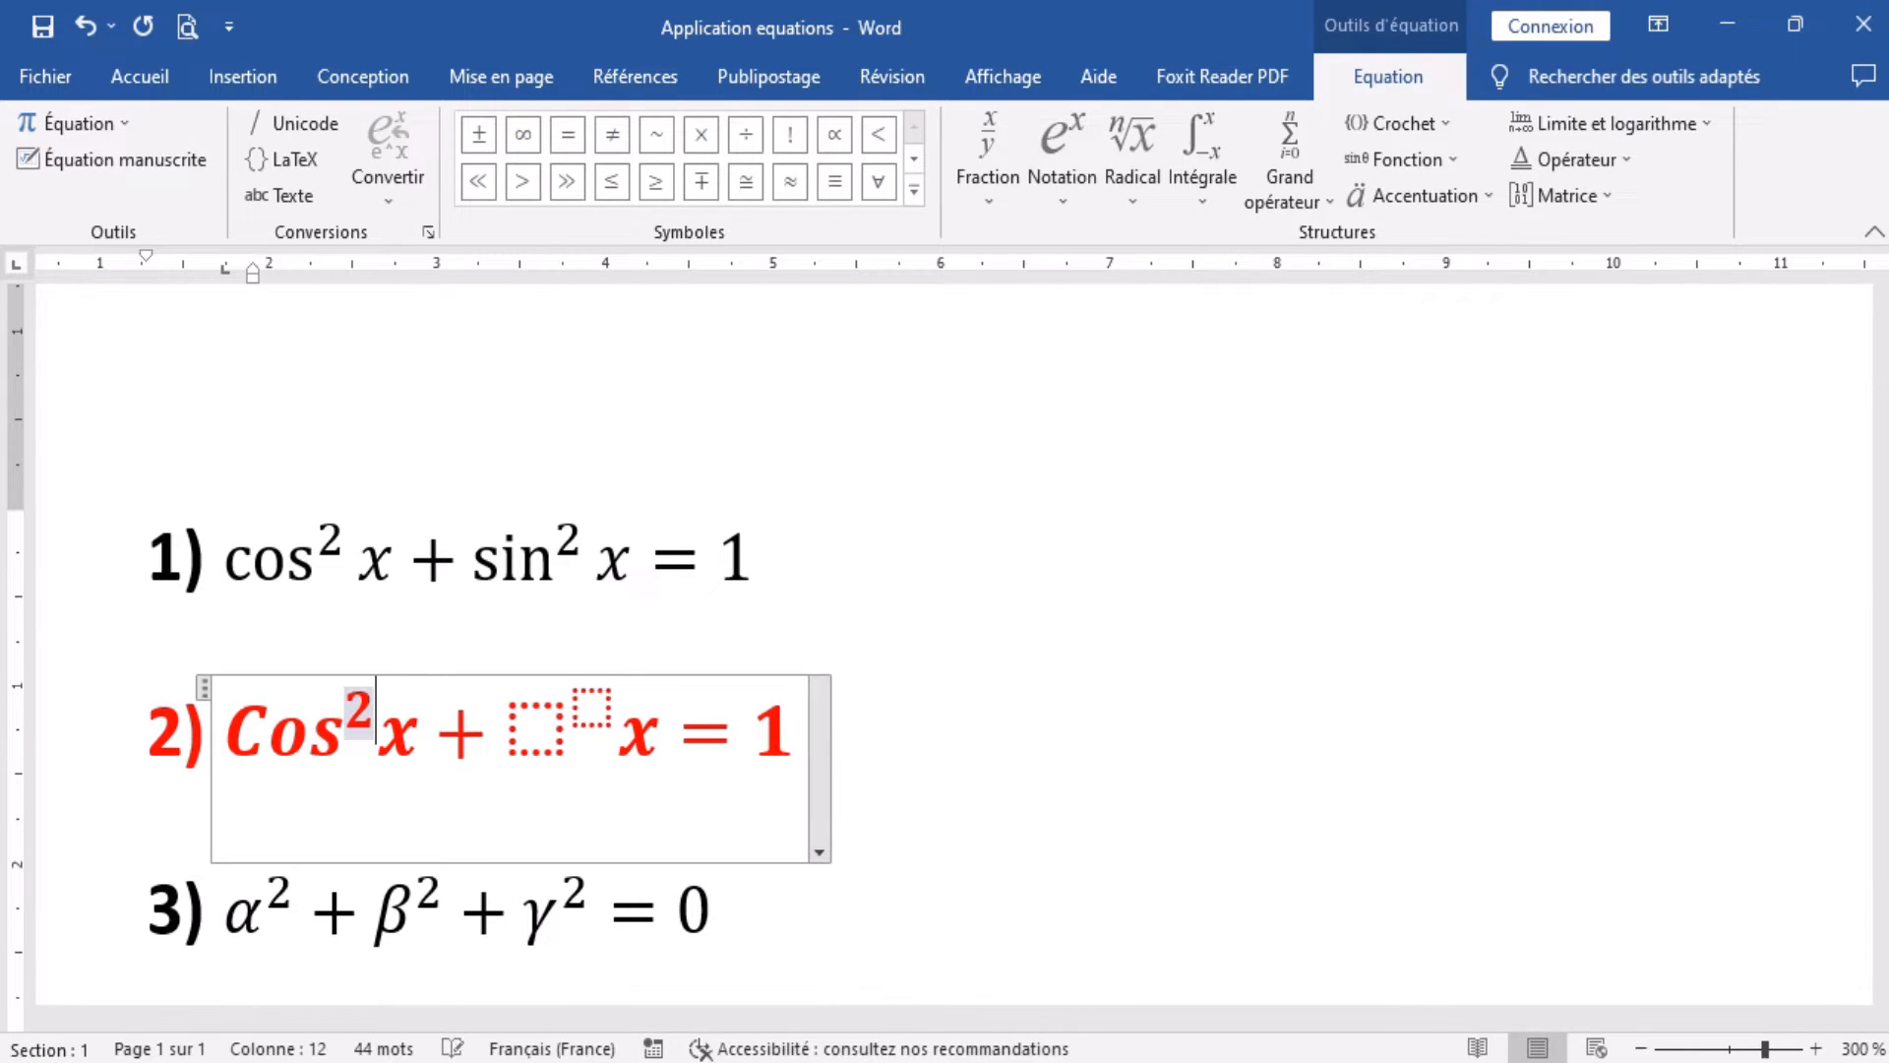
Fill the second superscript structure of item 2 with base "Sin" and exponent 2, and leave the equation.
left_click(541, 733)
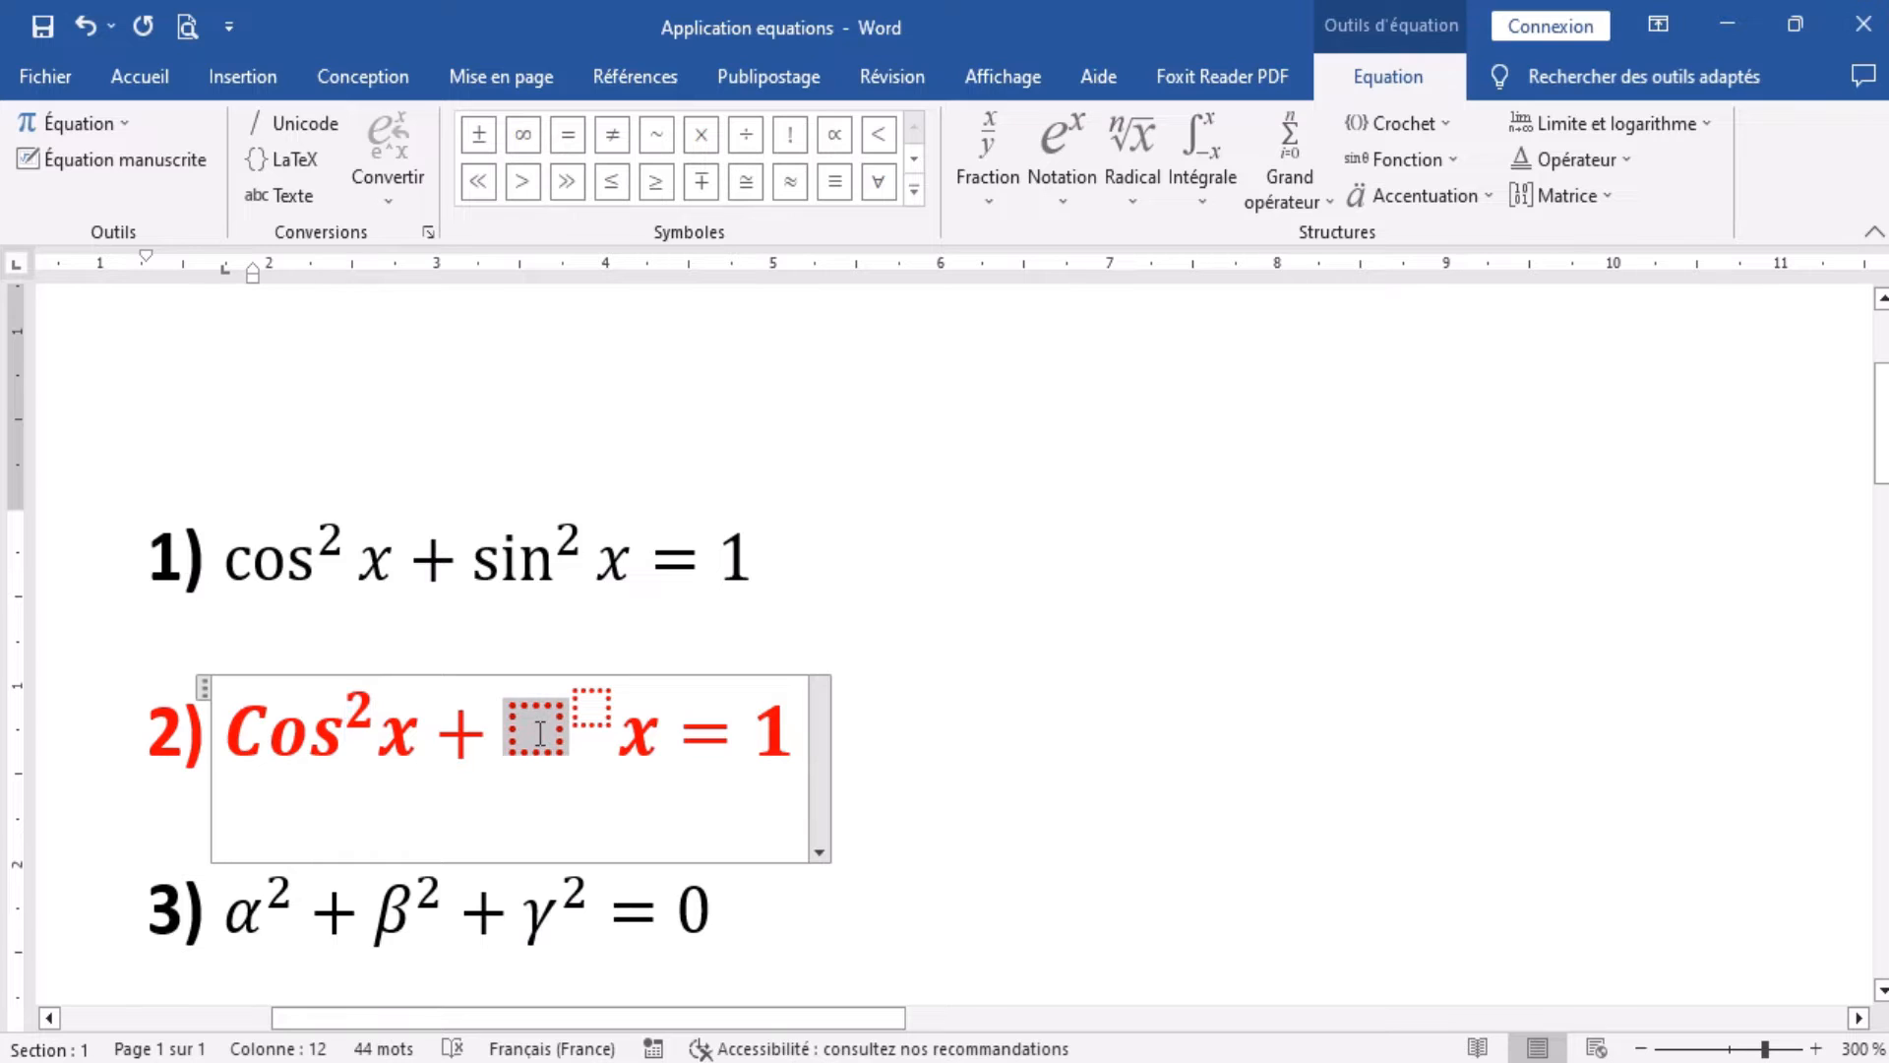
type("S")
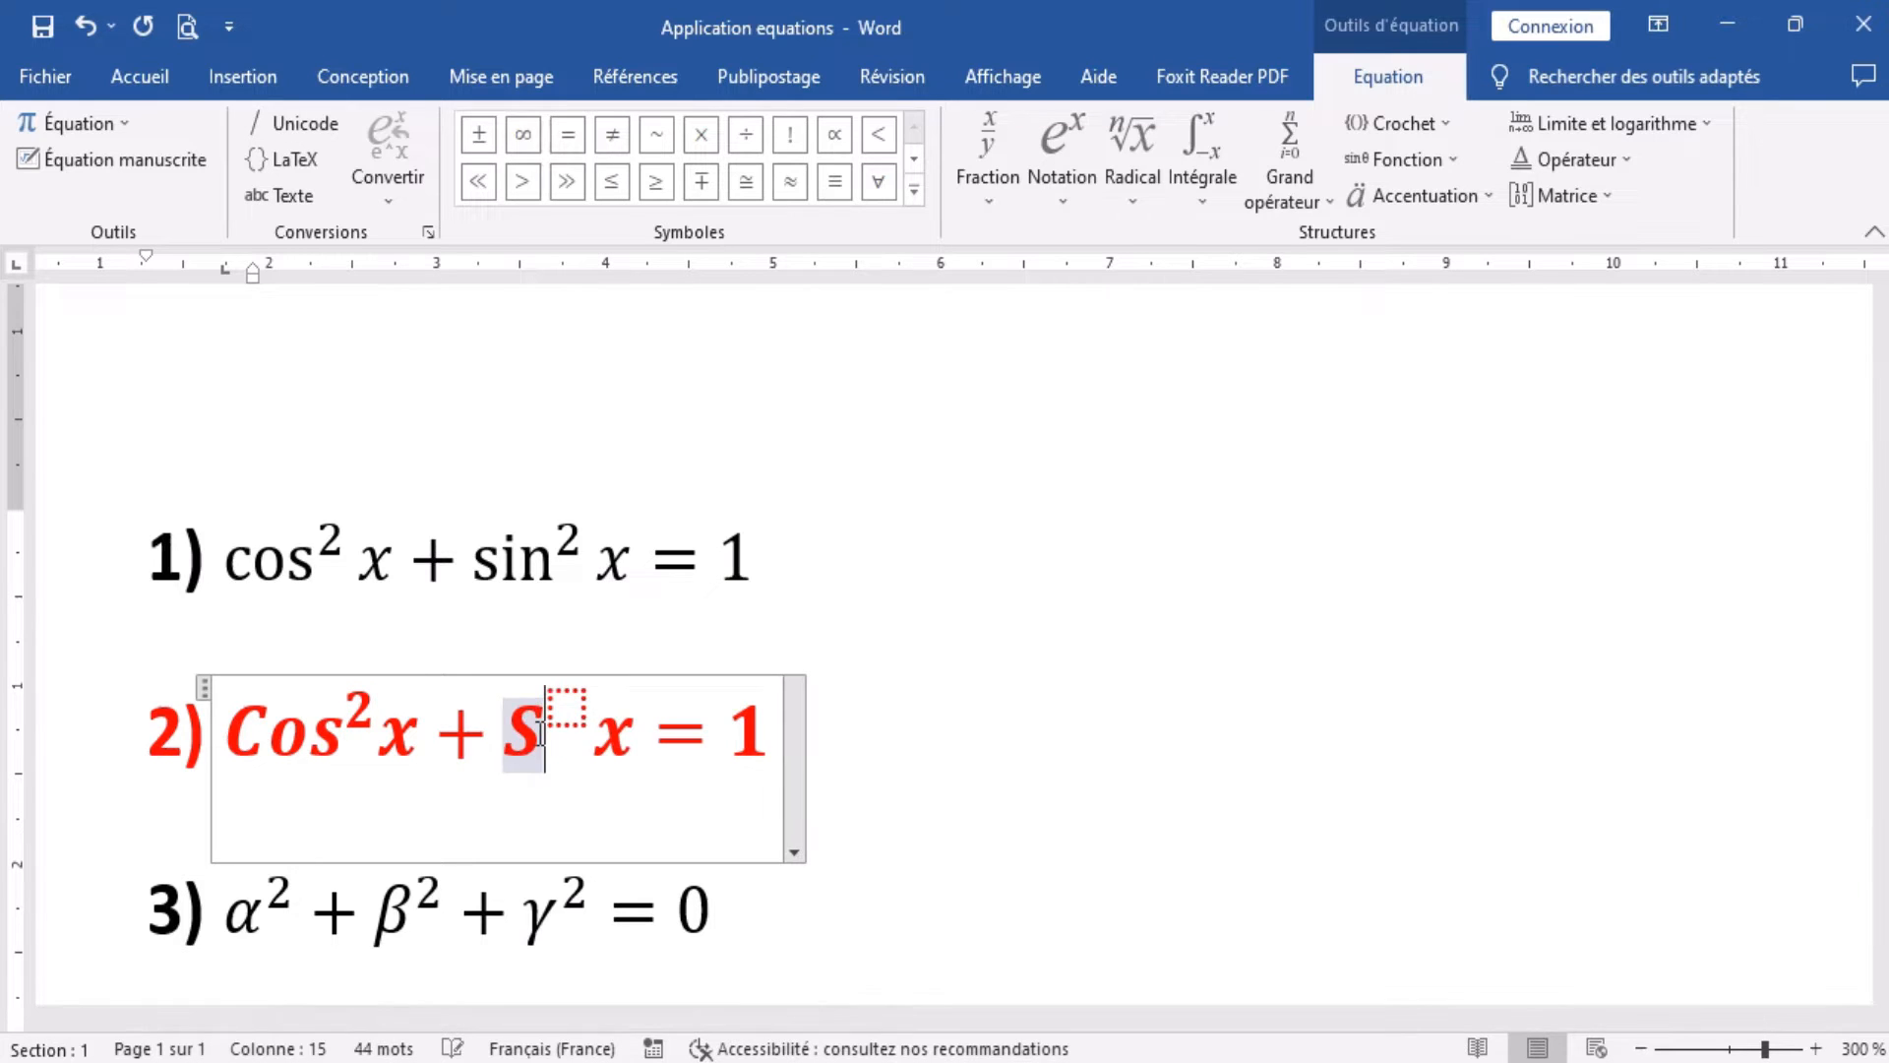
type("i")
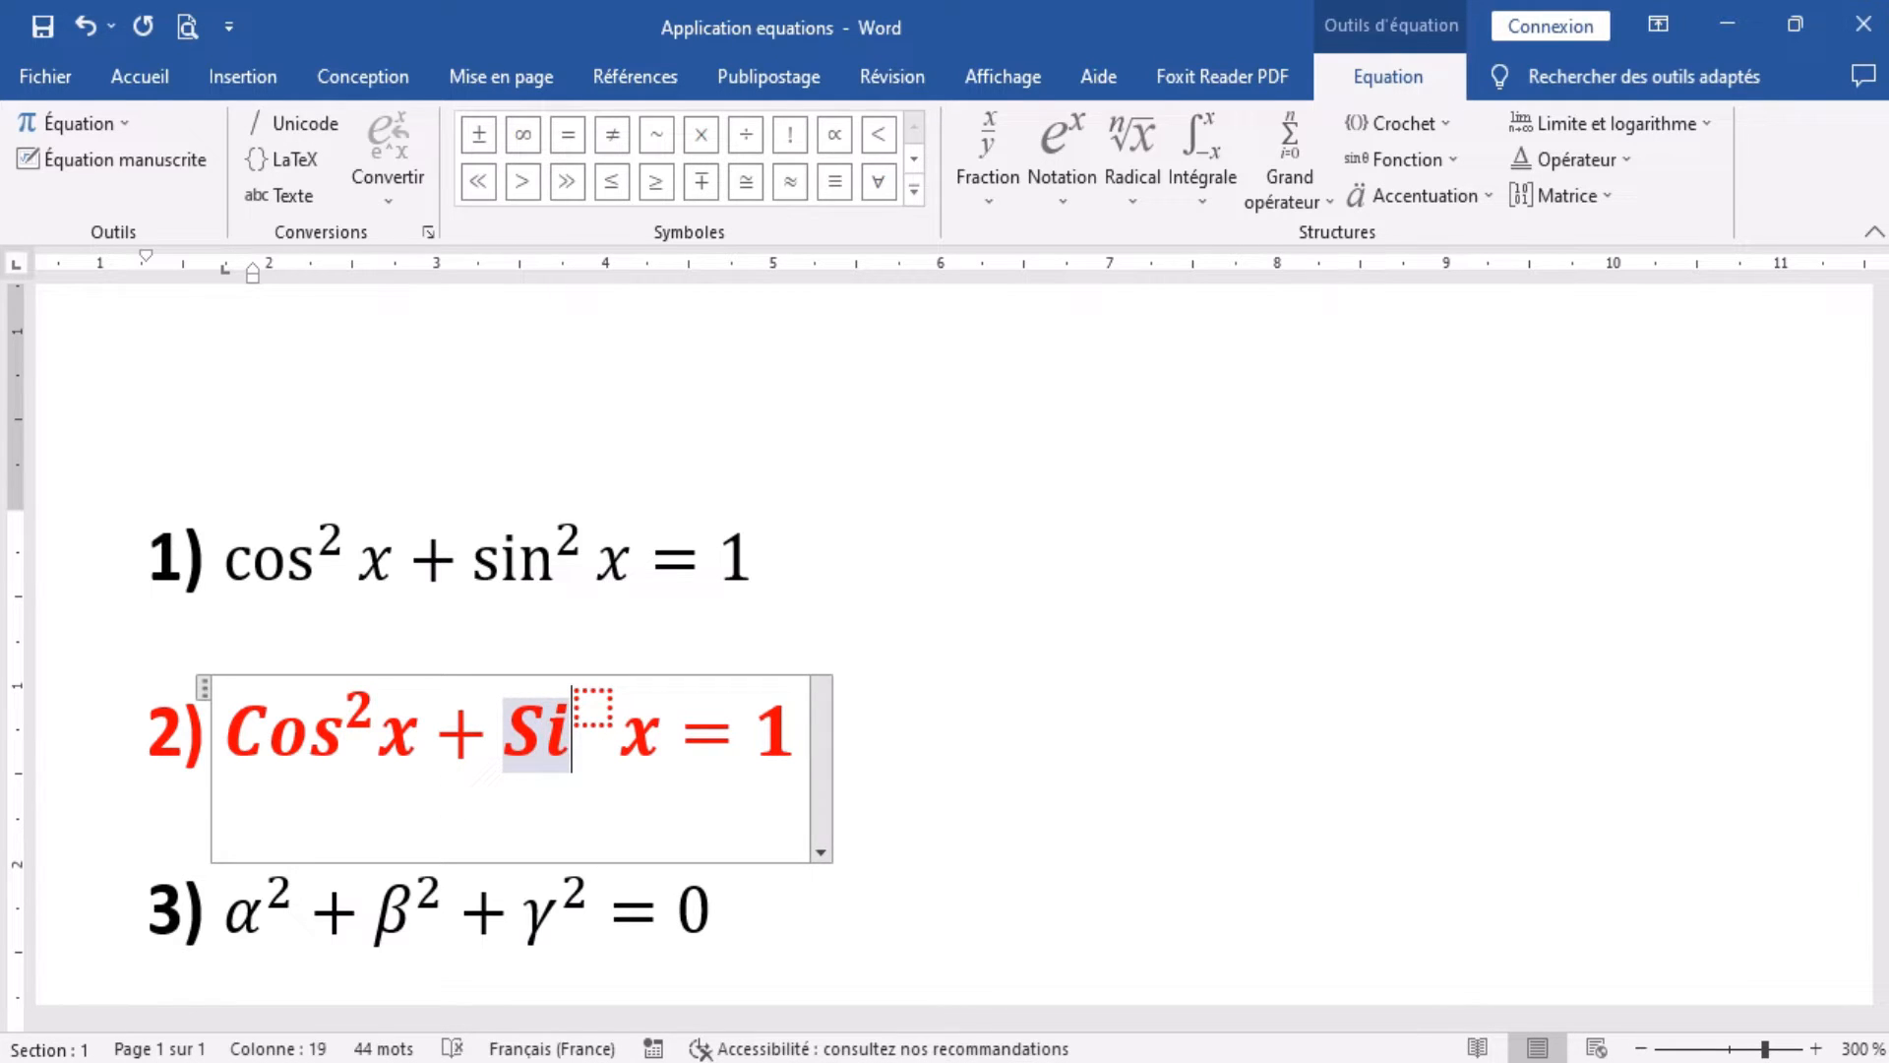
type("n")
left_click(636, 721)
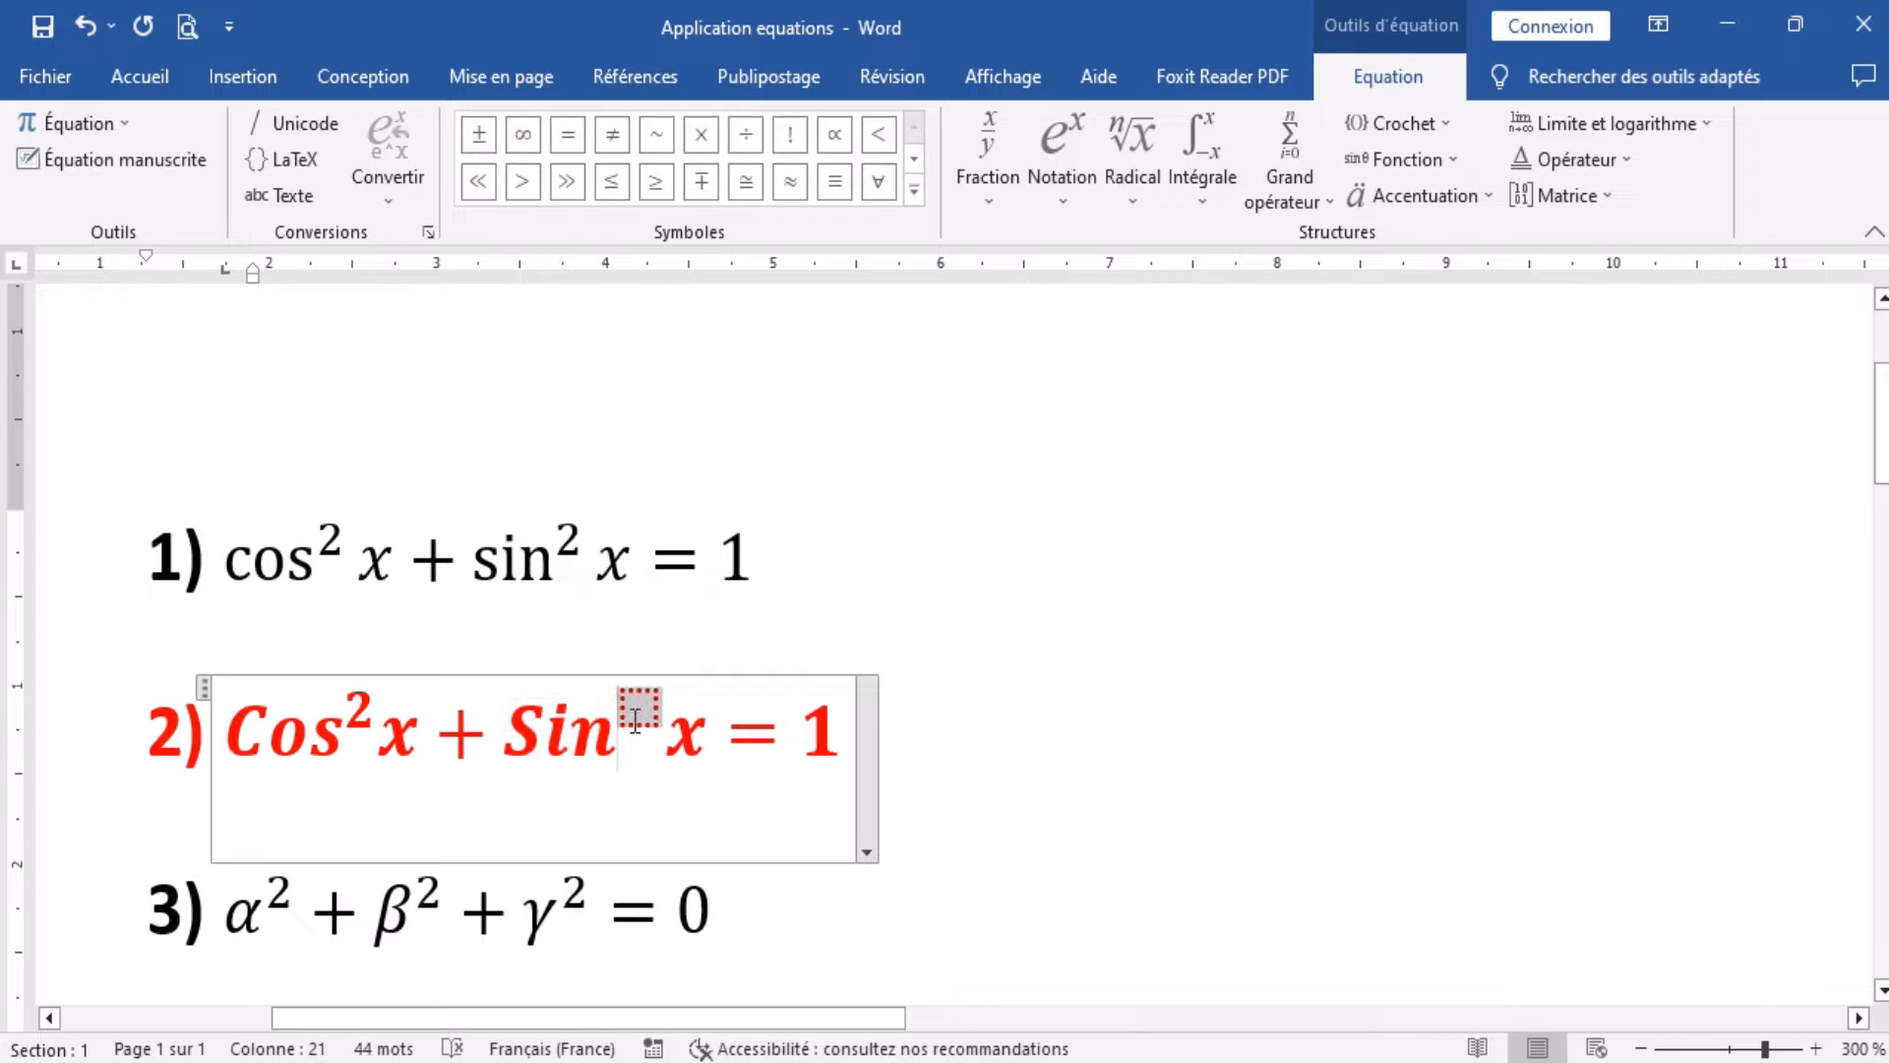
type("2")
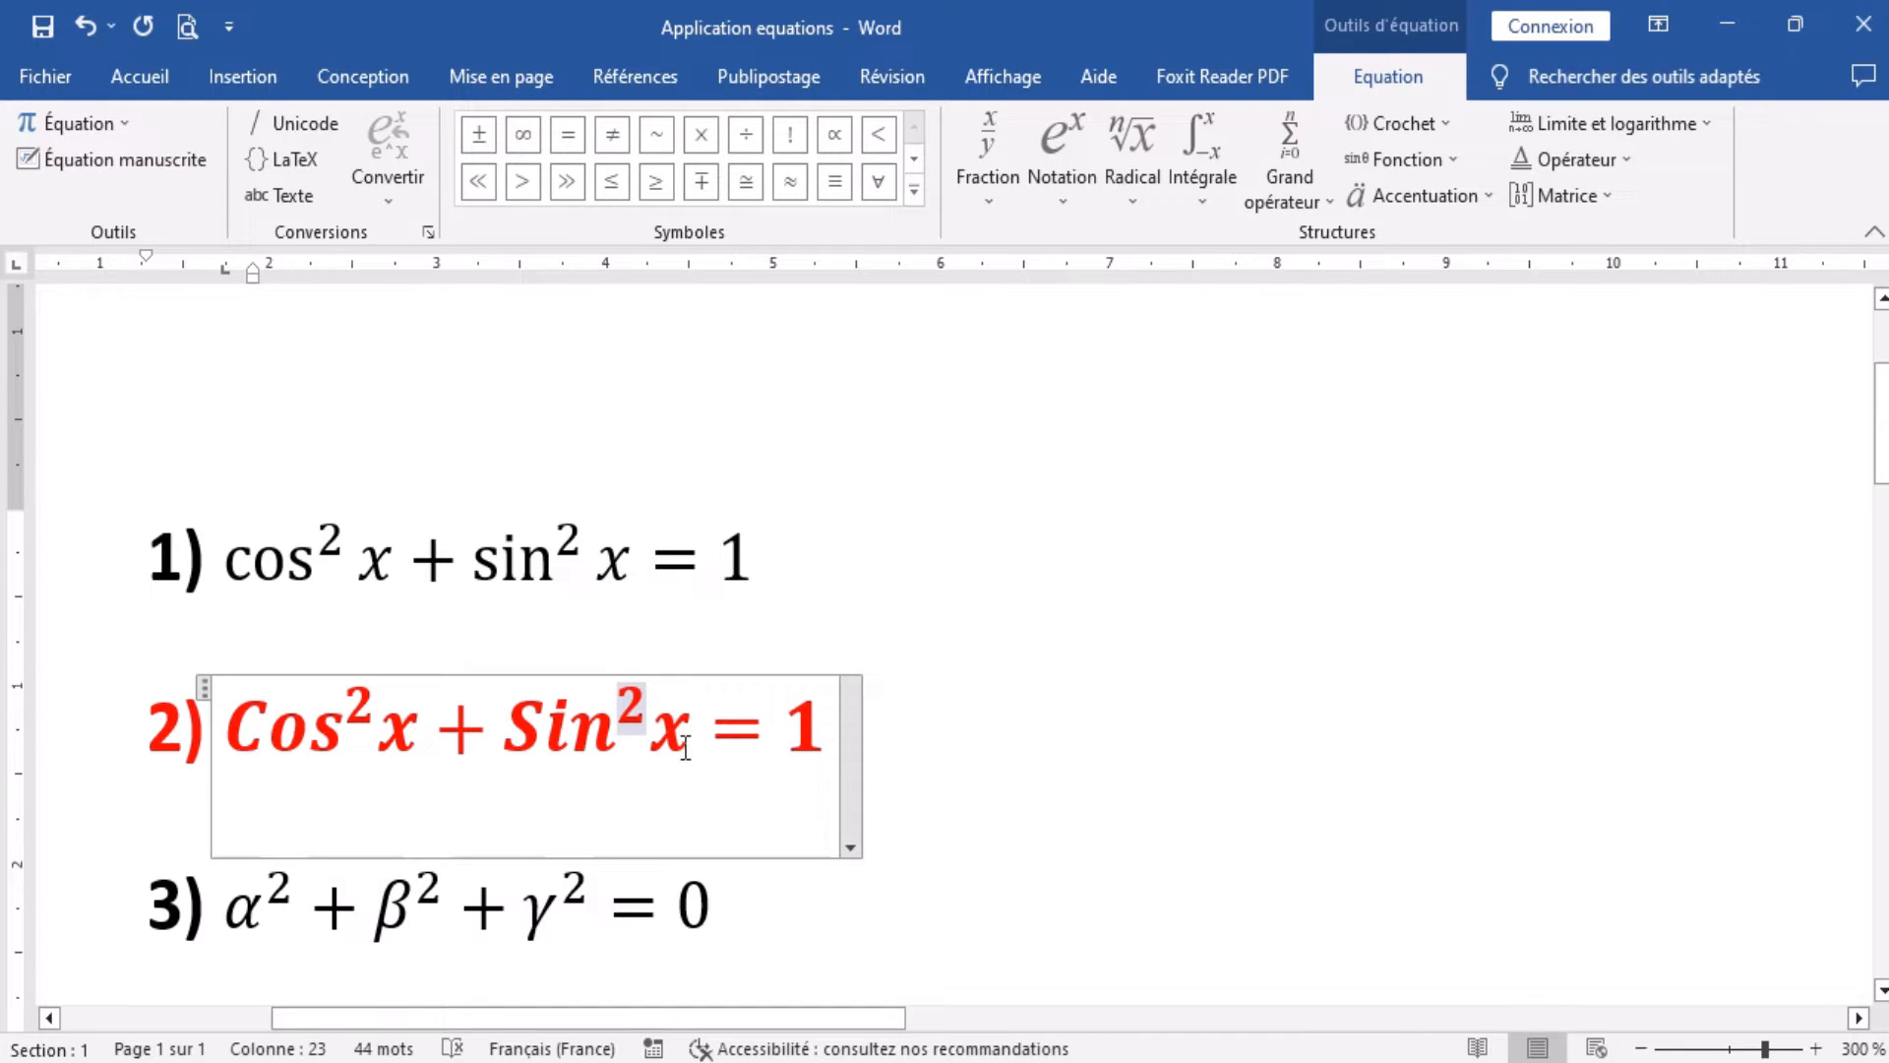
left_click(909, 804)
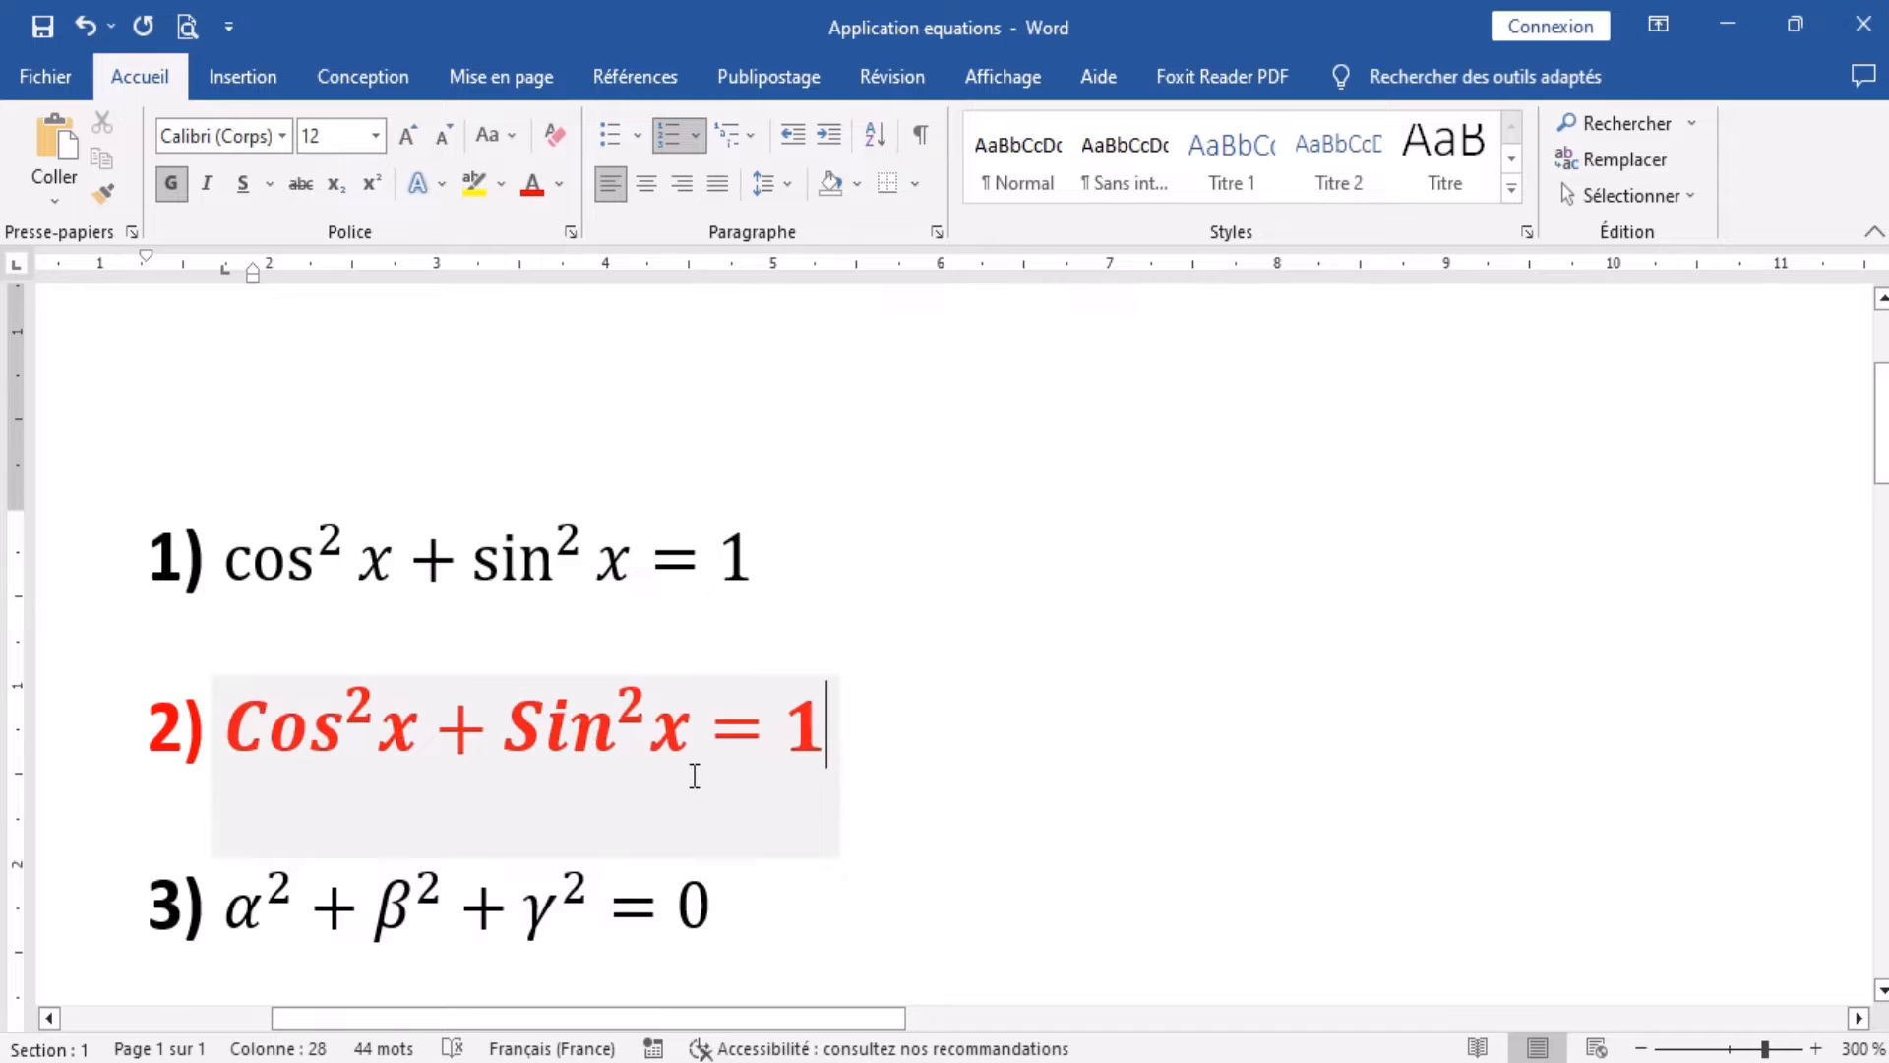
Insert a new equation at item 4 and add an empty superscript structure to it.
scroll(694, 774, "down", 6)
scroll(689, 773, "up", 6)
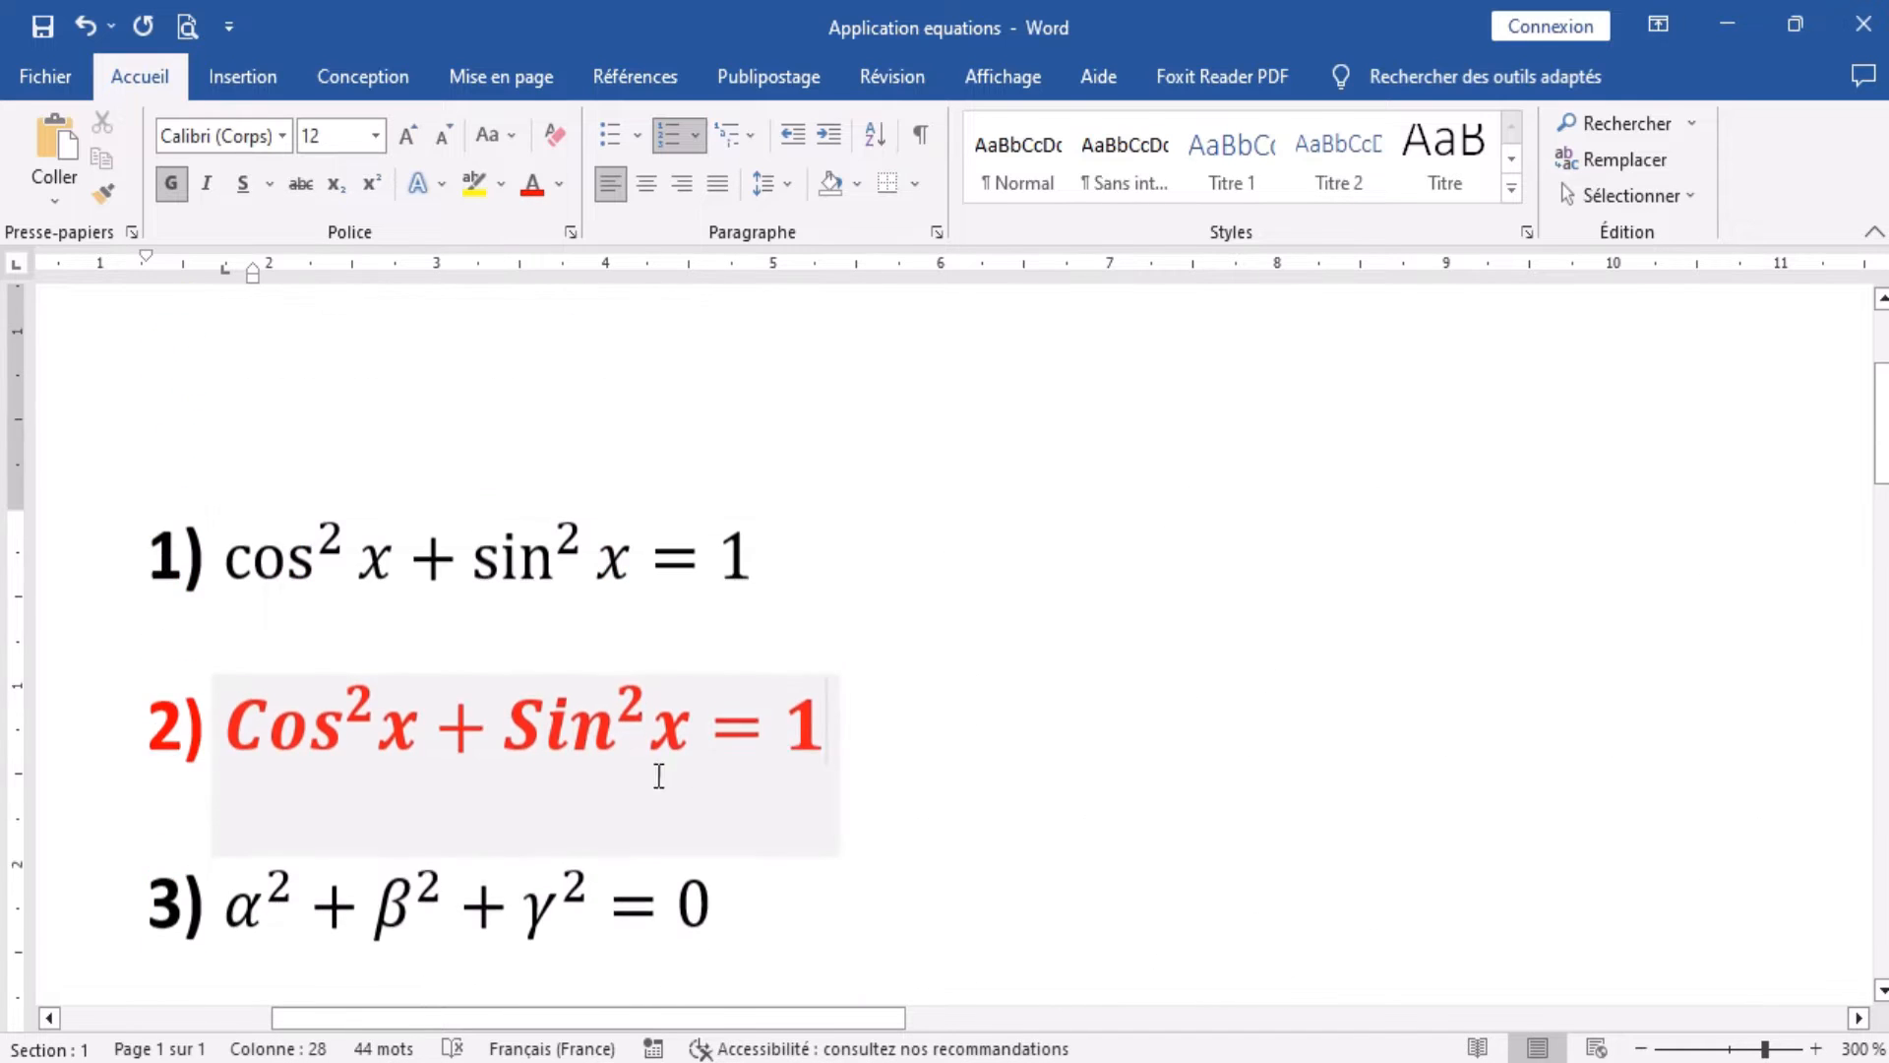
scroll(689, 799, "down", 3)
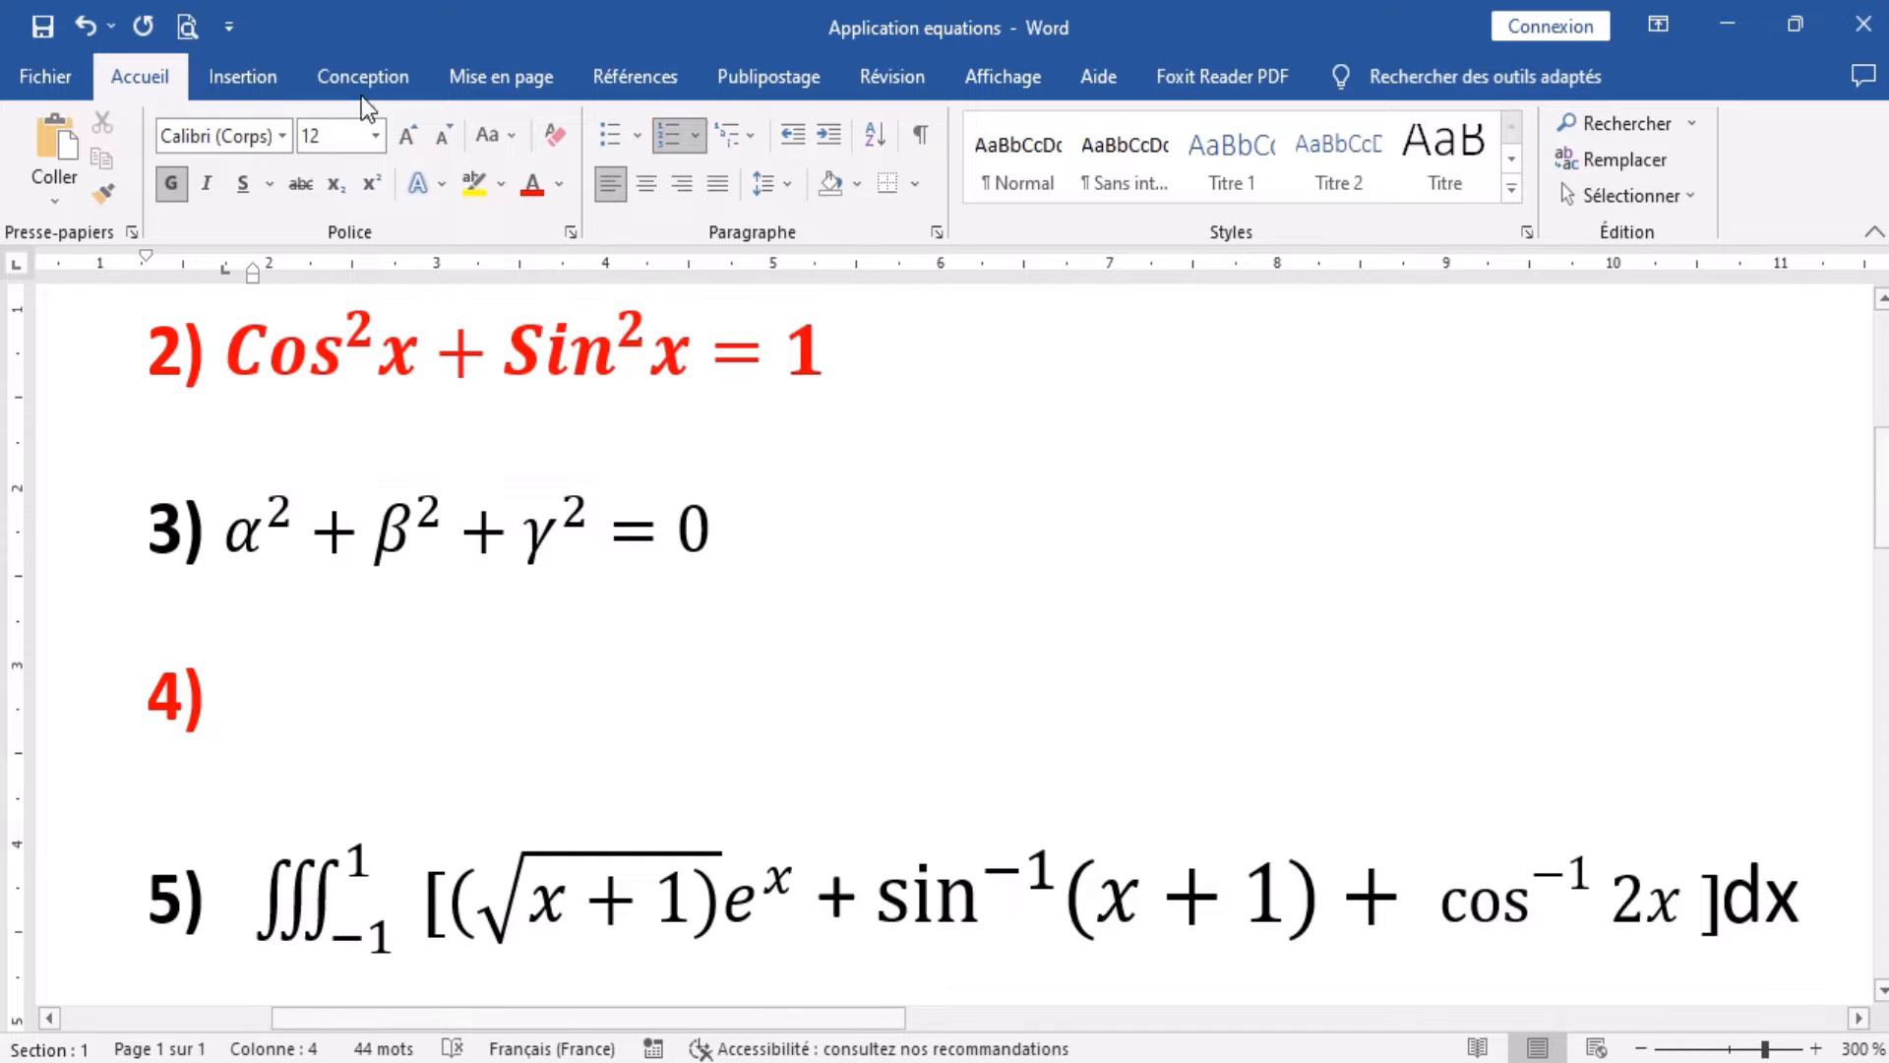
left_click(246, 79)
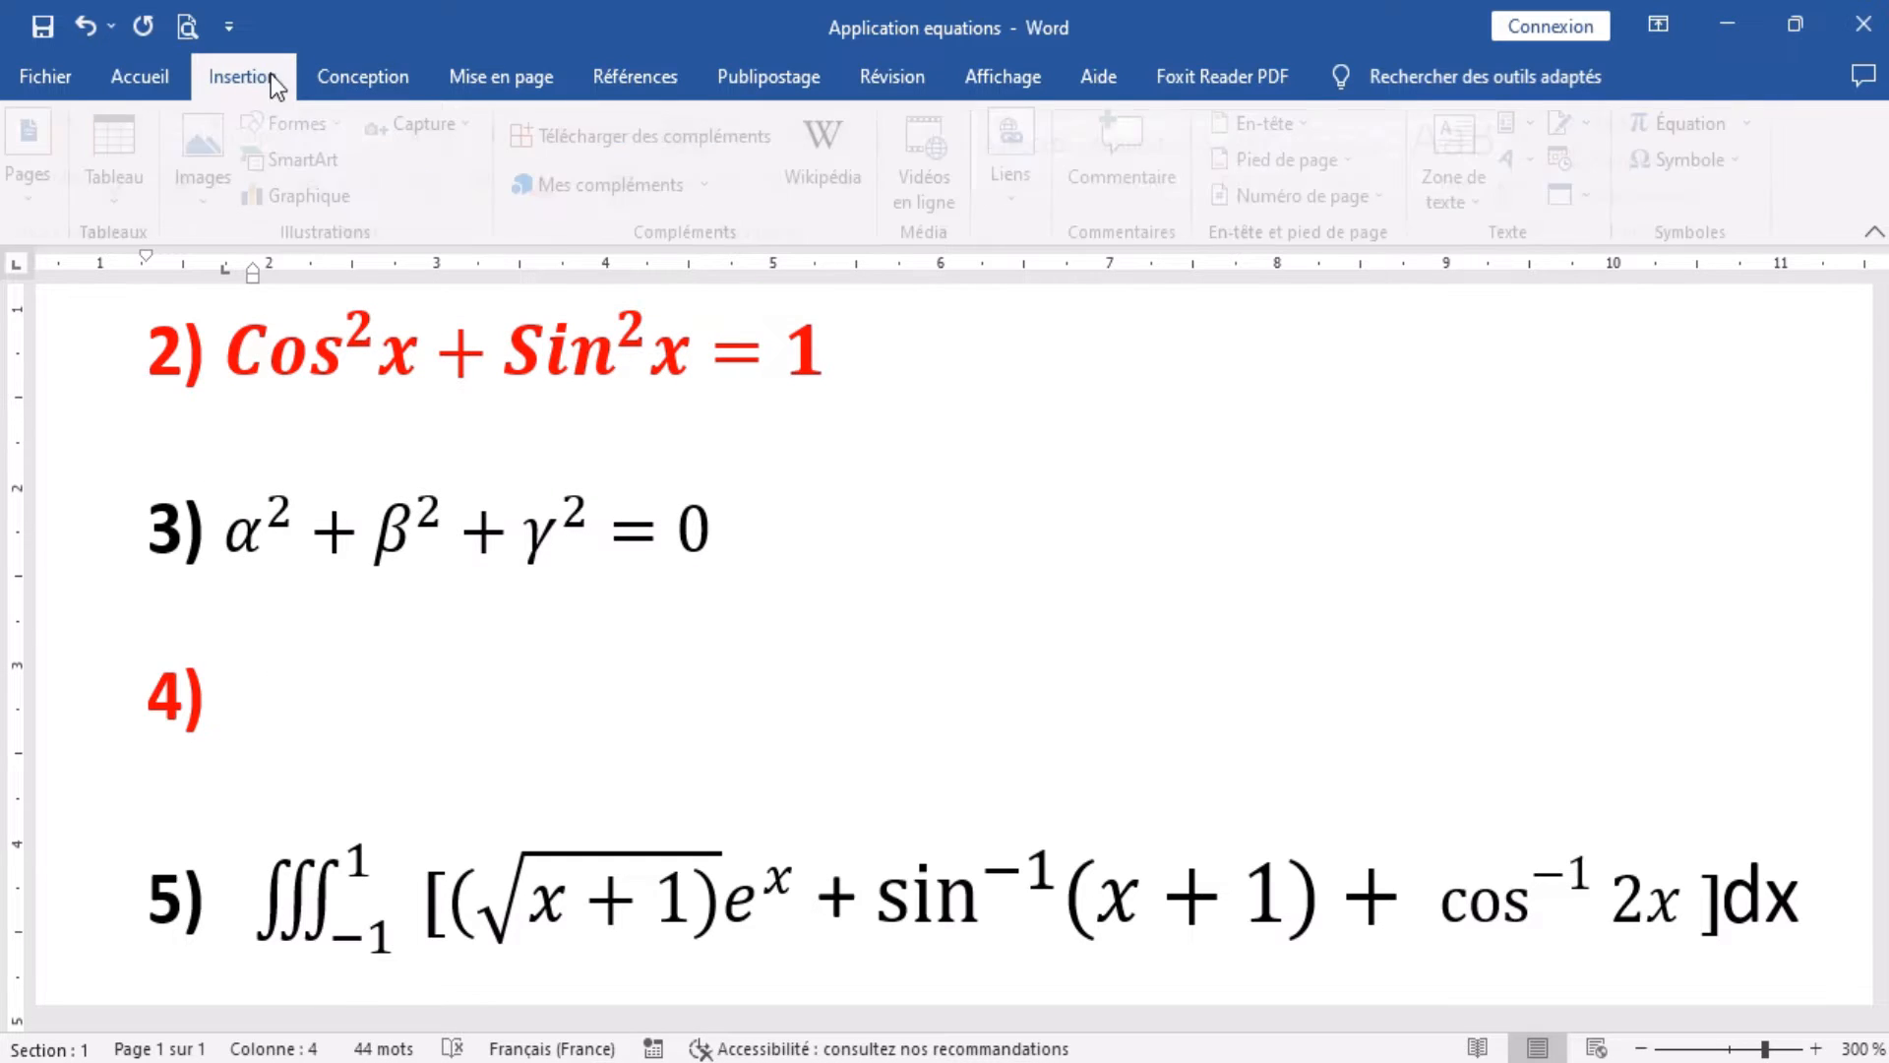
left_click(1694, 130)
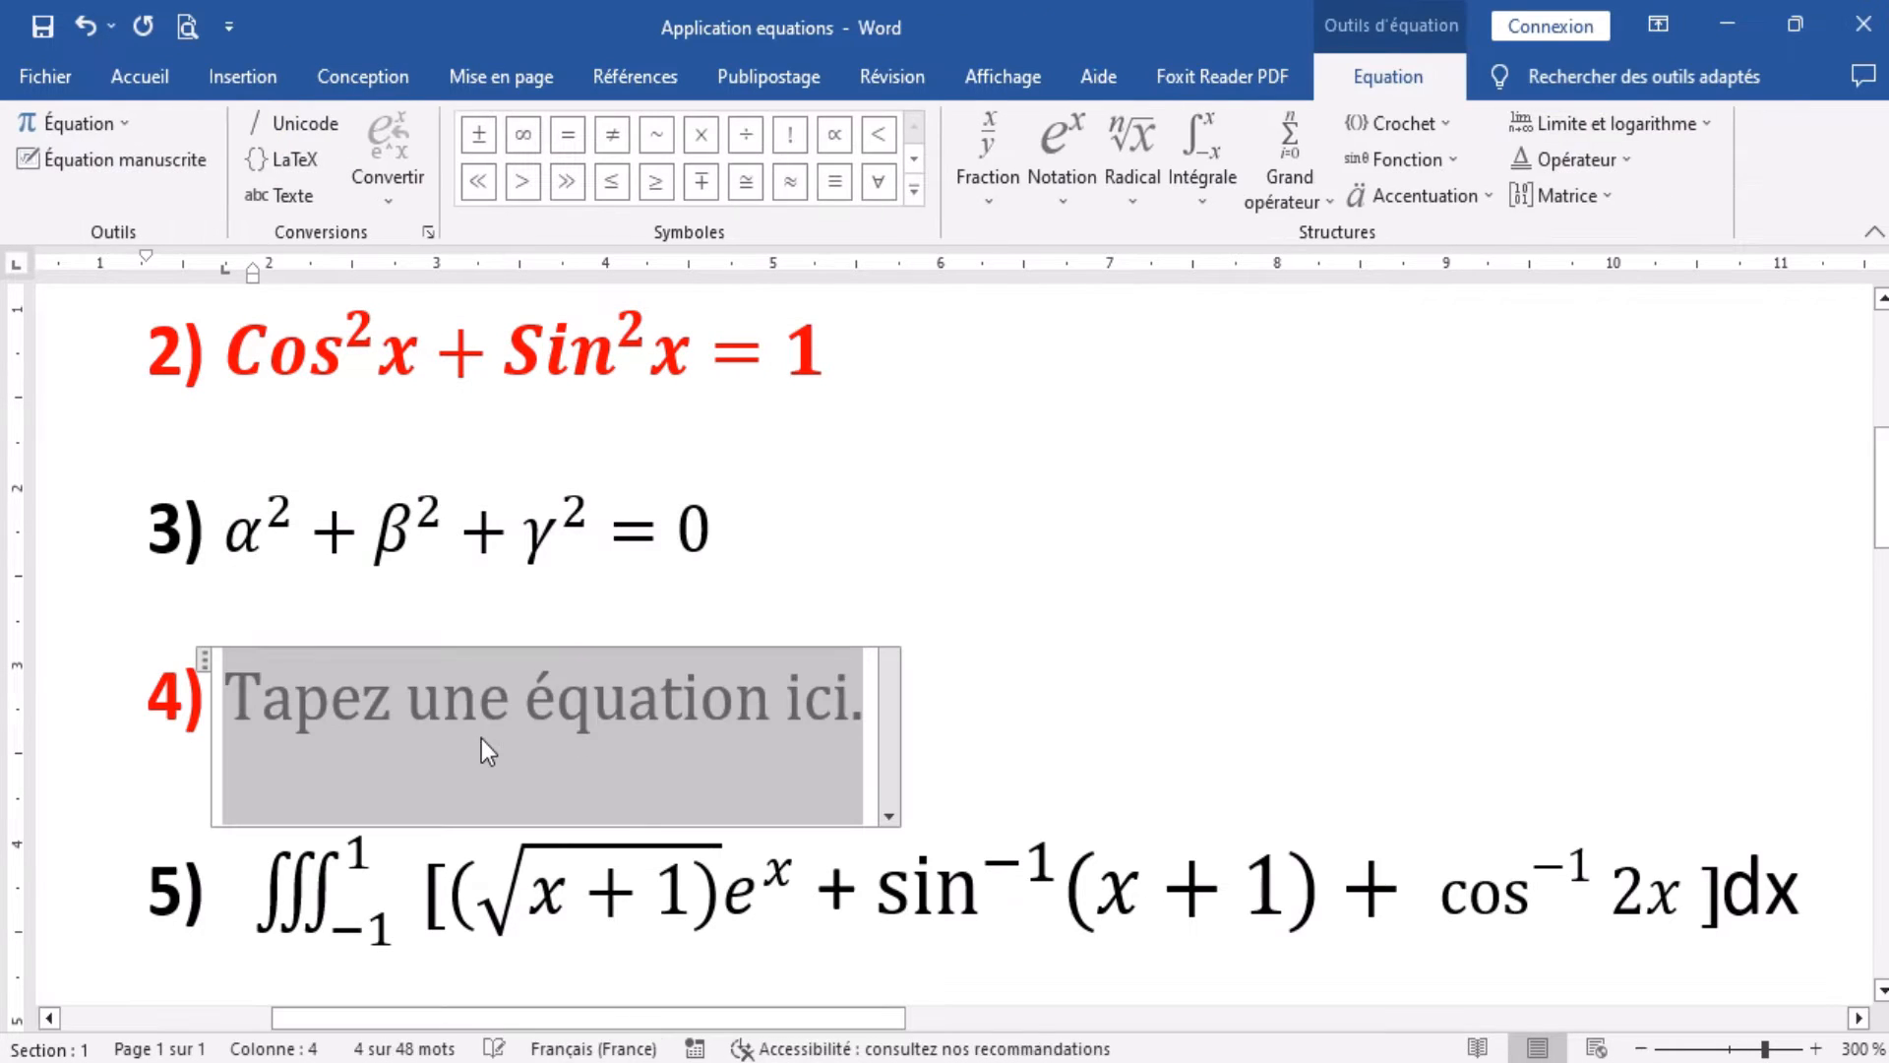
left_click(1072, 202)
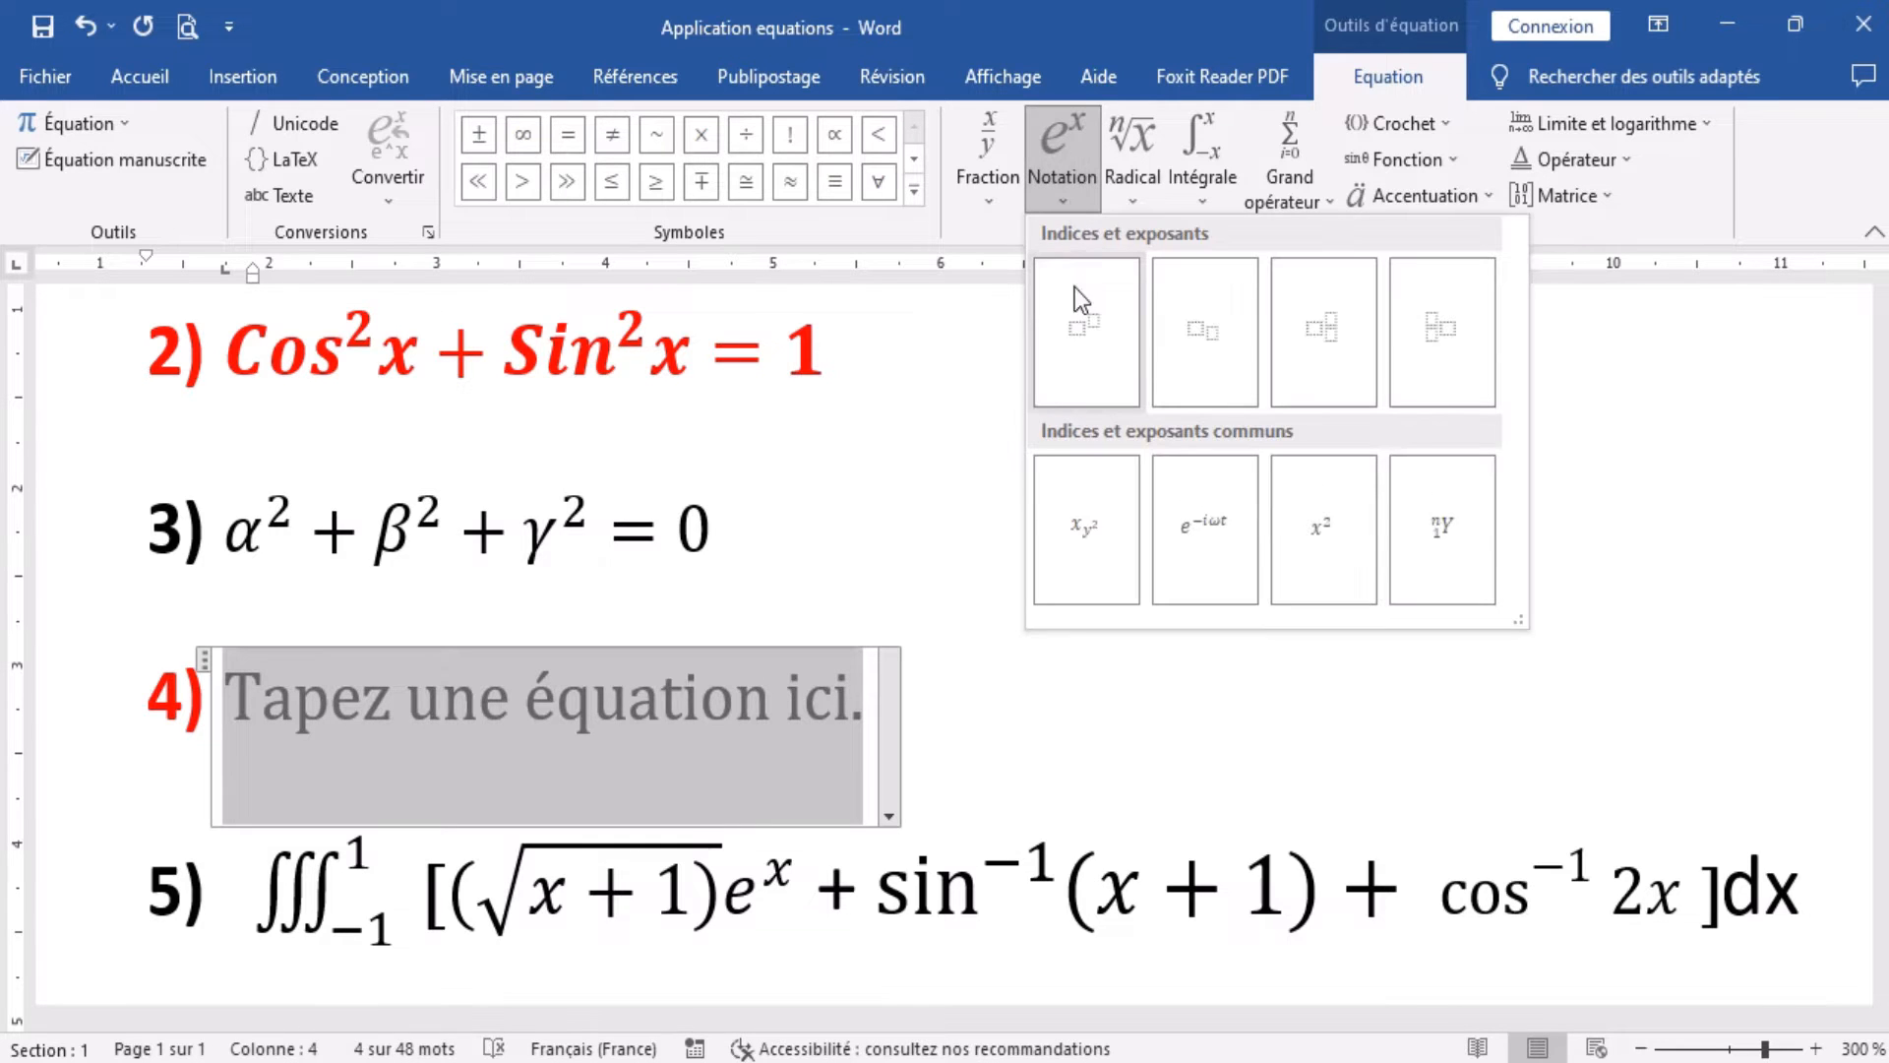
left_click(1077, 330)
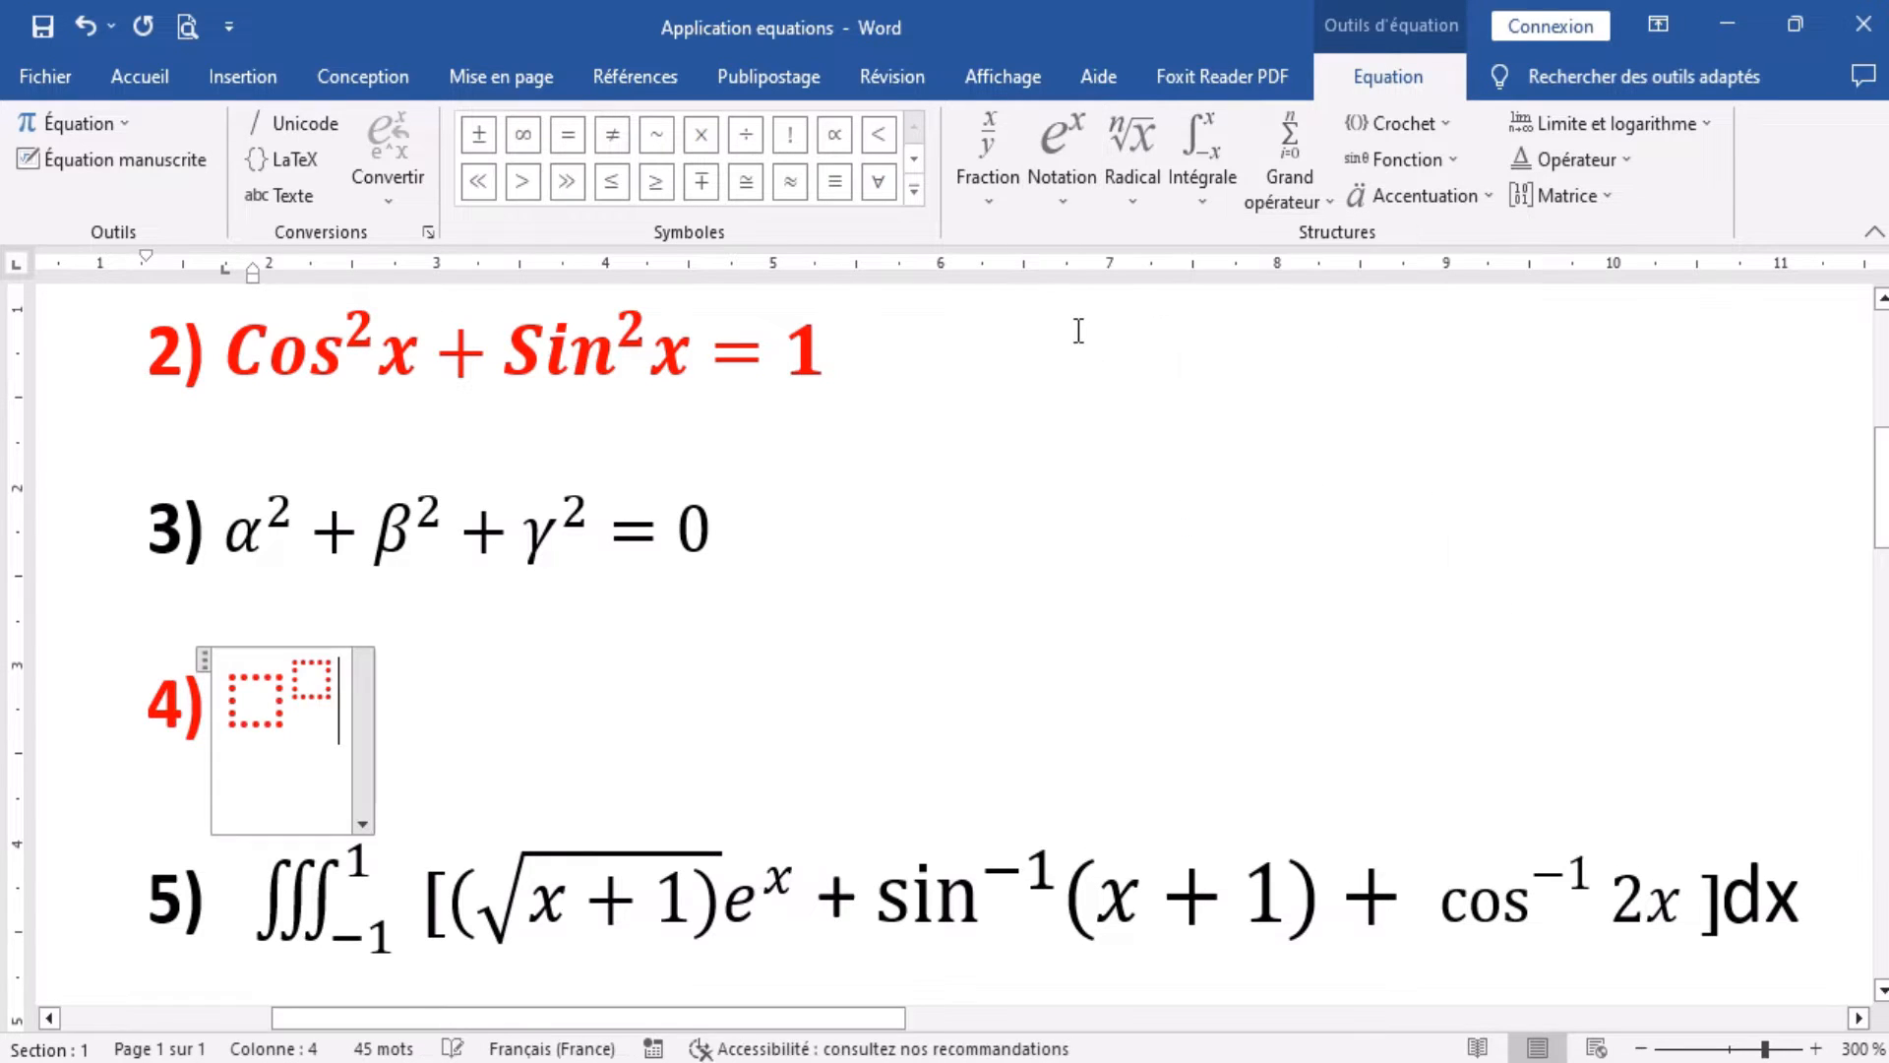
Continue the item 4 equation with two more empty superscript structures, each preceded by "+", and end it with "= 0".
type("+")
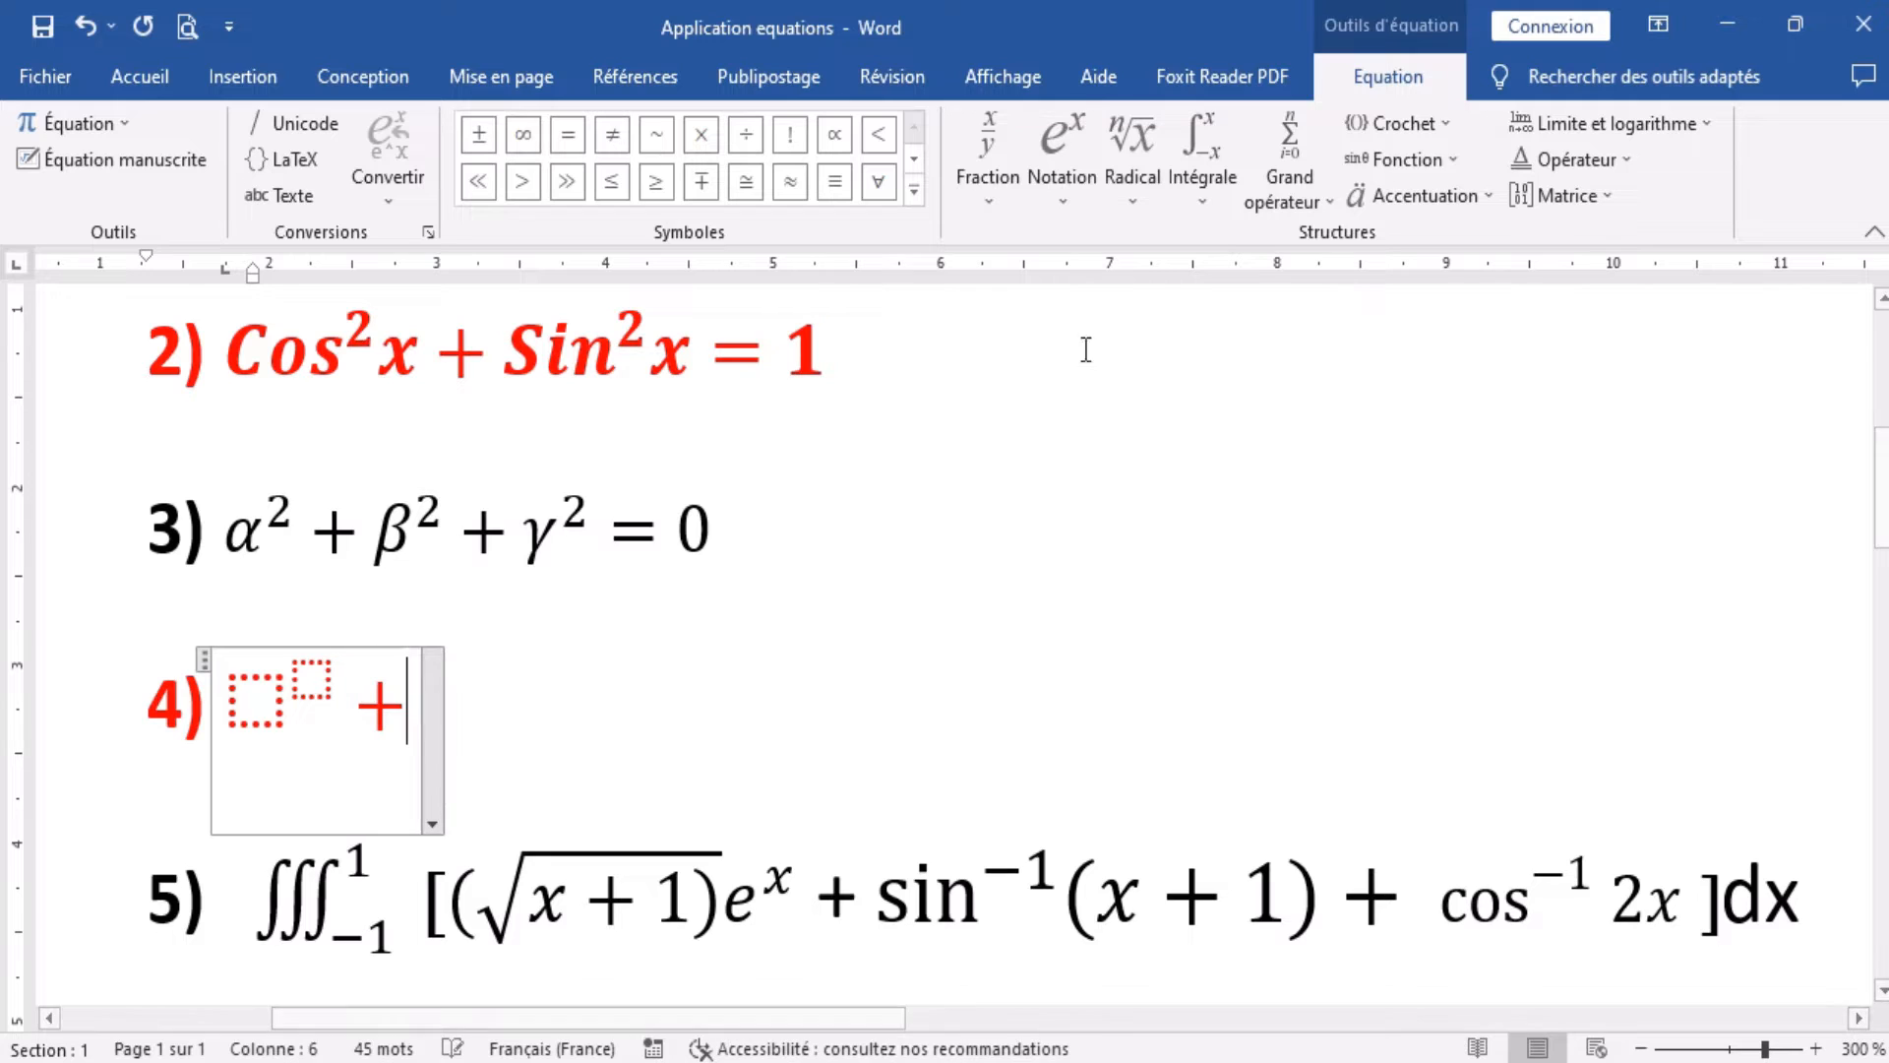
left_click(1070, 193)
left_click(1096, 328)
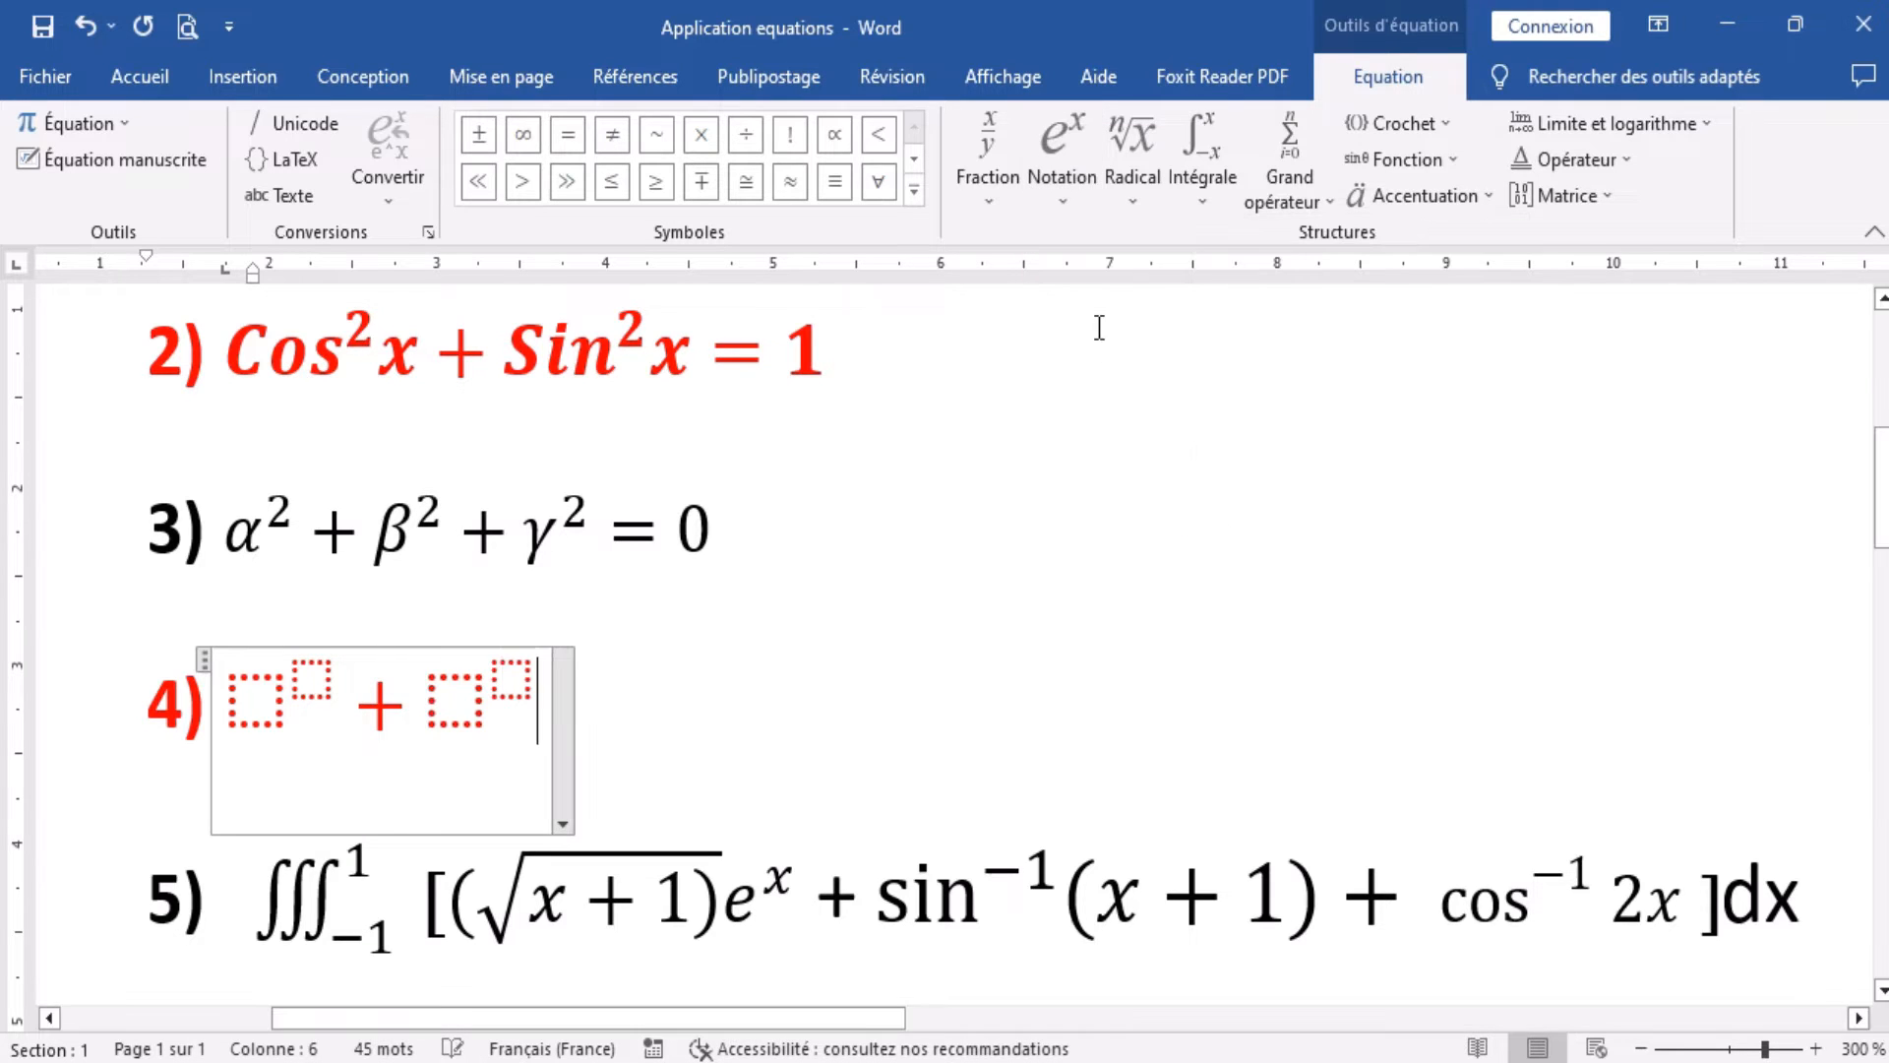
type("+")
left_click(1069, 181)
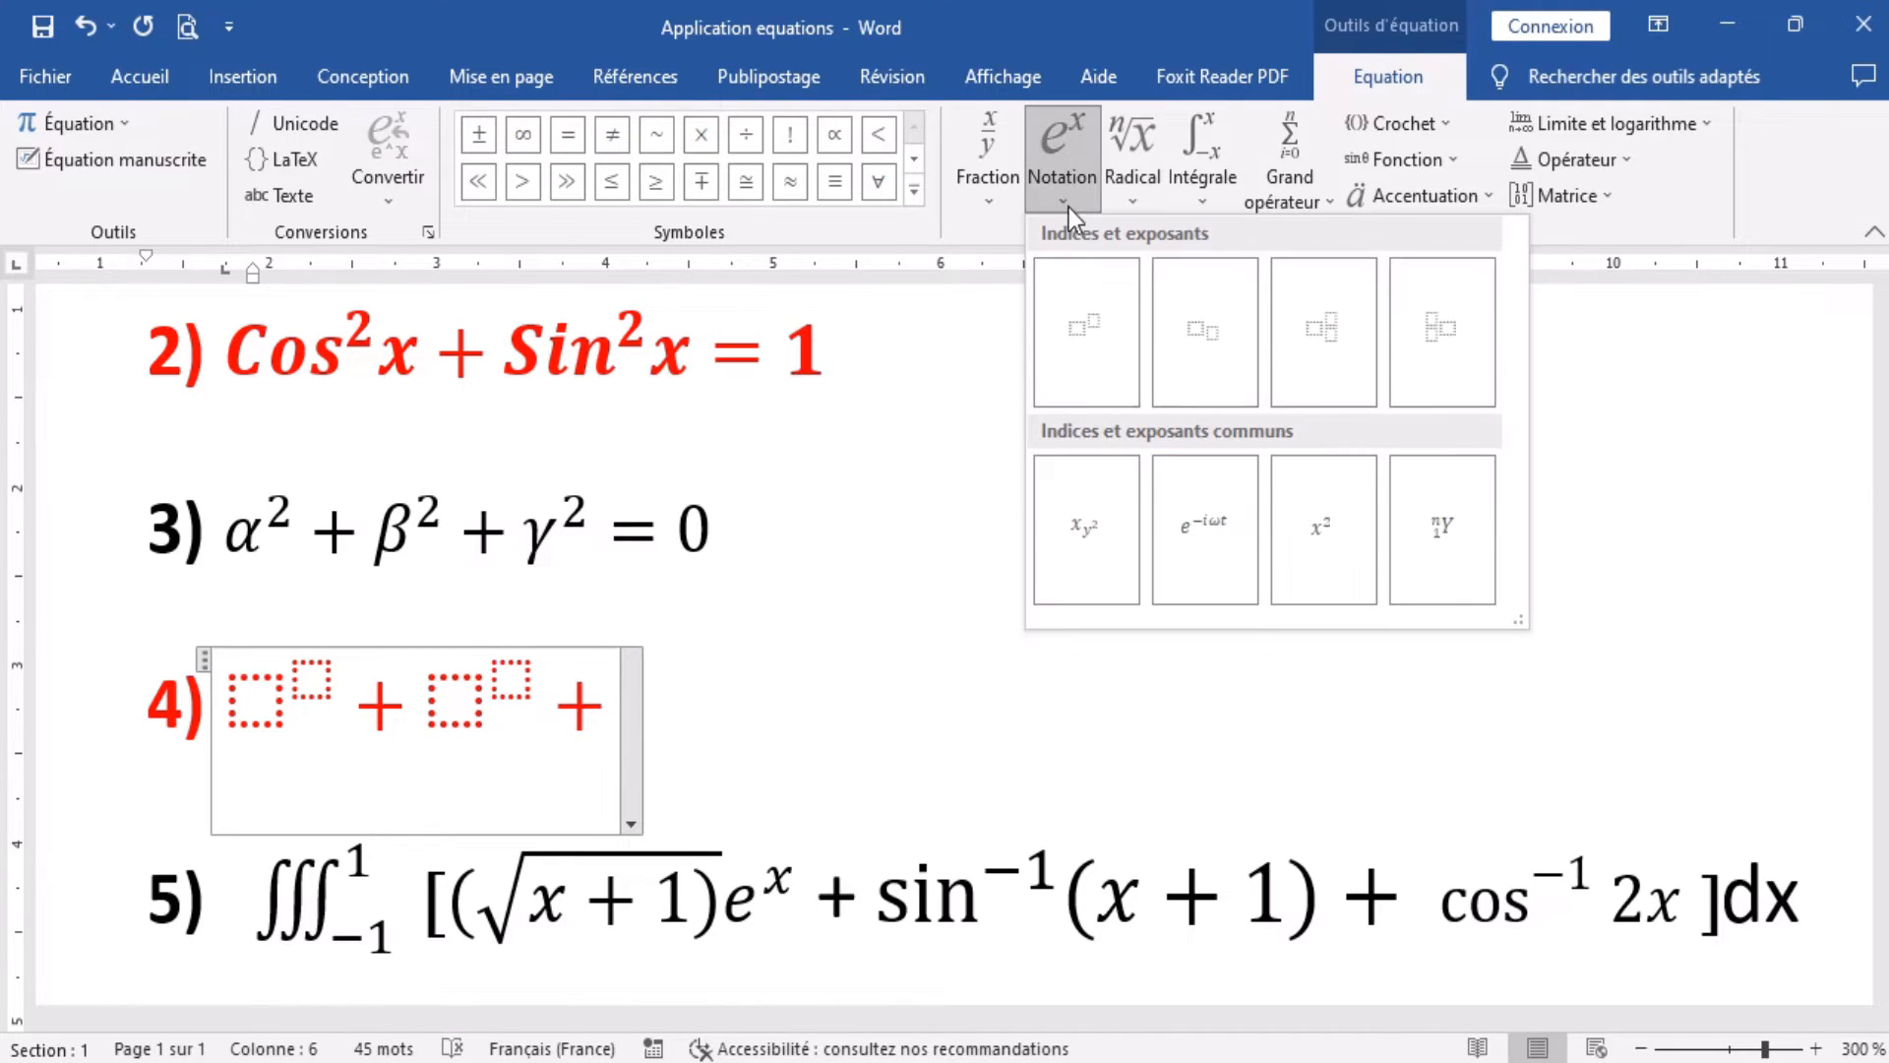
left_click(1085, 335)
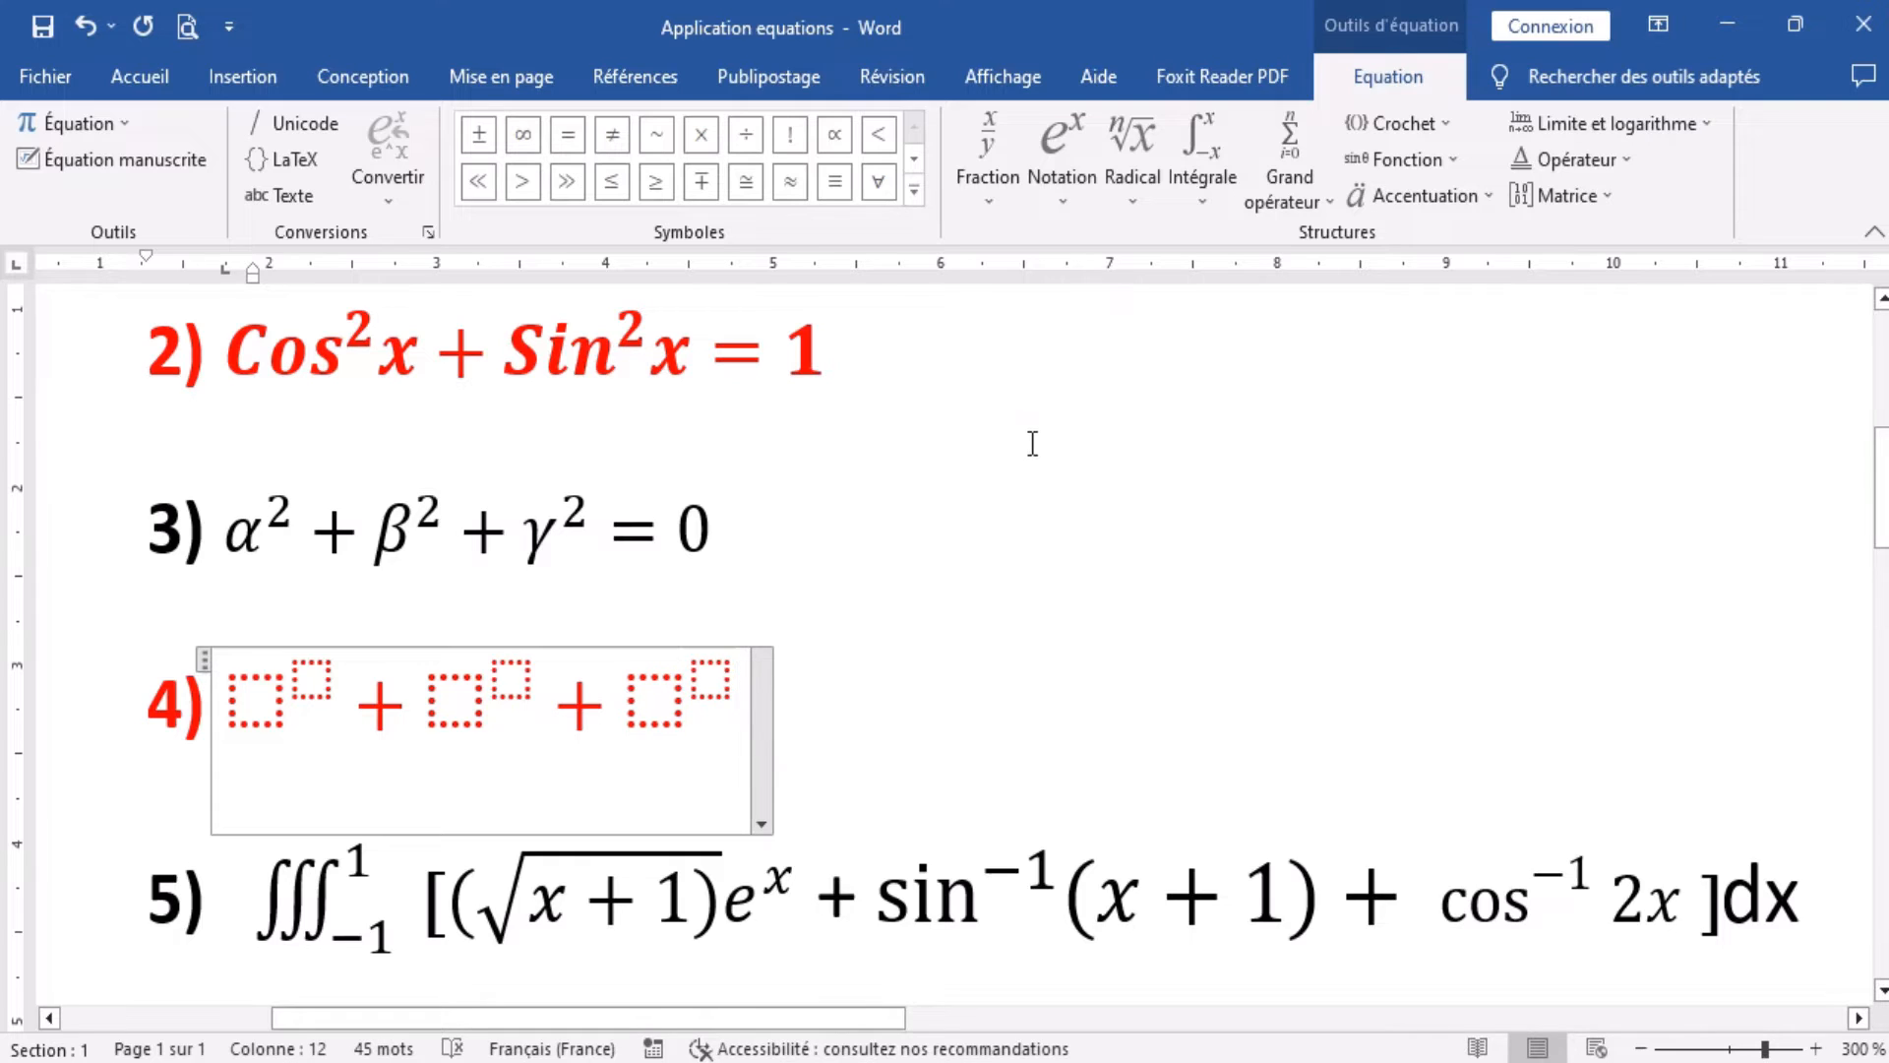
type("= ")
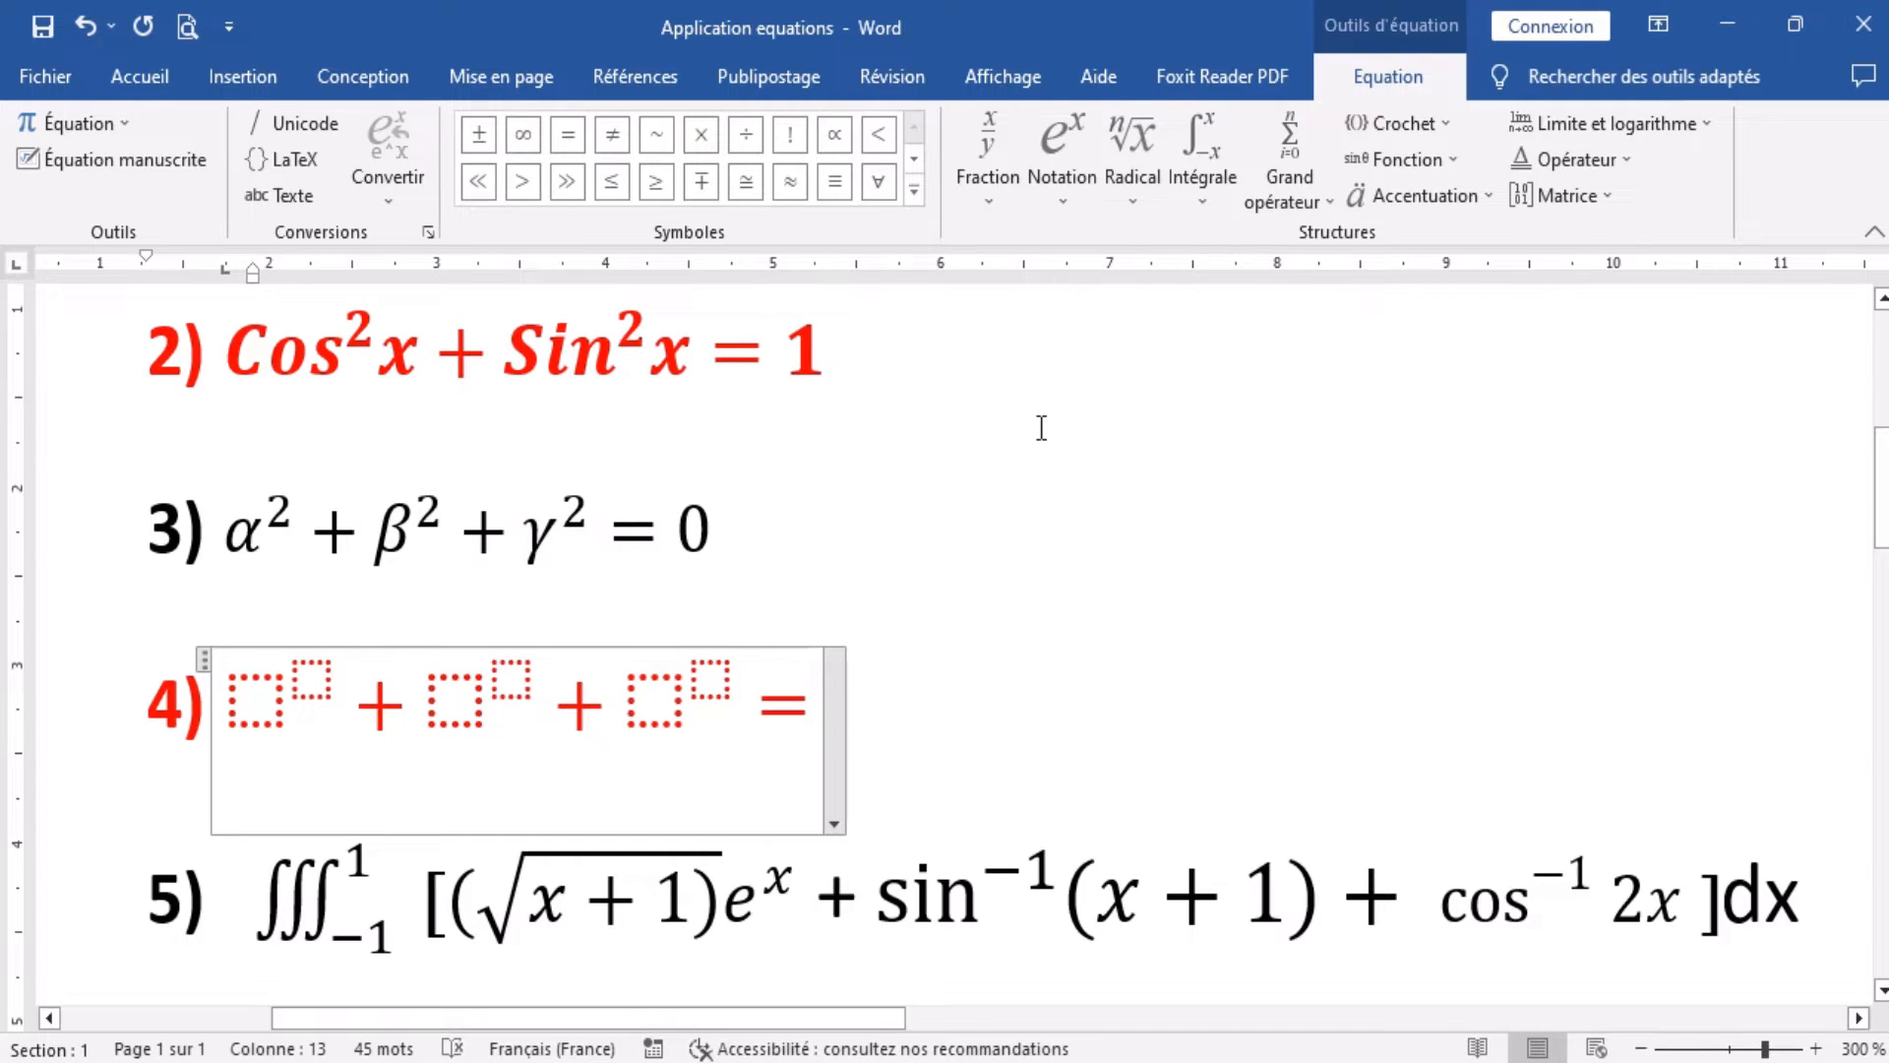
type("0")
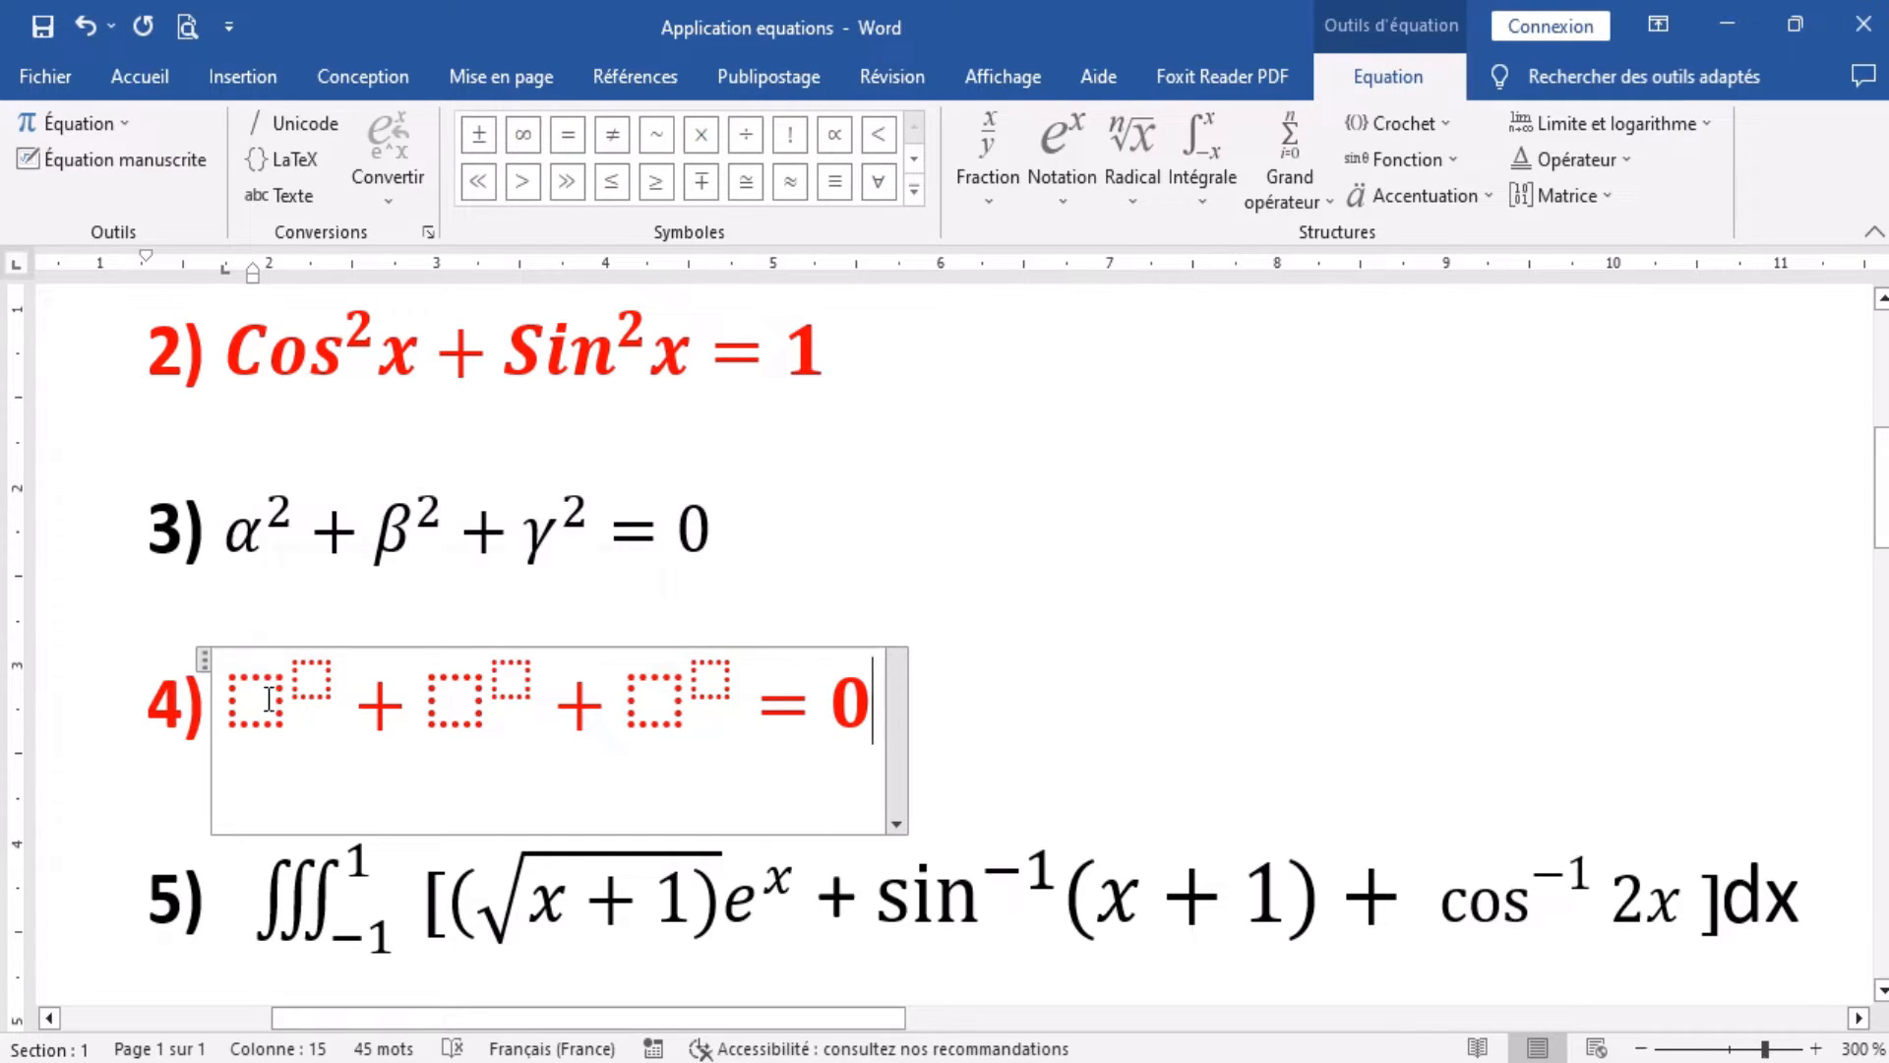
Fill the first superscript structure of item 4 with the base α and exponent 2.
left_click(255, 700)
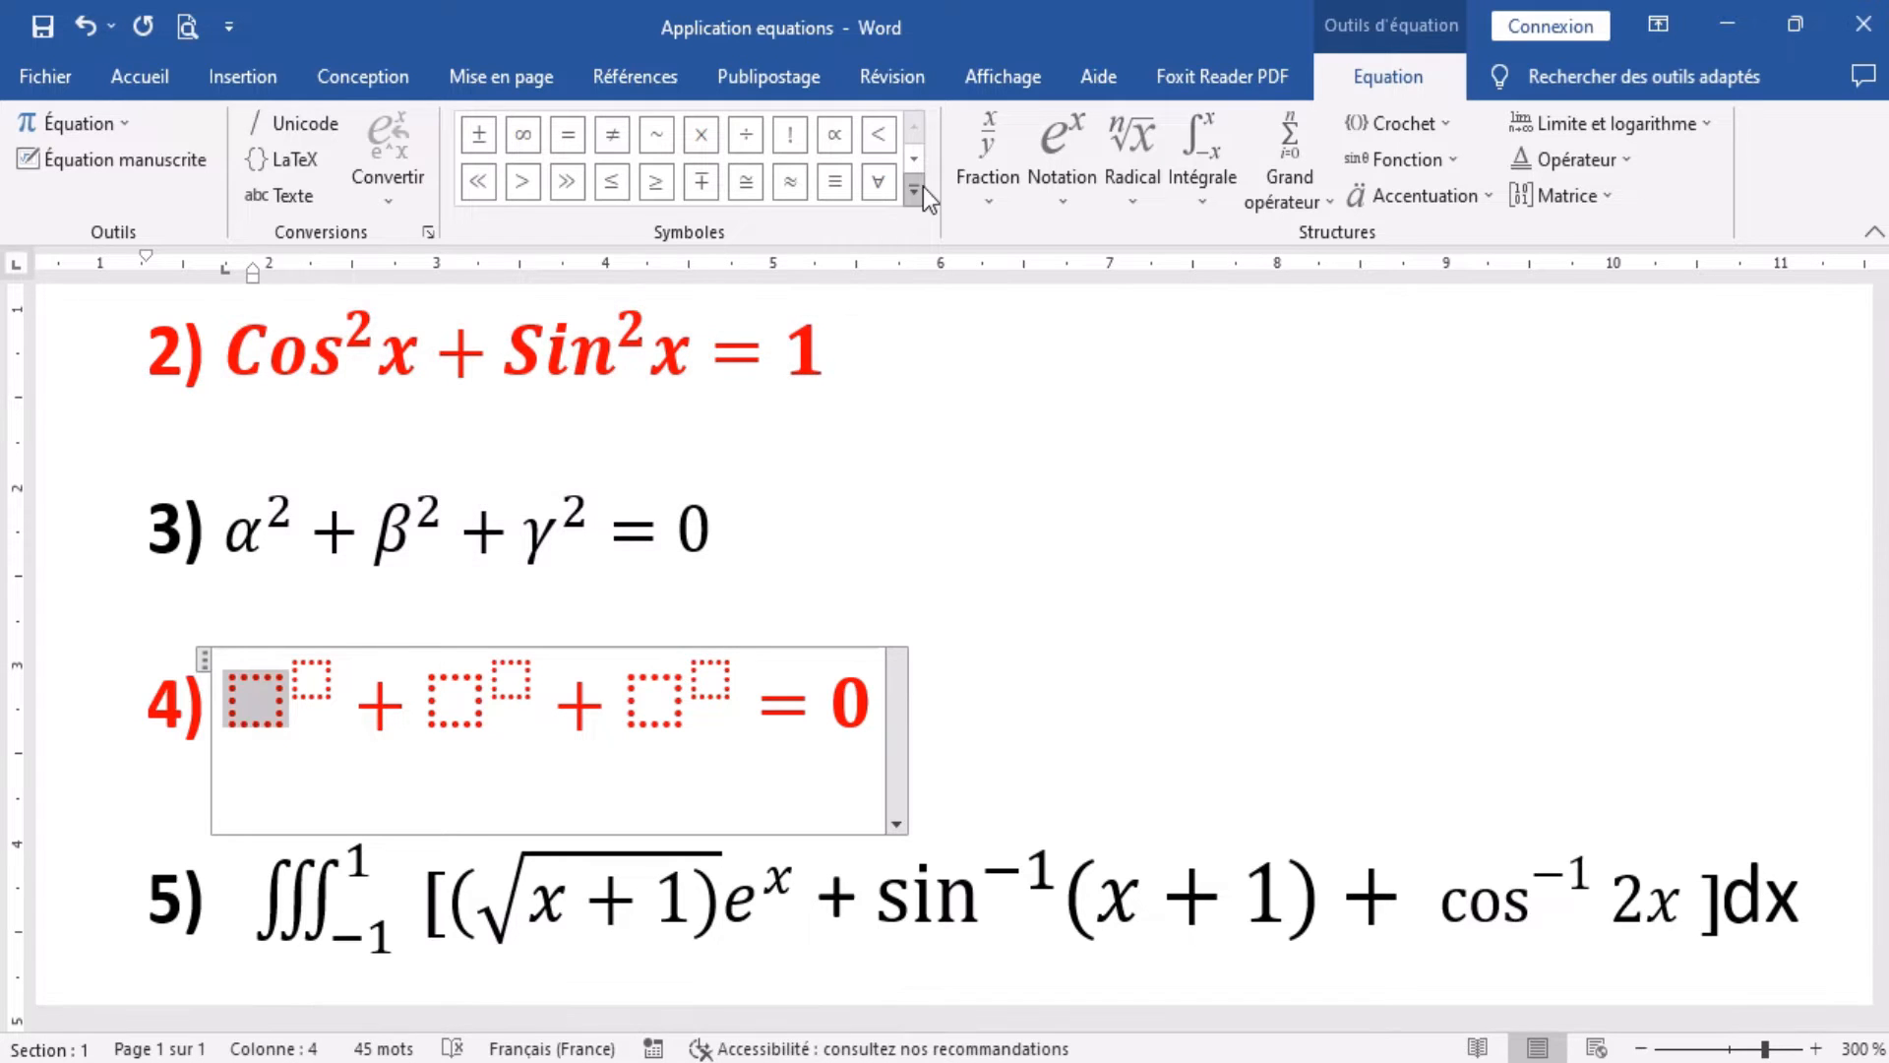
left_click(915, 189)
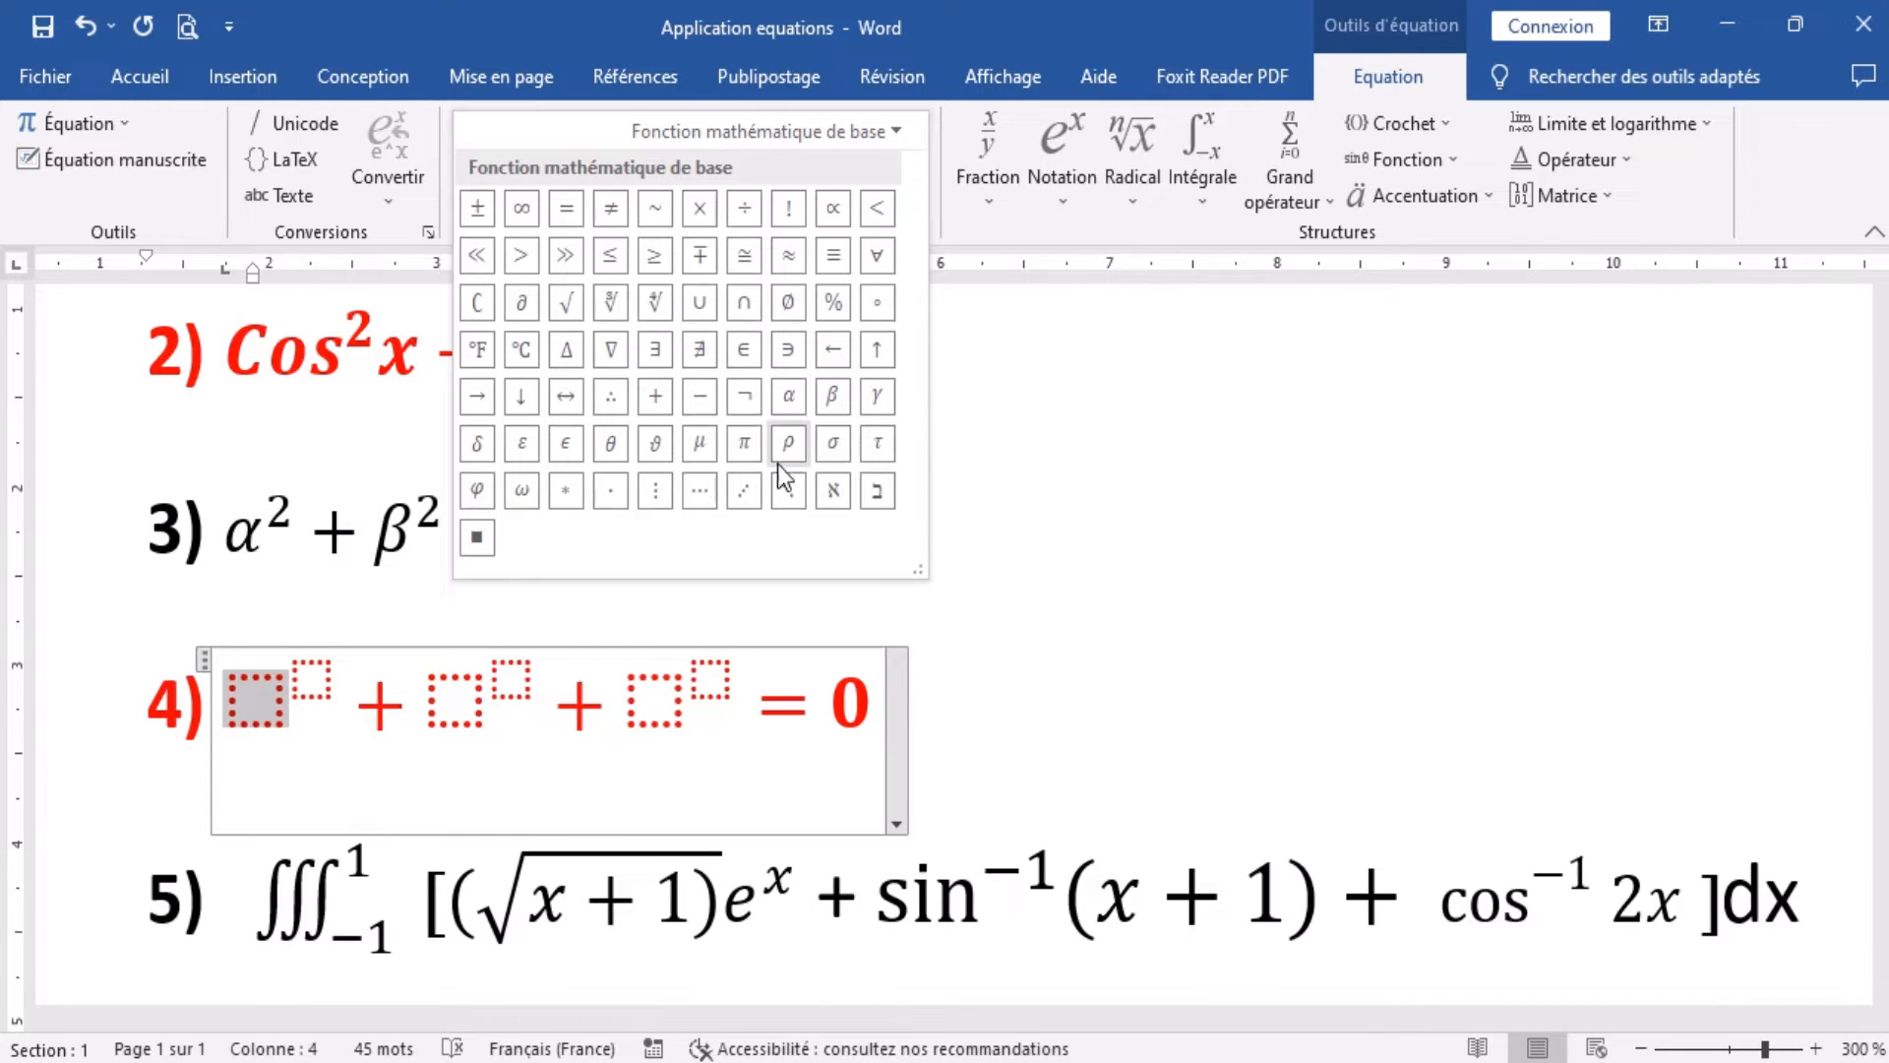
left_click(793, 404)
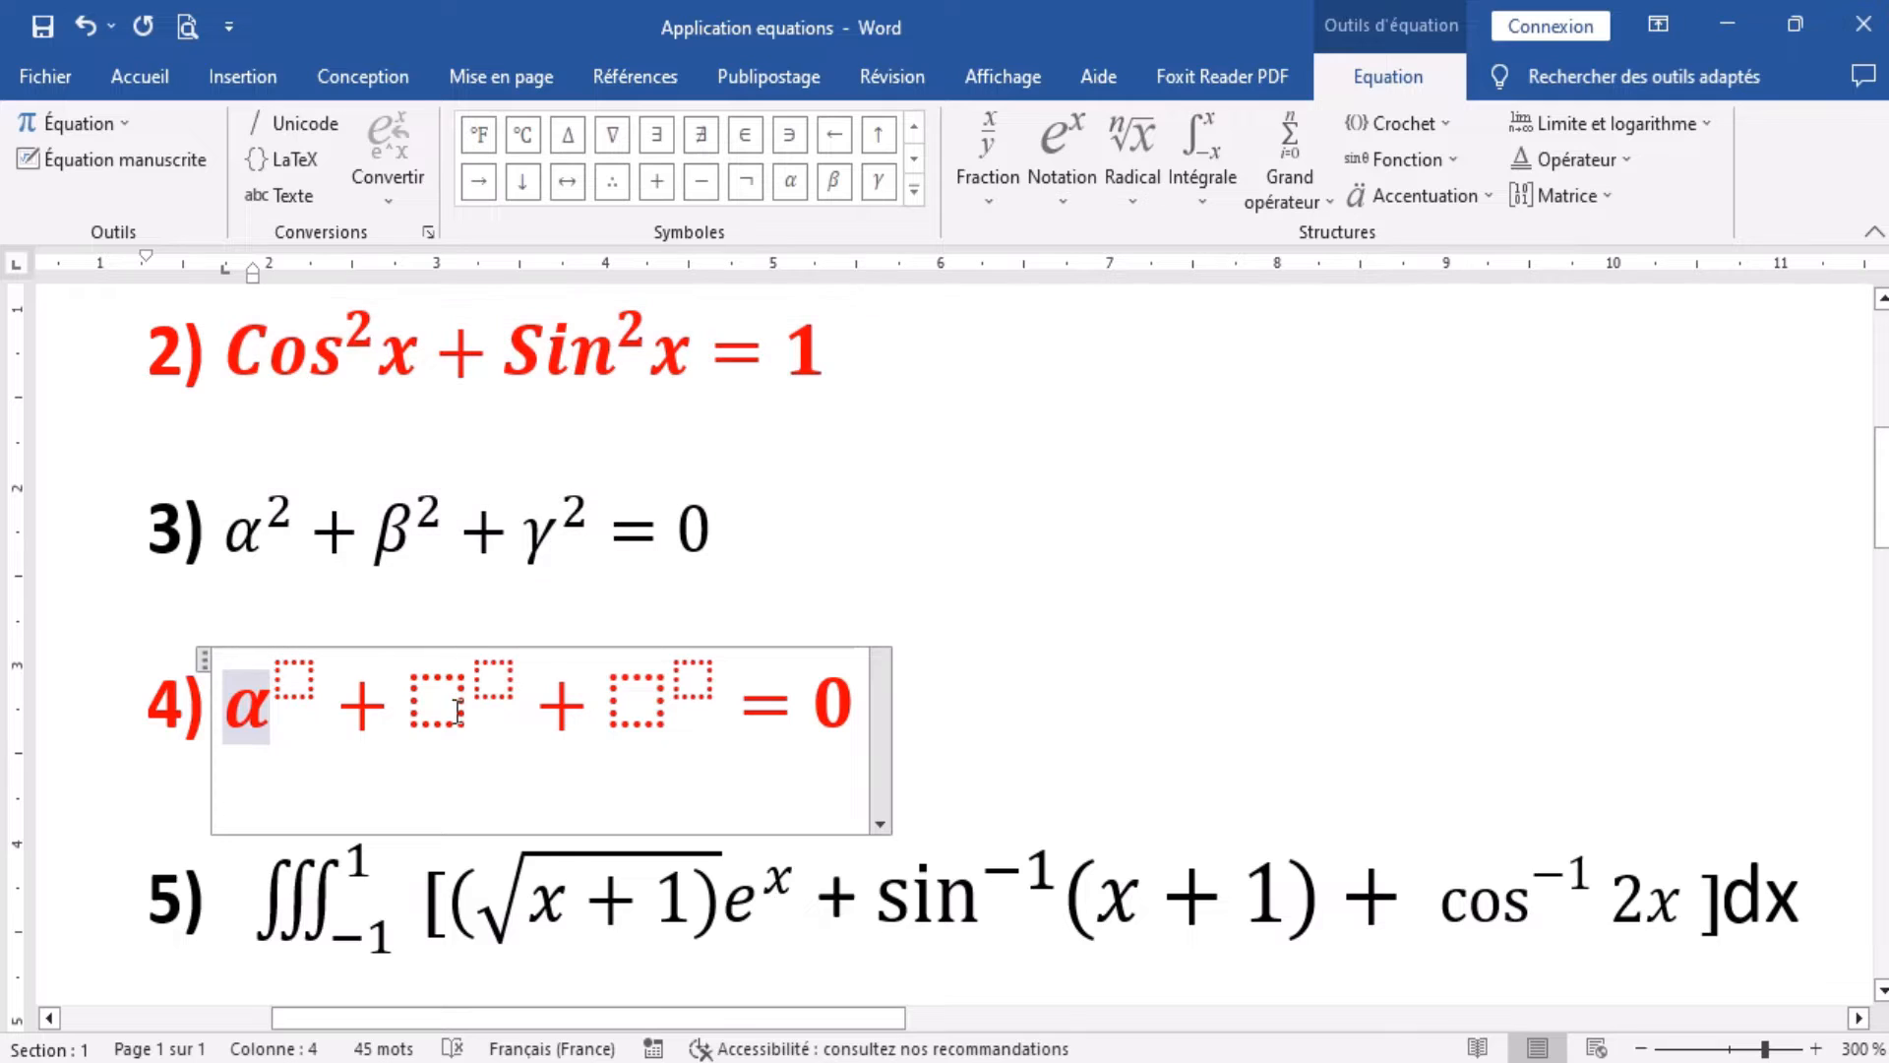
left_click(301, 680)
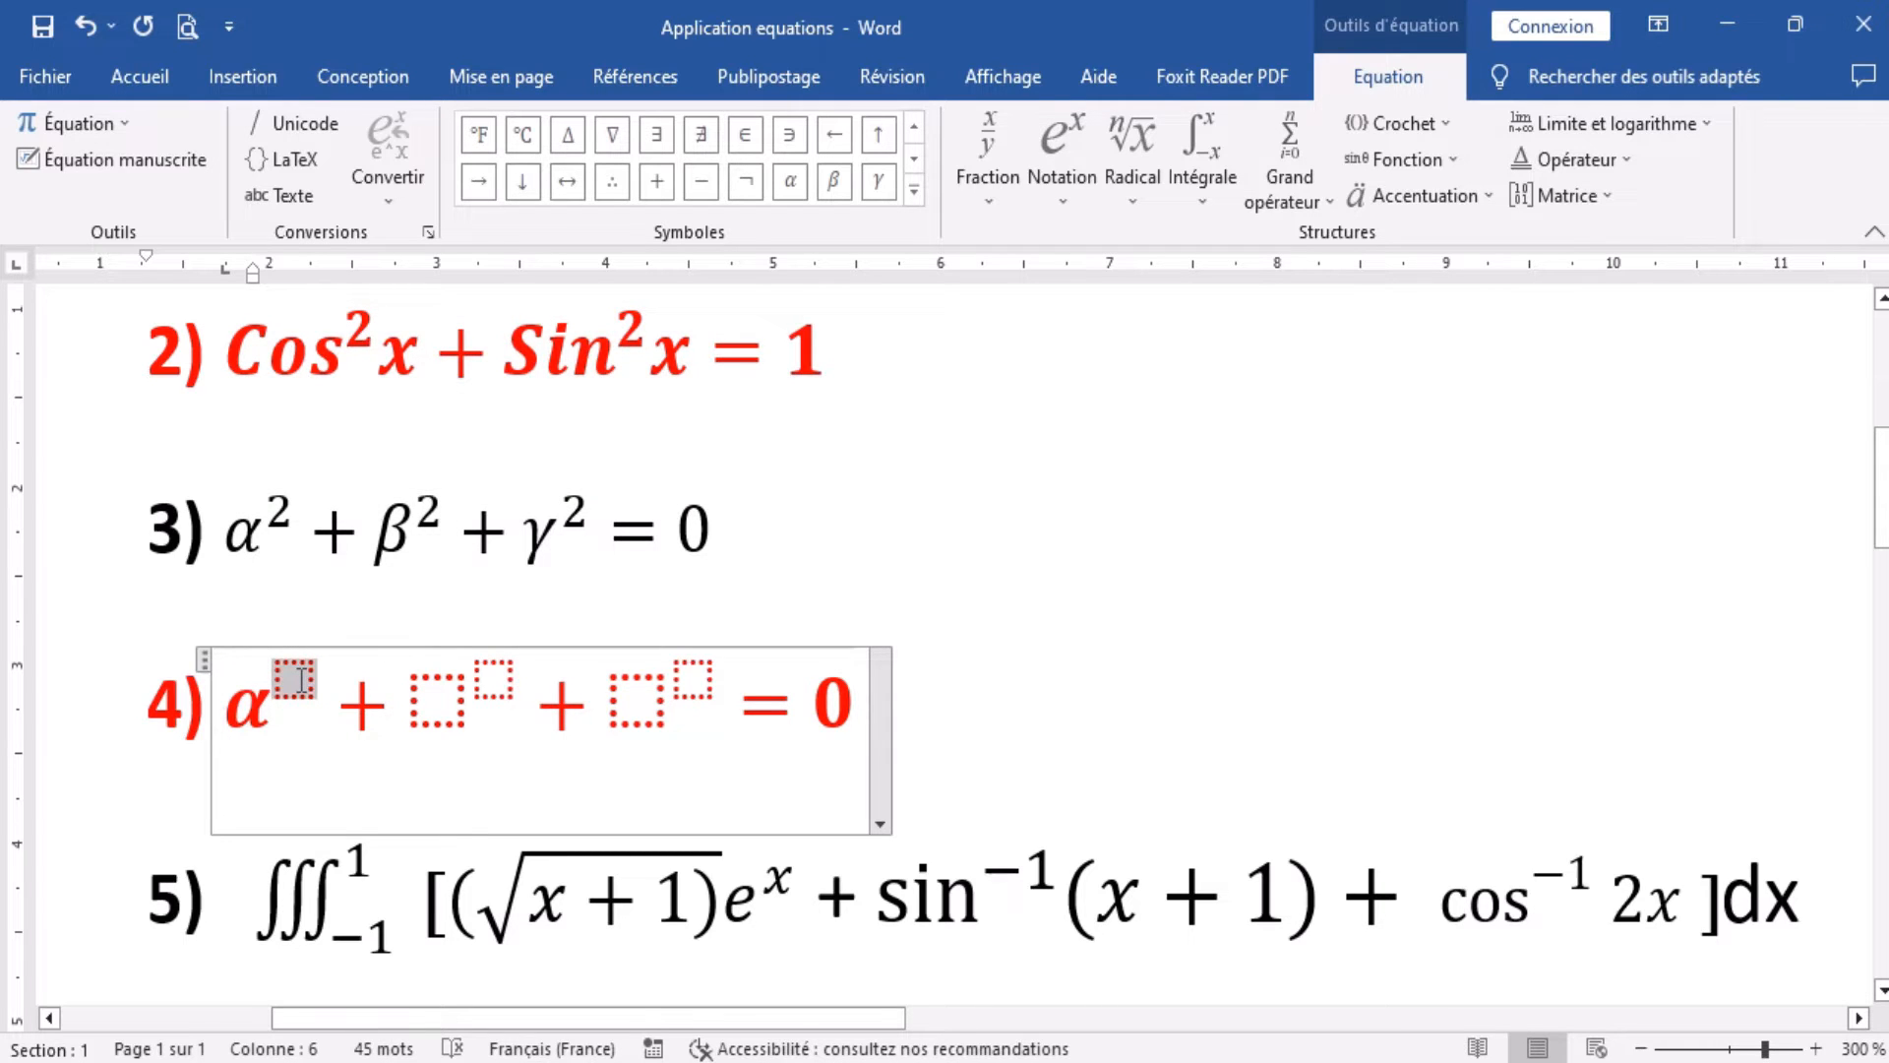
type("2")
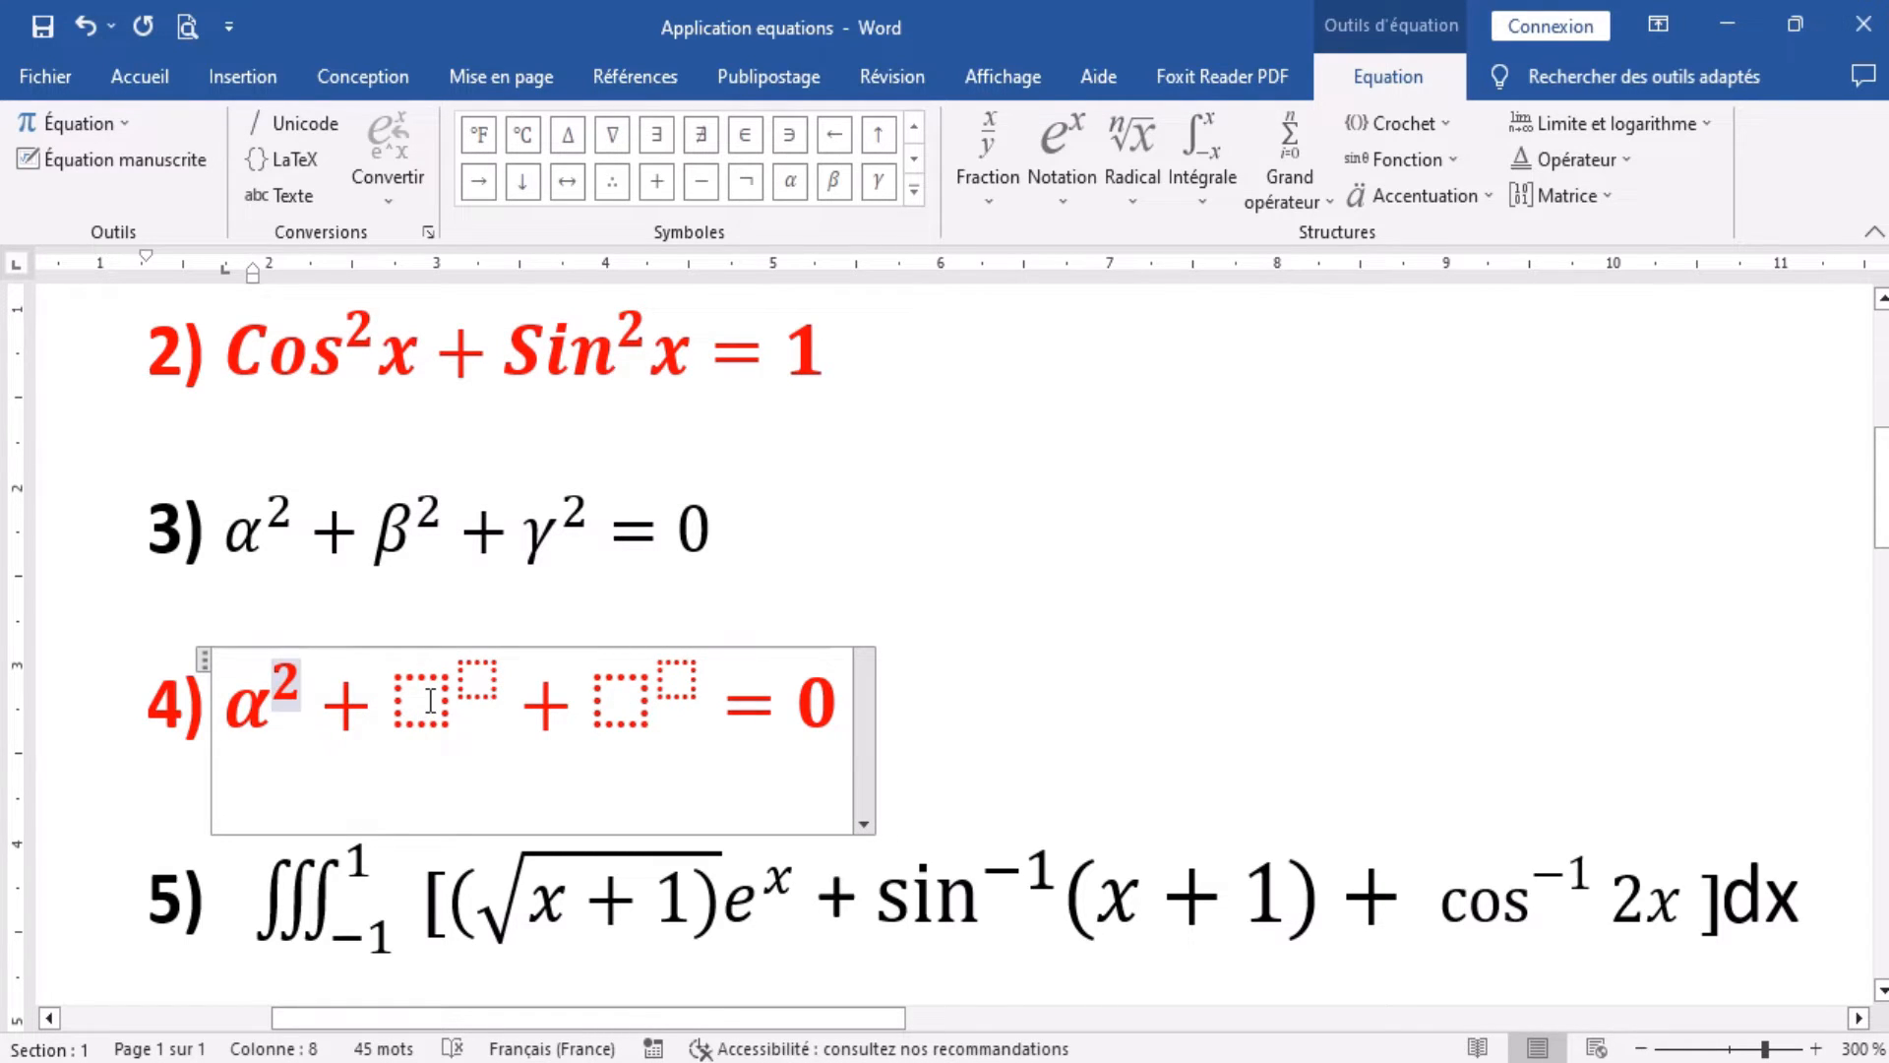
Fill the second superscript structure of item 4 with the base β and exponent 2.
left_click(430, 701)
left_click(836, 179)
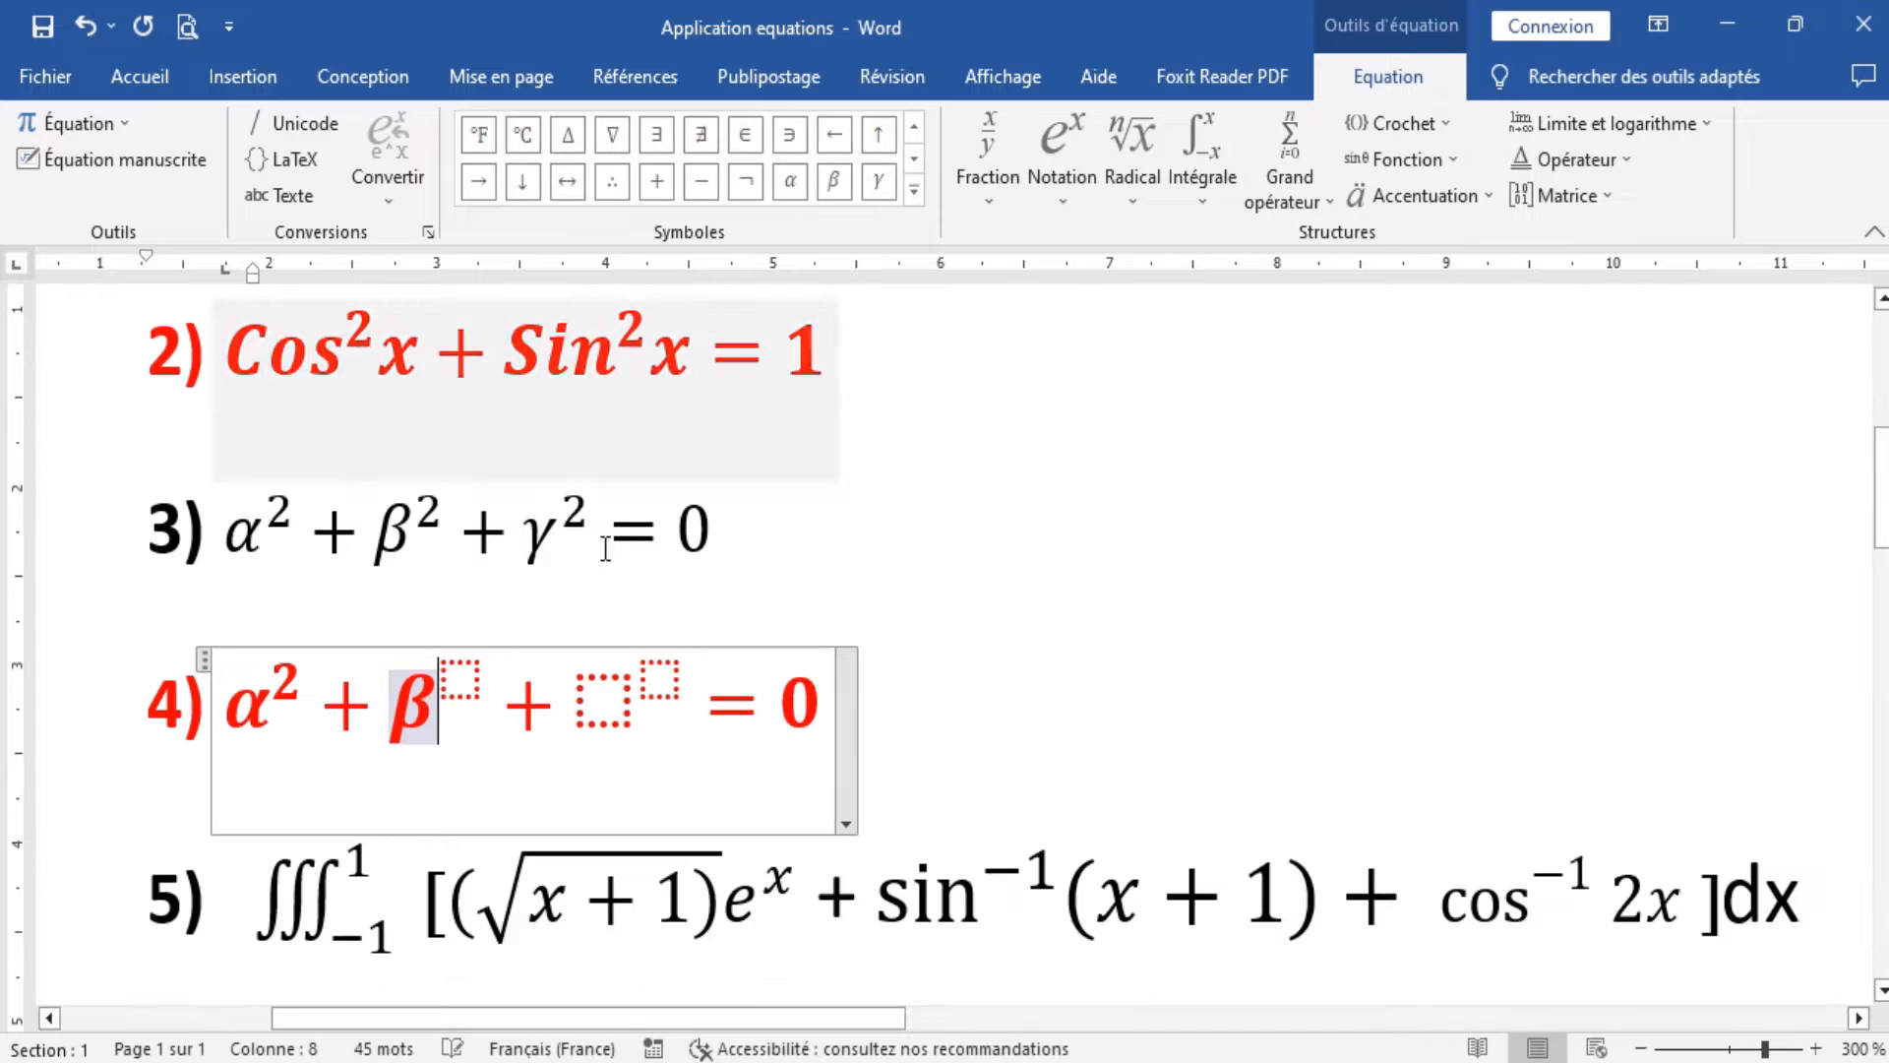
left_click(466, 681)
type("2")
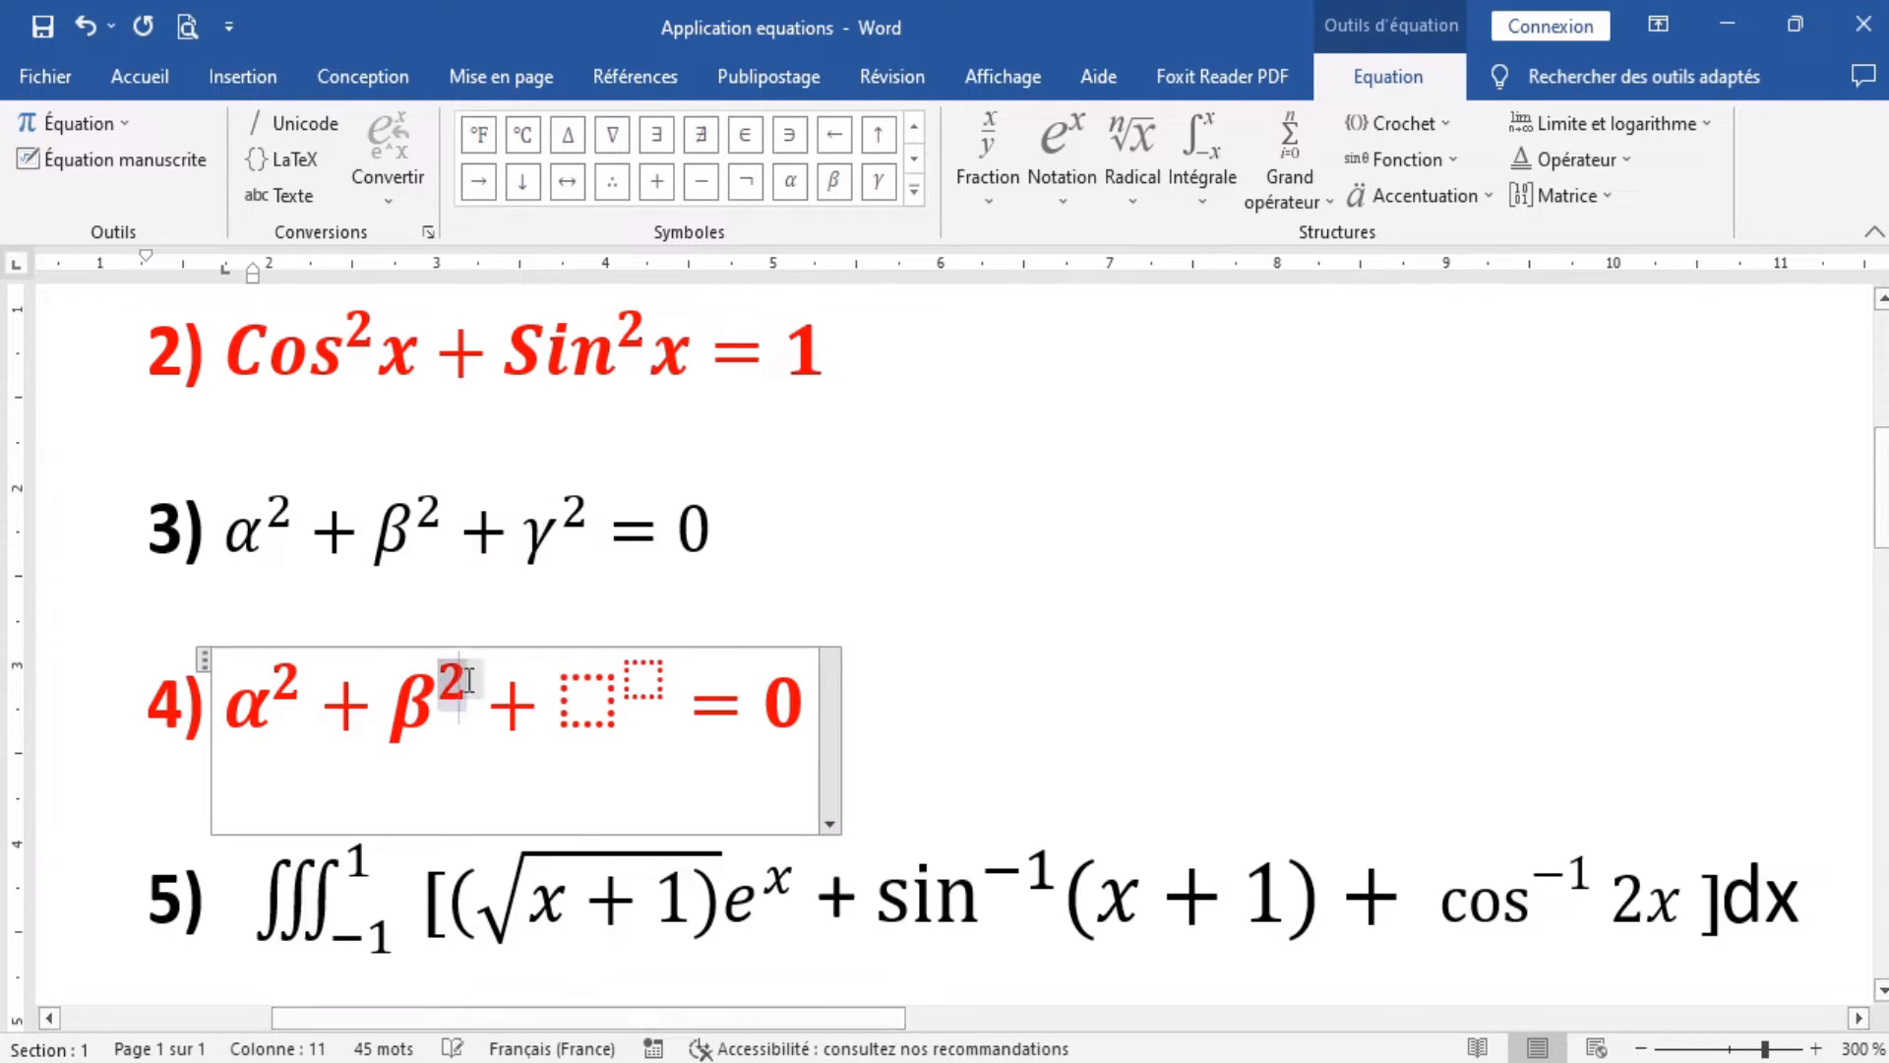
Fill the third superscript structure of item 4 with the base γ and exponent 2, and leave the equation.
key("Right")
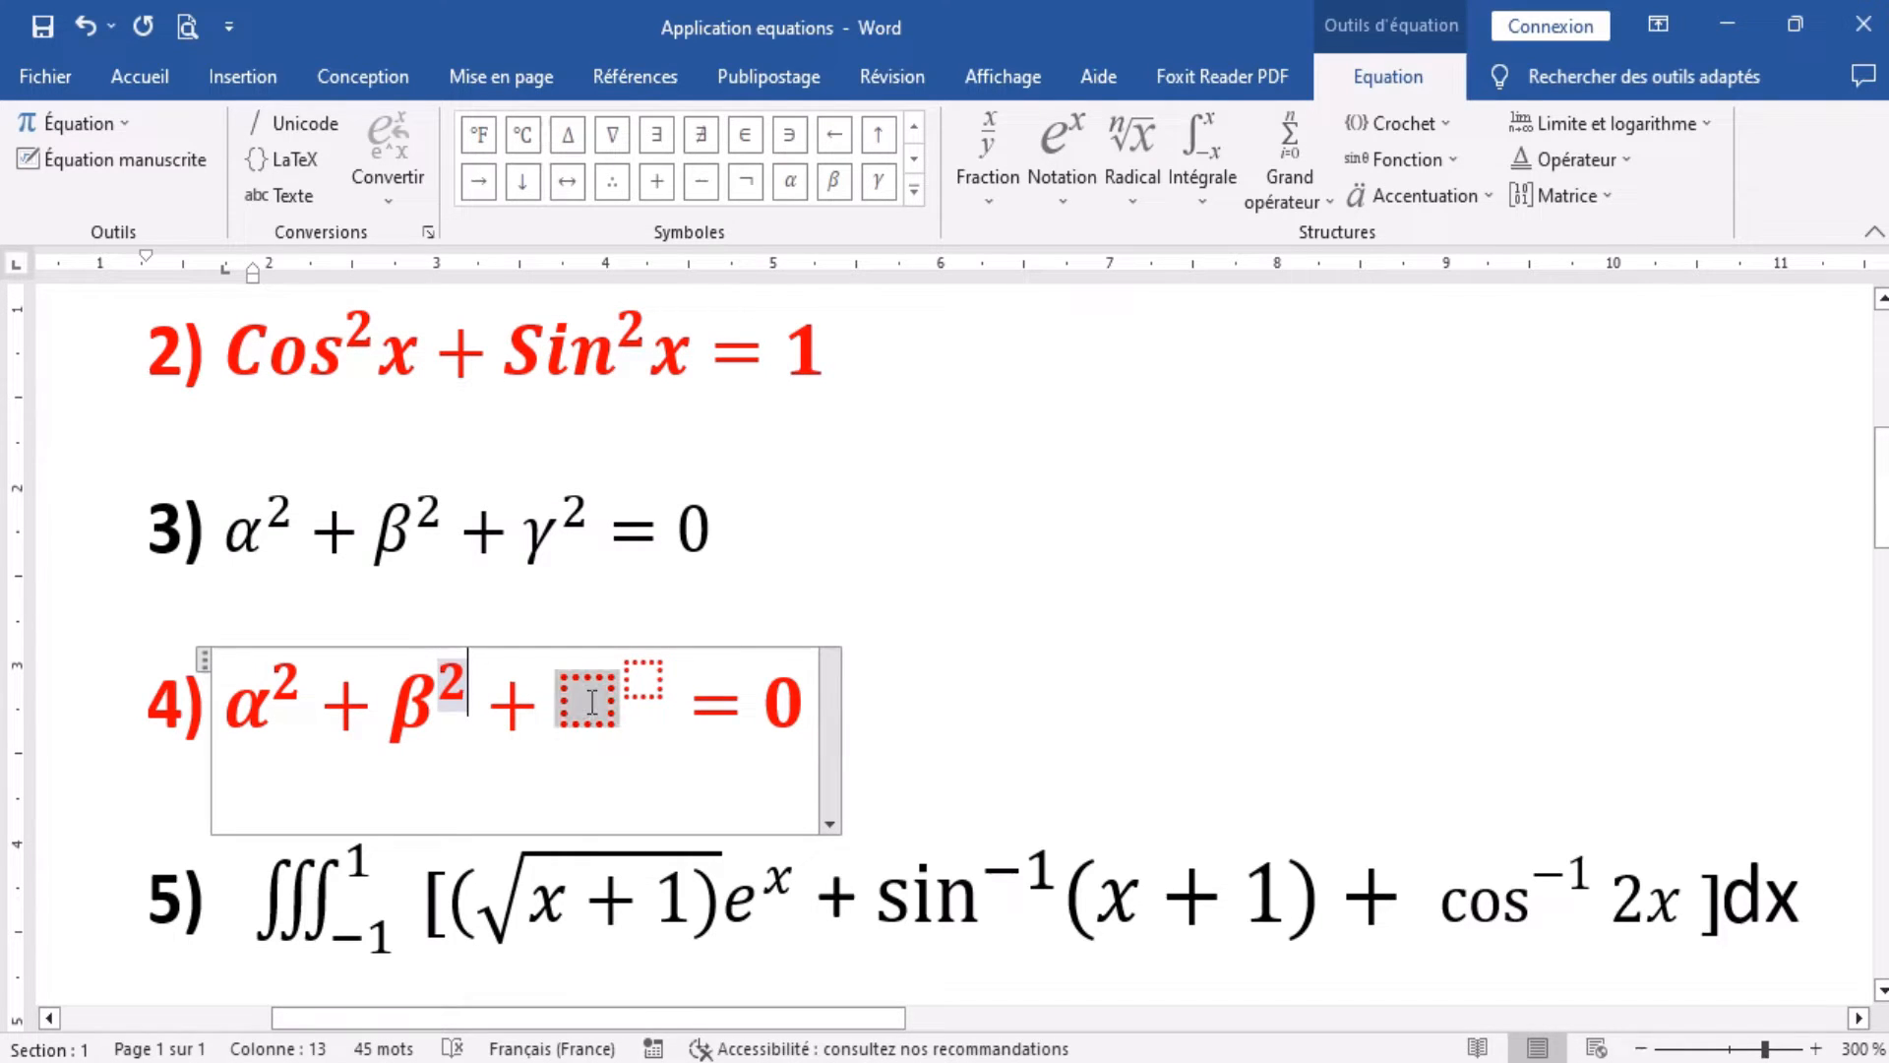
left_click(878, 180)
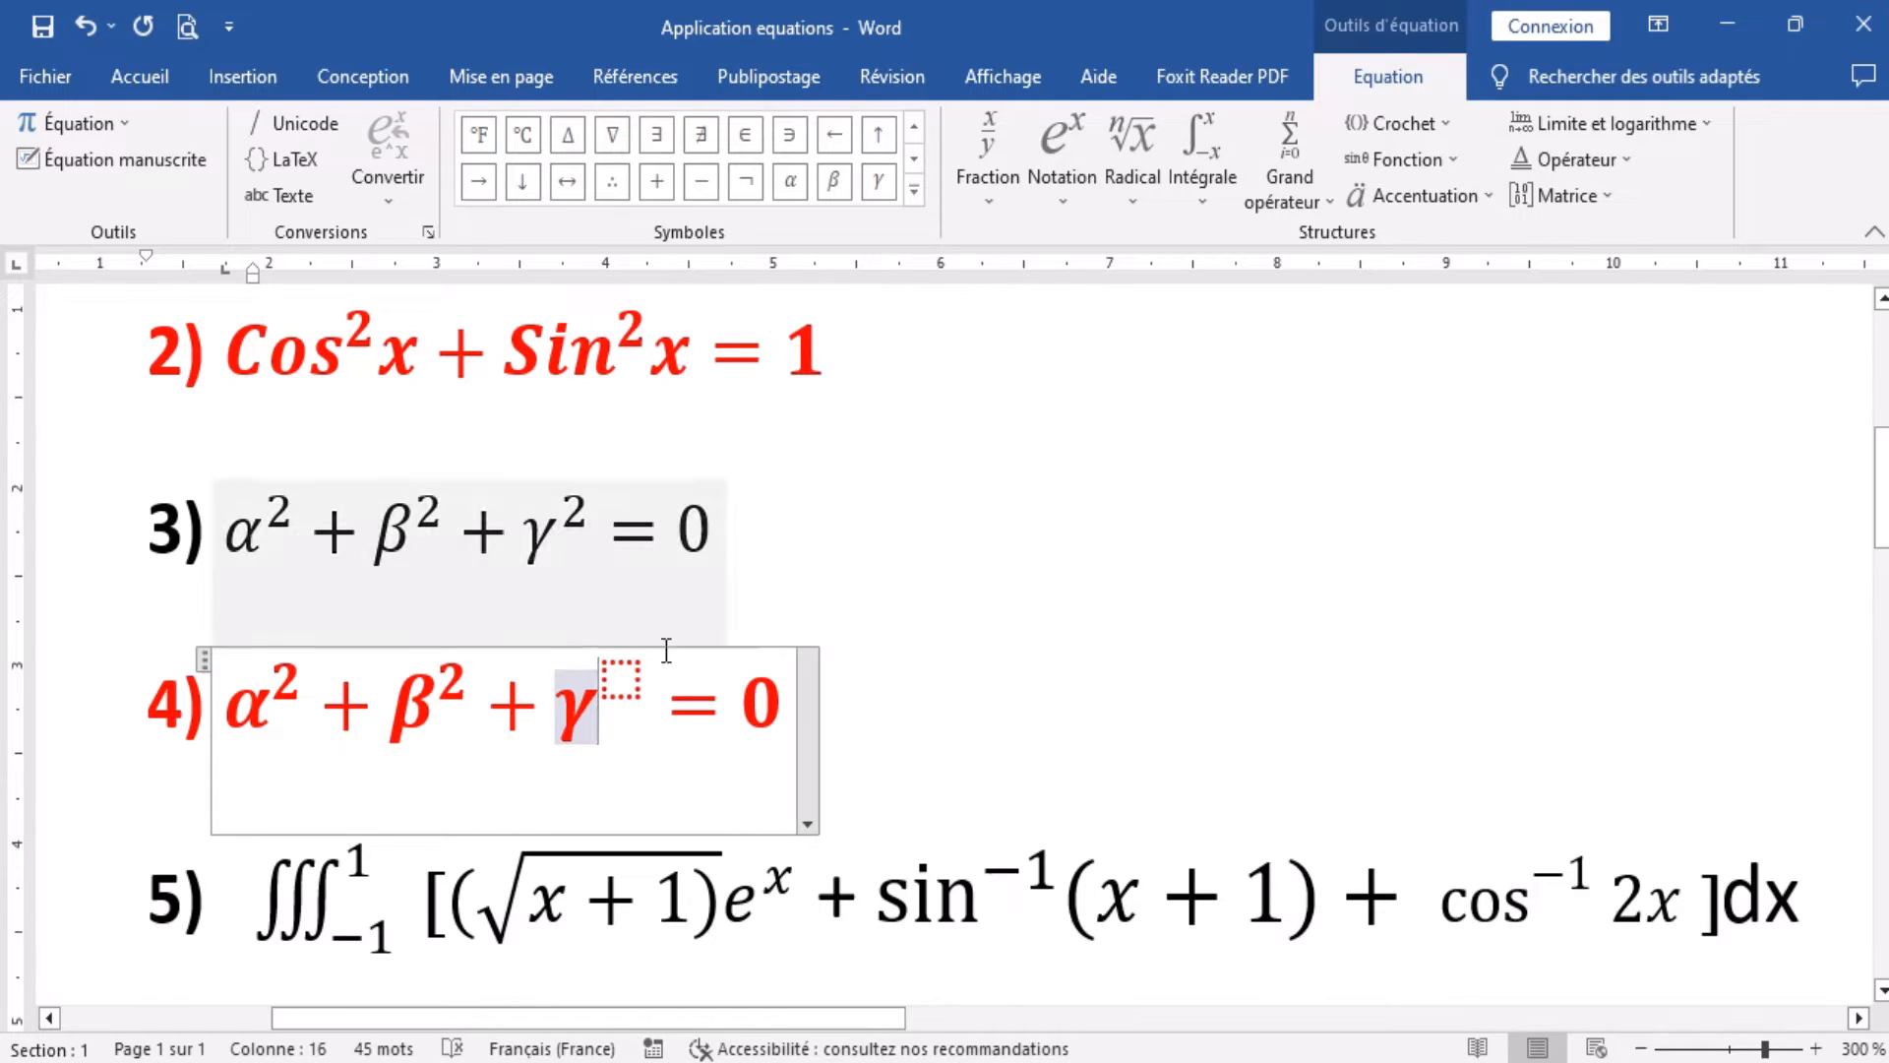
key("Right")
type("2")
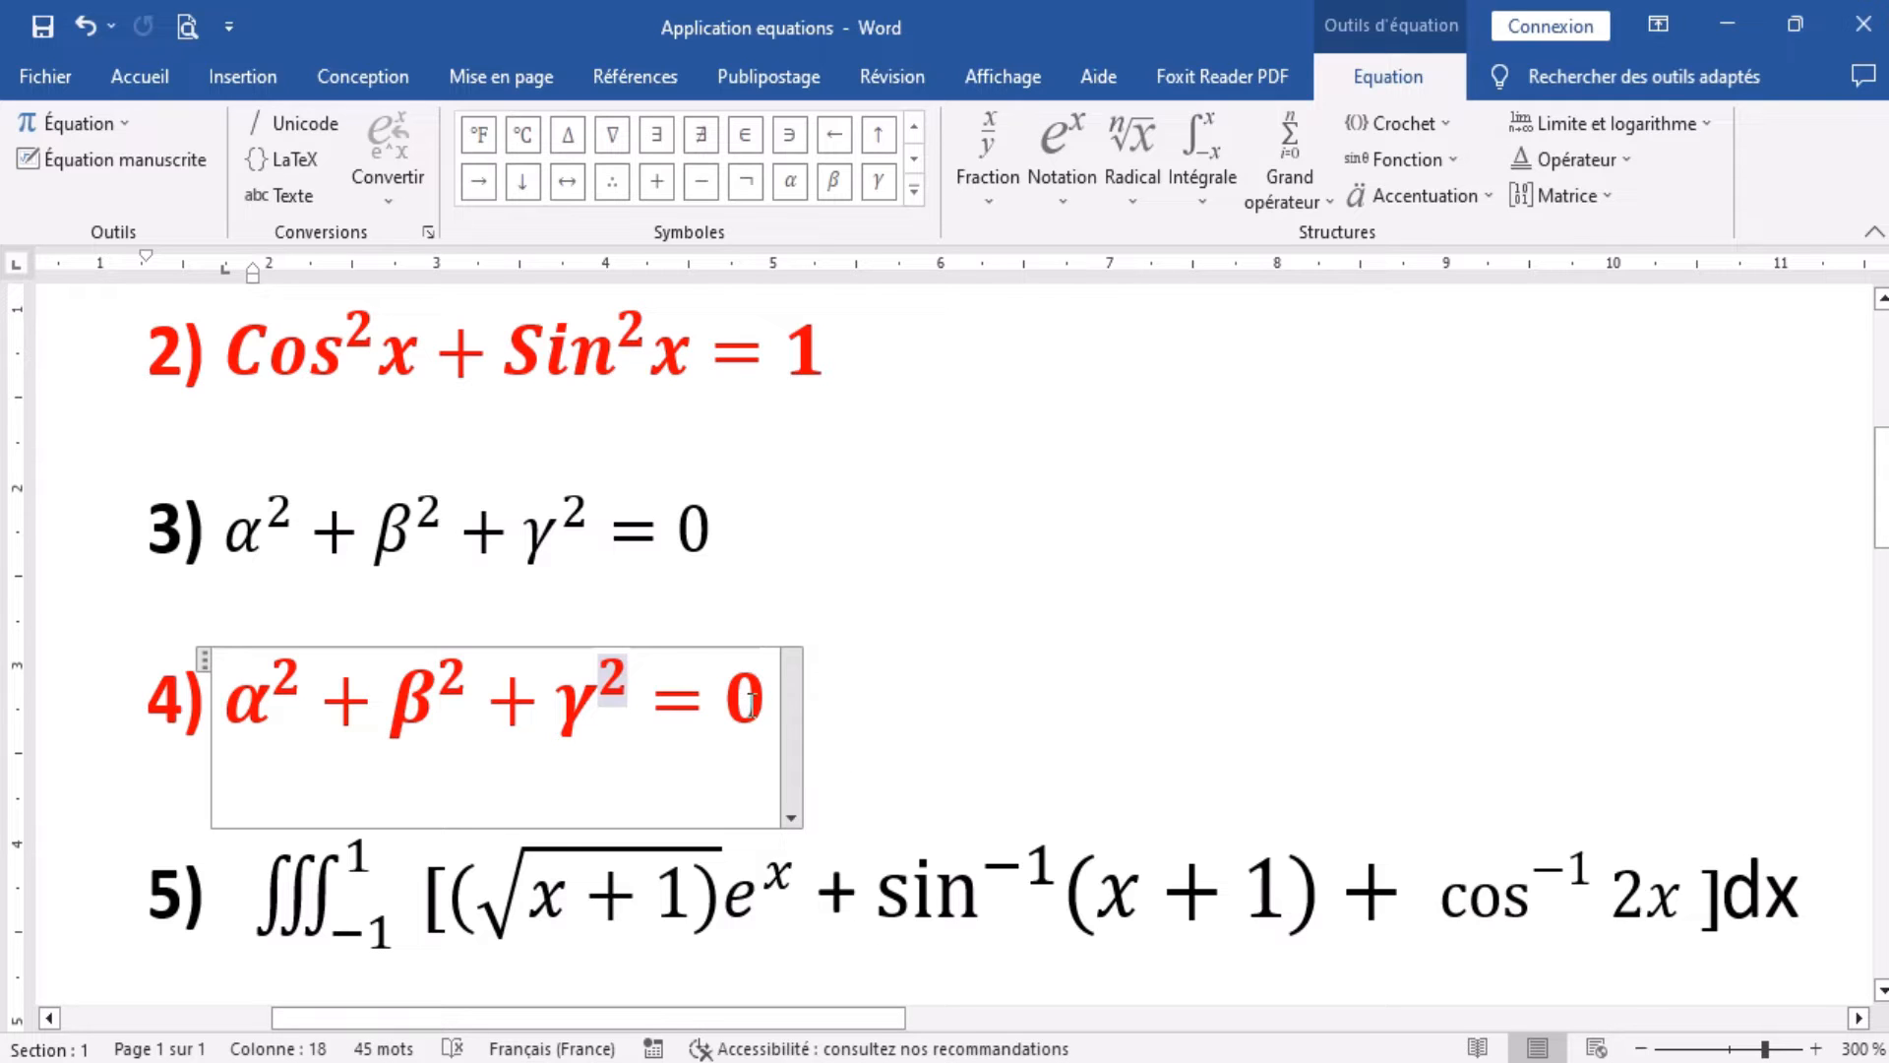
left_click(893, 717)
Insert a triple integral with side limits into a new equation at item 6.
scroll(742, 784, "down", 3)
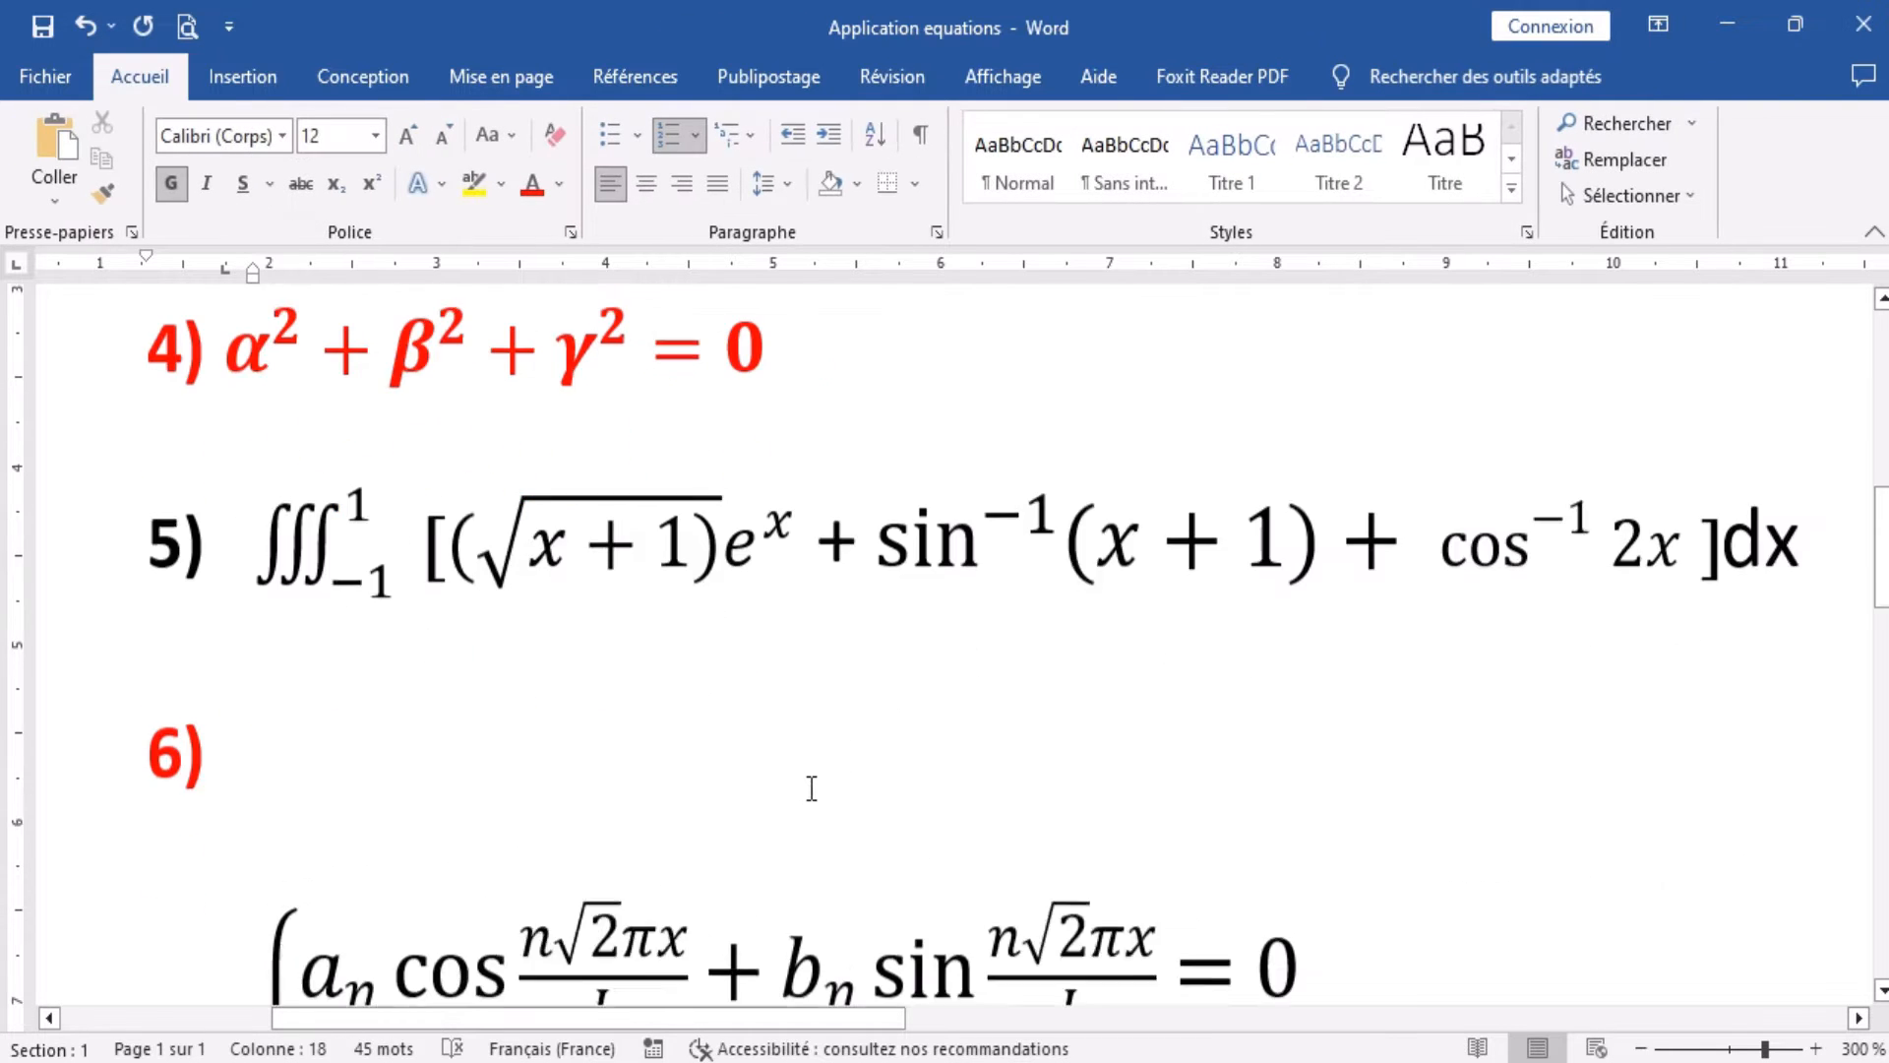
scroll(812, 787, "up", 10)
scroll(812, 788, "down", 6)
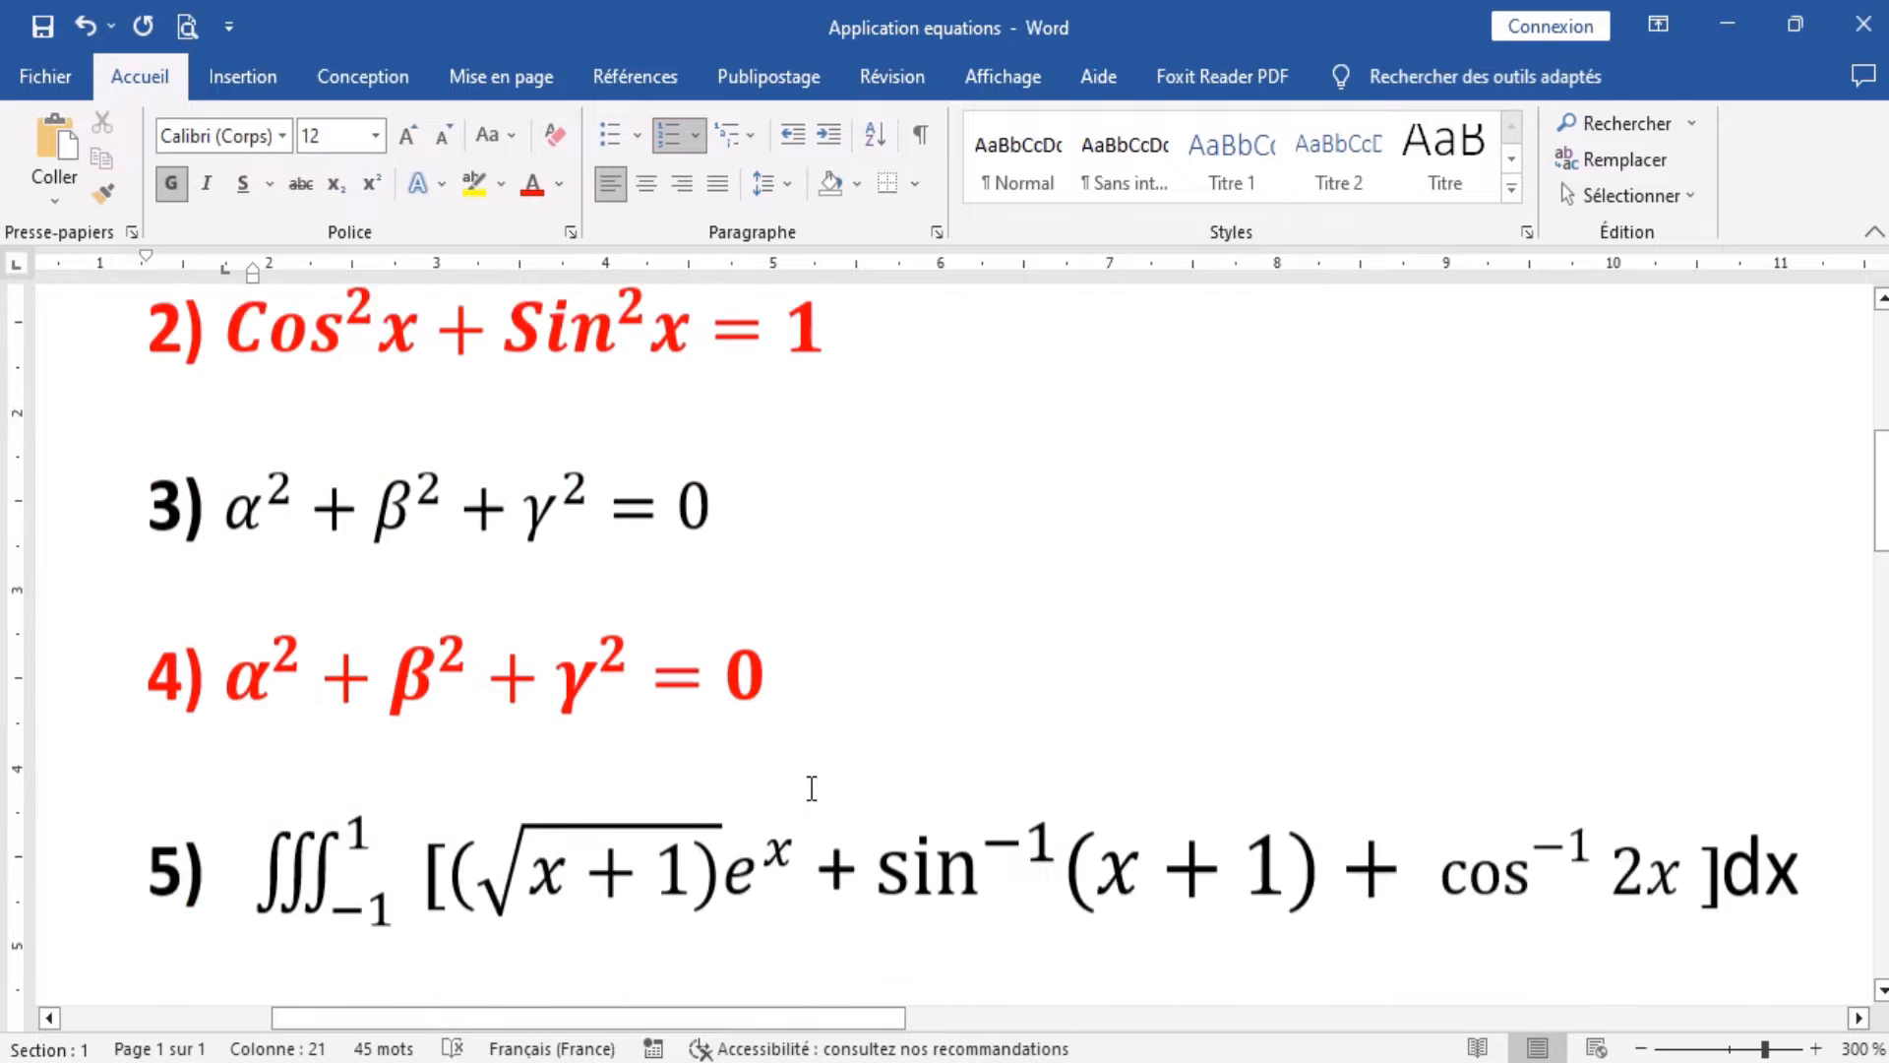
scroll(812, 788, "down", 1)
scroll(812, 787, "up", 5)
scroll(817, 787, "down", 5)
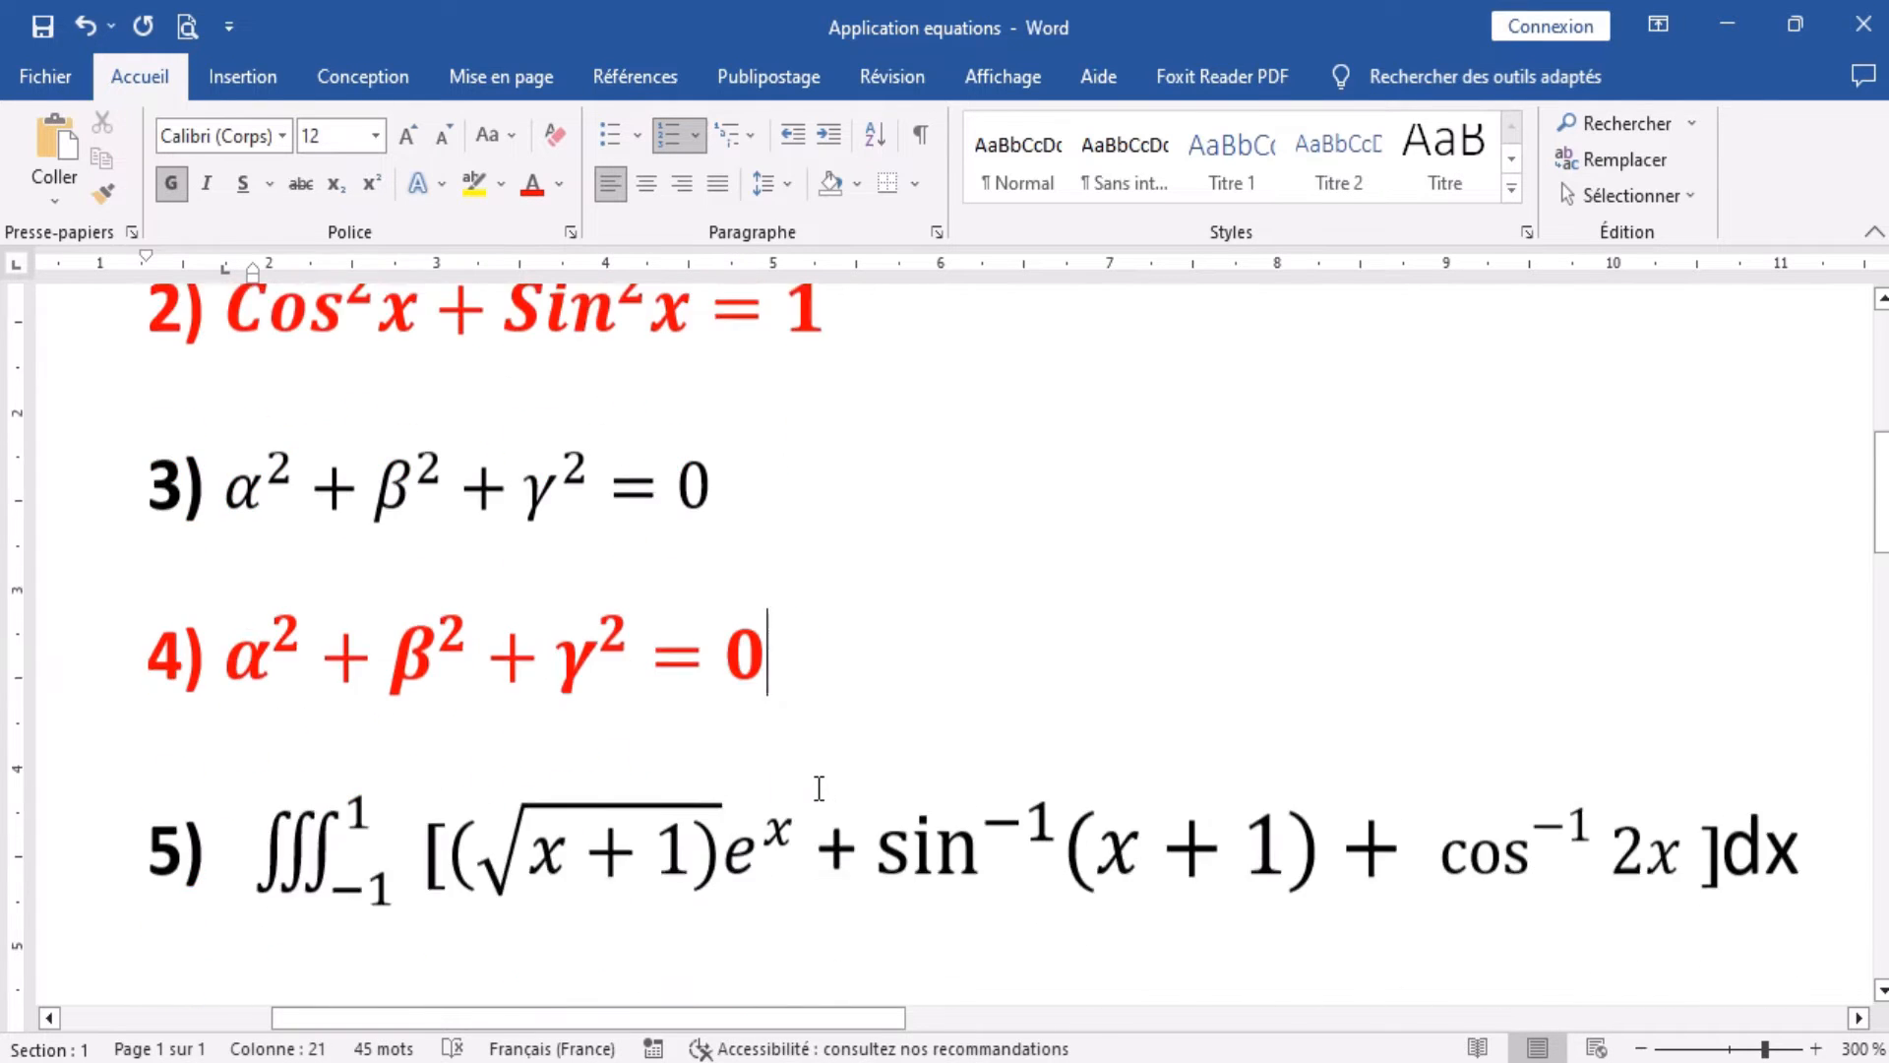
scroll(818, 787, "down", 4)
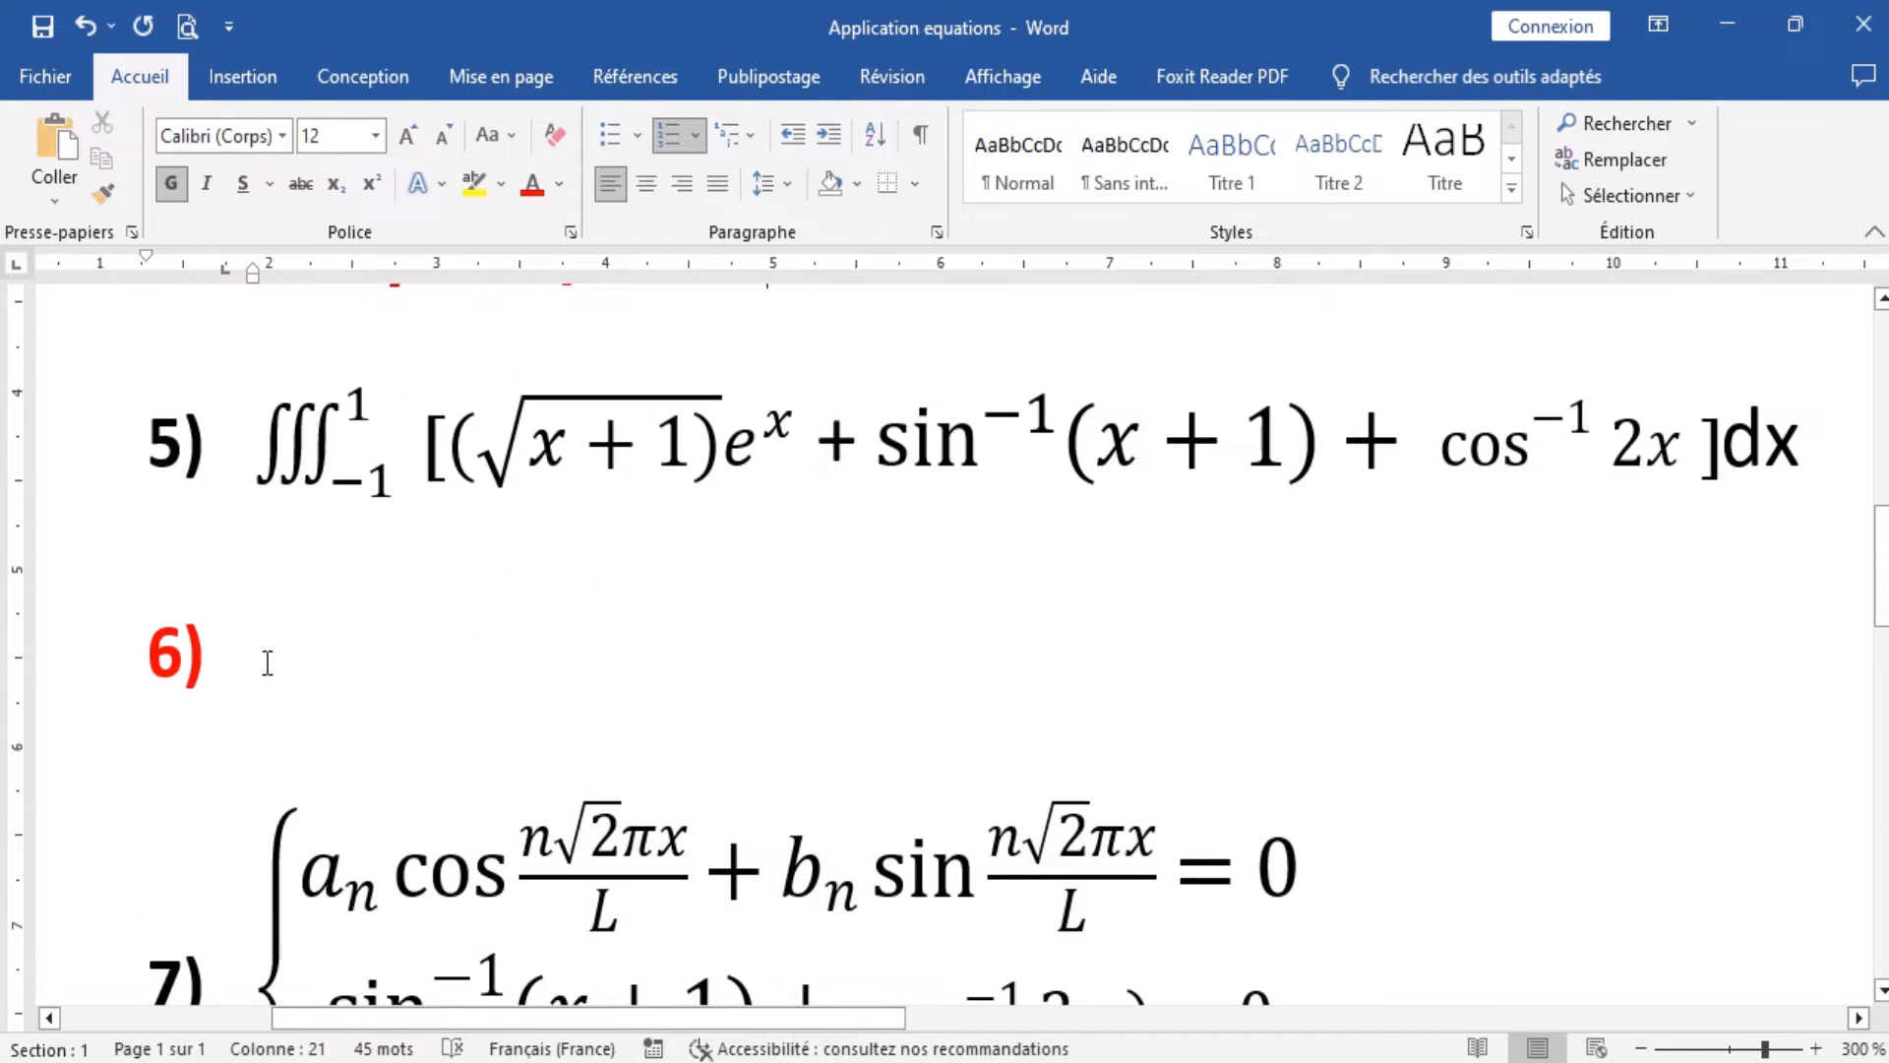
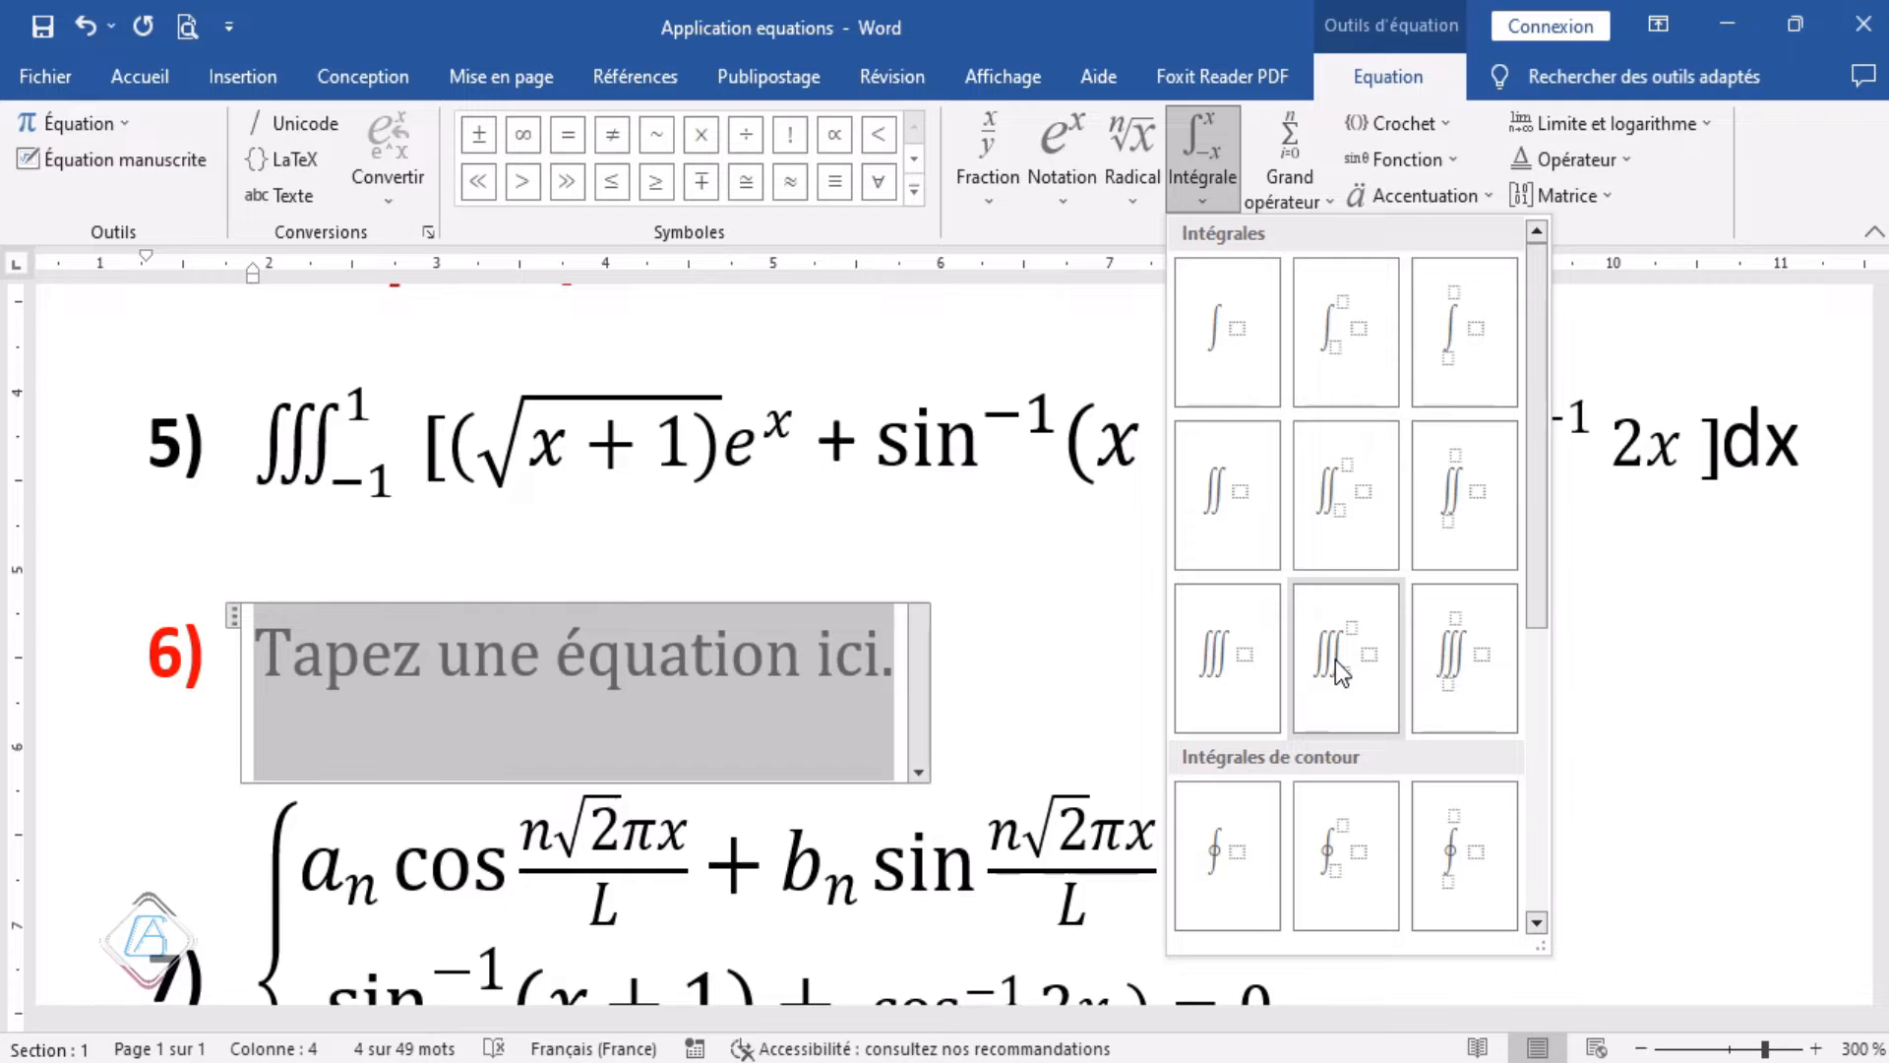
left_click(1342, 653)
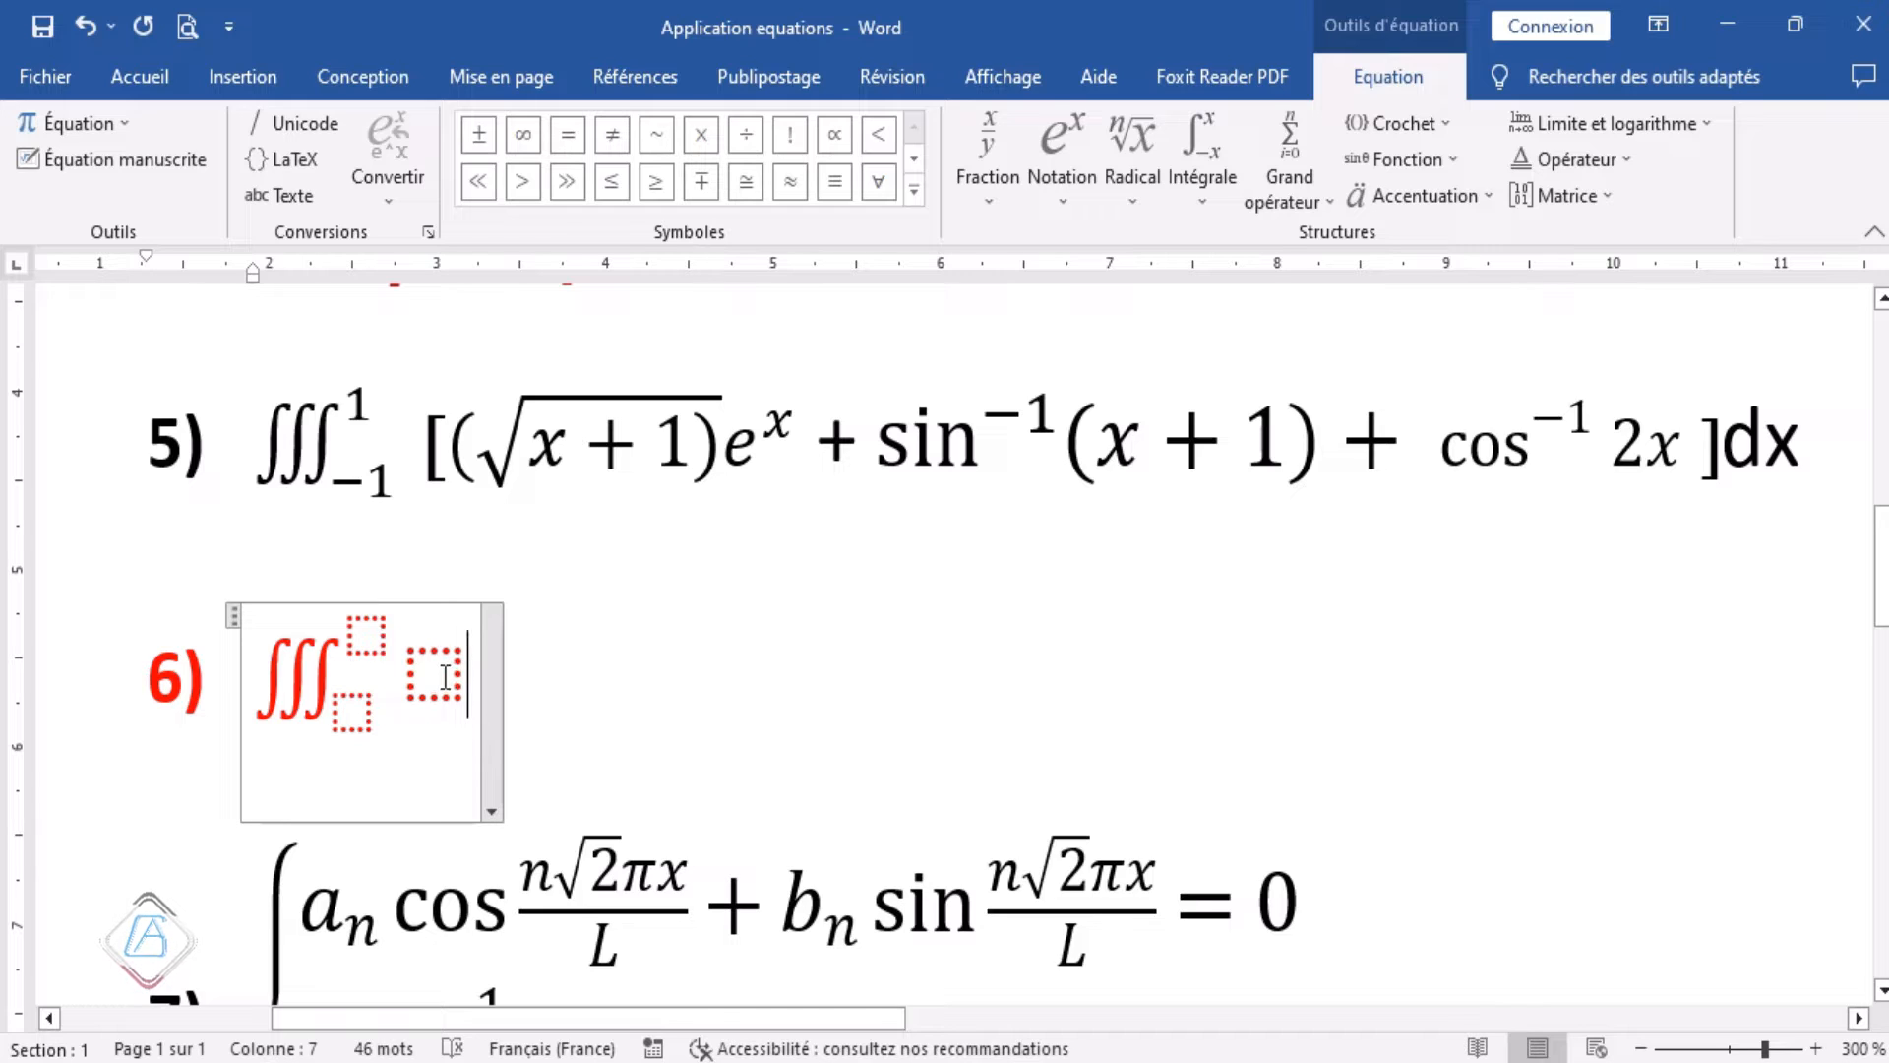
Set the upper limit of the item 6 triple integral to 1 and the lower limit to -1.
left_click(372, 638)
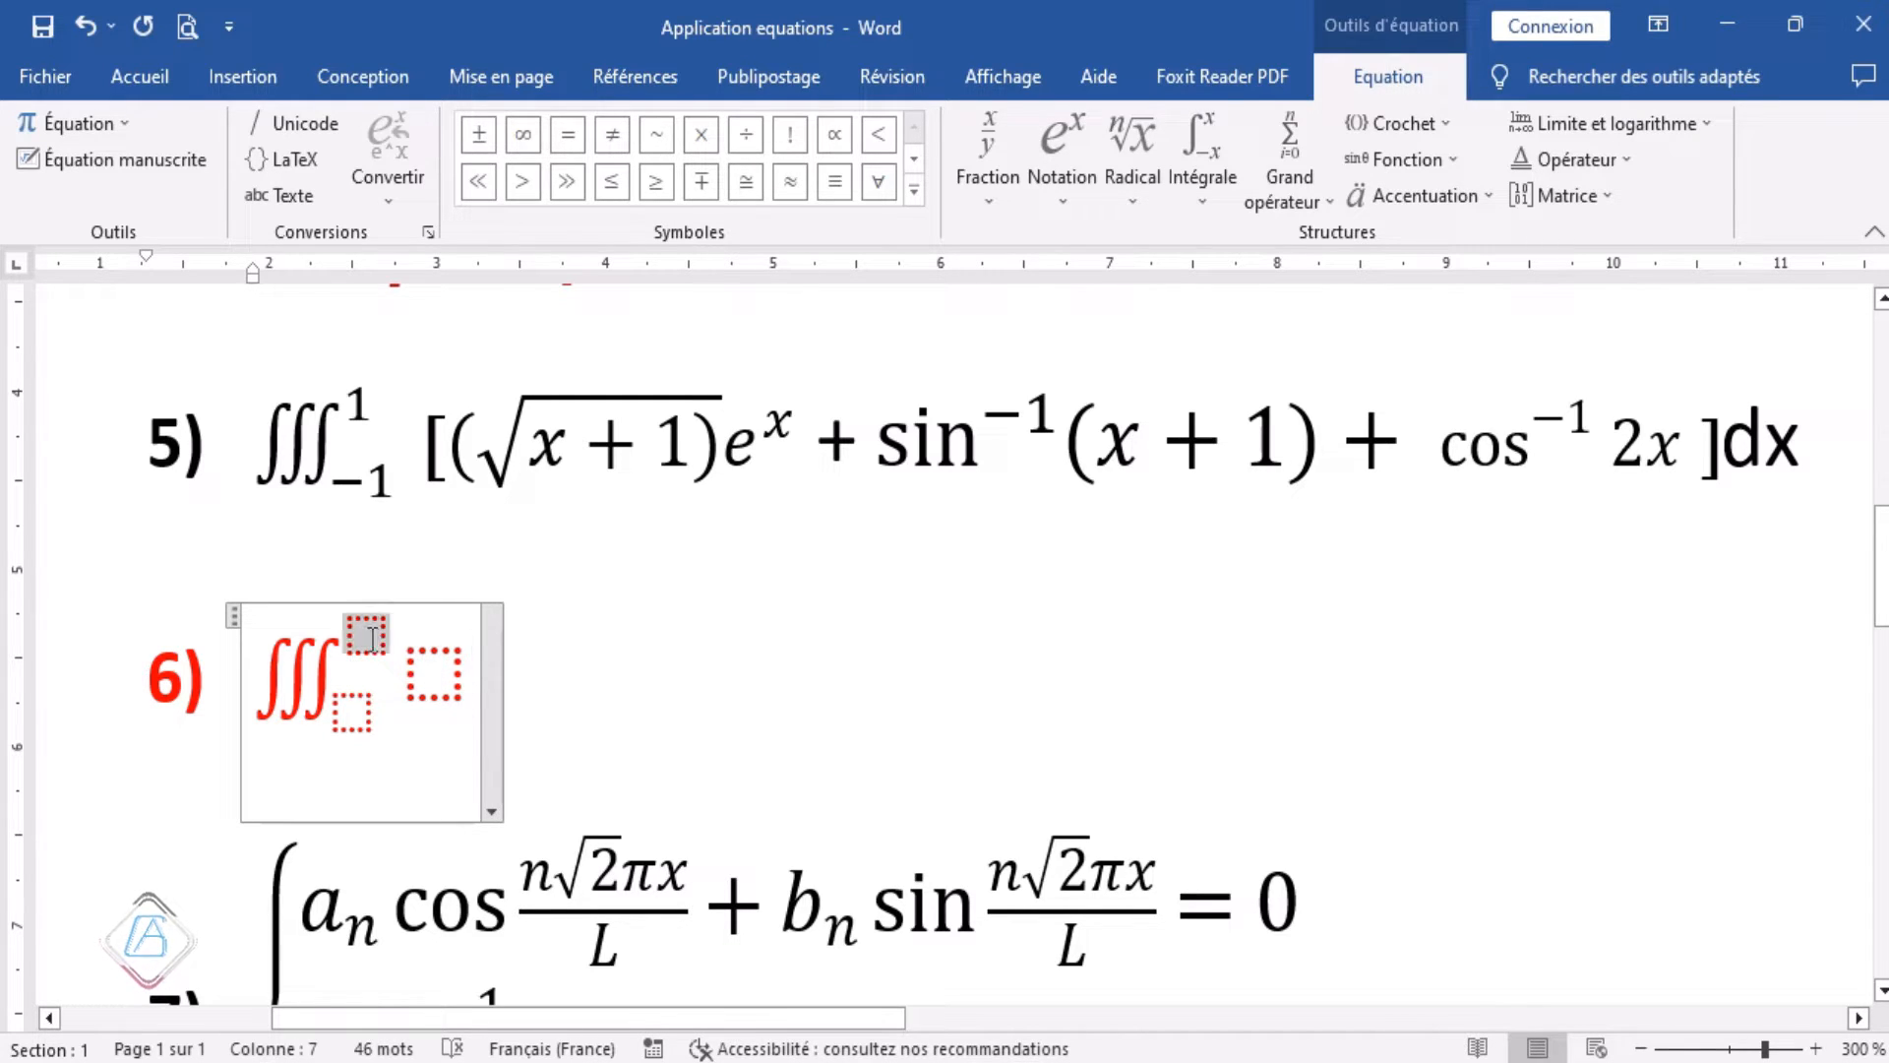
type("1")
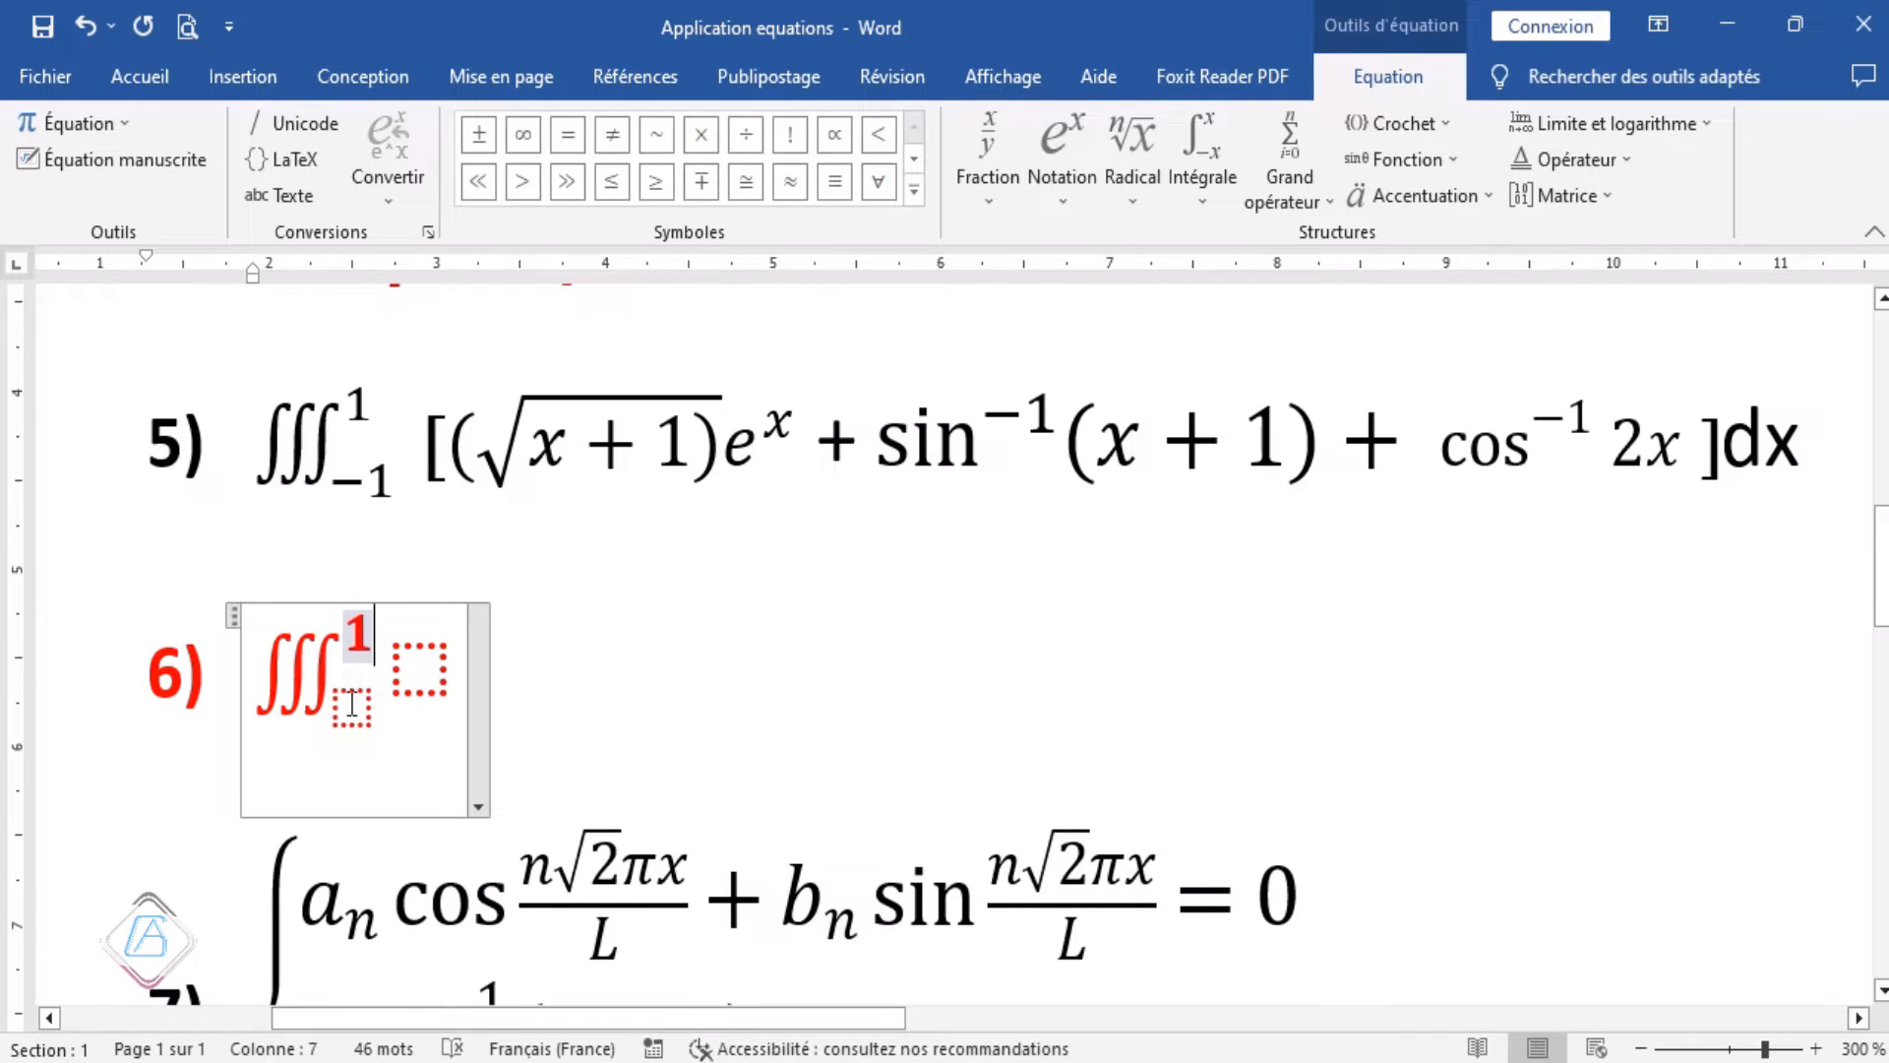
left_click(351, 707)
type("-1")
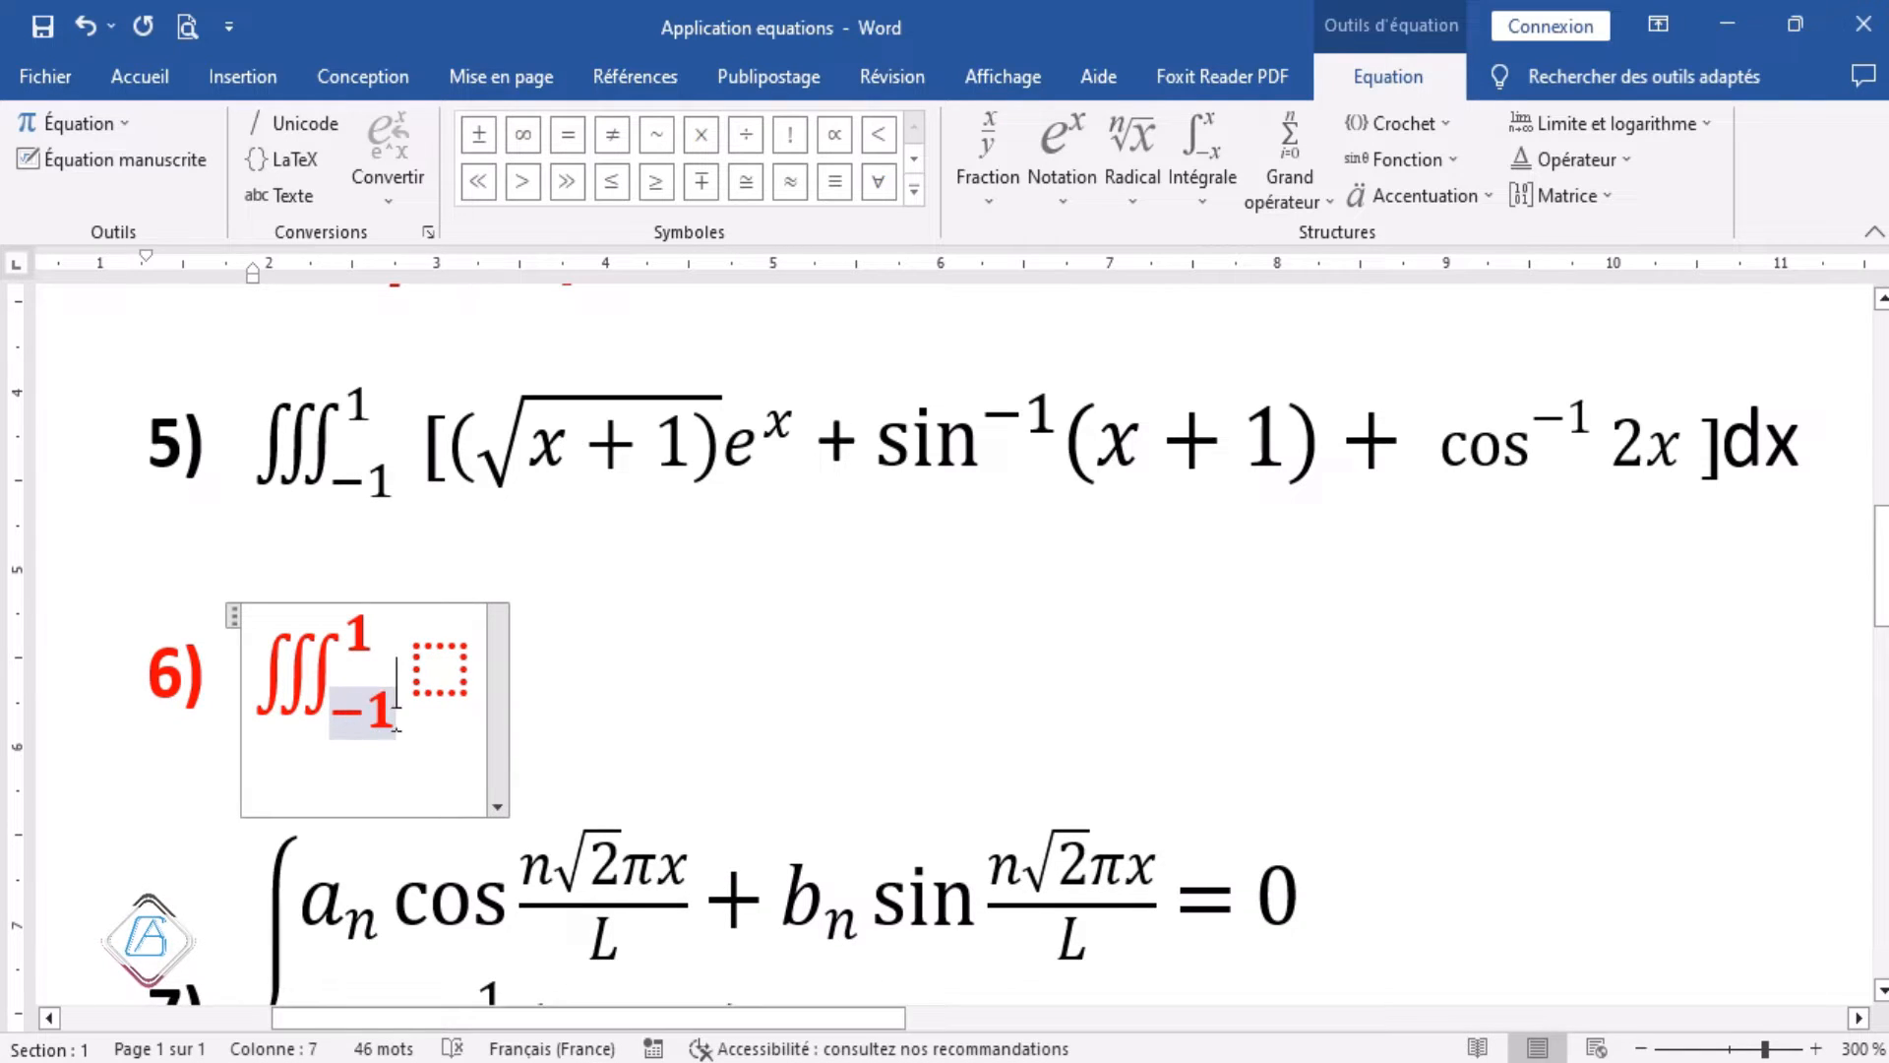
Insert square brackets as the integrand of the item 6 triple integral and add dX after them.
left_click(437, 670)
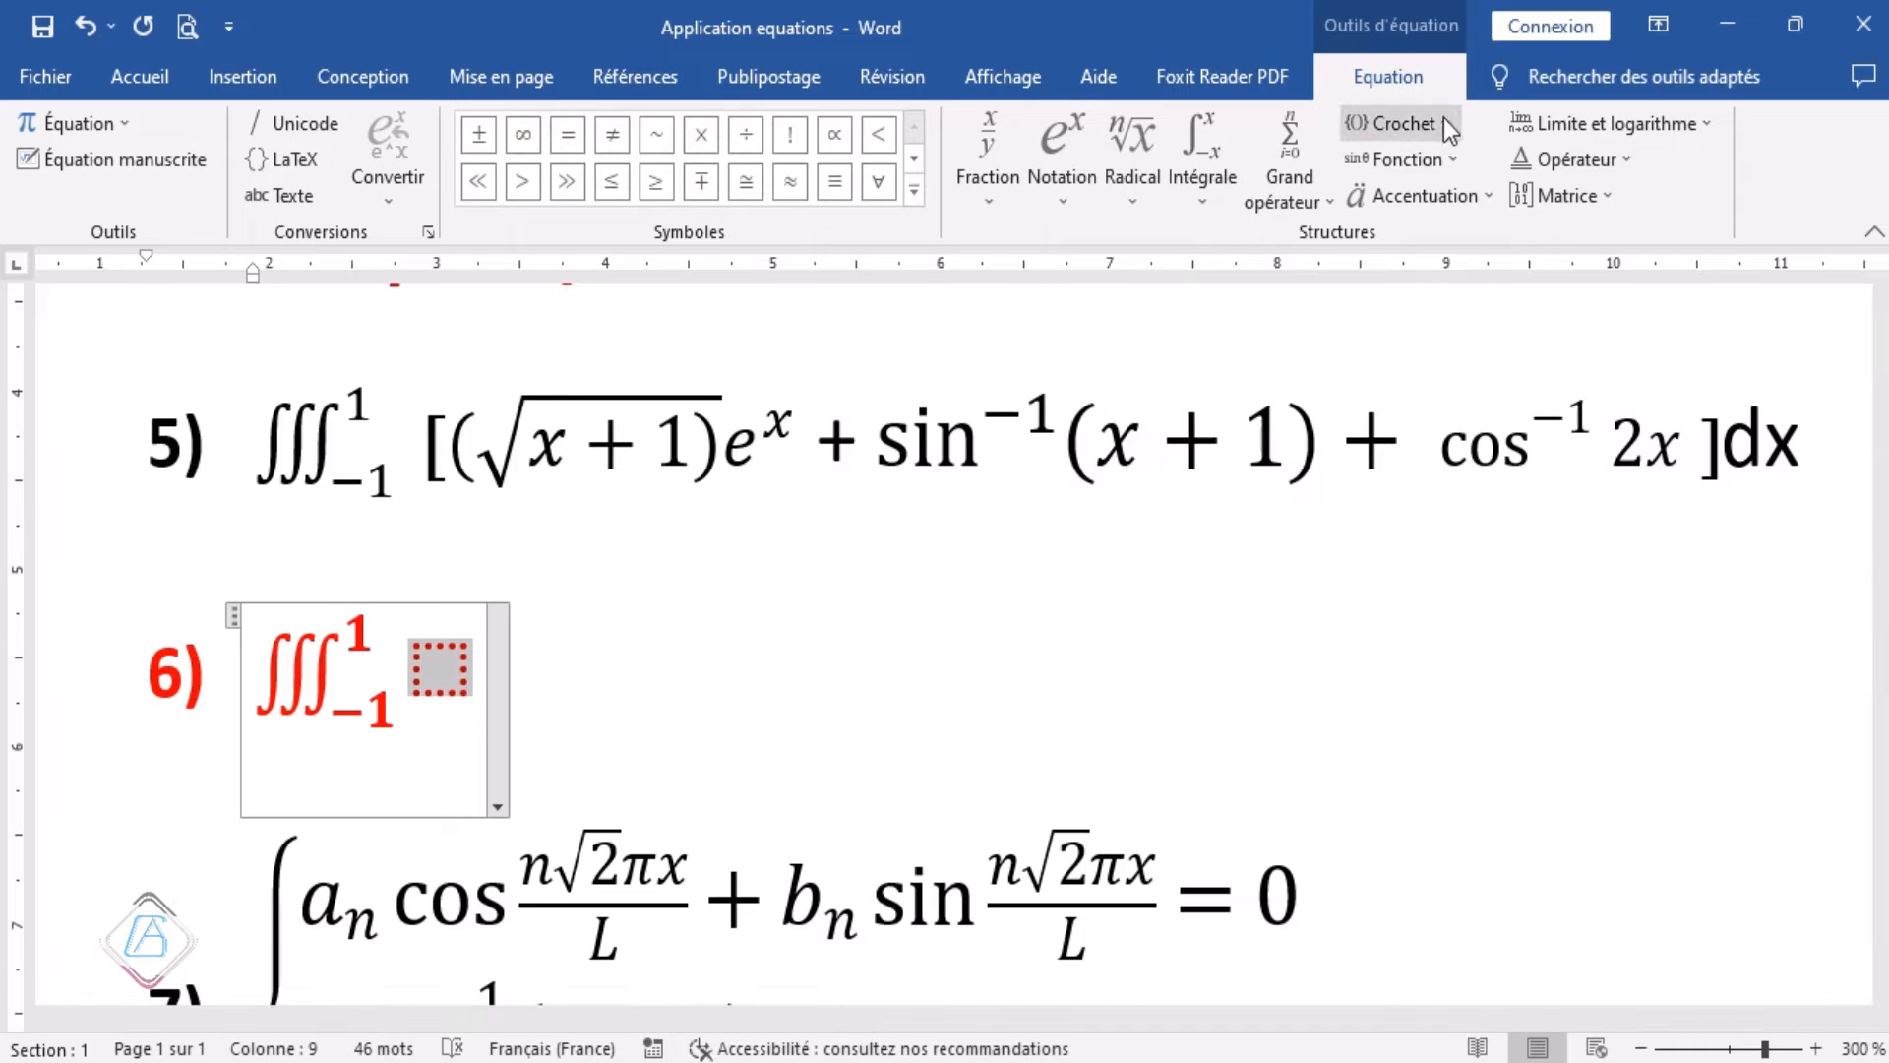
left_click(1443, 118)
left_click(1507, 268)
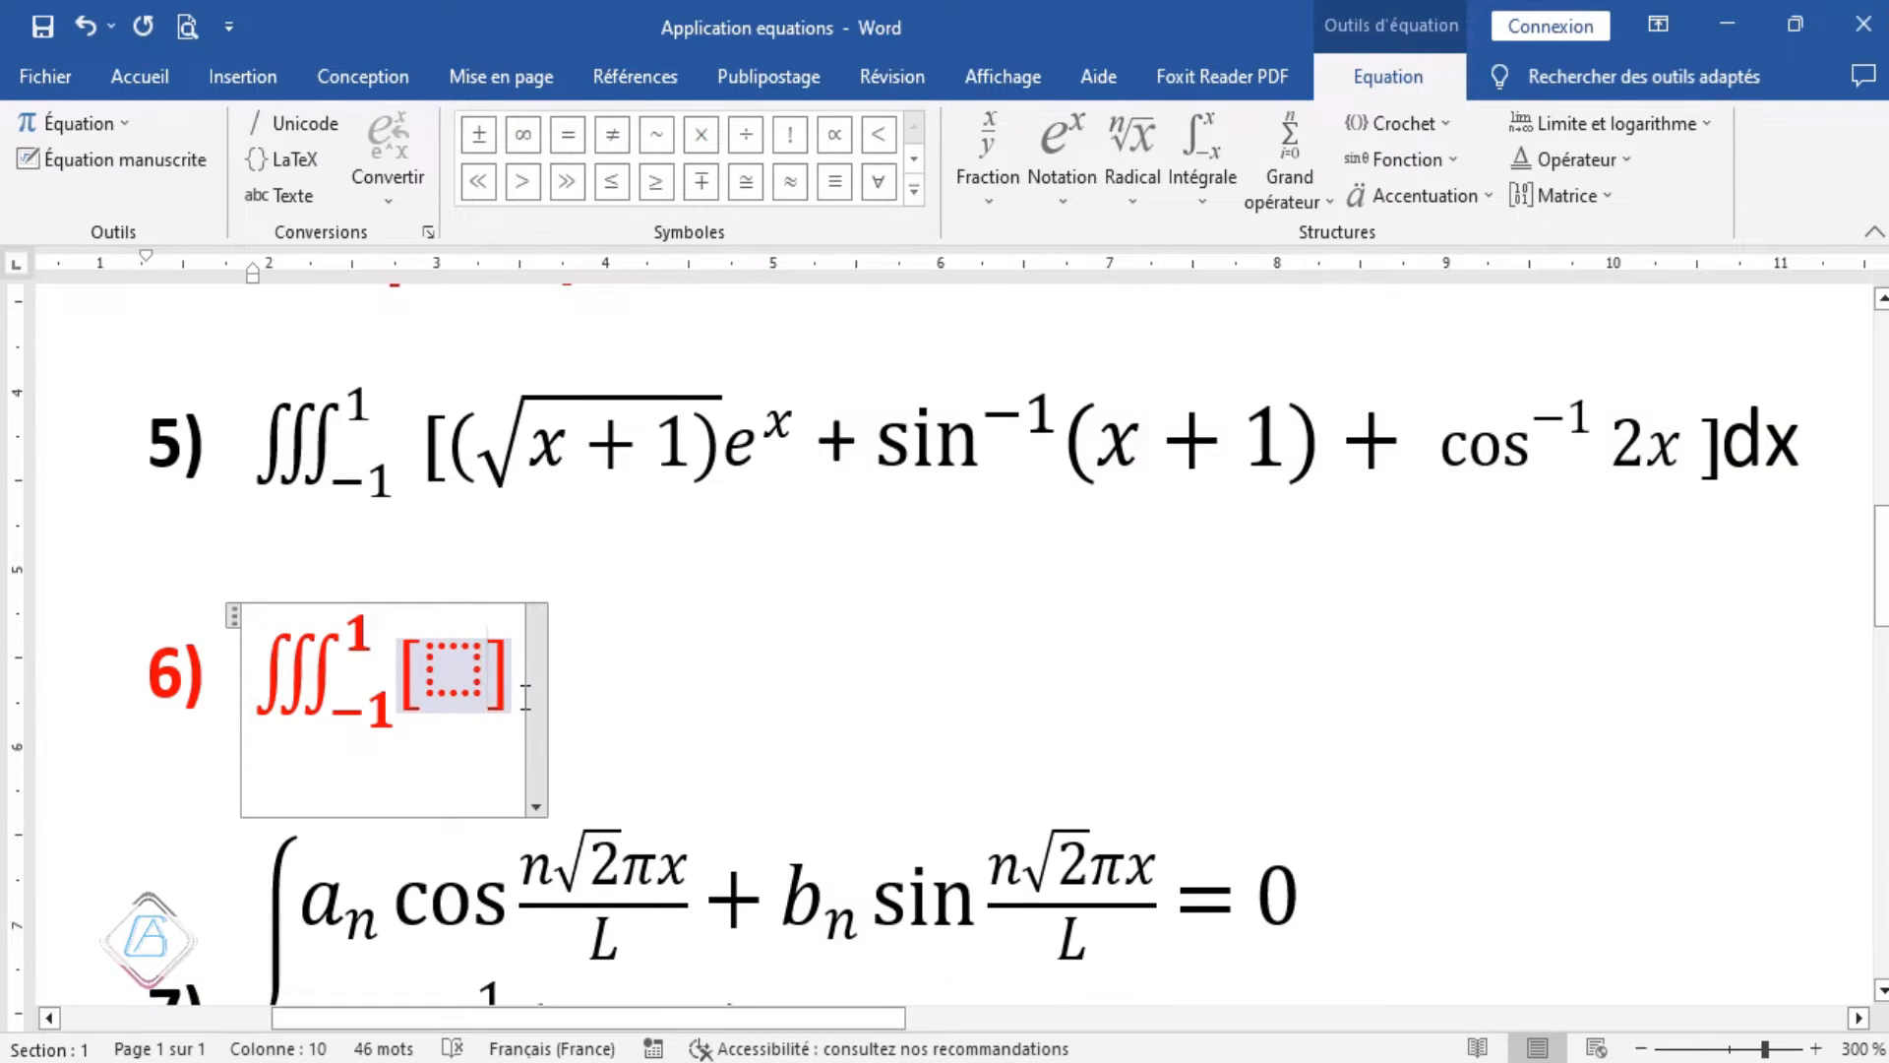
left_click(524, 686)
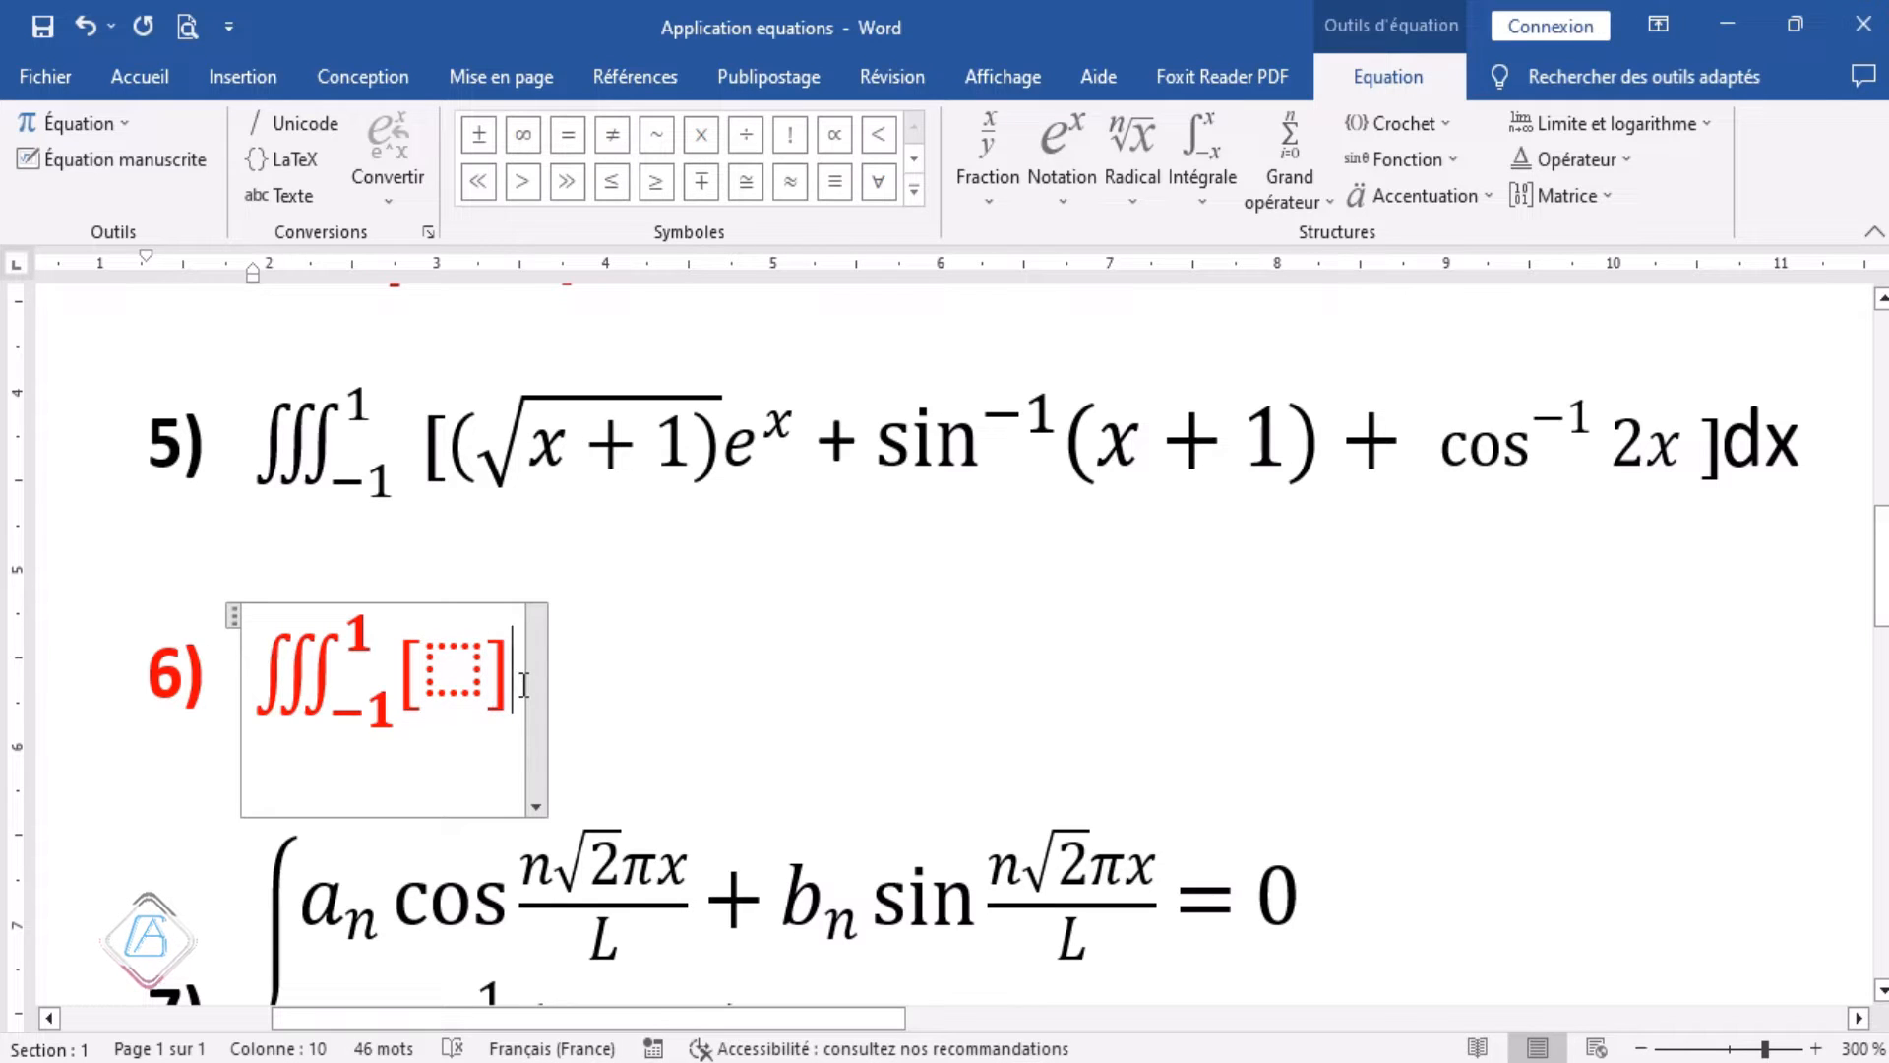
type("d")
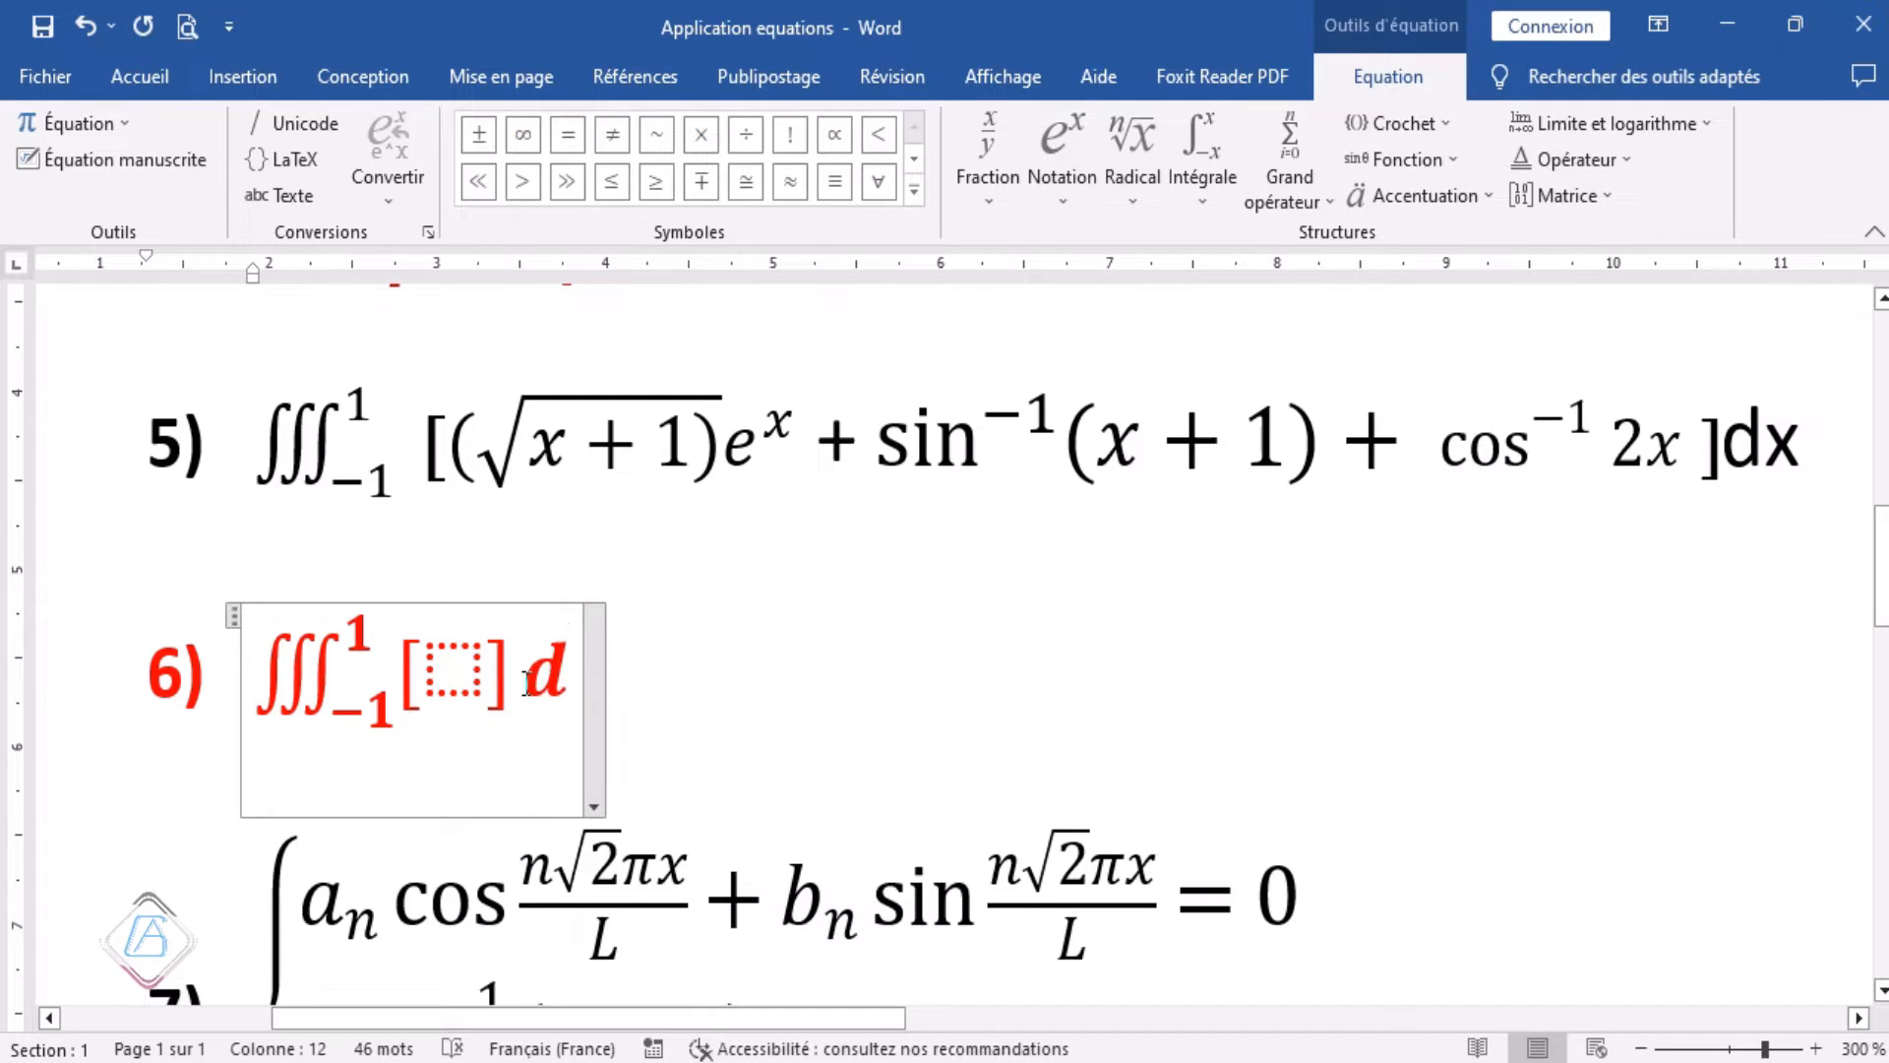
type("X")
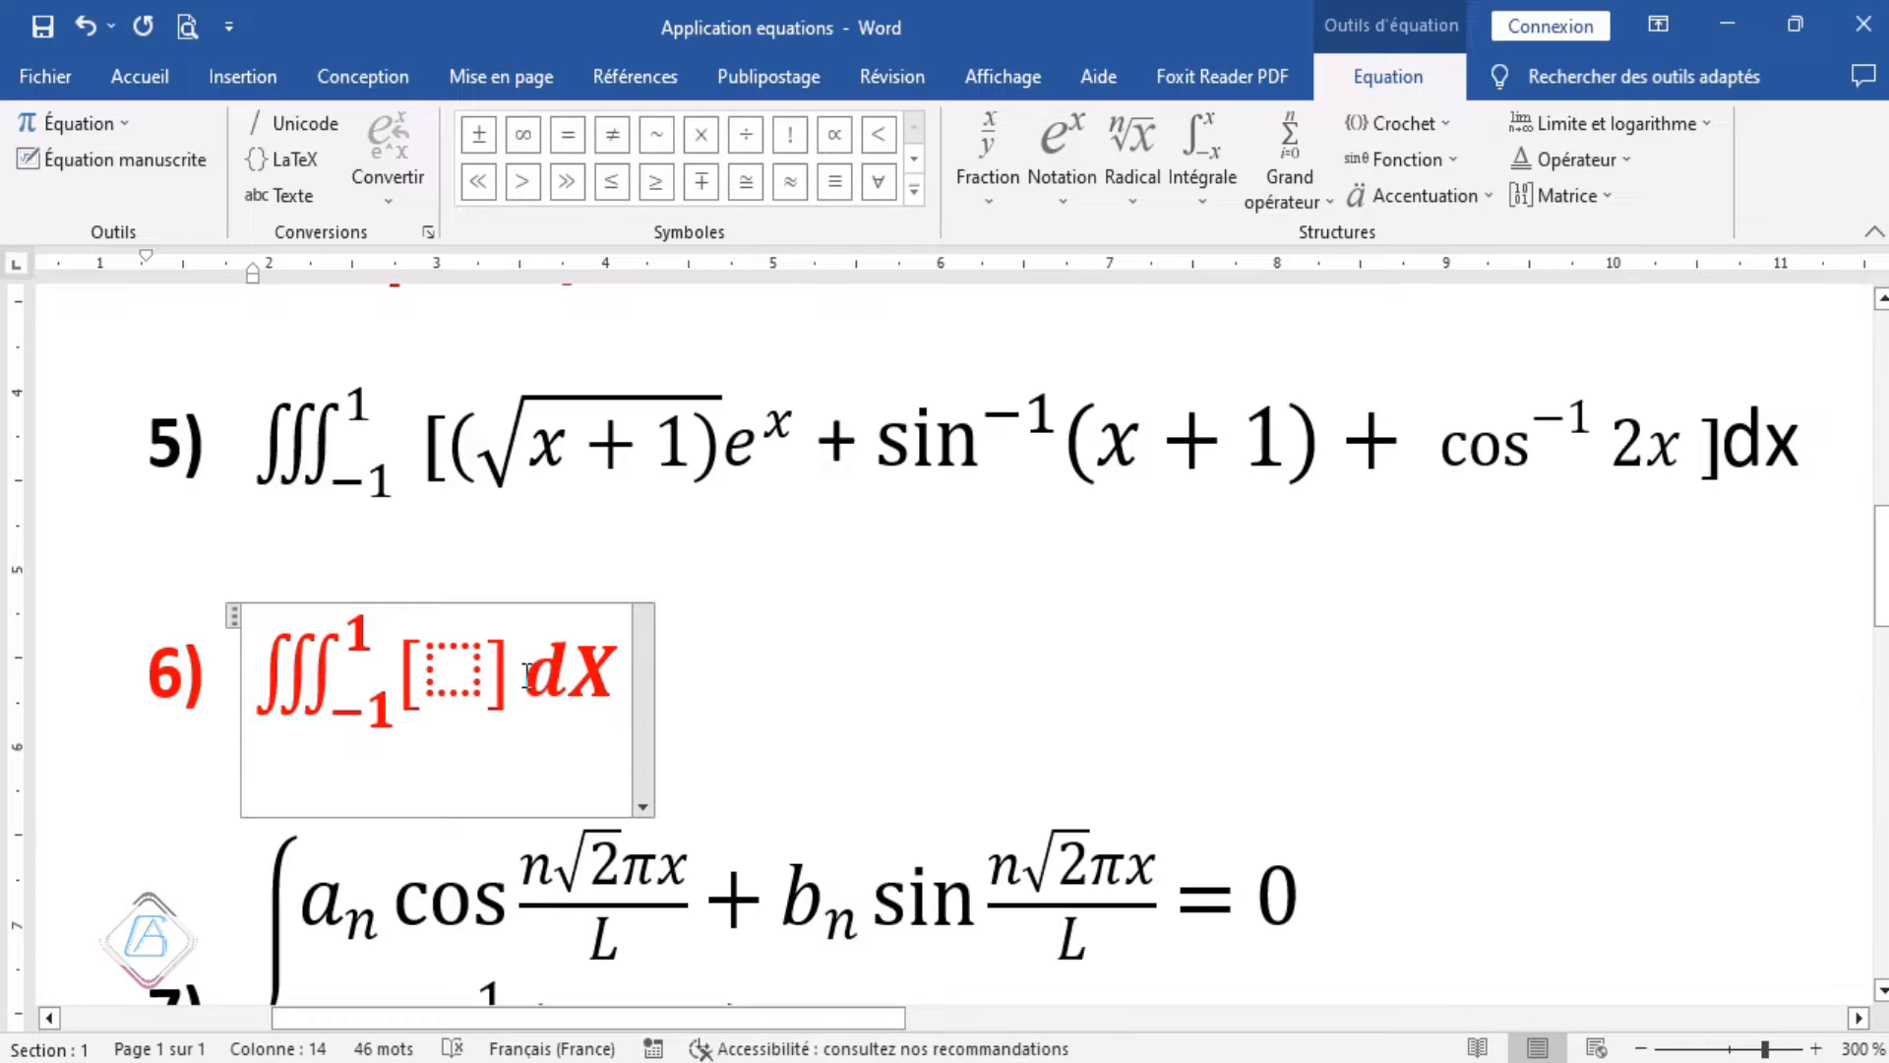
Correct the example in item 5 by moving the opening parenthesis from before the square root to inside it, before x + 1.
left_click(458, 668)
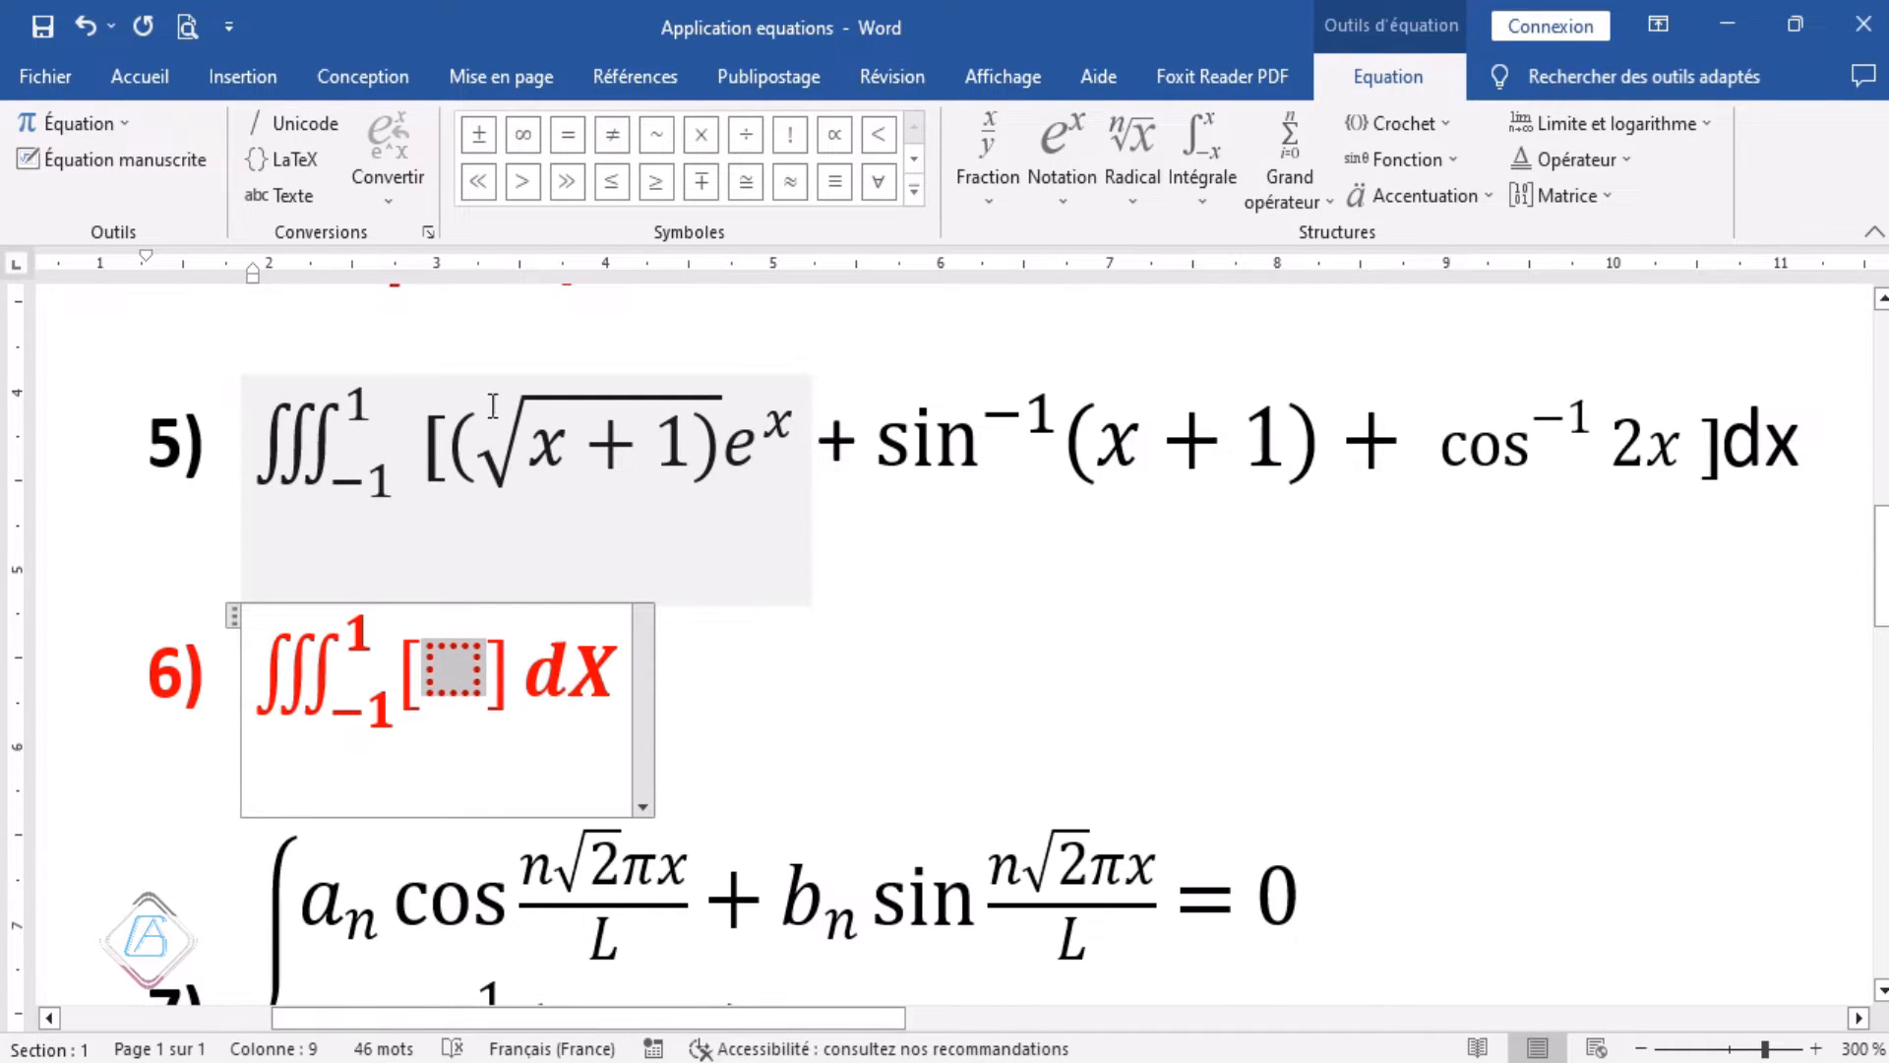
left_click(475, 453)
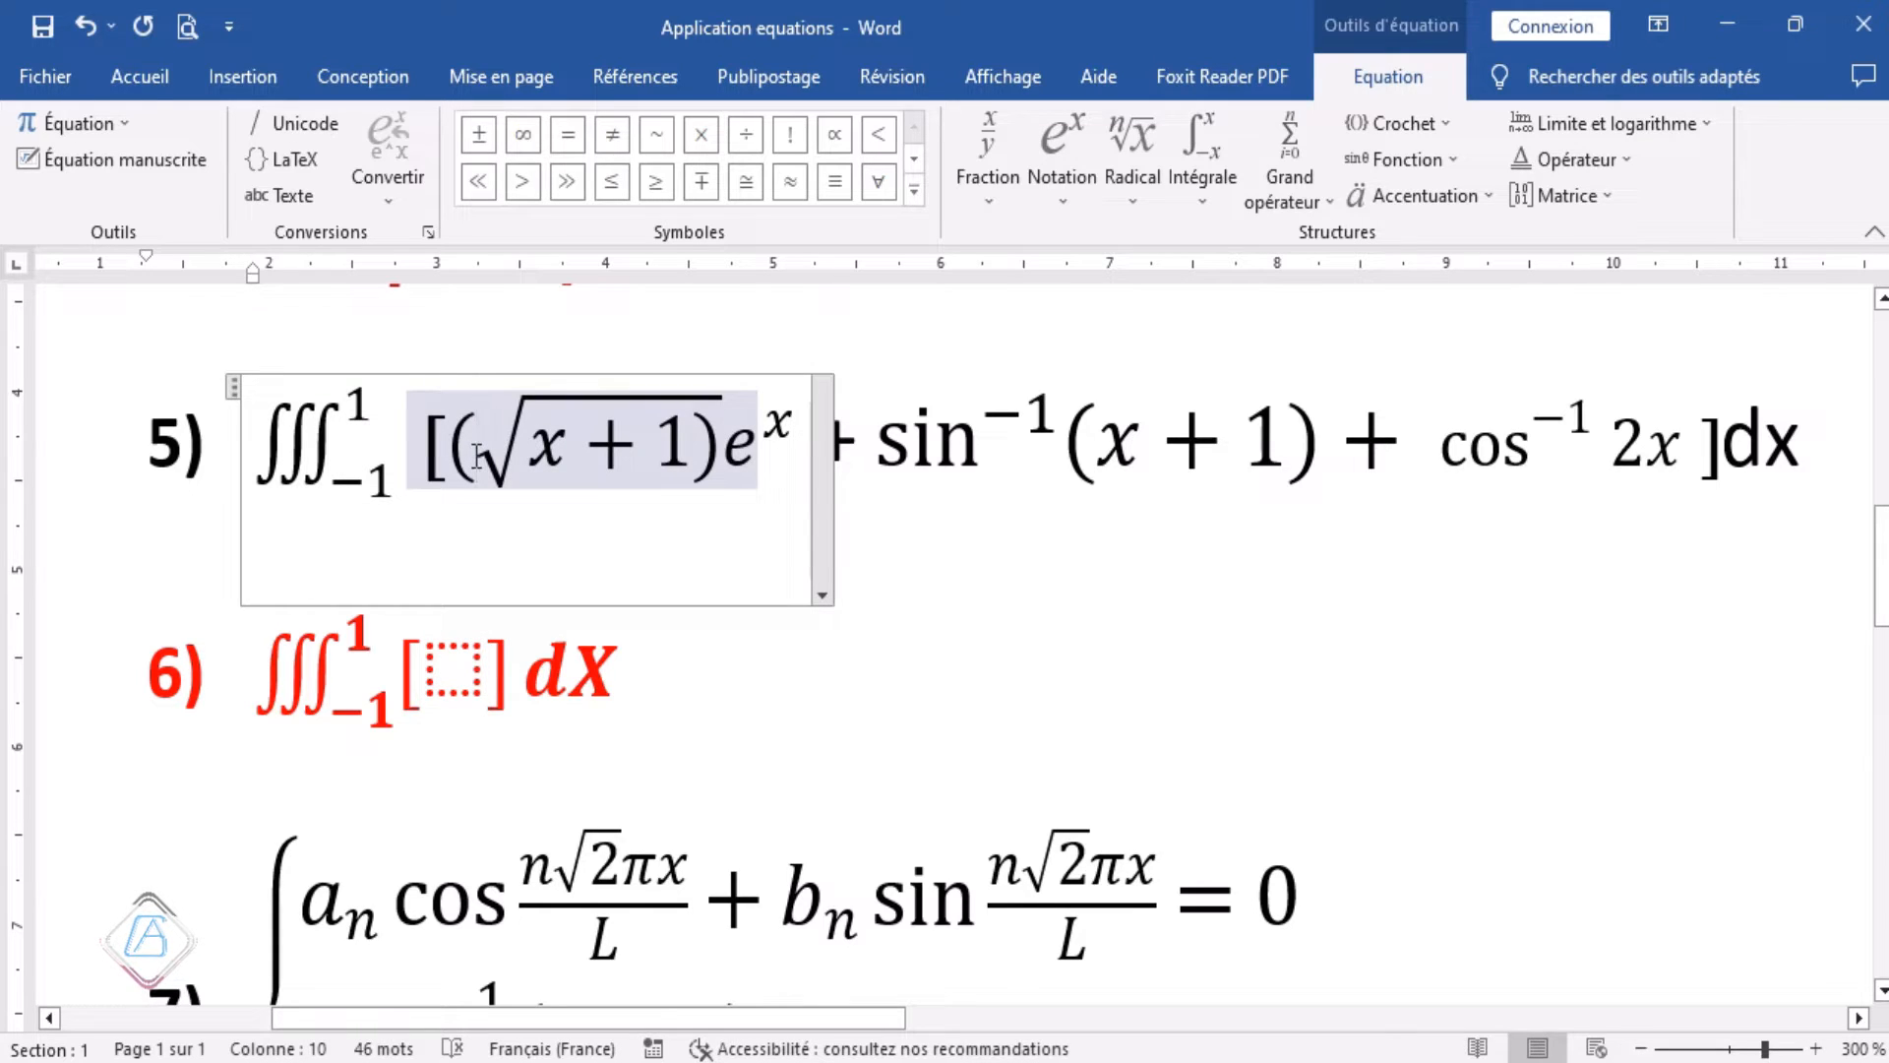
key("BackSpace")
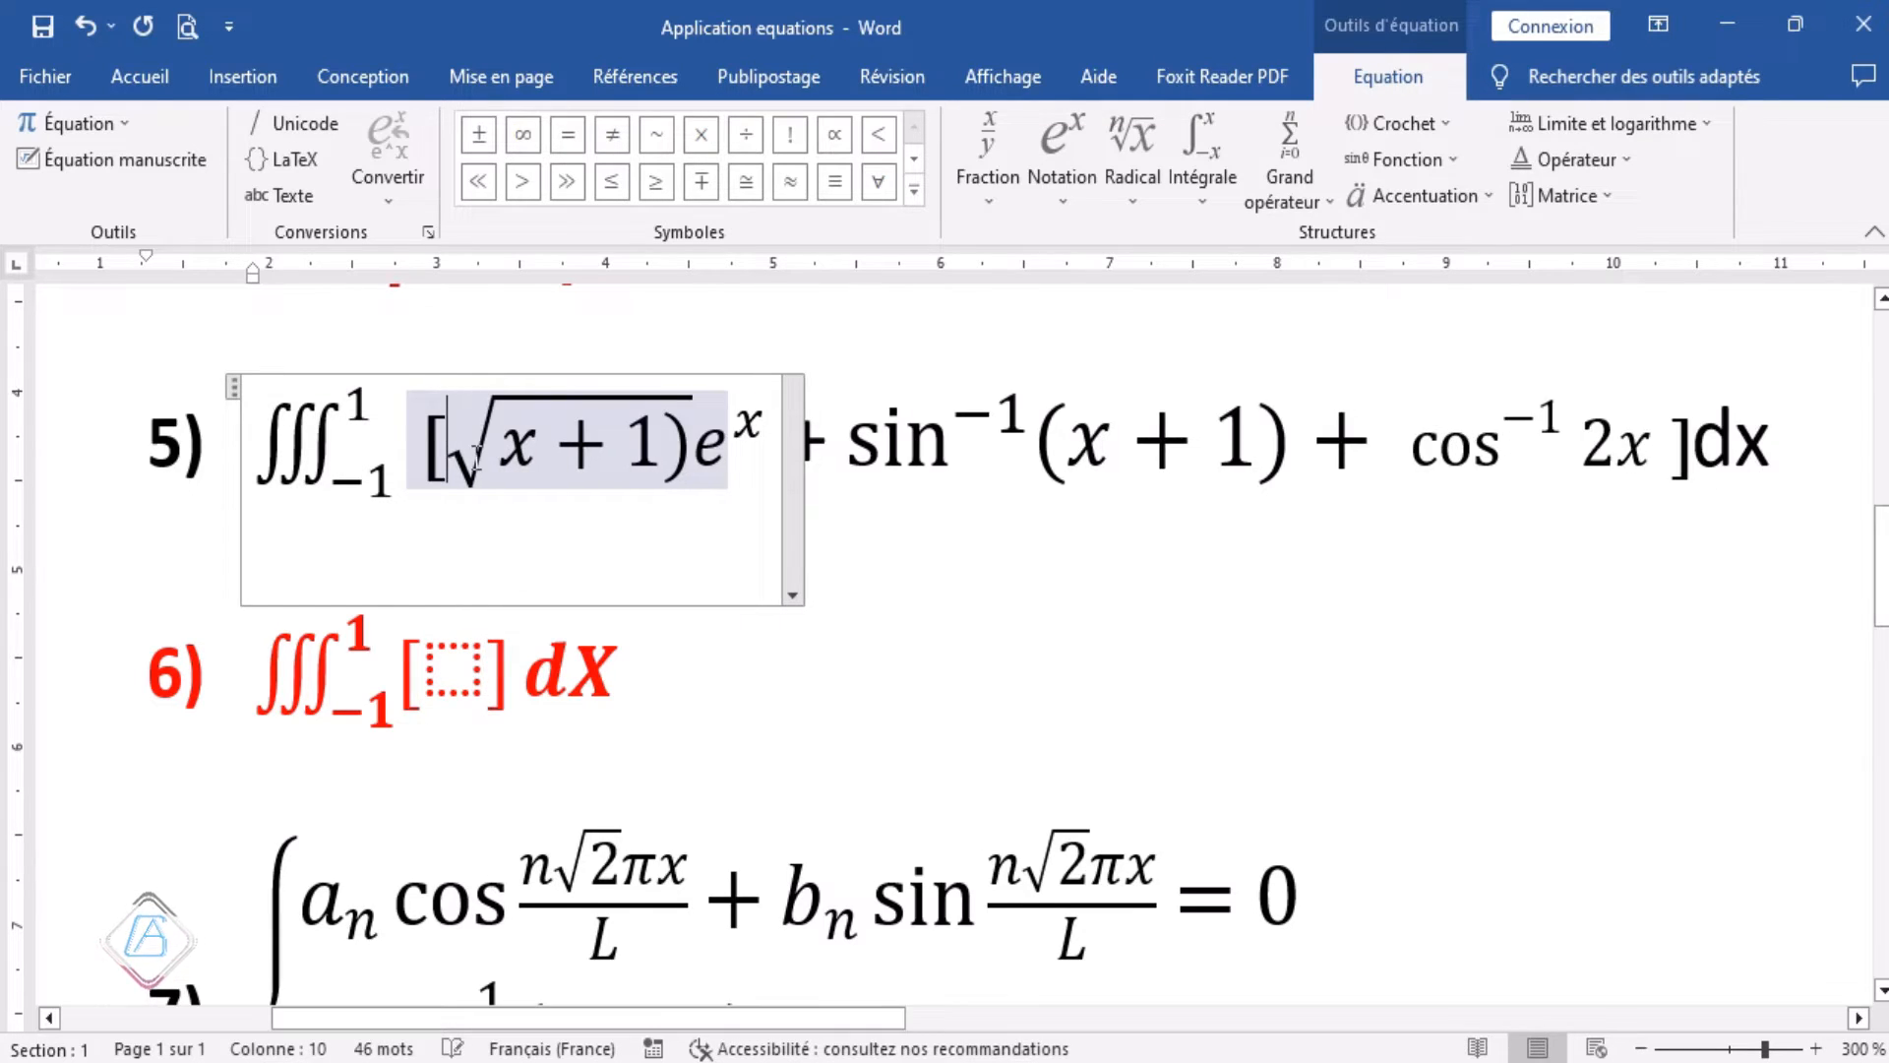
left_click(513, 455)
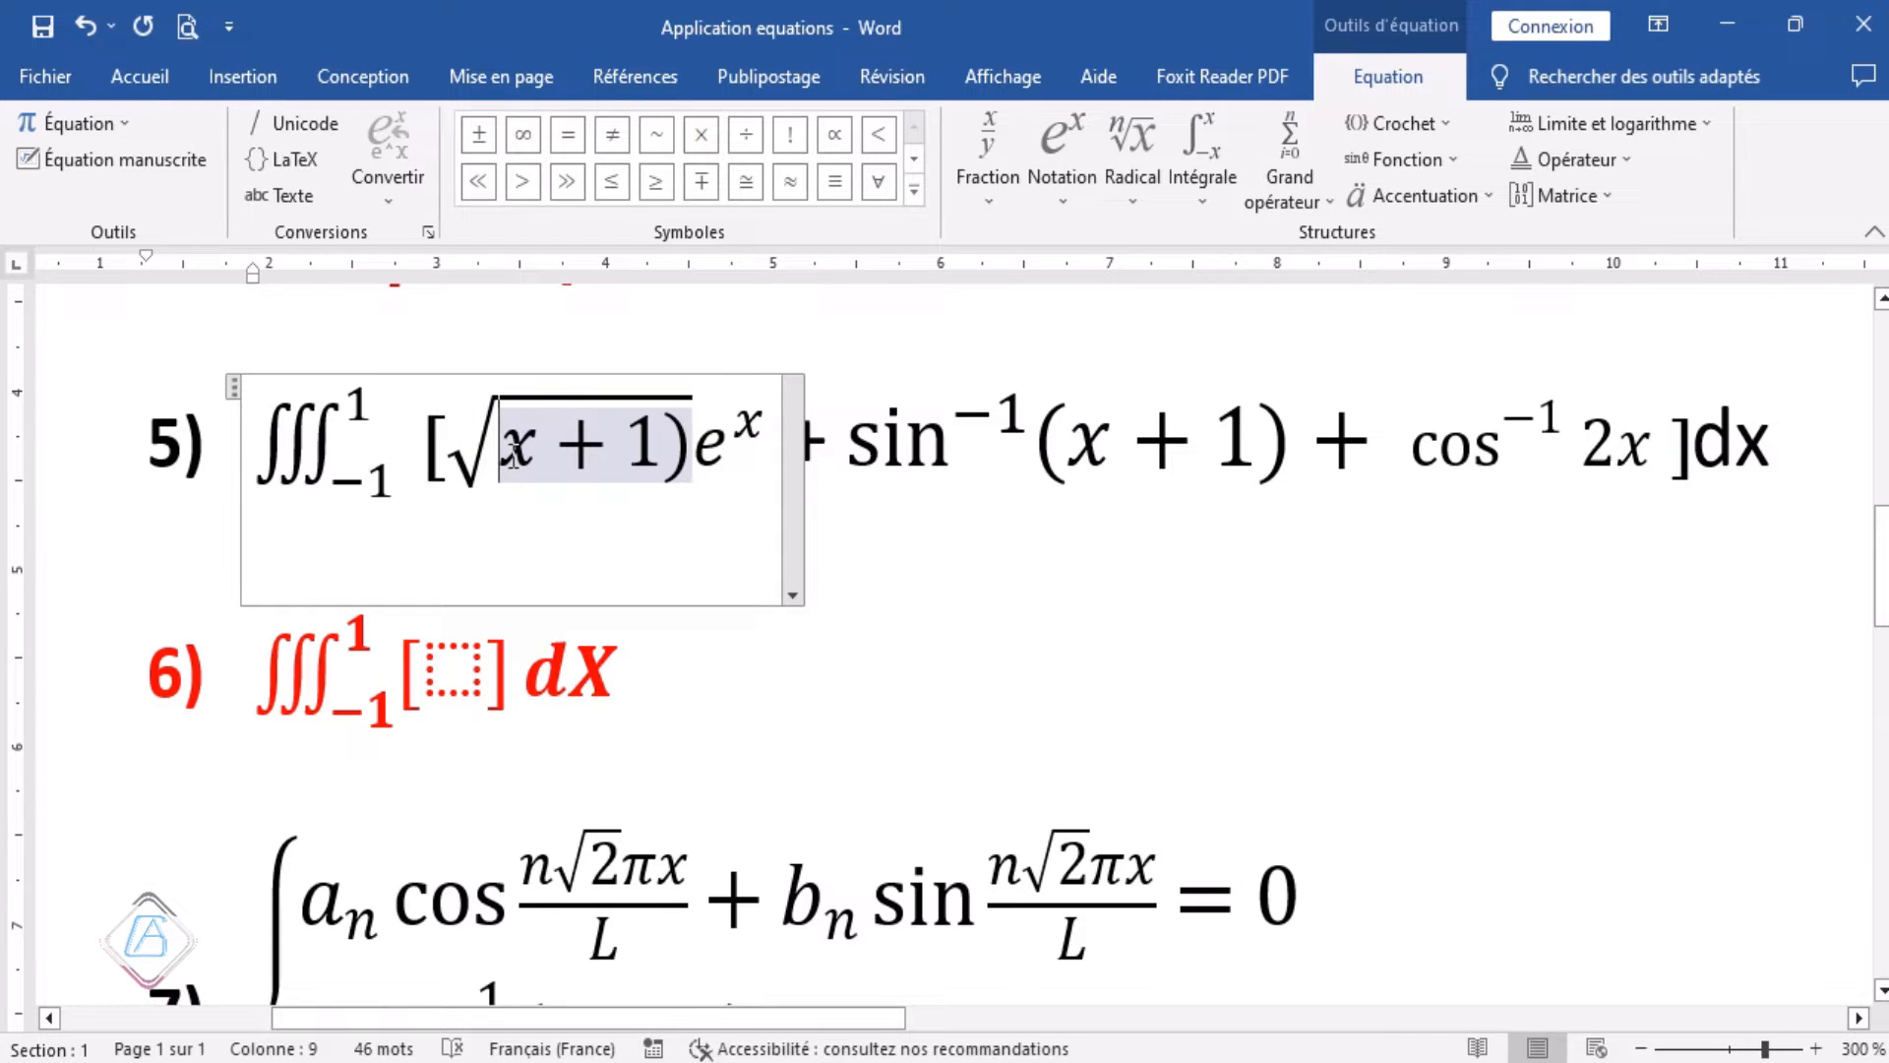
type("(")
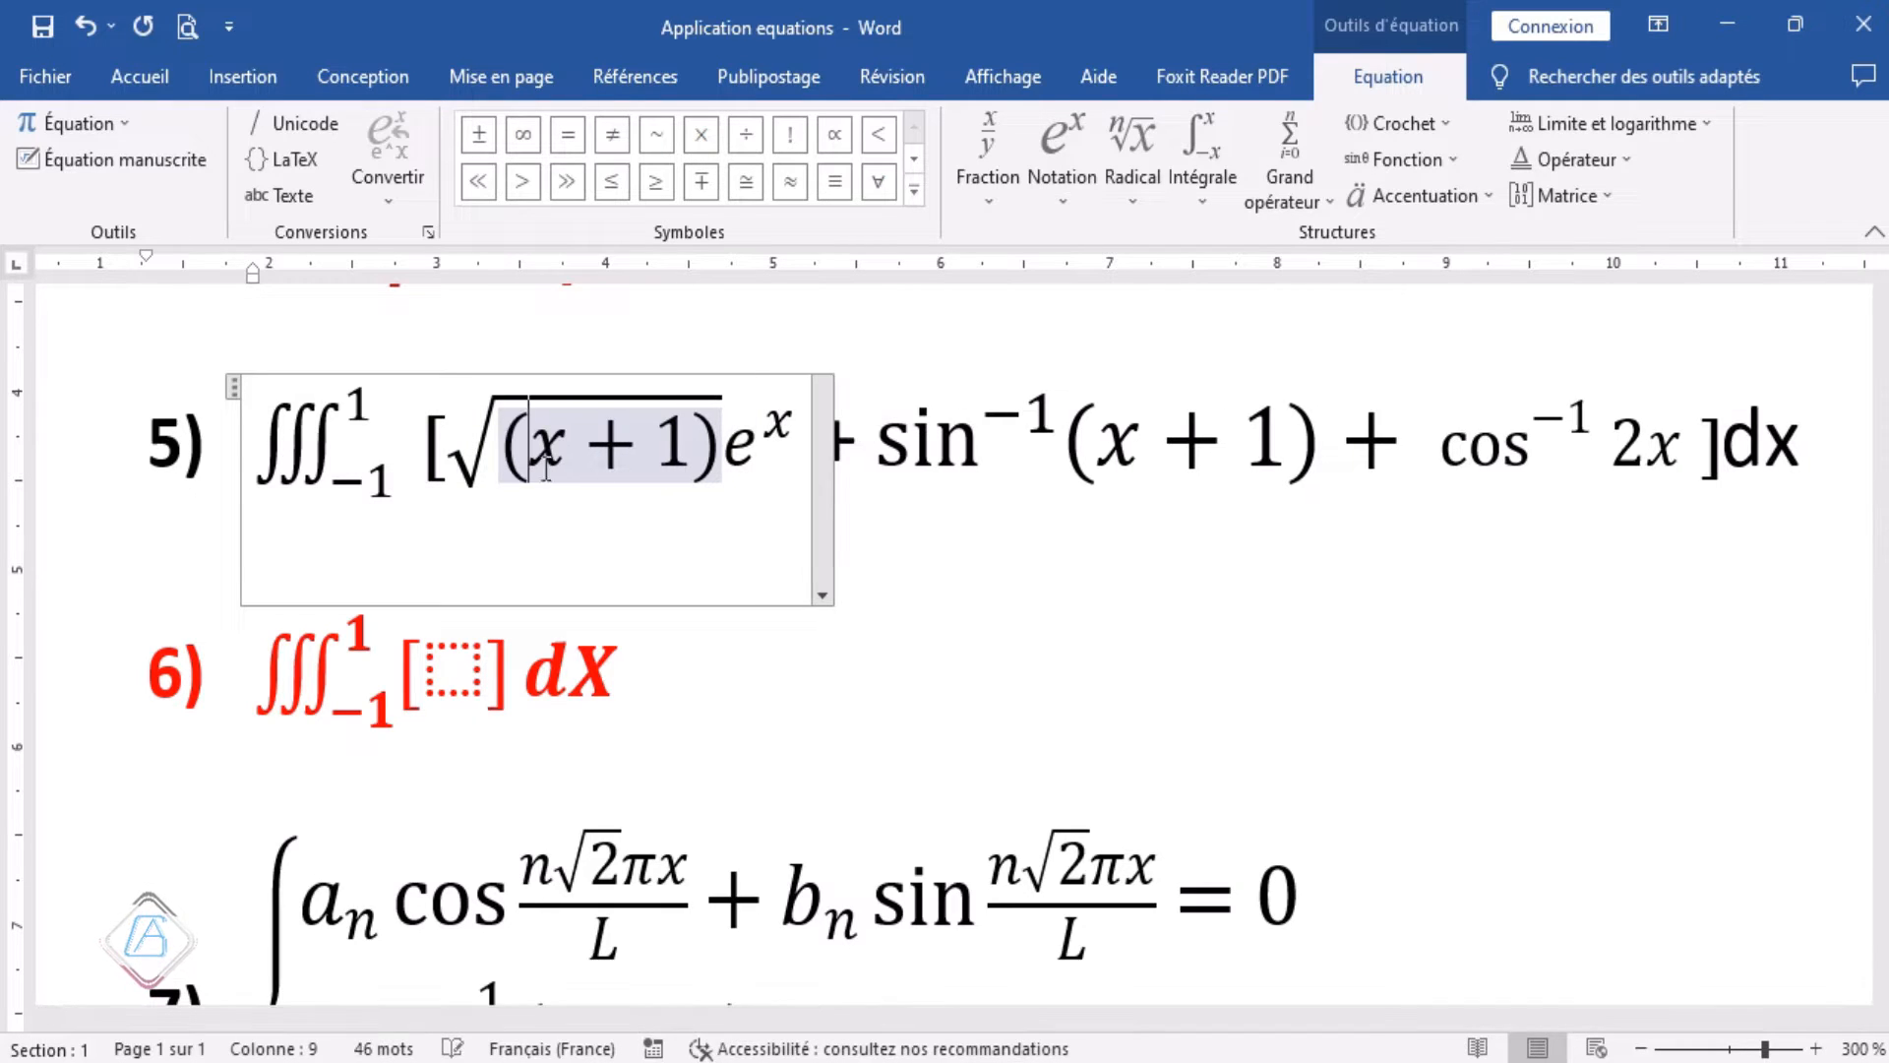
left_click(750, 531)
left_click(953, 535)
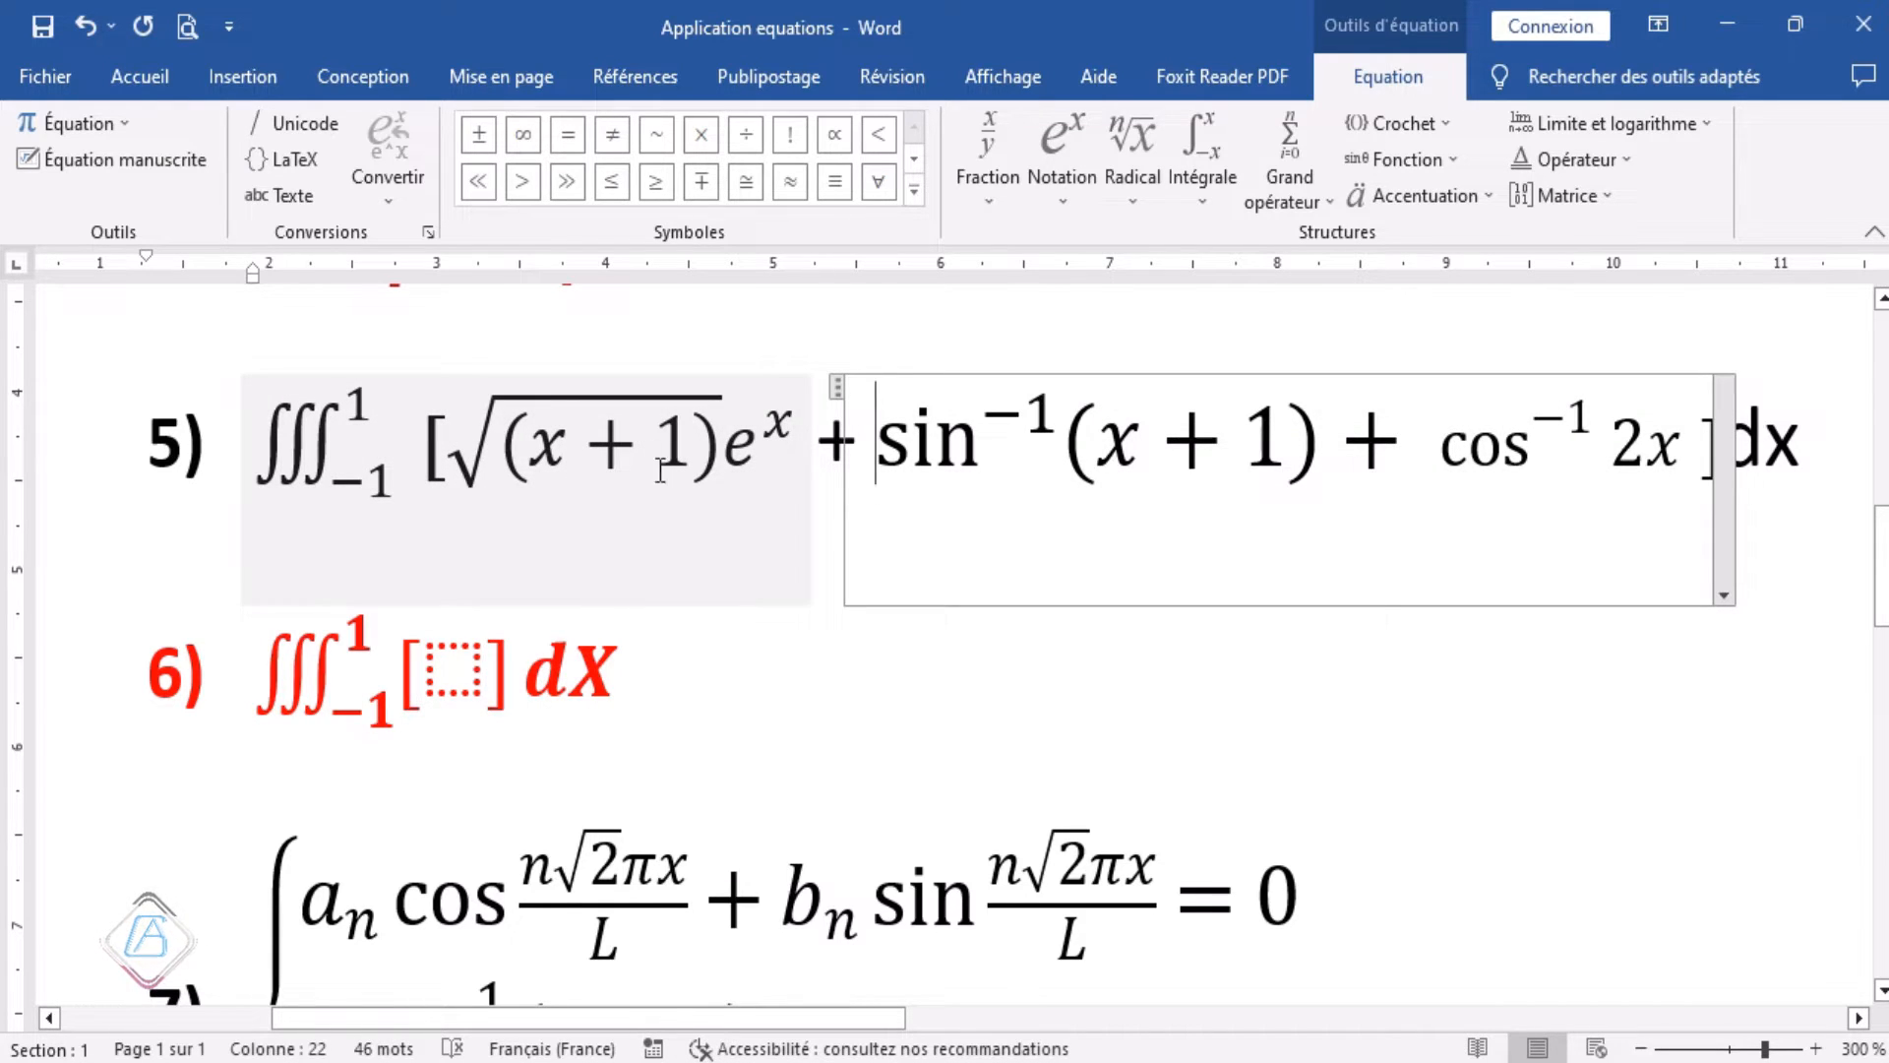
Insert an empty square root followed by an empty superscript structure inside the item 6 square brackets.
left_click(465, 673)
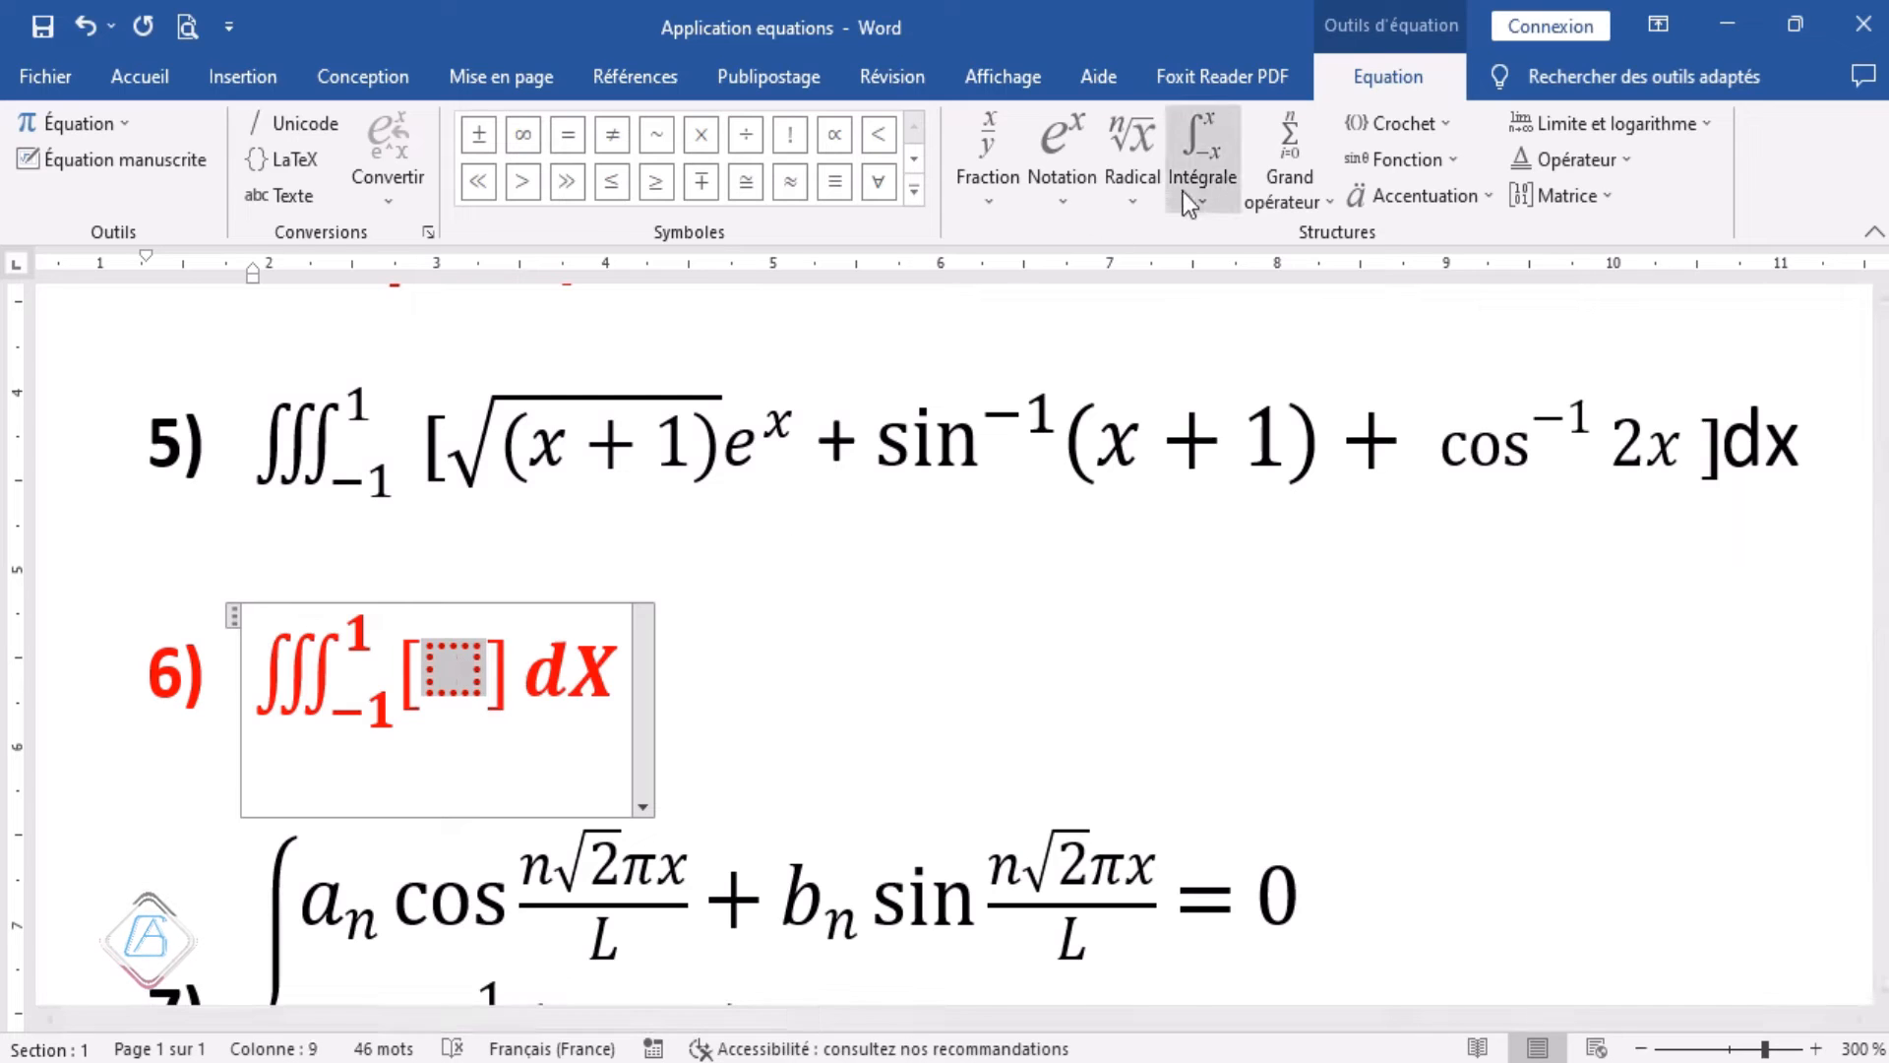
left_click(1135, 192)
left_click(1159, 333)
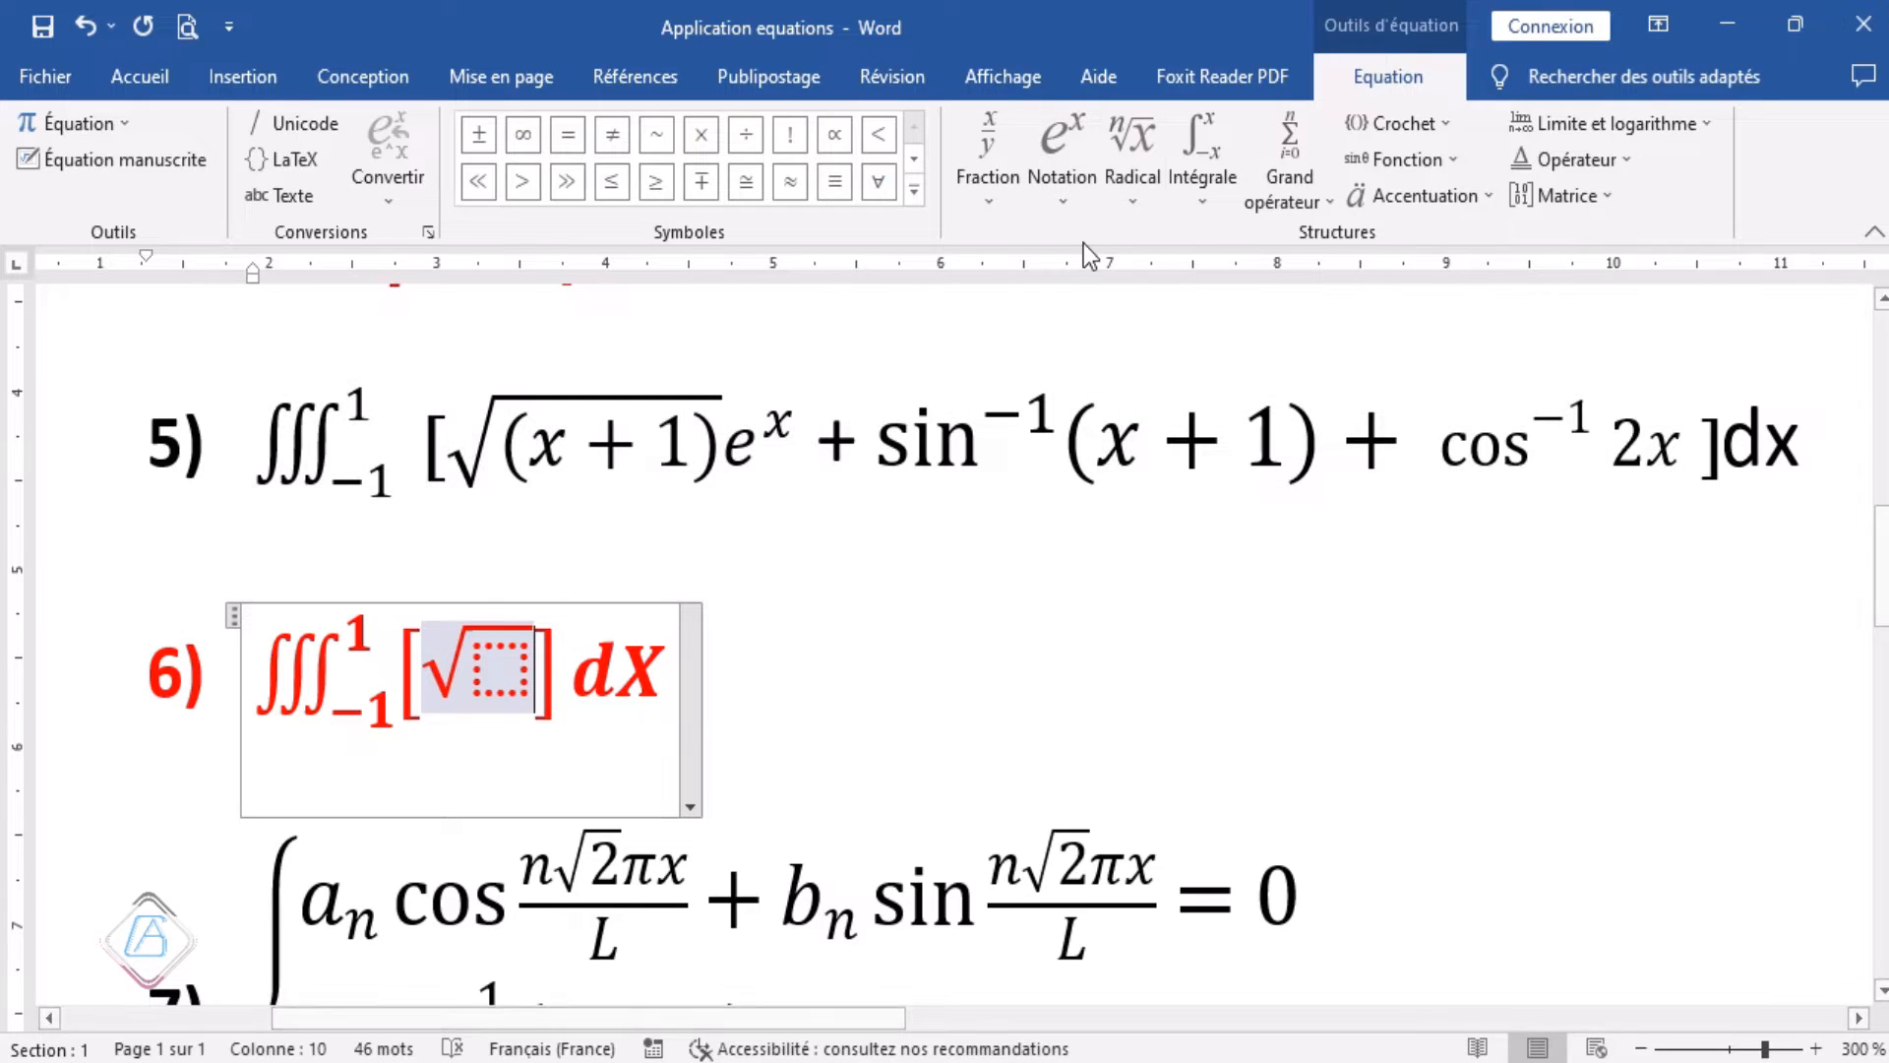
left_click(1073, 193)
left_click(1073, 327)
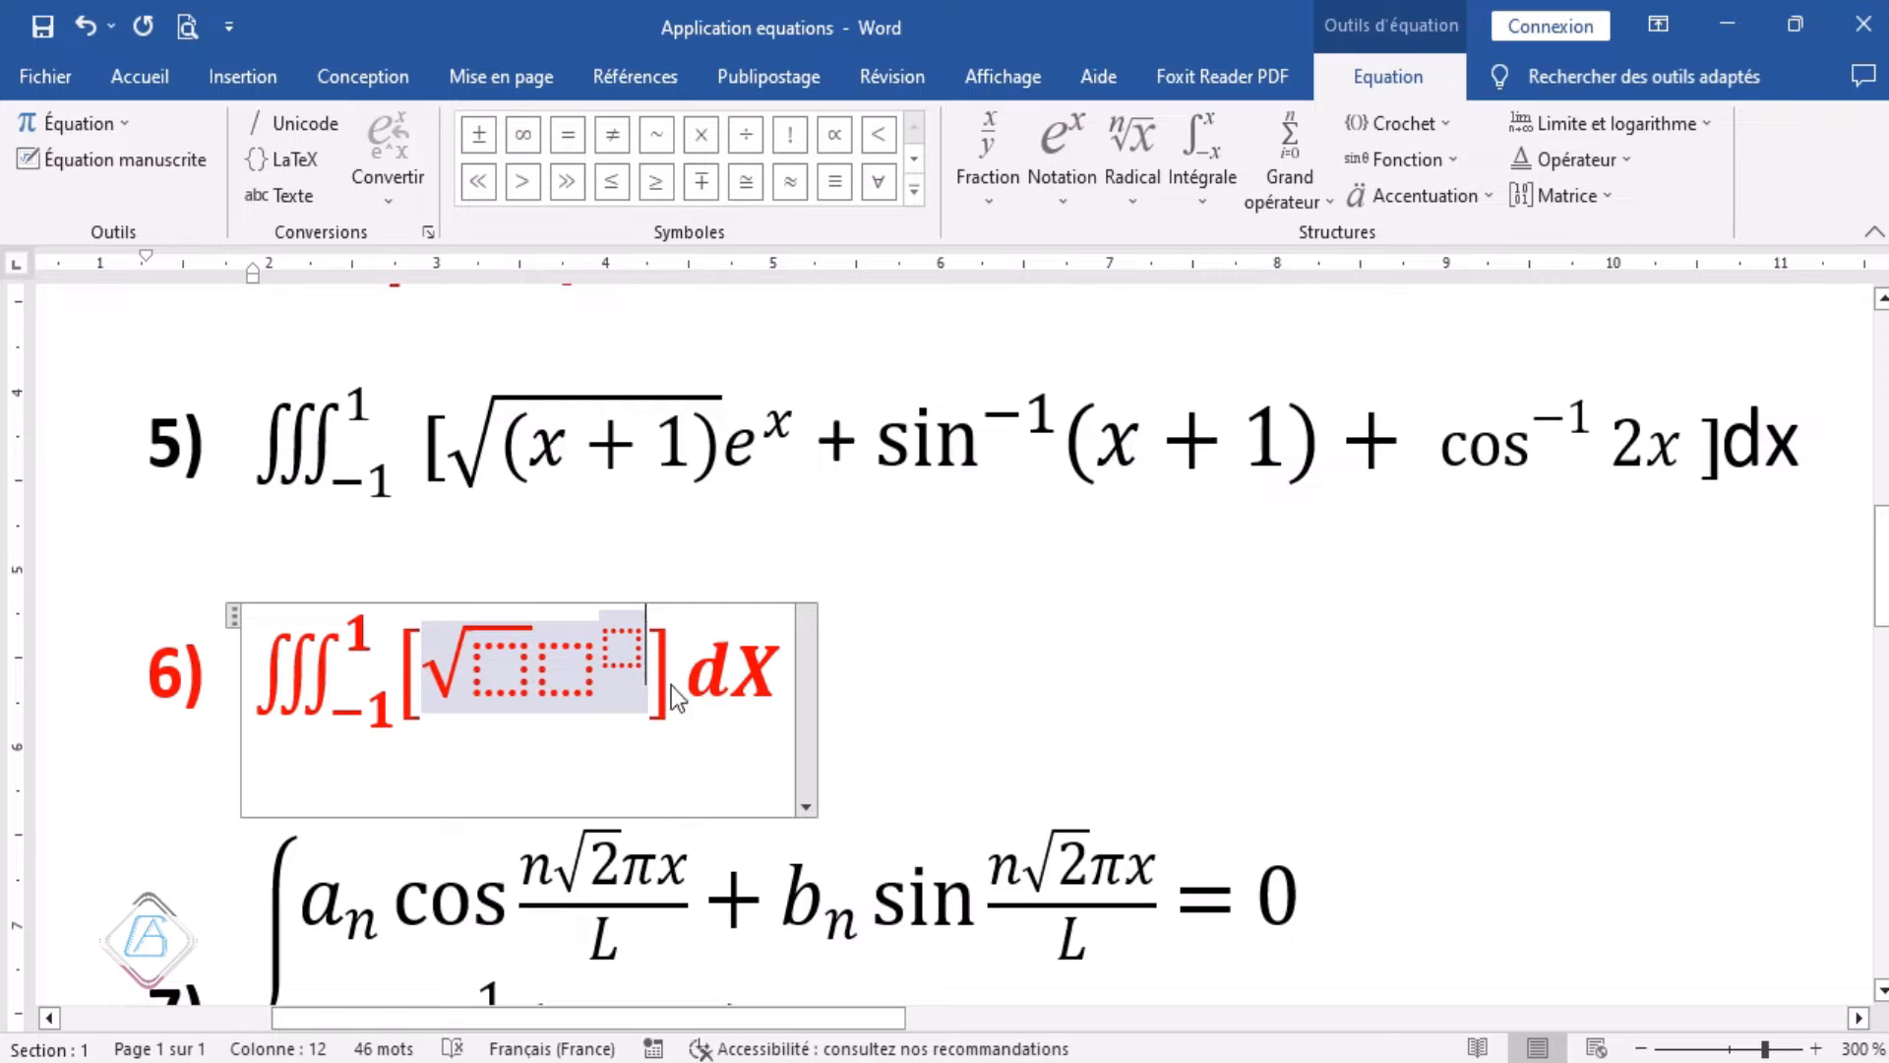
Add a plus sign inside the item 6 brackets, followed by an empty superscript structure and an empty pair of parentheses.
type("=")
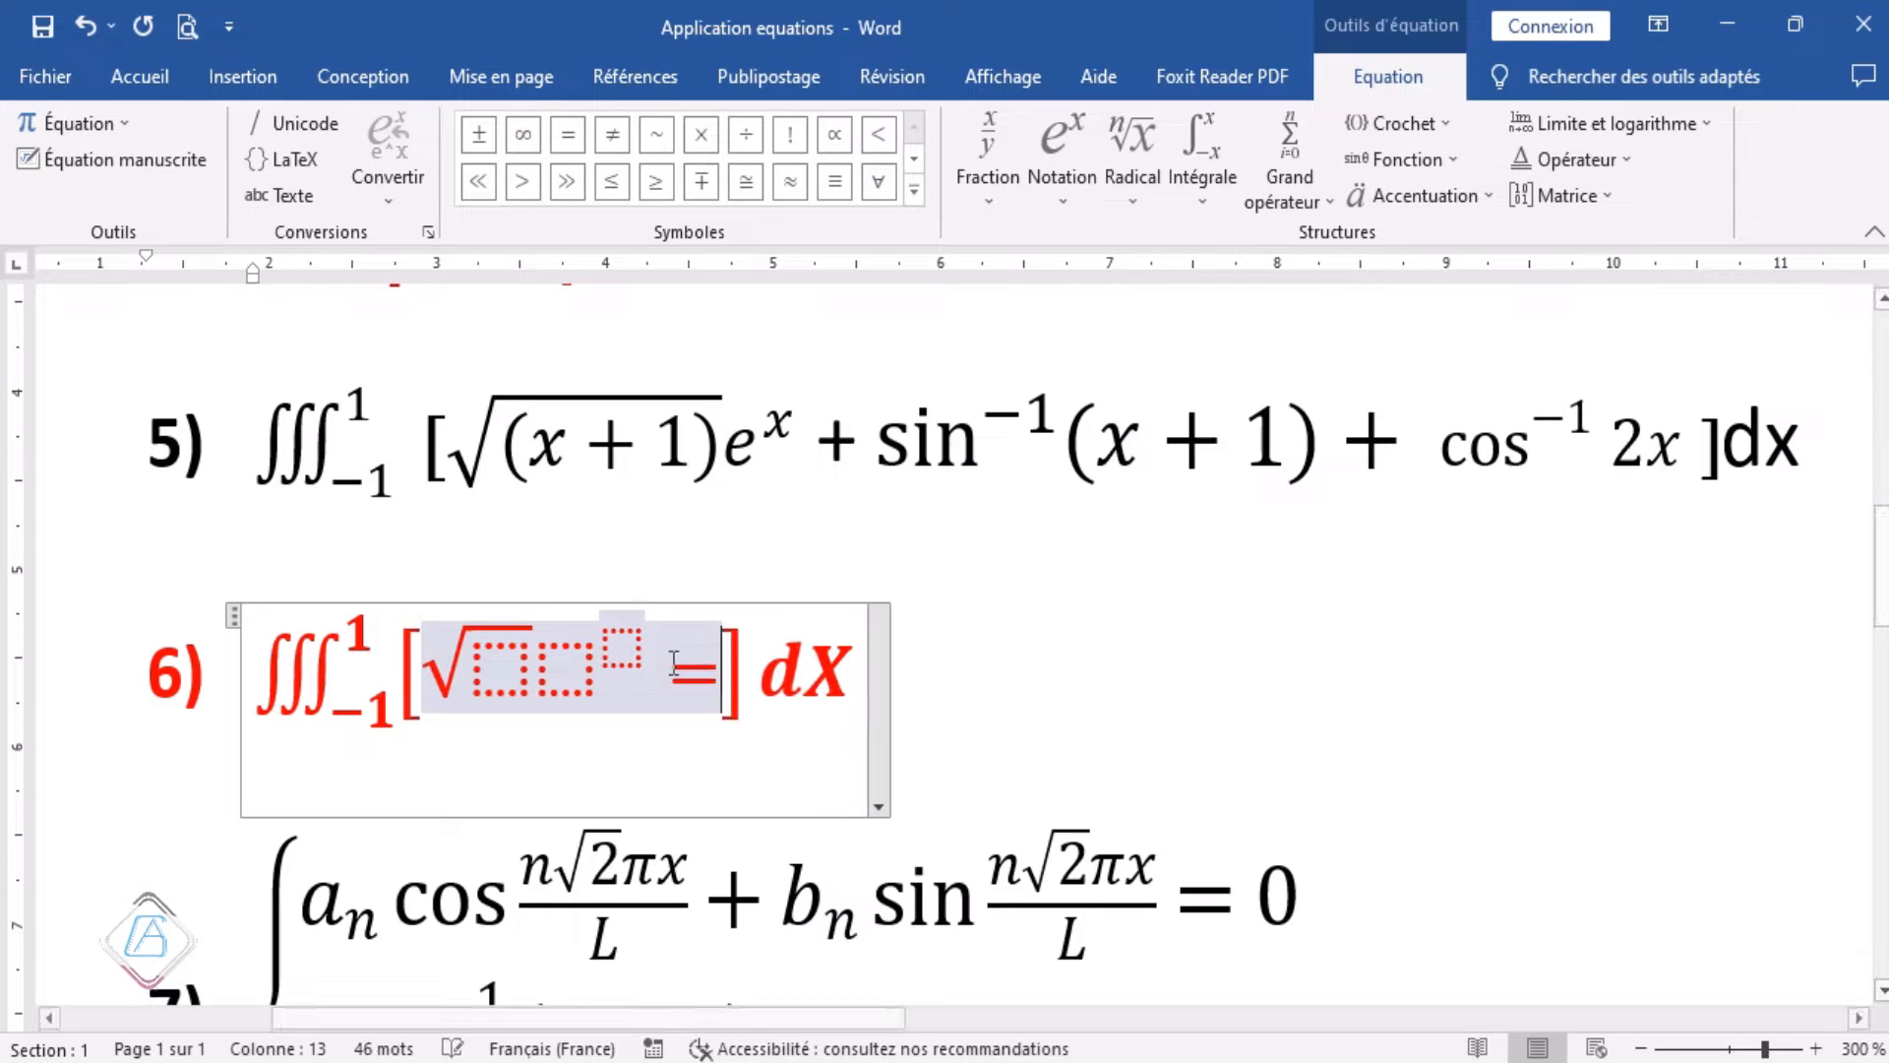
key("BackSpace")
key("BackSpace")
type("+")
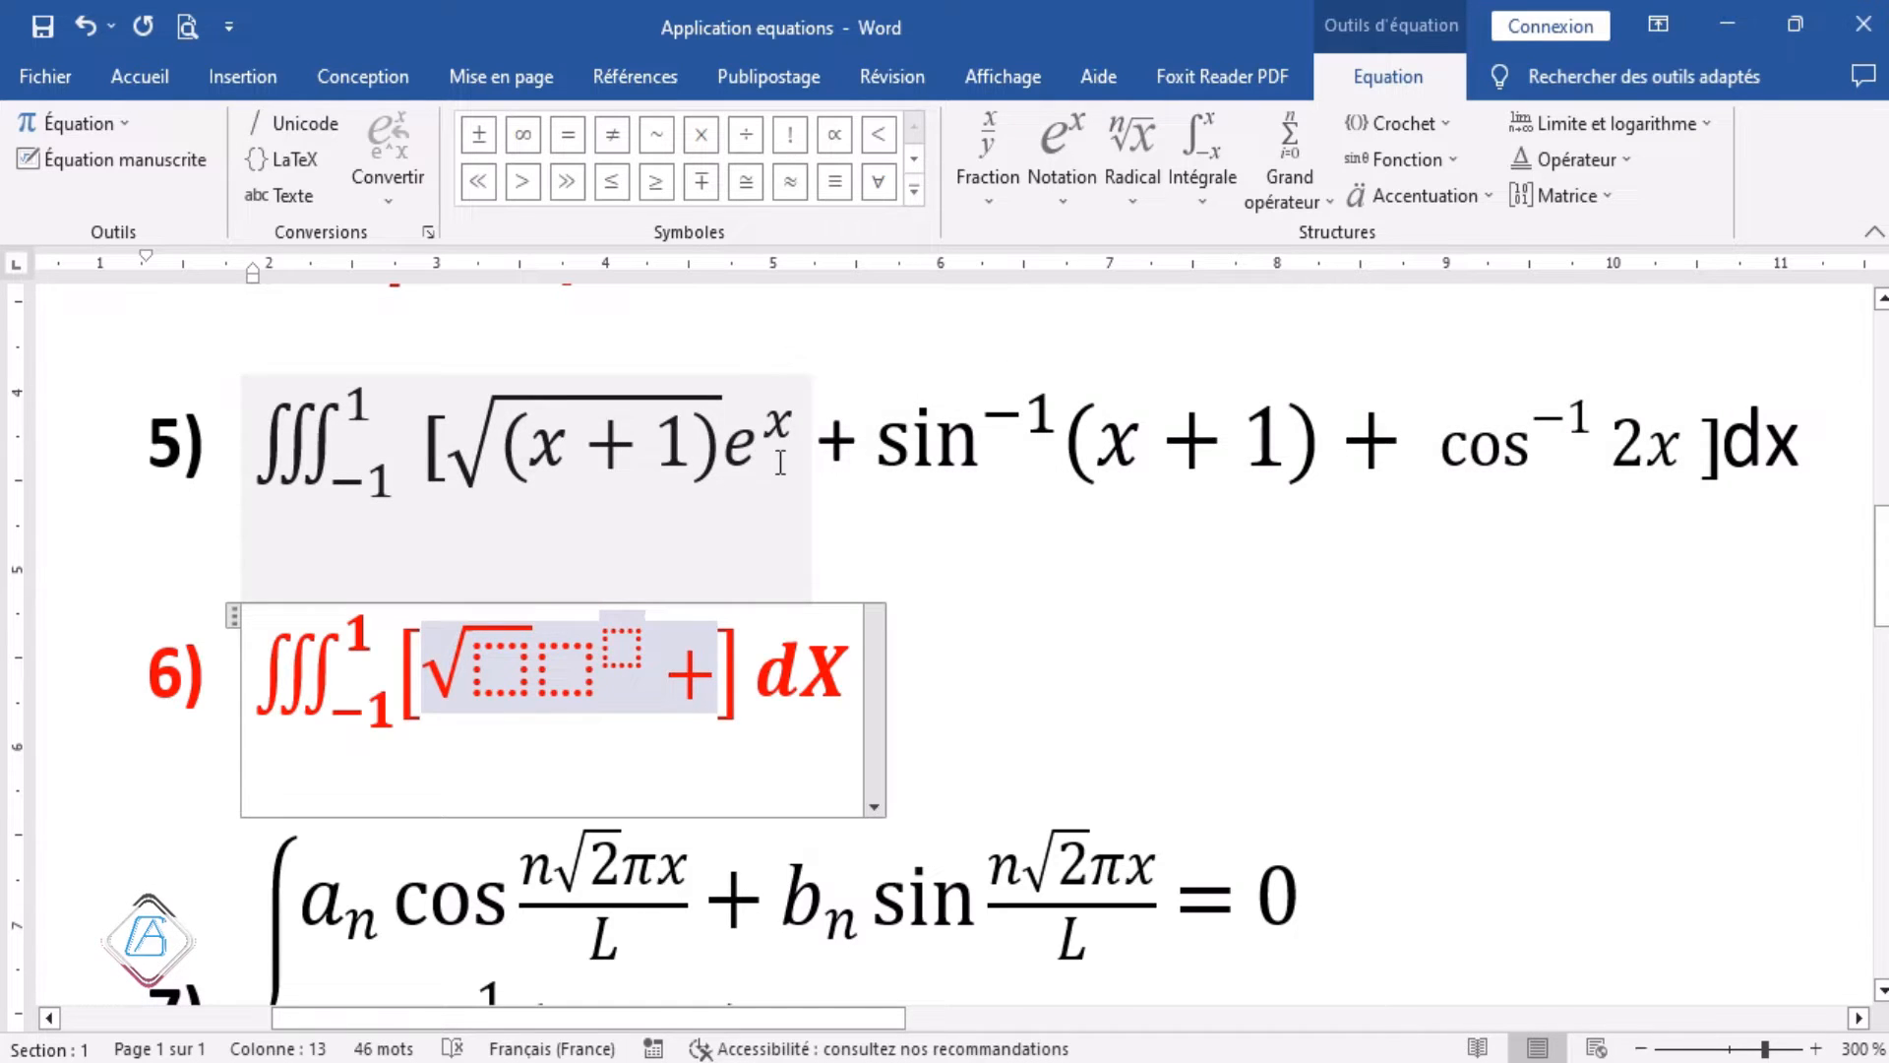
left_click(1067, 195)
left_click(1079, 331)
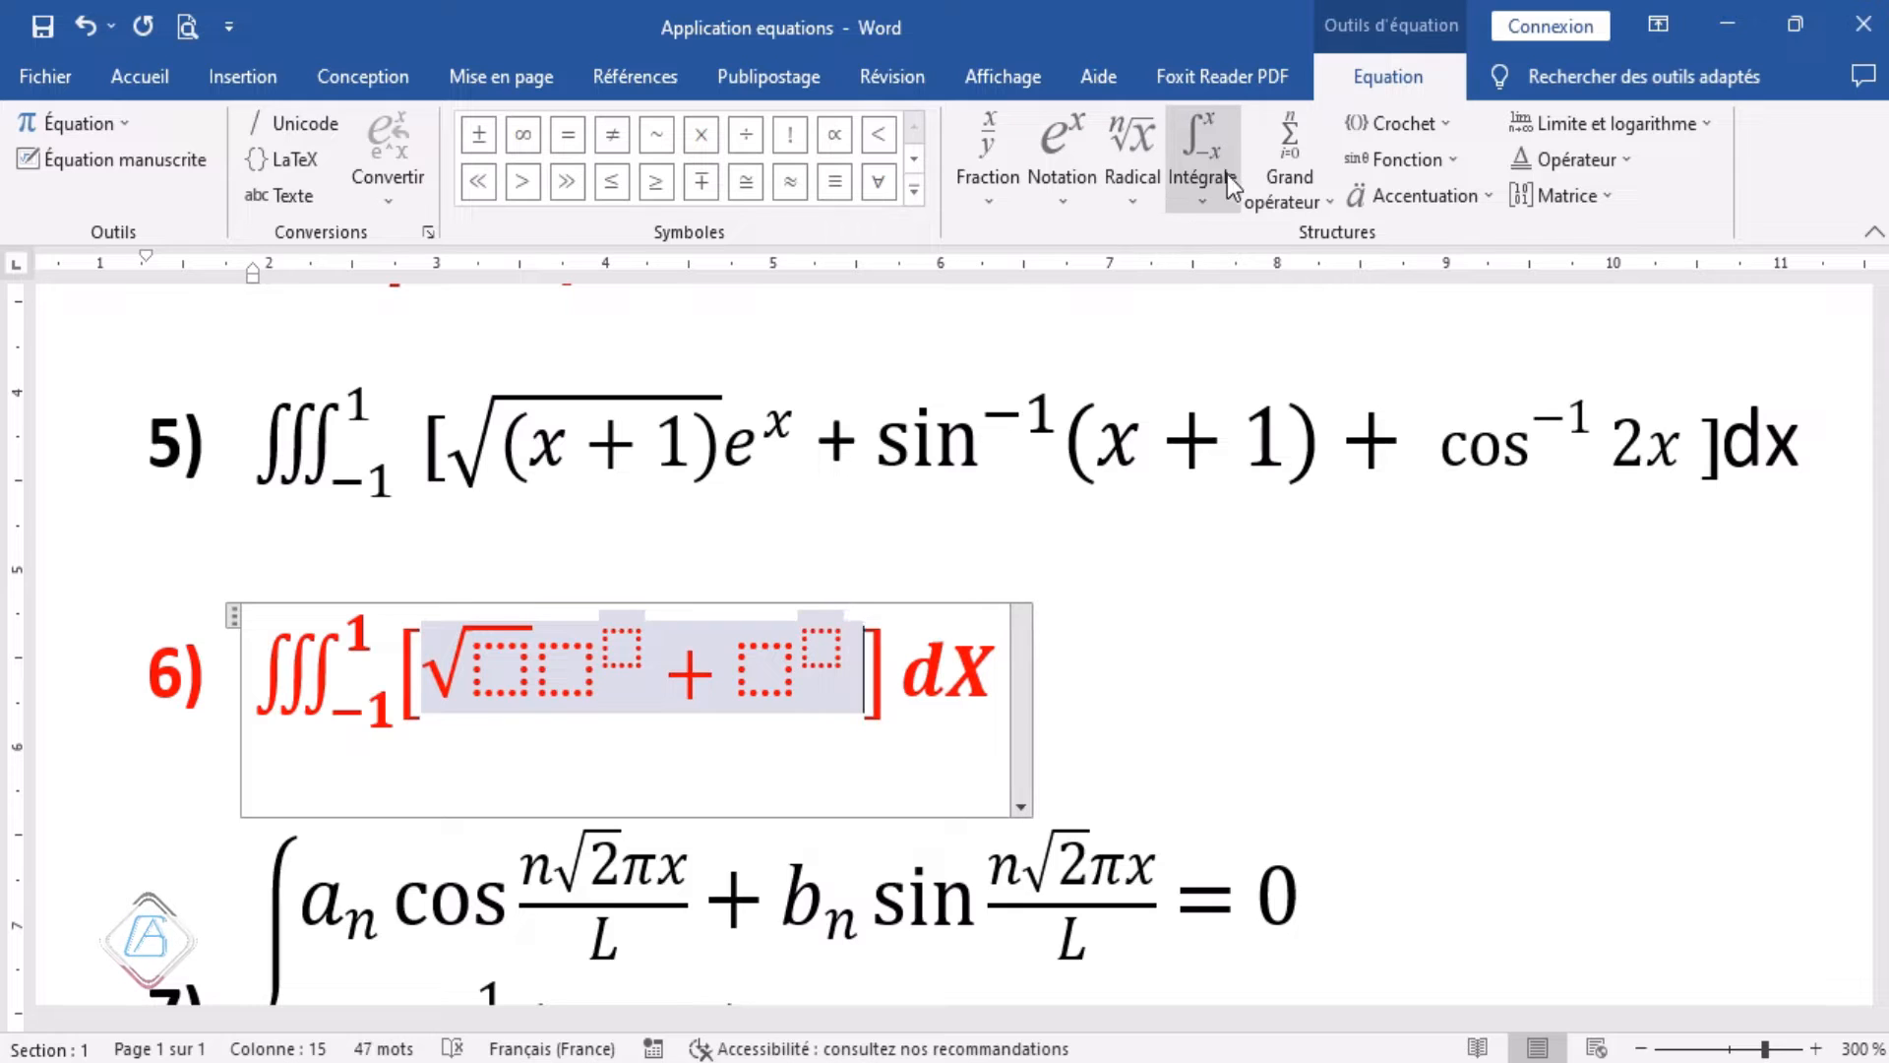
left_click(1442, 123)
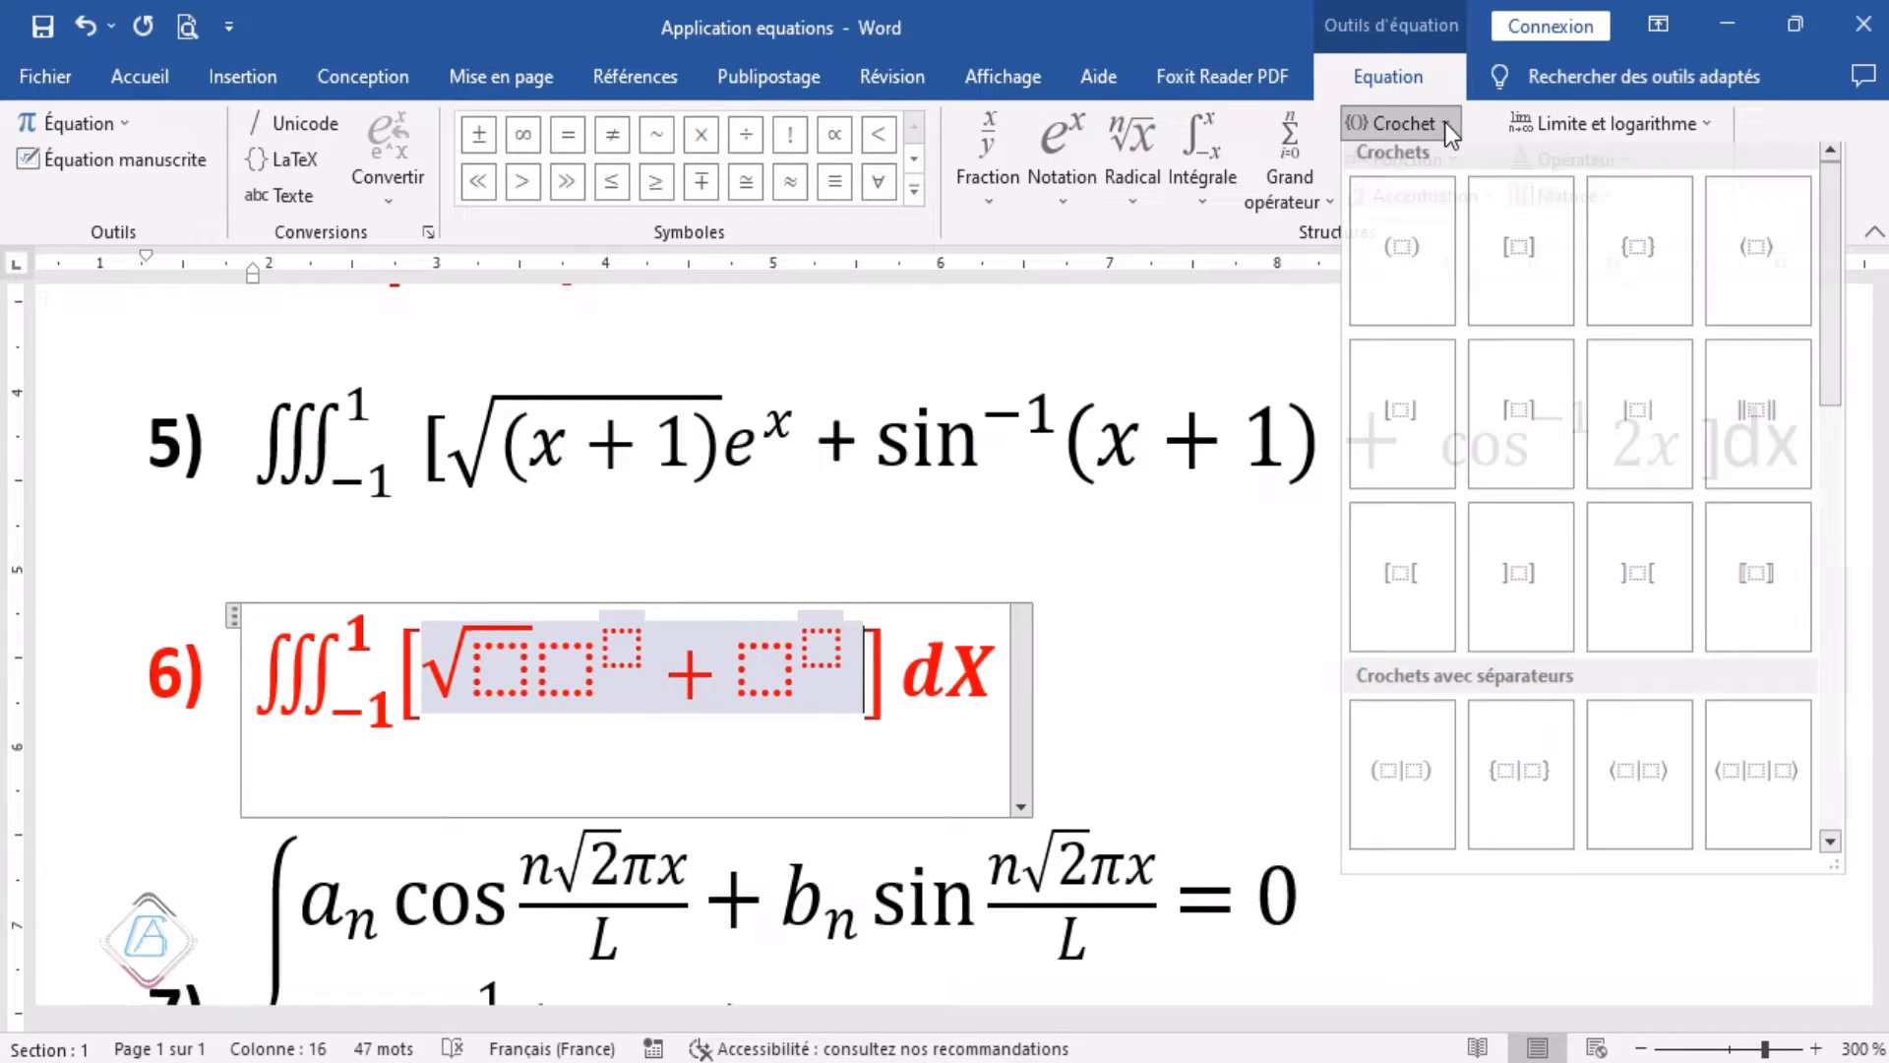
left_click(1401, 257)
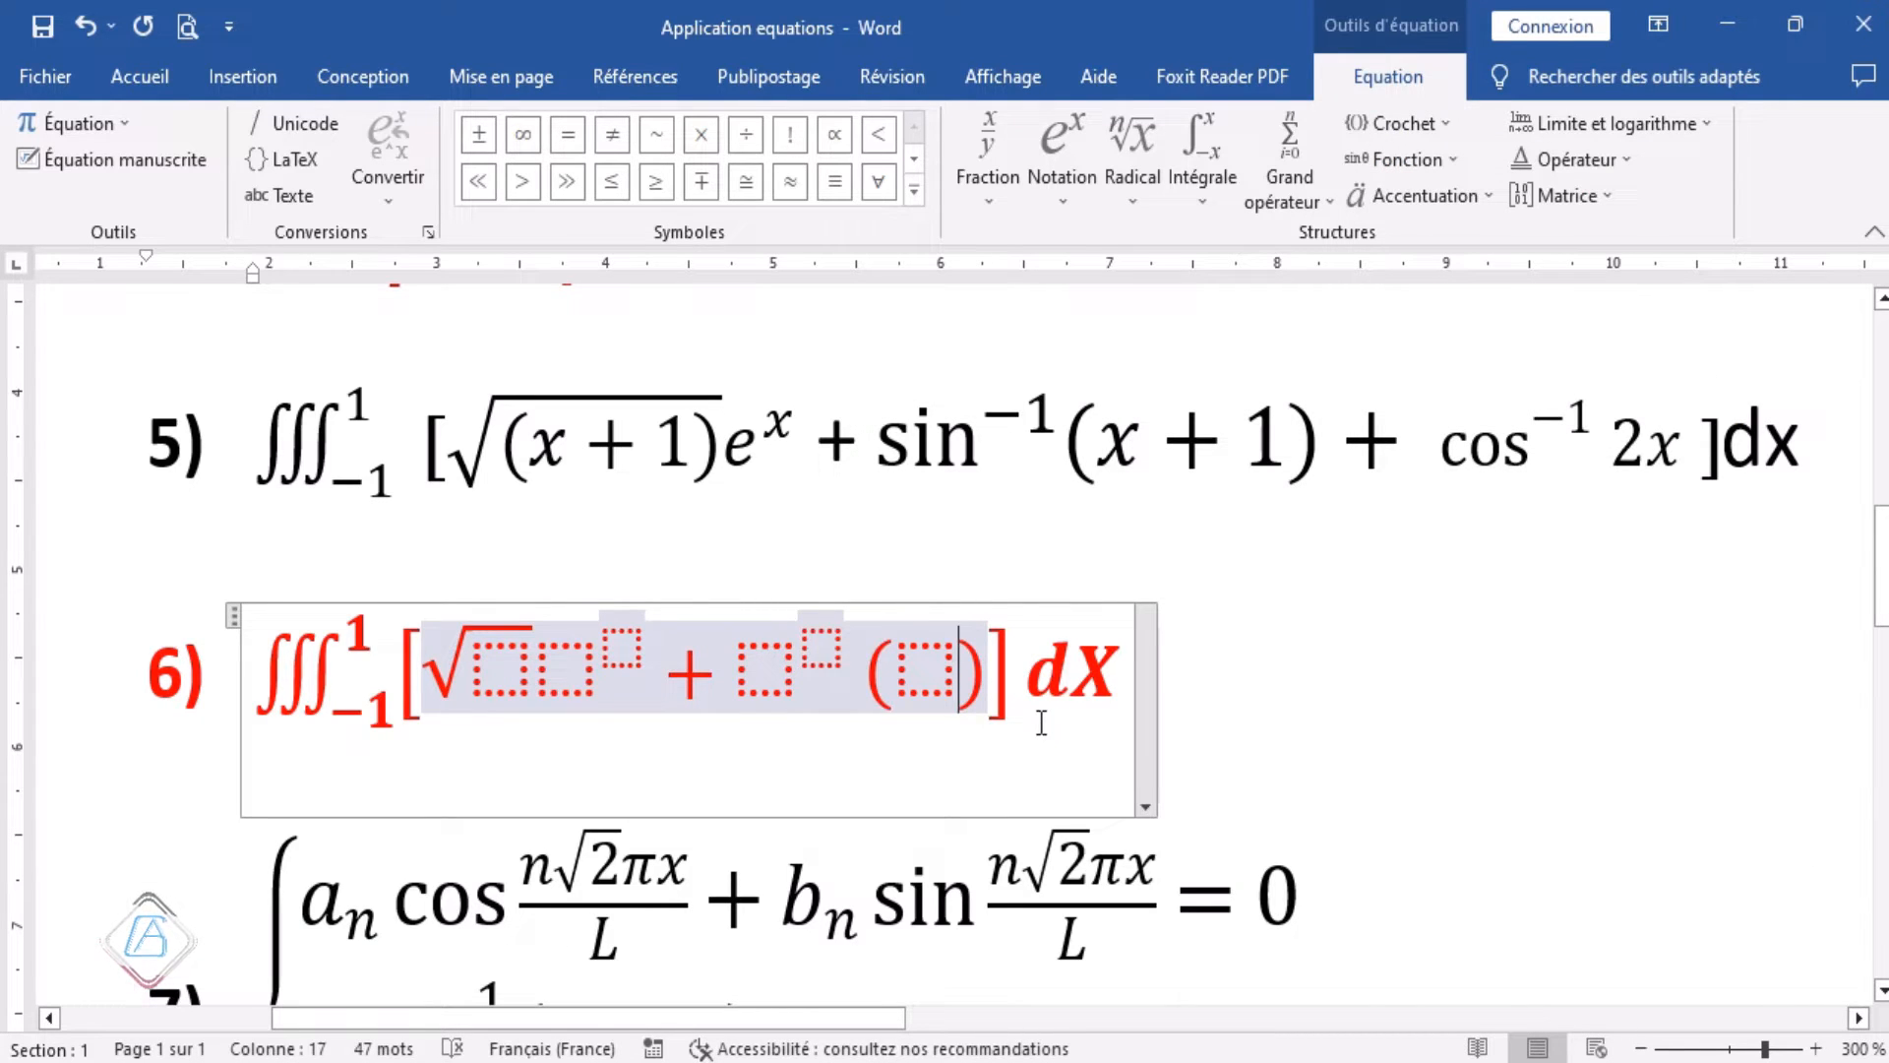
Add a second plus sign inside the item 6 brackets and paste a copy of the superscript-and-parentheses term after it.
key("Right")
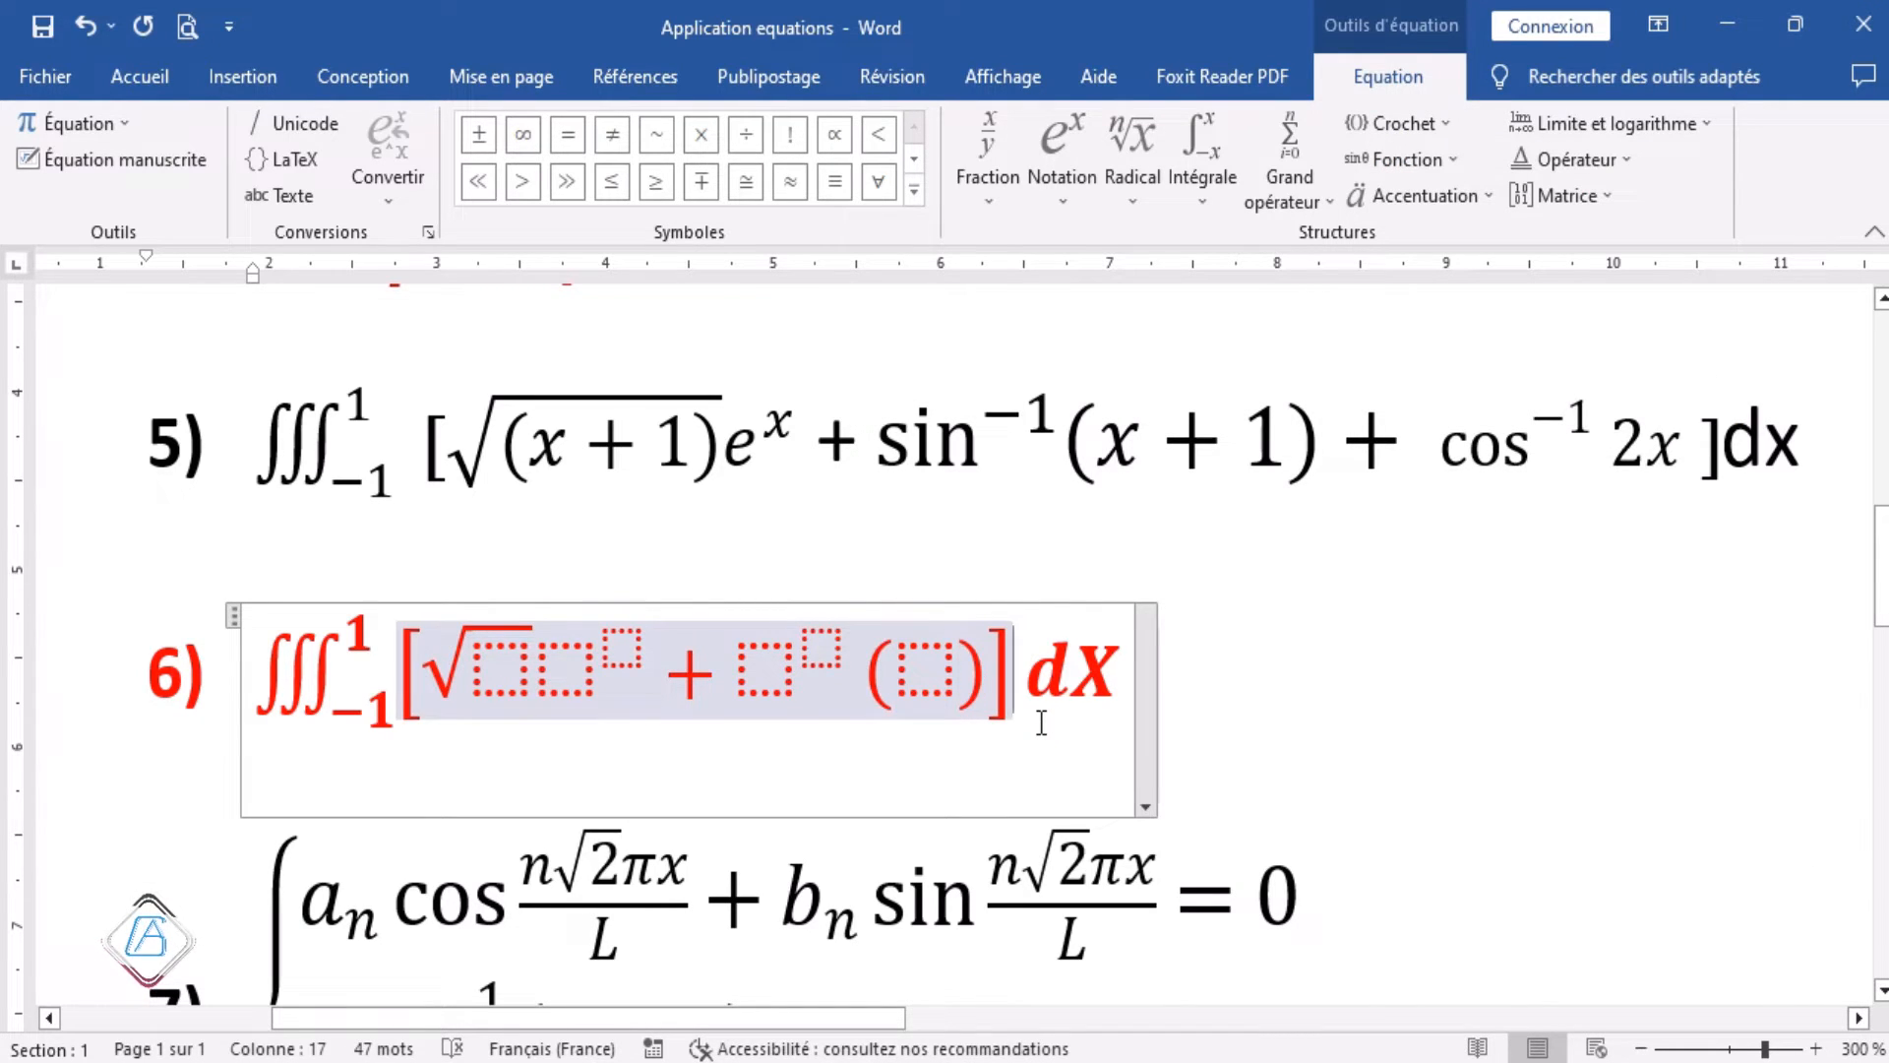
left_click(995, 669)
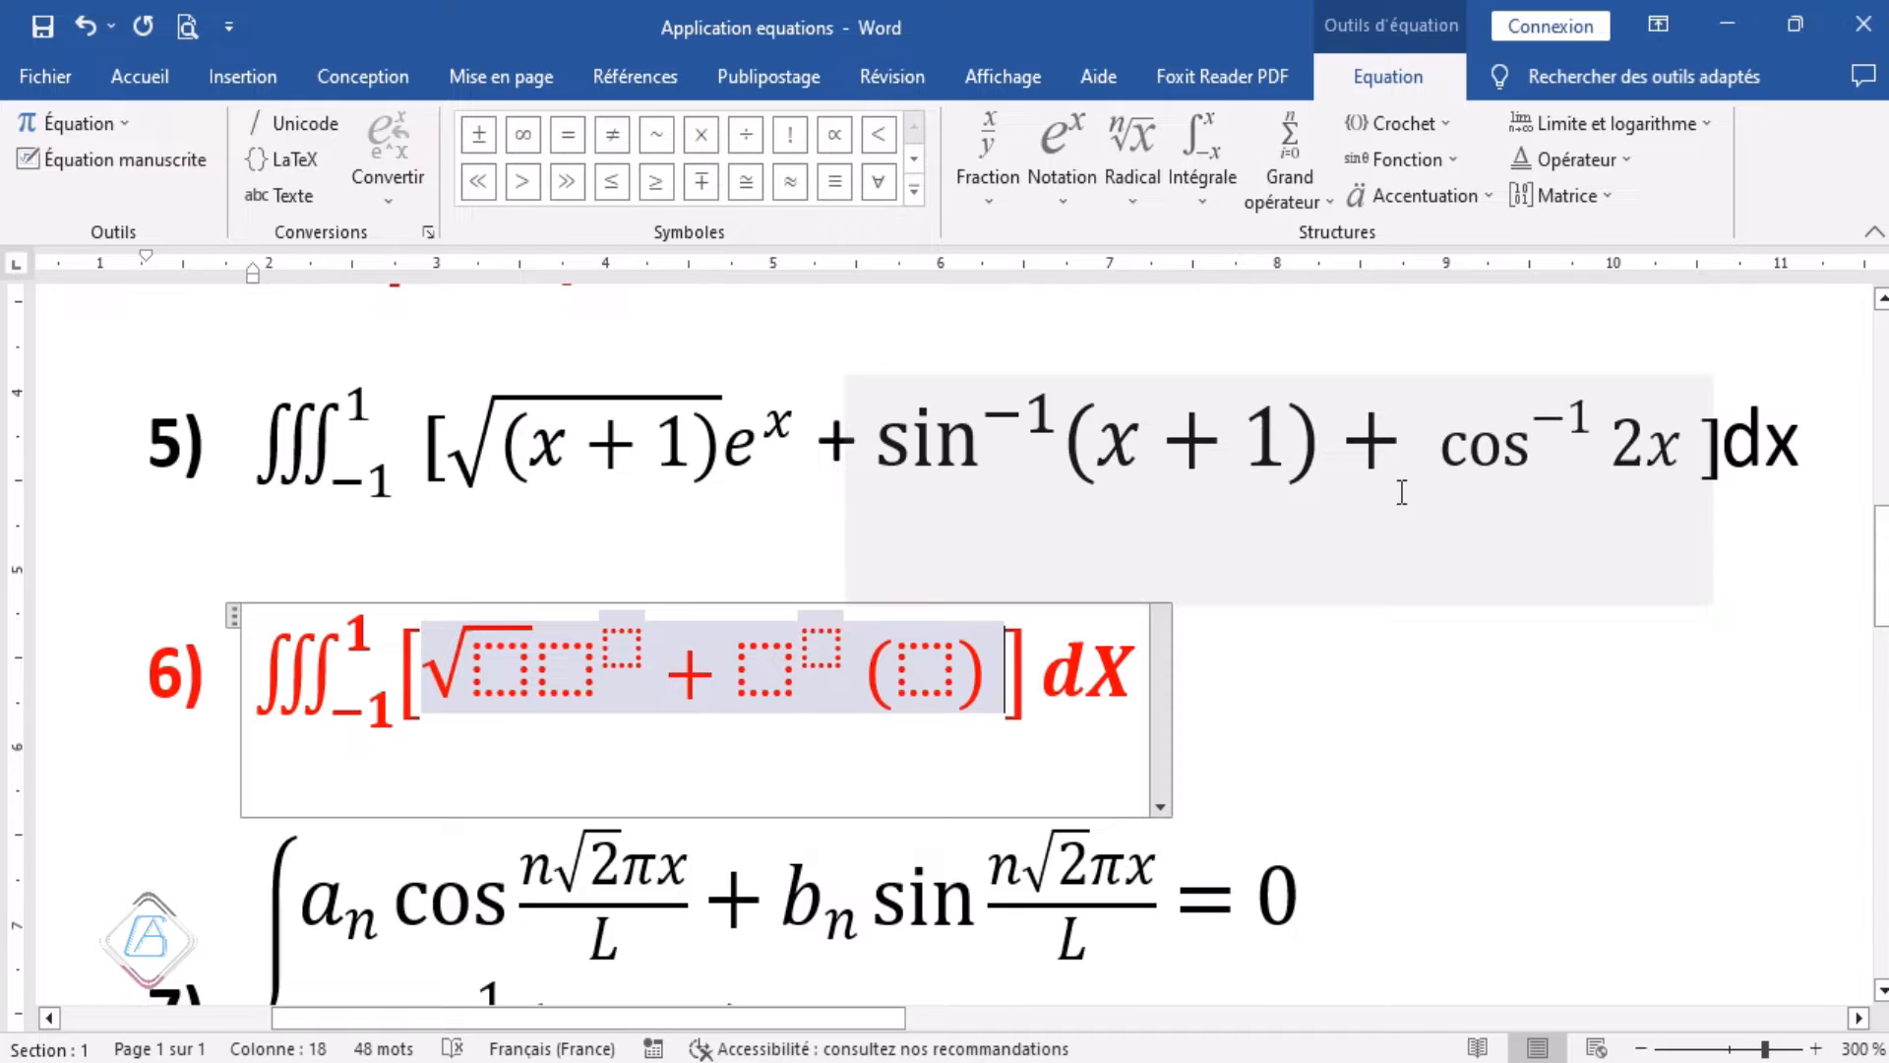
type("+")
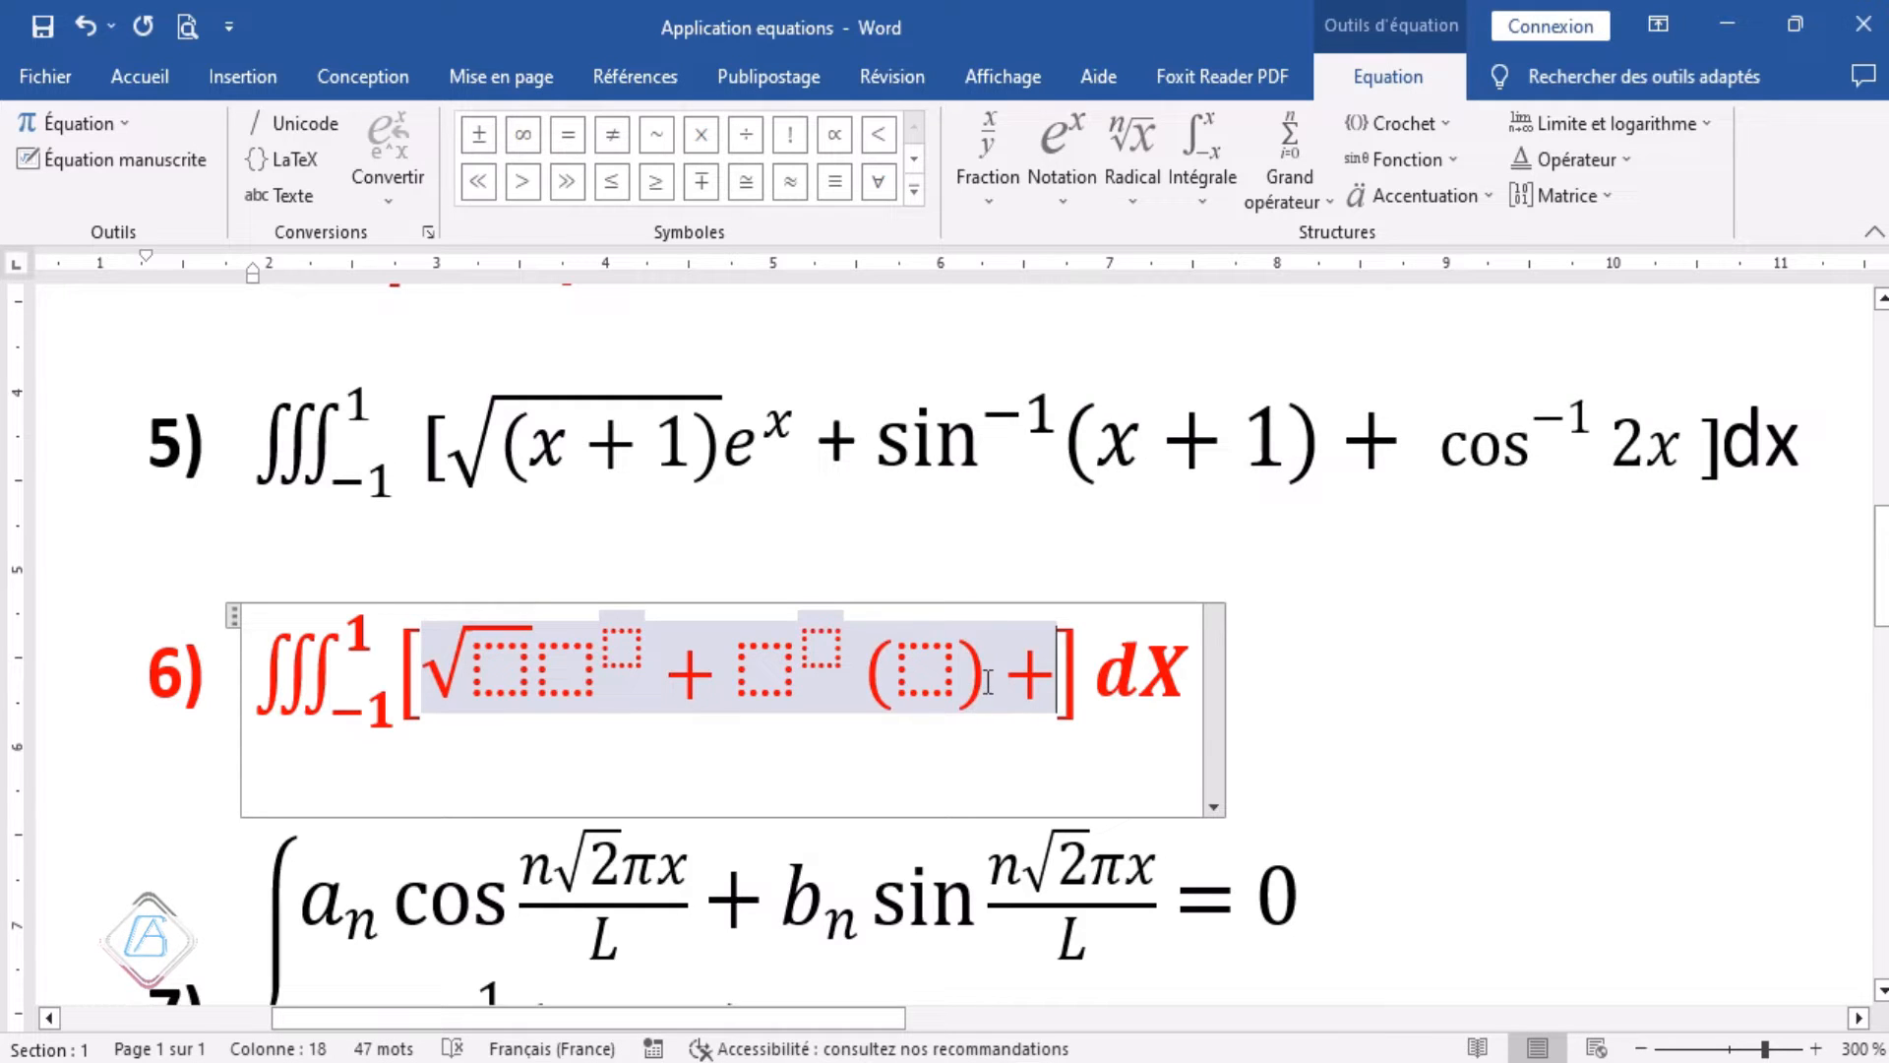
left_click_drag(993, 695, 789, 667)
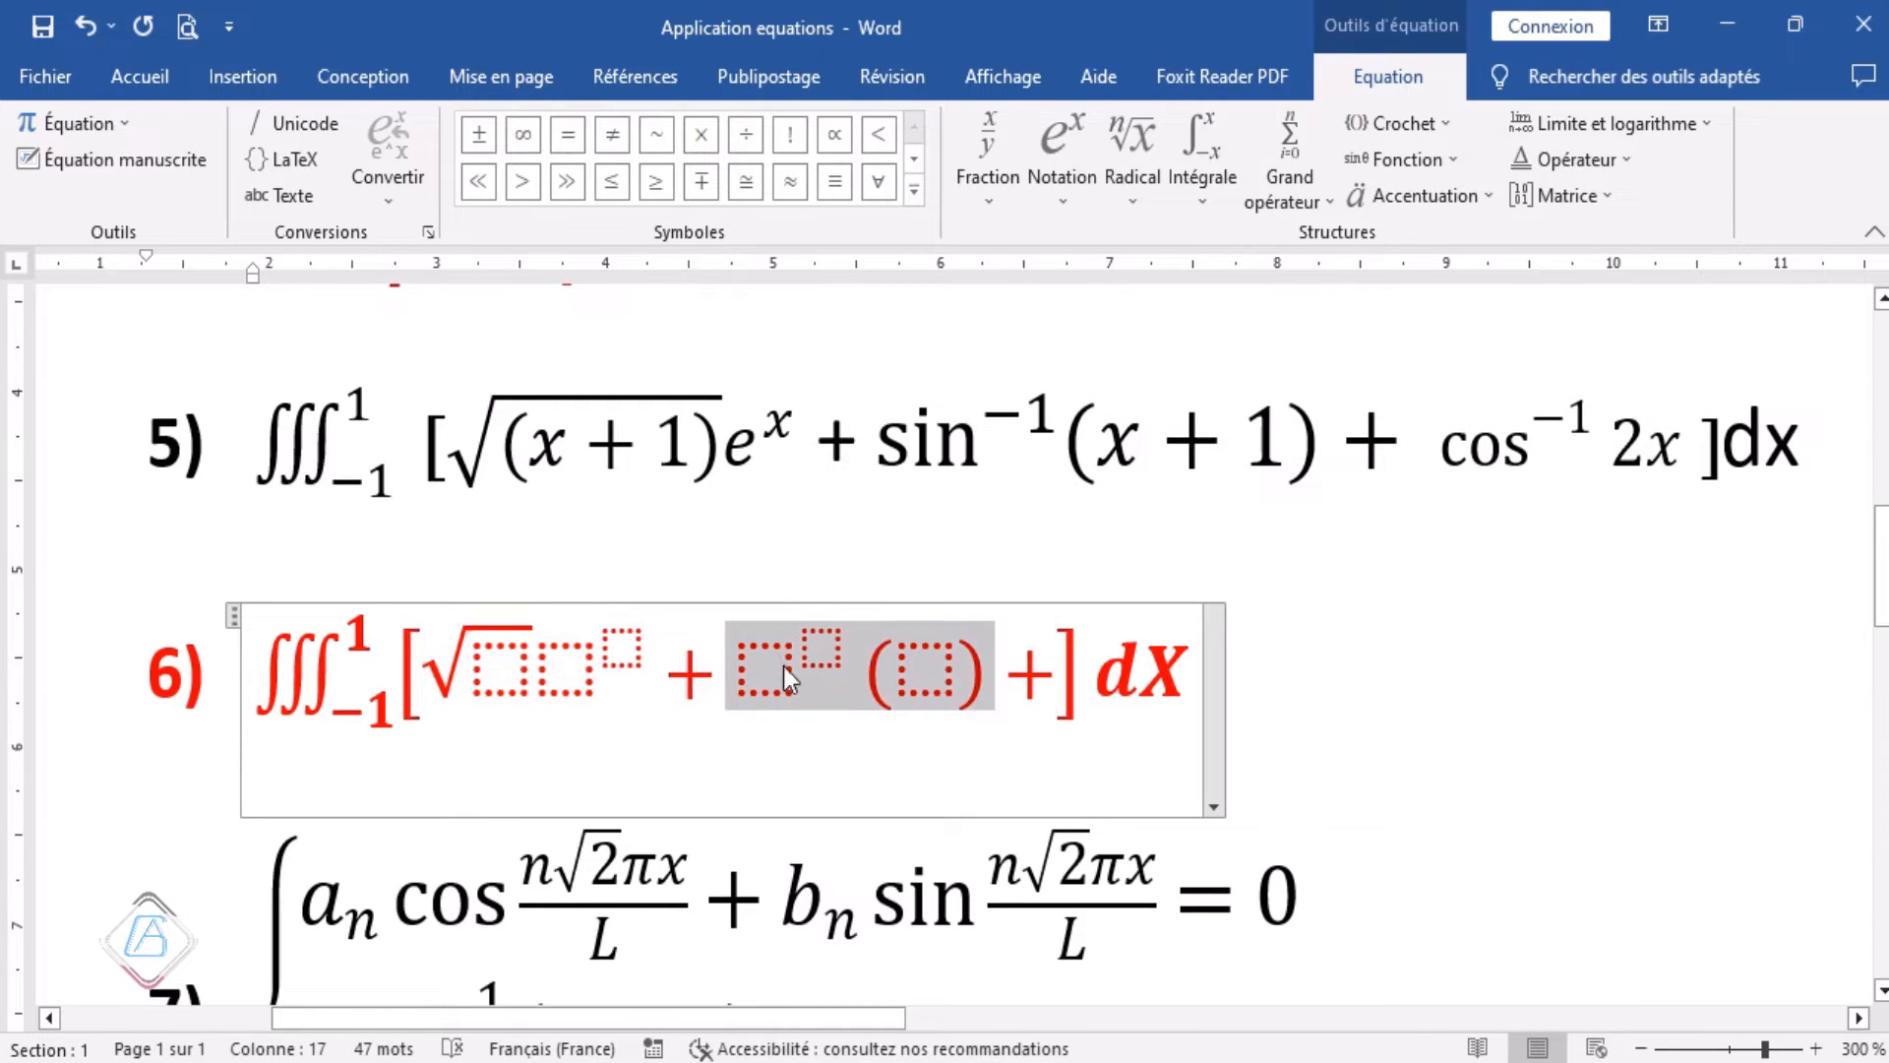
left_click(1055, 674)
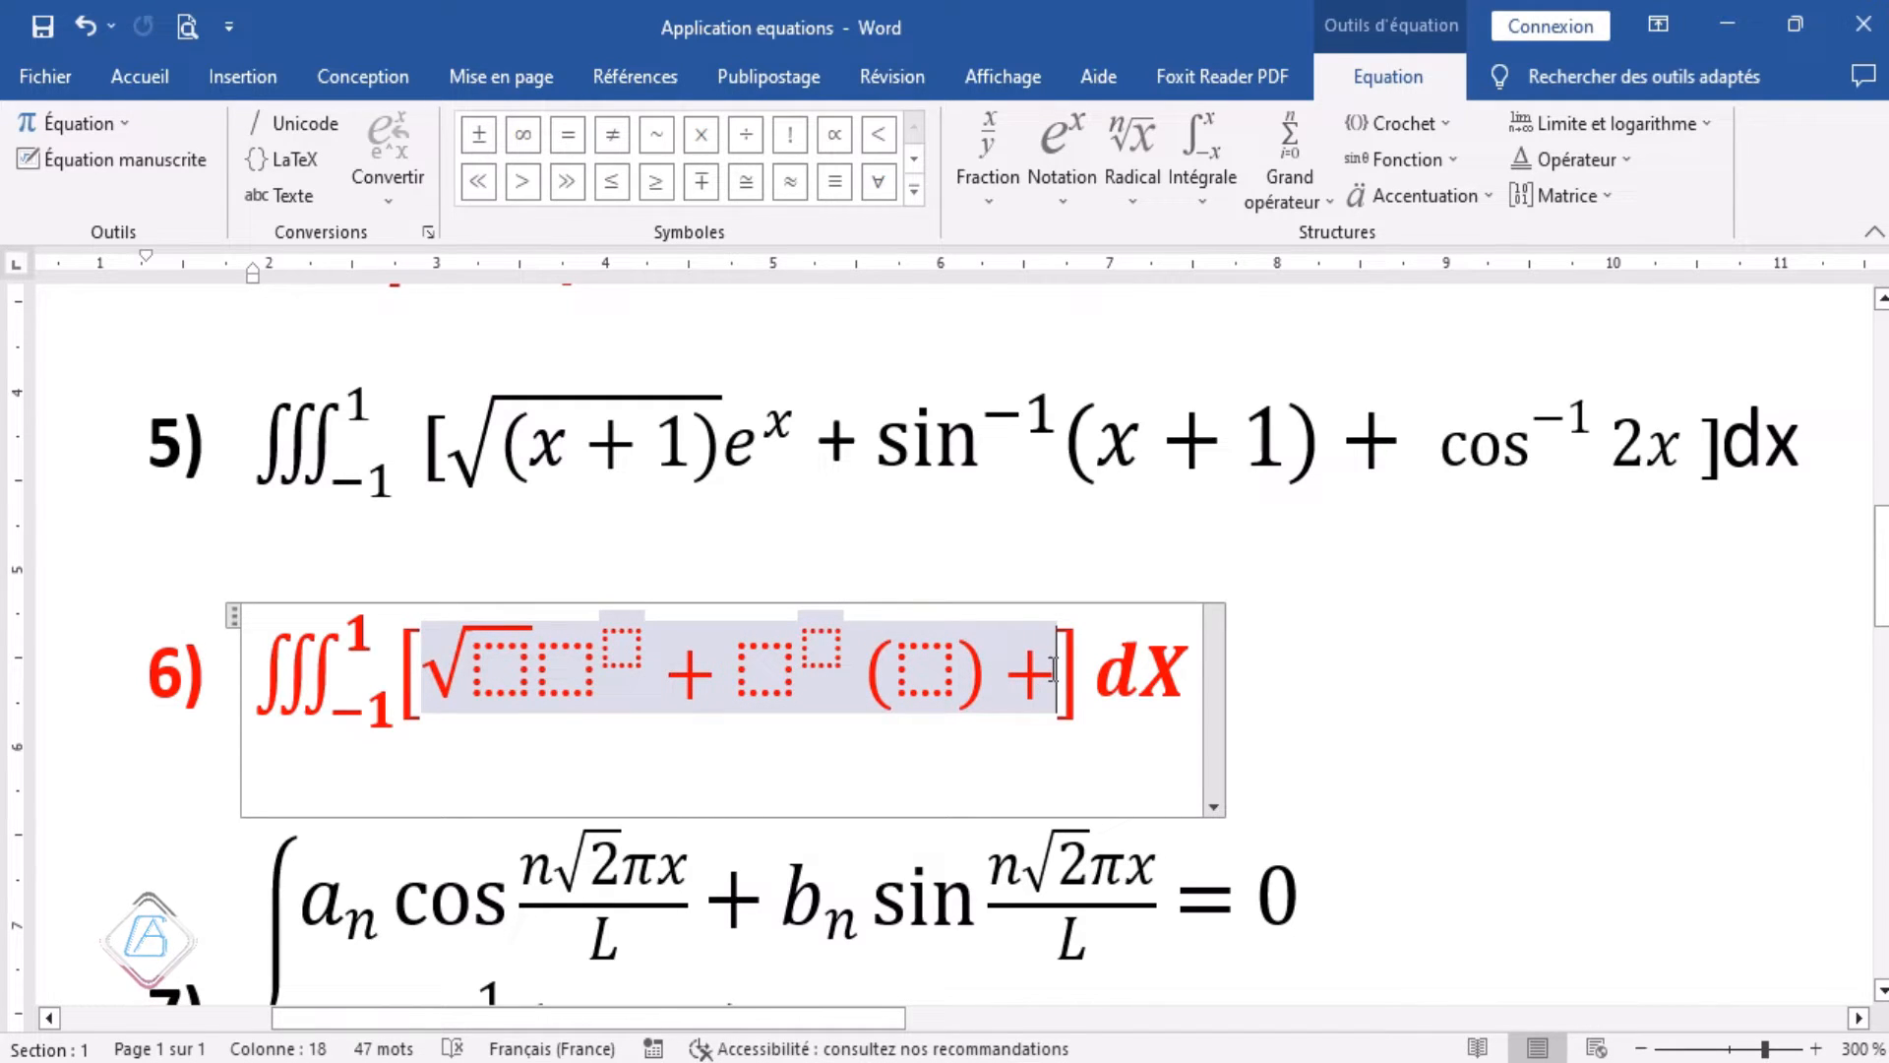
left_click(1015, 681)
left_click(1061, 674)
key("ctrl+v")
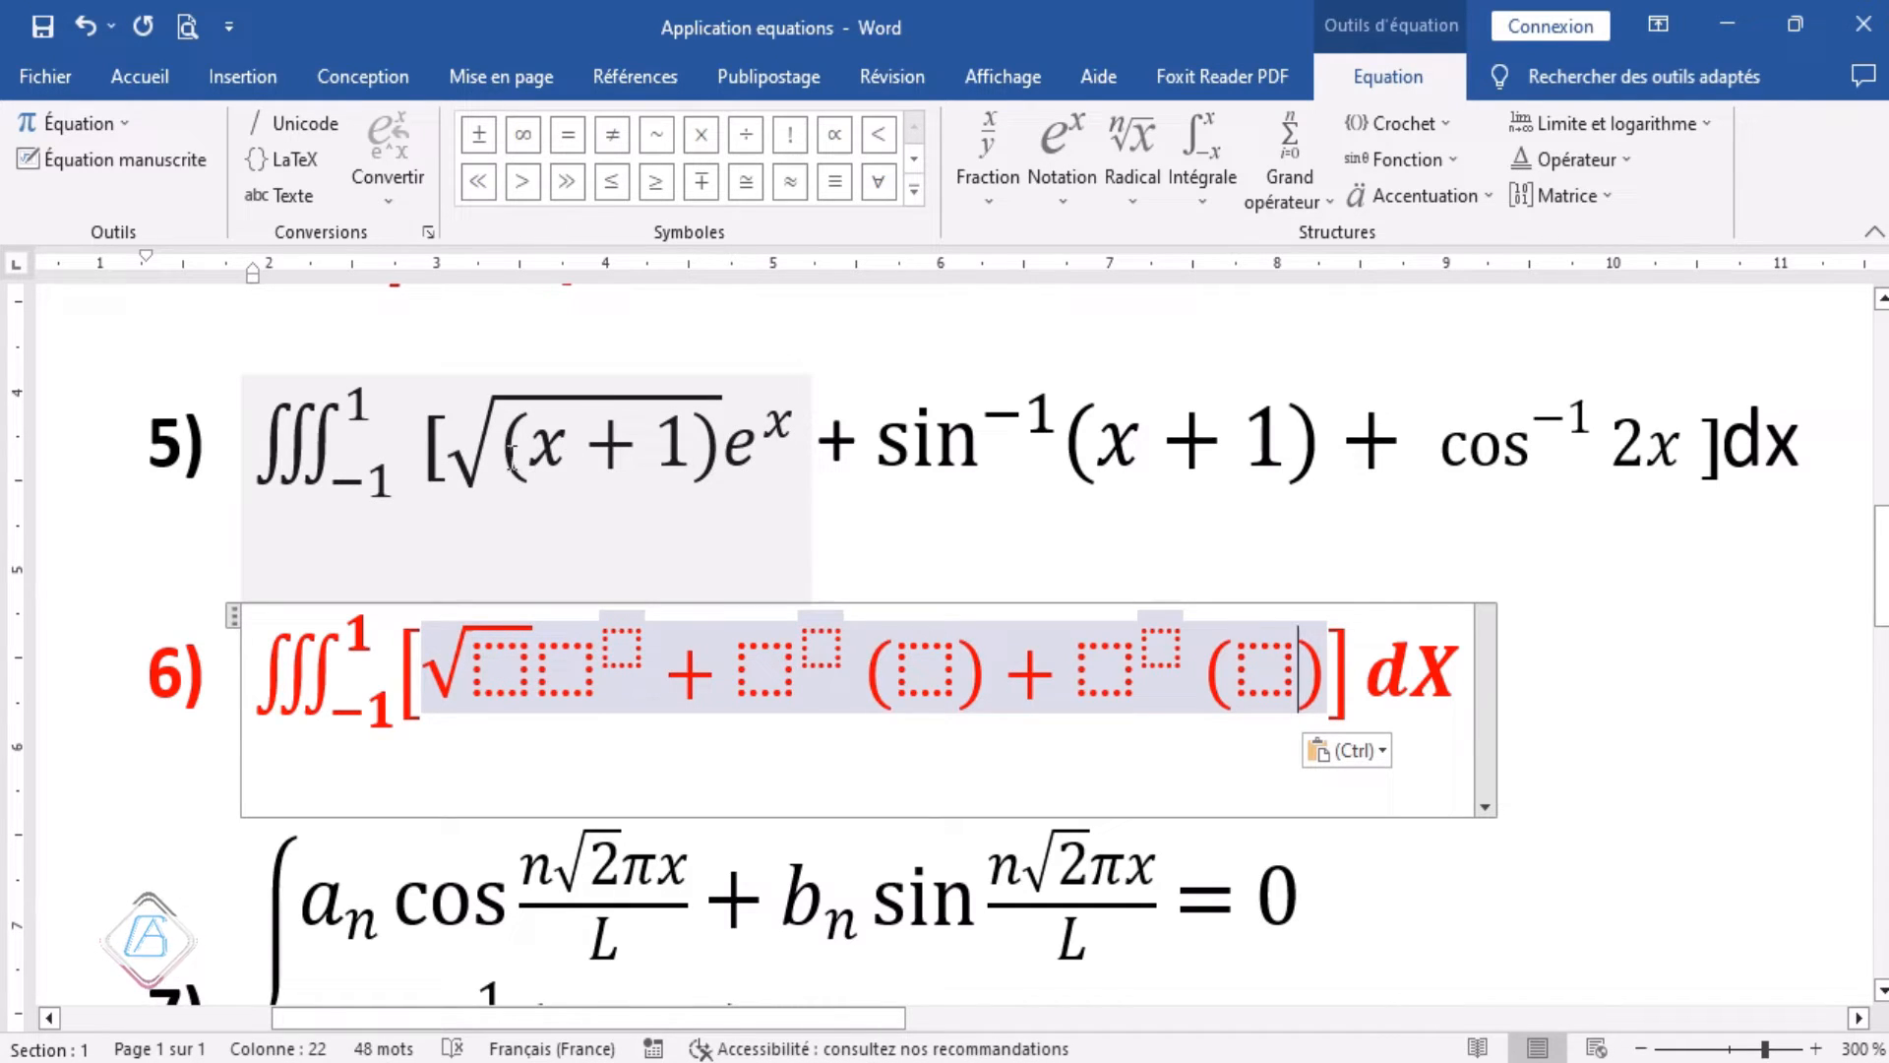
Insert parentheses under the item 6 square root and fill them with x + 1.
left_click(502, 669)
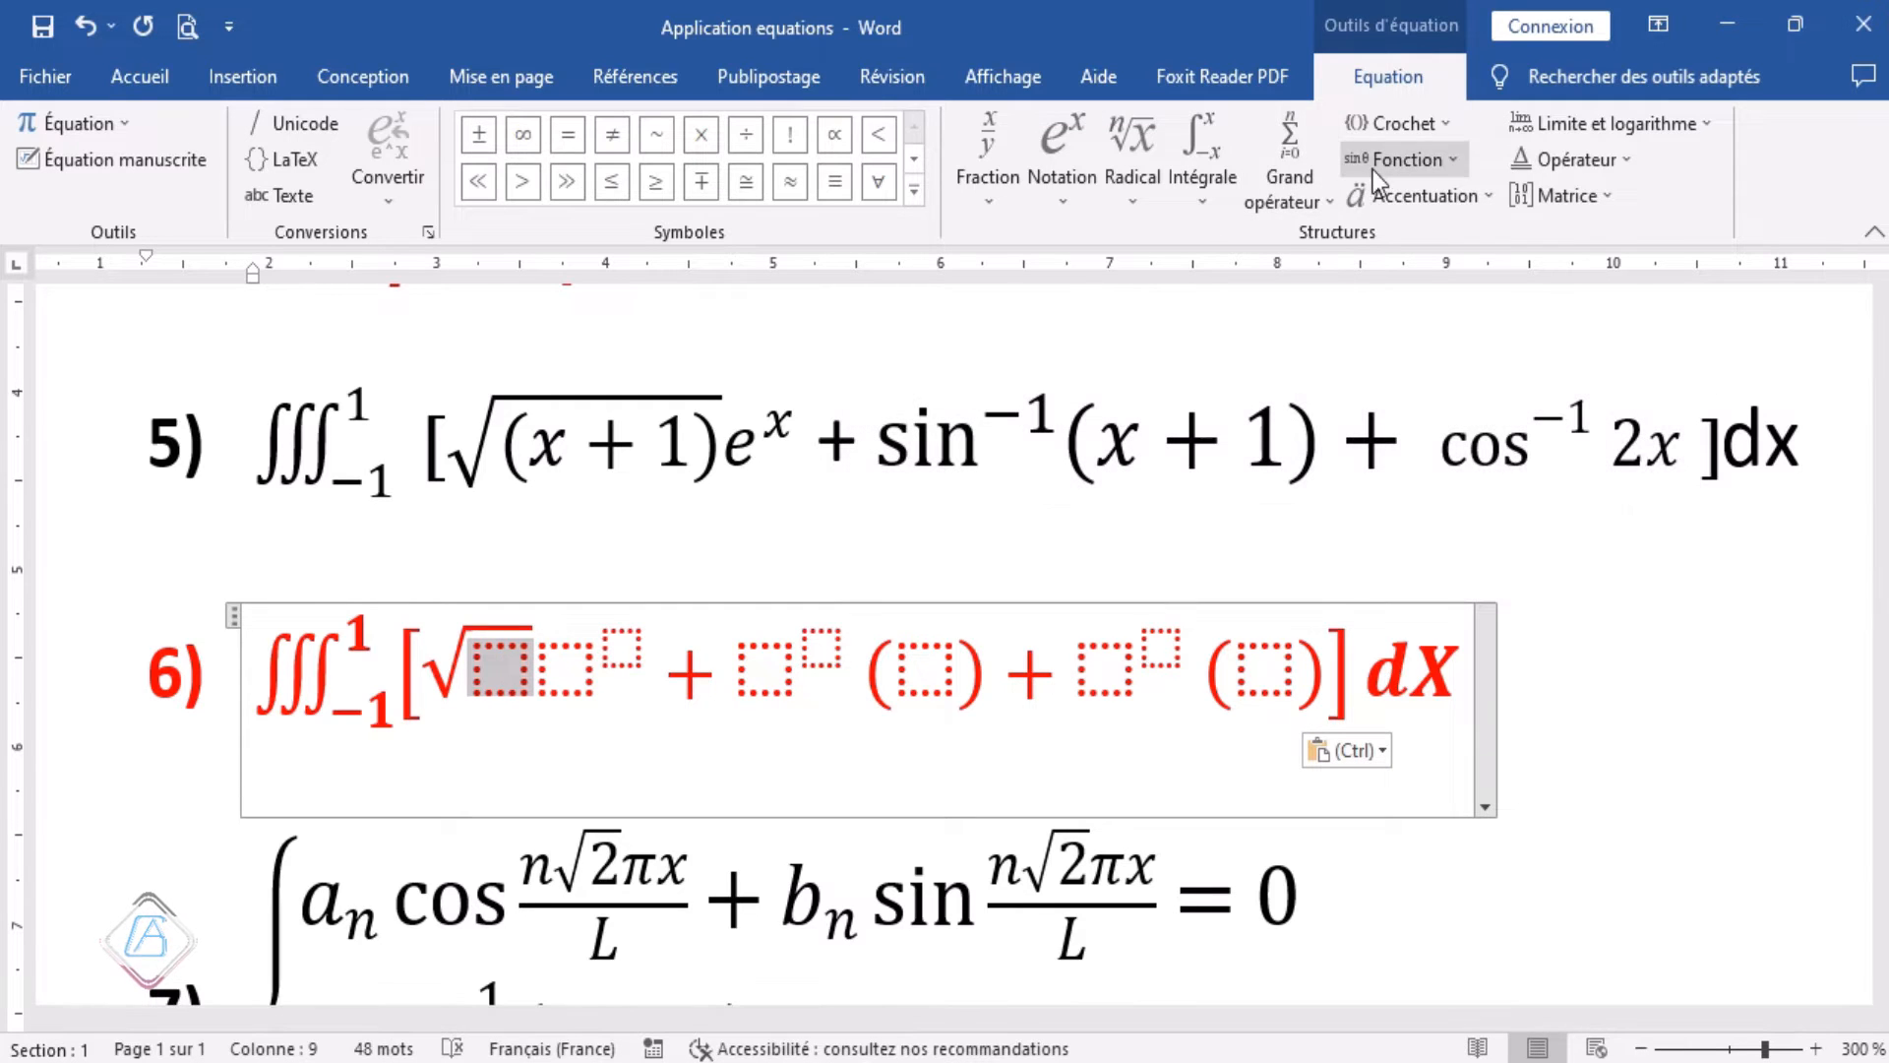
left_click(1447, 124)
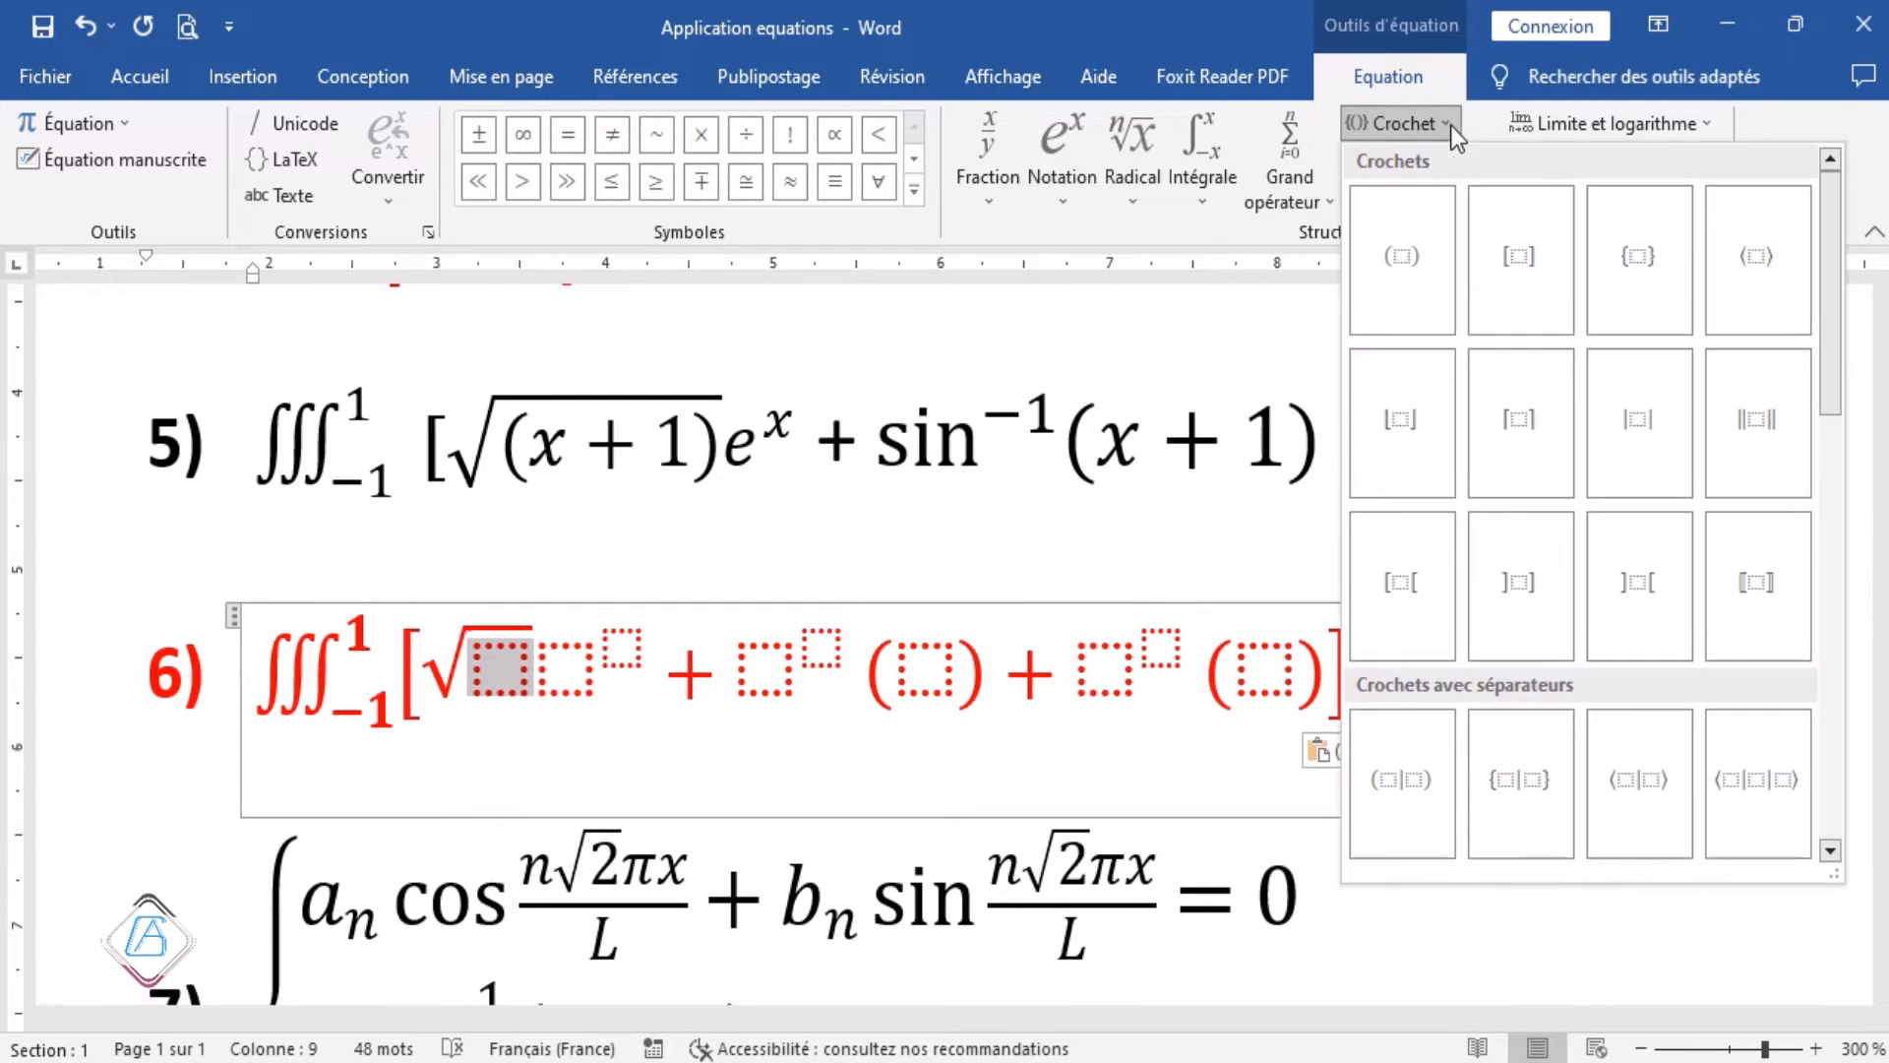
left_click(1409, 262)
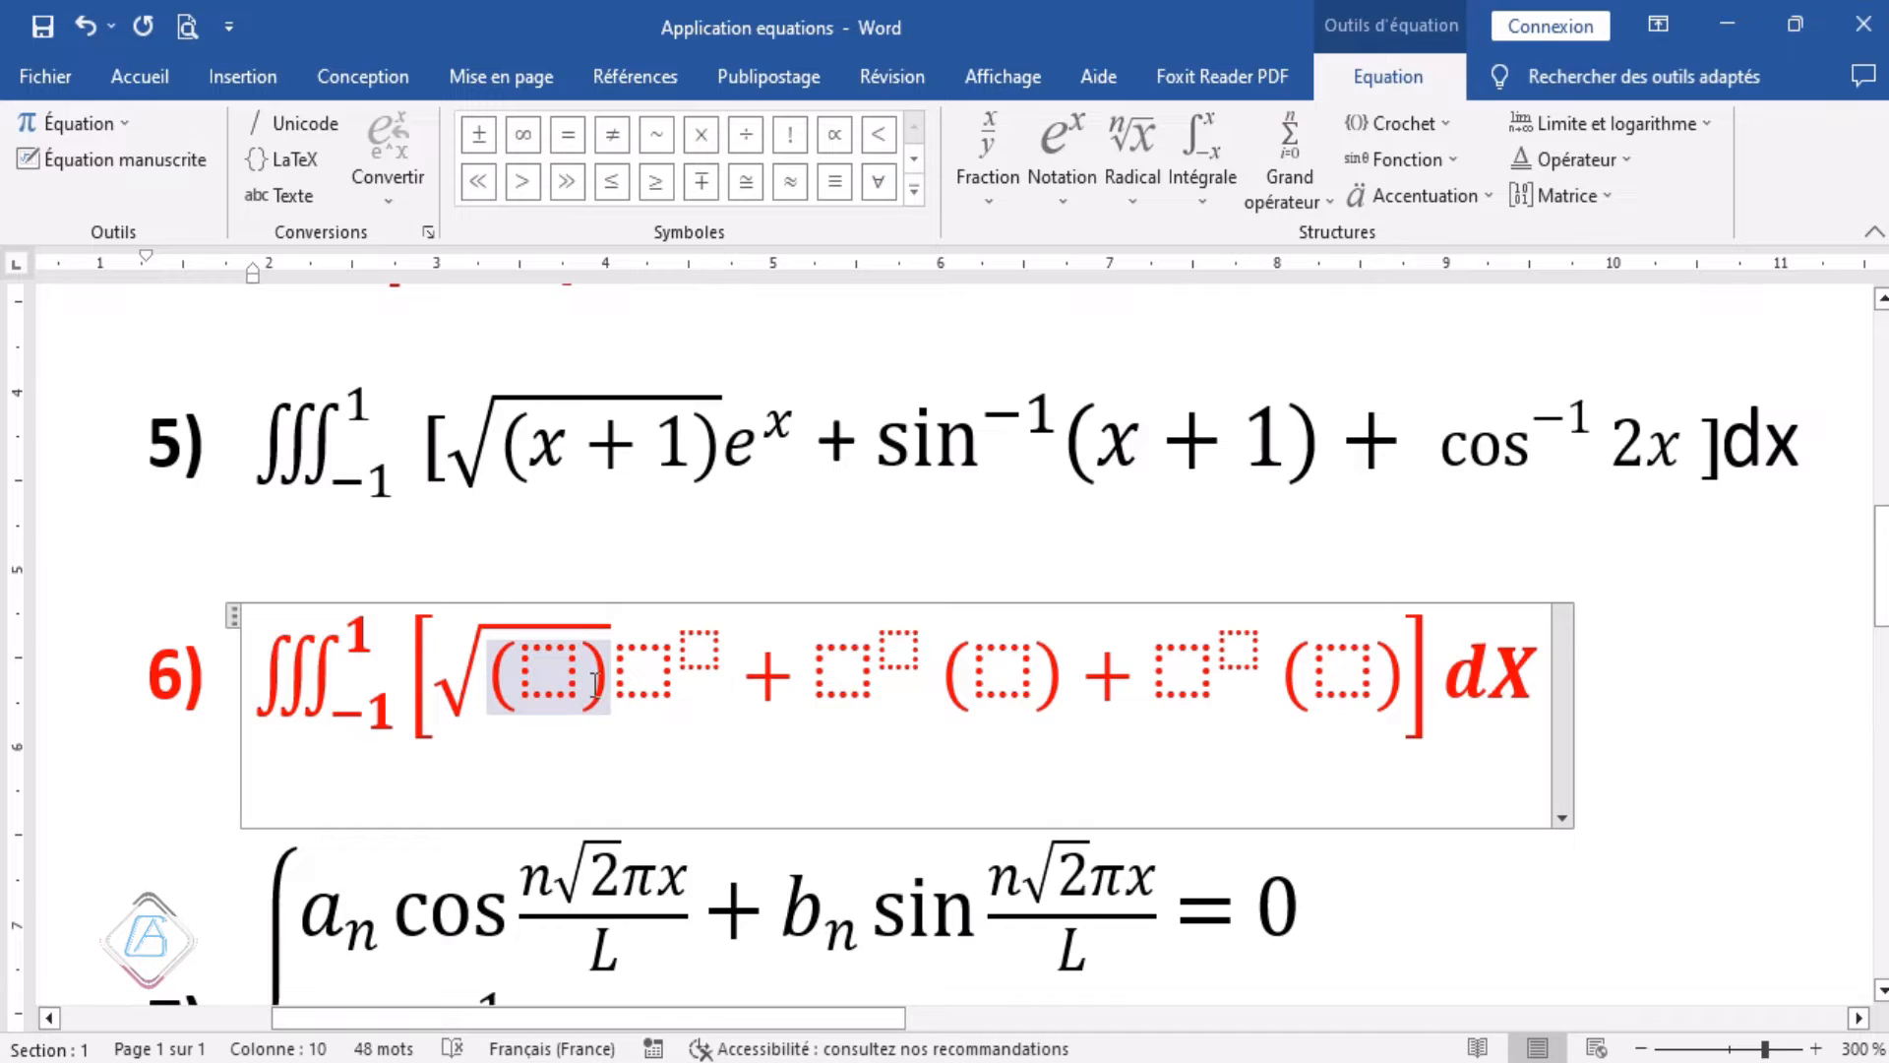
left_click(553, 670)
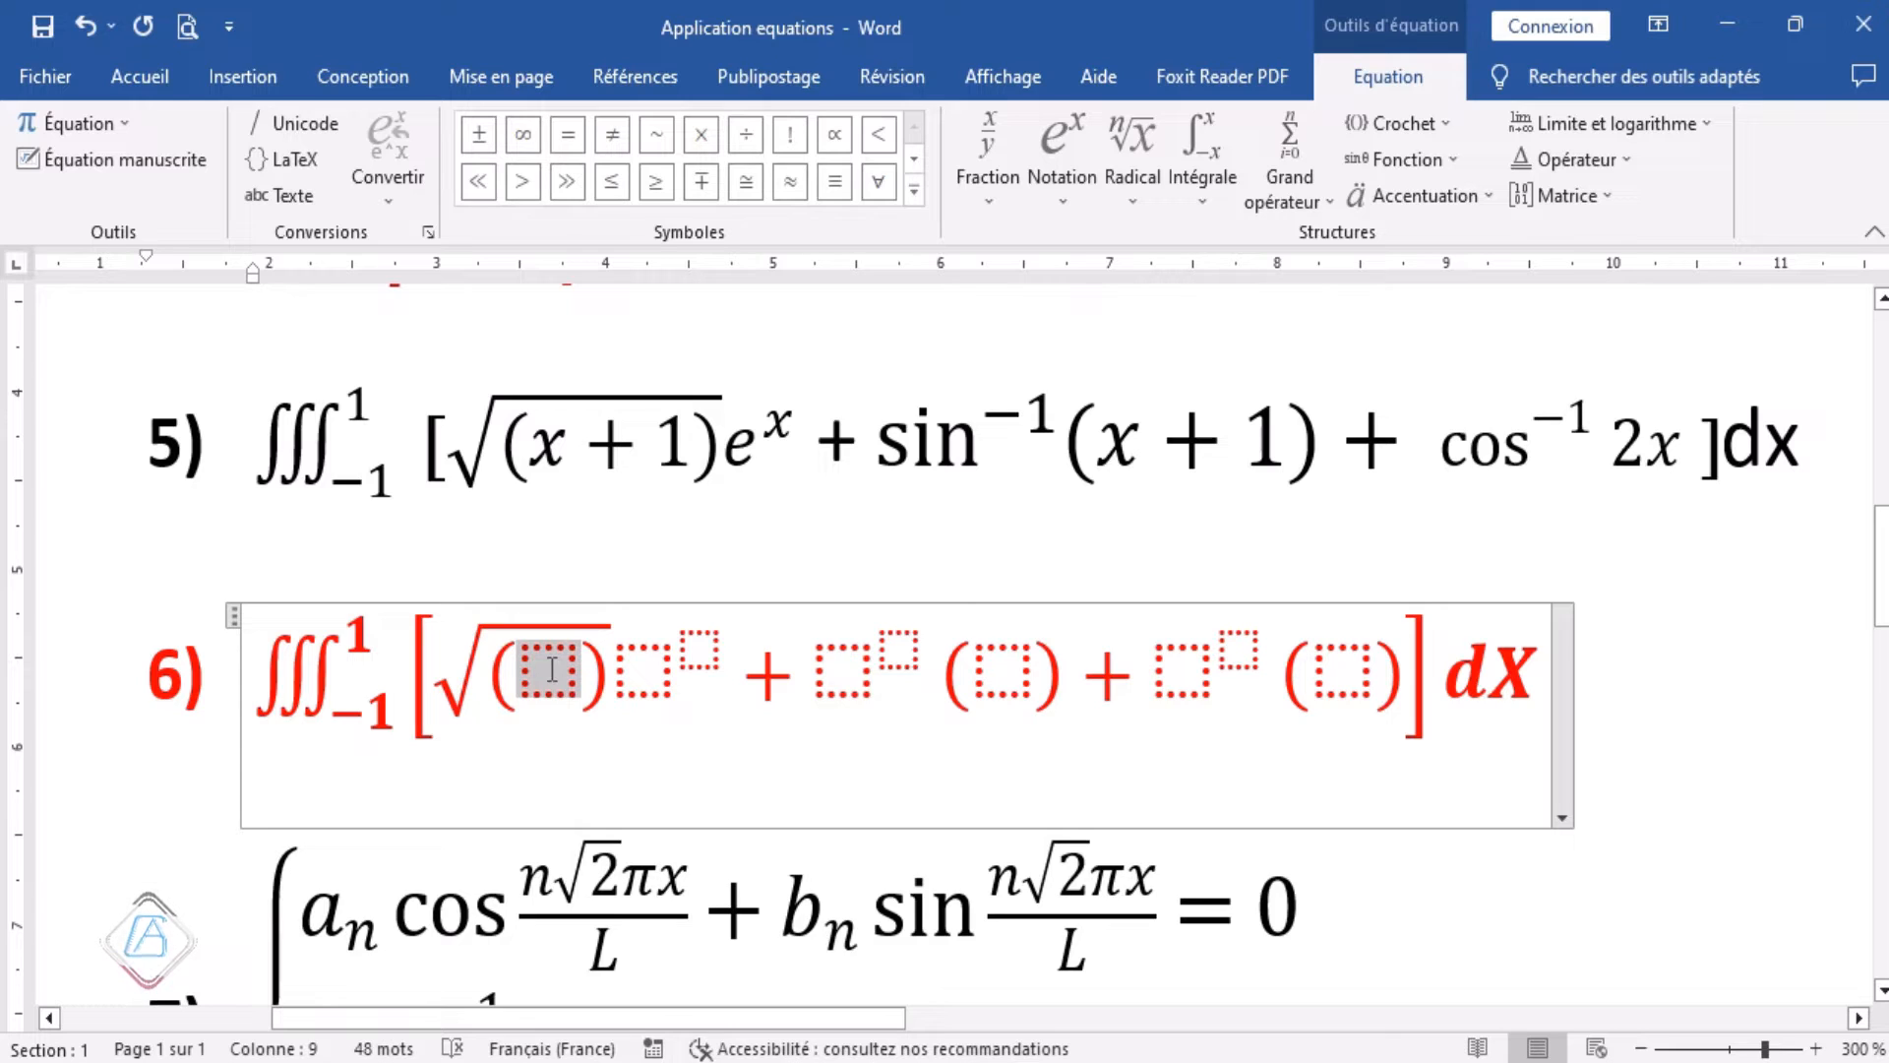
type("x ")
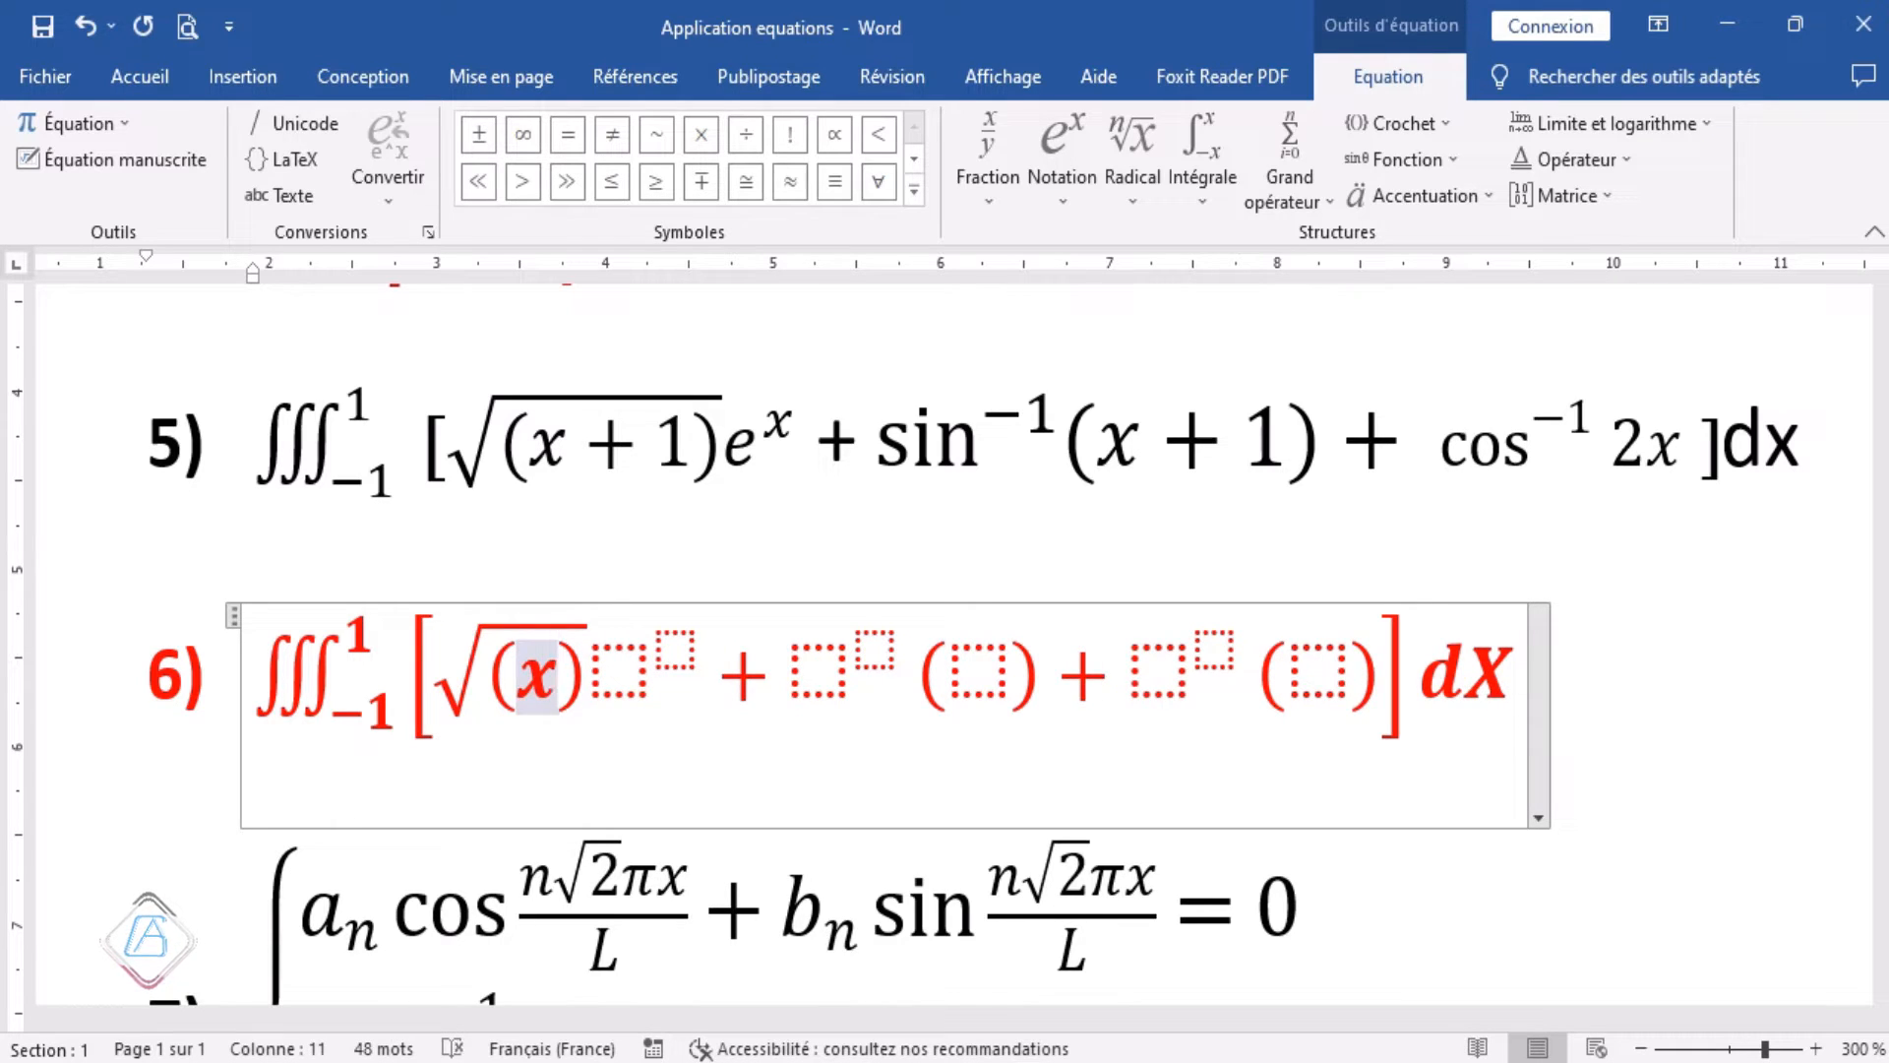
type("+ ")
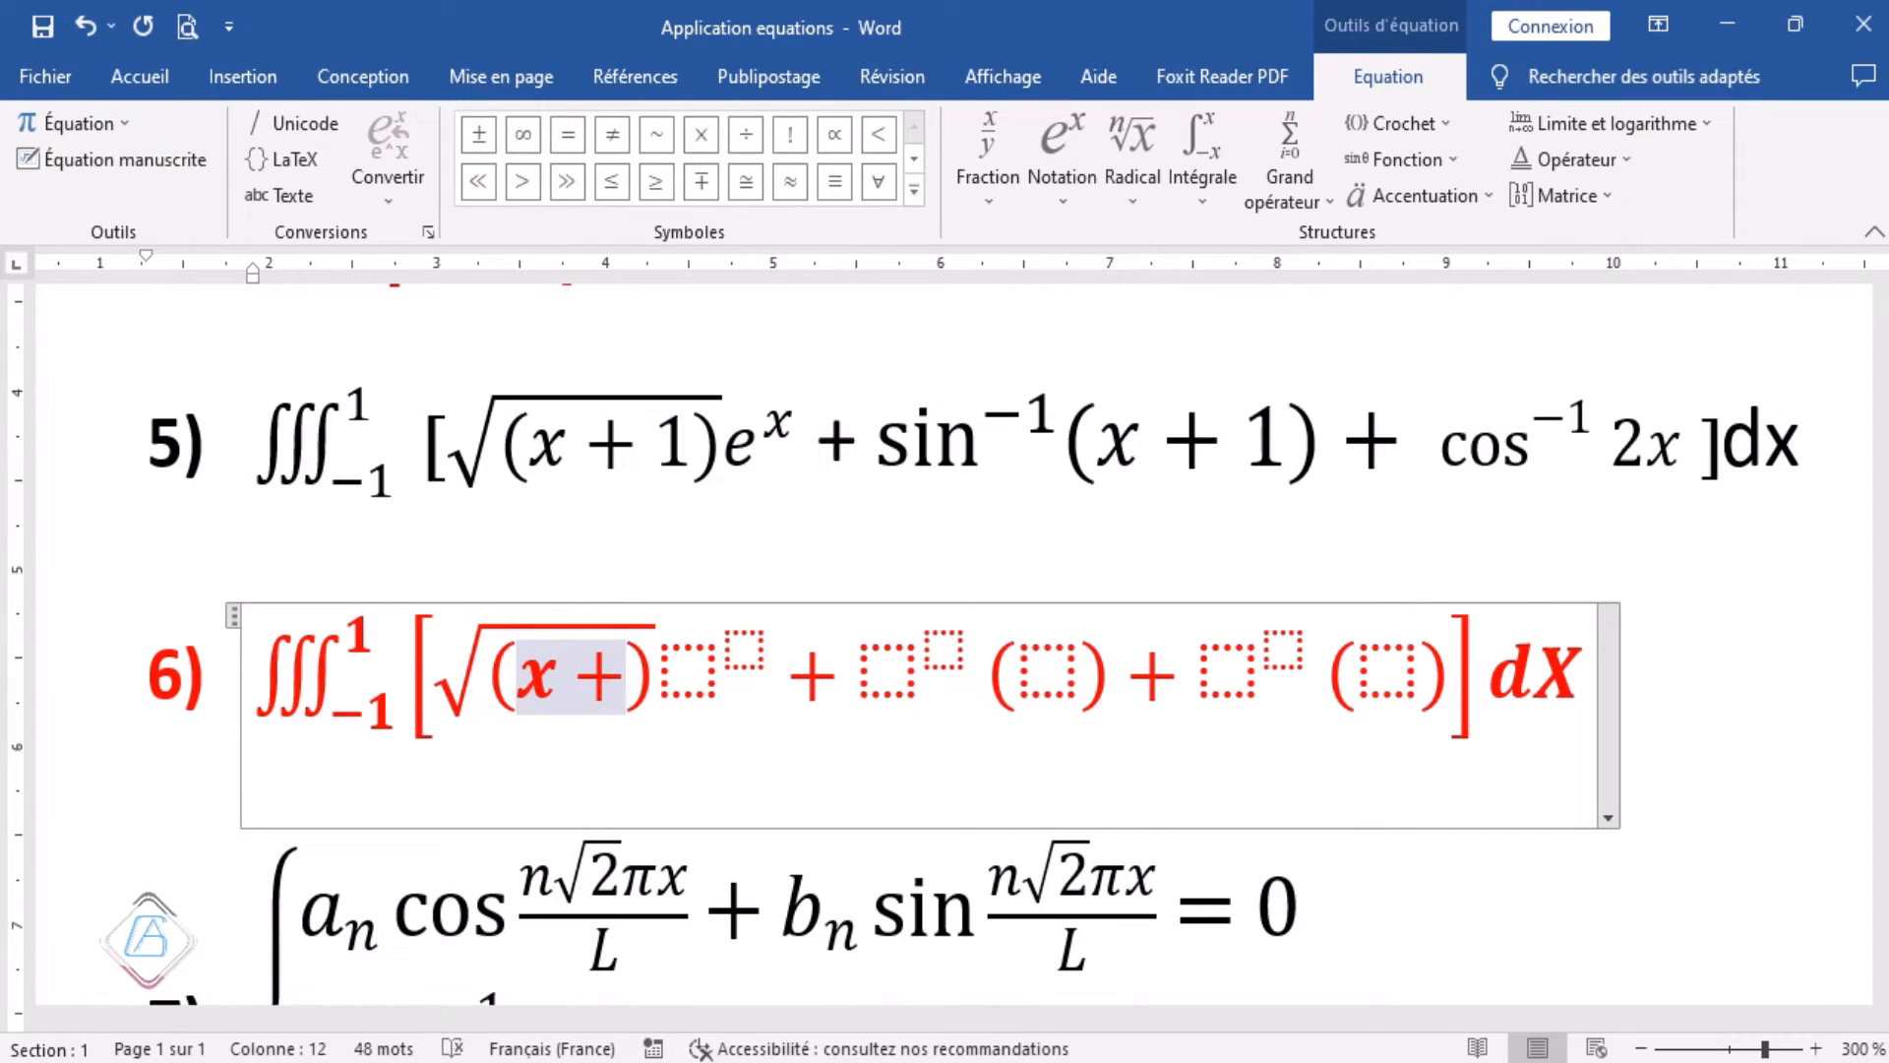
type("1")
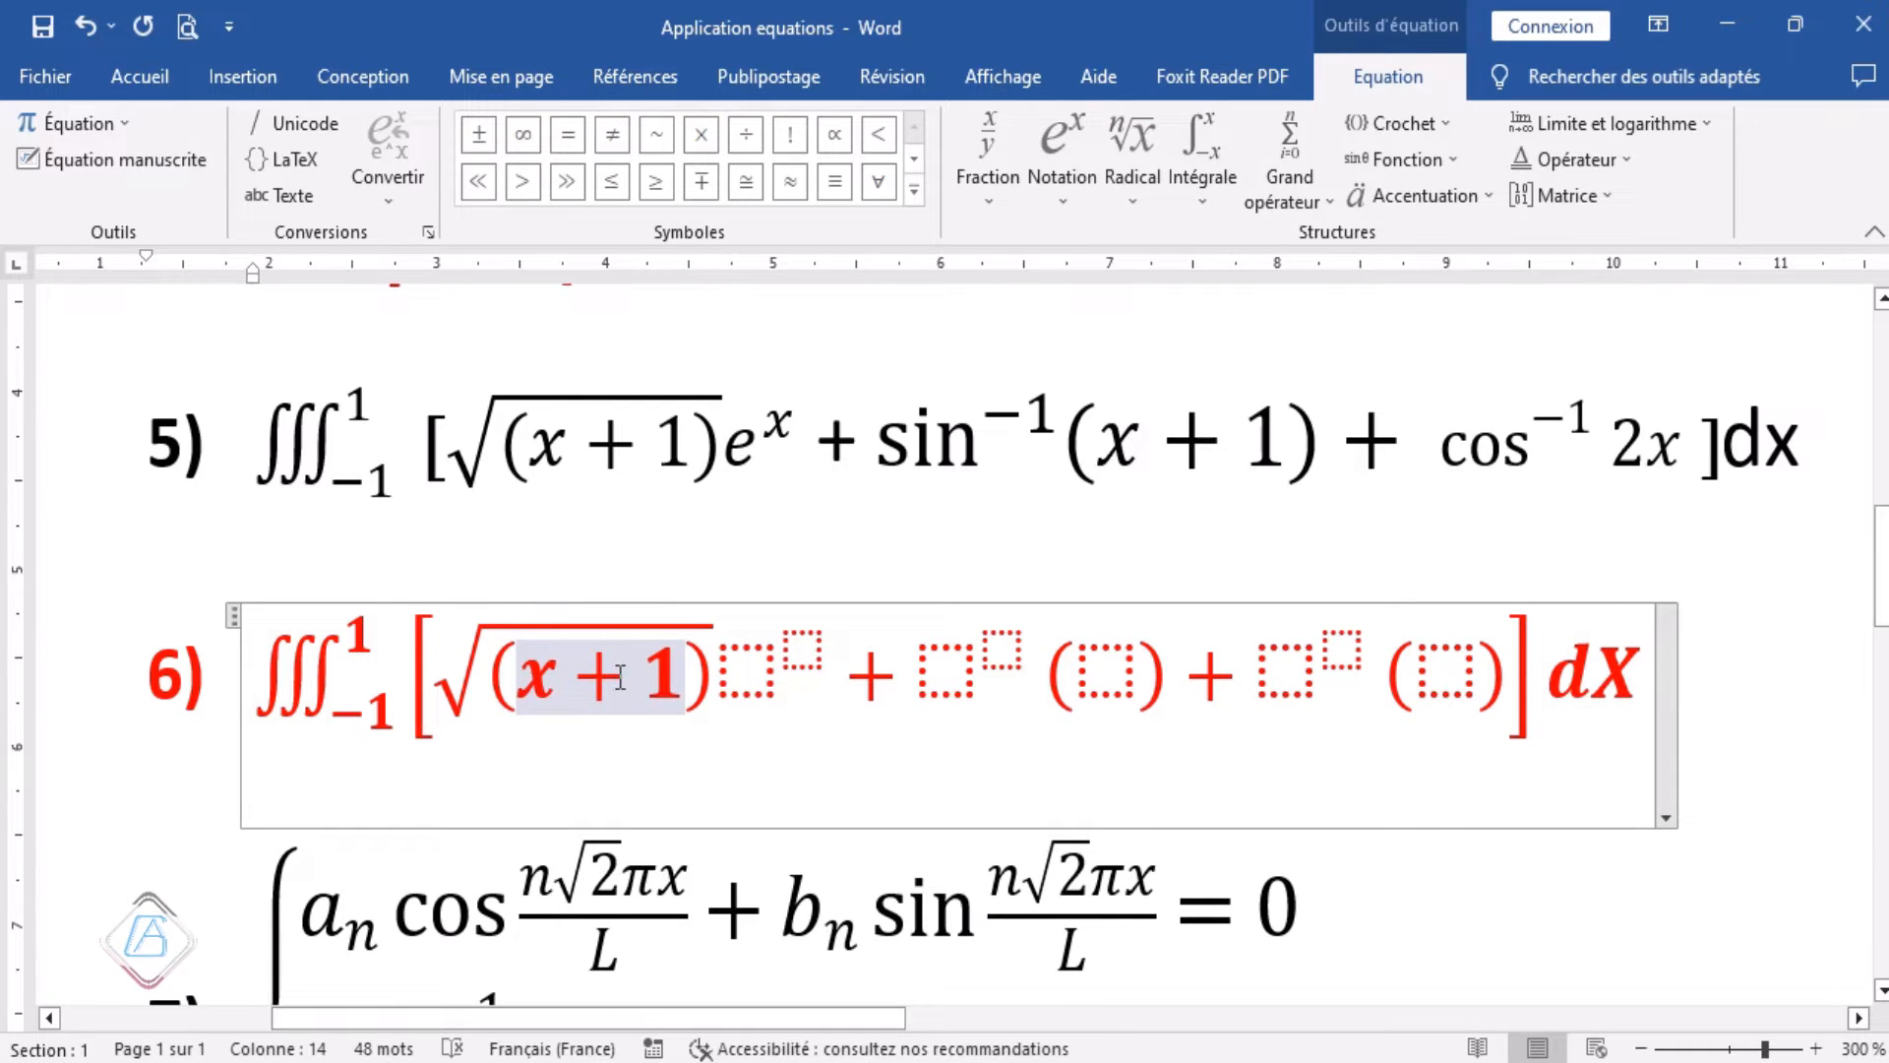
Fill the empty superscript structure after the item 6 square root with base e and exponent x.
left_click(754, 669)
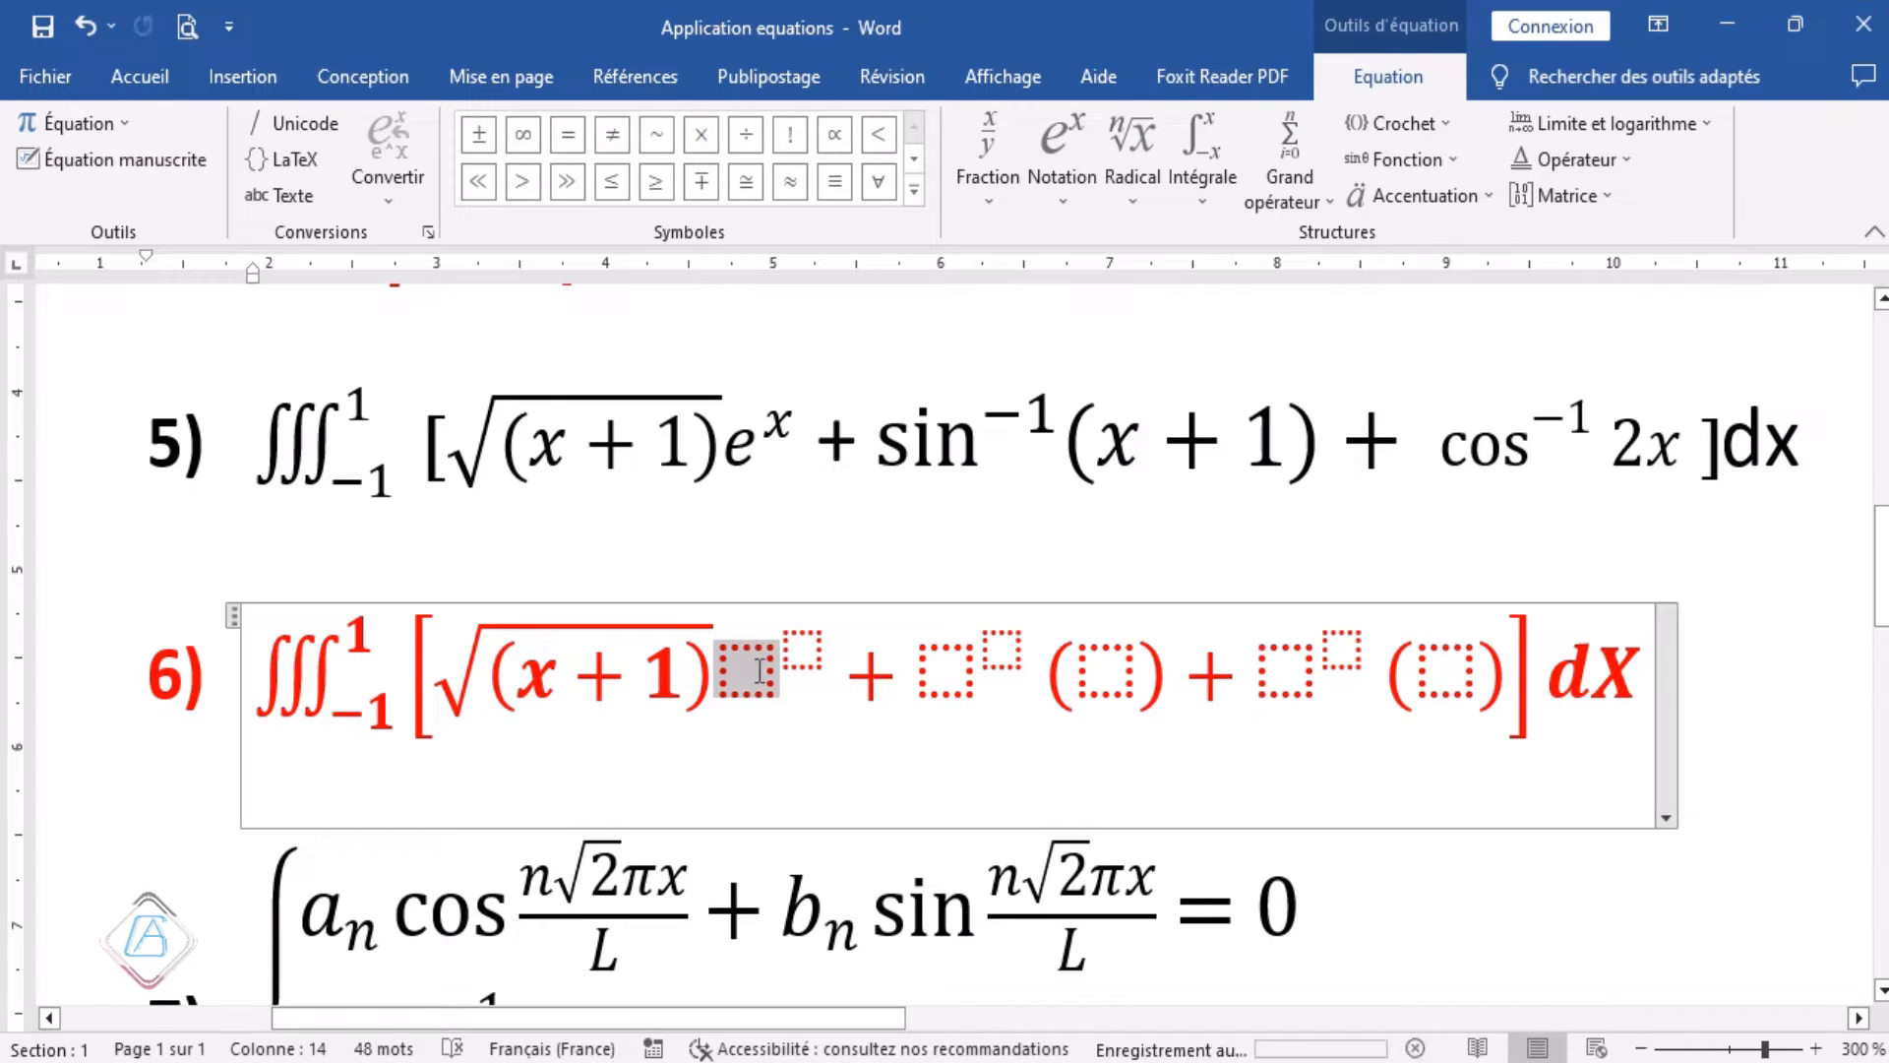
left_click(1060, 202)
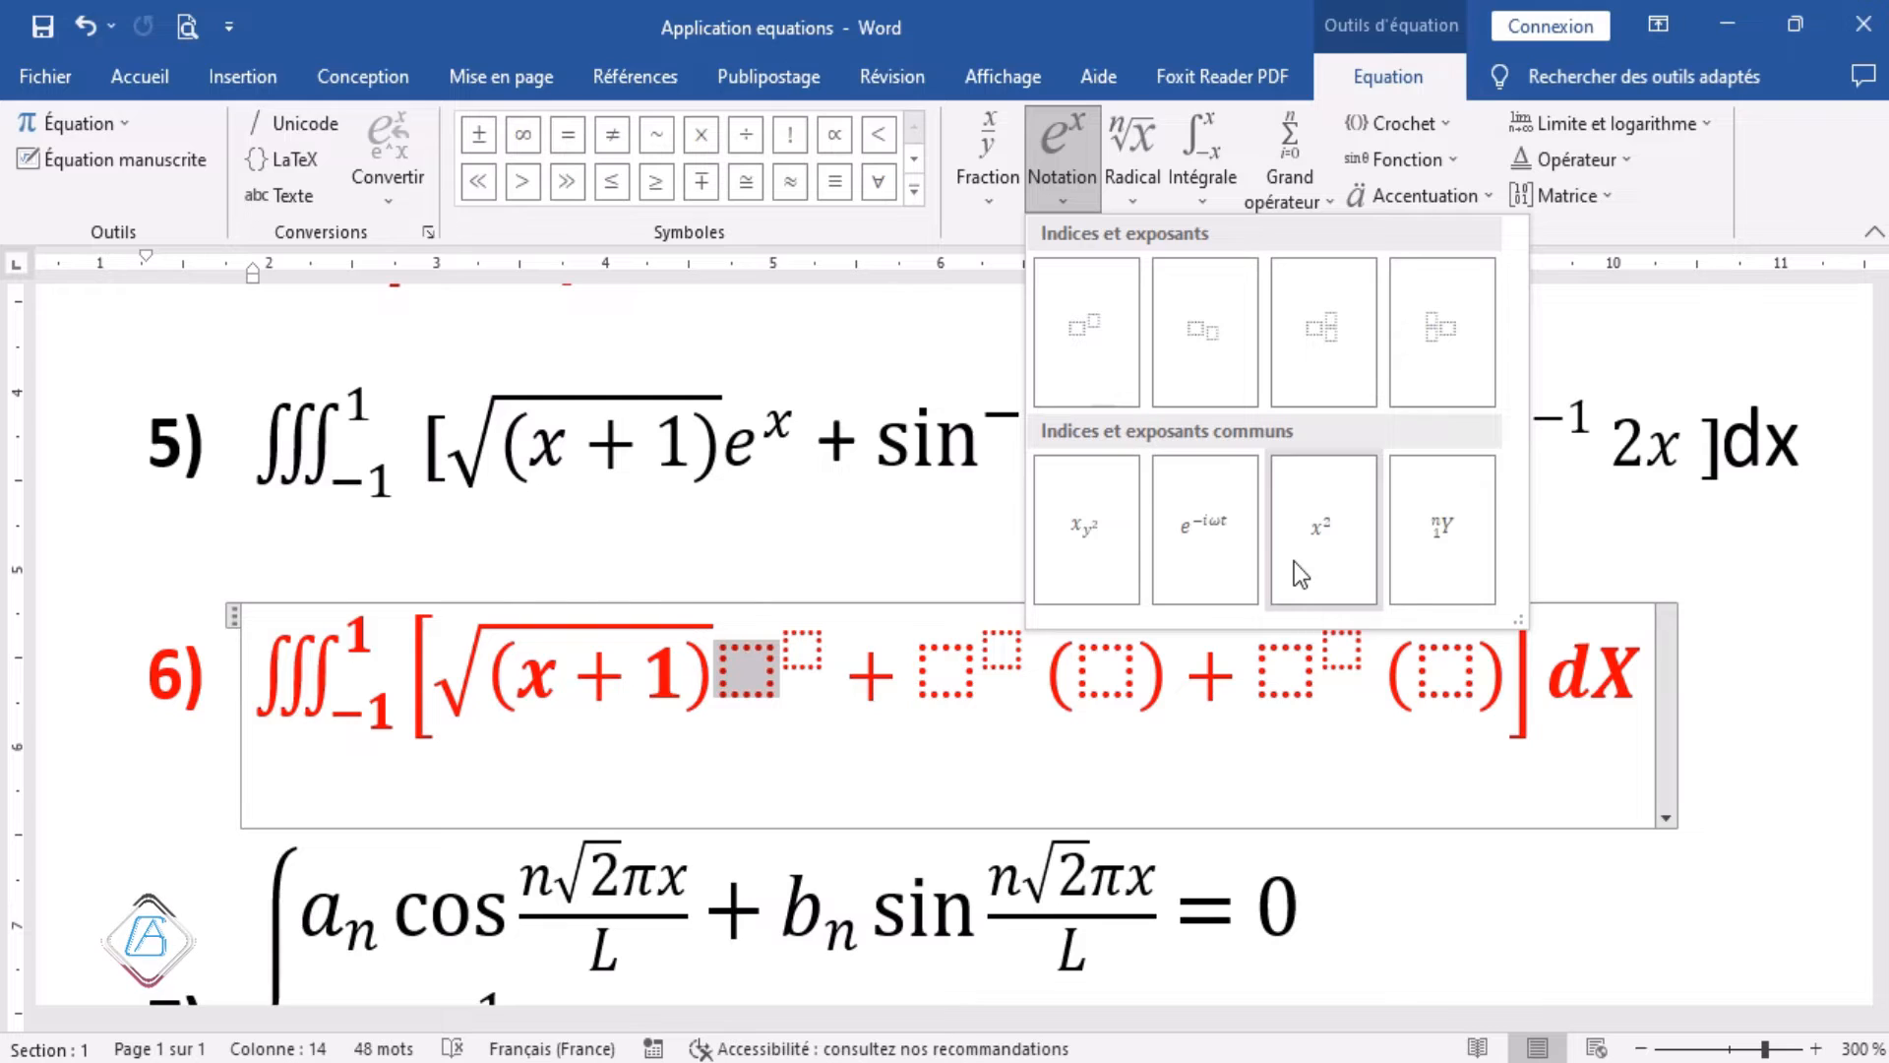
left_click(1060, 192)
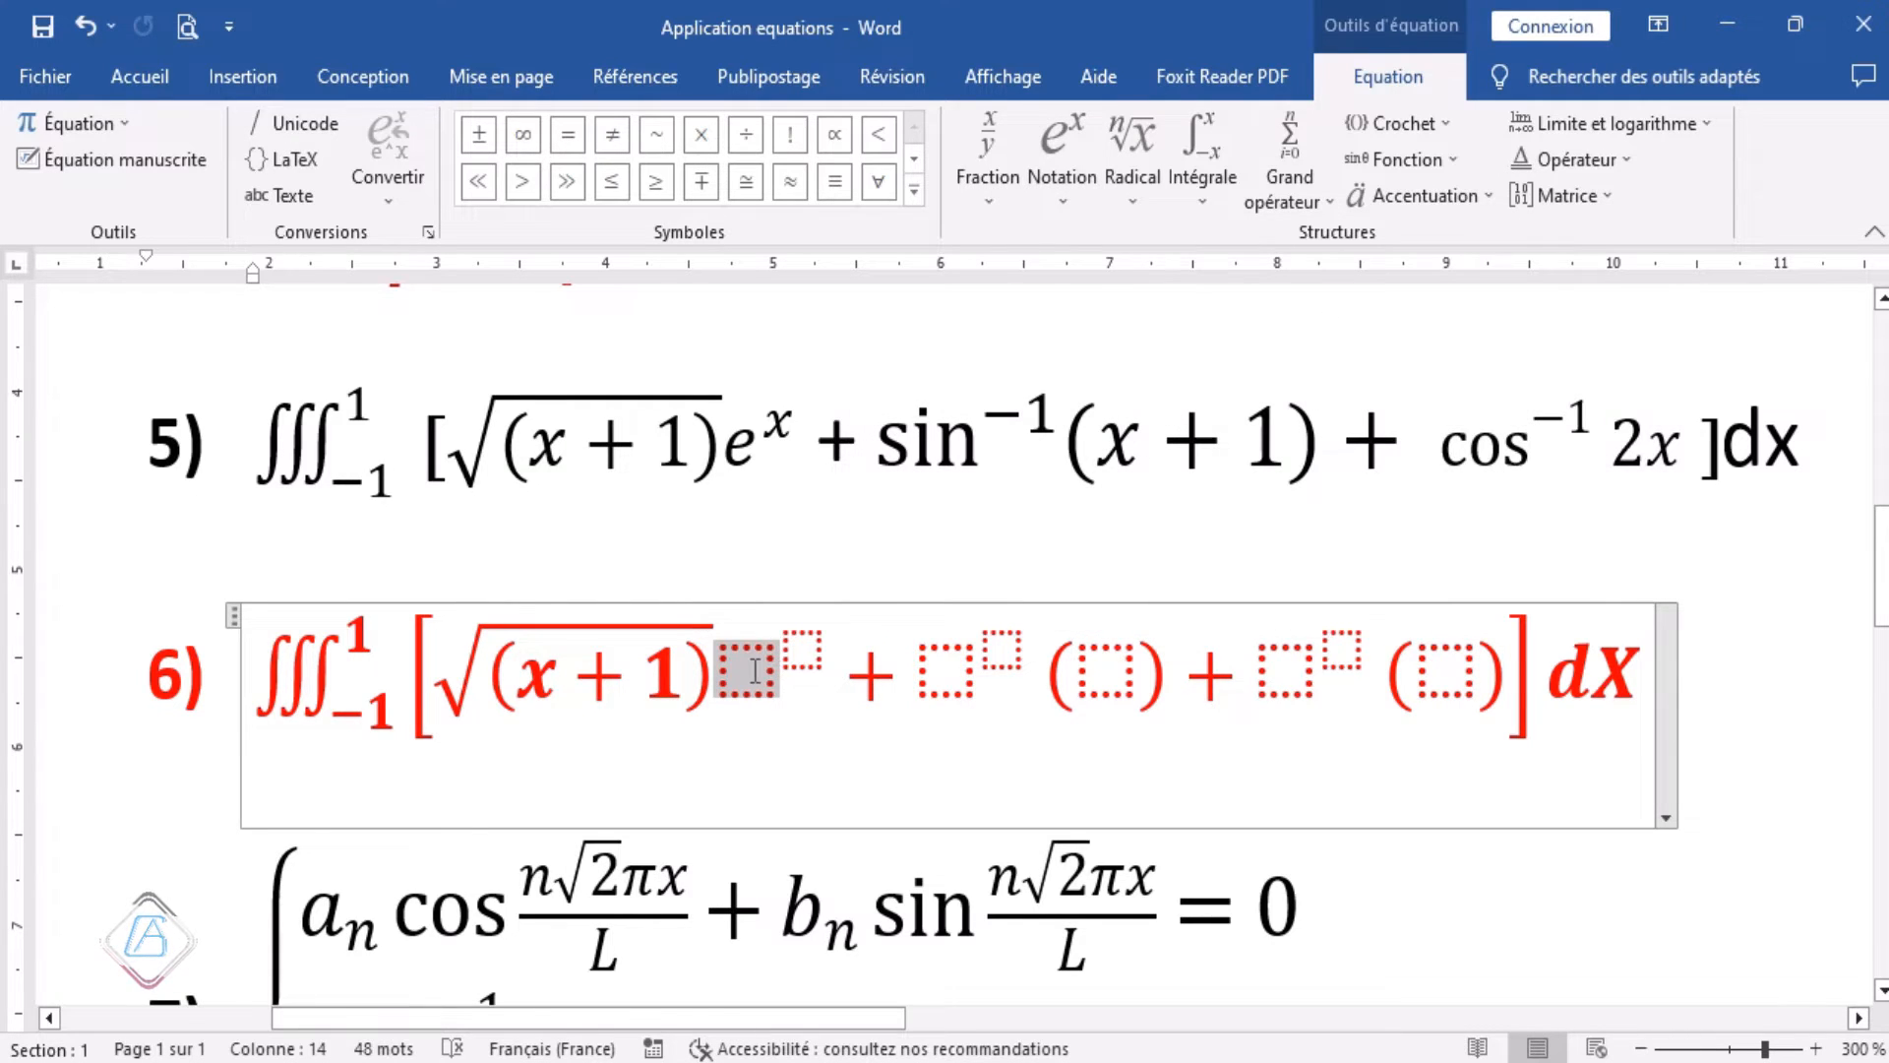
type("e")
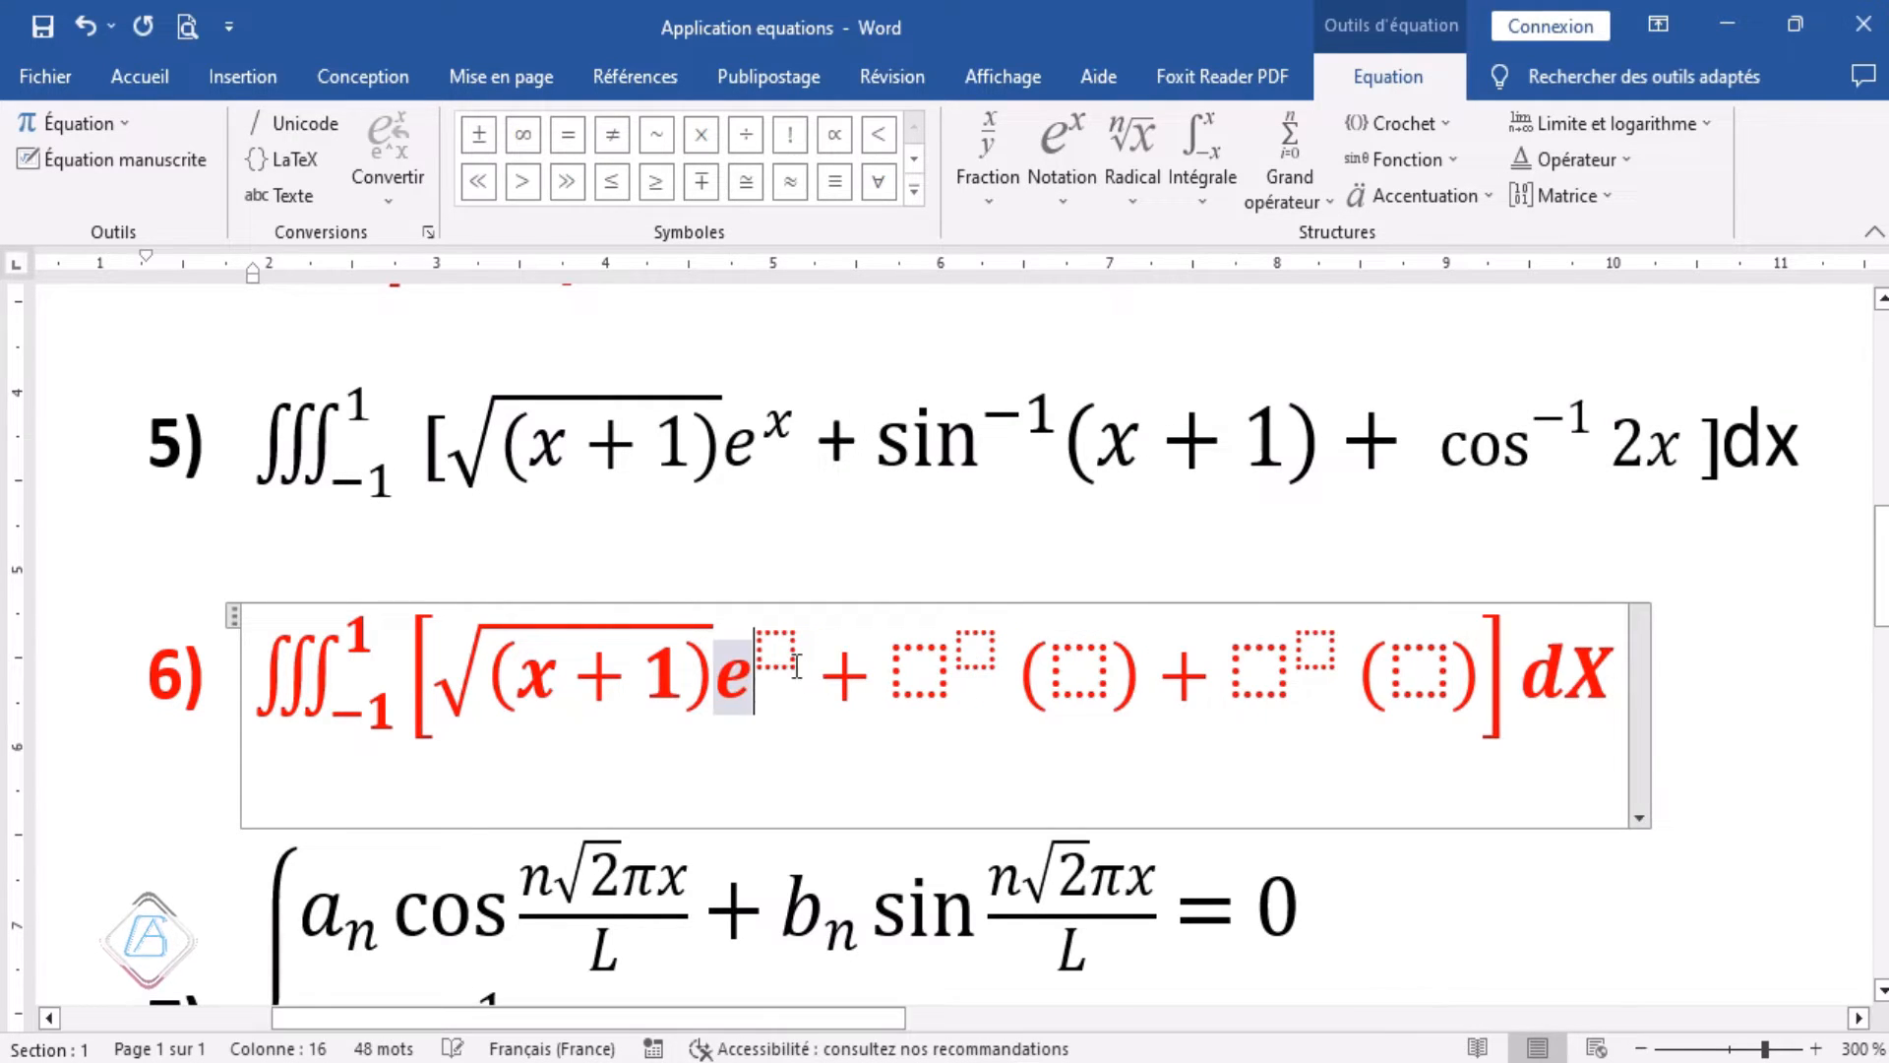
left_click(777, 646)
type("x")
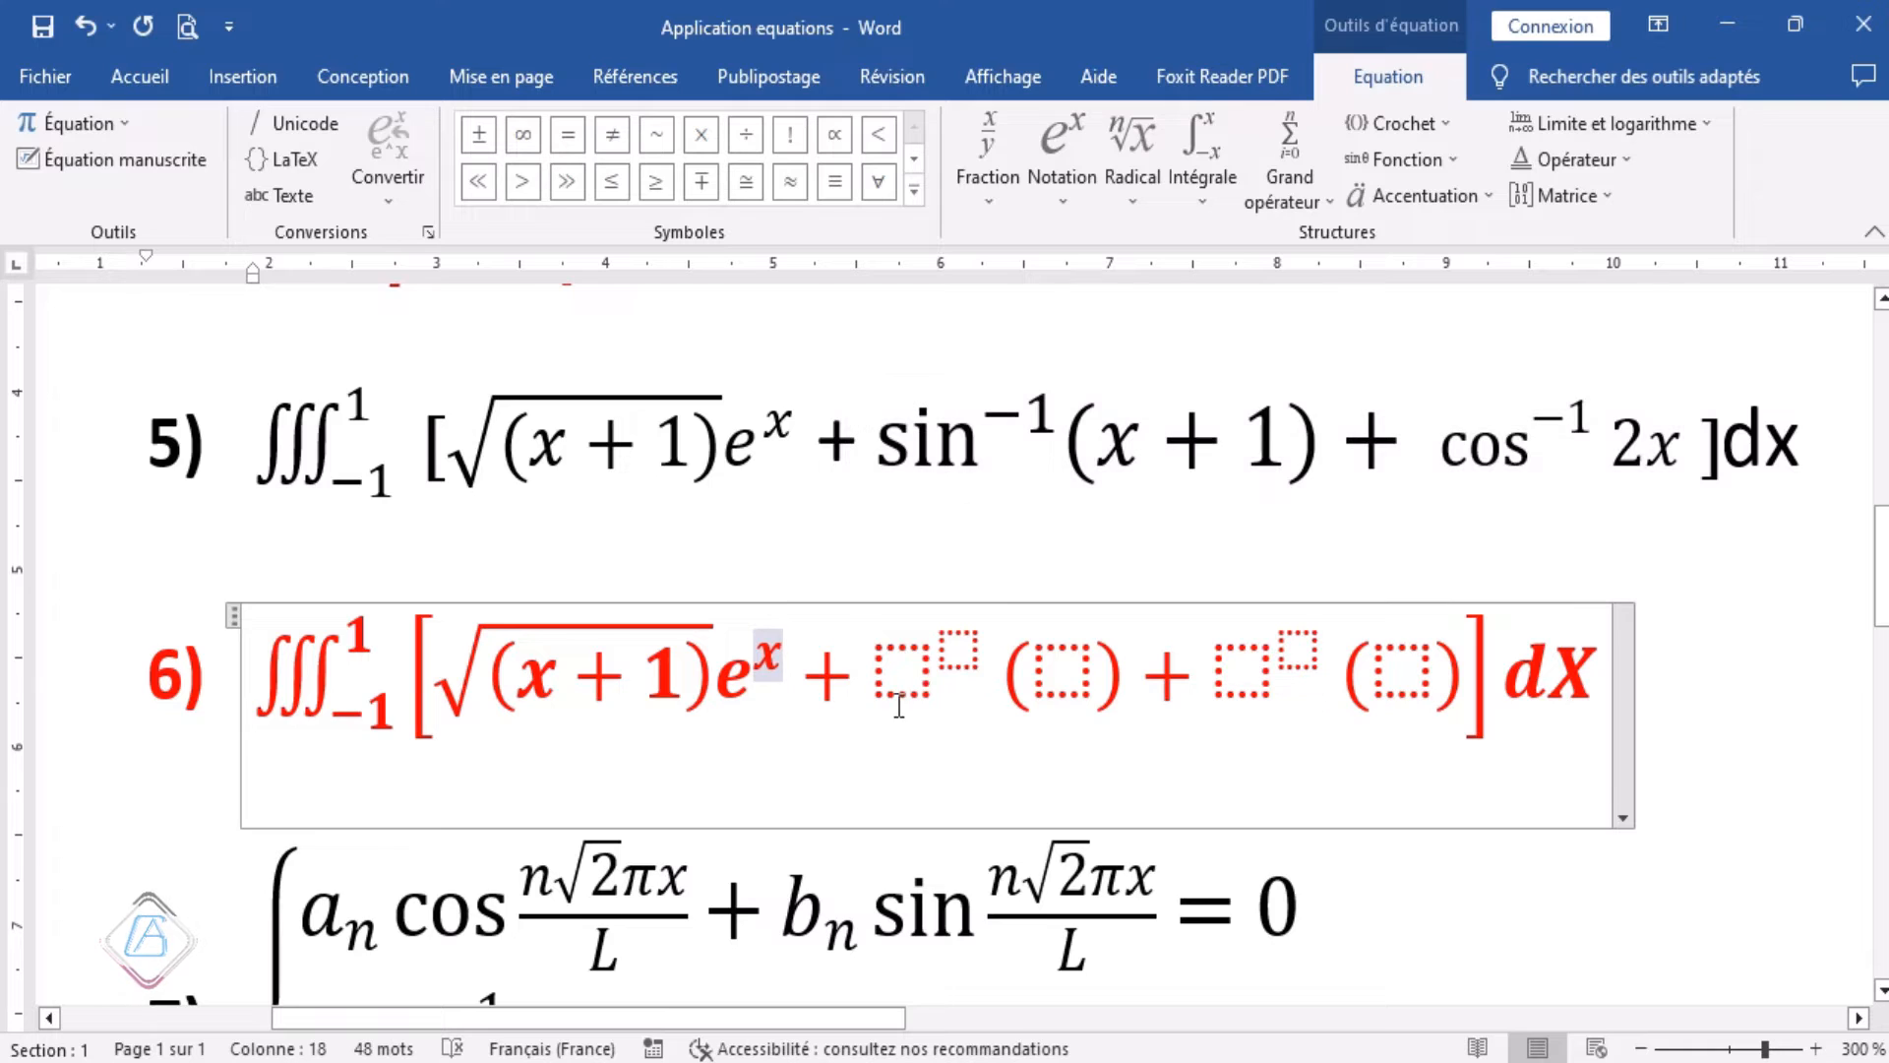
Fill the item 6 term after the first plus sign with base Sin, exponent -1 and x+1 inside the parentheses.
left_click(906, 675)
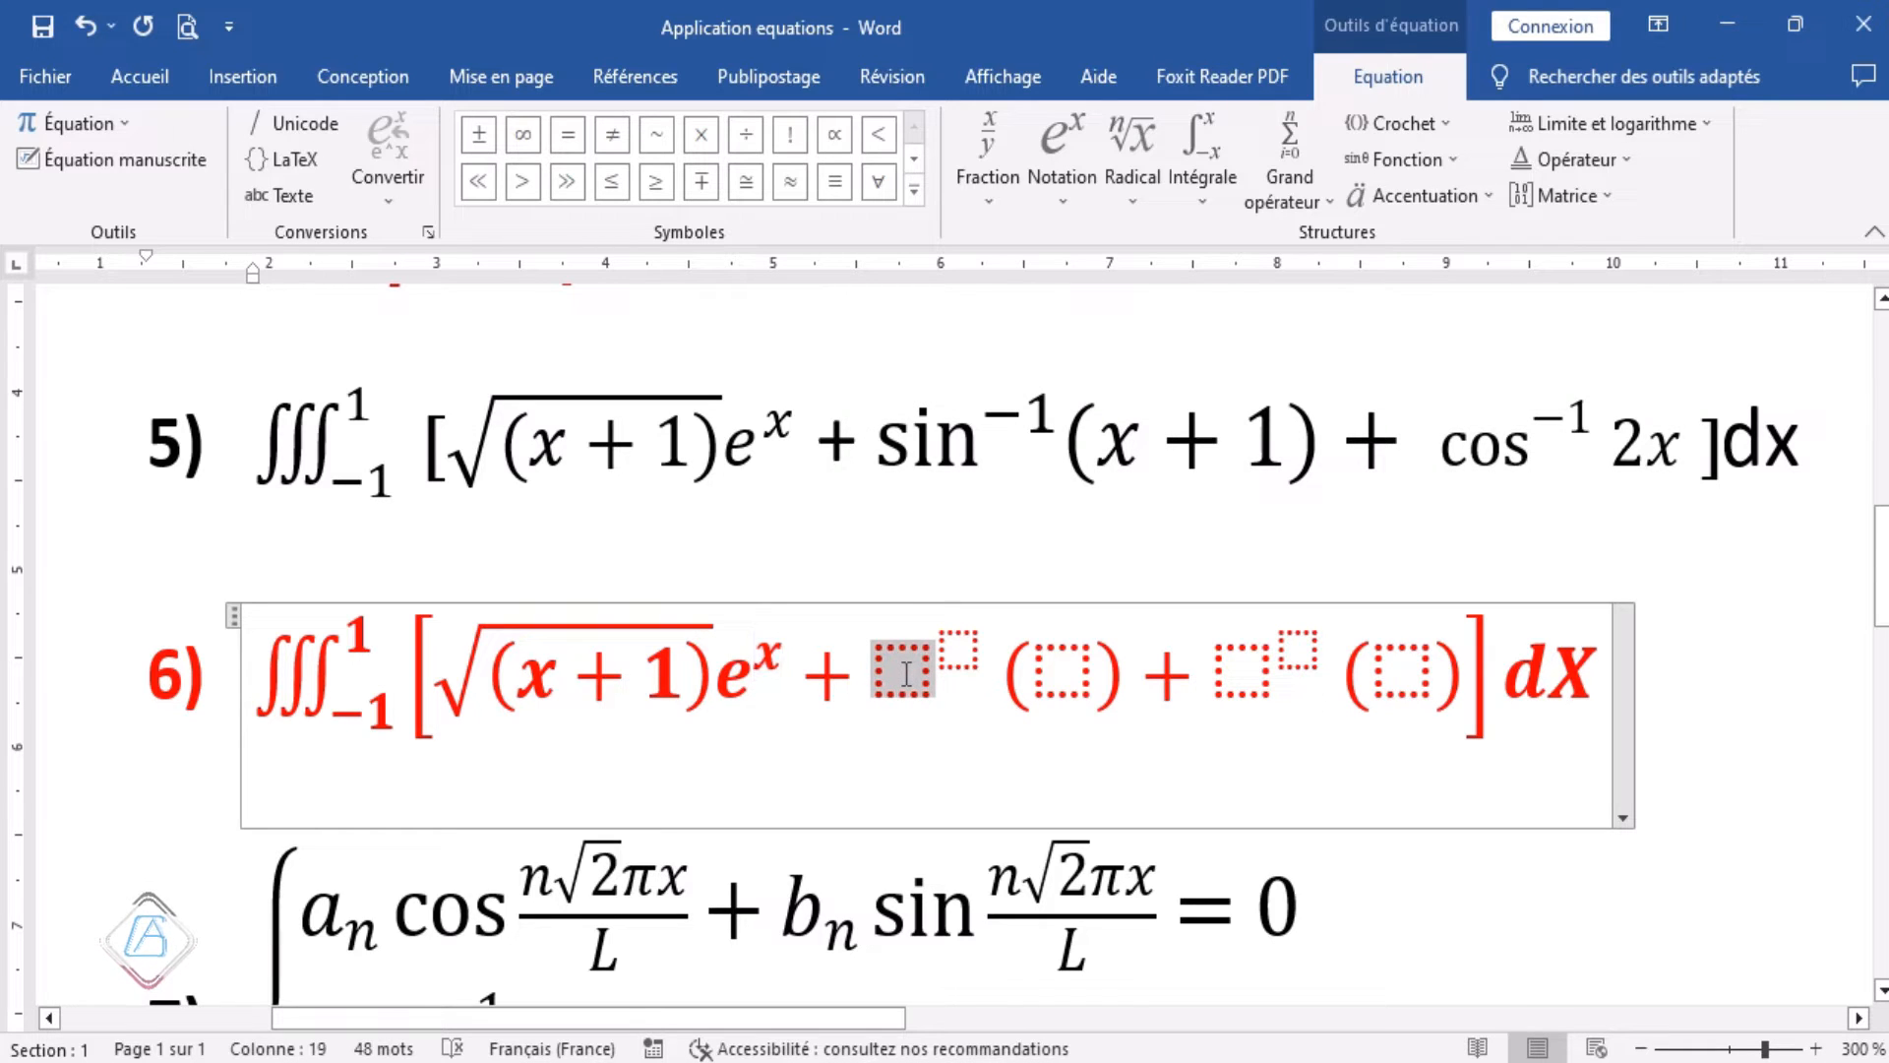
type("Sin")
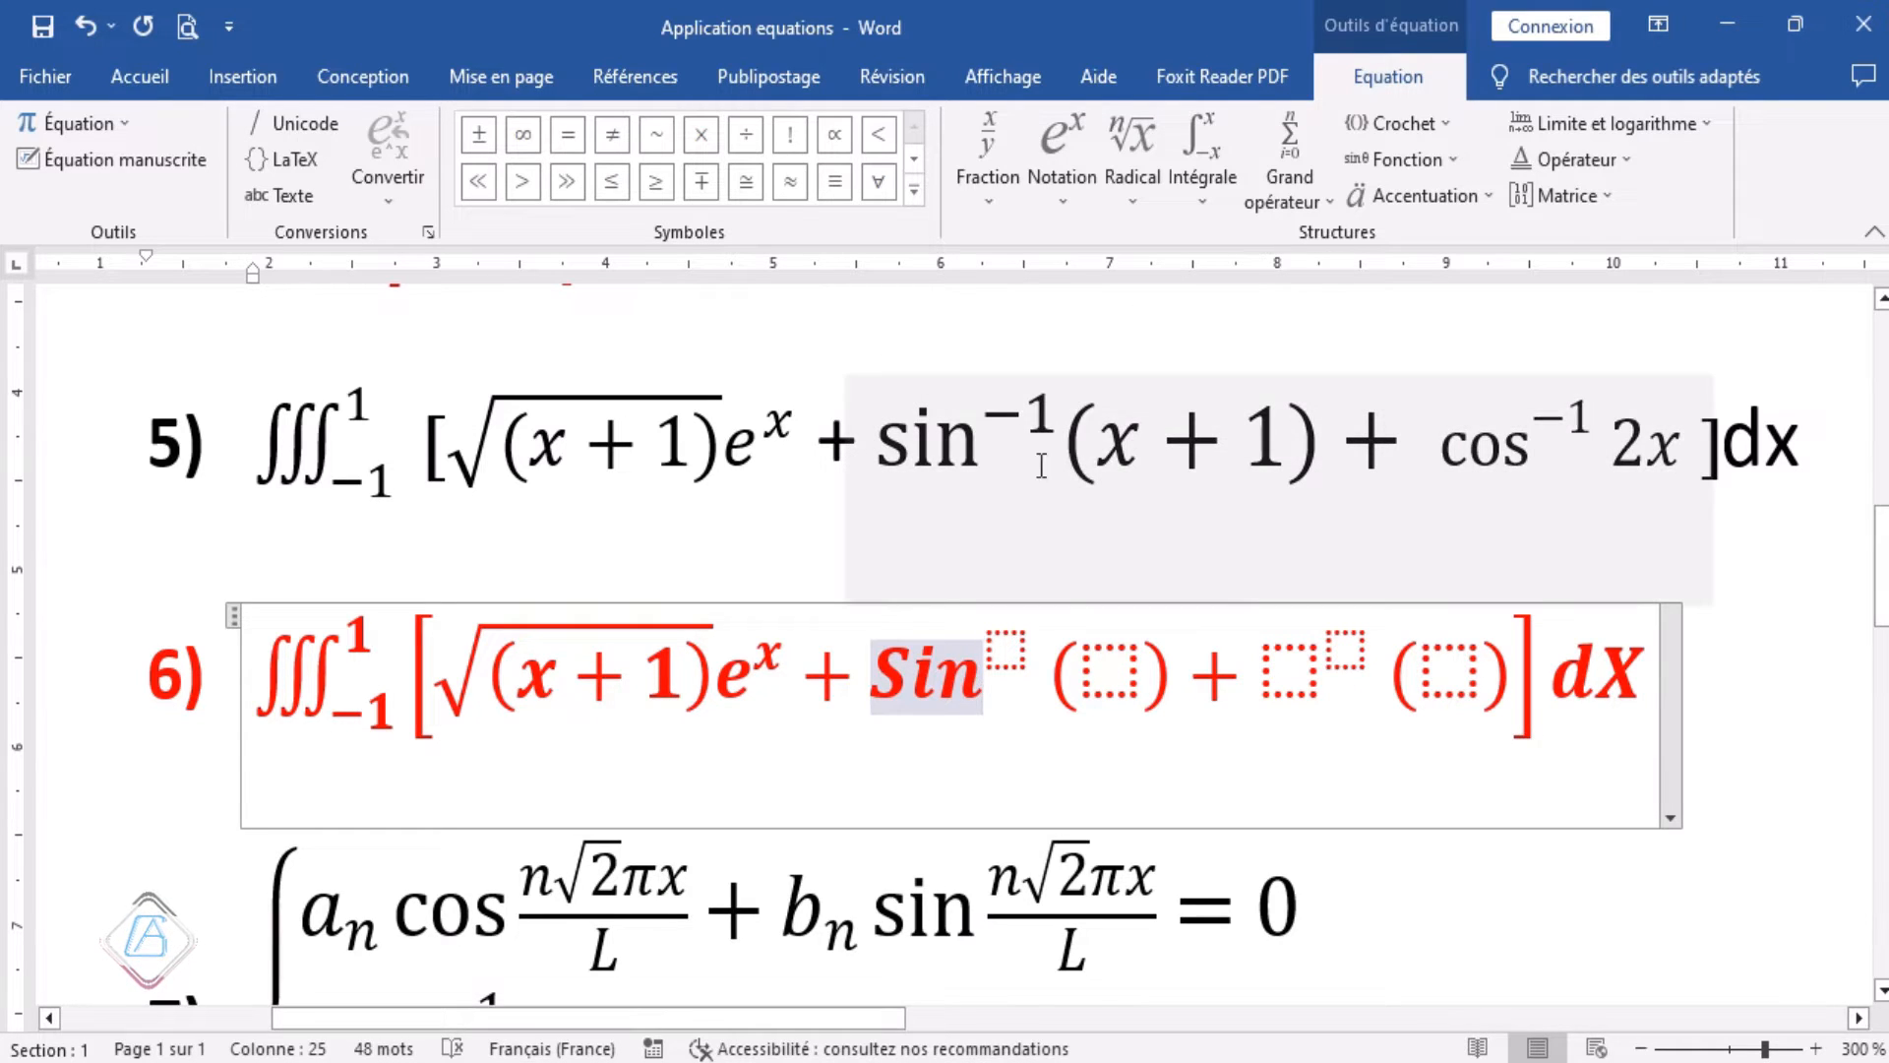
left_click(1457, 161)
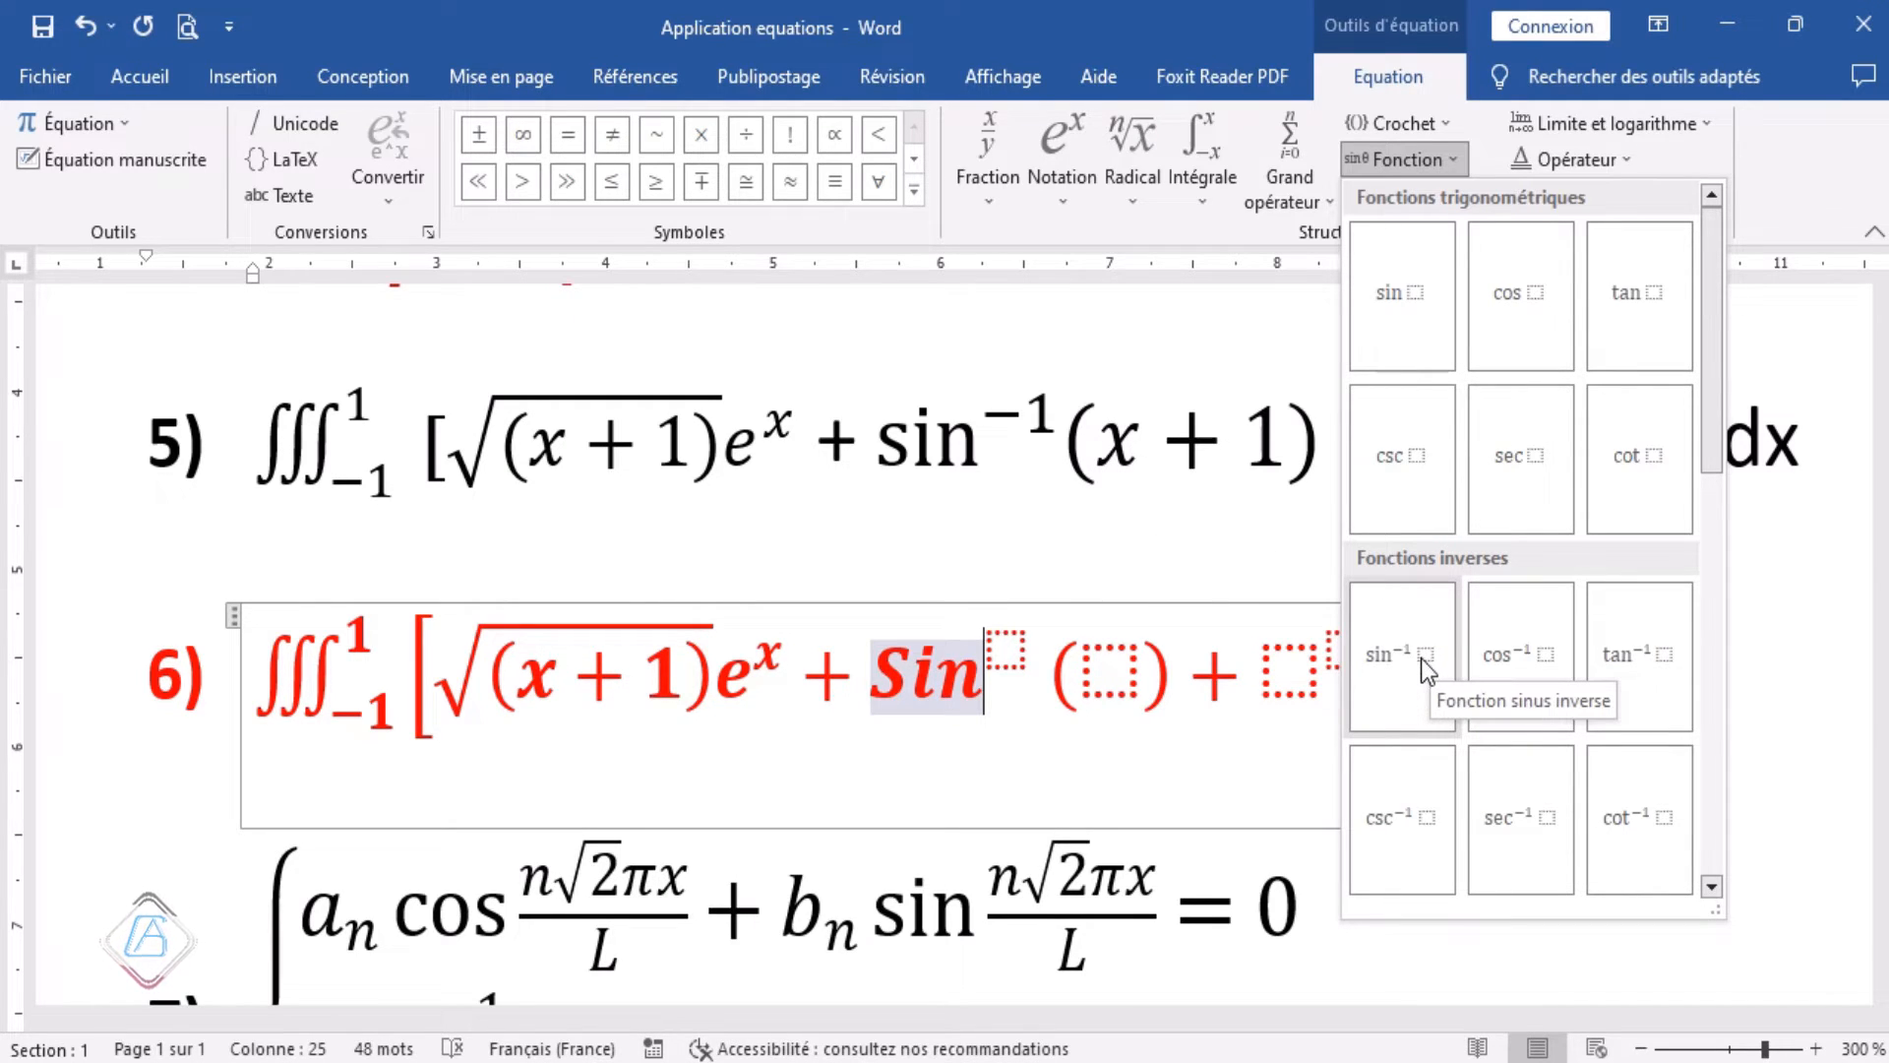
left_click(1000, 641)
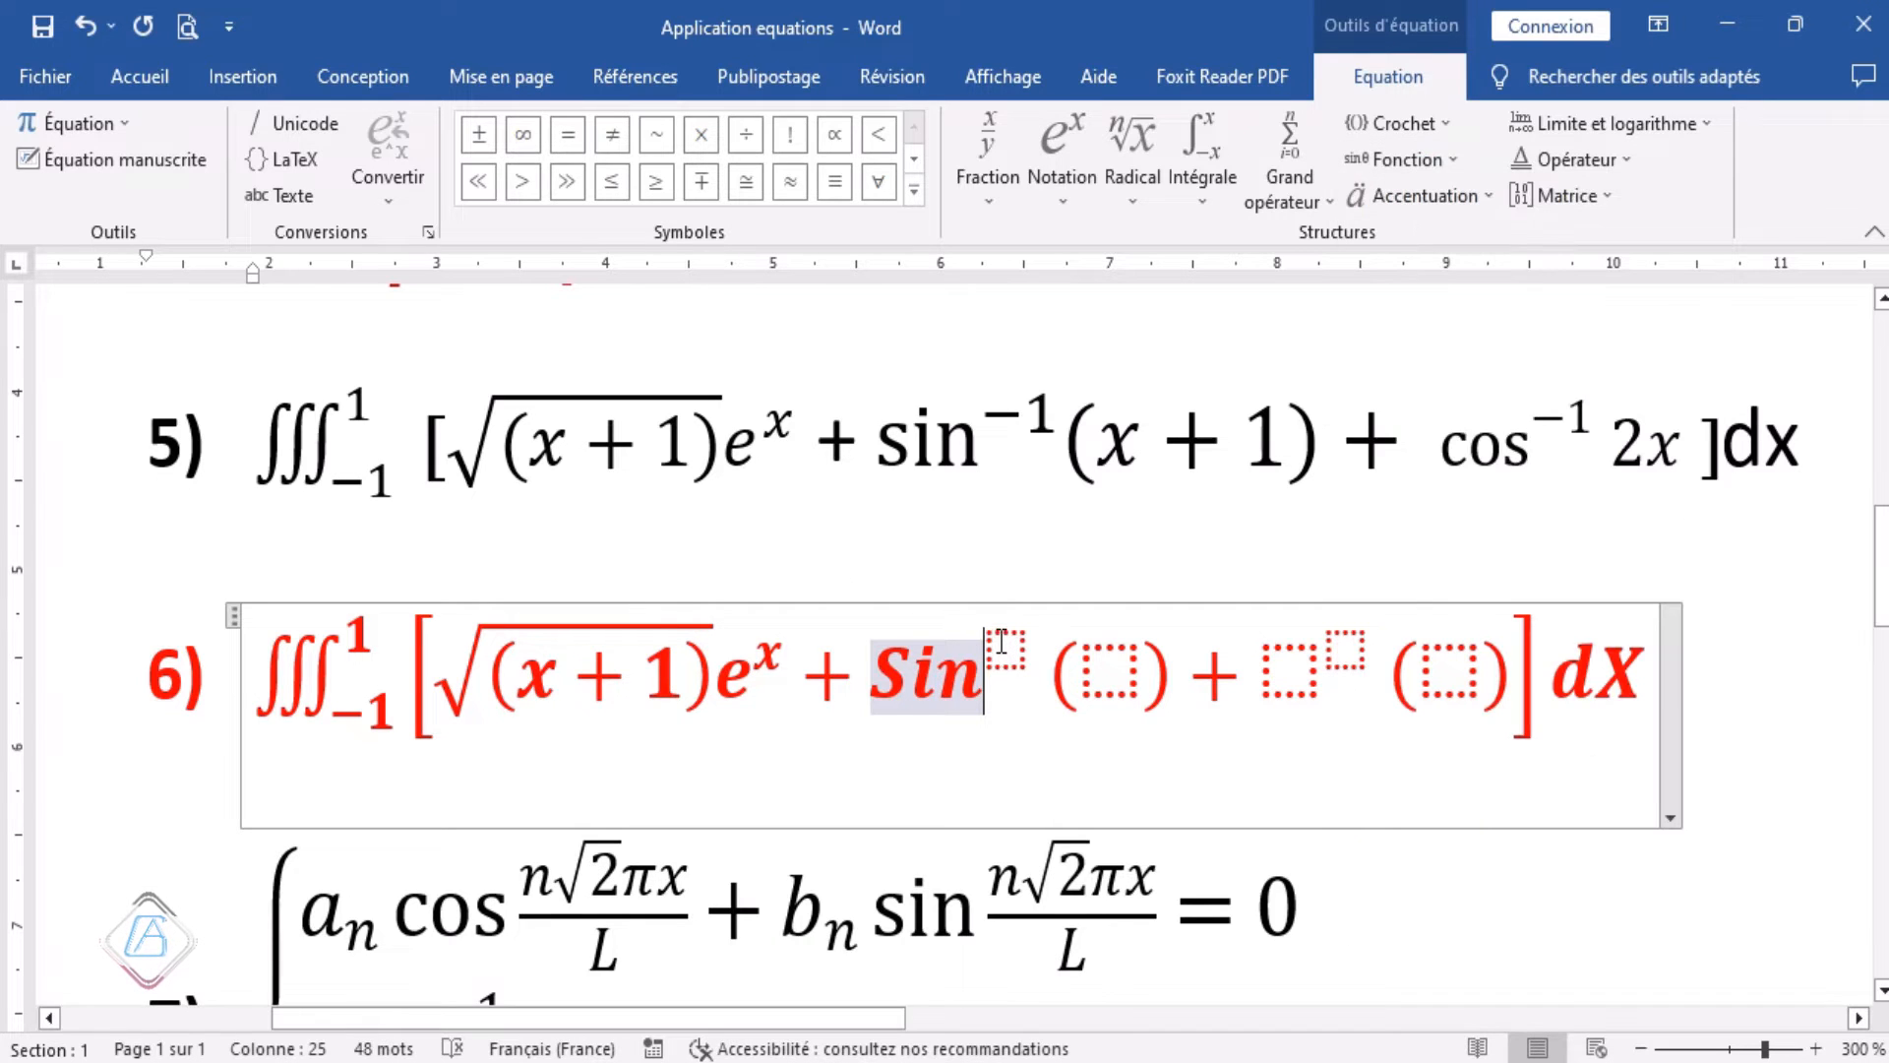
left_click(1001, 641)
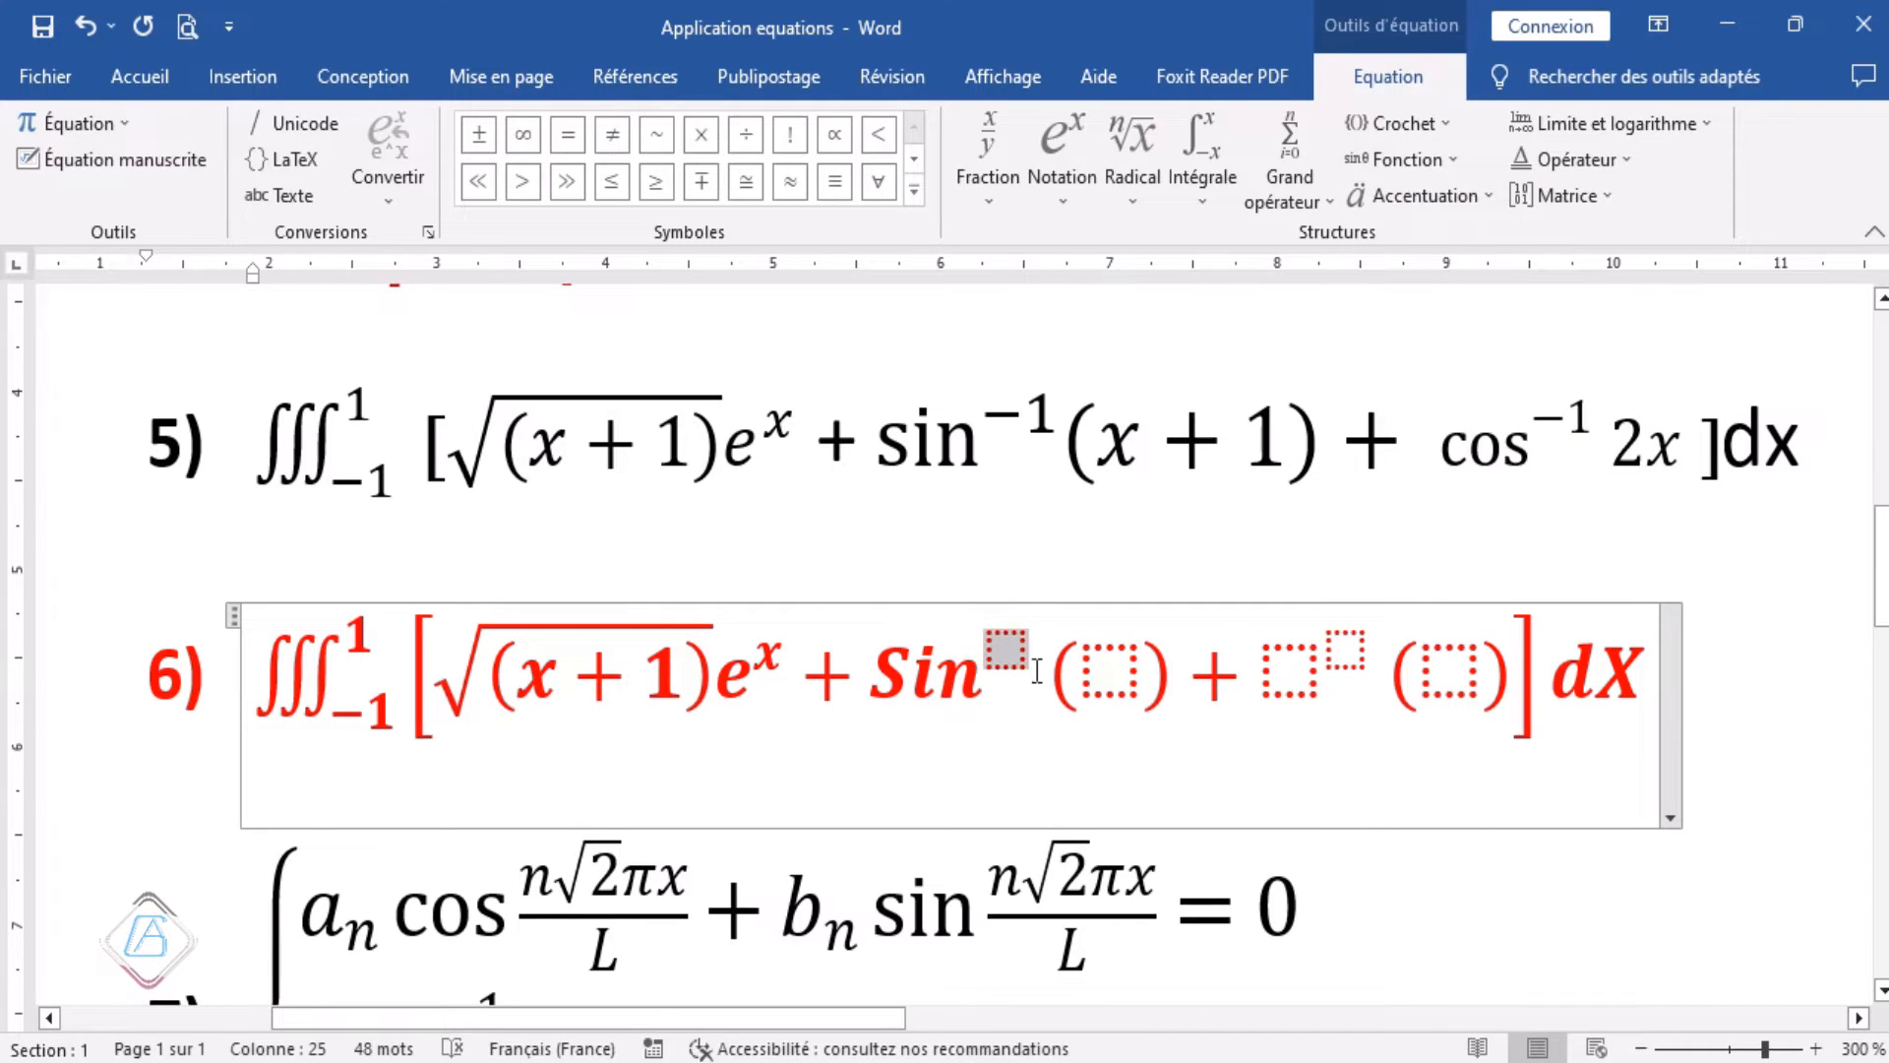
type("-1")
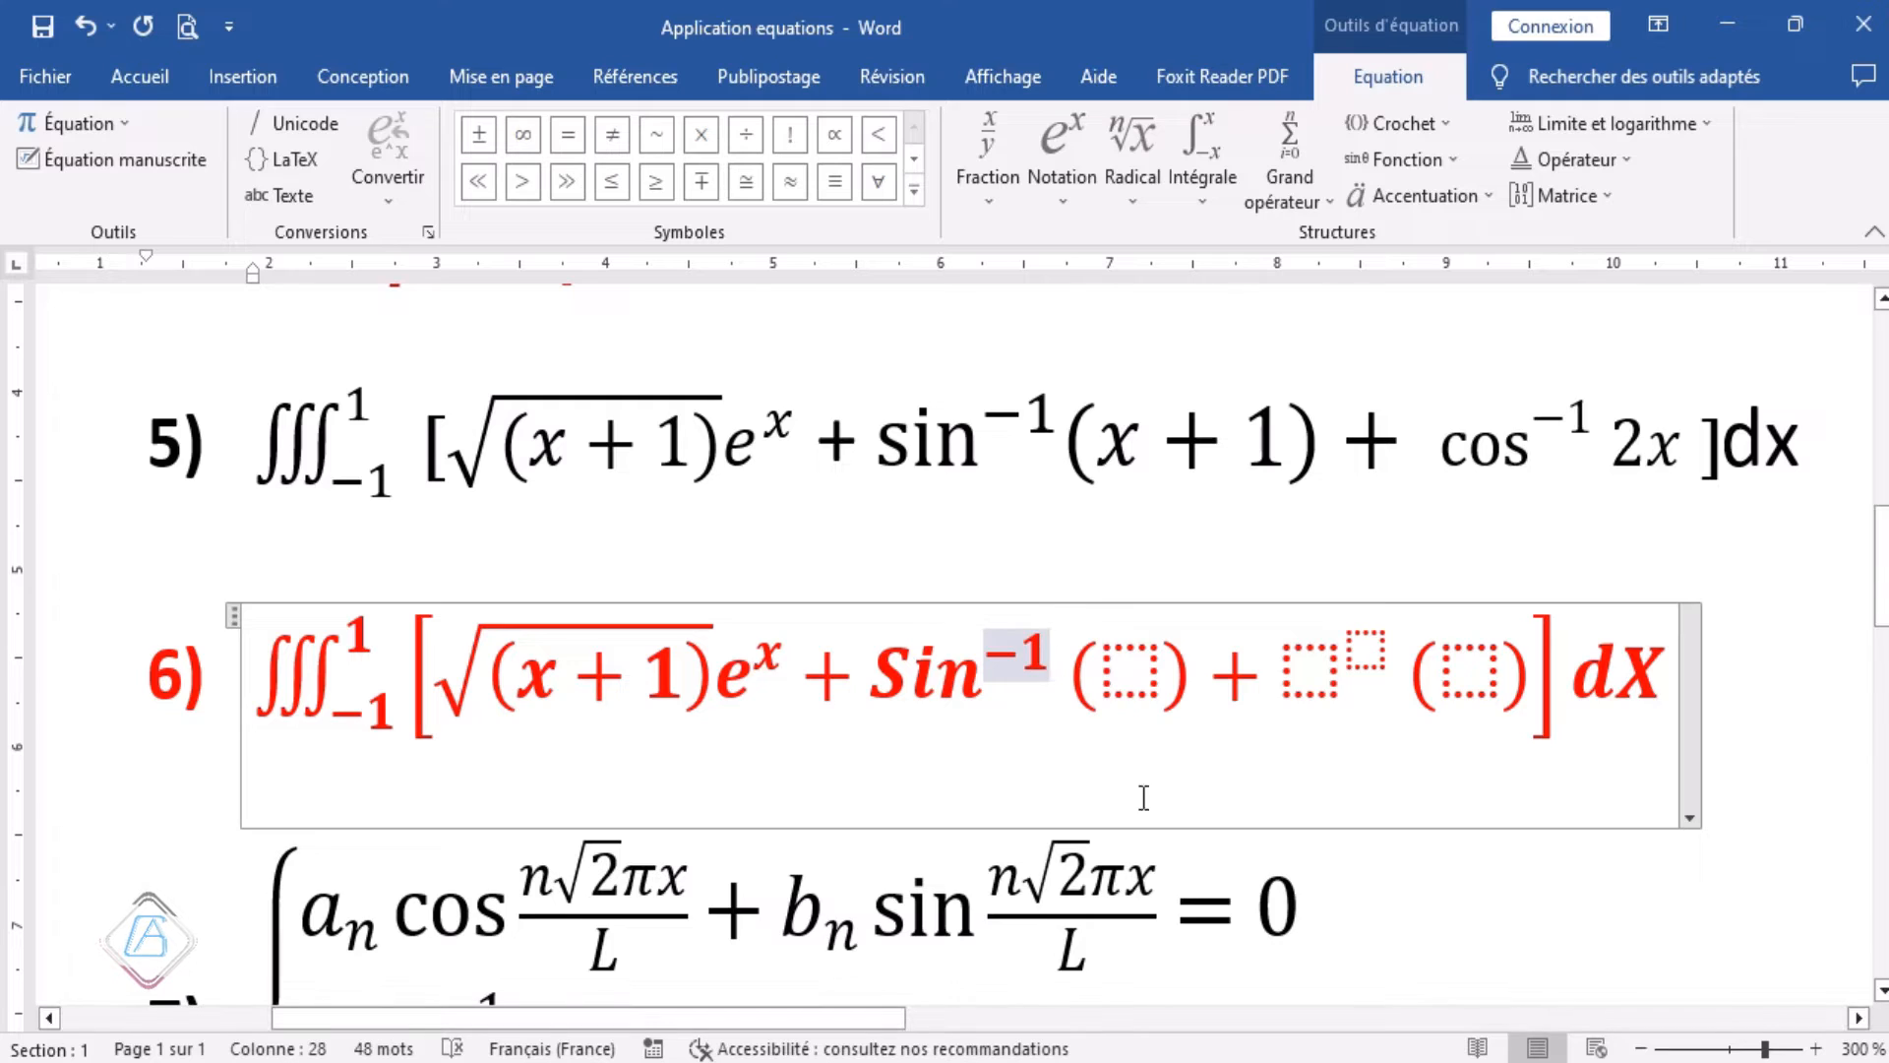
left_click(1125, 673)
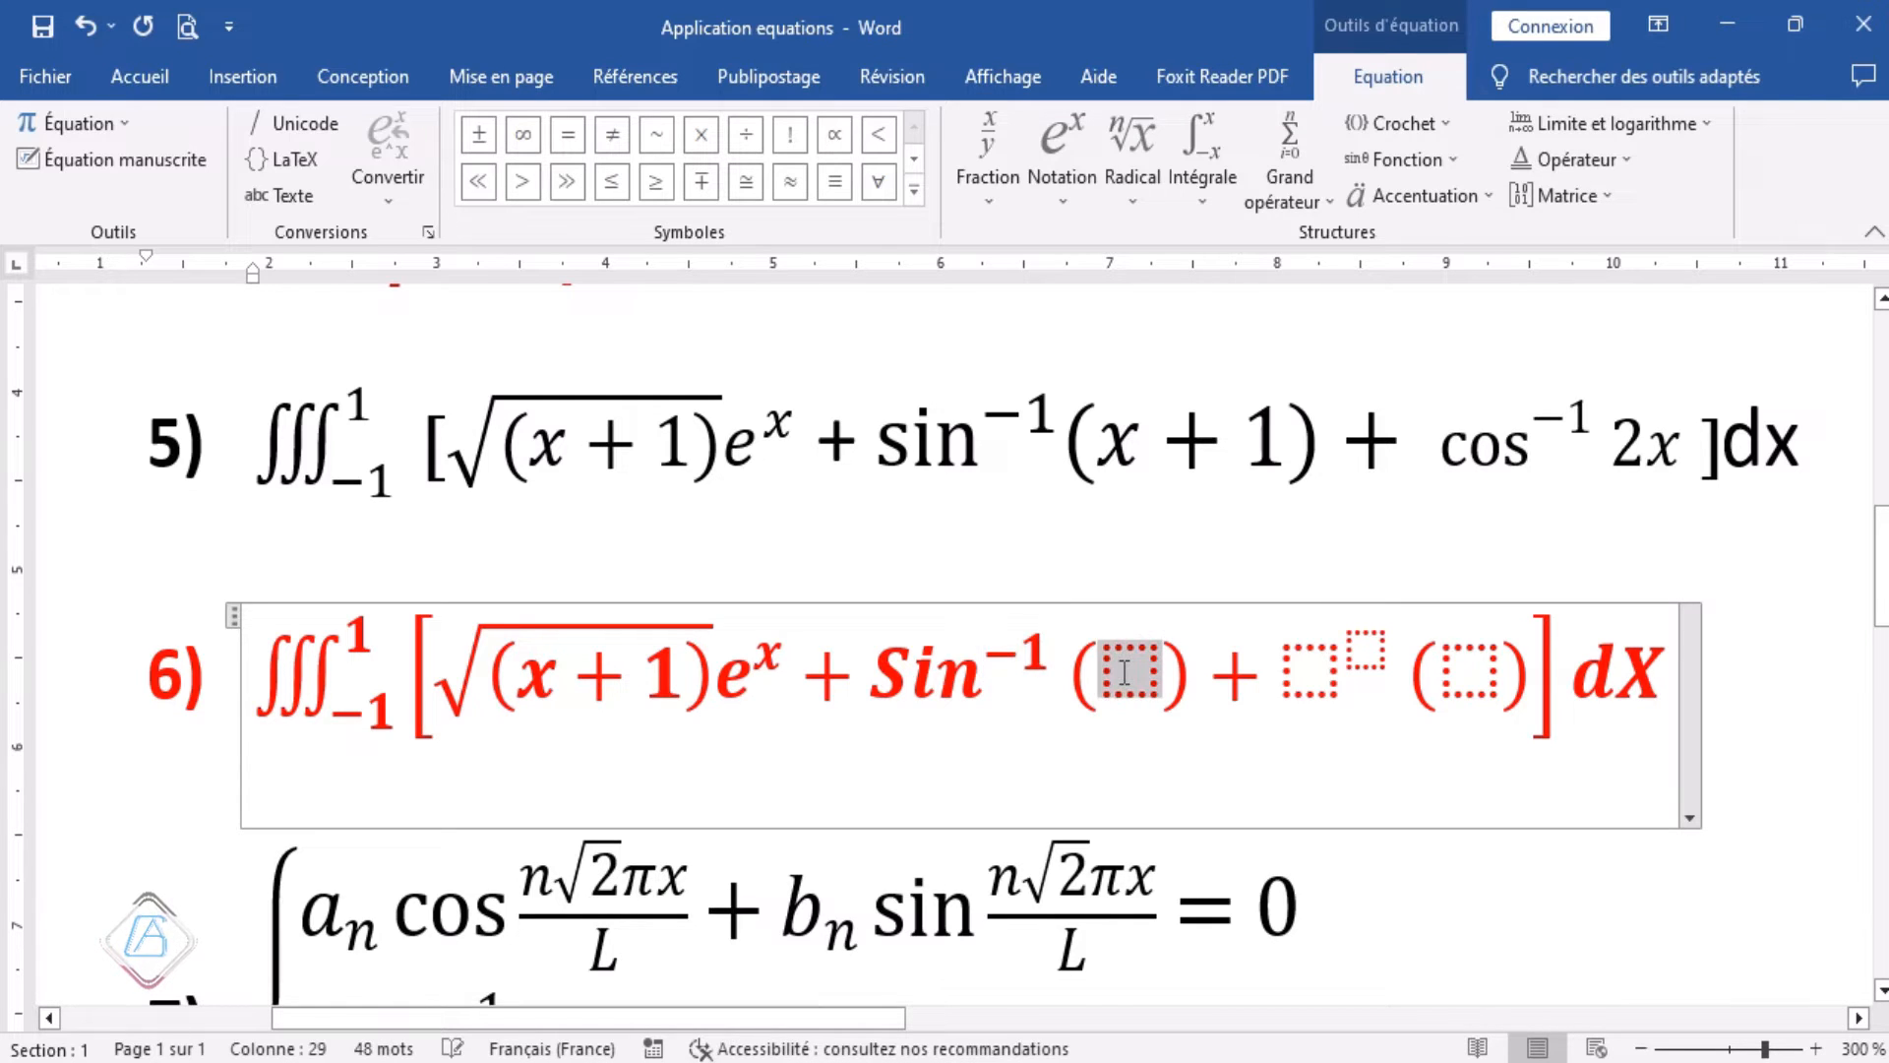
type("x")
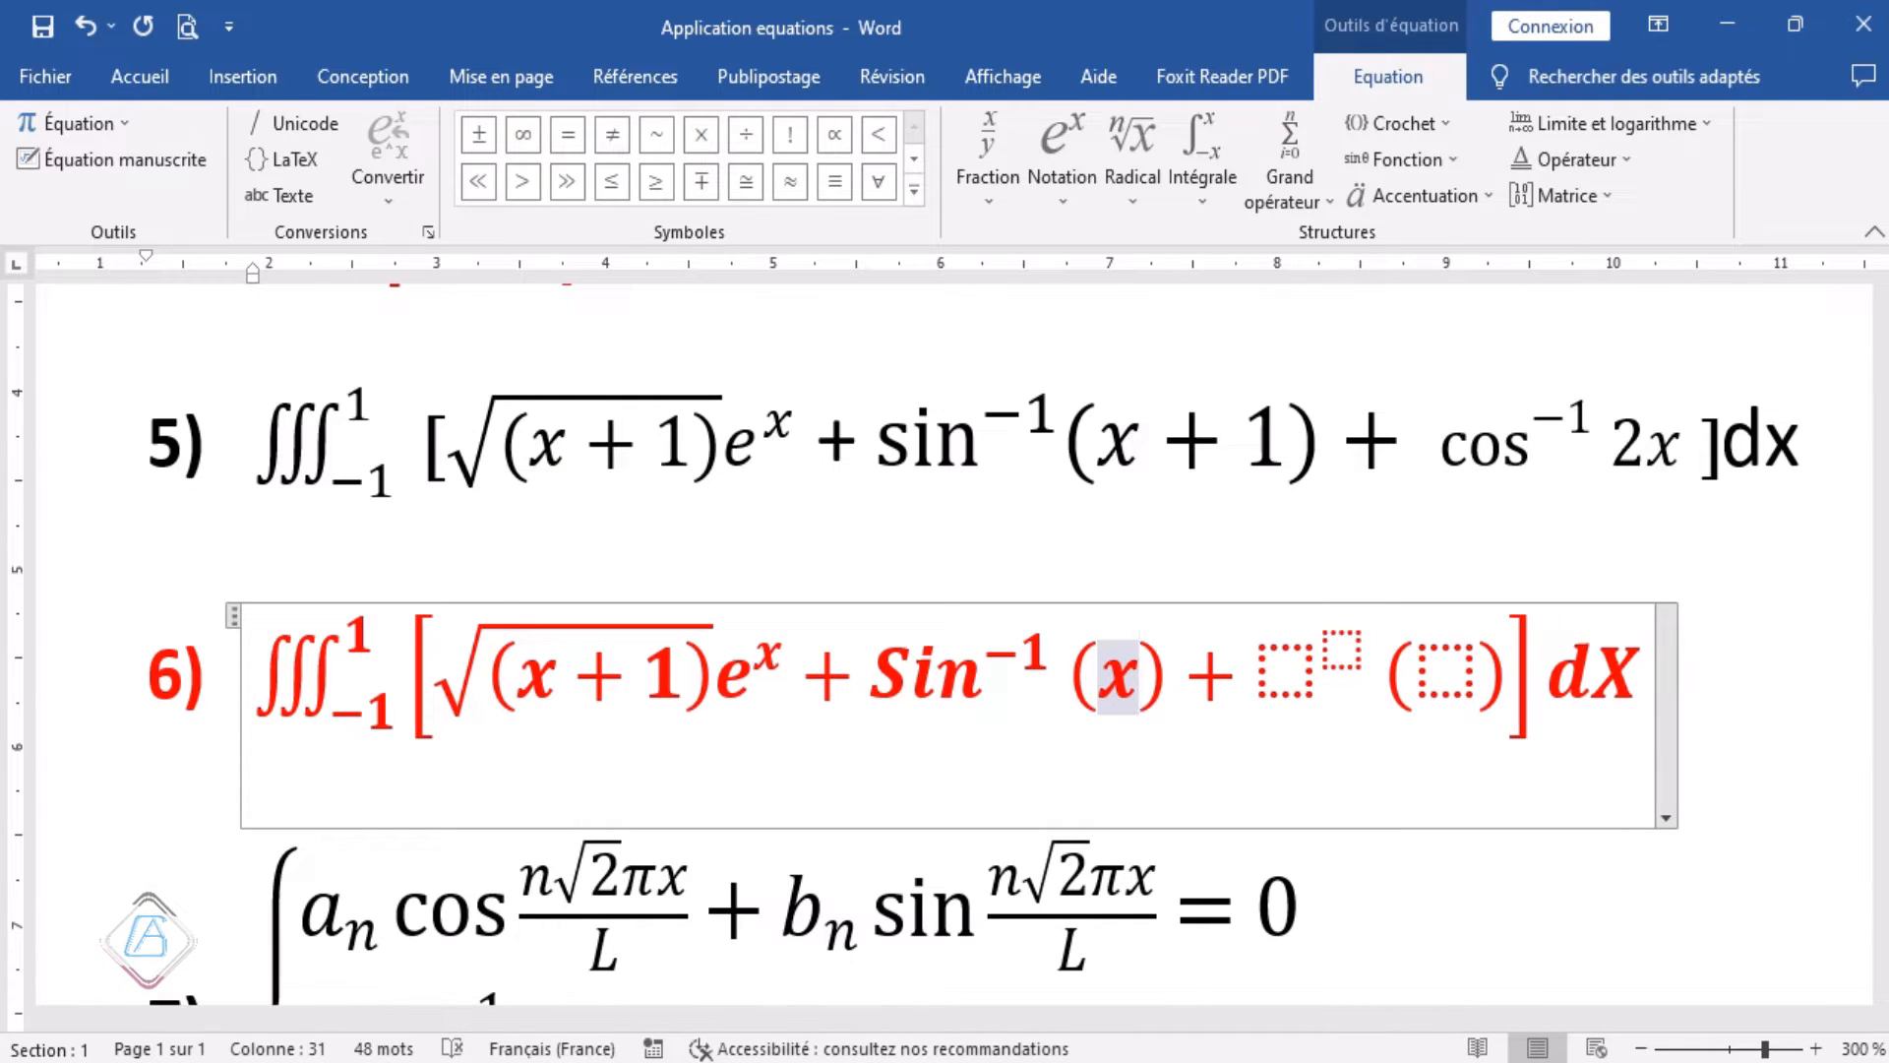
type("+1")
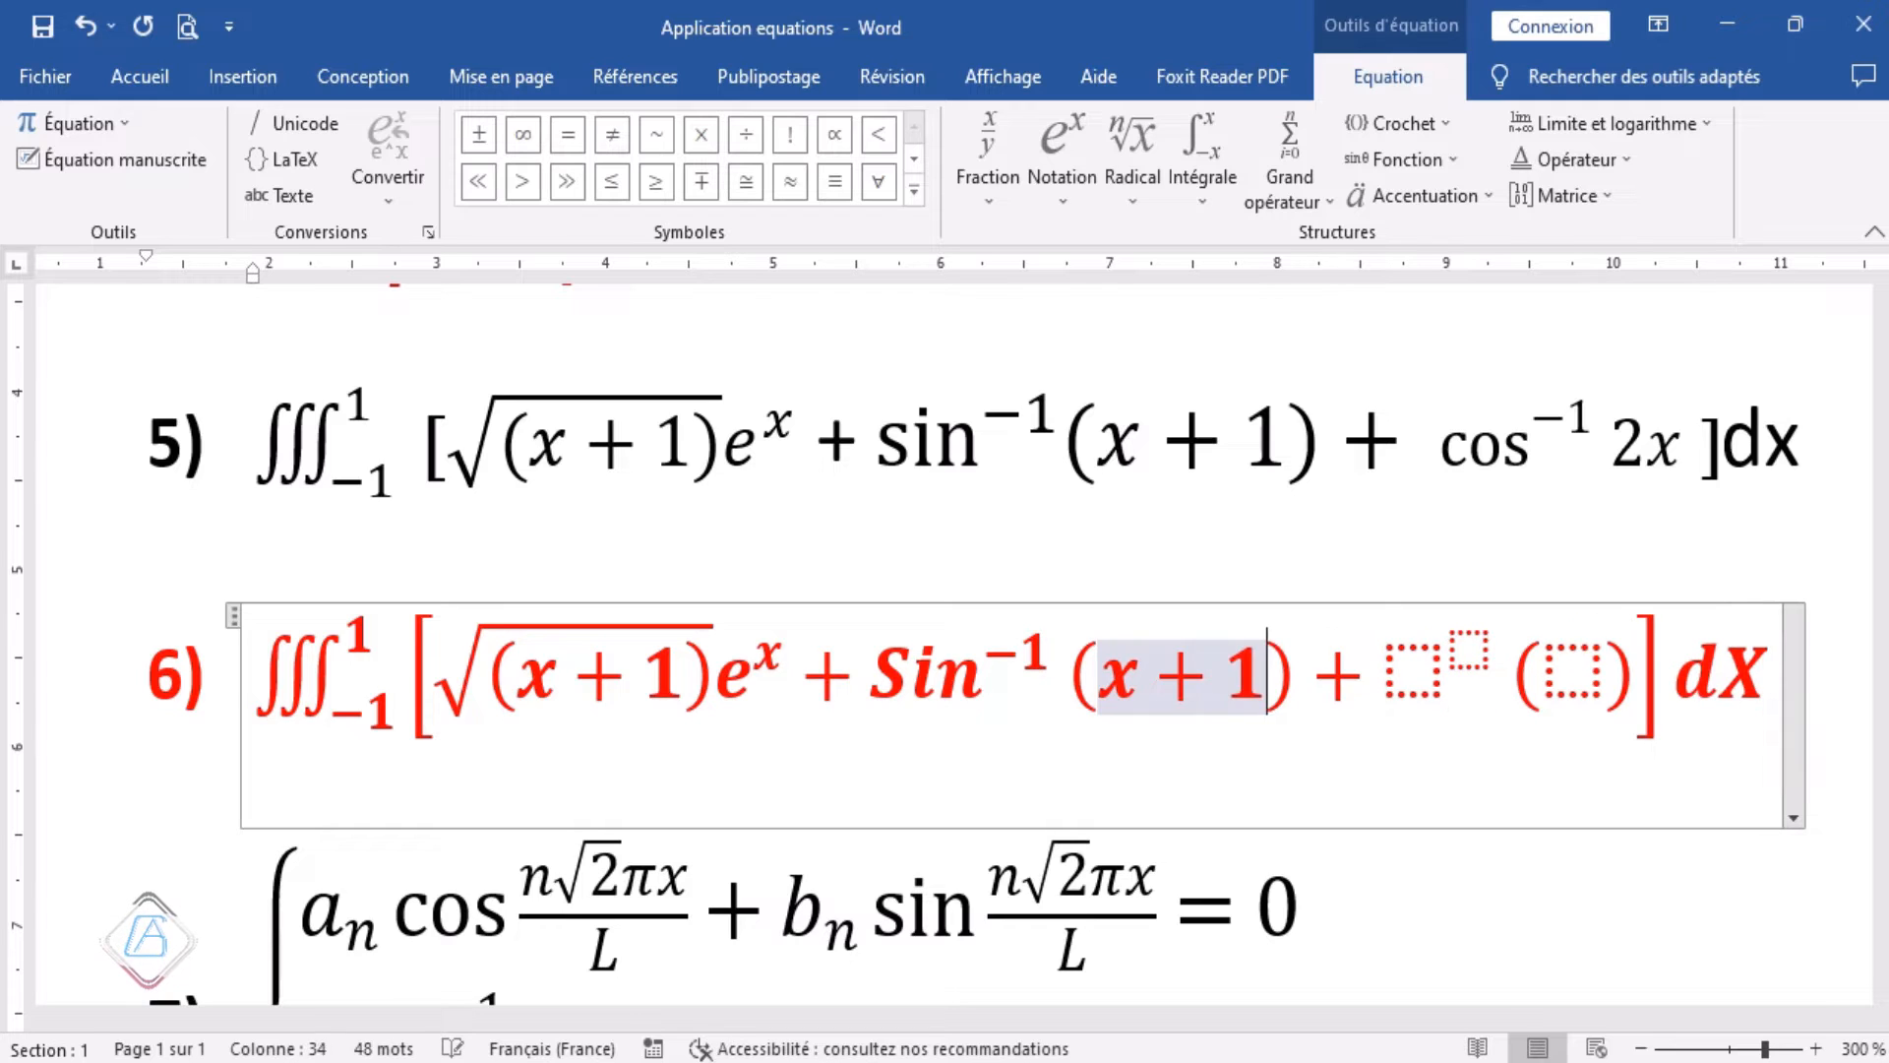
Fill the last term inside the item 6 brackets with base cos, exponent -1 and 2x inside the parentheses.
left_click(1405, 677)
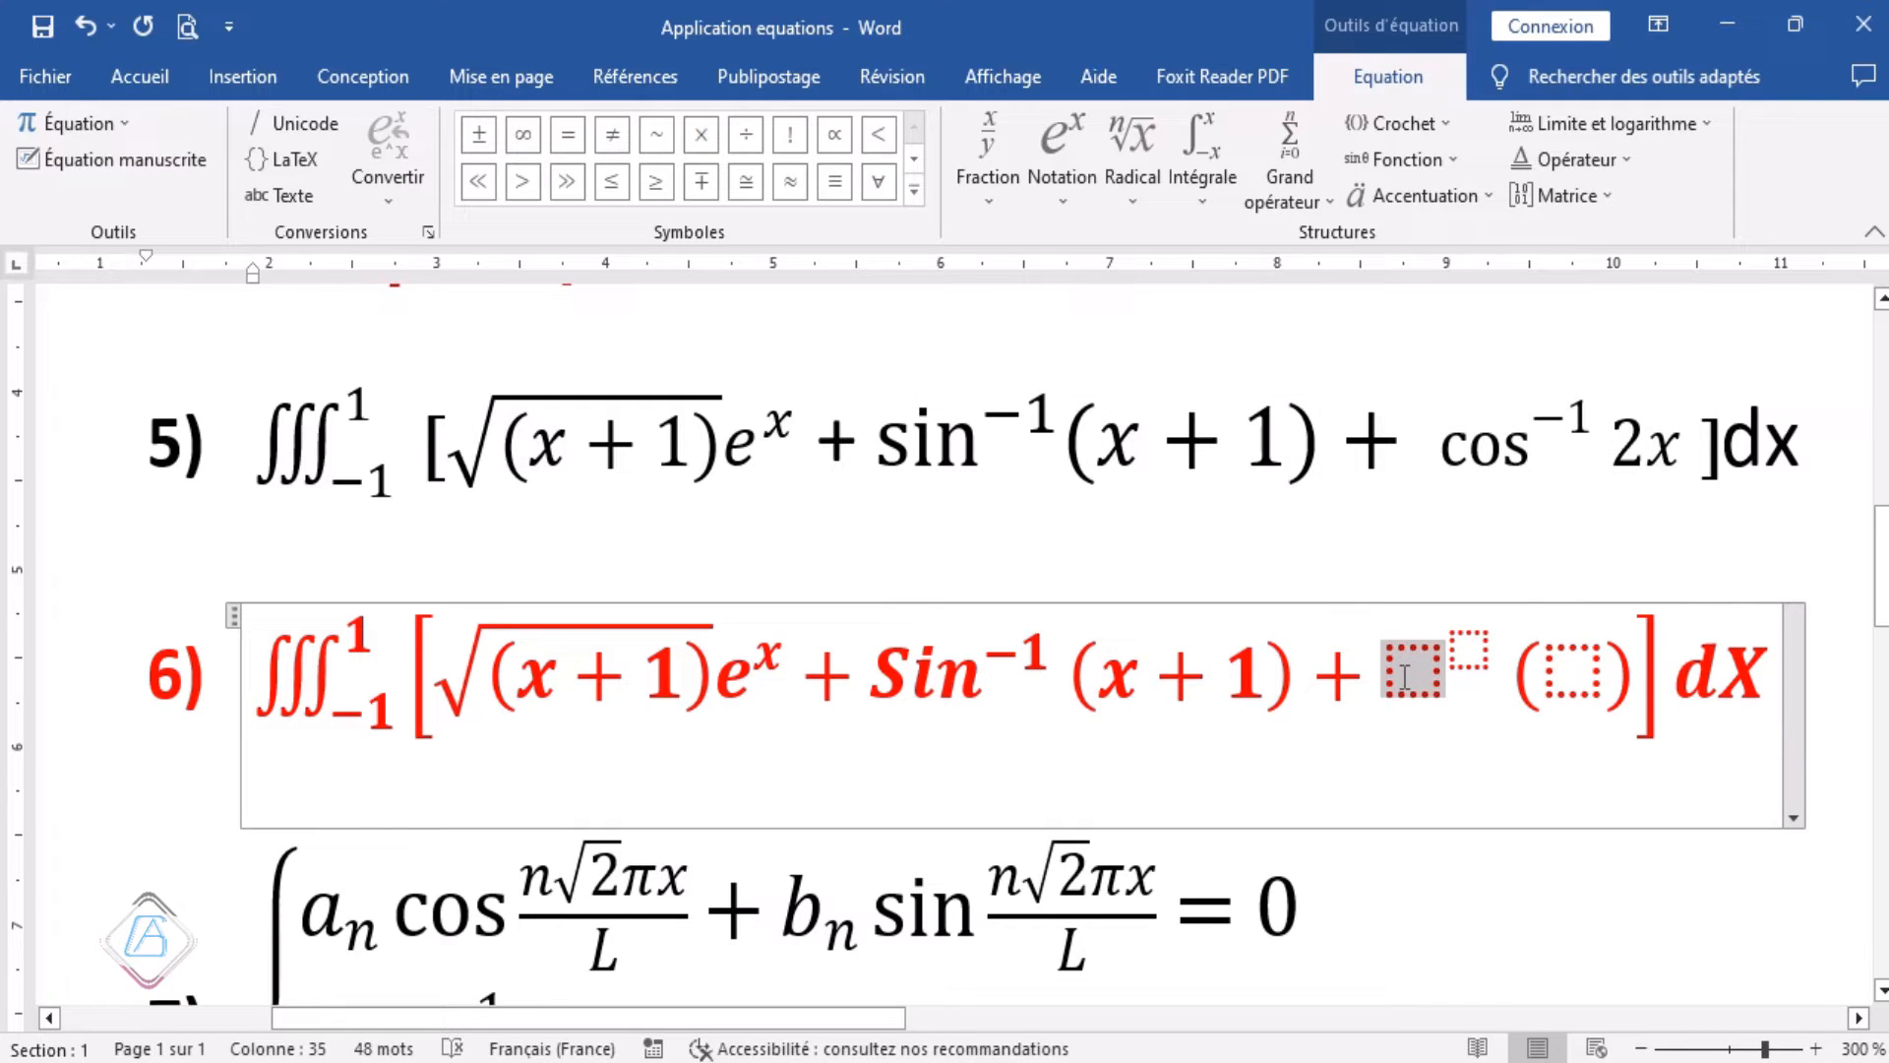
type("cos")
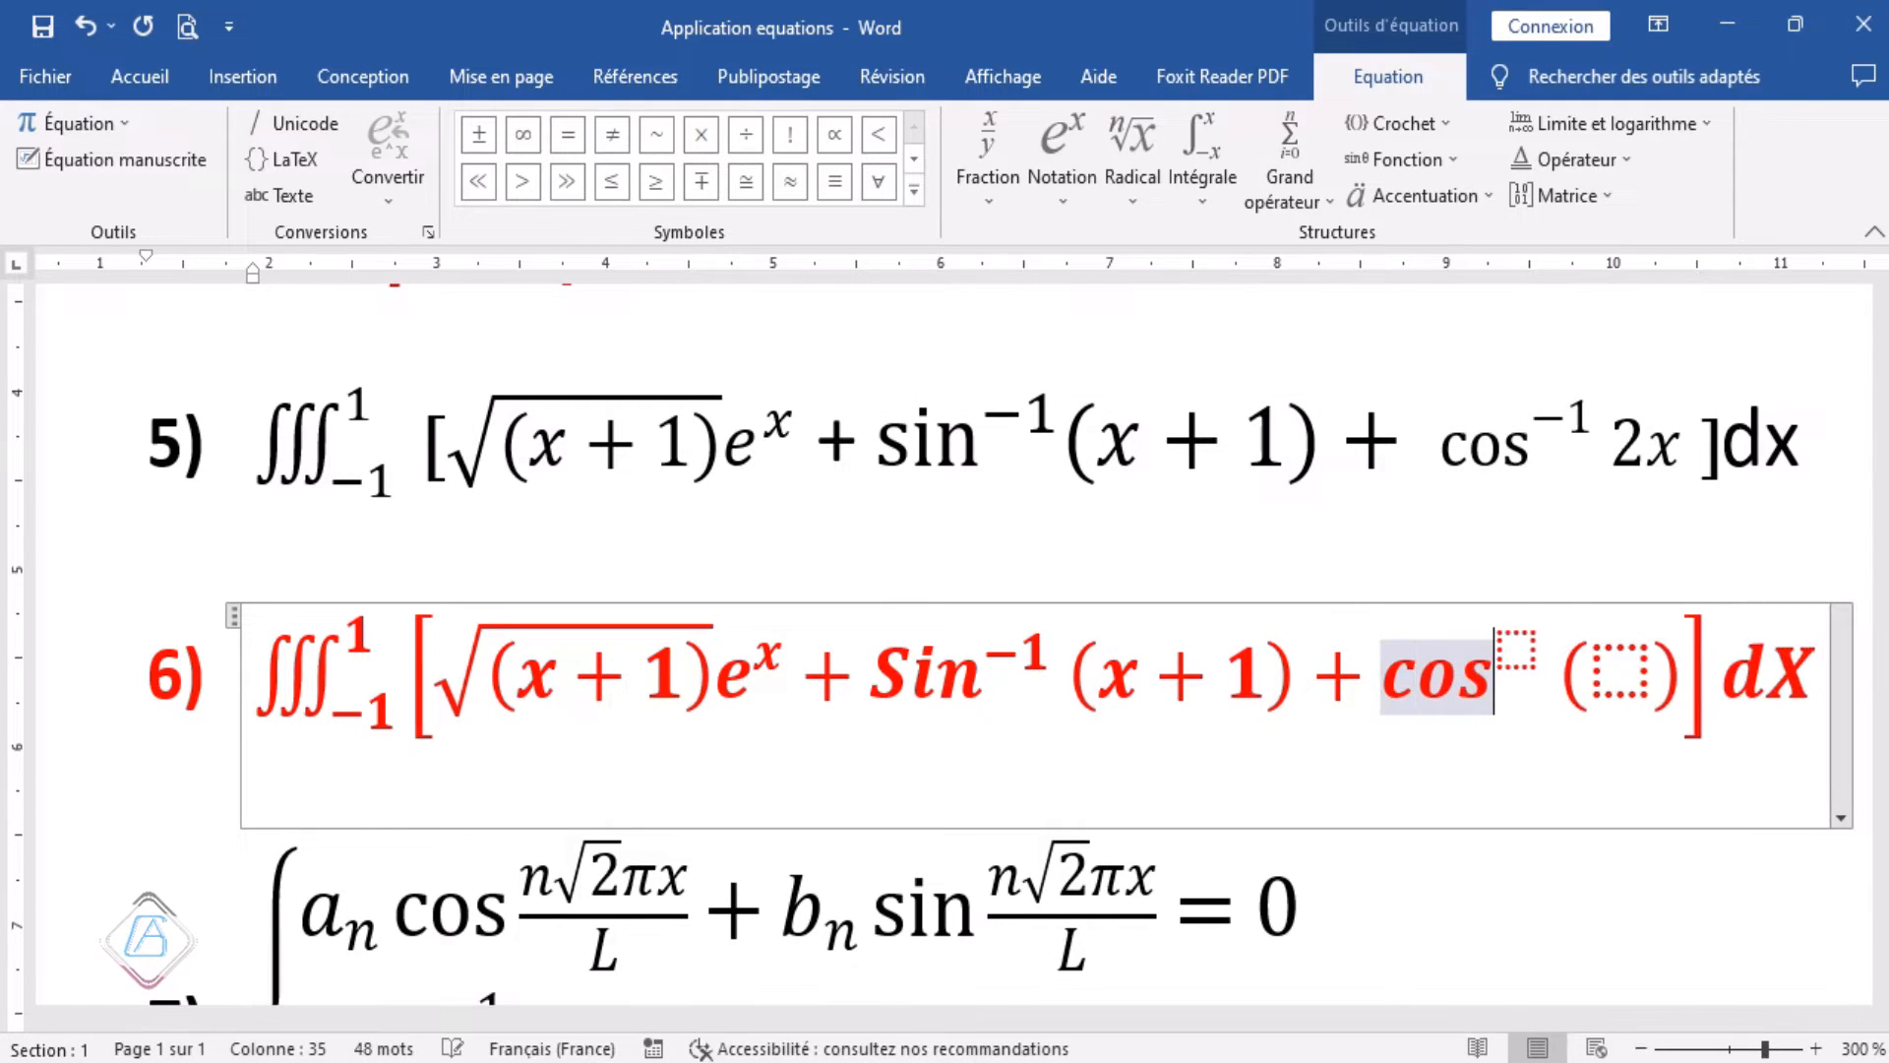
left_click(1518, 648)
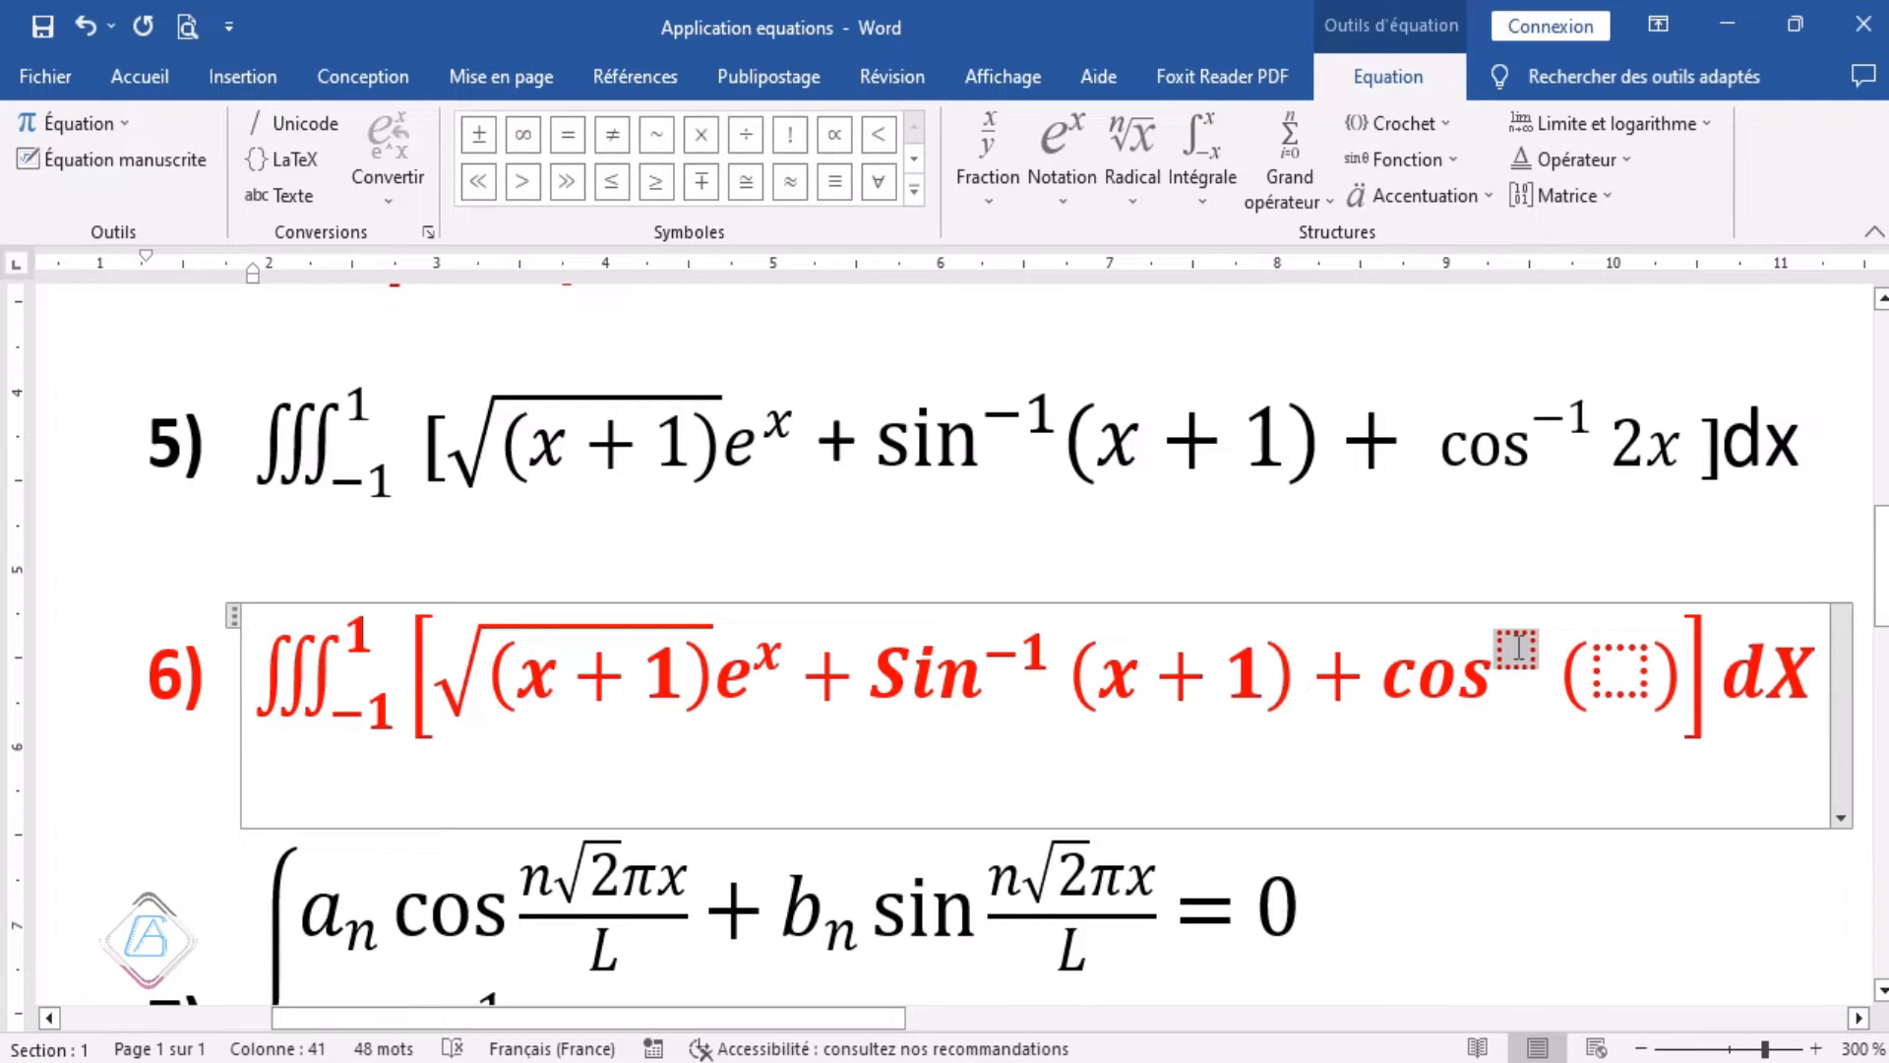
type("-1")
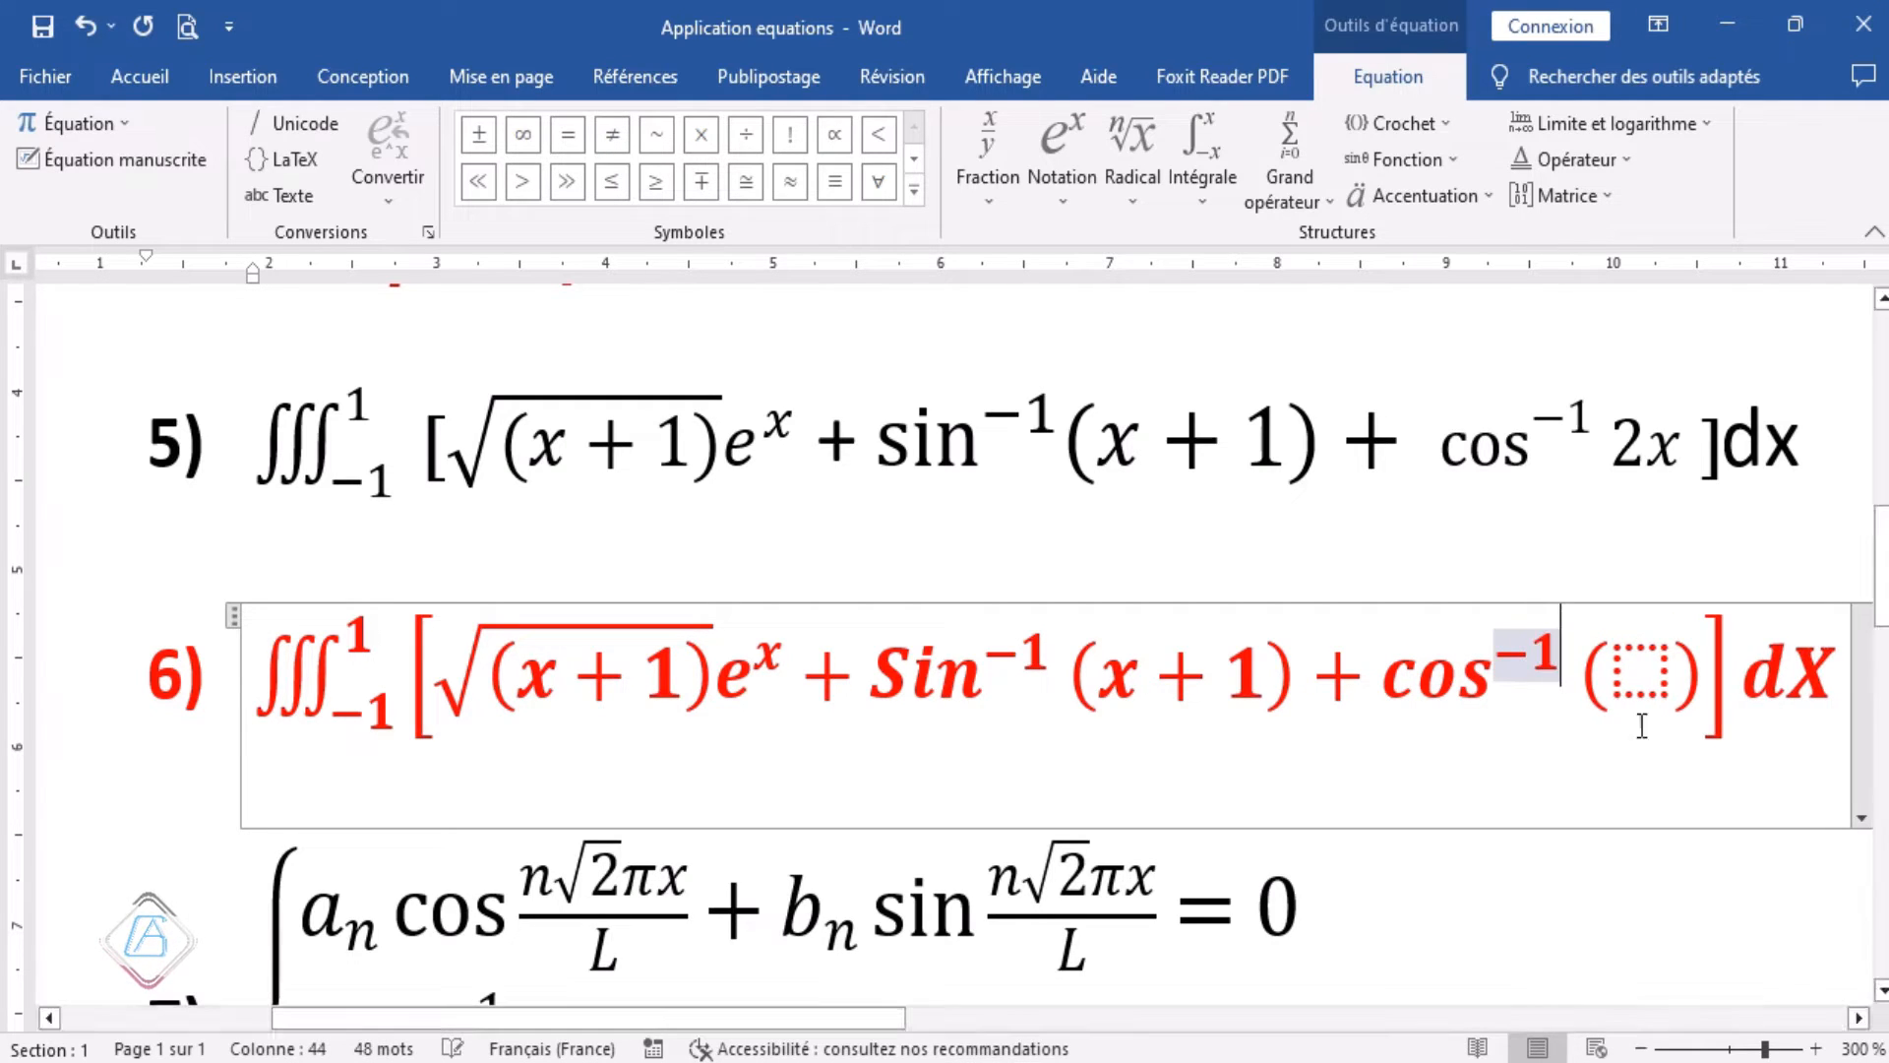
left_click(1638, 673)
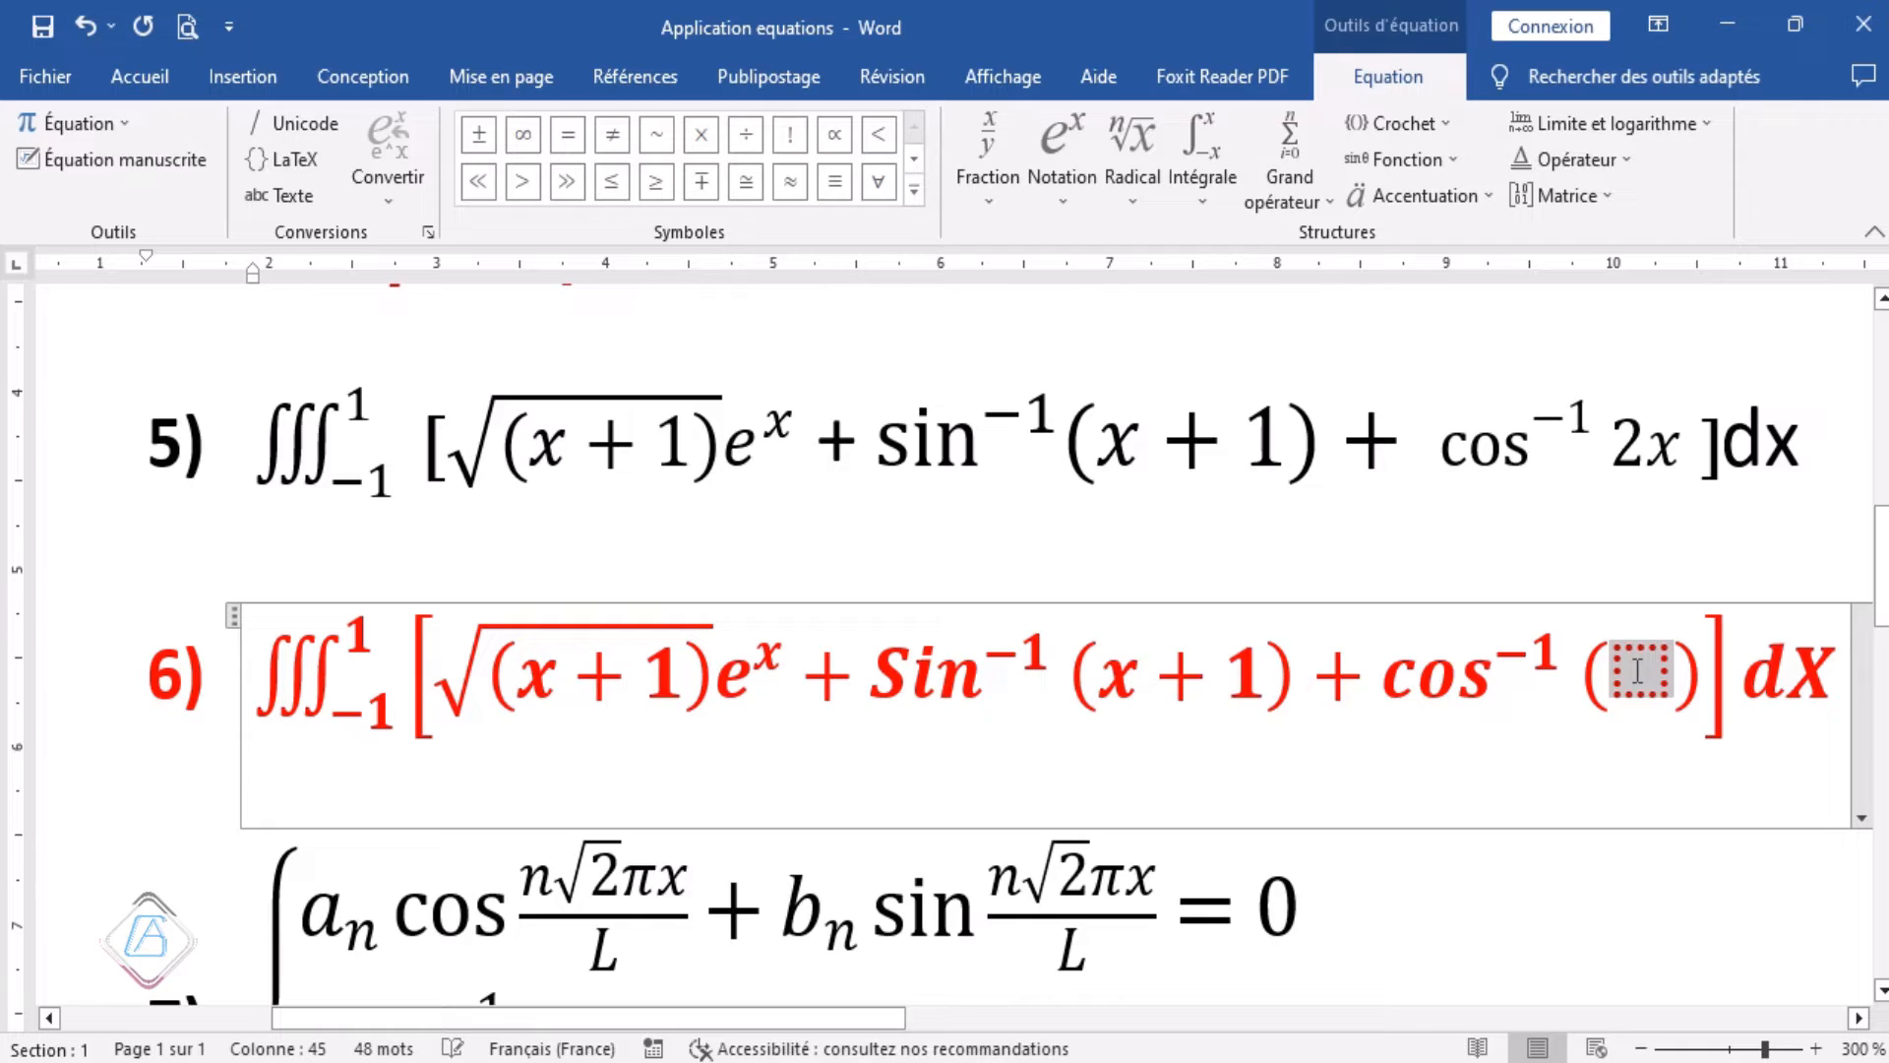
type("2x")
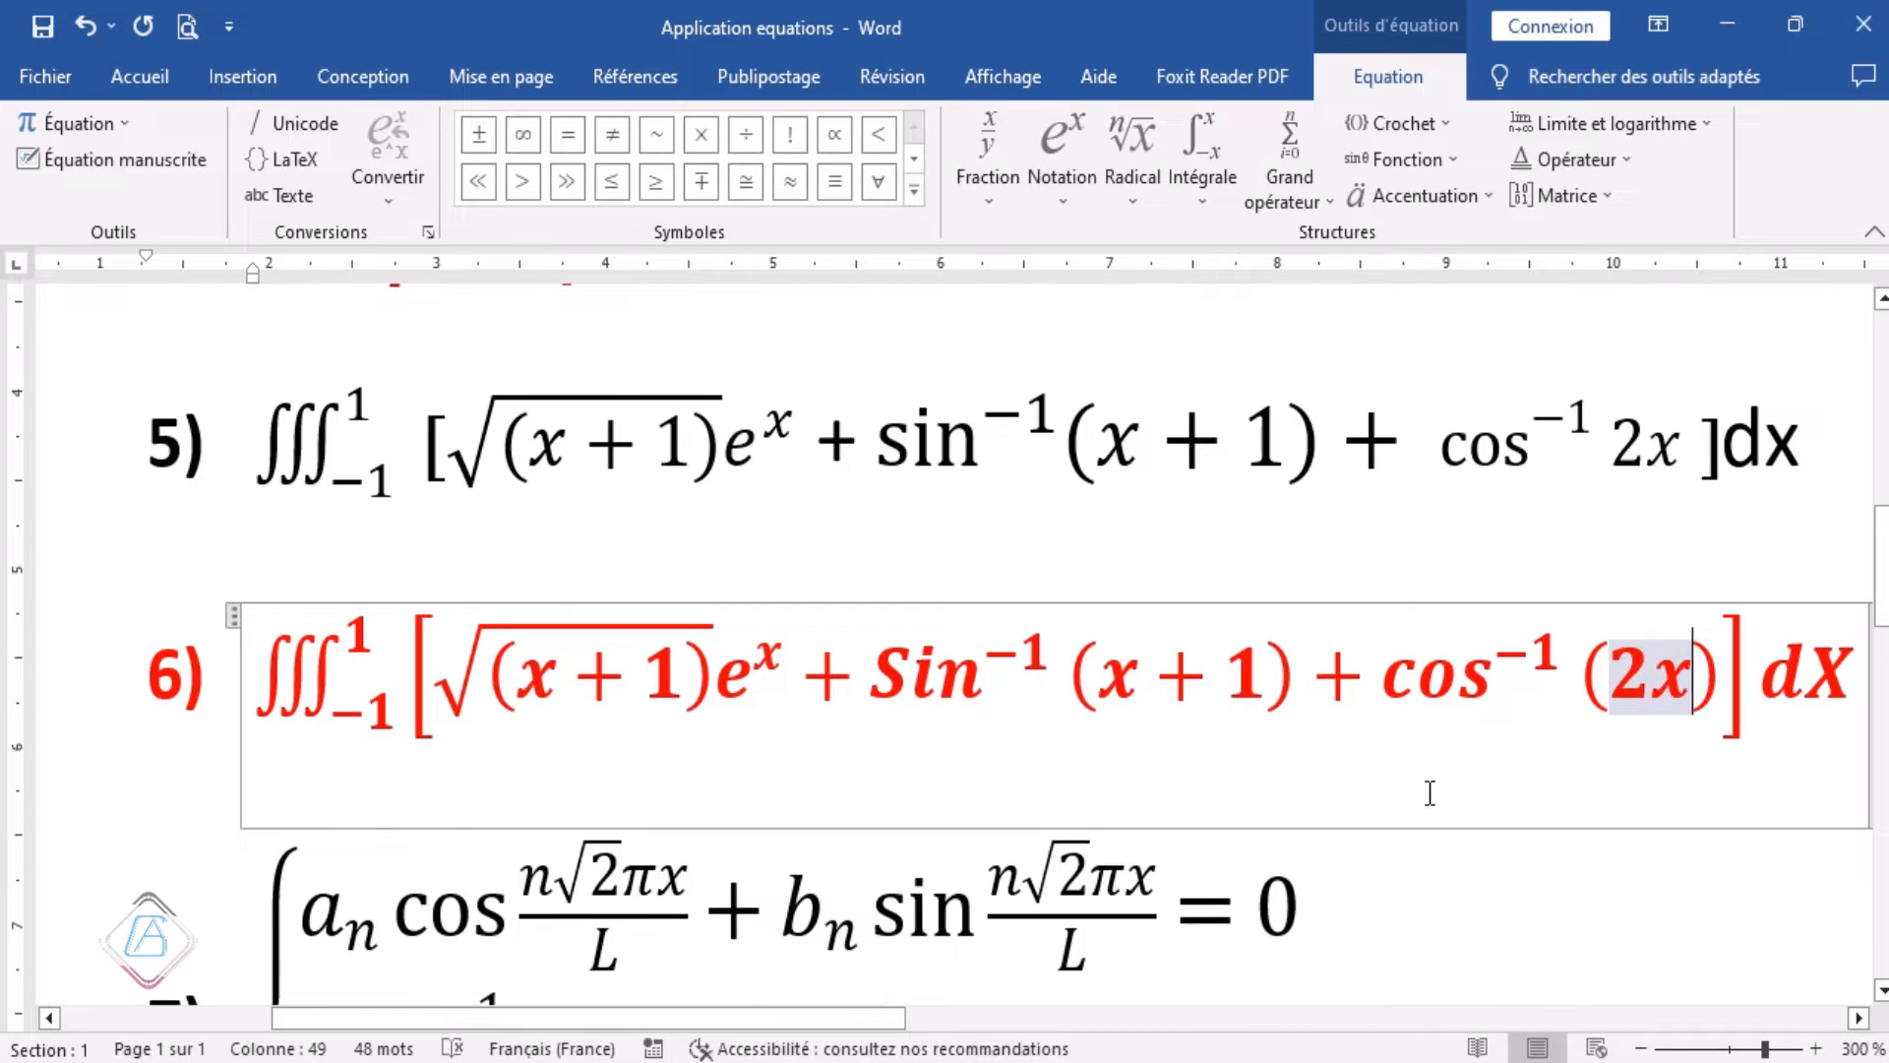
Examine the item 7 equation system and the blank item 8 below it, along with the items that follow.
scroll(1429, 792, "down", 1)
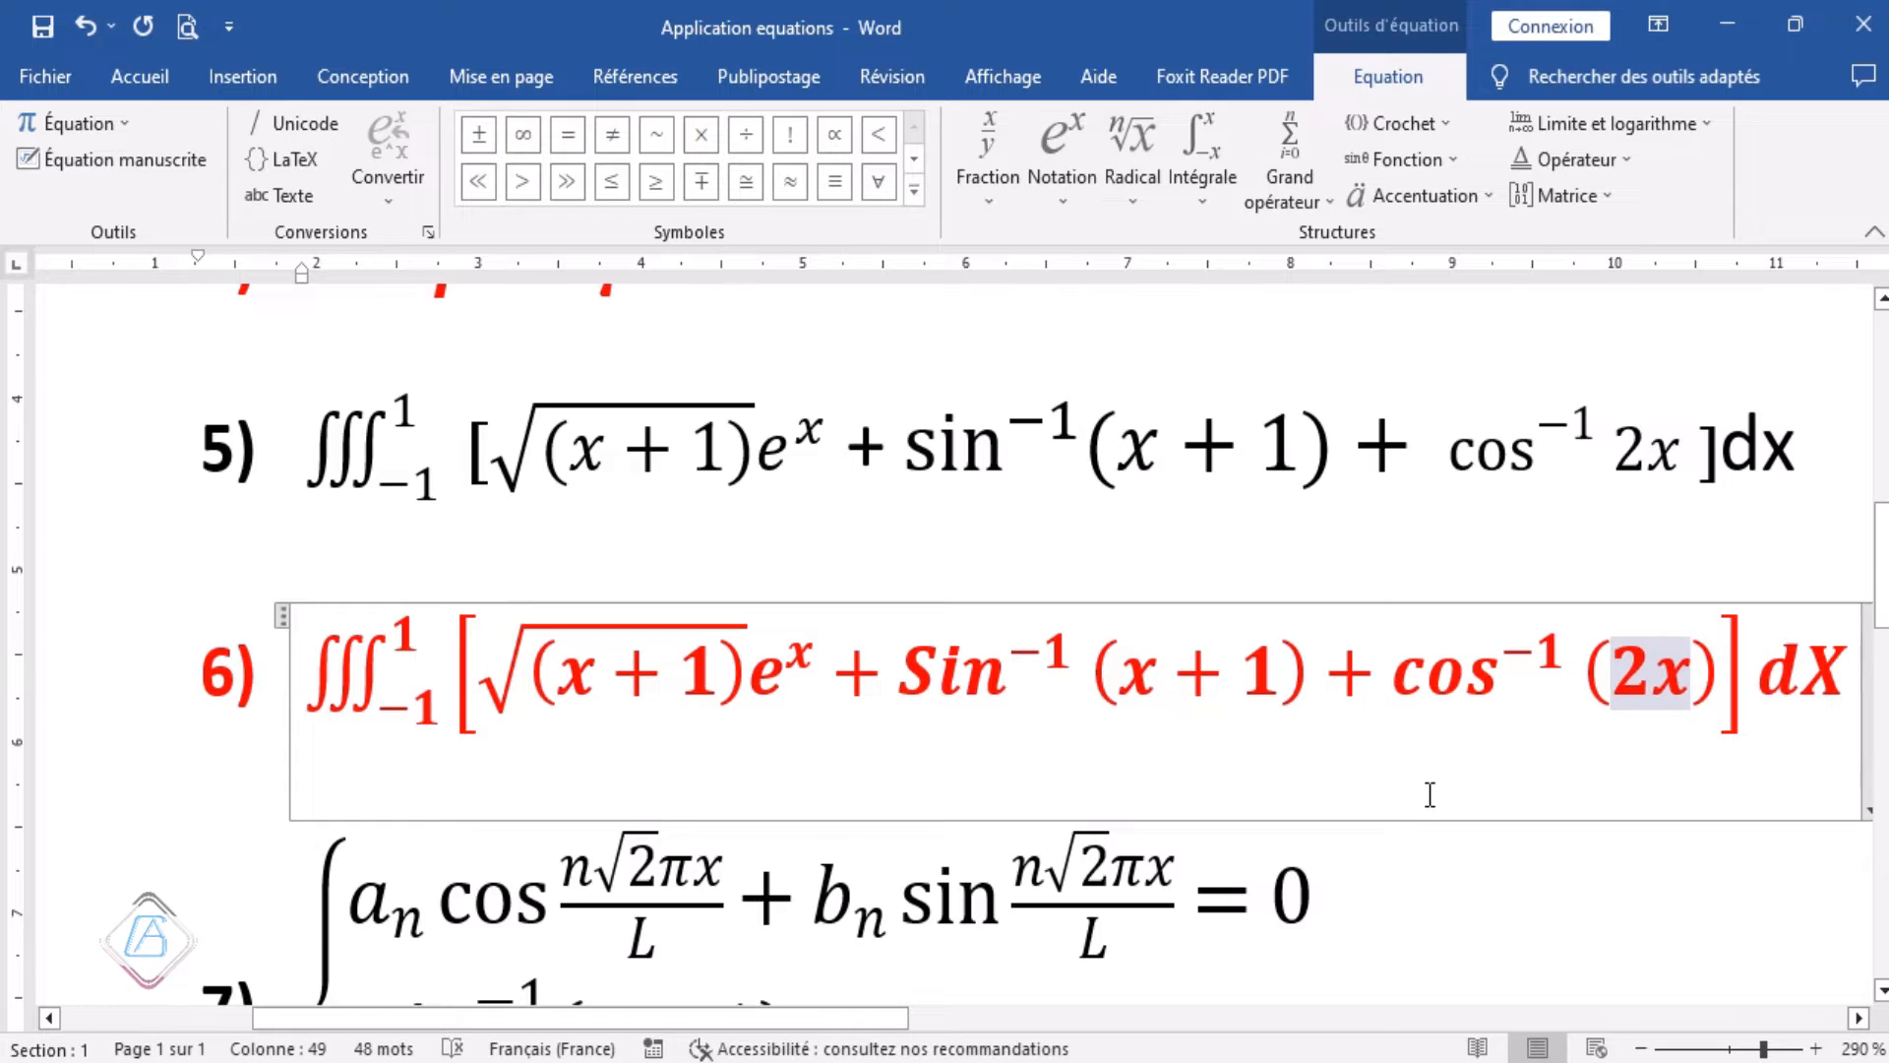
scroll(1430, 793, "down", 4)
scroll(1430, 792, "up", 4)
scroll(1429, 792, "down", 4)
scroll(1430, 792, "up", 4)
scroll(1430, 792, "down", 4)
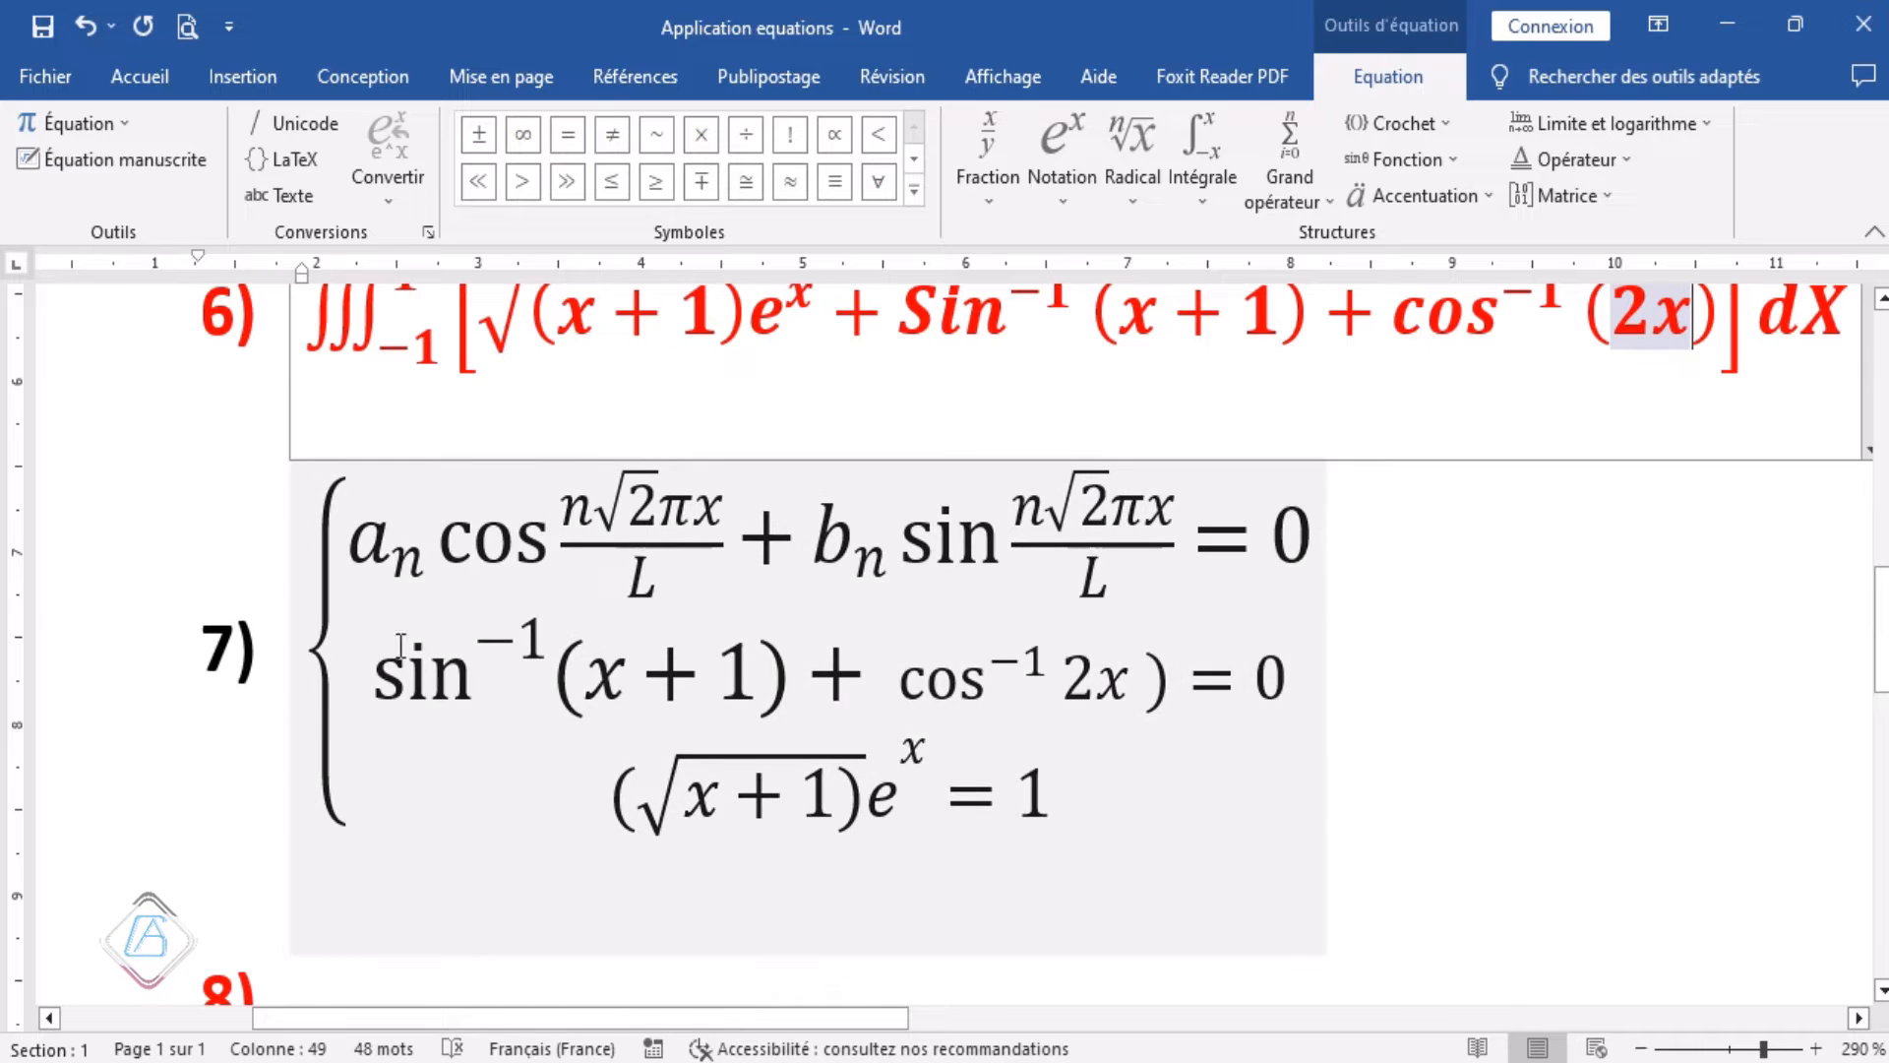
scroll(570, 757, "down", 4)
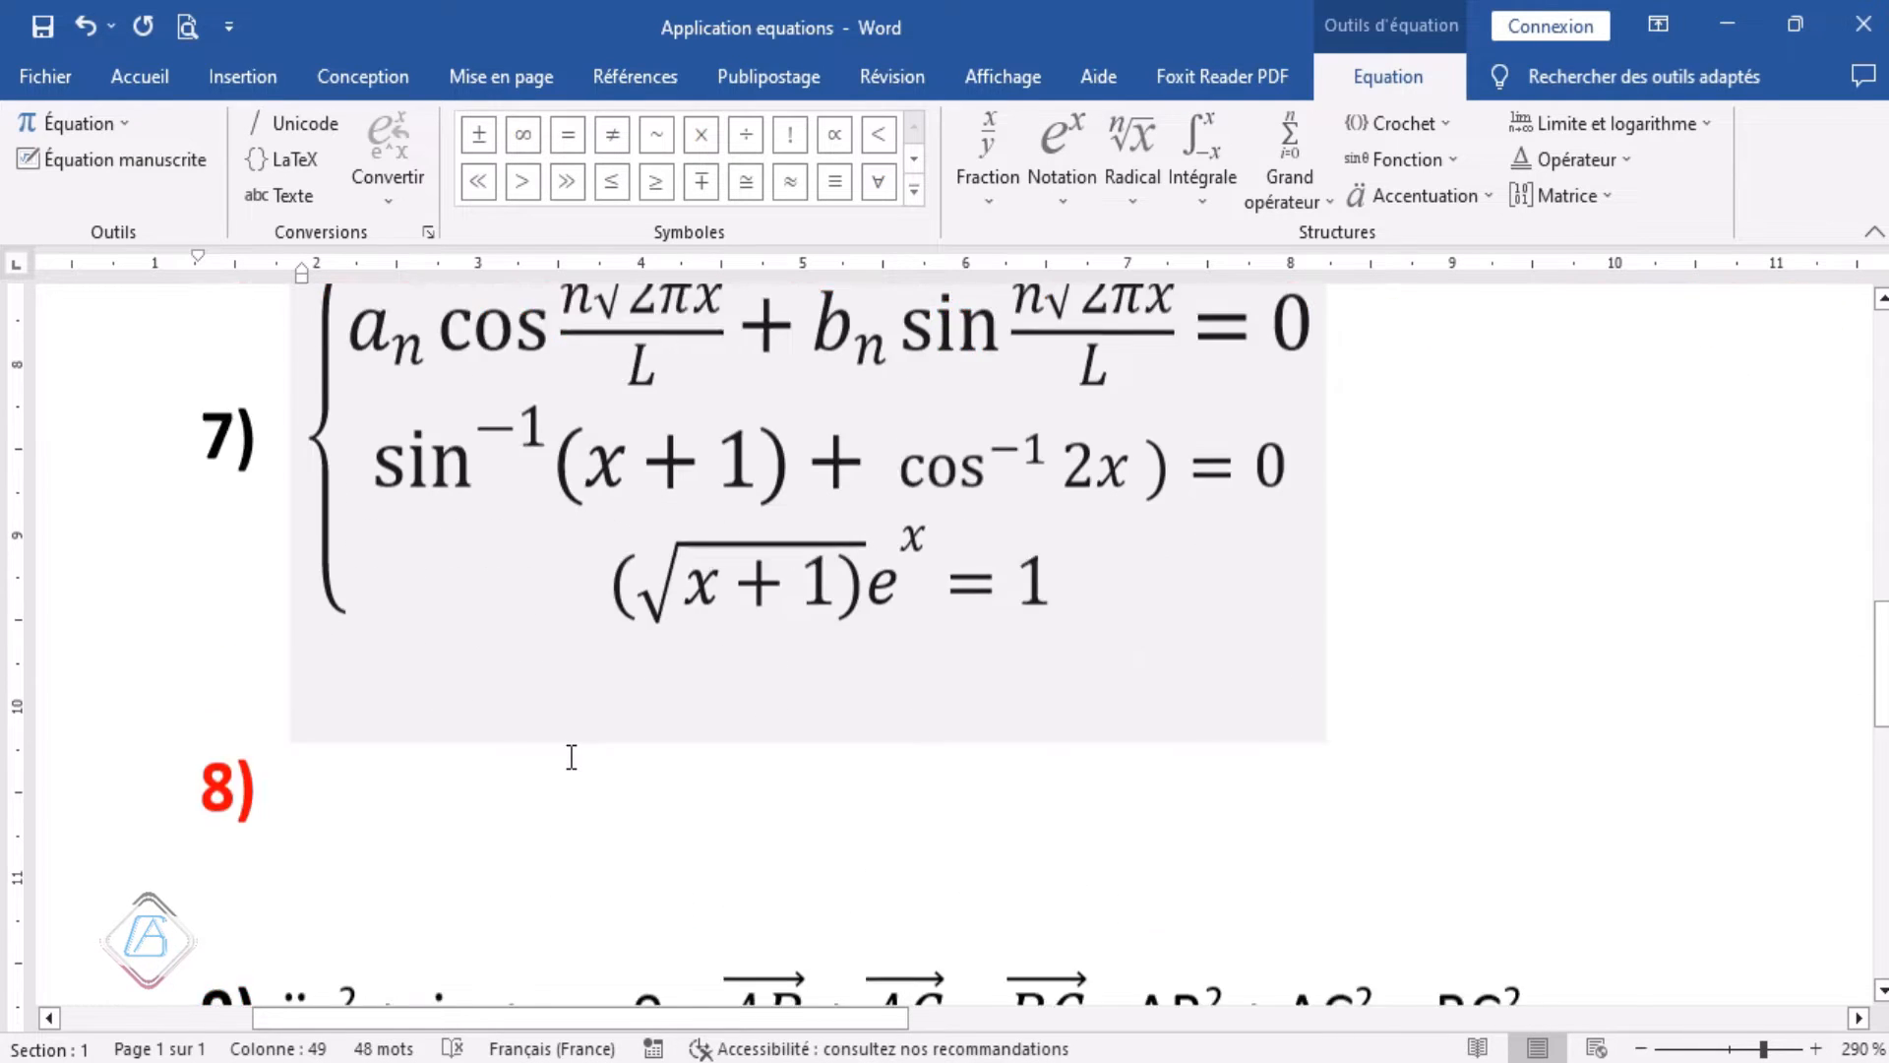
scroll(590, 748, "up", 4)
scroll(666, 893, "down", 4)
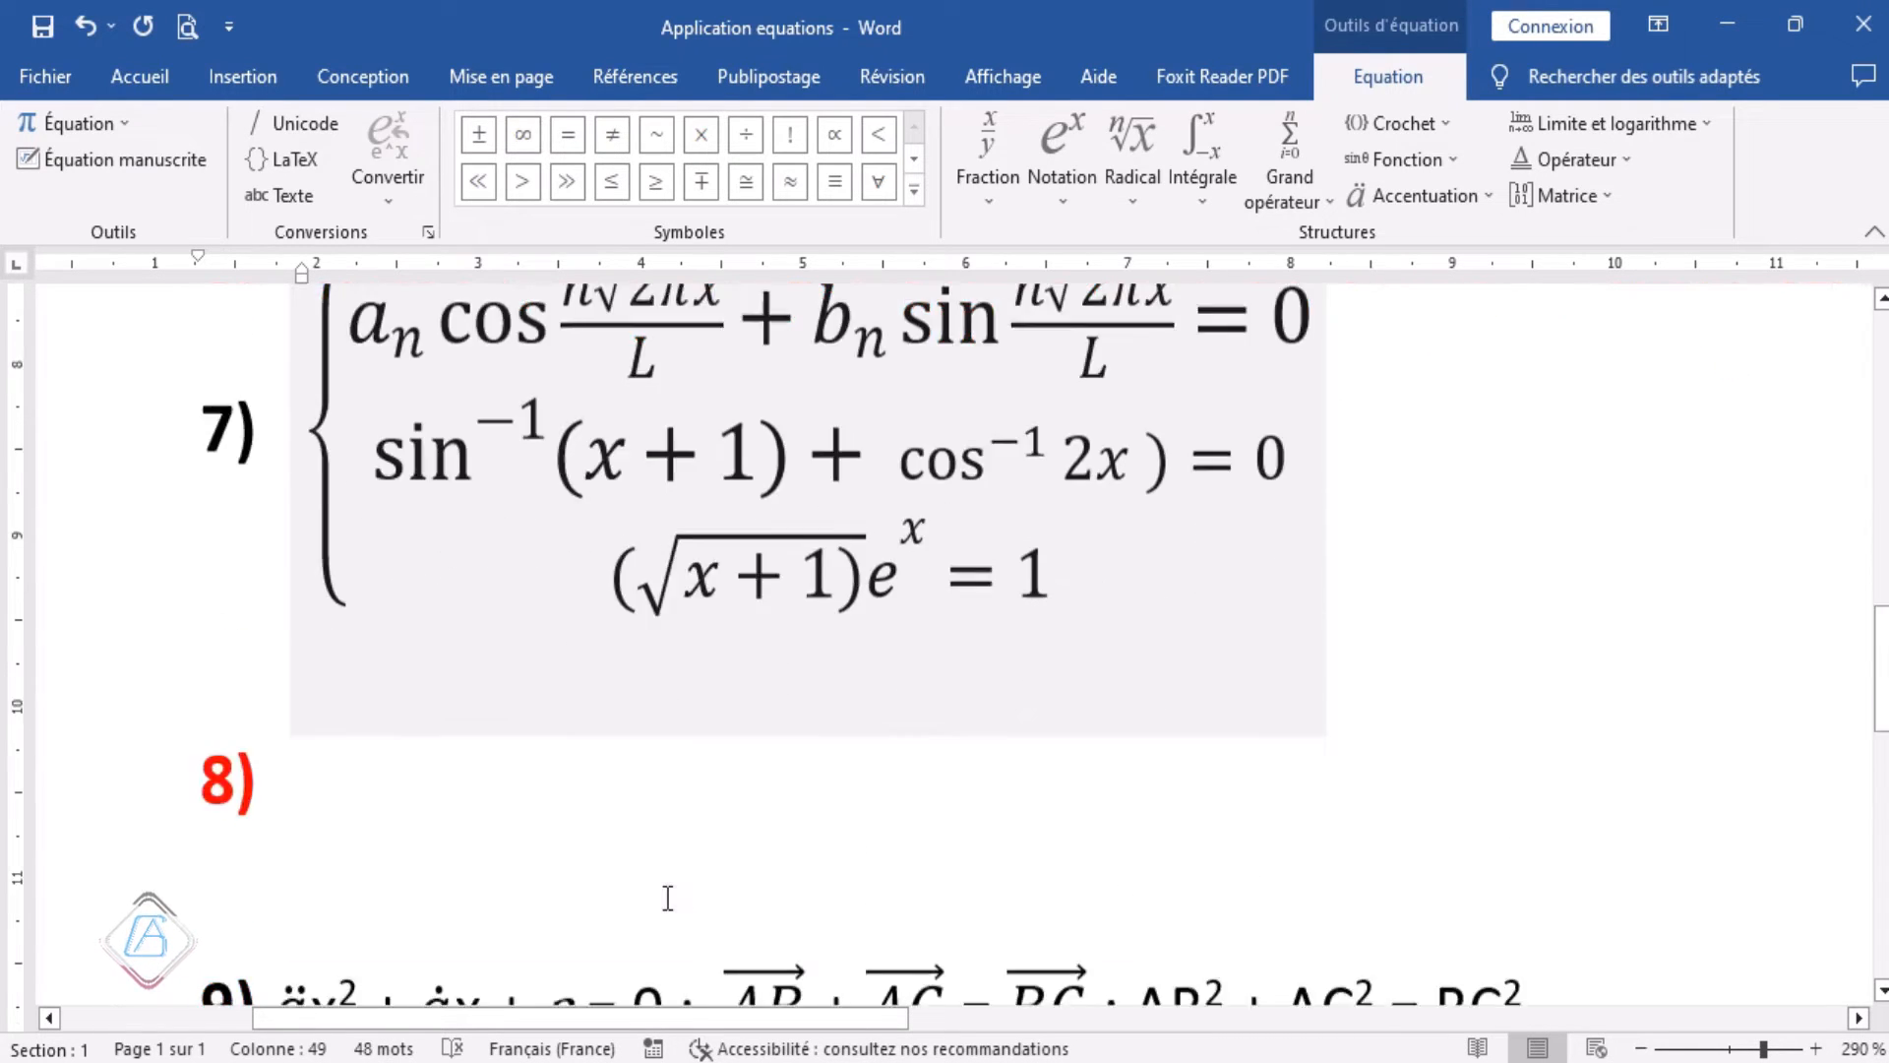
scroll(707, 732, "down", 1, "ctrl")
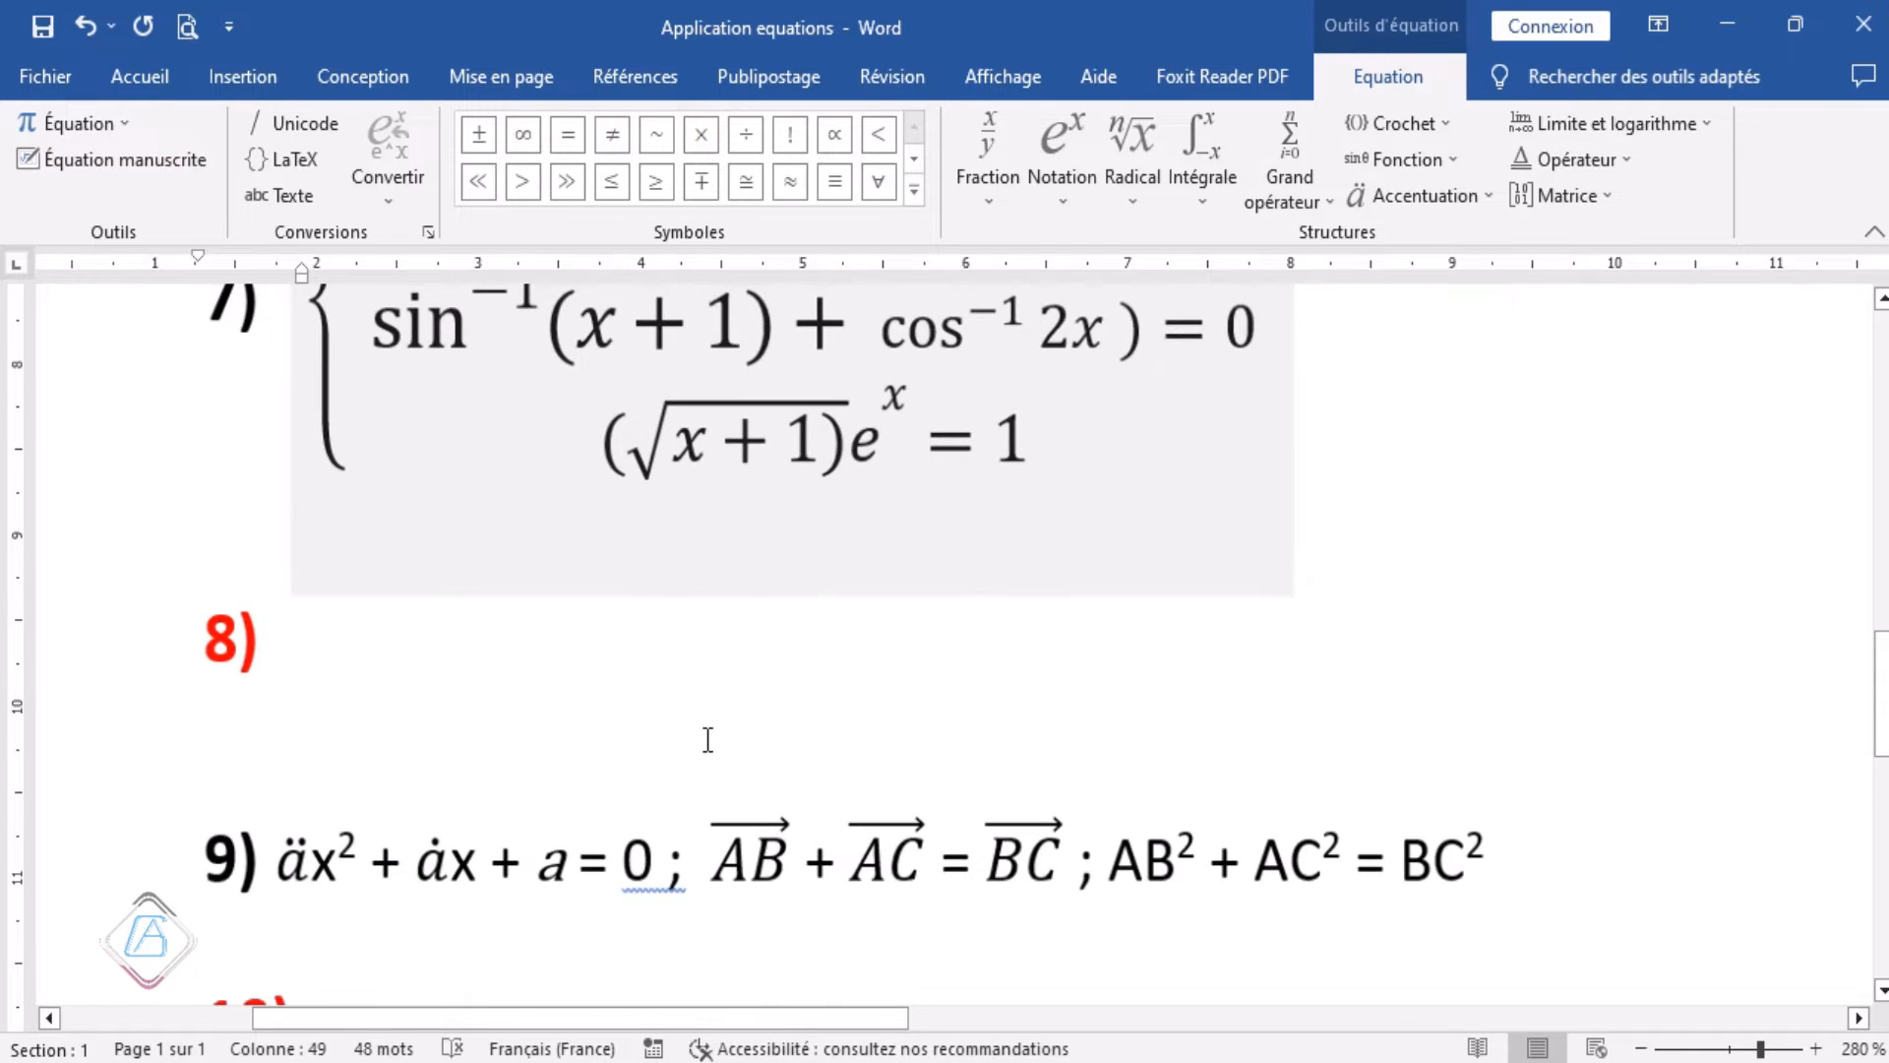
scroll(709, 732, "up", 4)
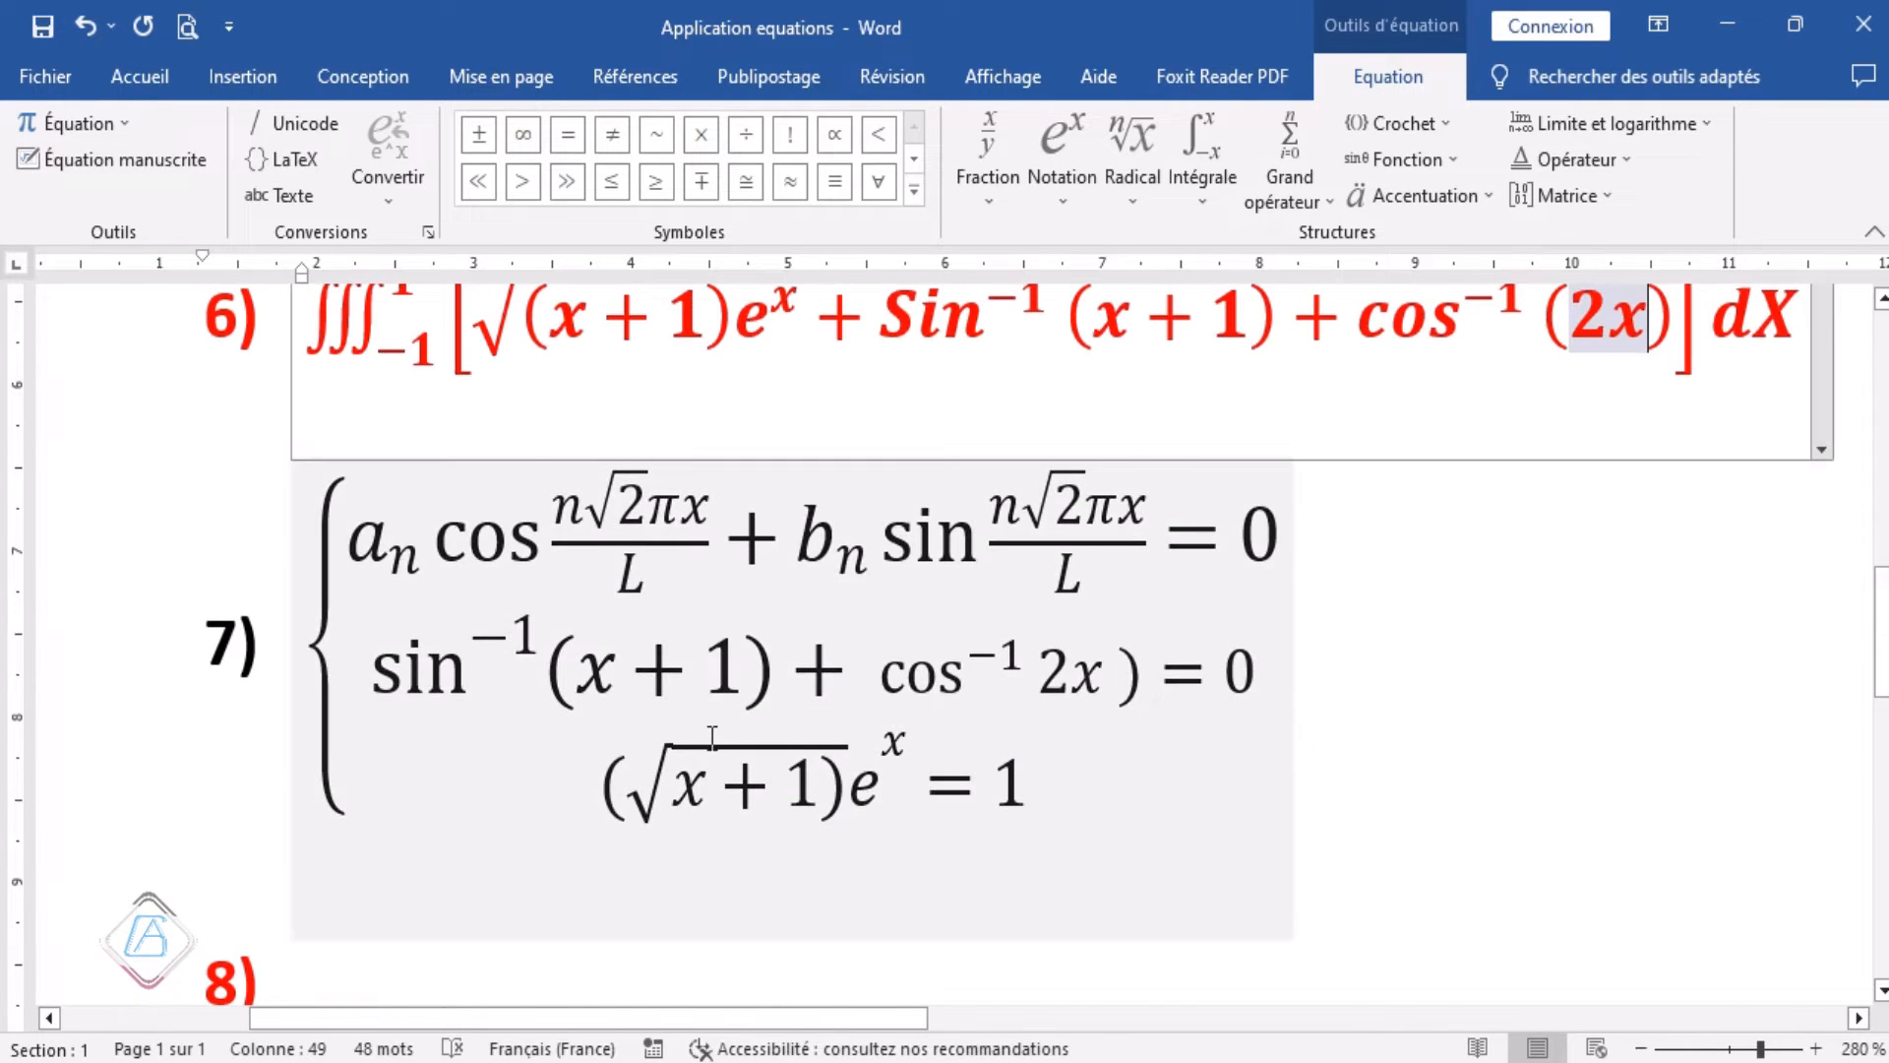
scroll(712, 734, "down", 4)
scroll(715, 748, "down", 4, "ctrl")
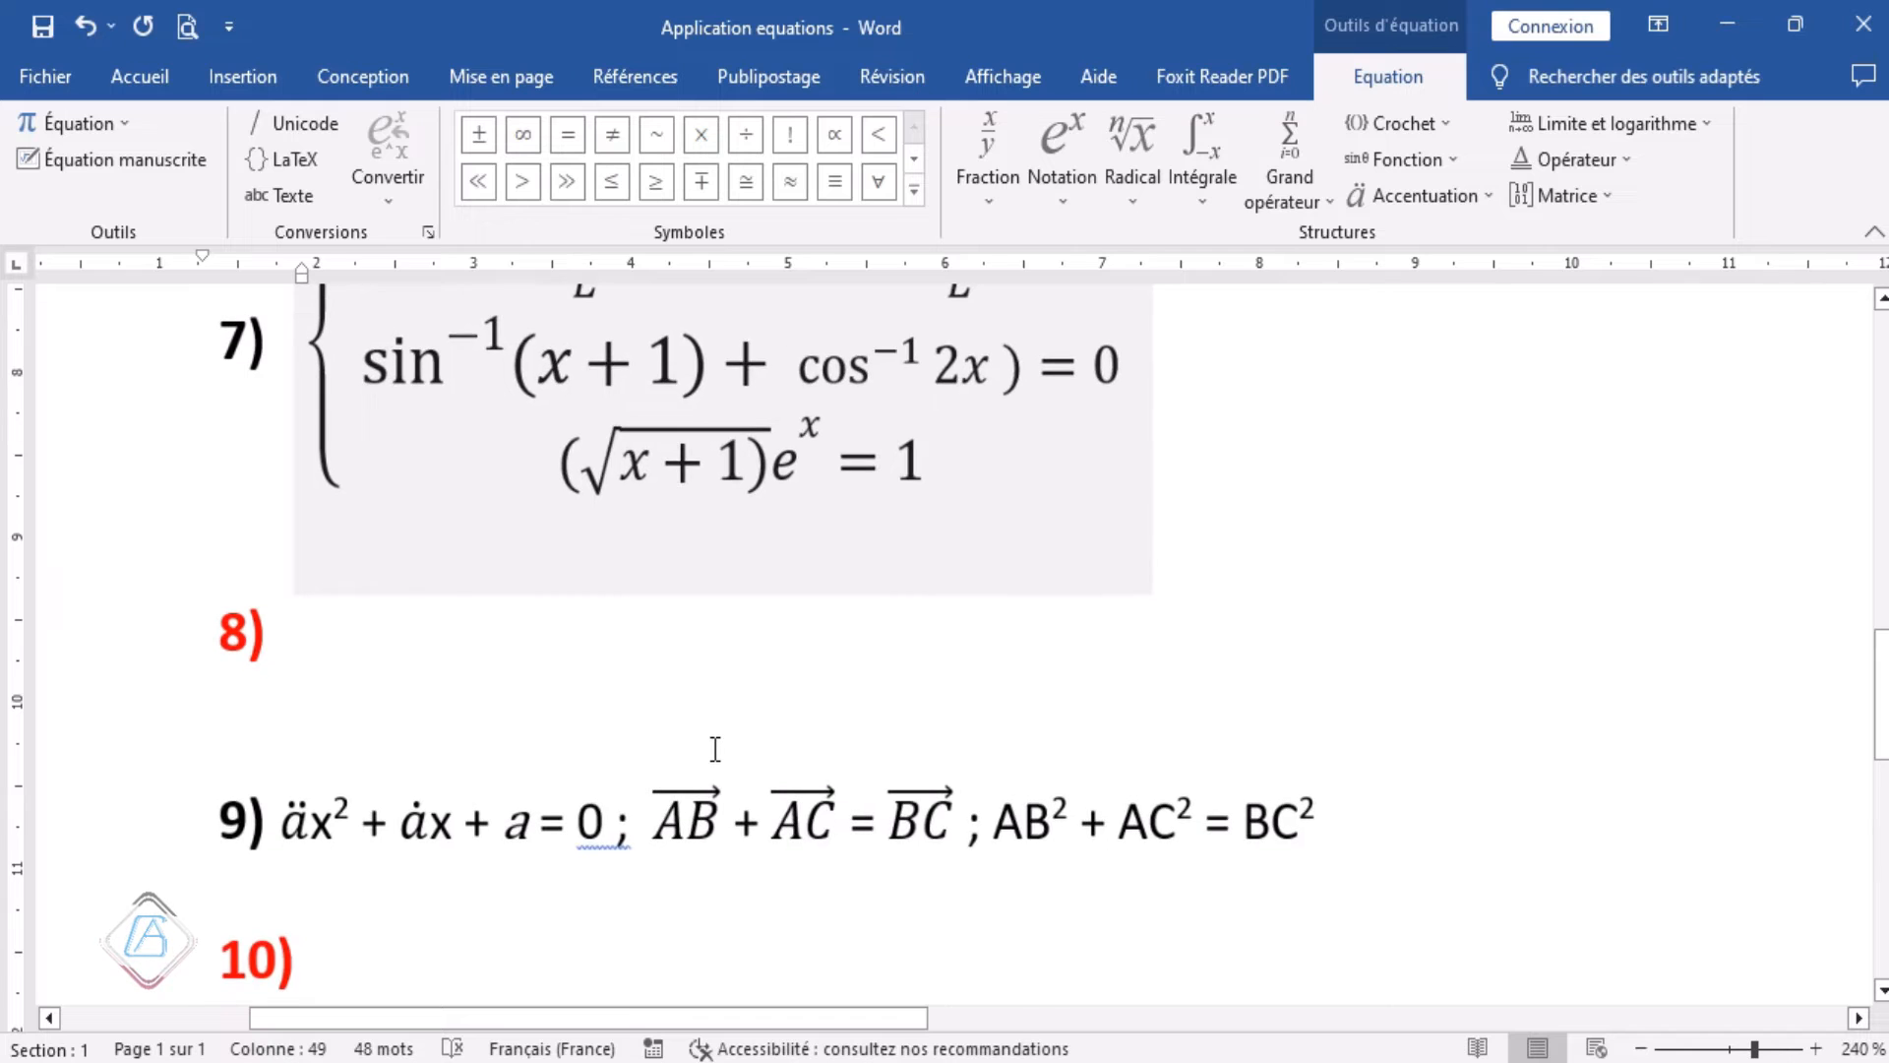
scroll(600, 712, "down", 1, "ctrl")
scroll(572, 709, "up", 3)
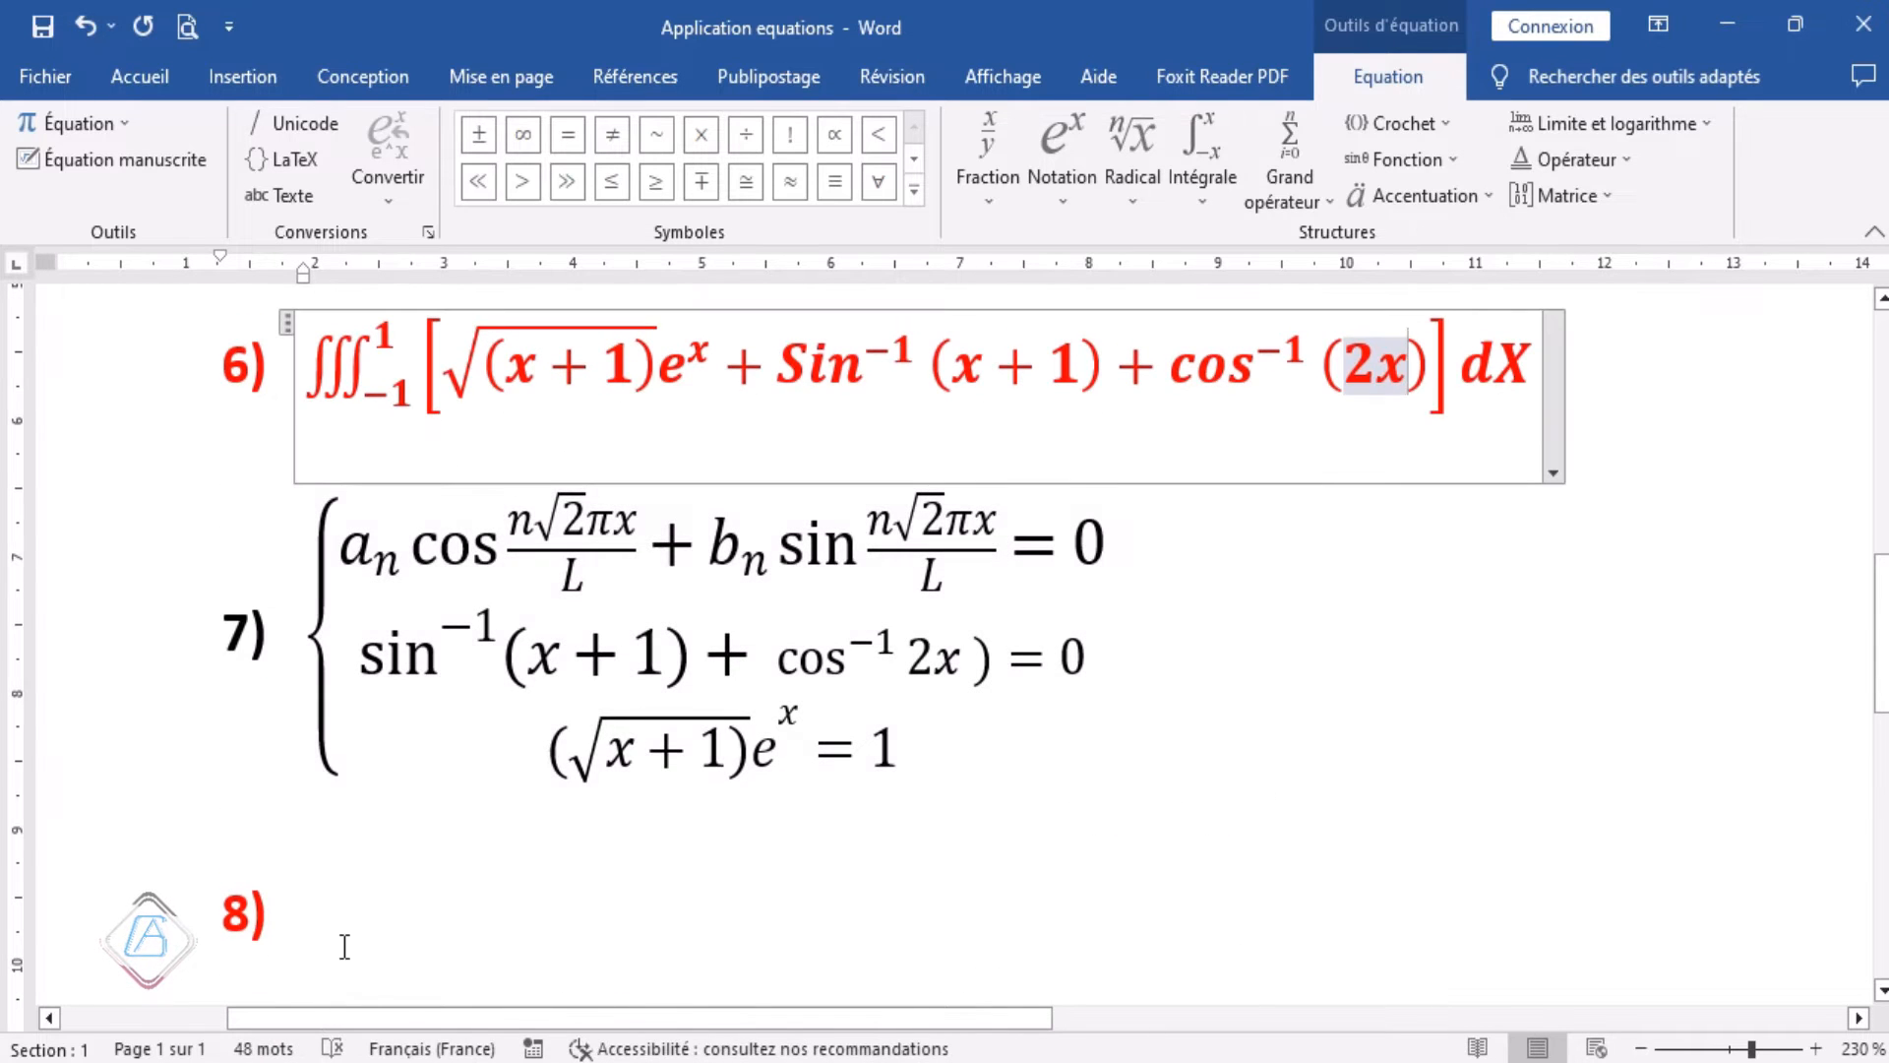
Insert a new equation at item 8 and add a single opening curly brace with an empty placeholder.
left_click(345, 941)
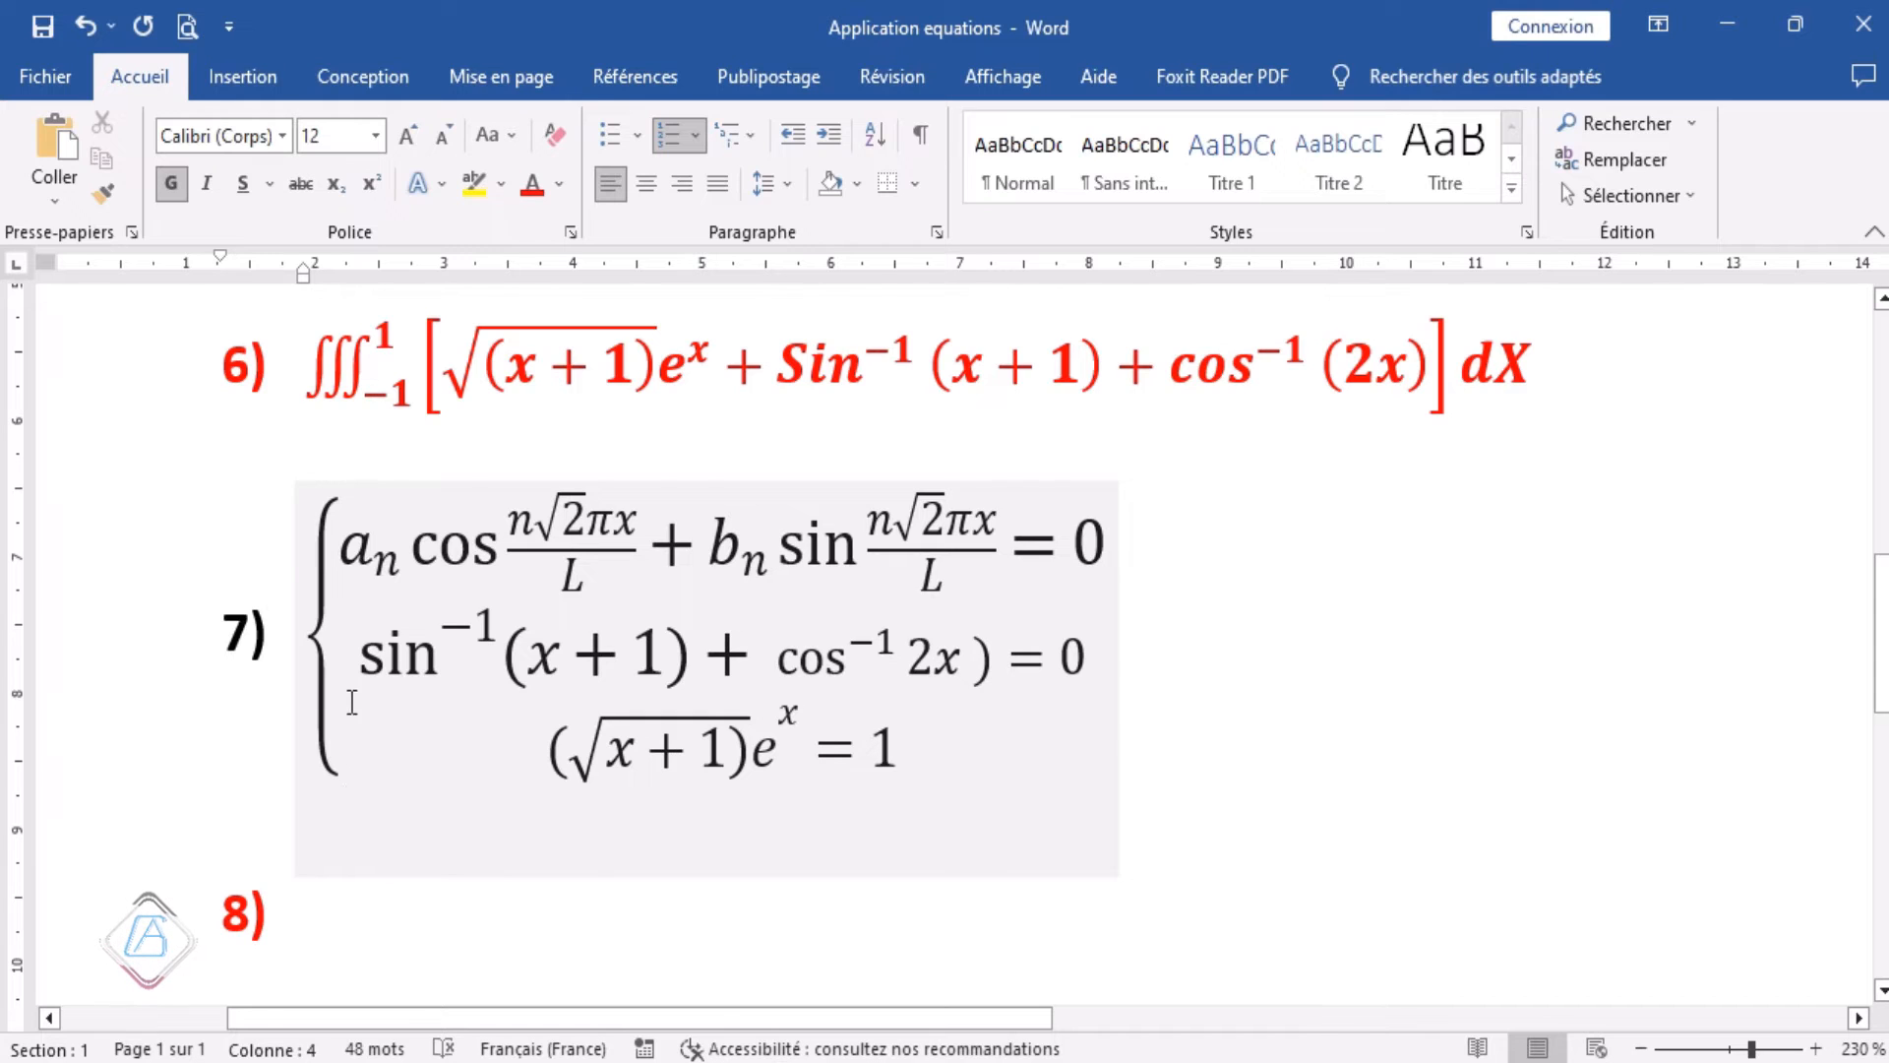
left_click(260, 94)
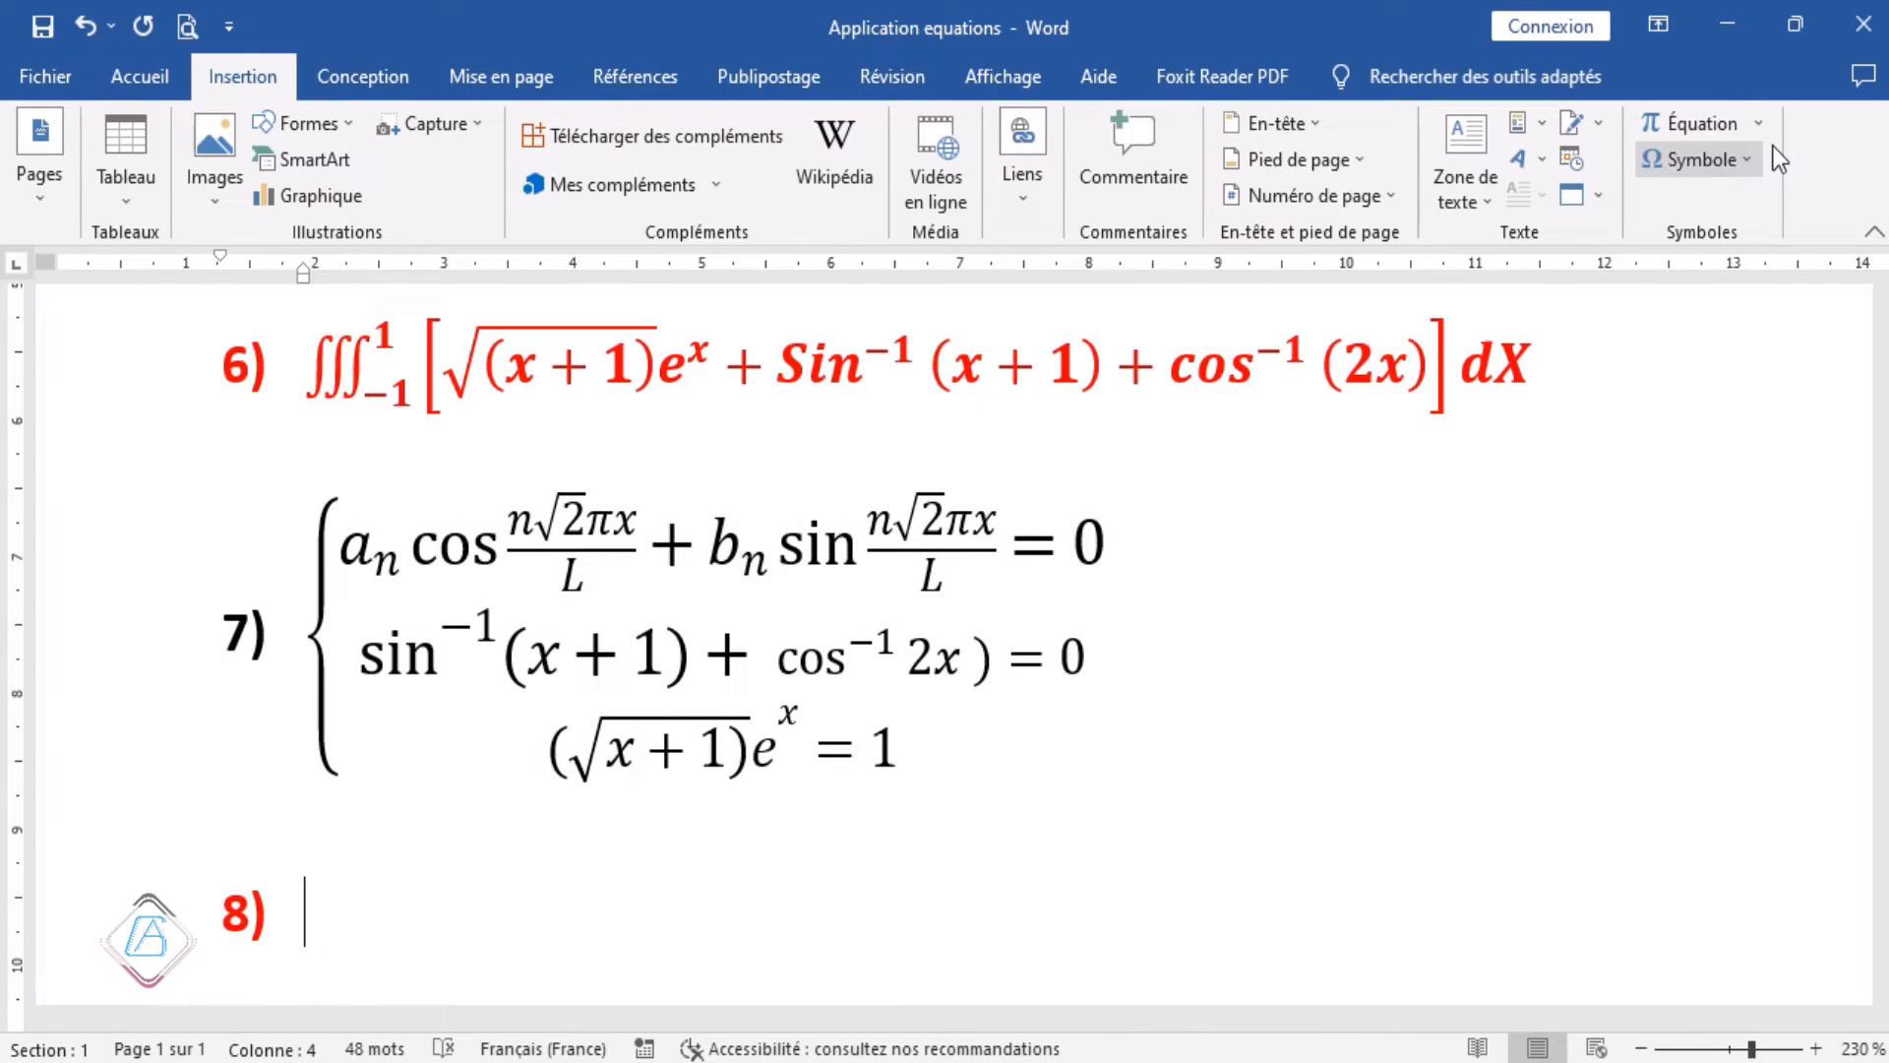
left_click(1718, 134)
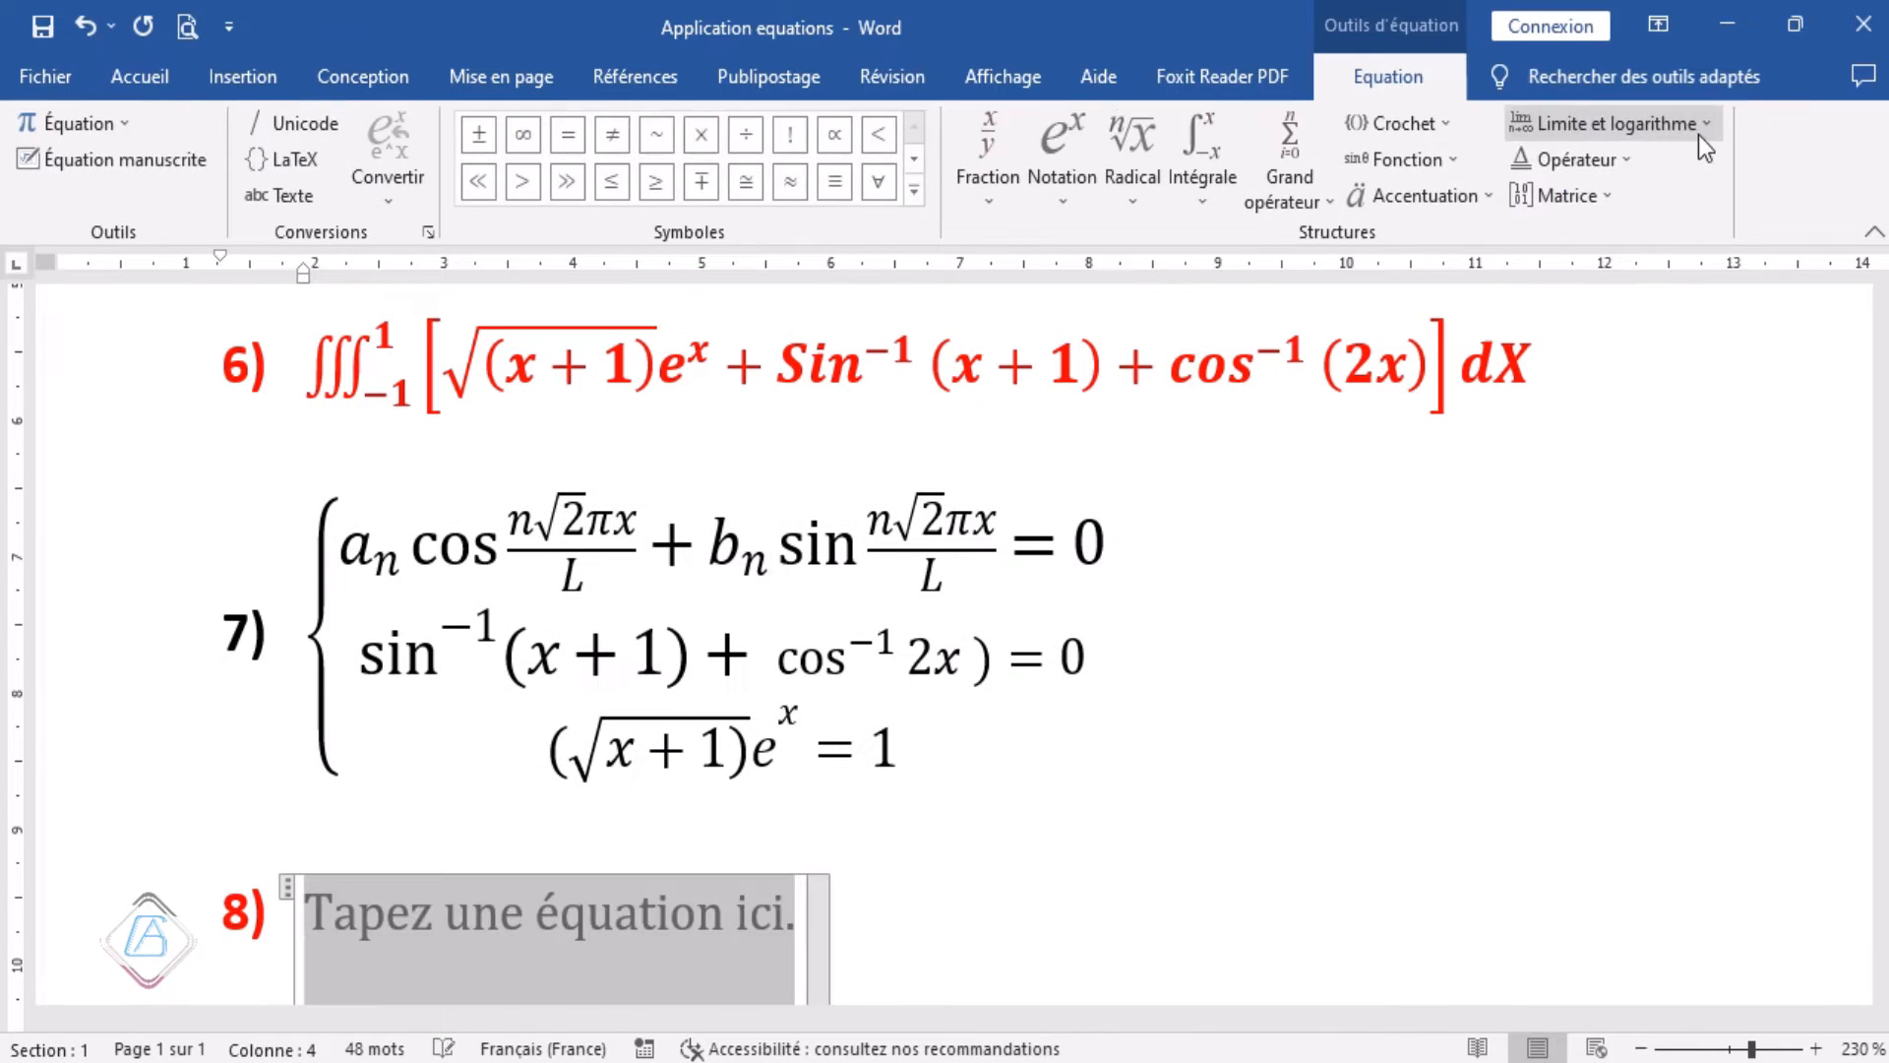
left_click(1450, 126)
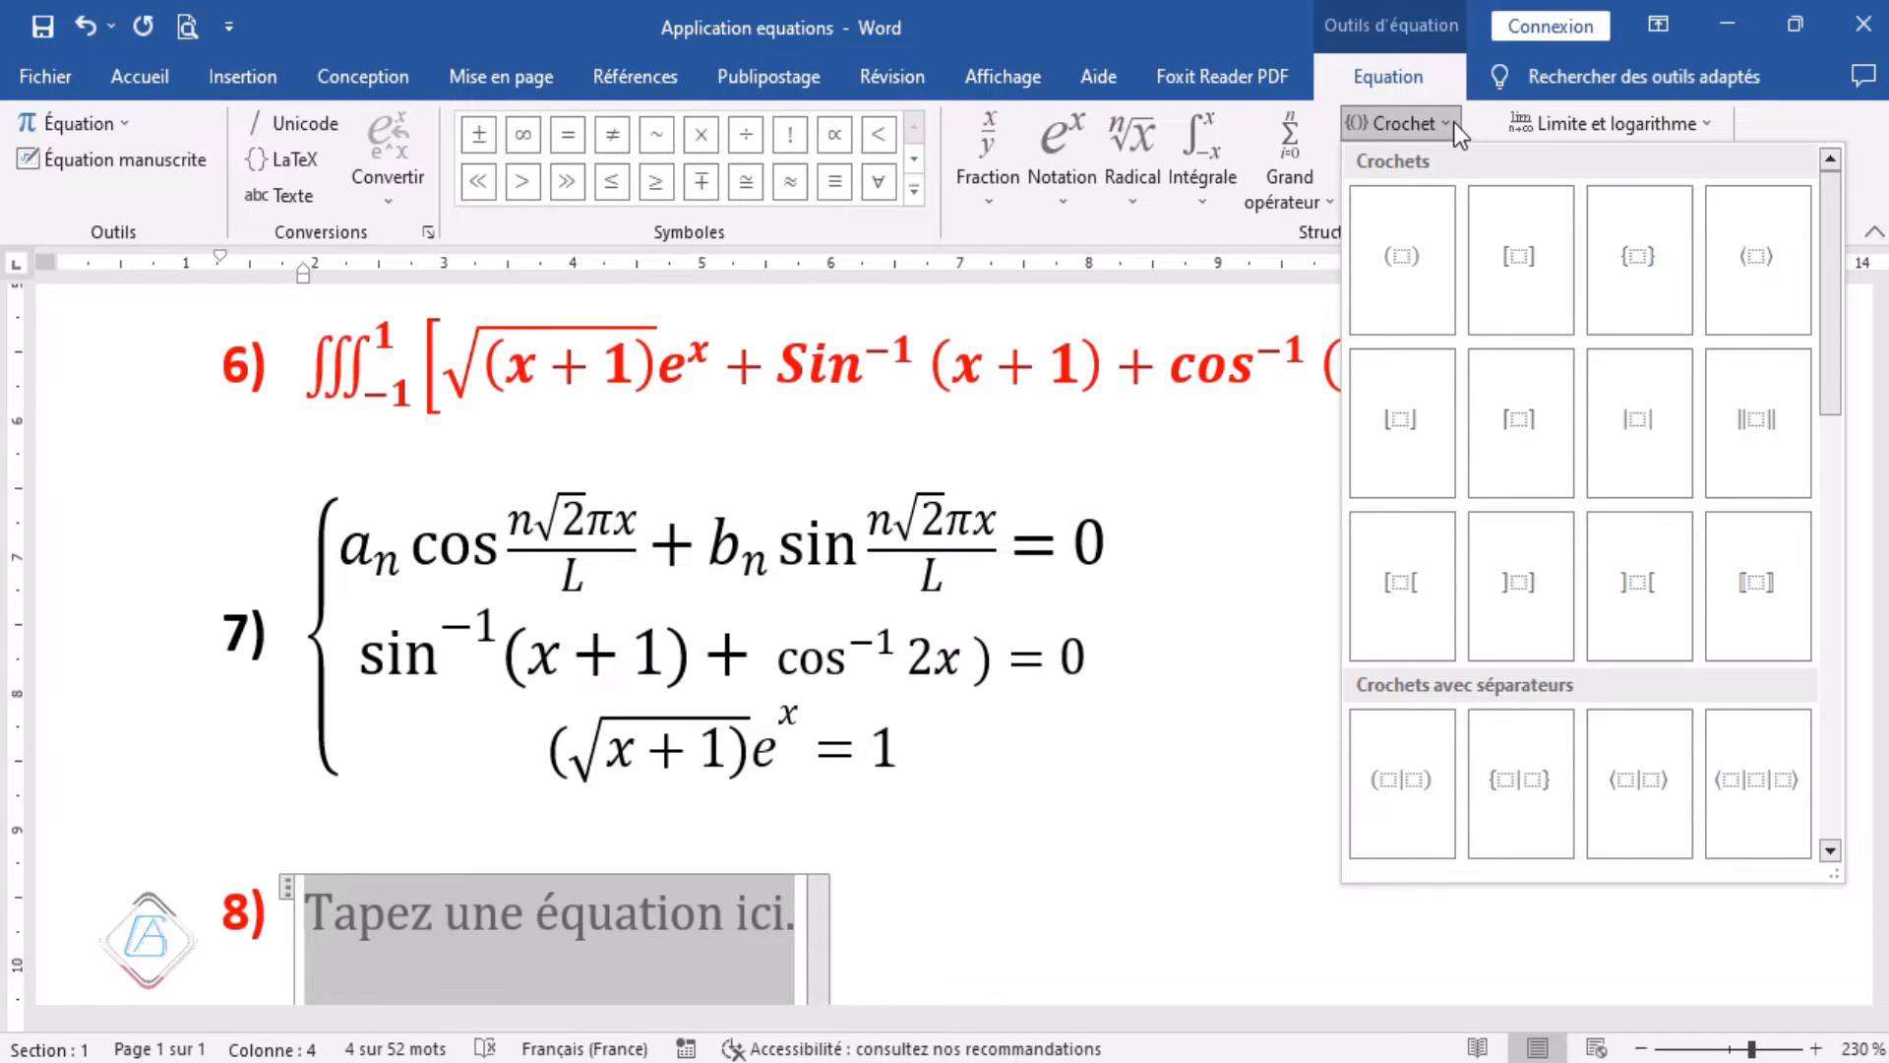
scroll(1550, 333, "down", 5)
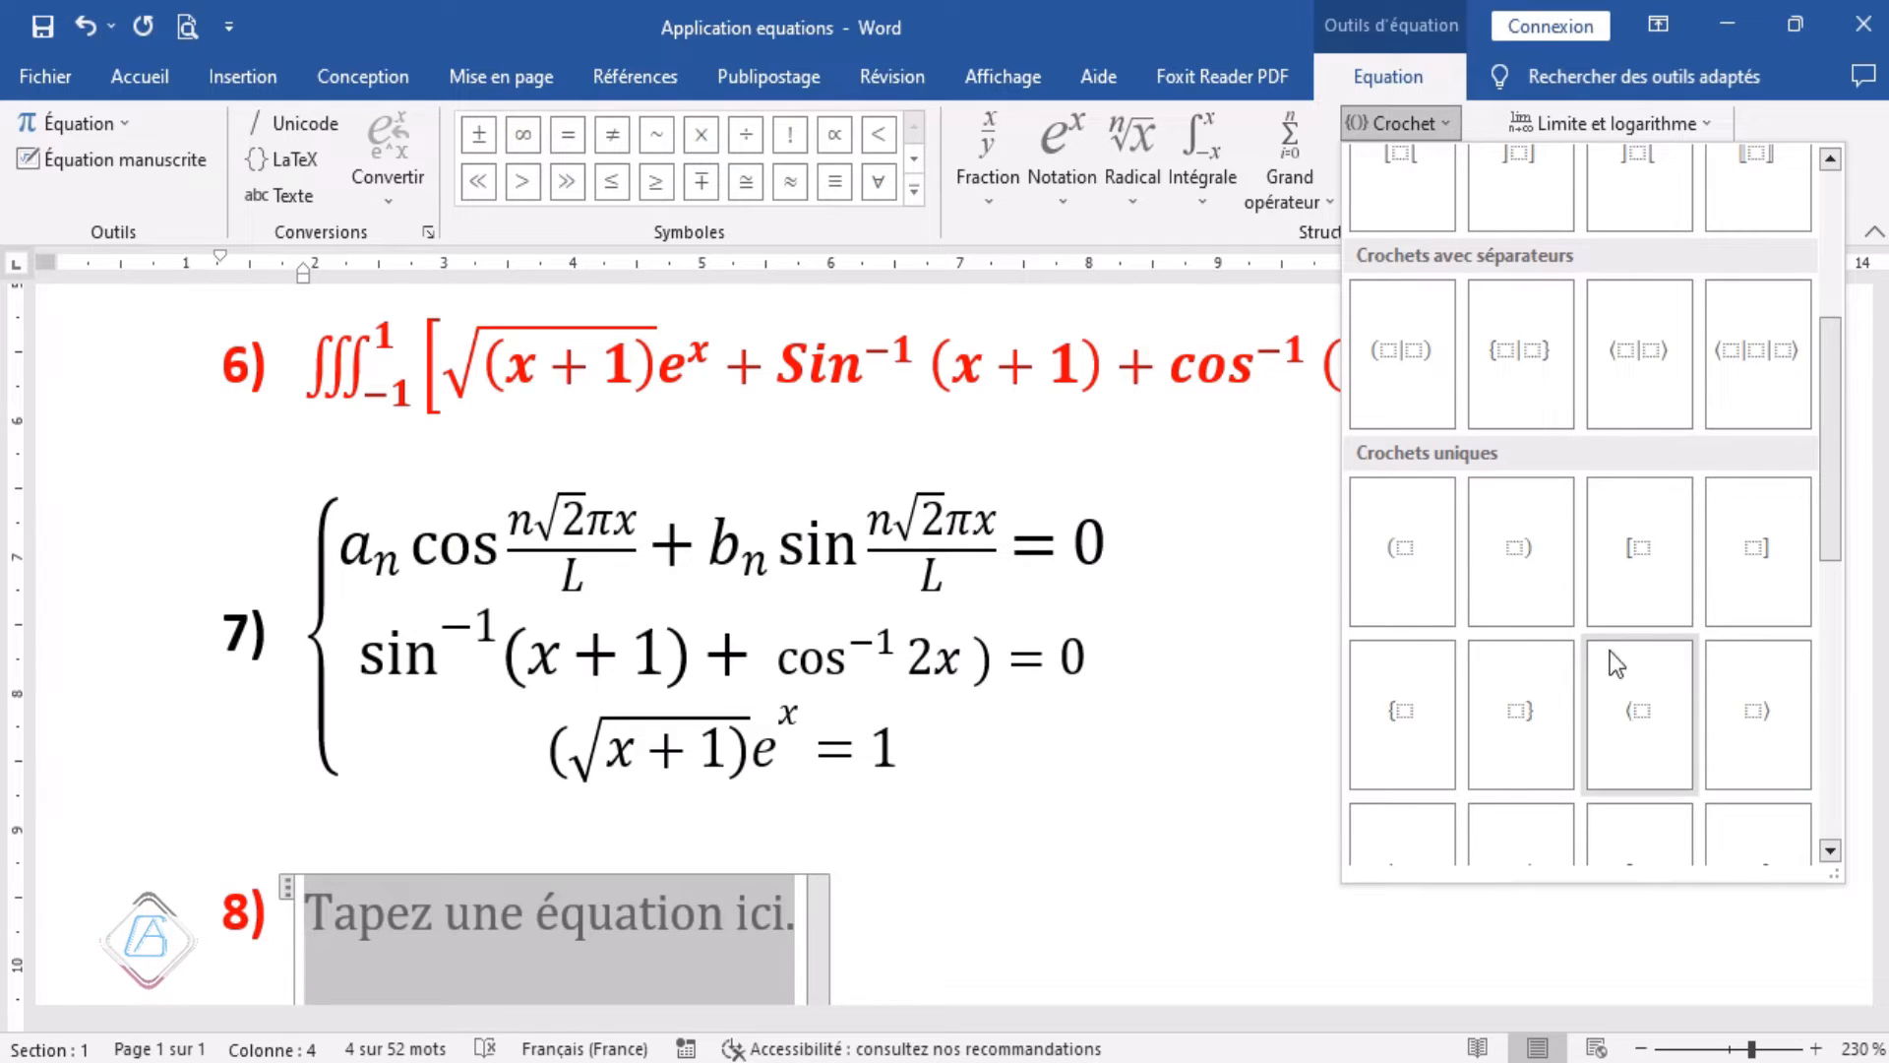
left_click(1413, 711)
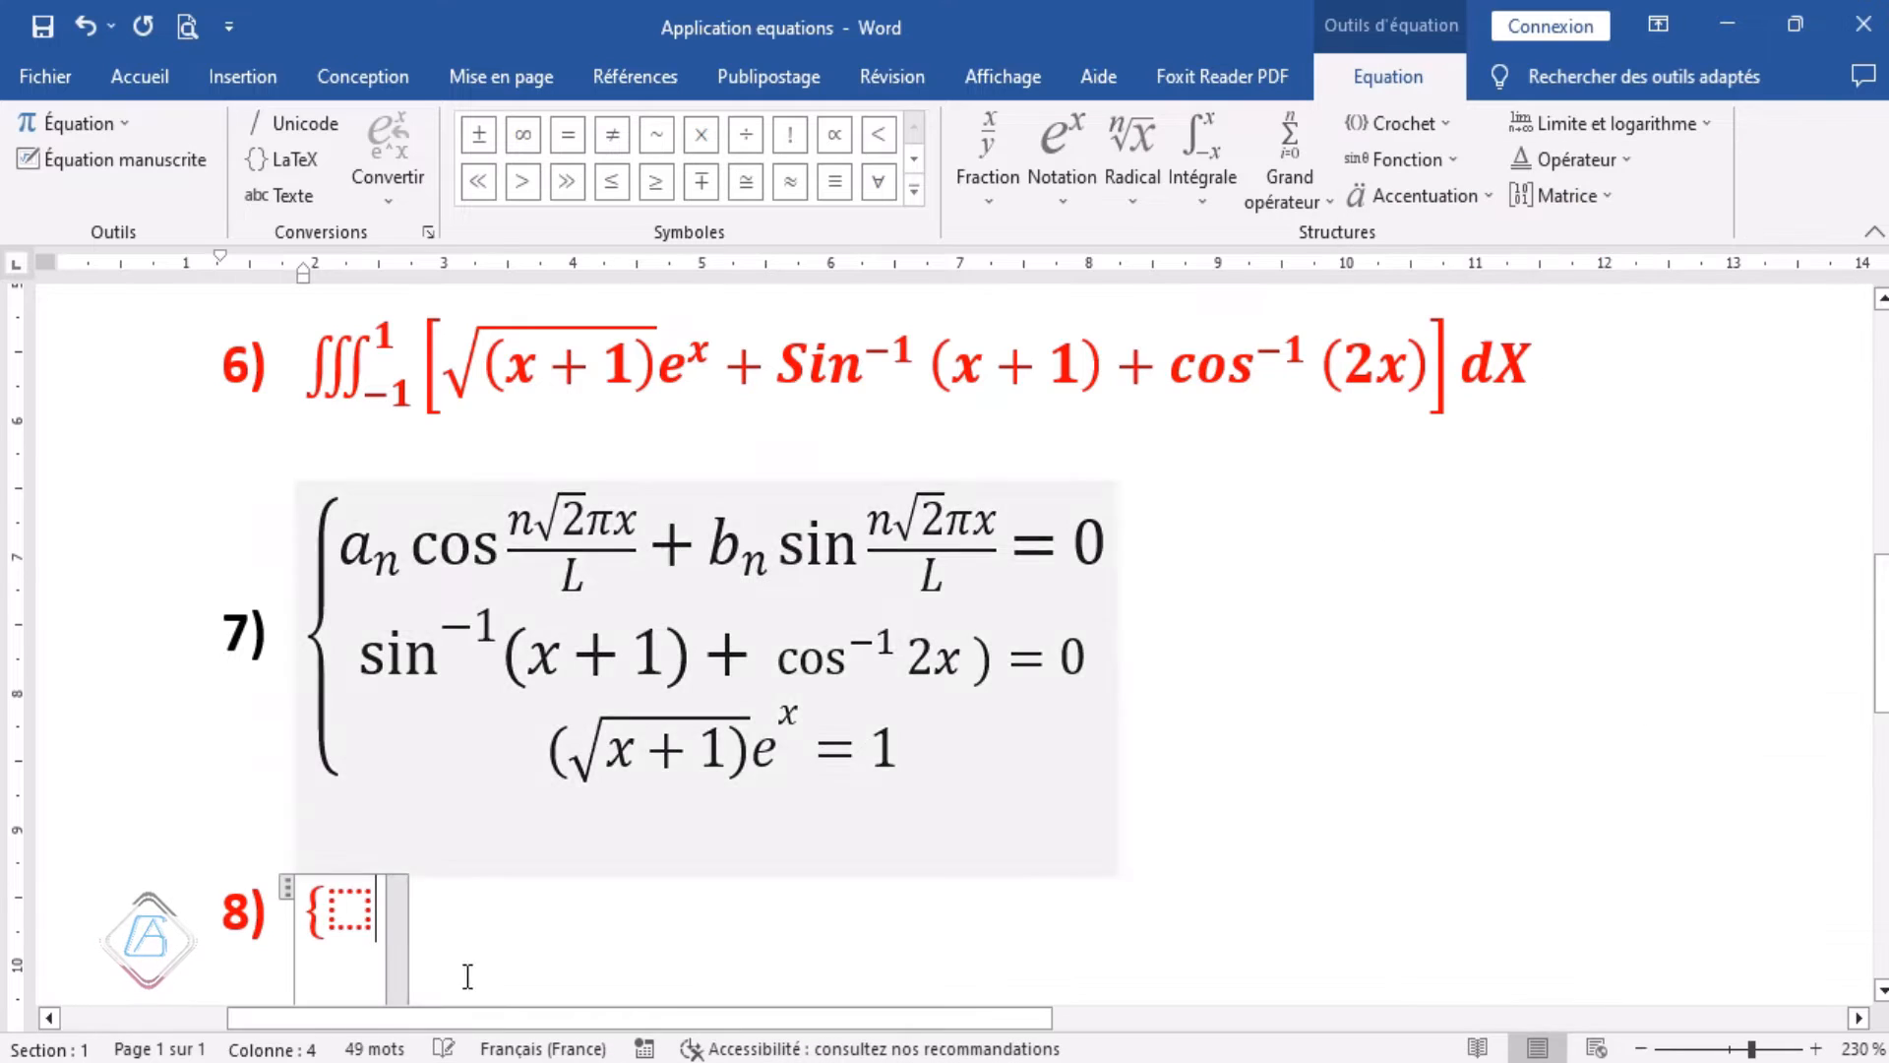
key("Right")
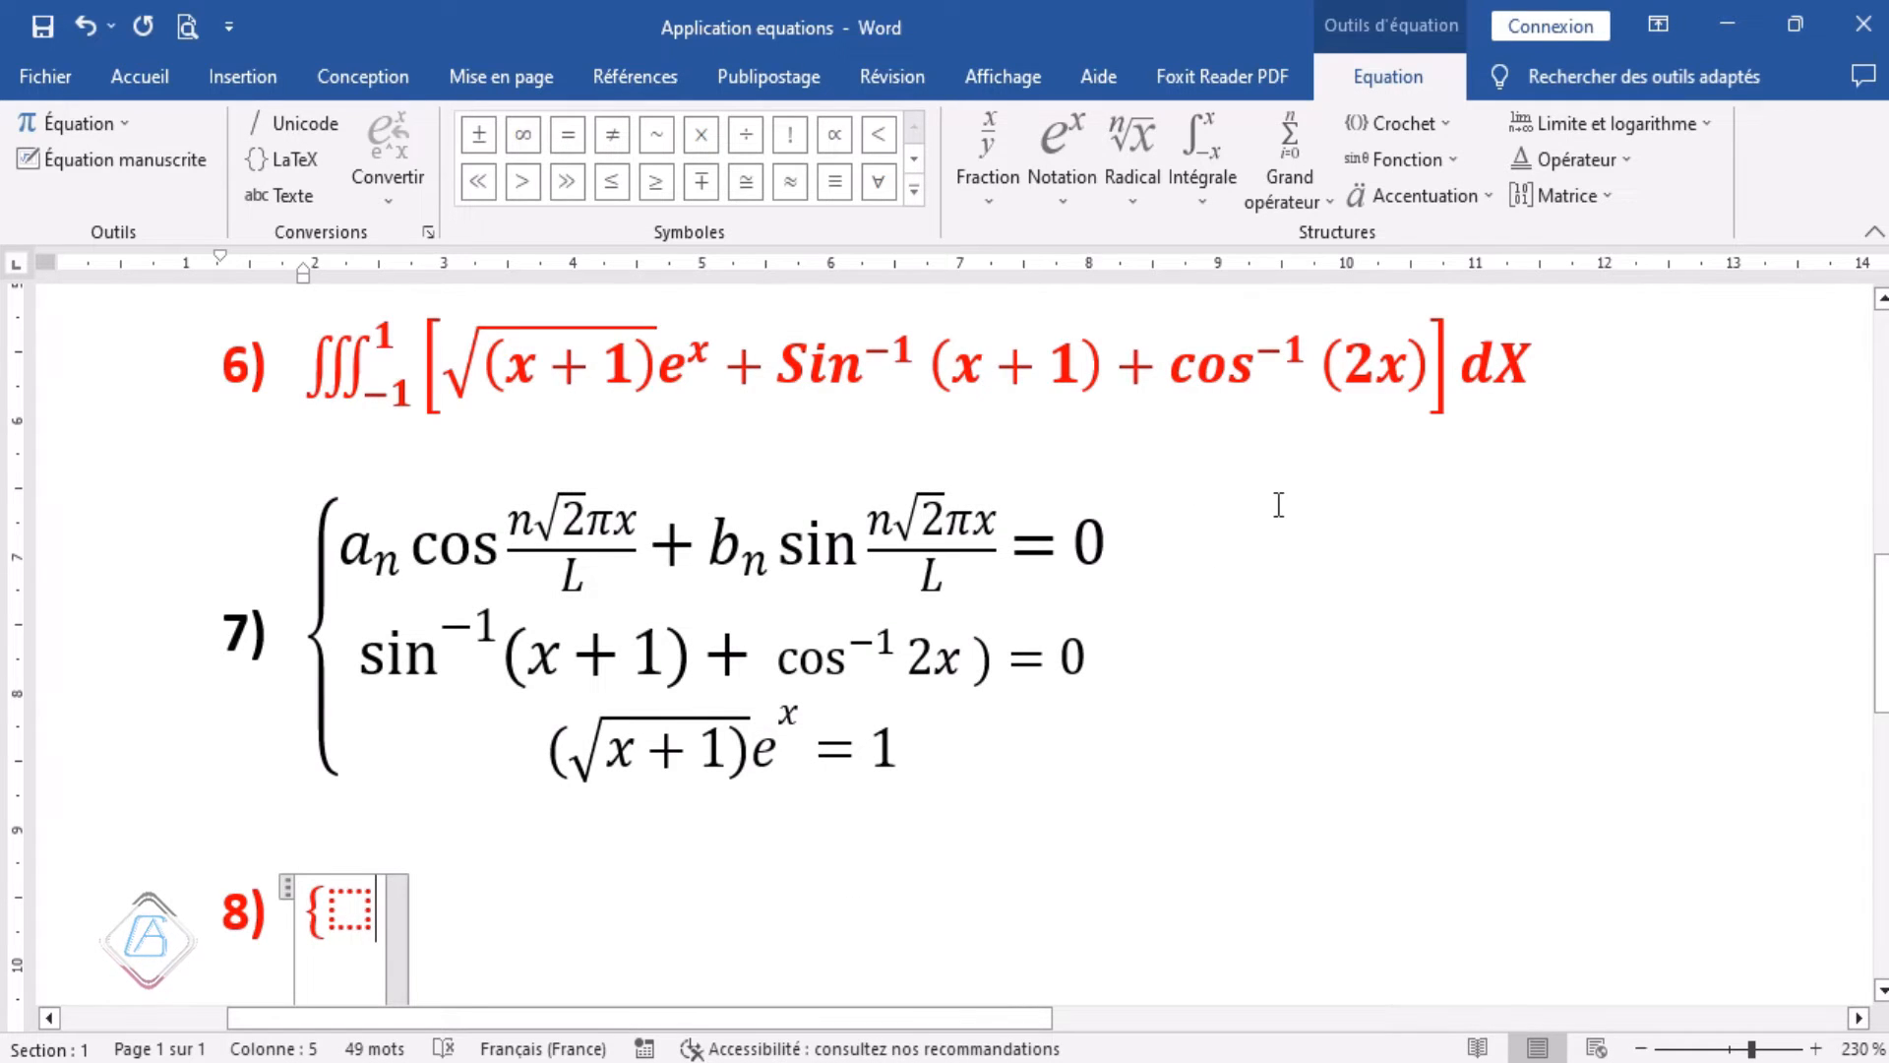
Delete the single-brace equation at item 8 and insert a new blank equation in its place.
key("BackSpace")
key("BackSpace")
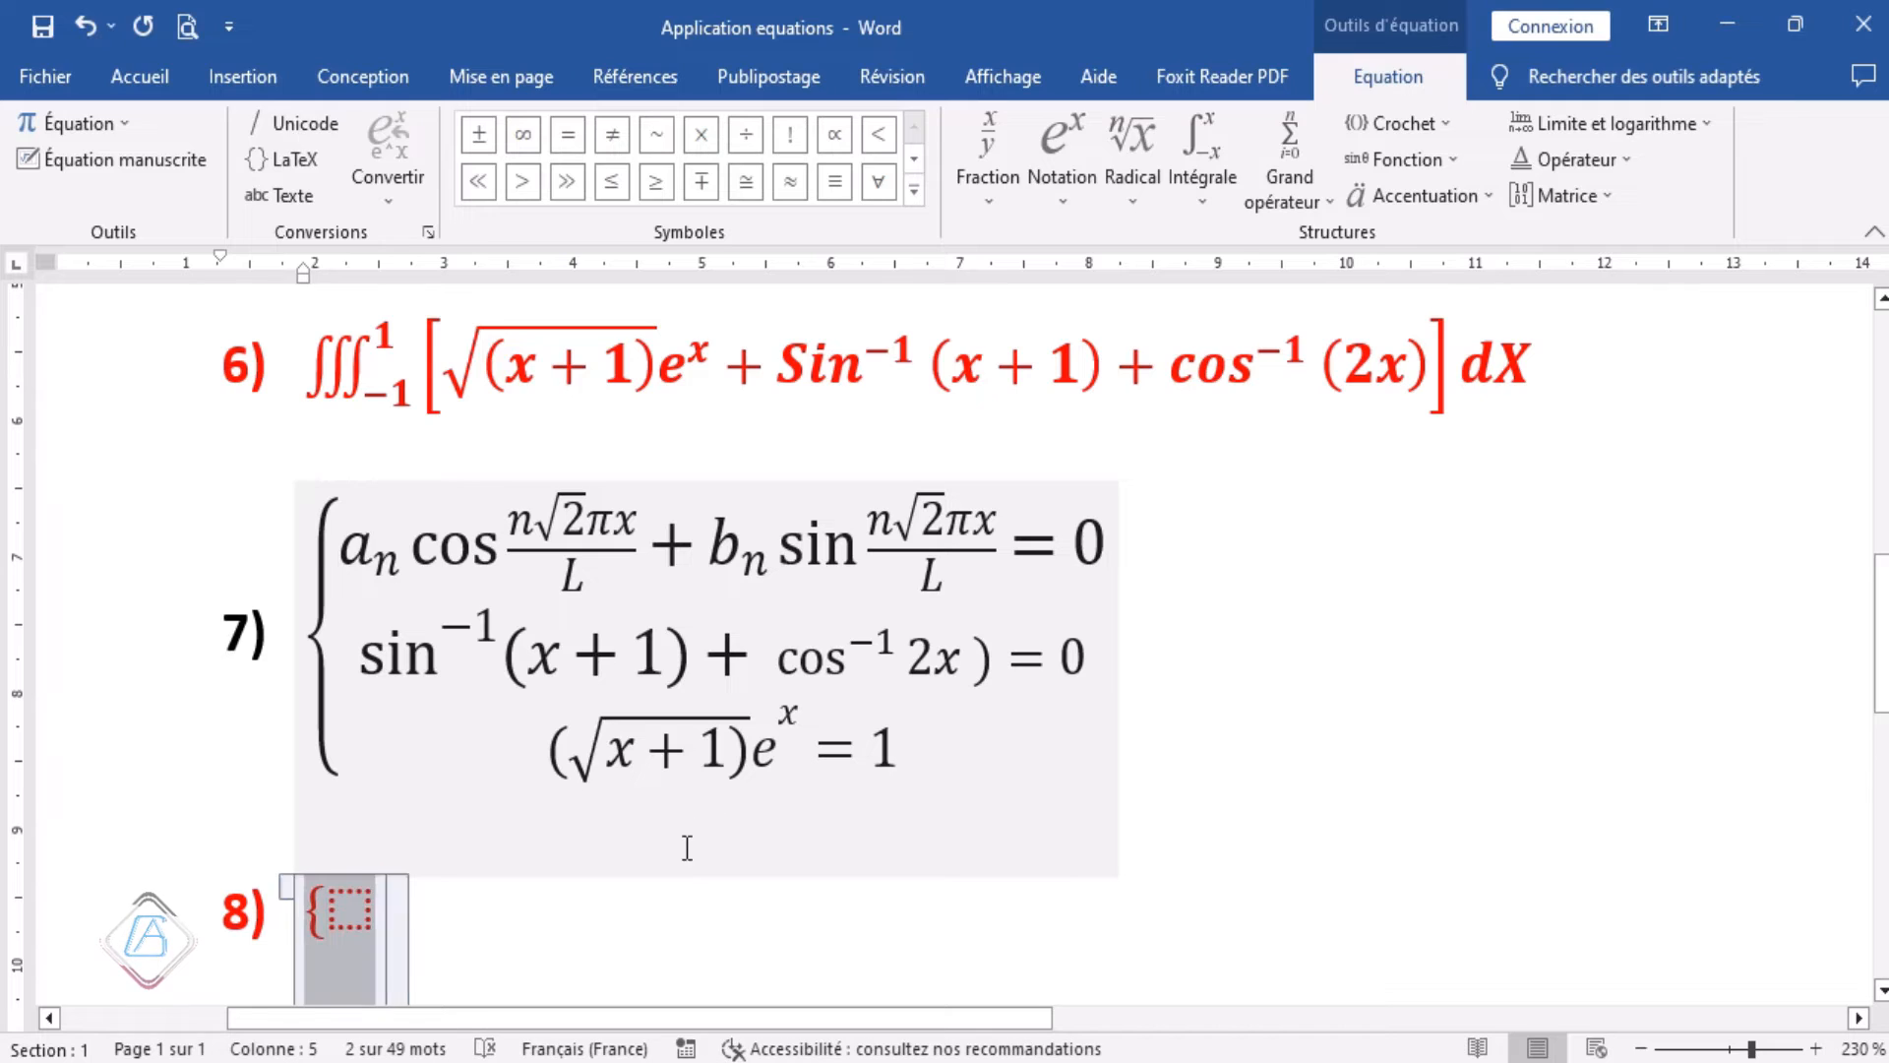
left_click(243, 76)
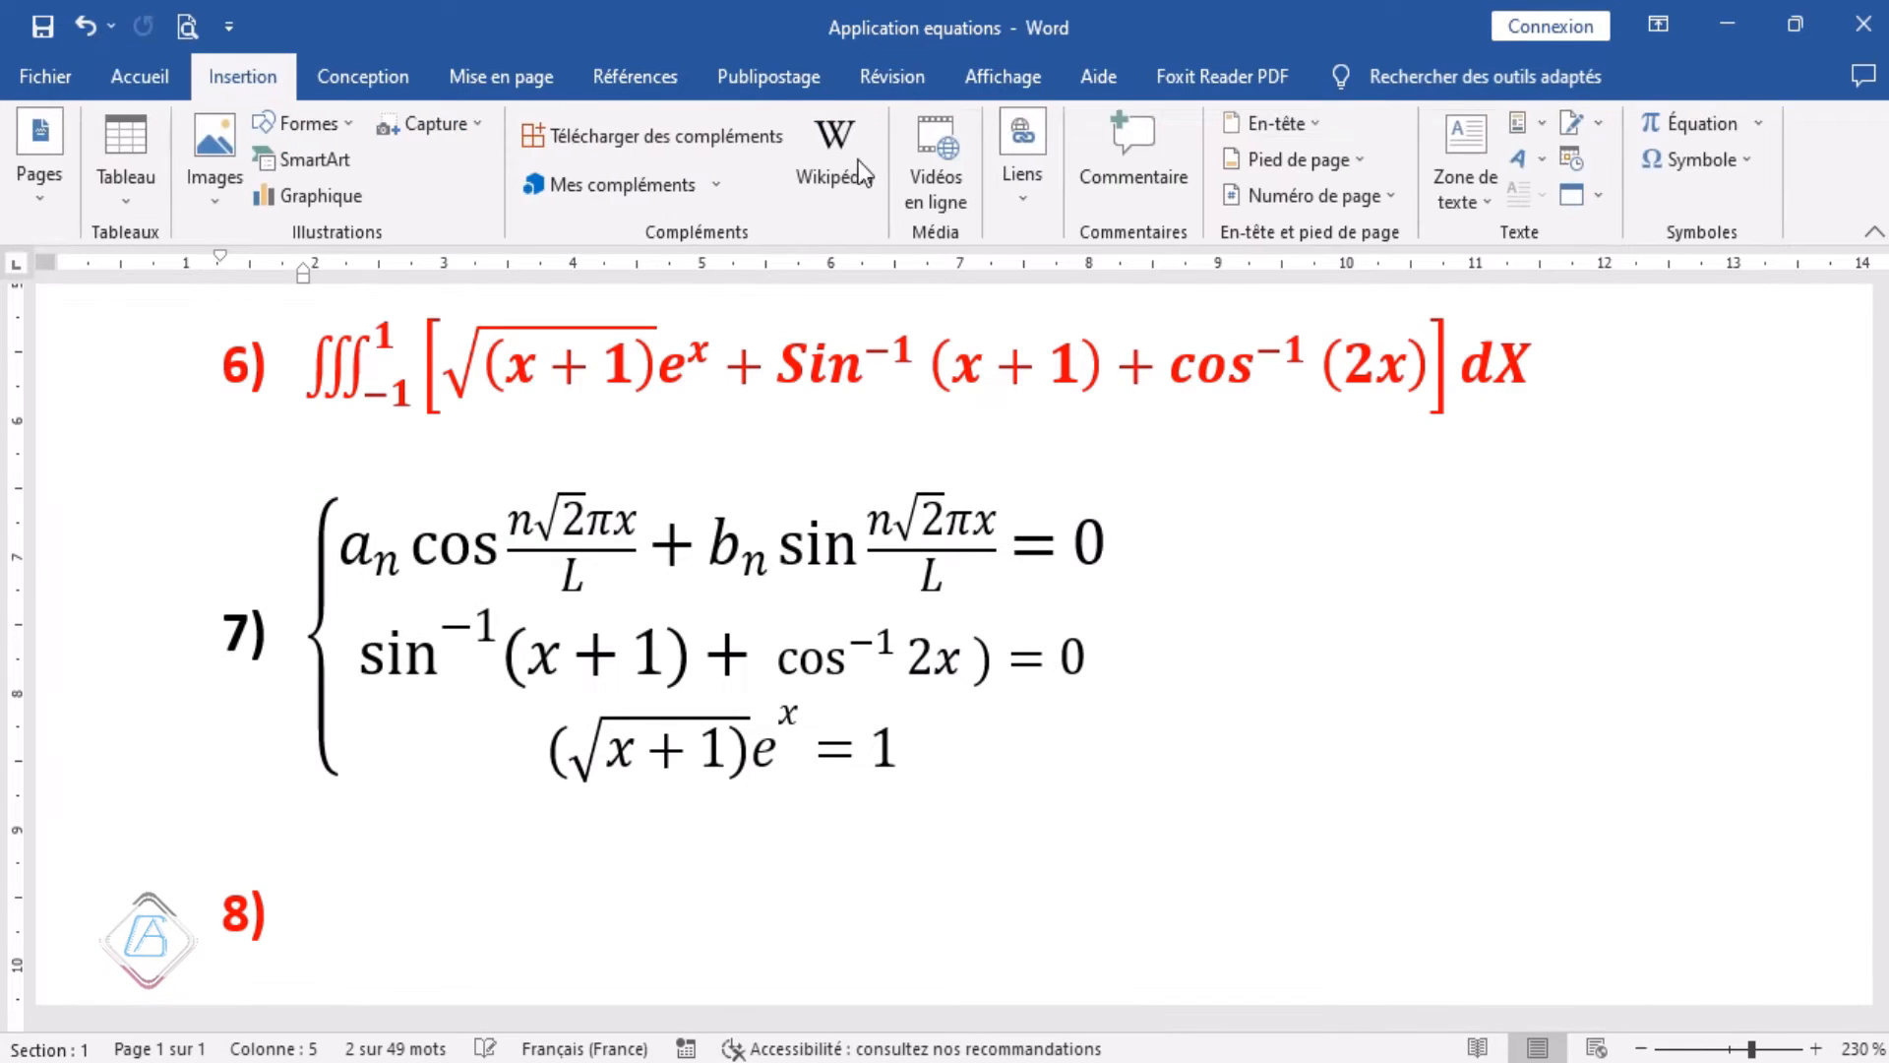
left_click(1724, 126)
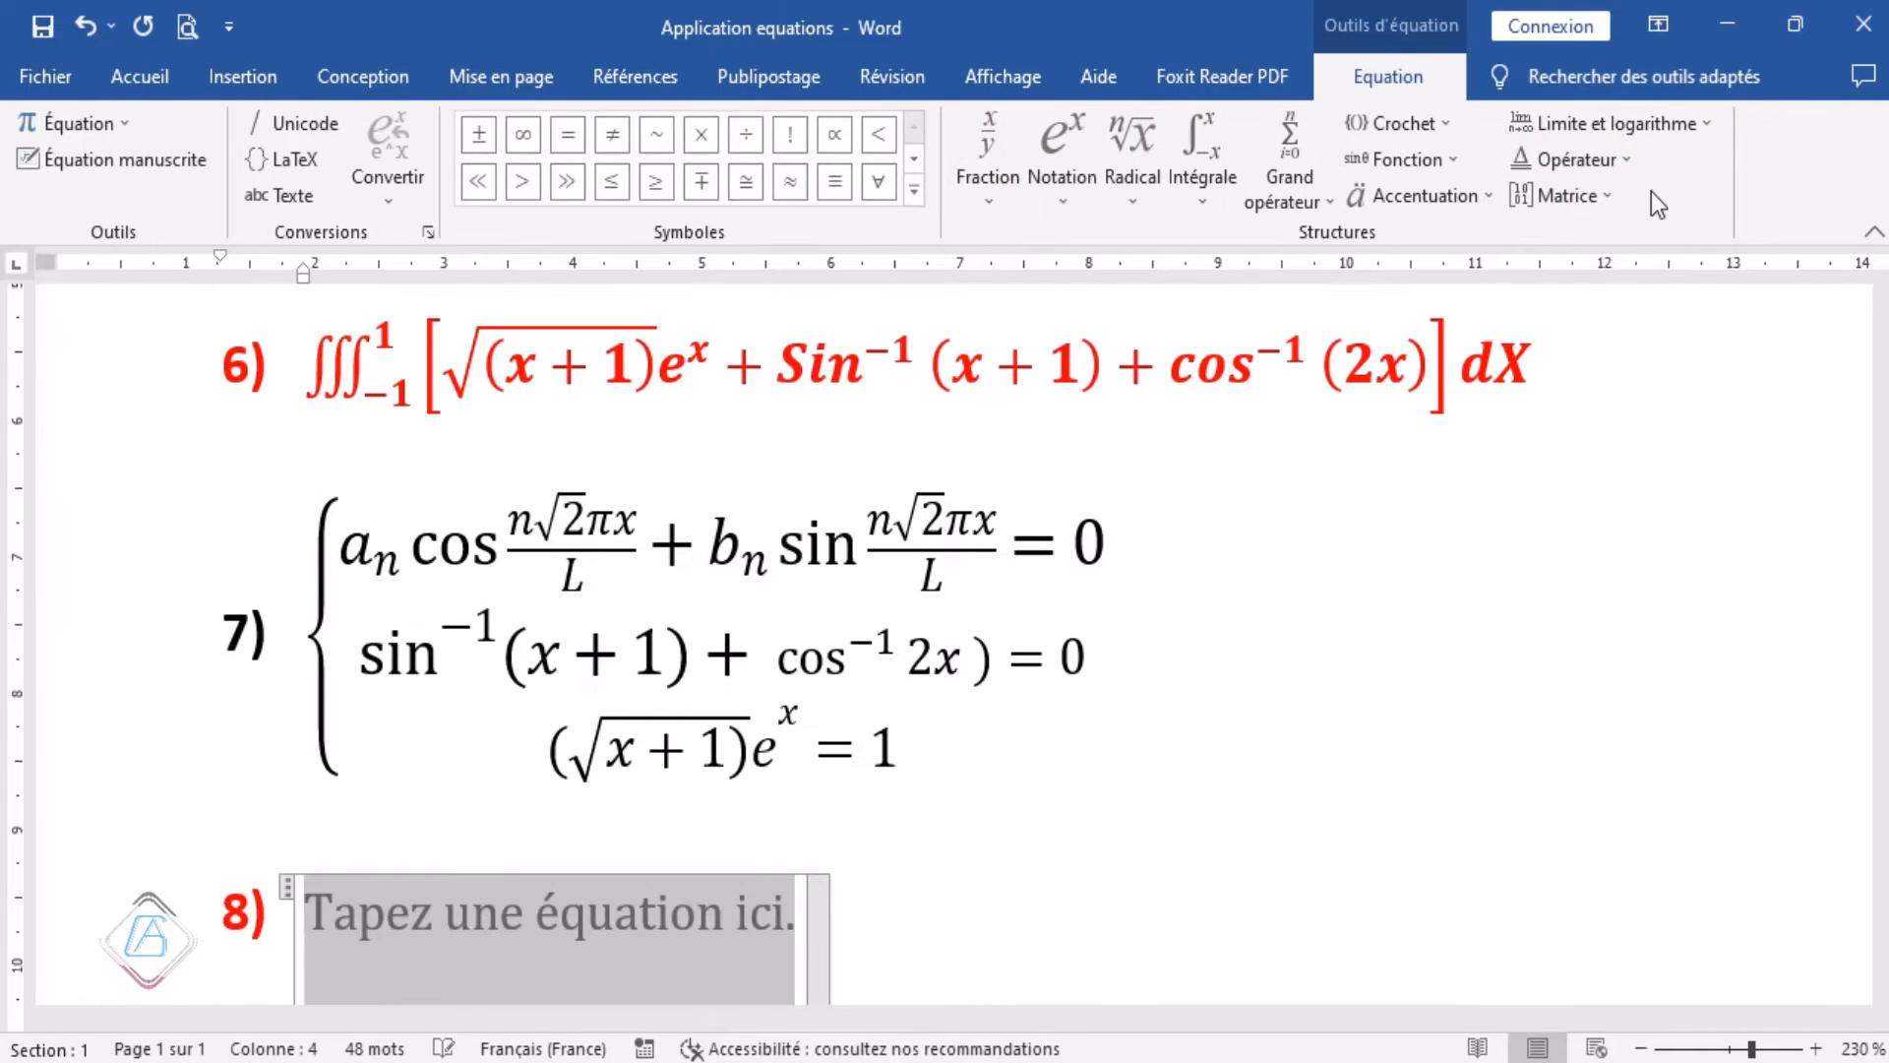
Add an opening curly brace with three stacked placeholders to the item 8 equation.
left_click(1460, 151)
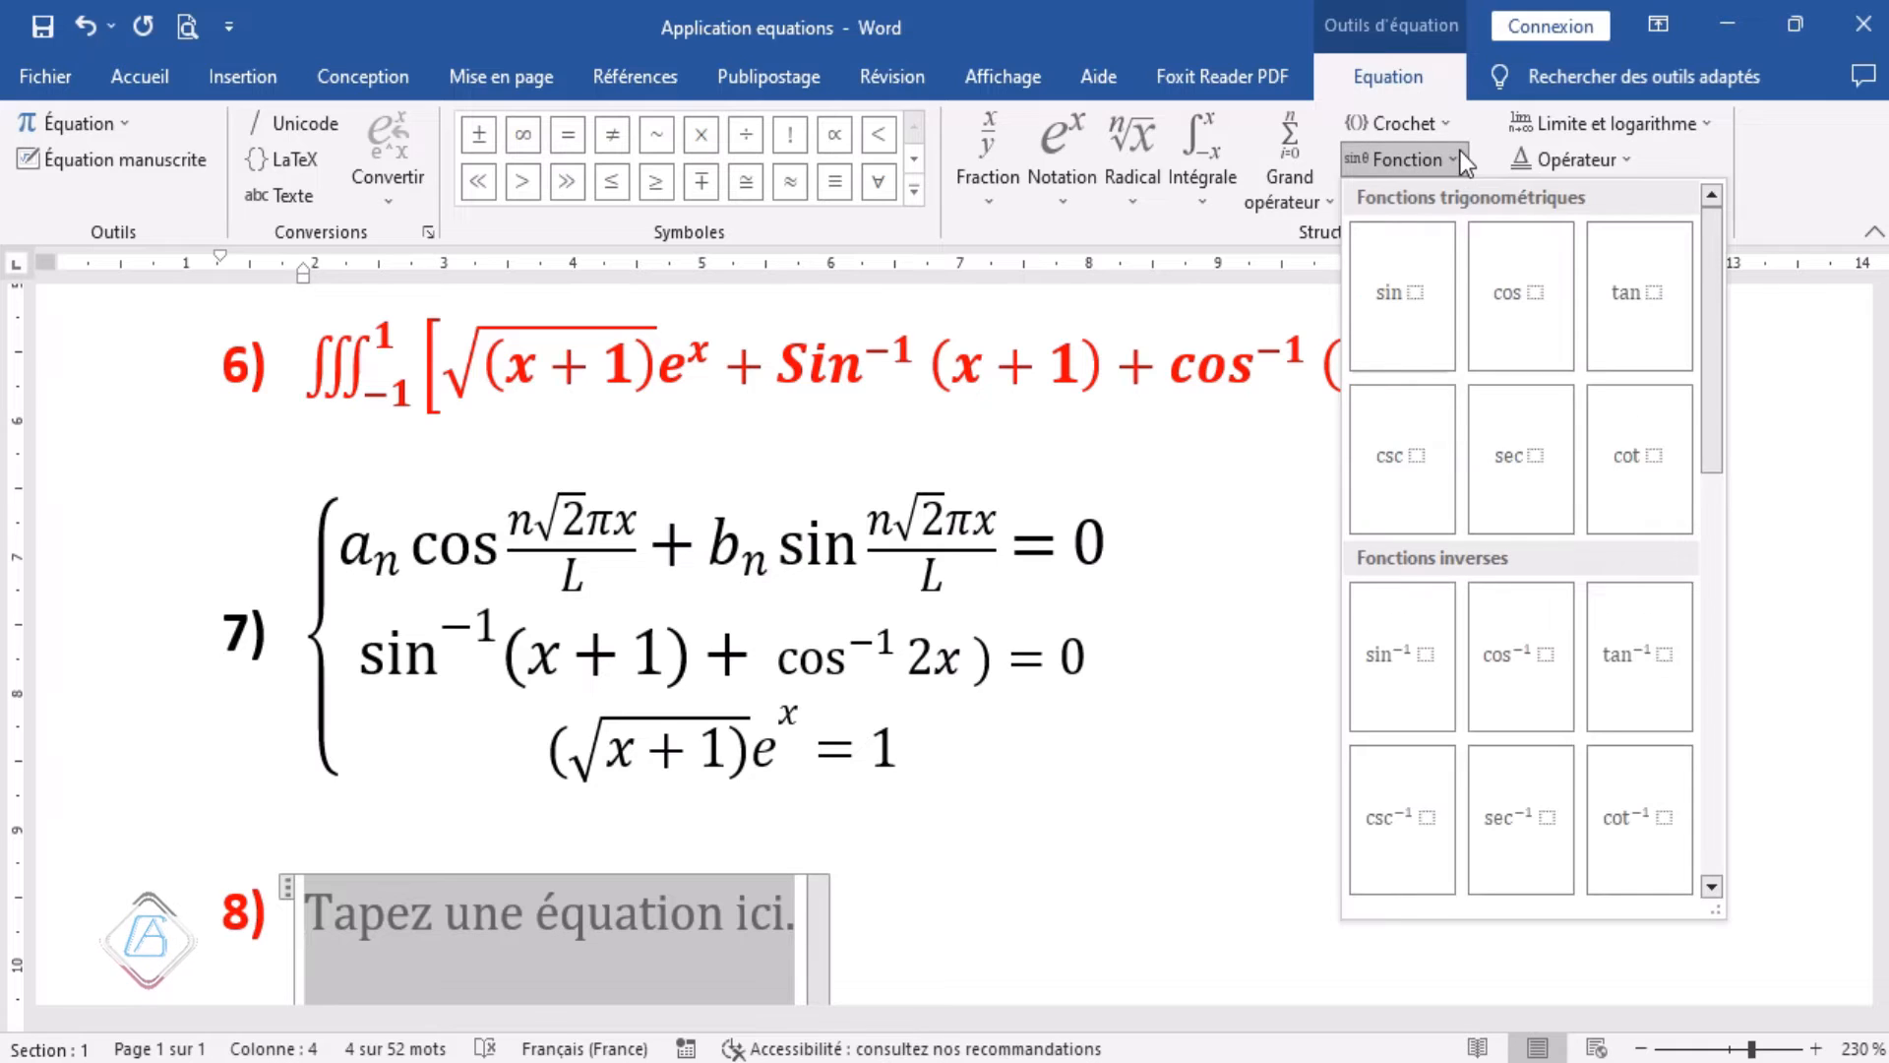
left_click(1453, 120)
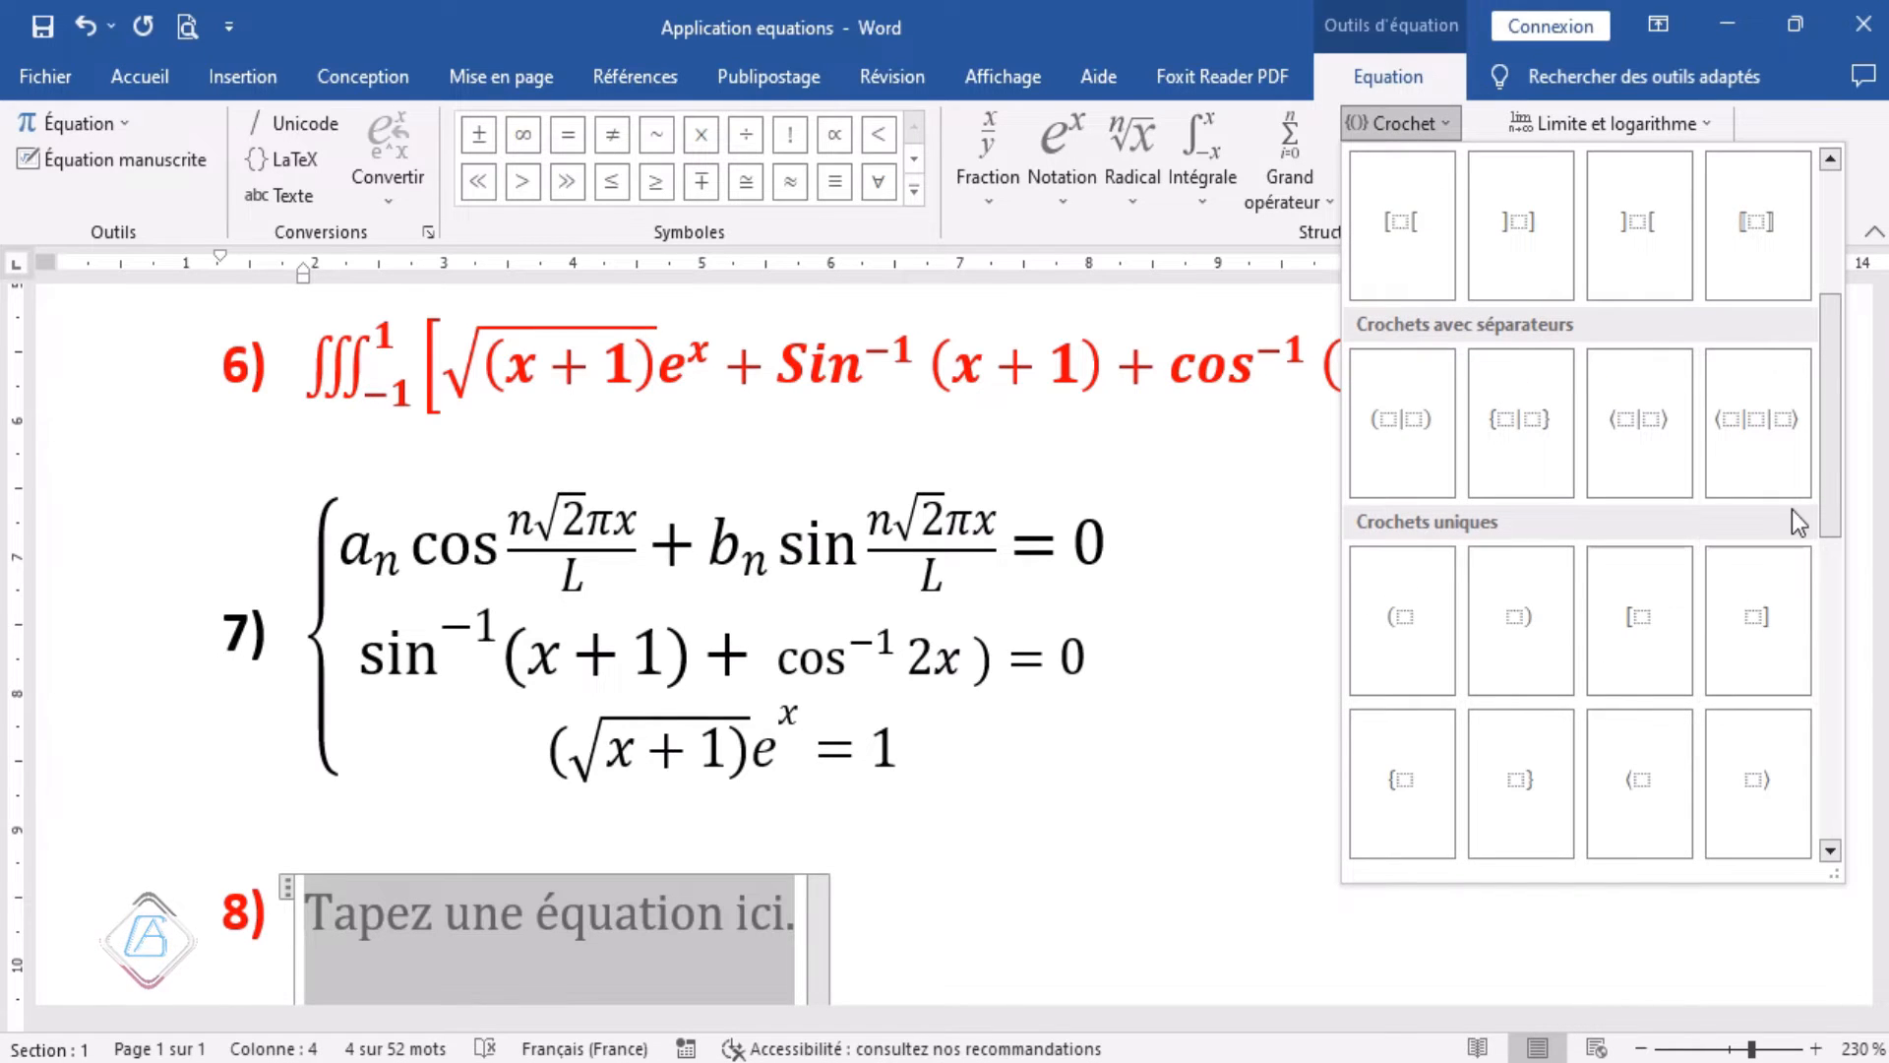
left_click_drag(1826, 463, 1821, 730)
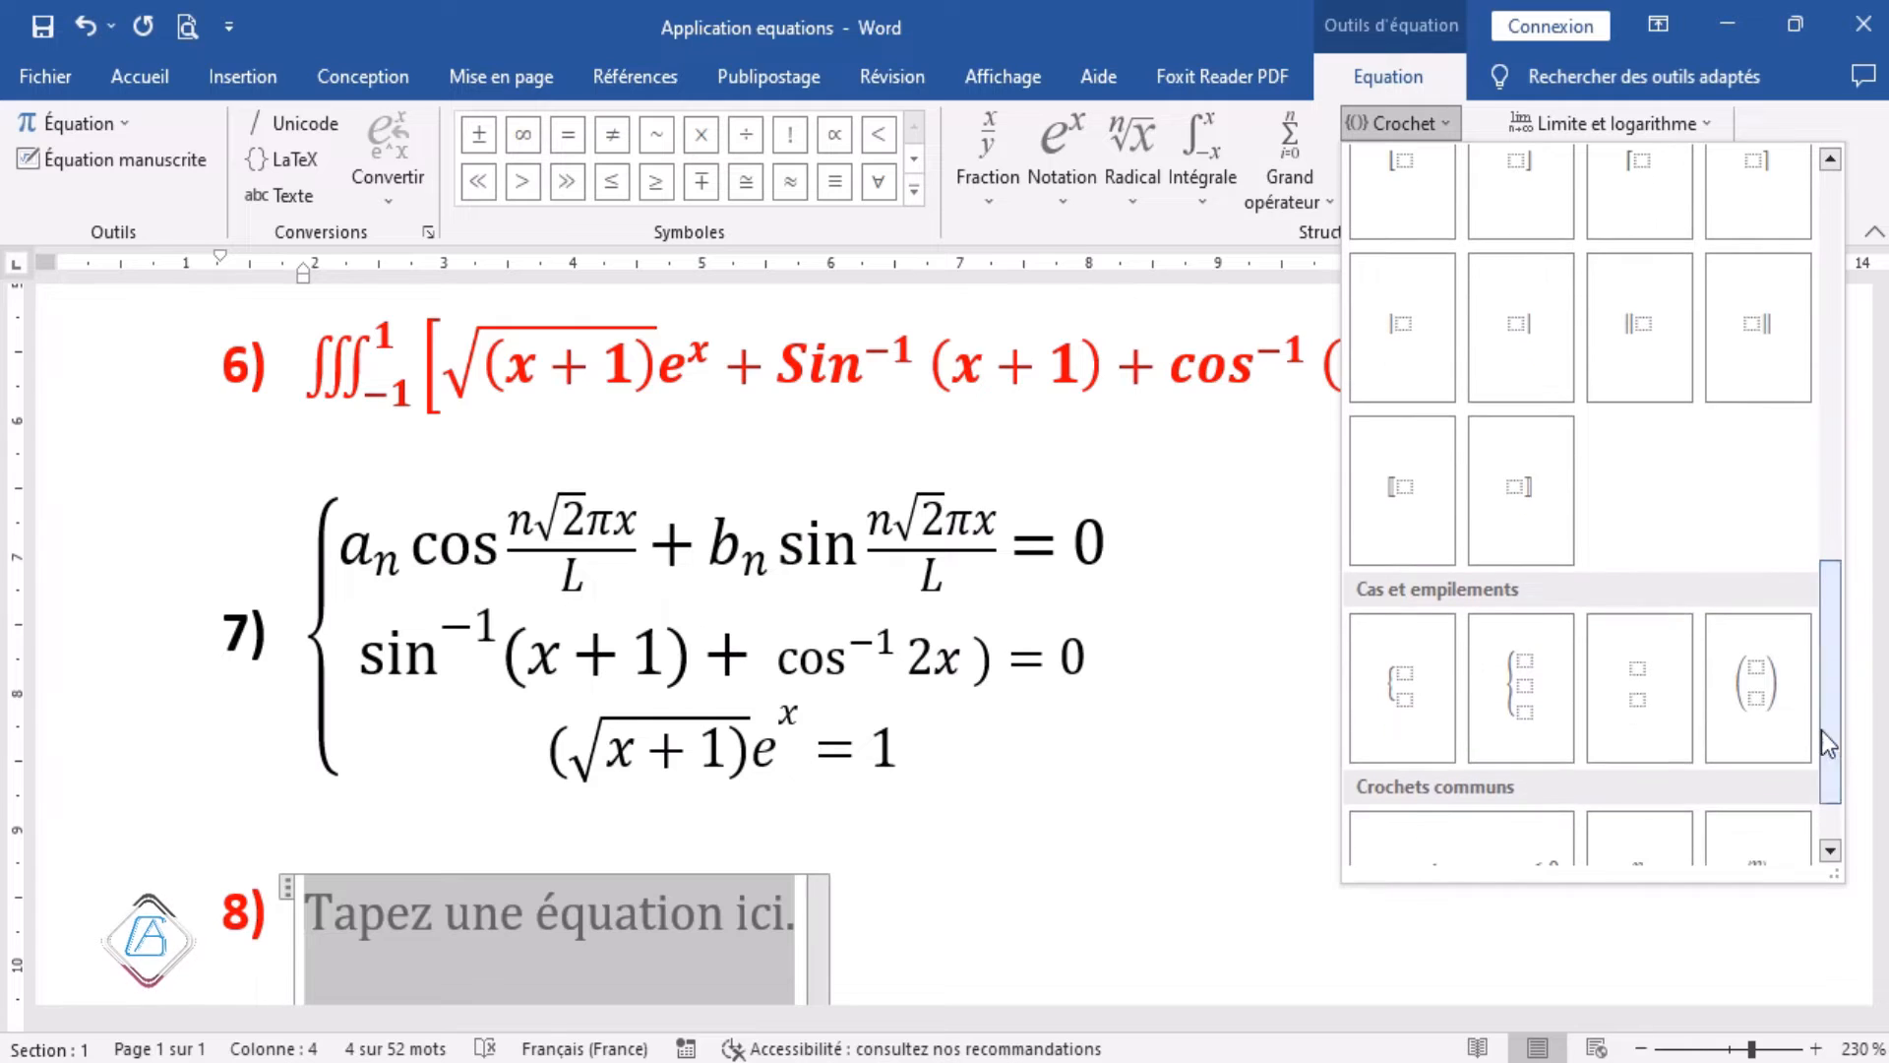
left_click(1526, 681)
Insert an empty base-and-subscript structure in the first row of the item 8 brace.
scroll(898, 894, "down", 3)
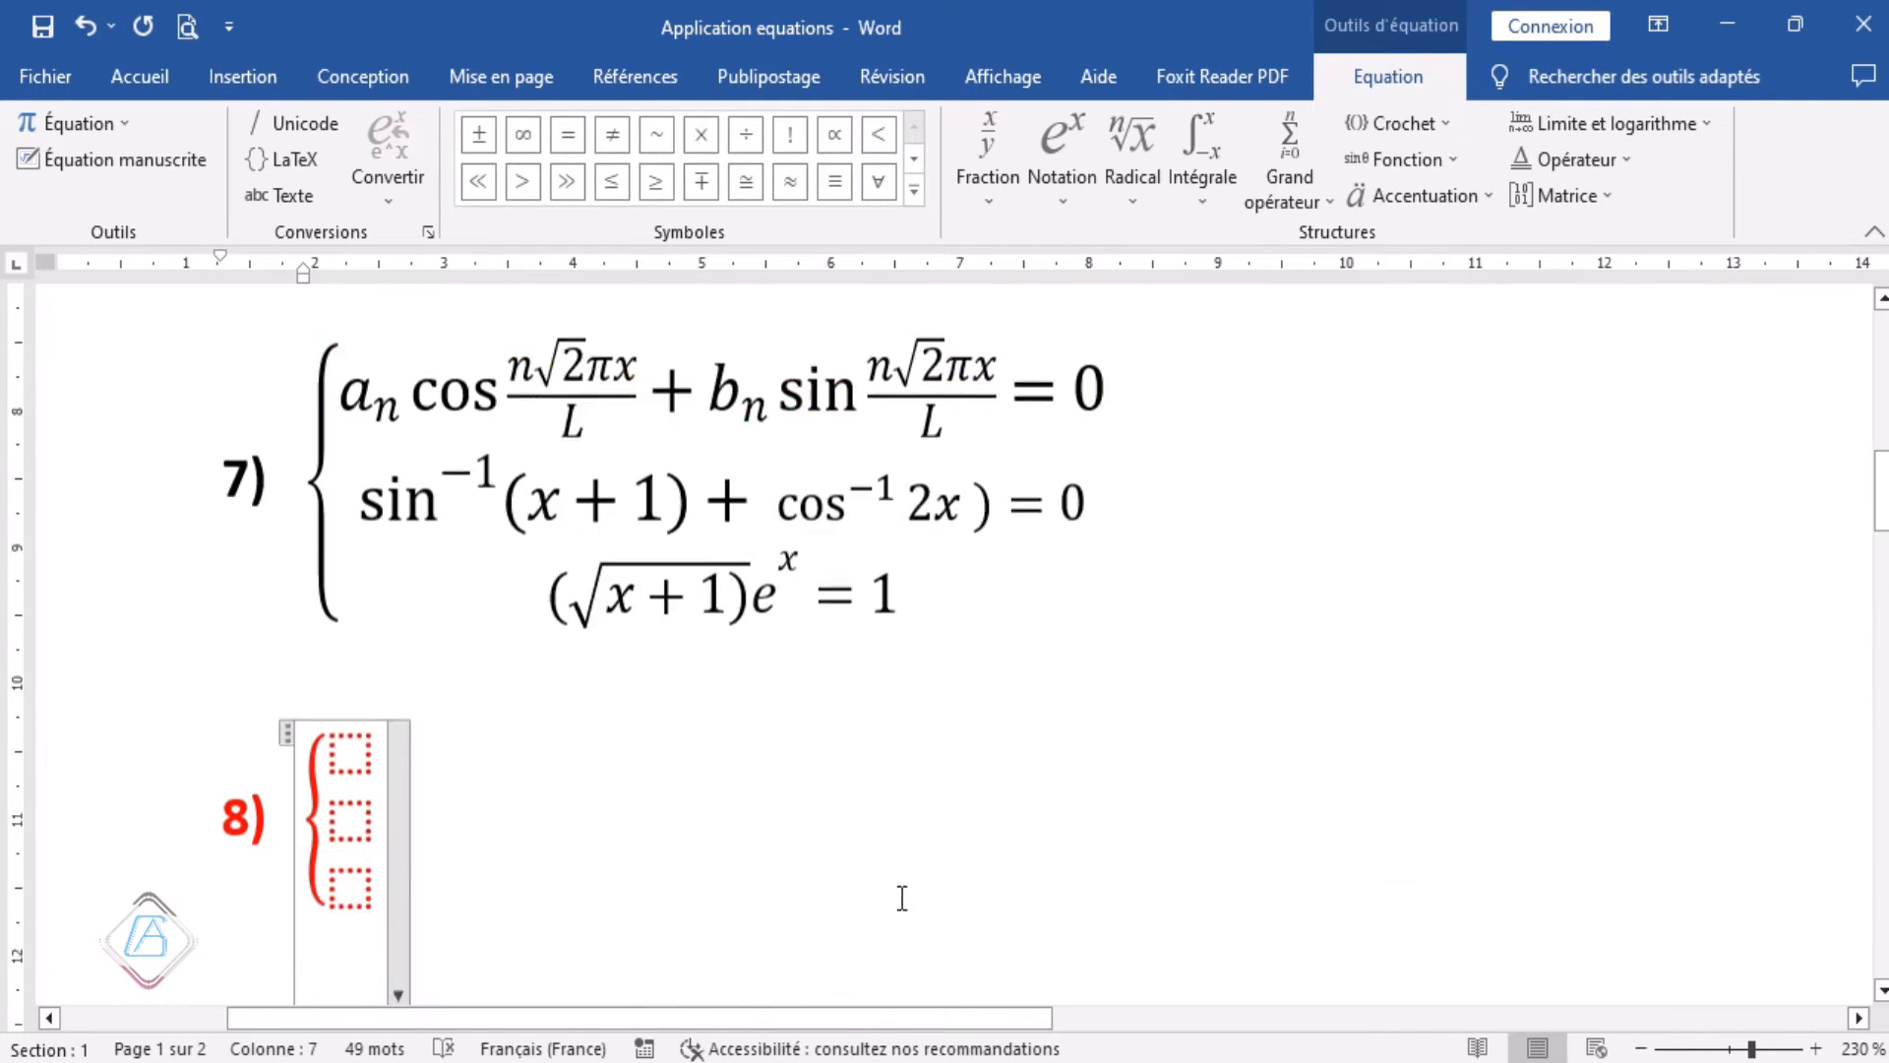
scroll(883, 873, "up", 3)
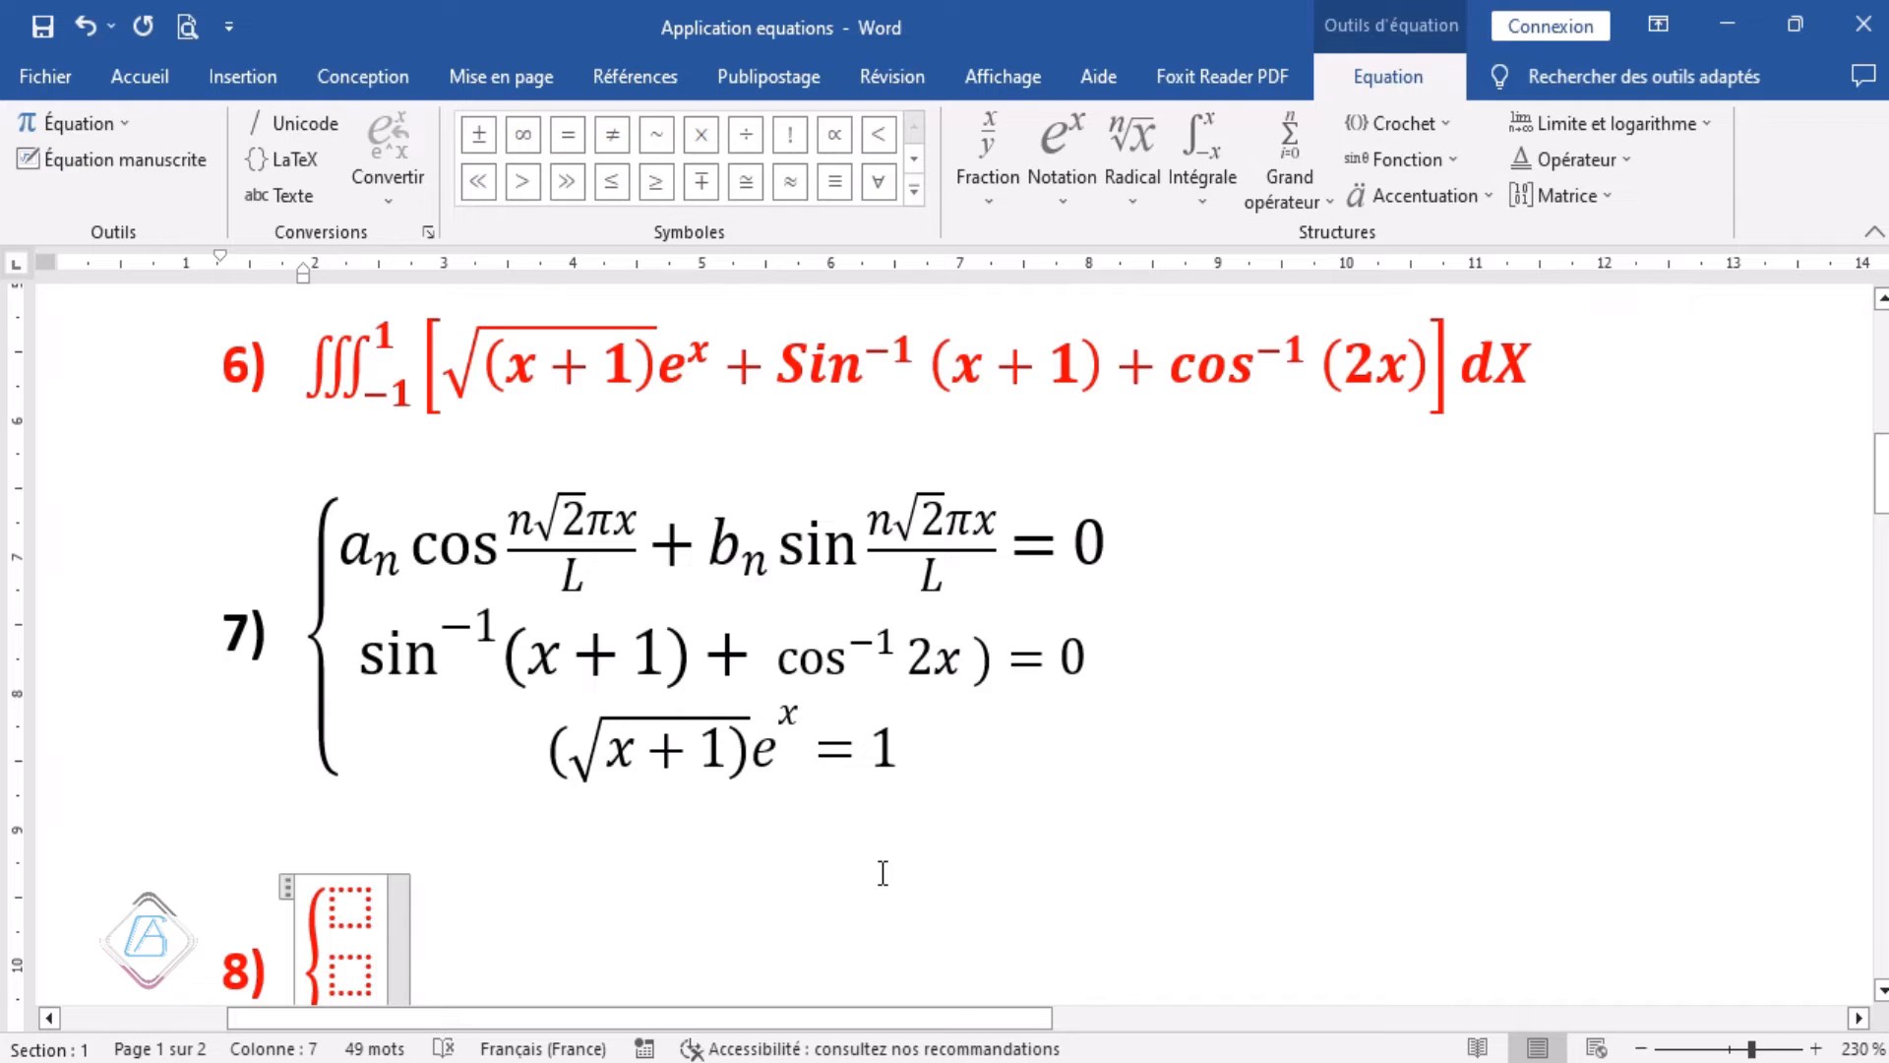
scroll(883, 873, "down", 3, "ctrl")
scroll(881, 864, "down", 3)
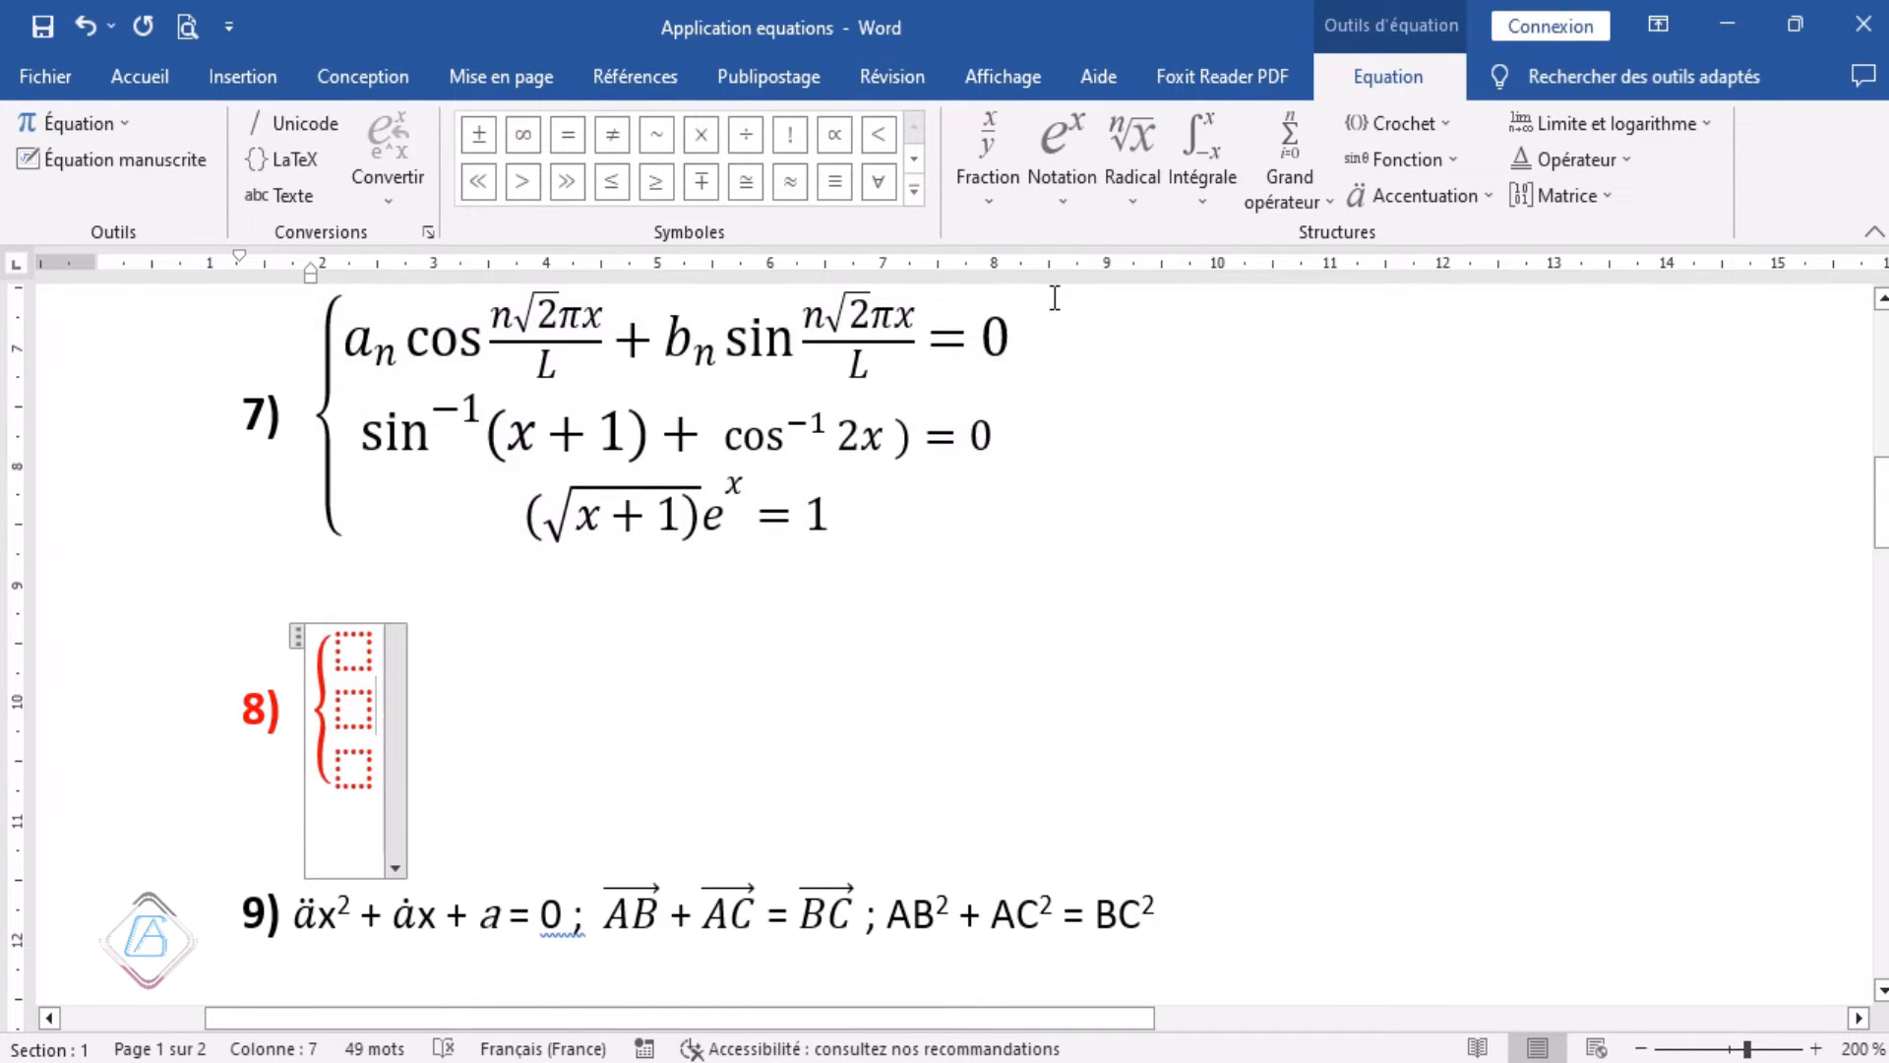
left_click(346, 648)
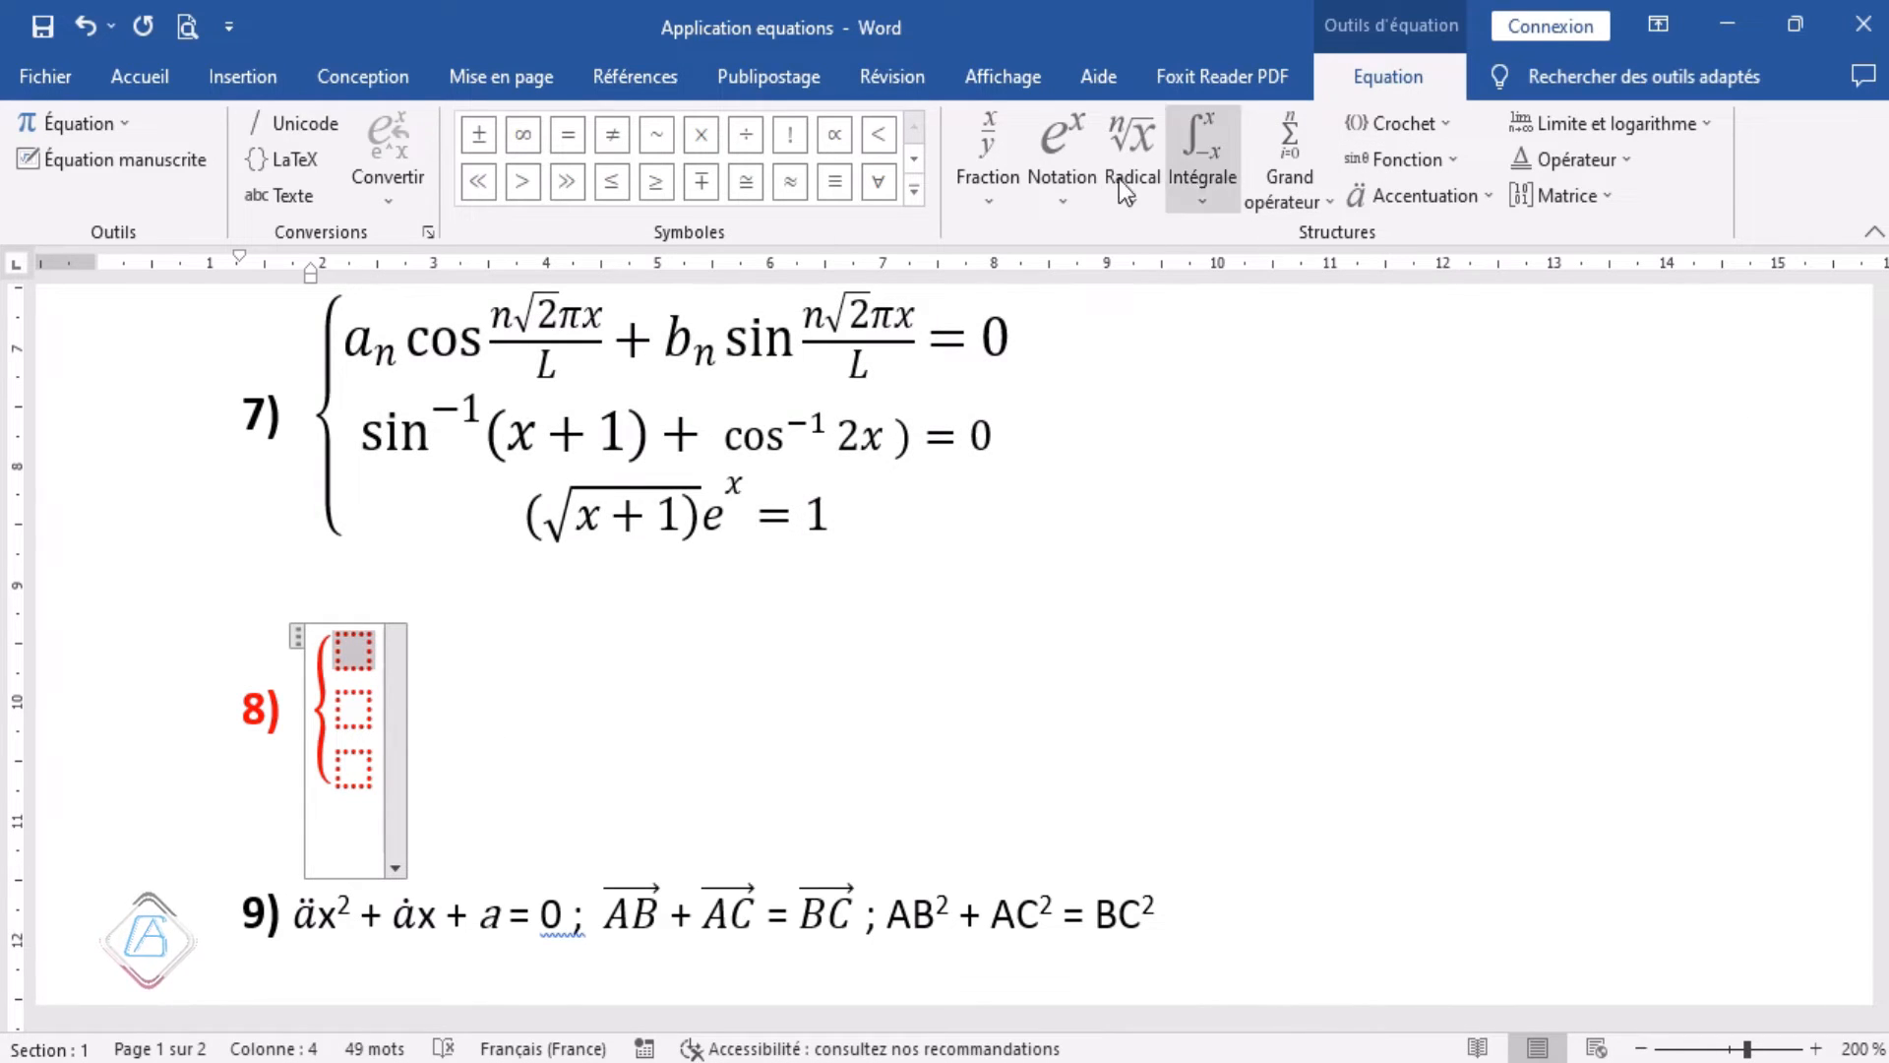
left_click(1066, 193)
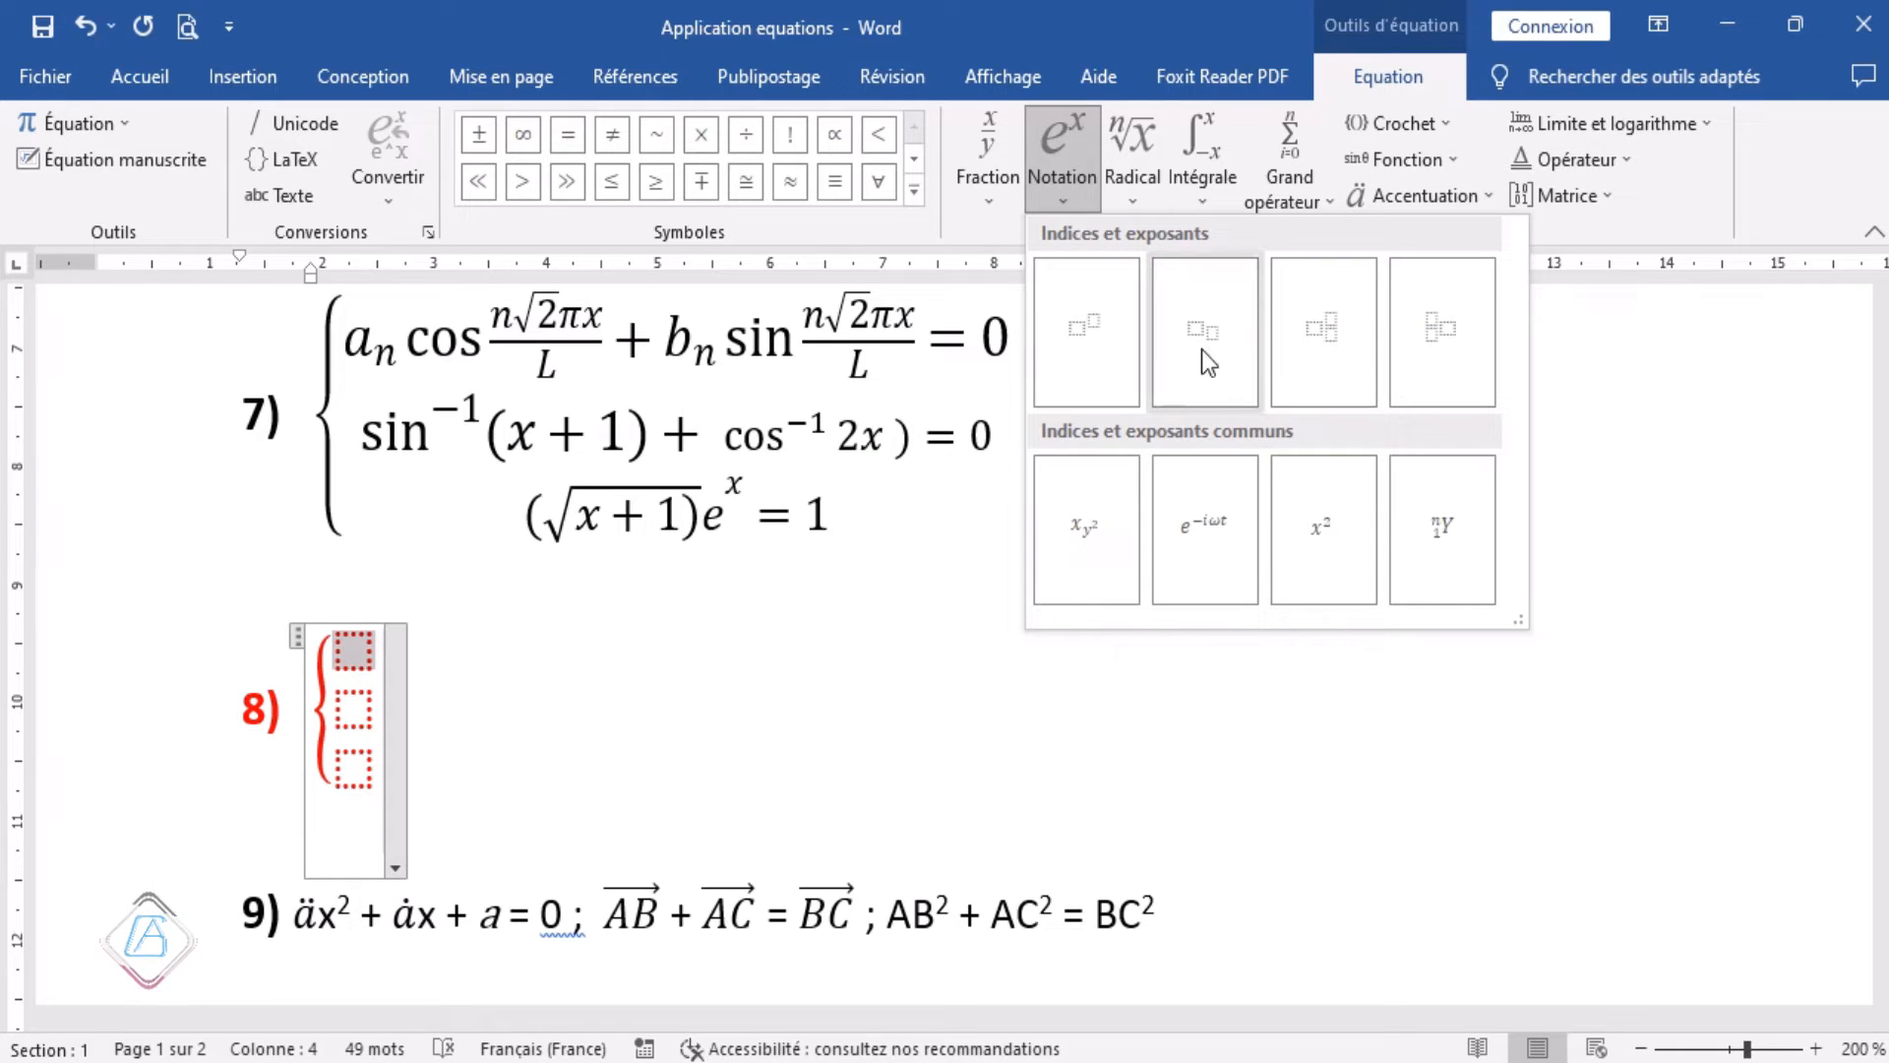
left_click(1219, 329)
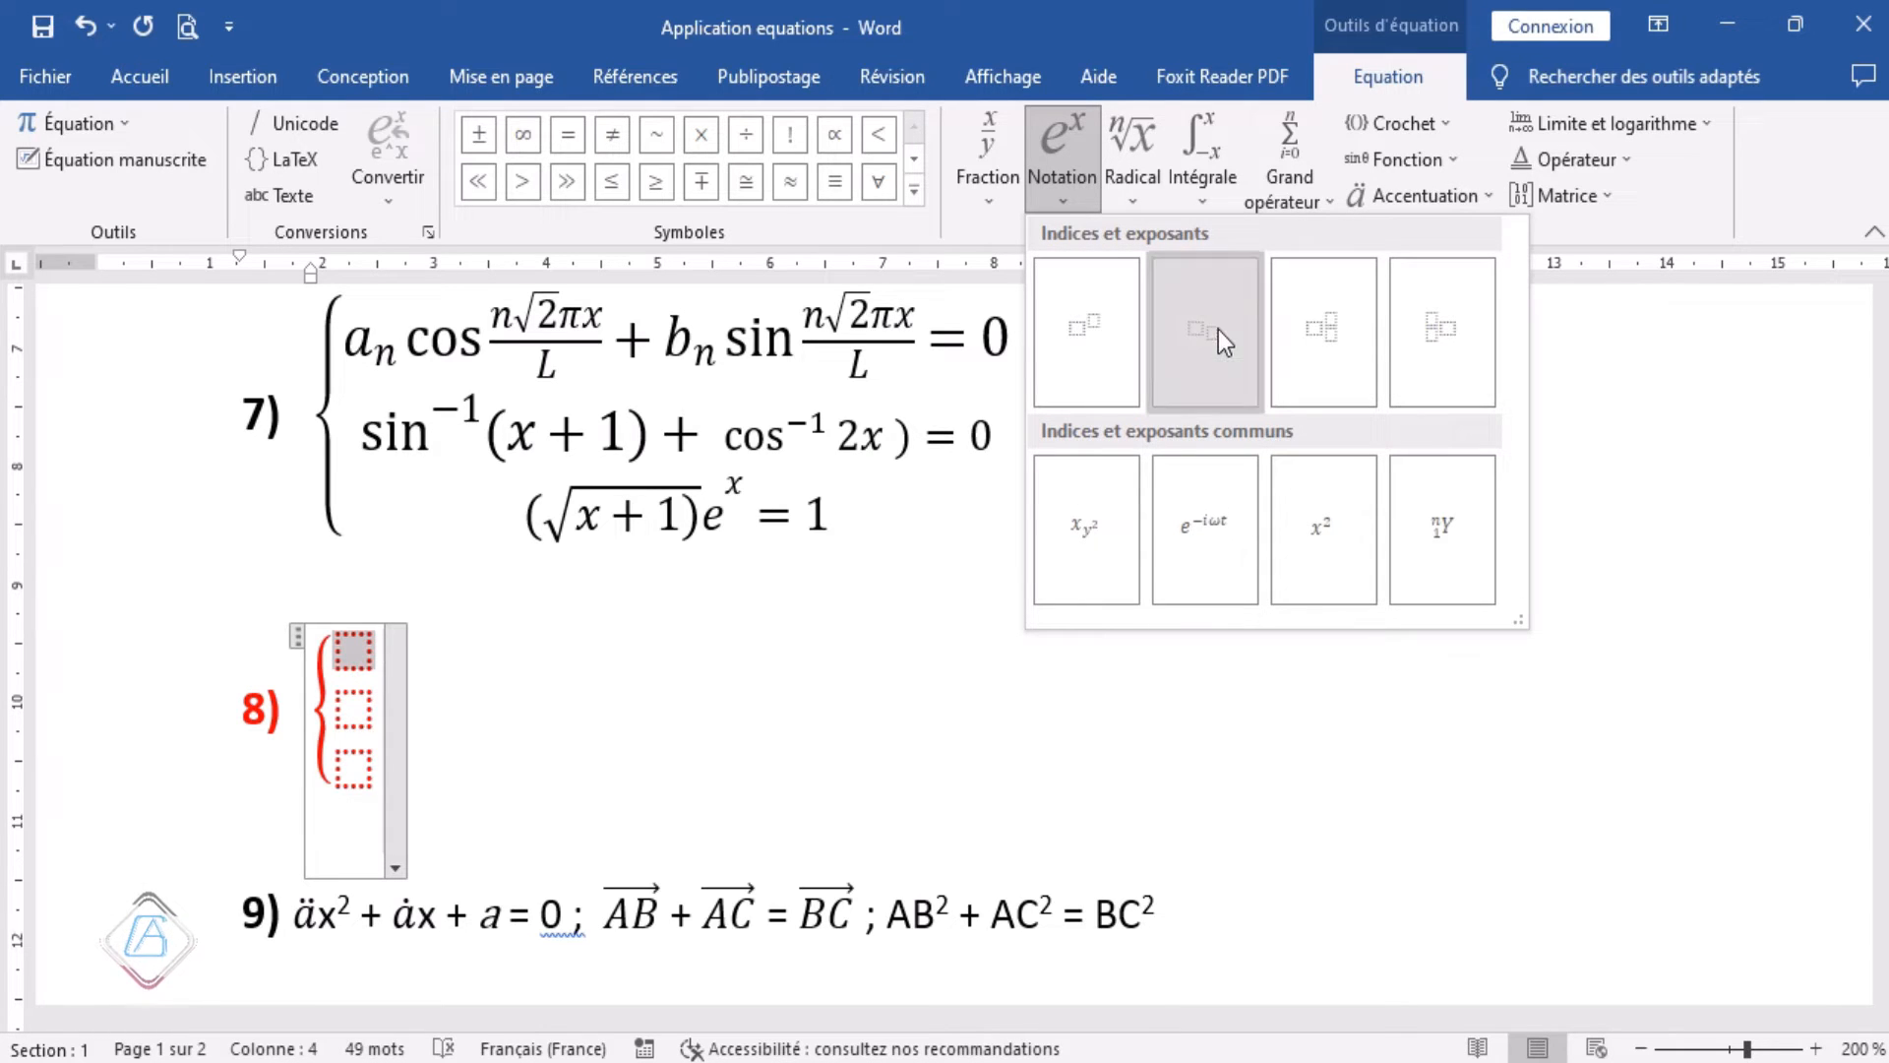
left_click(420, 421)
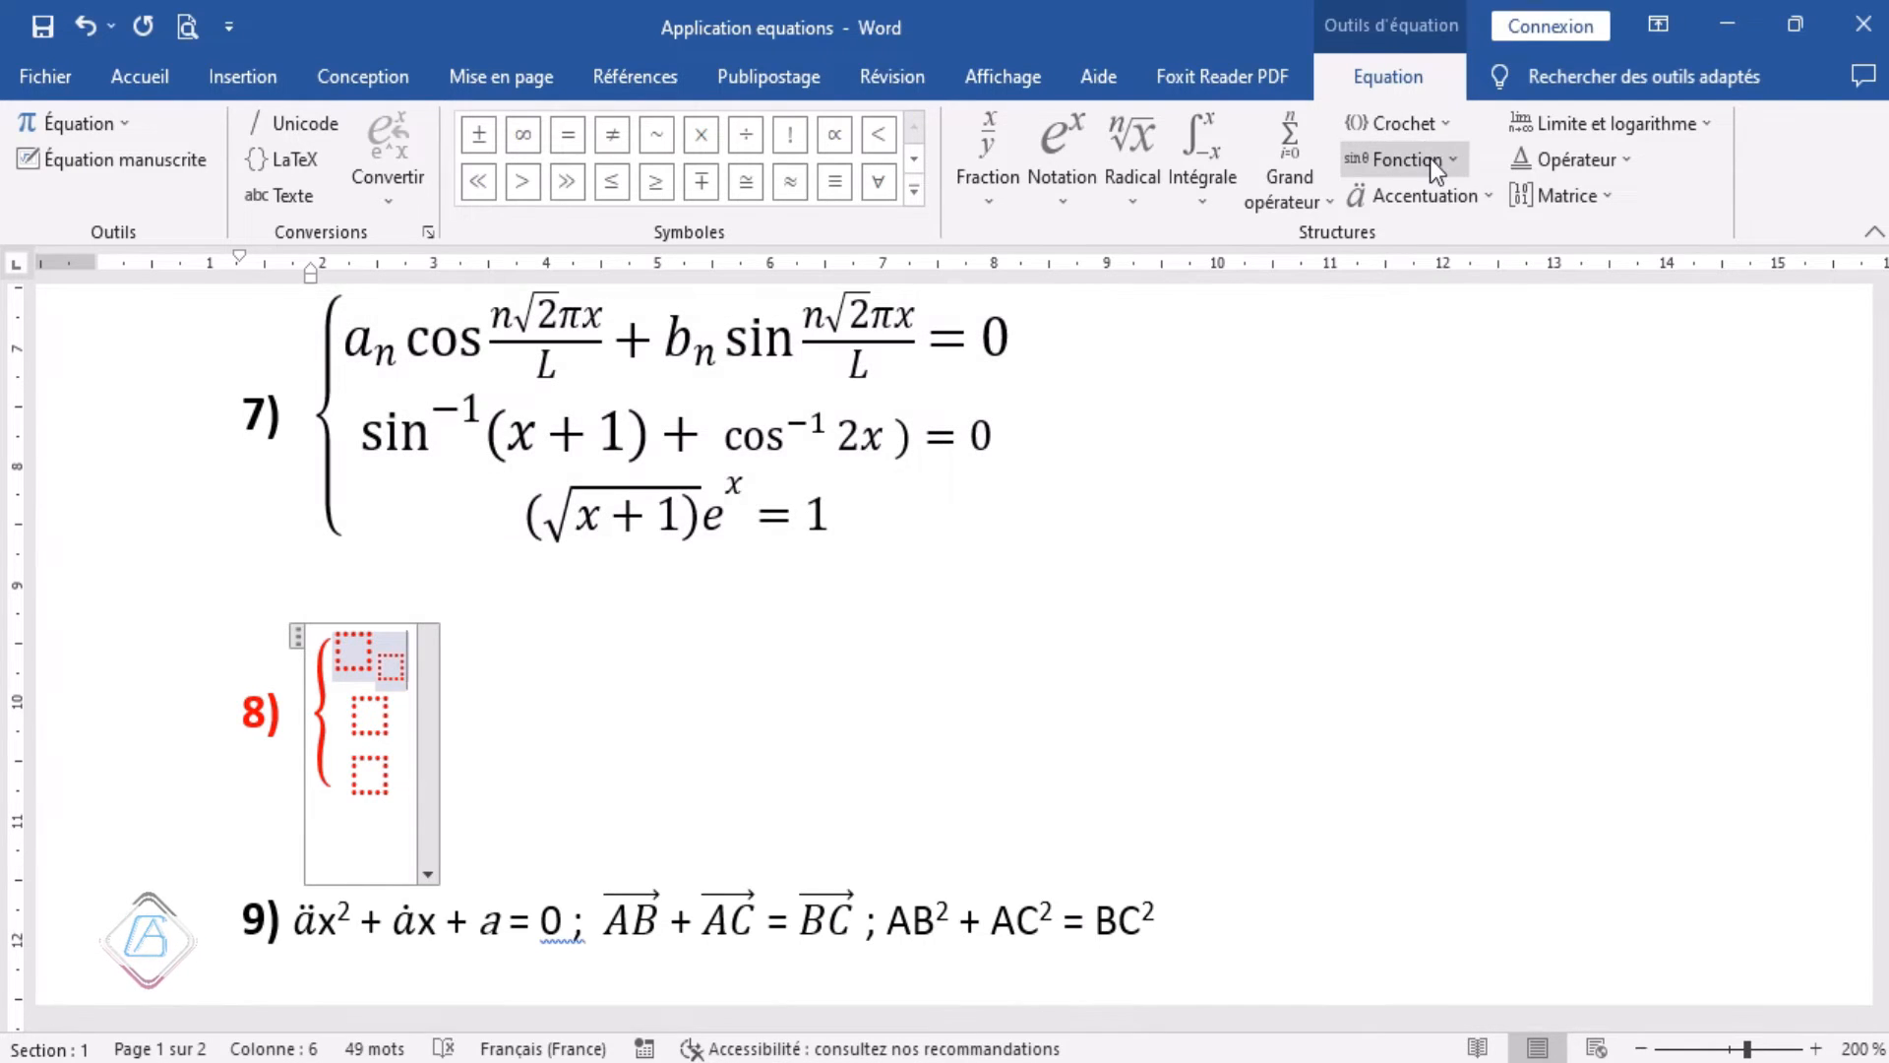
Append an empty cos function and a plus sign after the subscript structure in item 8's first row.
left_click(1450, 159)
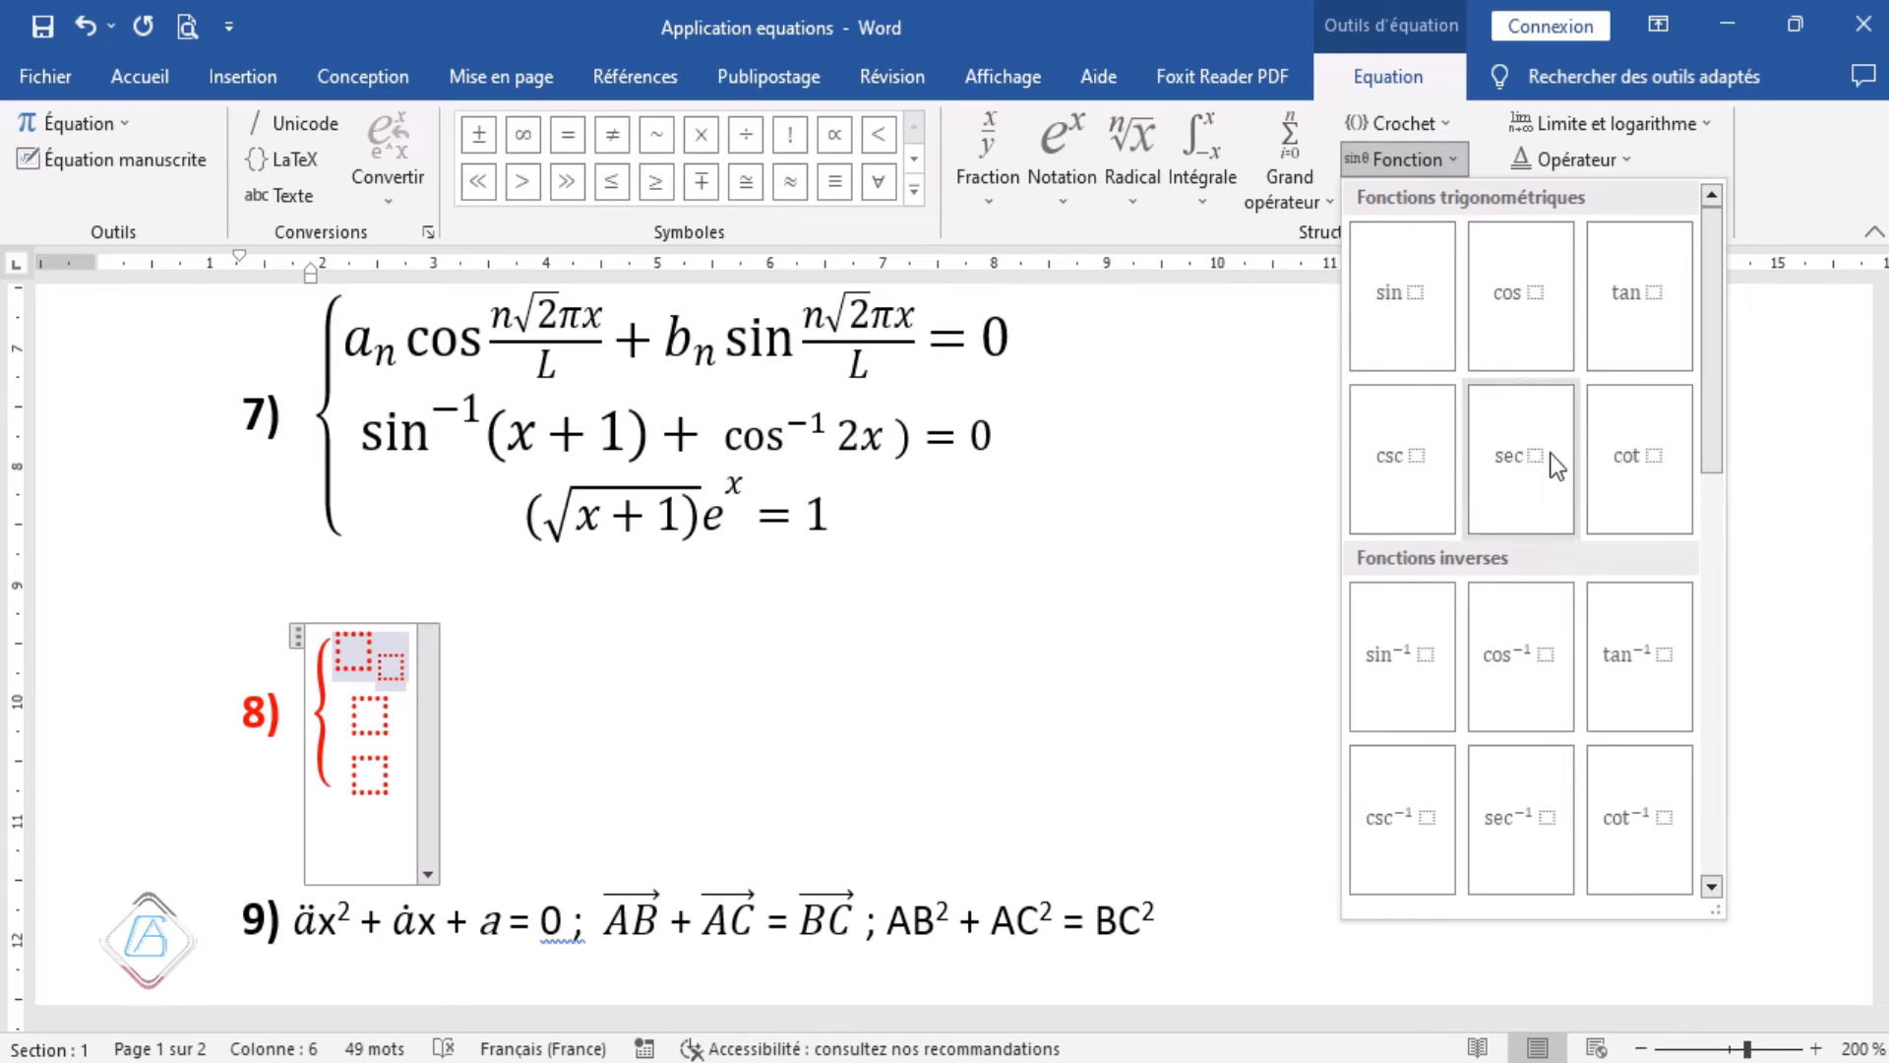
left_click(1526, 299)
left_click(547, 669)
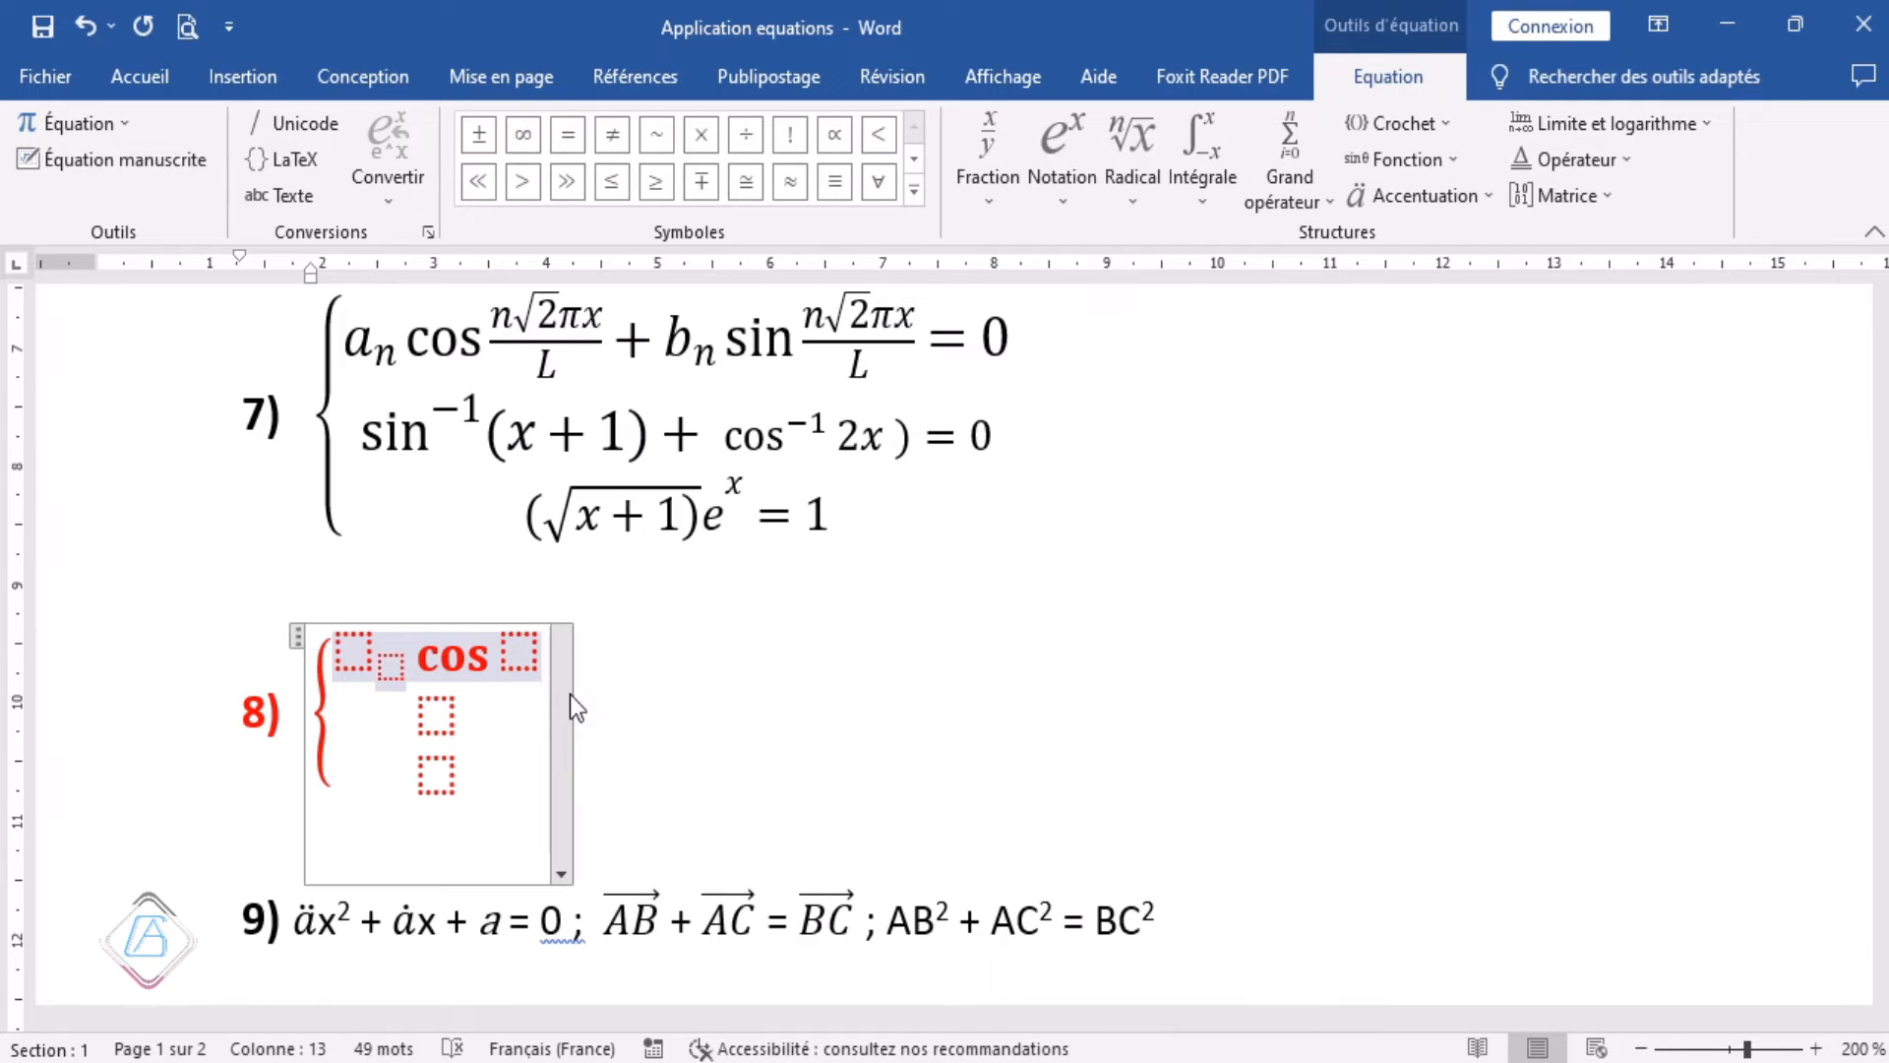
type("+")
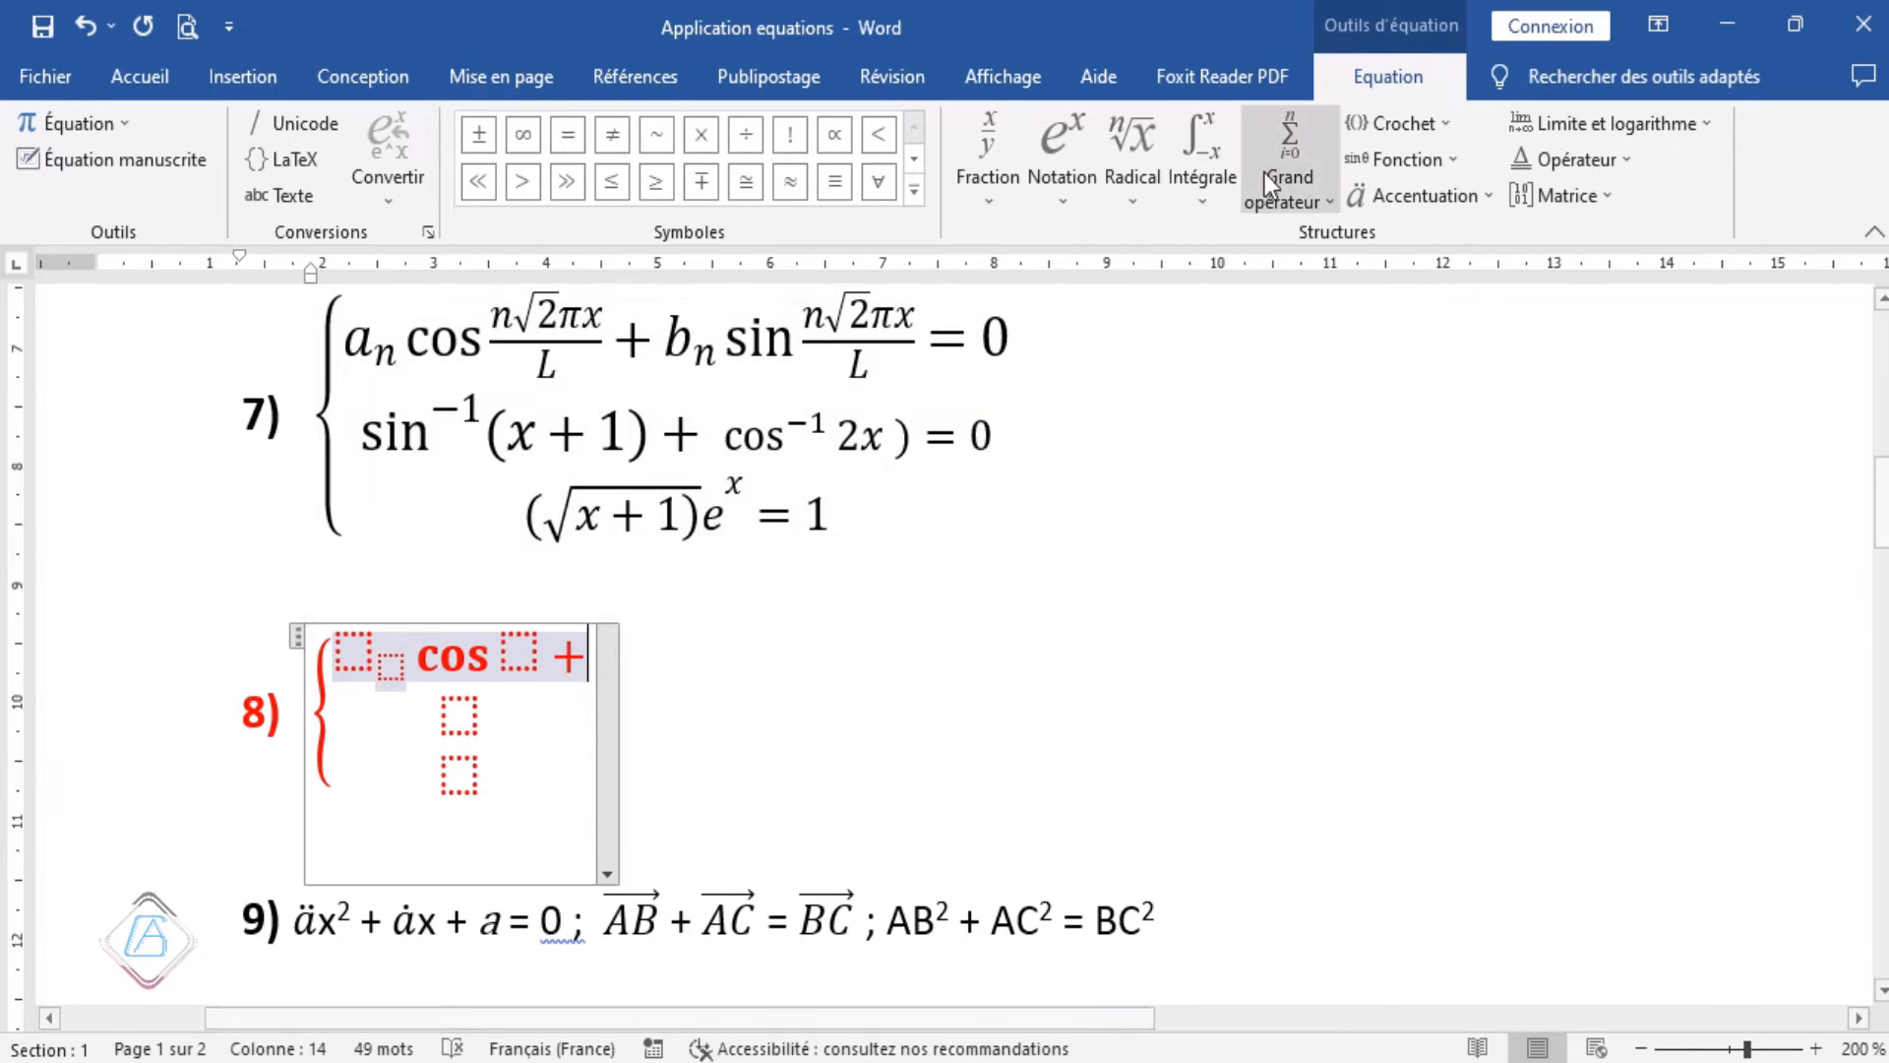
Complete item 8's first row after the plus sign with an empty subscript structure, an empty sin function and = 0.
left_click(1072, 209)
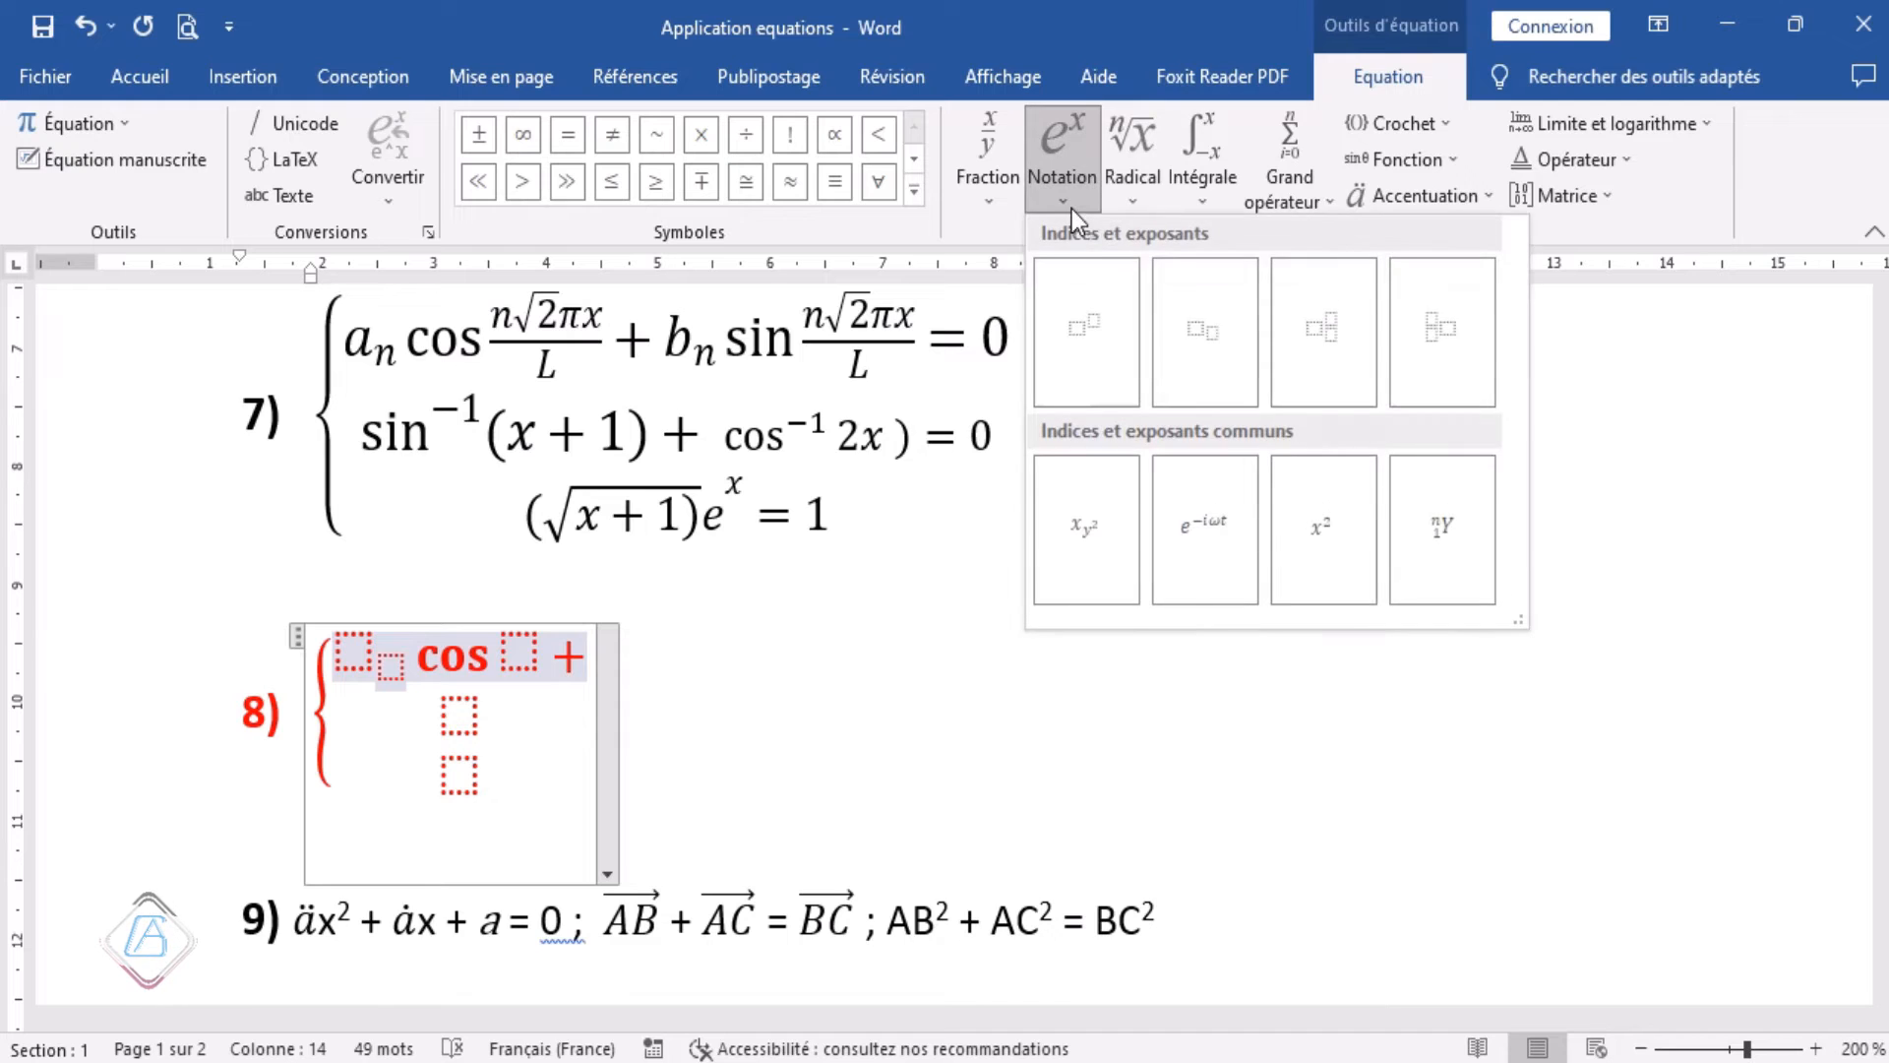
left_click(1192, 321)
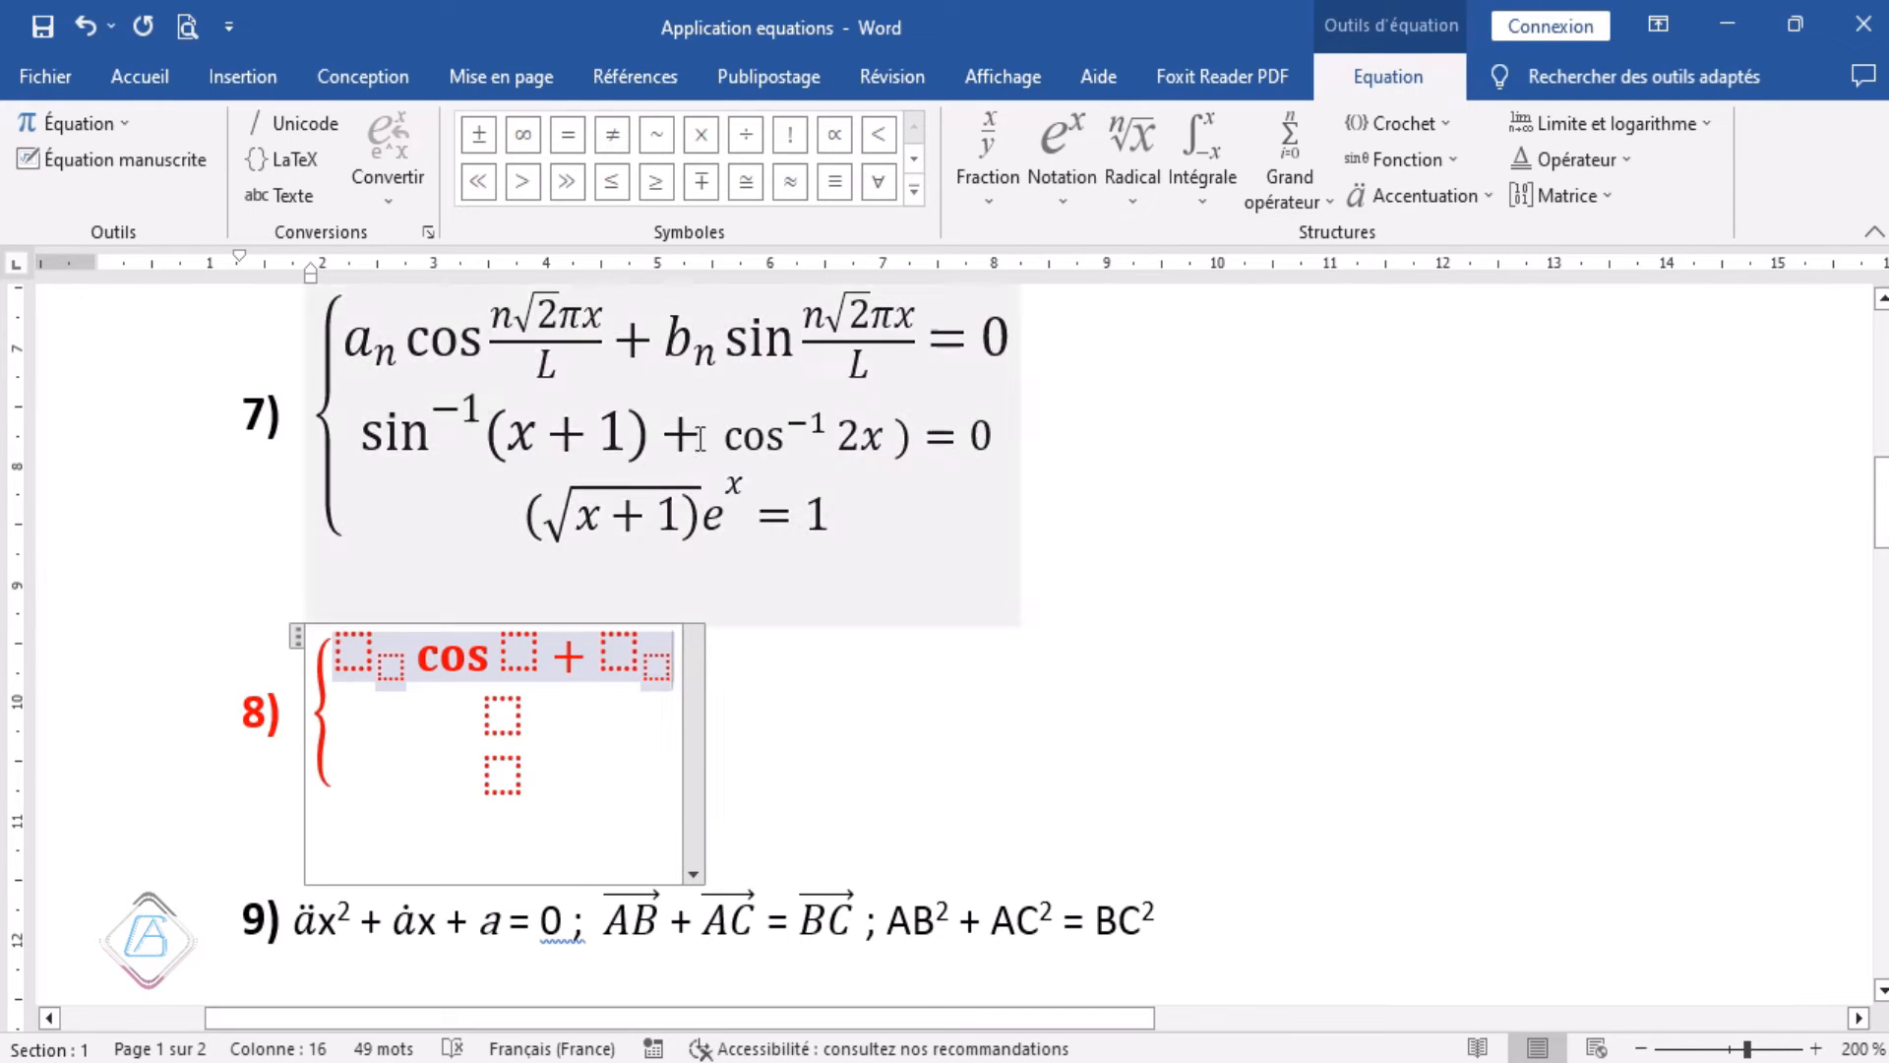
left_click(1454, 156)
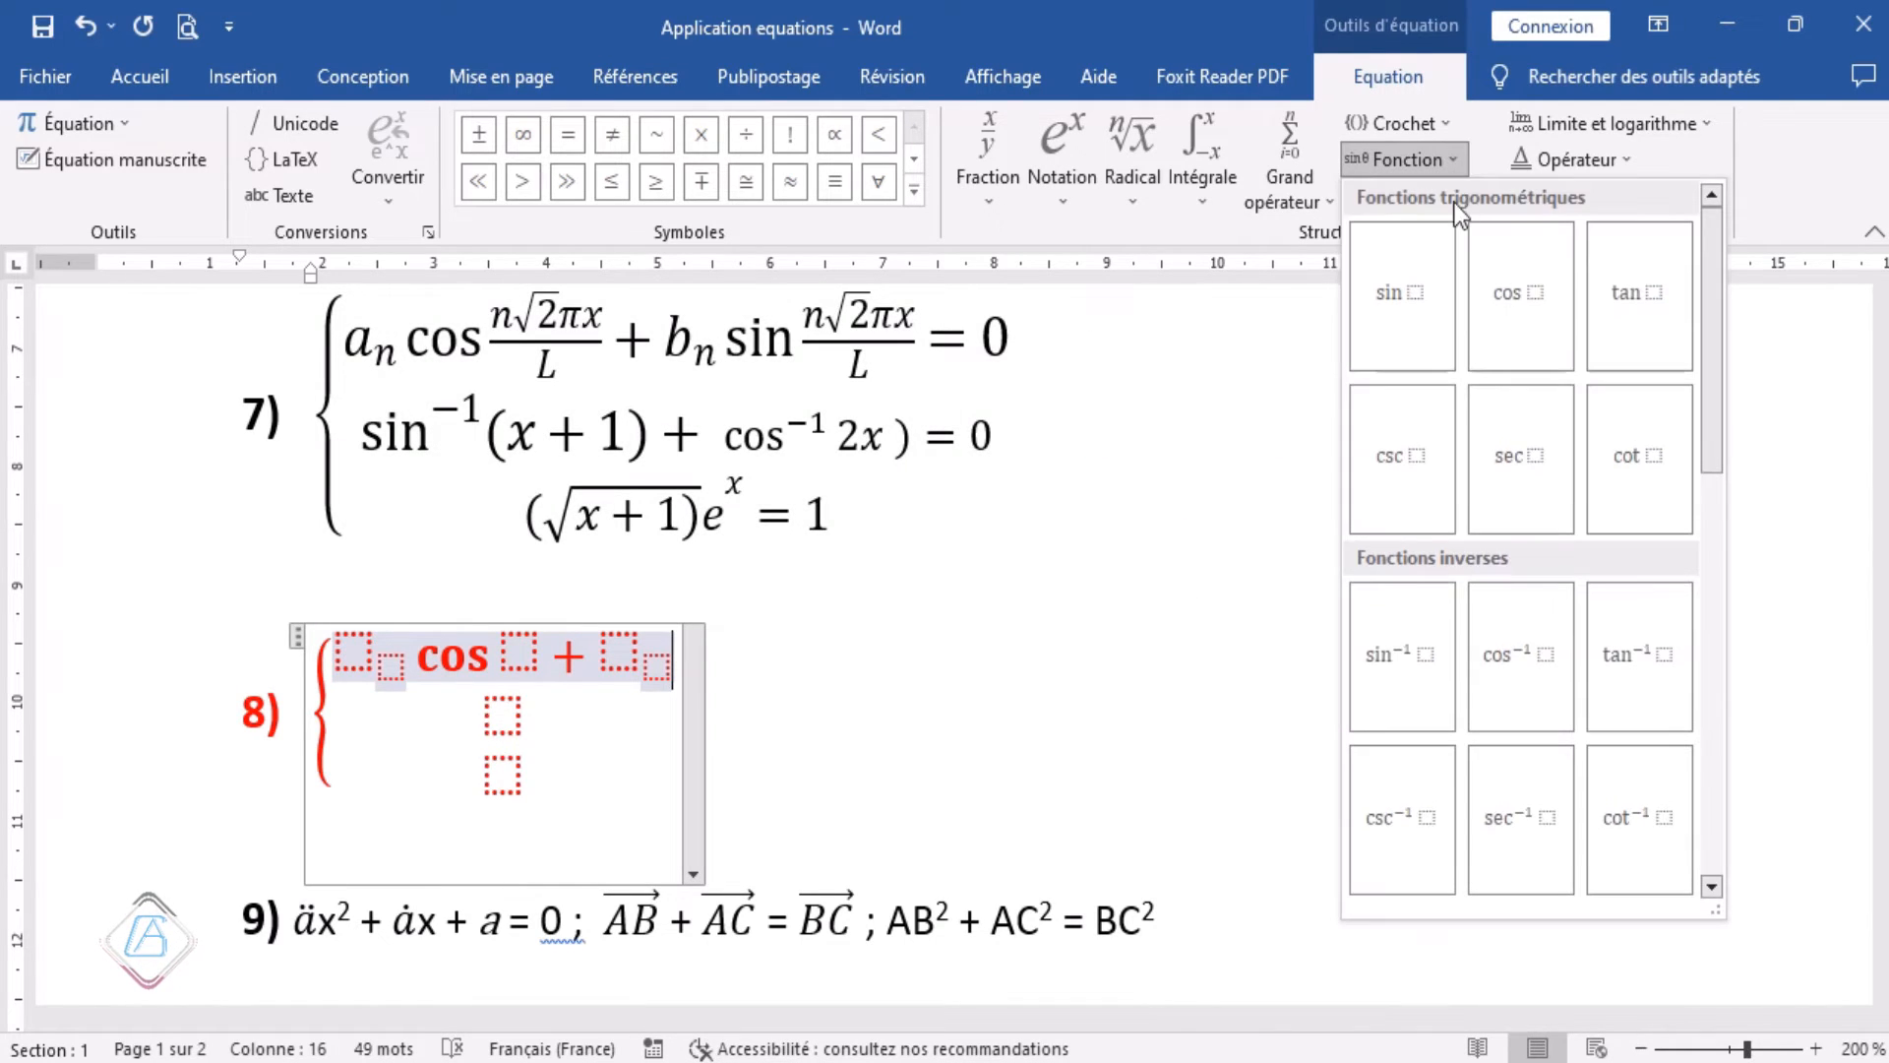
left_click(1423, 297)
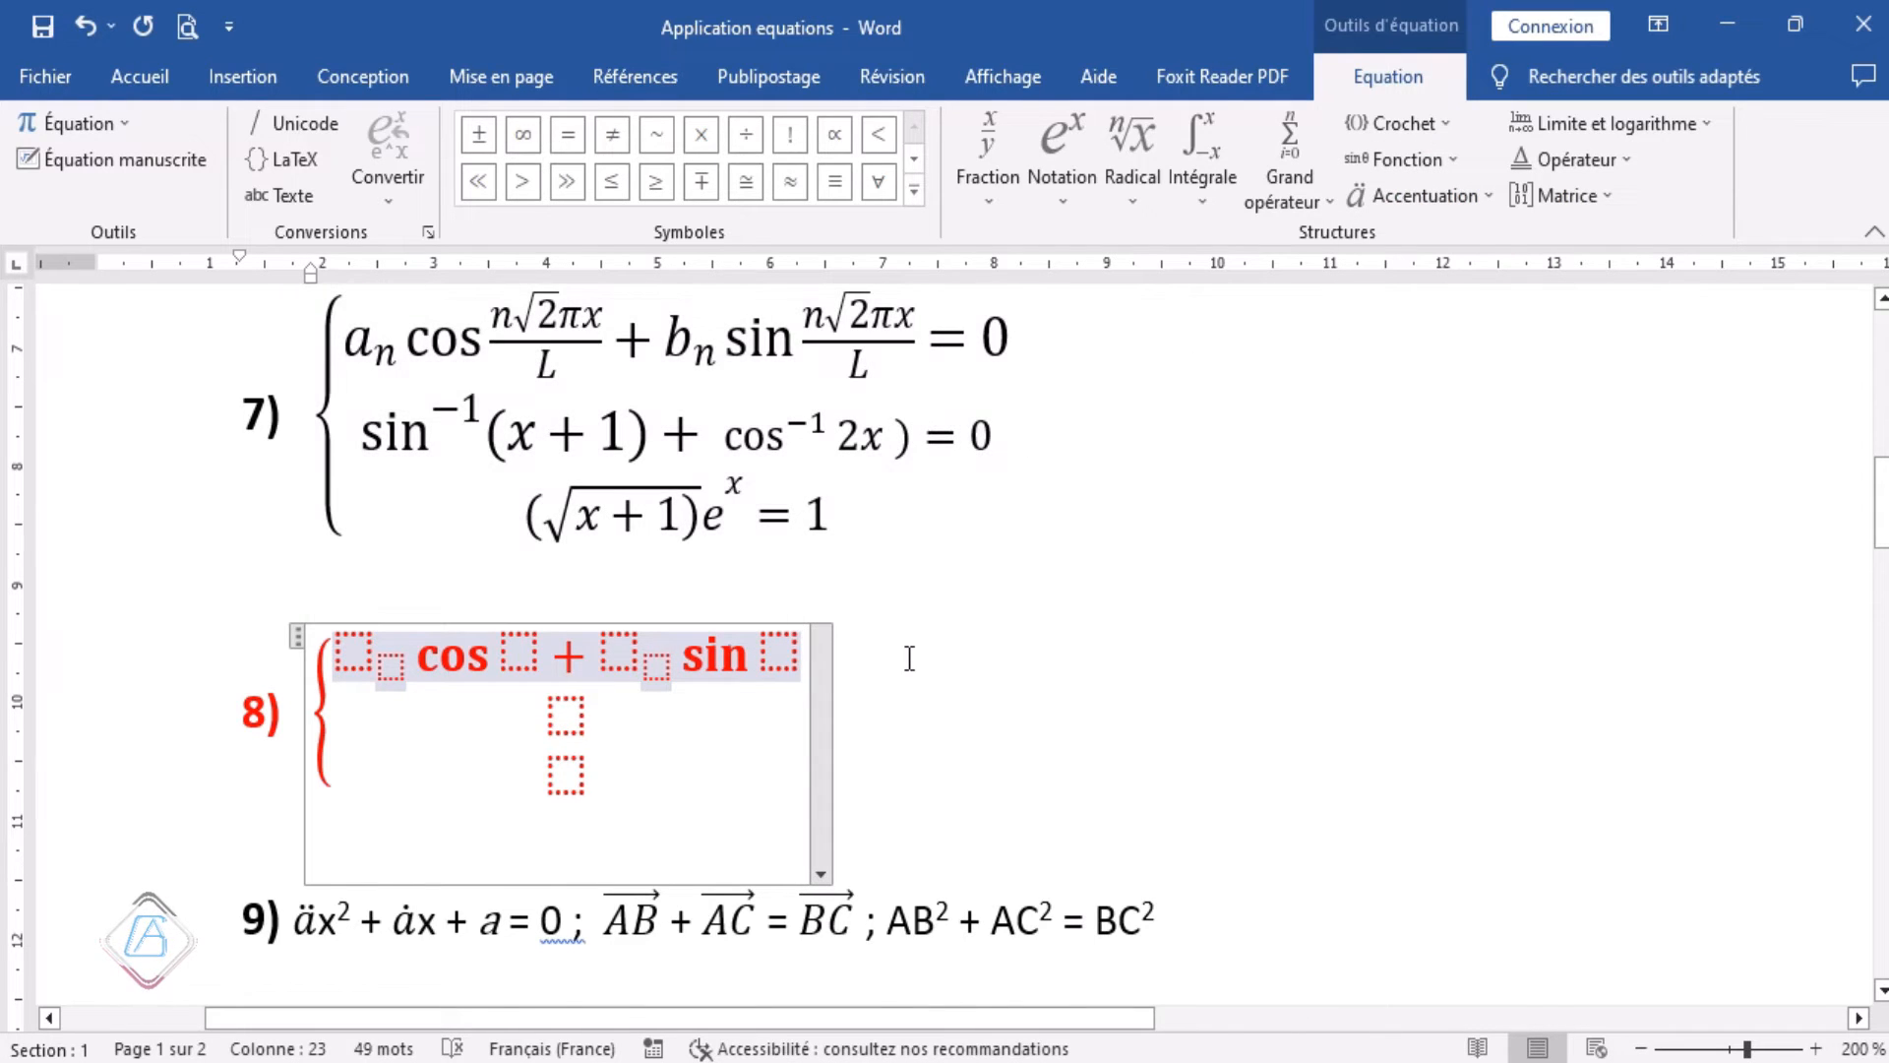
type("= ")
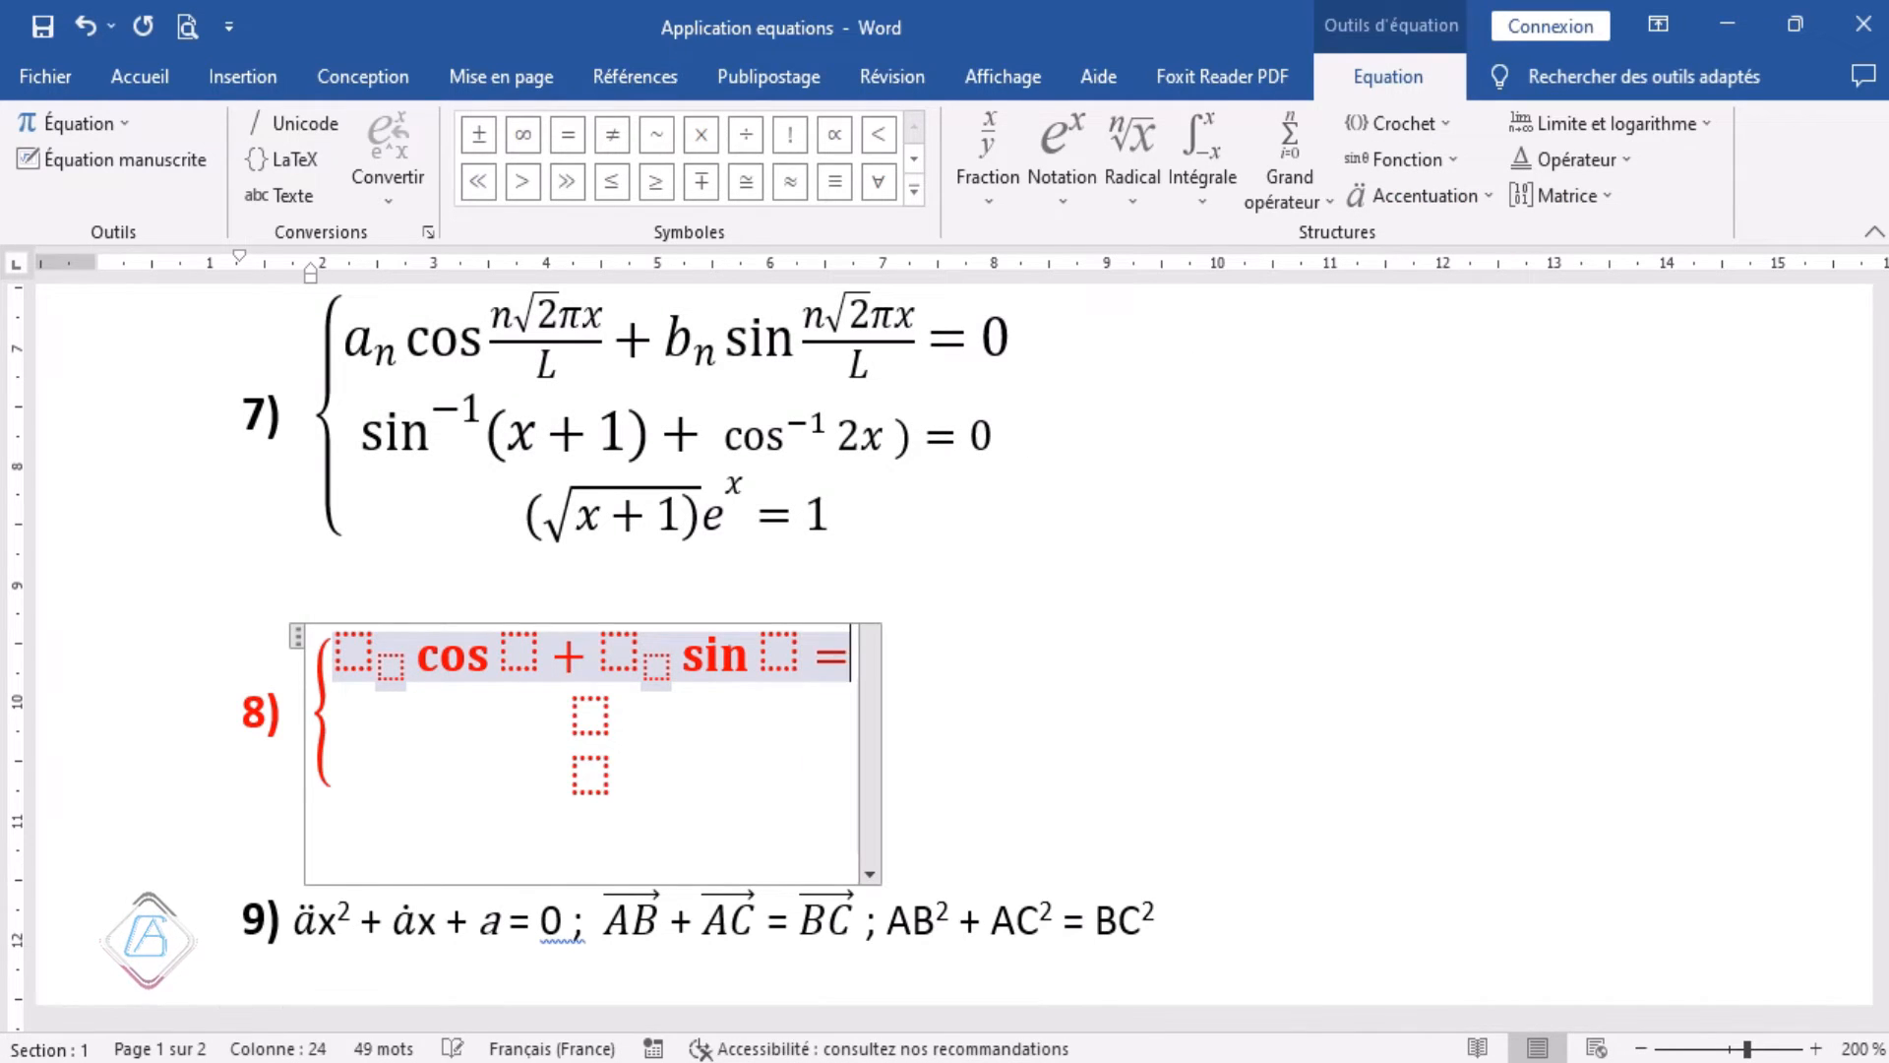
type("0")
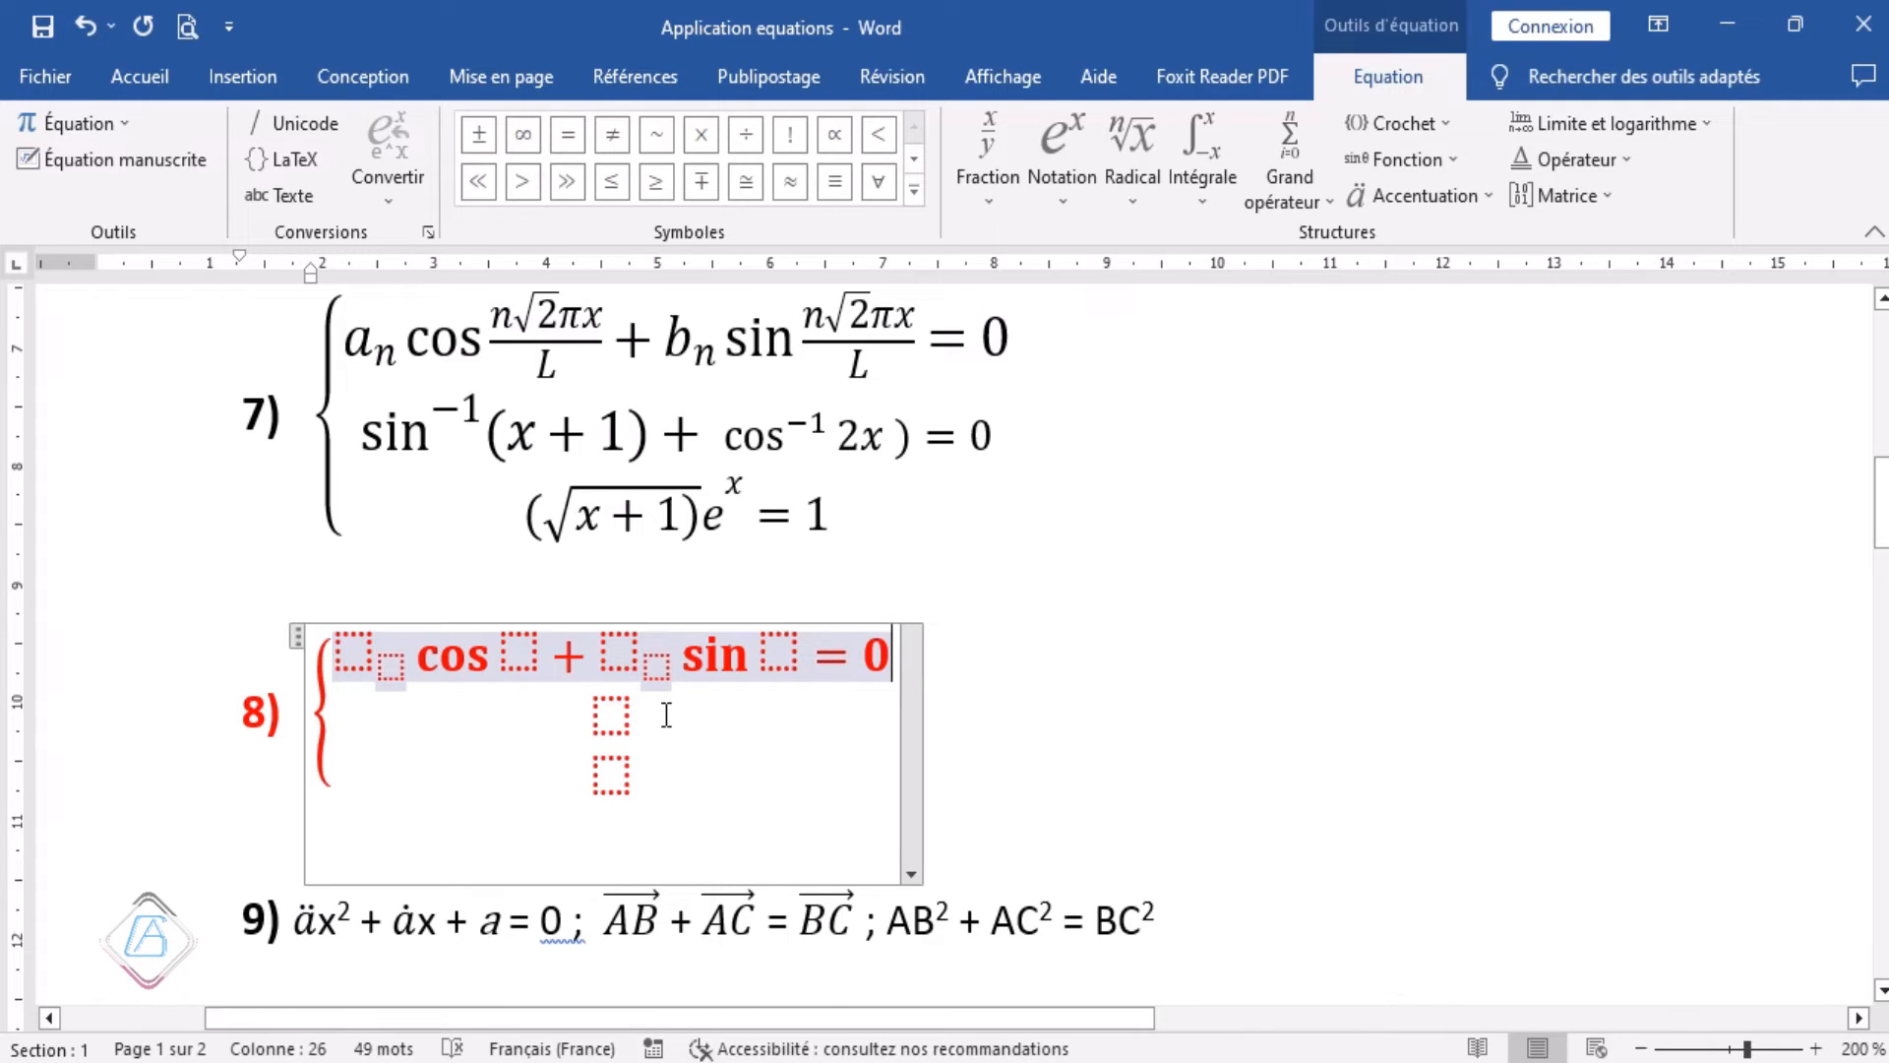
left_click(618, 718)
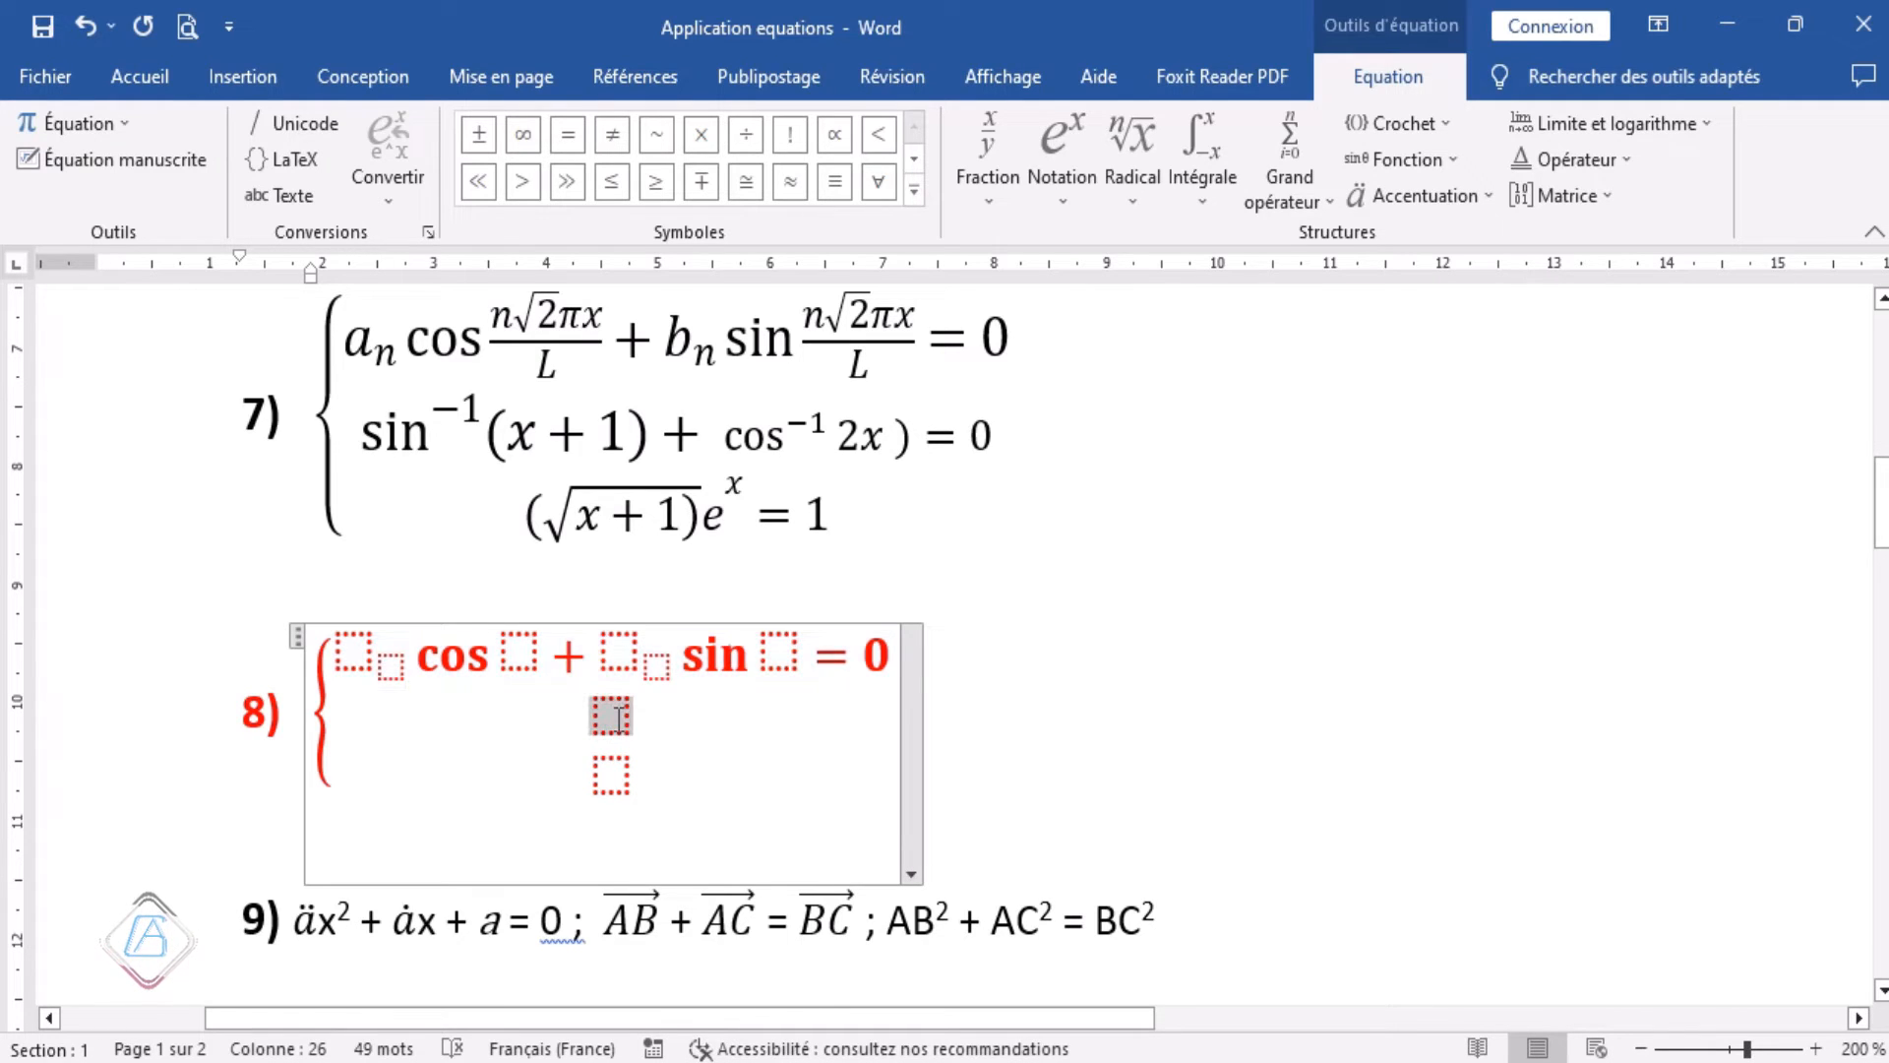
key("Down")
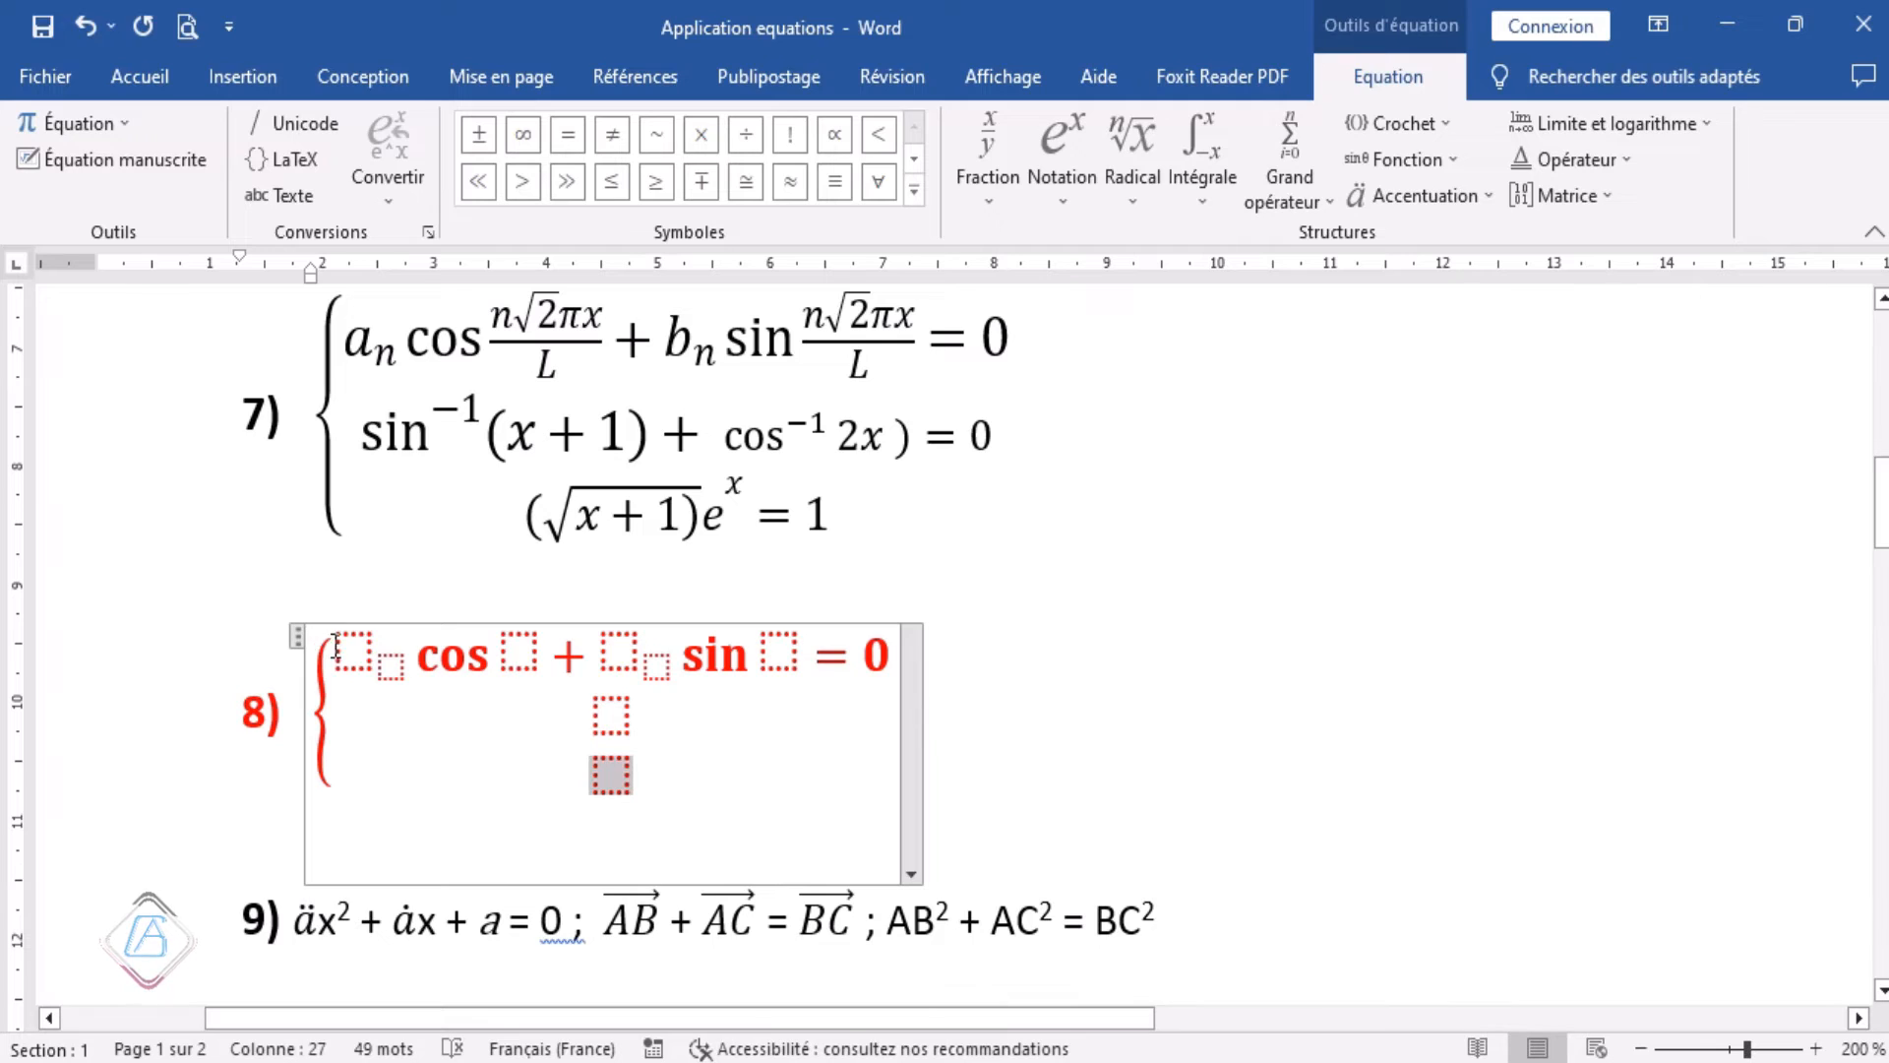
Fill the coefficient before cos with base a and subscript n, and put an empty stacked fraction in the cos argument.
left_click(345, 649)
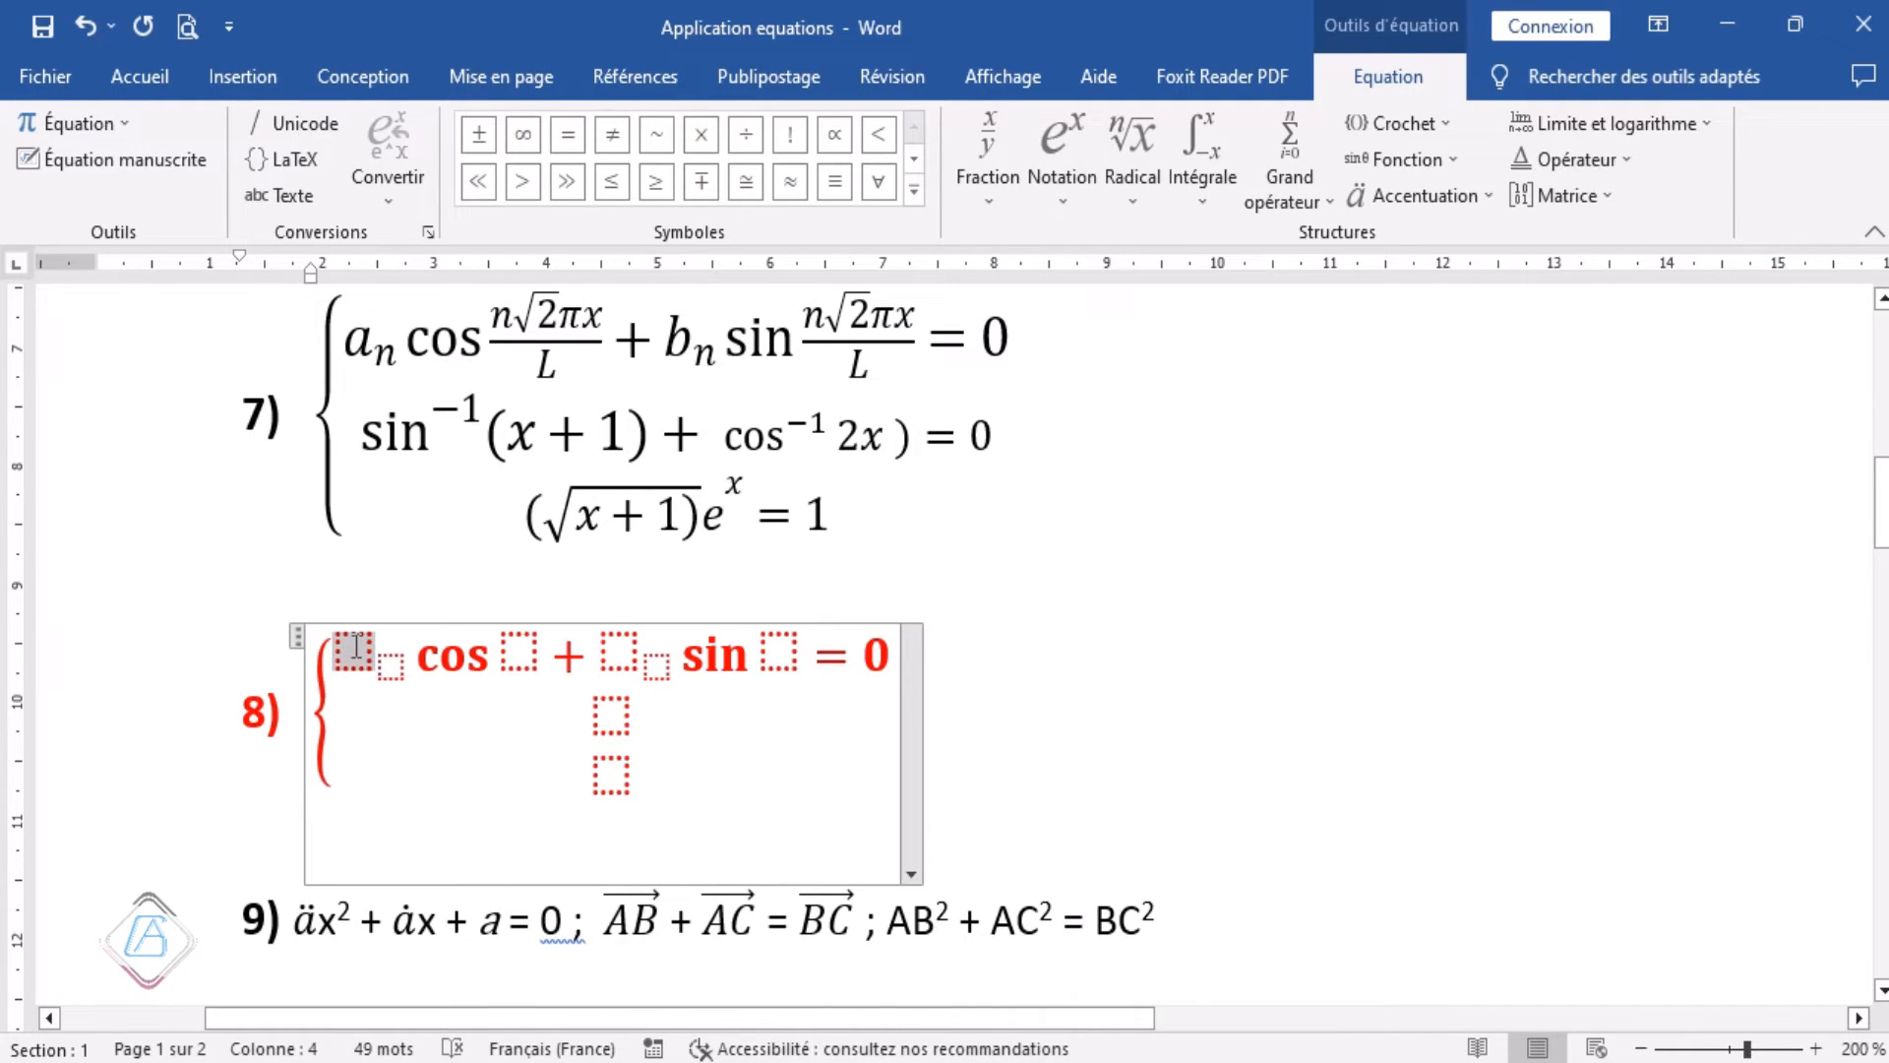
type("a")
left_click(375, 667)
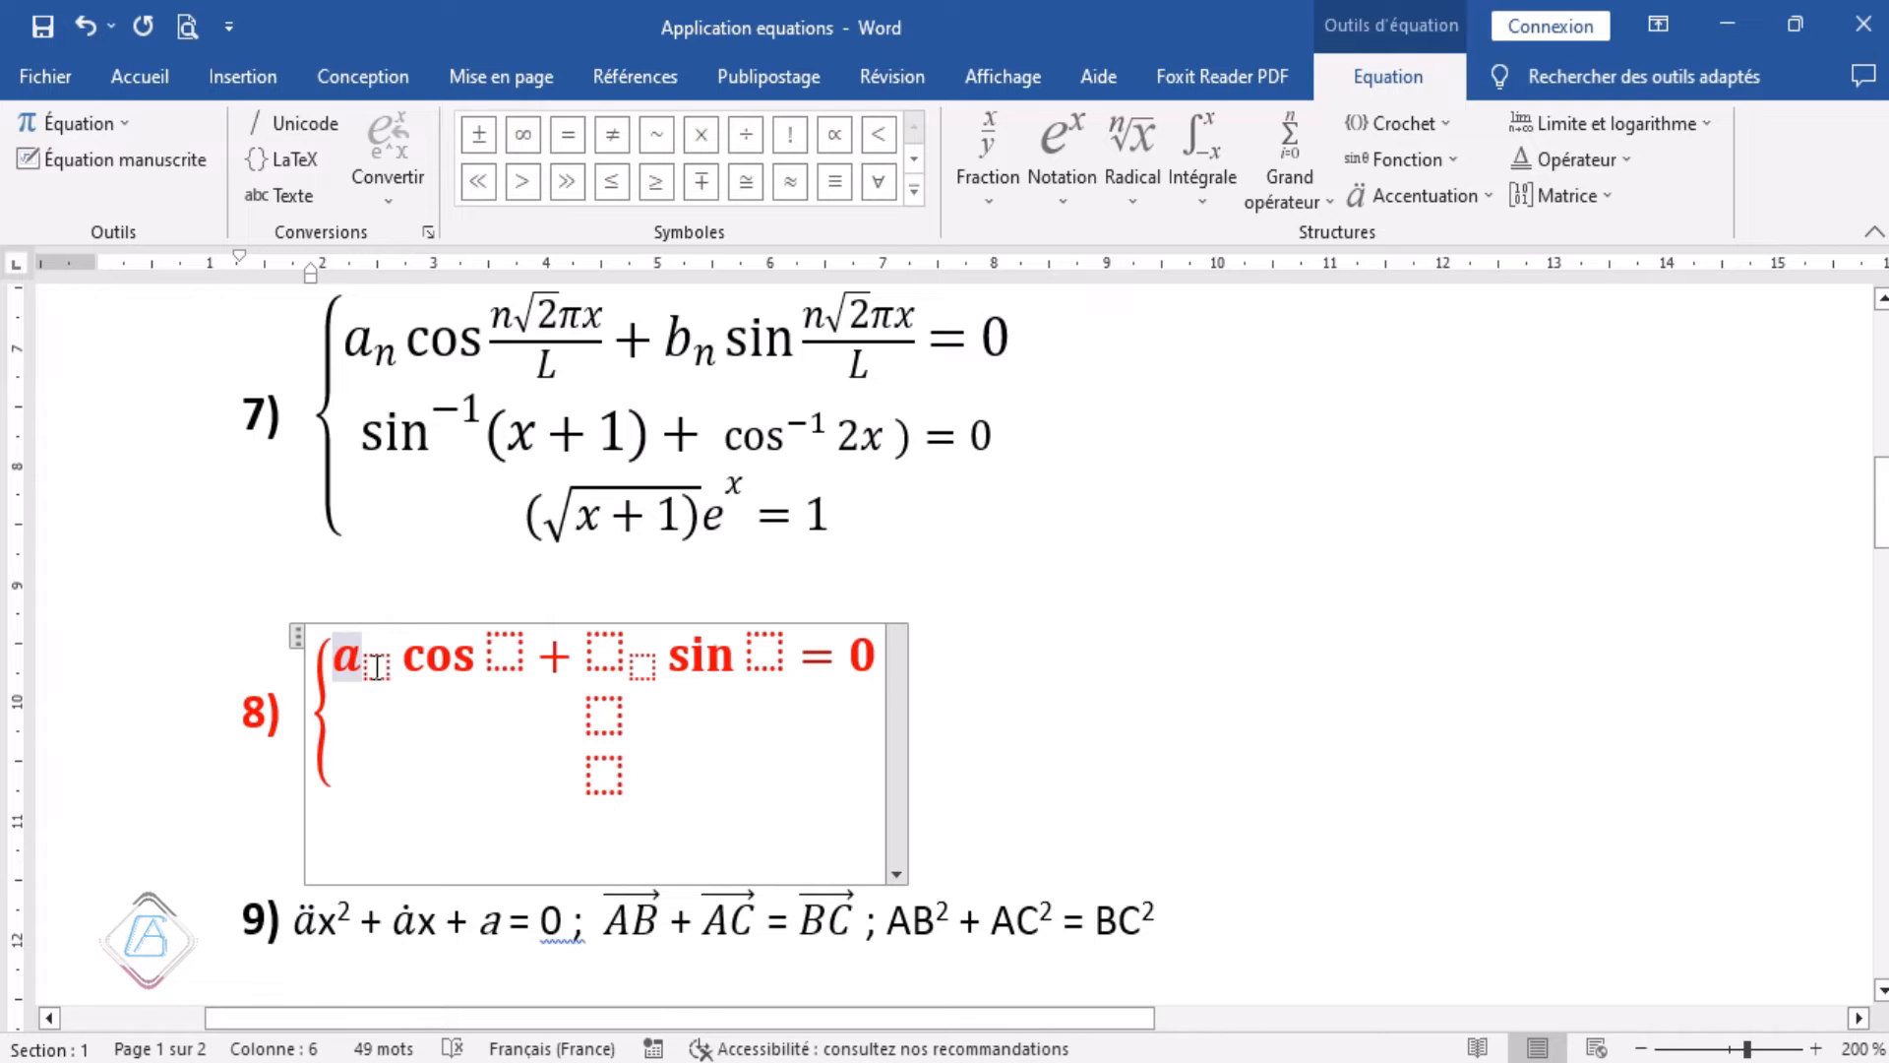
type("n")
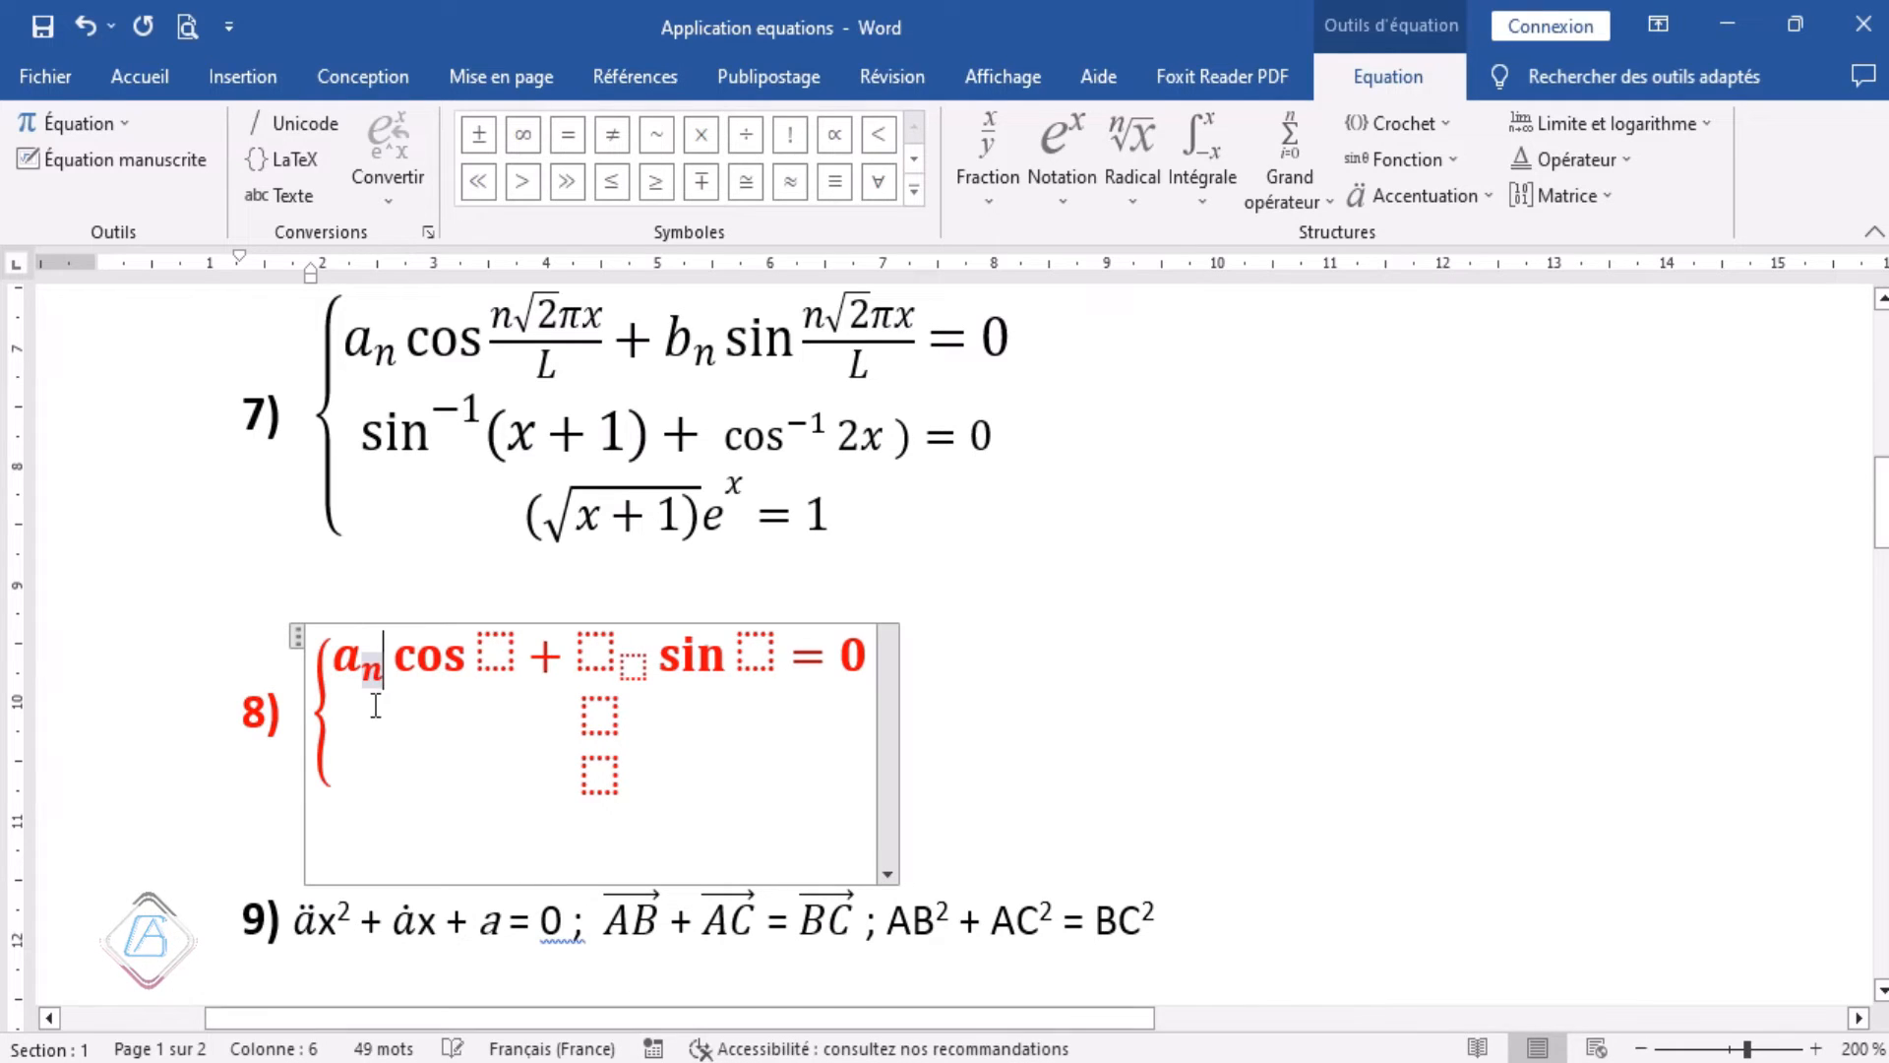
left_click(497, 652)
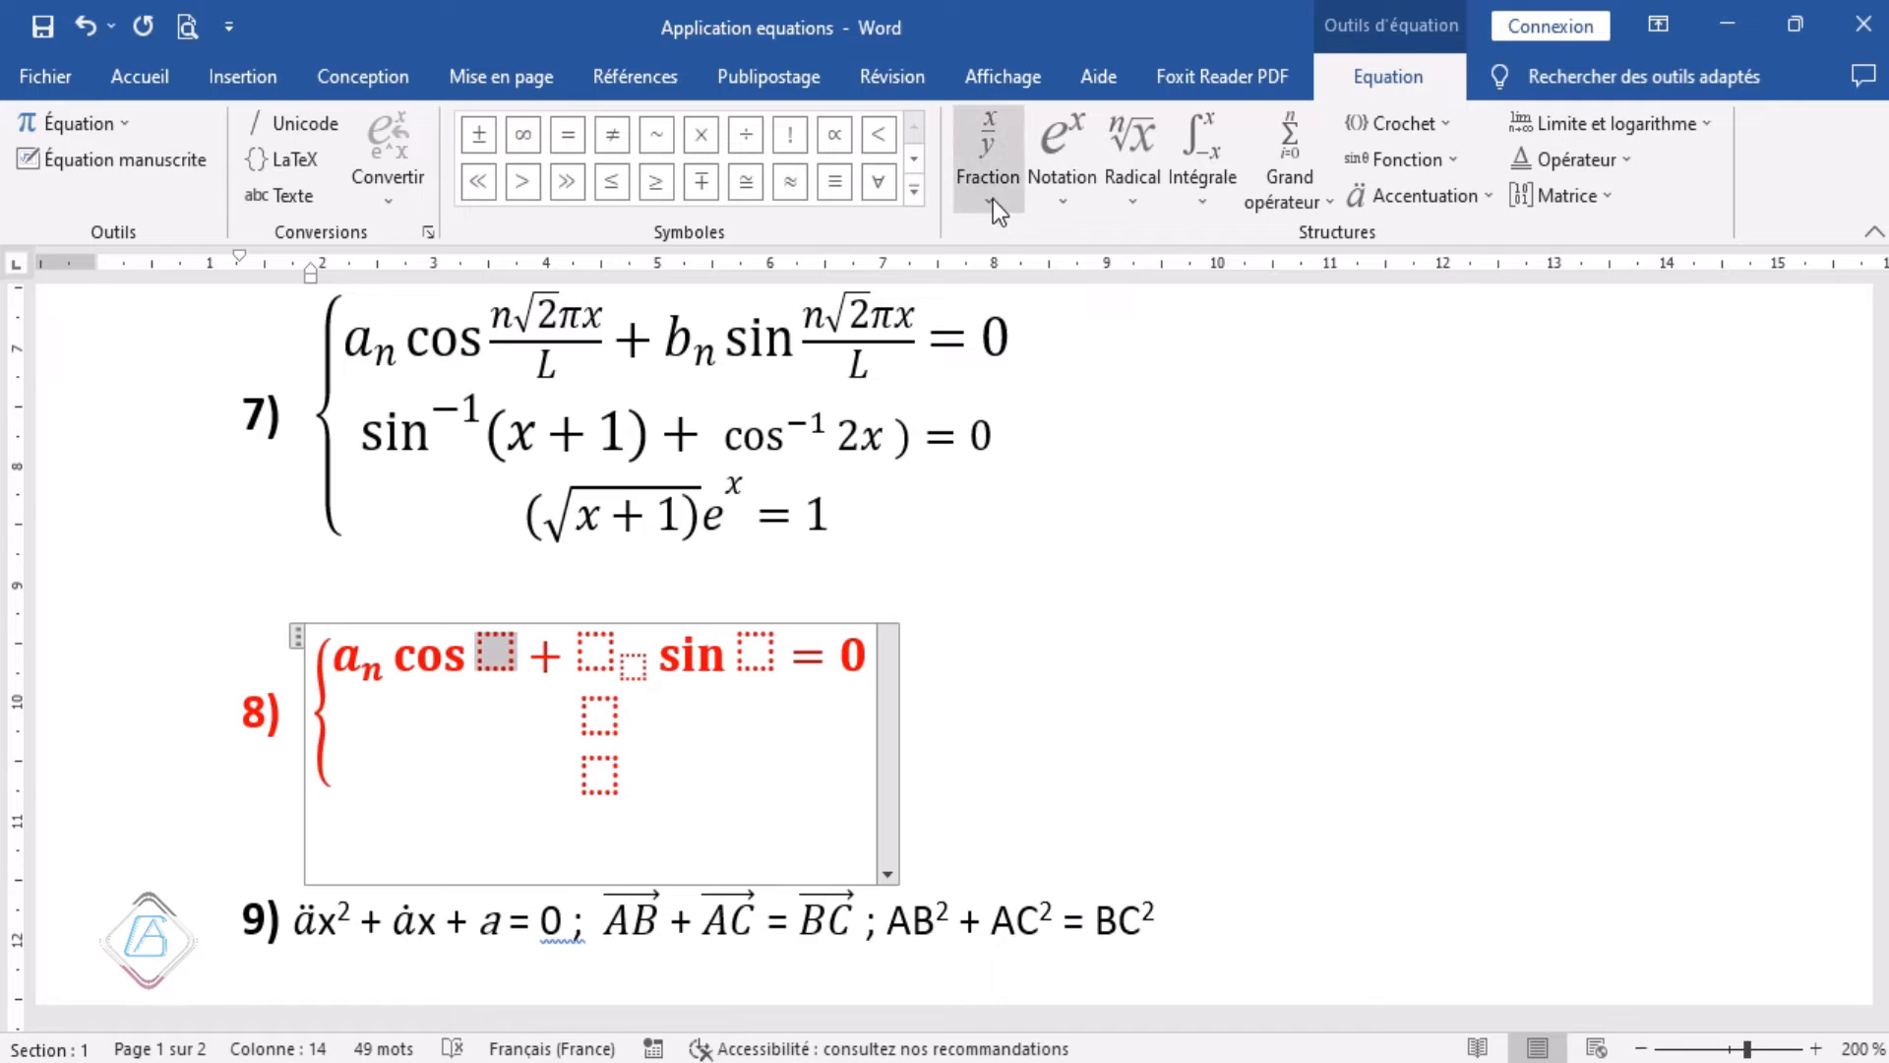
left_click(990, 196)
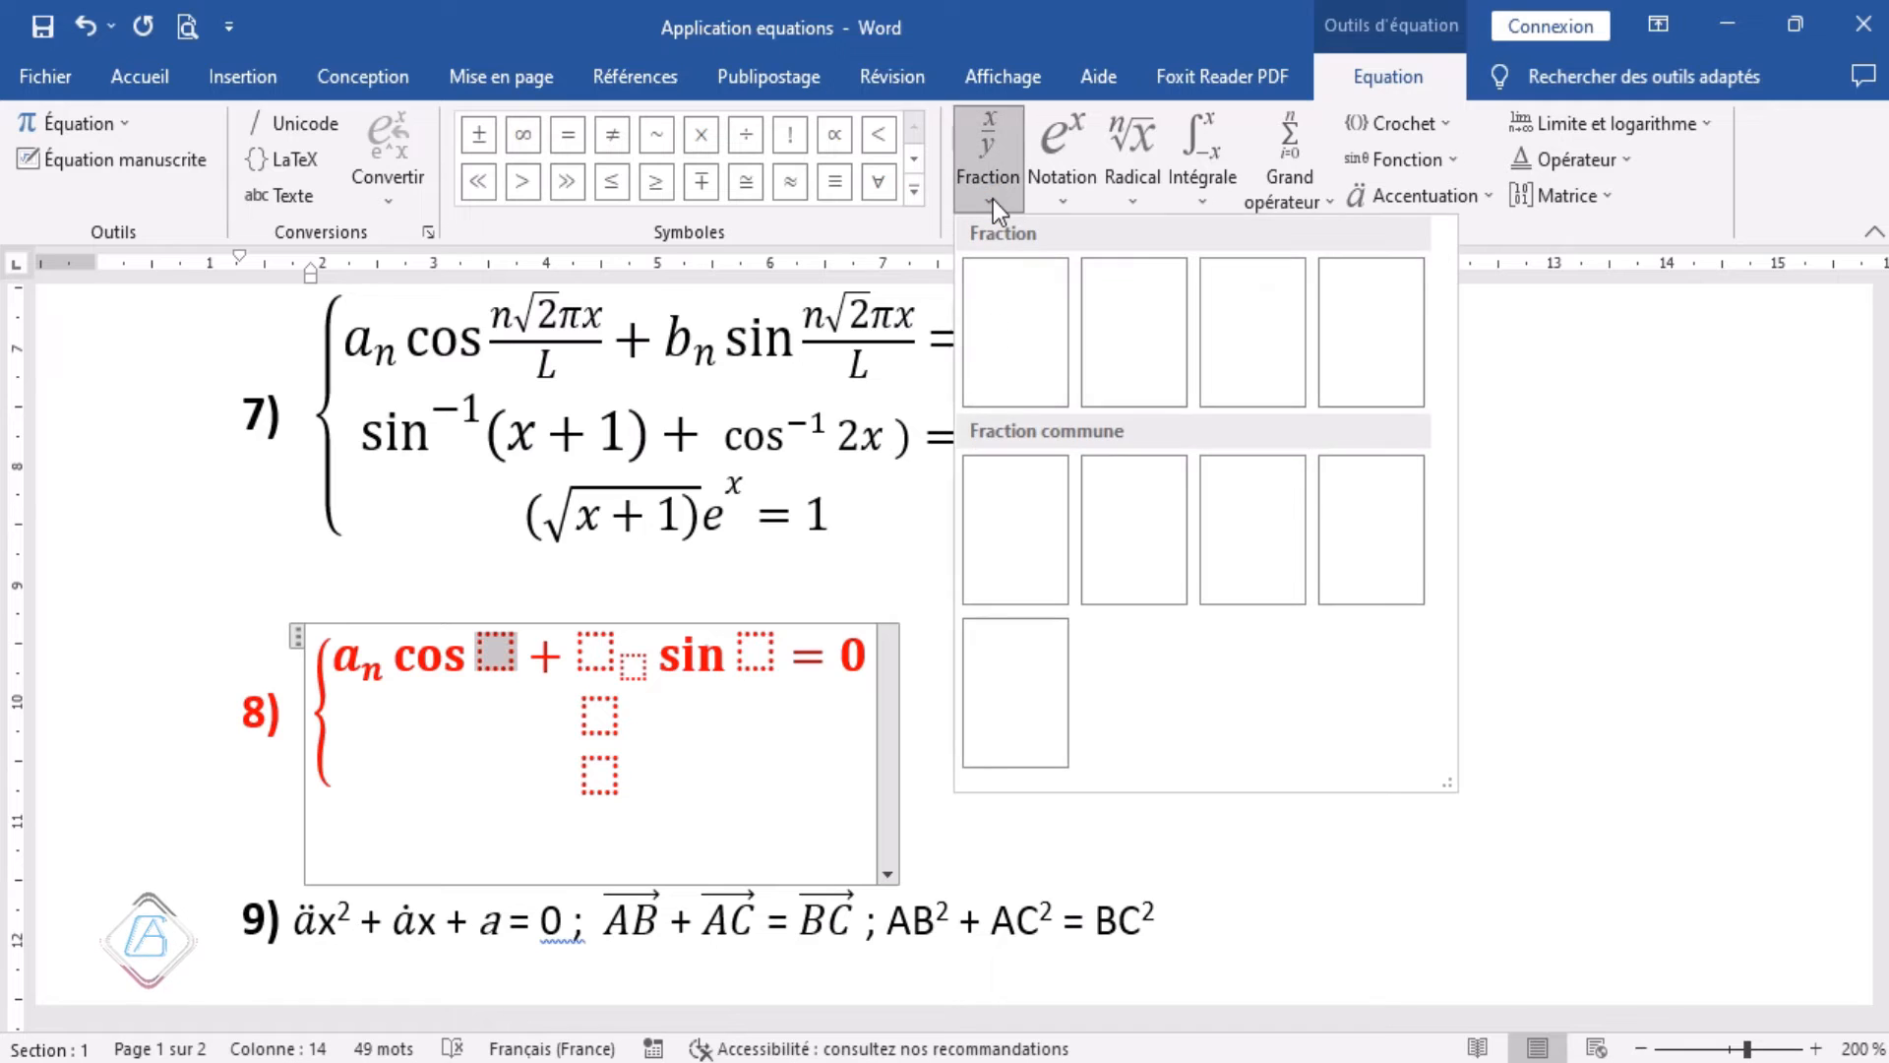
left_click(1016, 329)
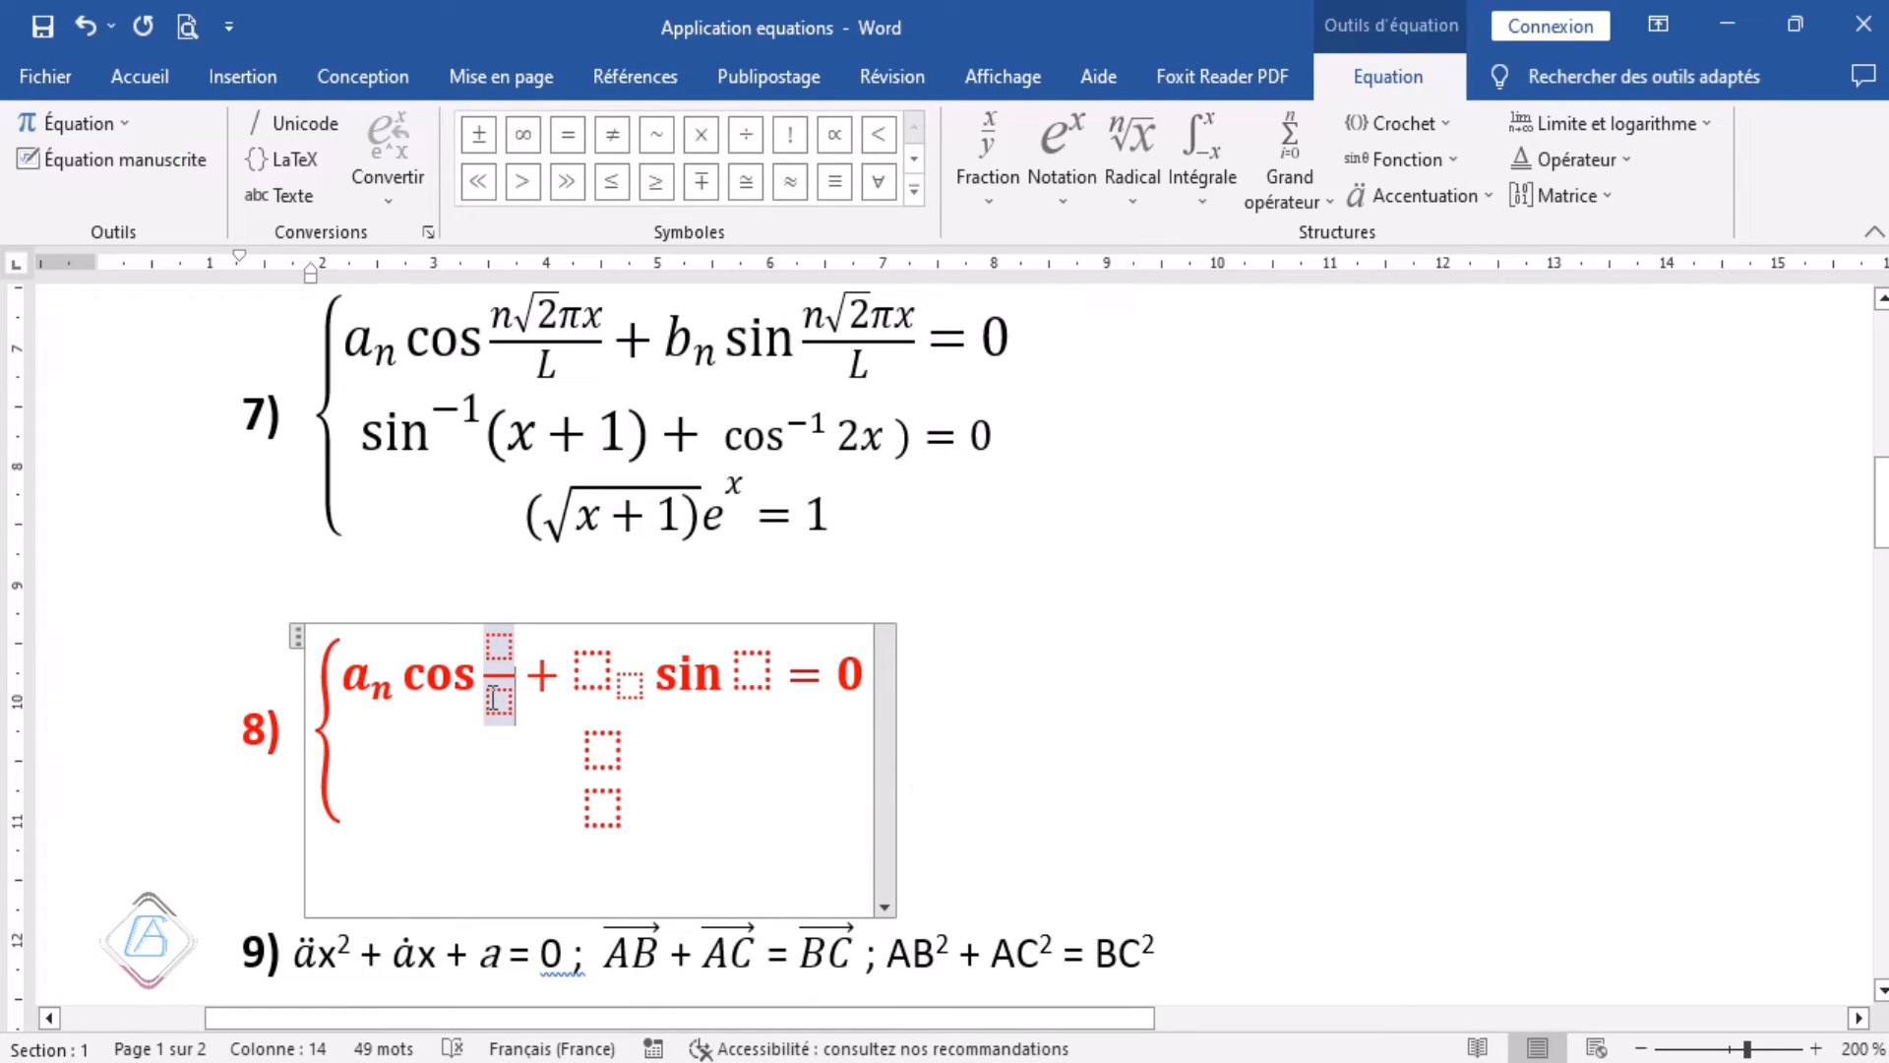
Fill the coefficient before sin with base b and subscript n, and put an empty stacked fraction in the sin argument.
left_click(589, 670)
type("b")
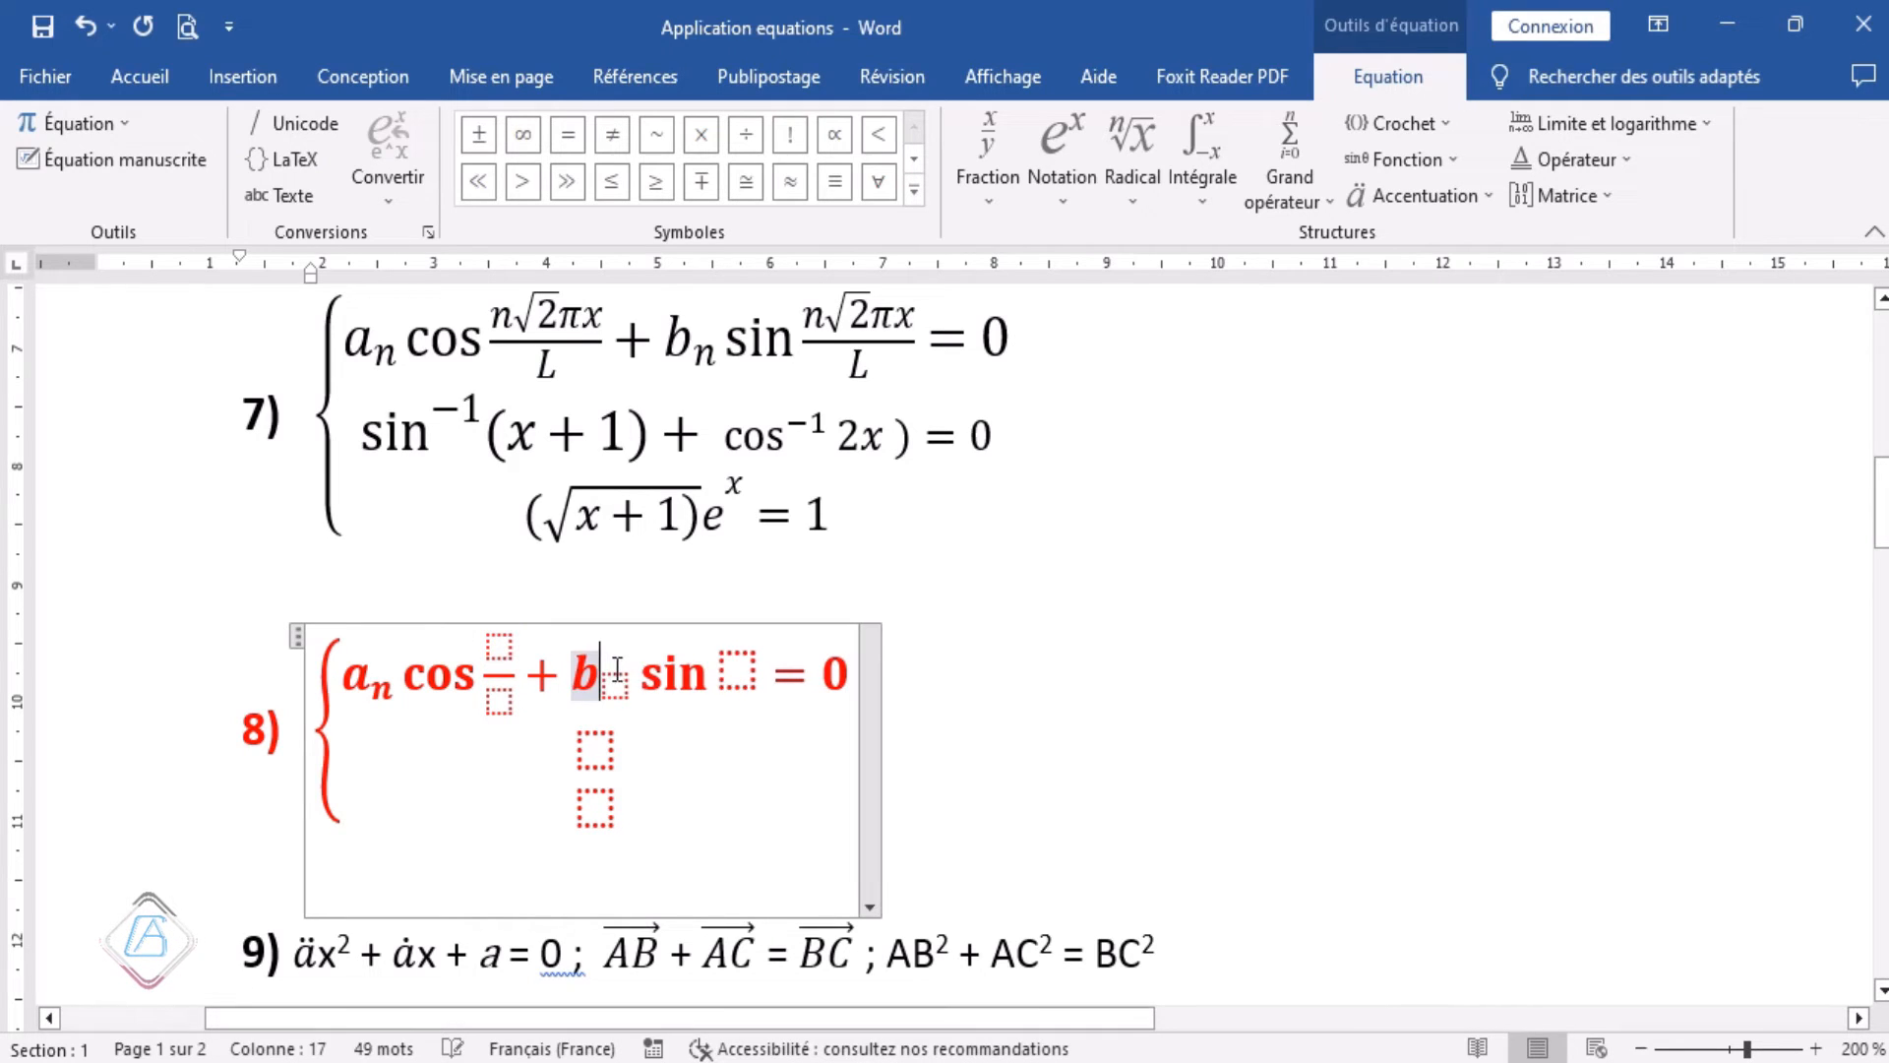
left_click(621, 678)
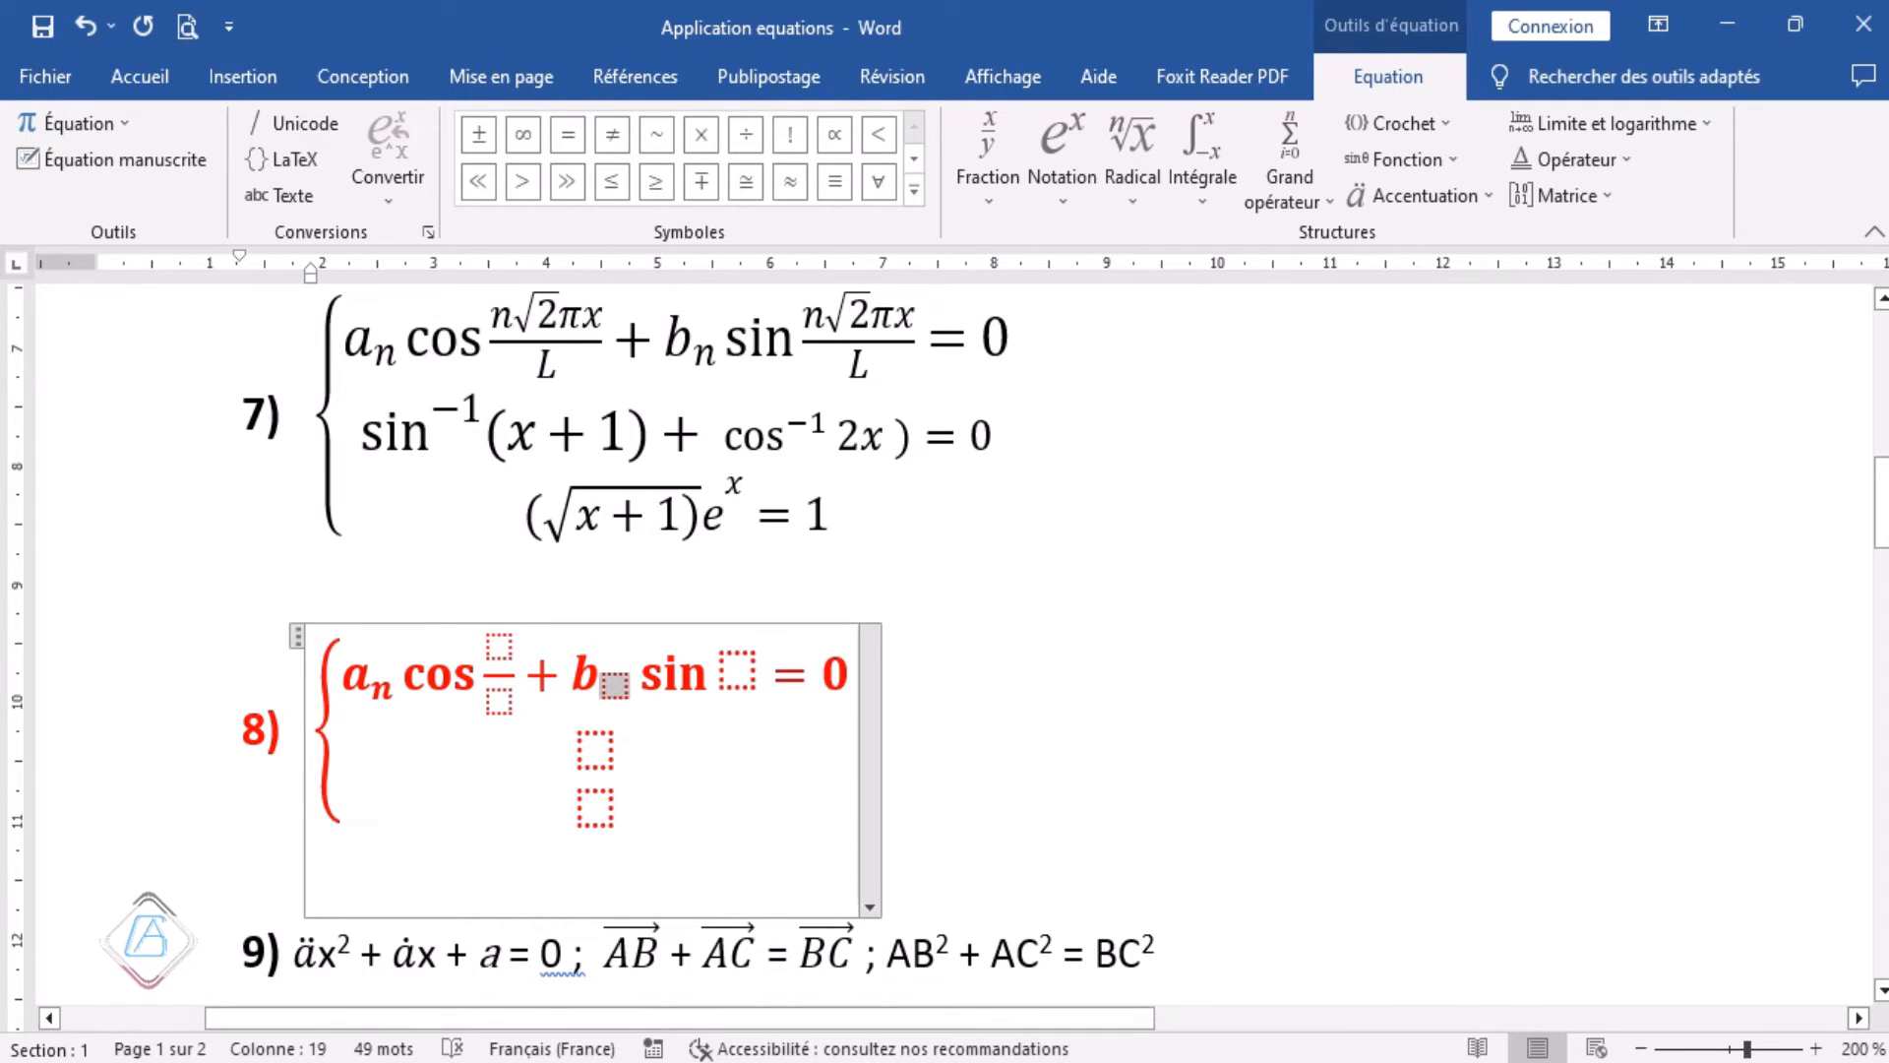
type("n")
left_click(735, 672)
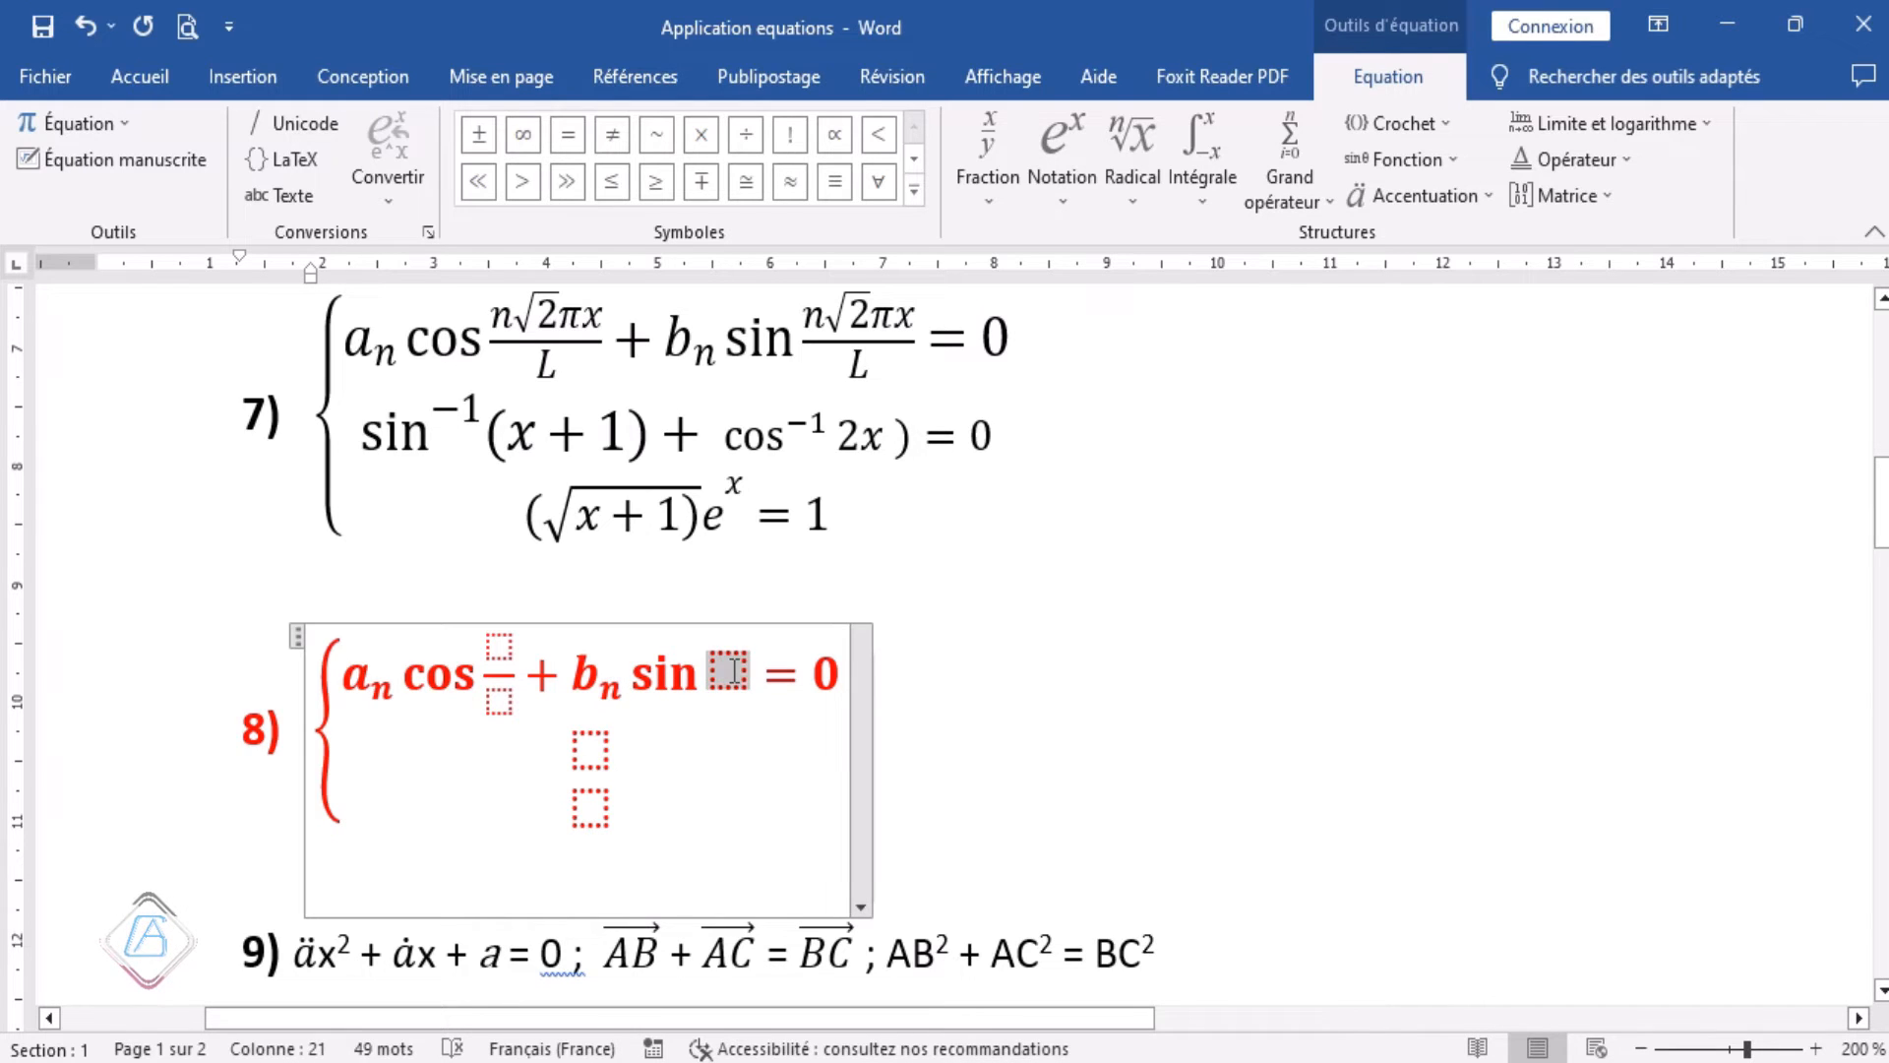
left_click(1069, 192)
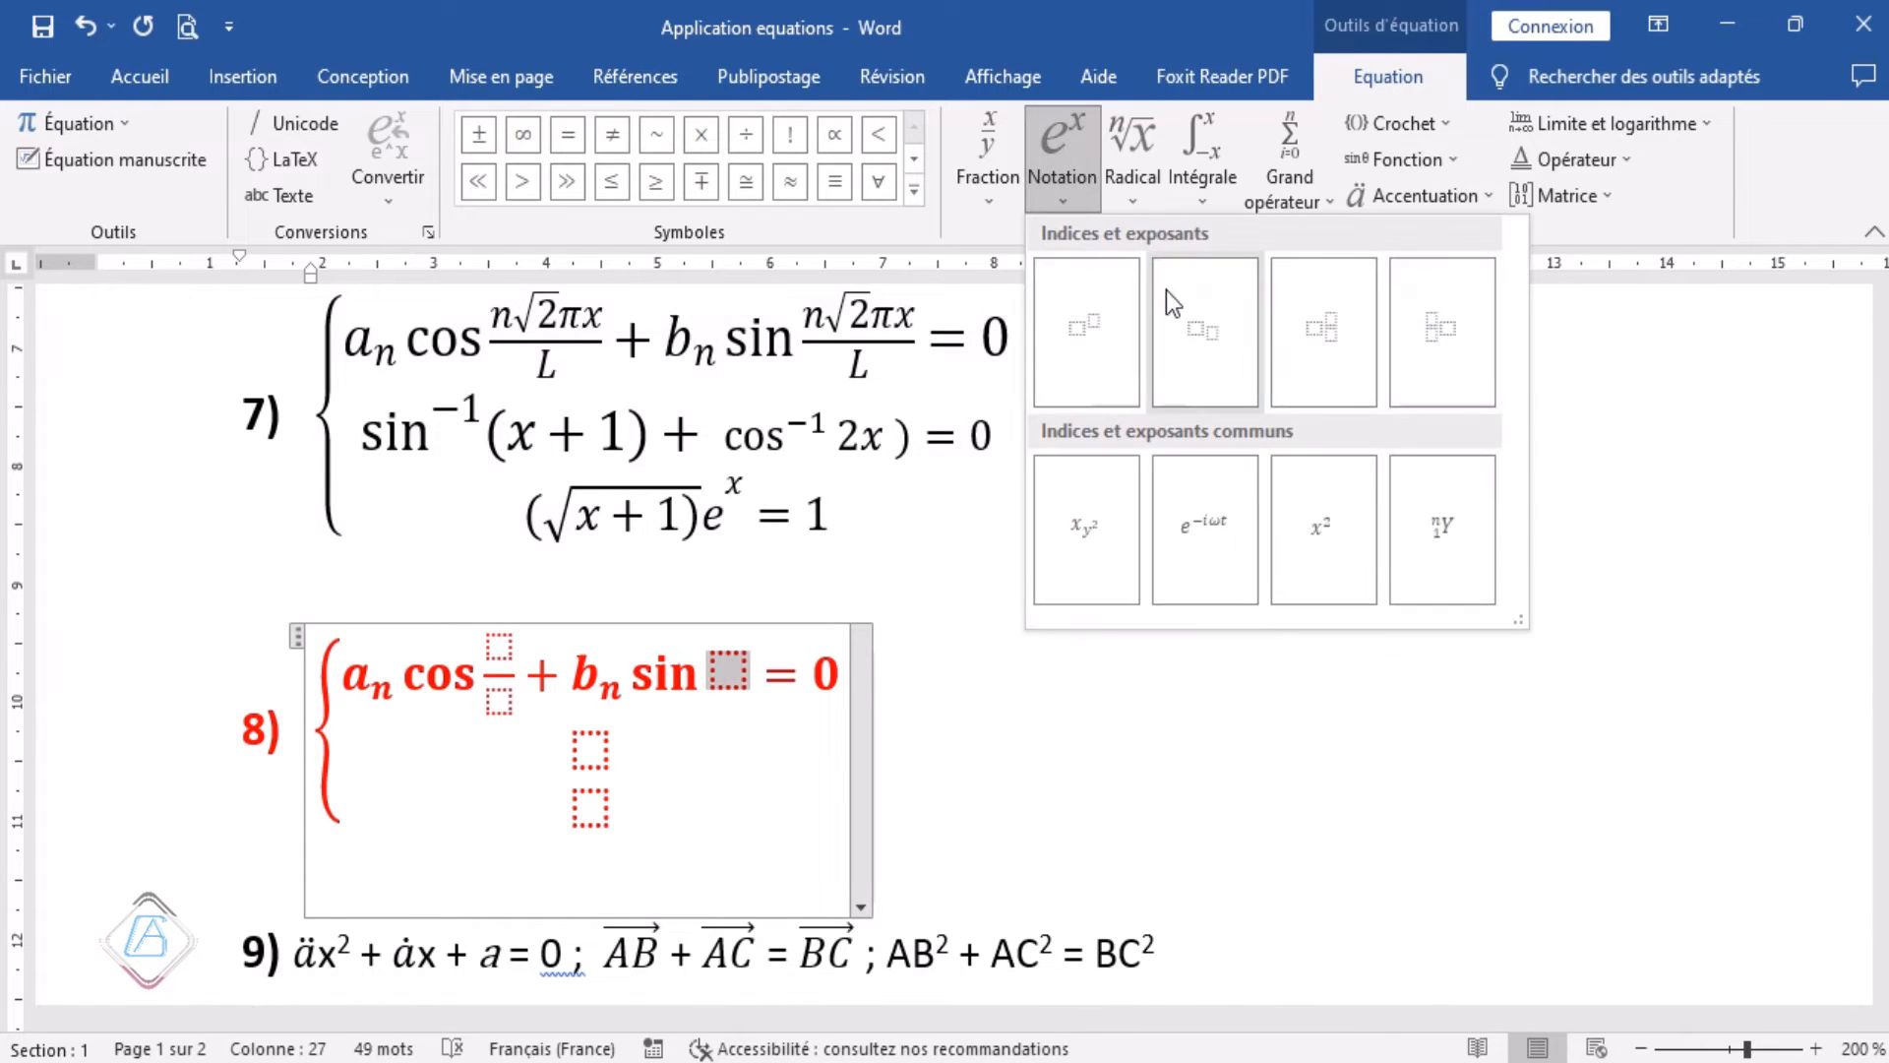
left_click(1000, 199)
left_click(1092, 327)
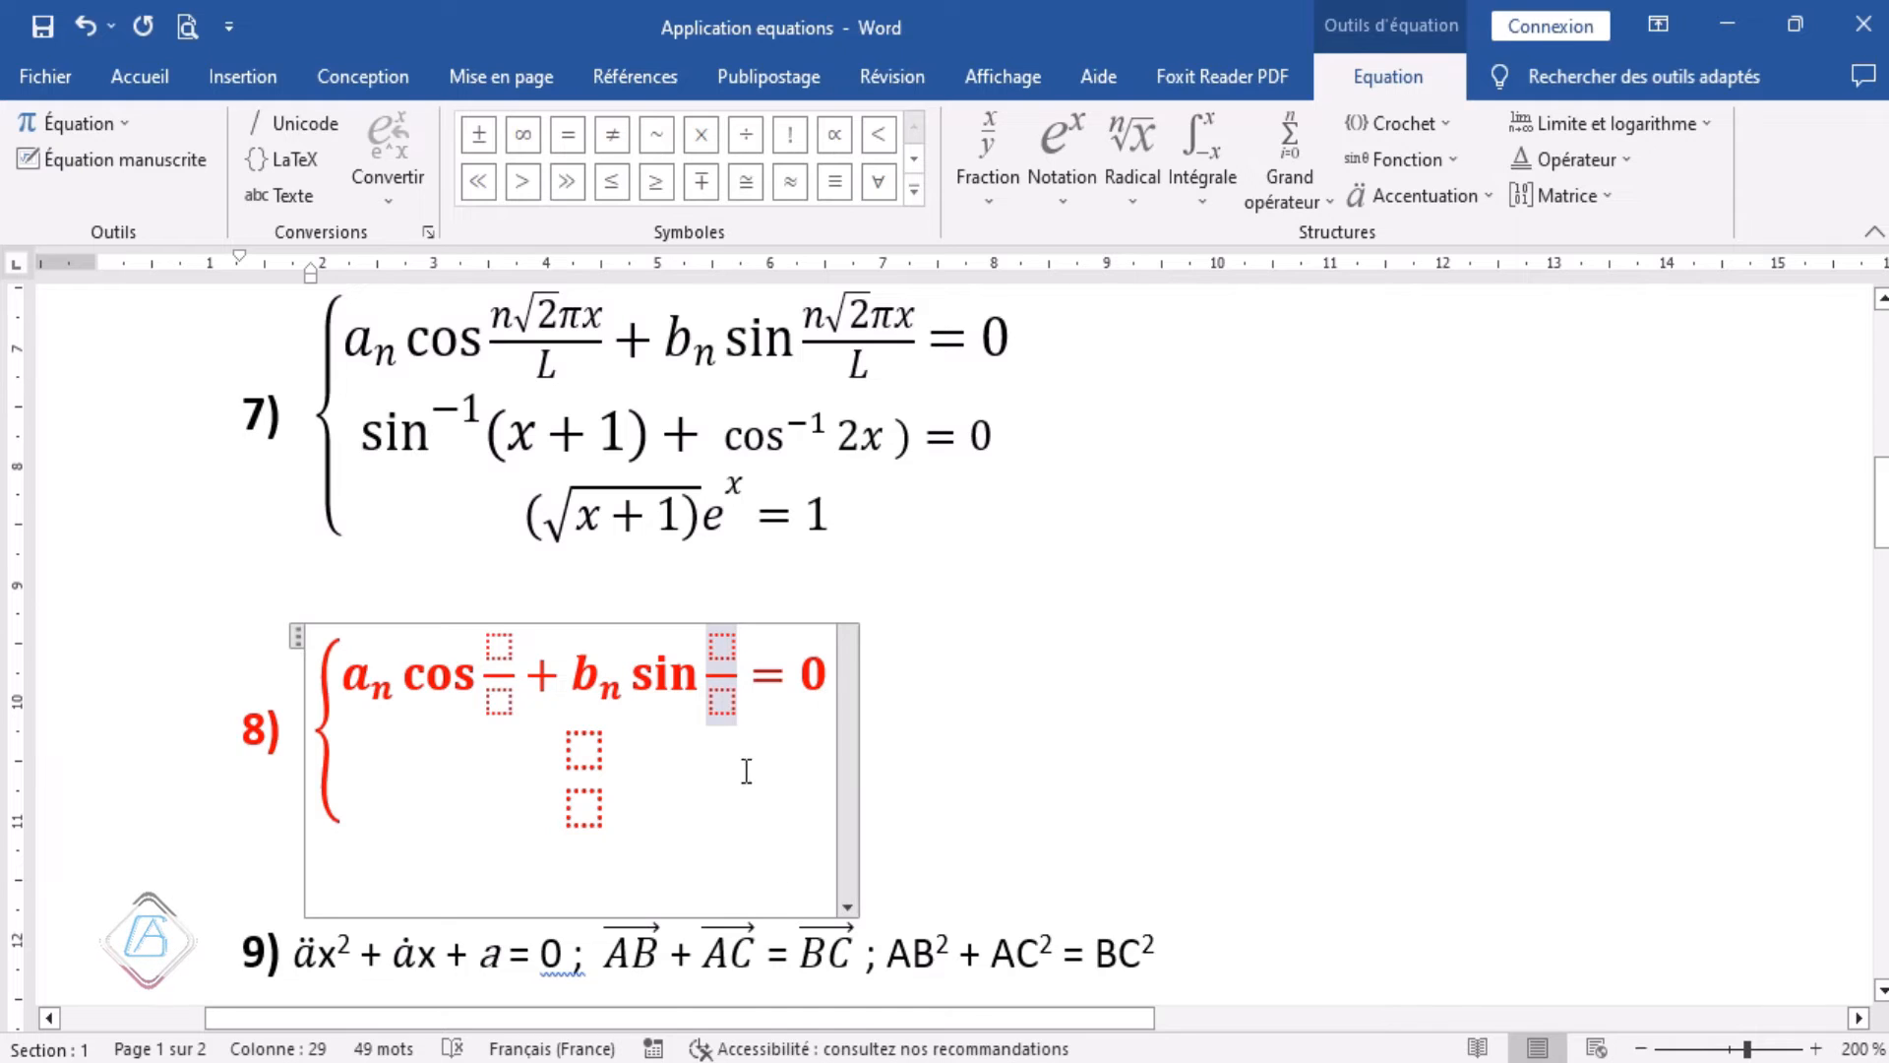
Enter L as the denominator of both the cos and sin fractions in item 8's first row.
left_click(502, 699)
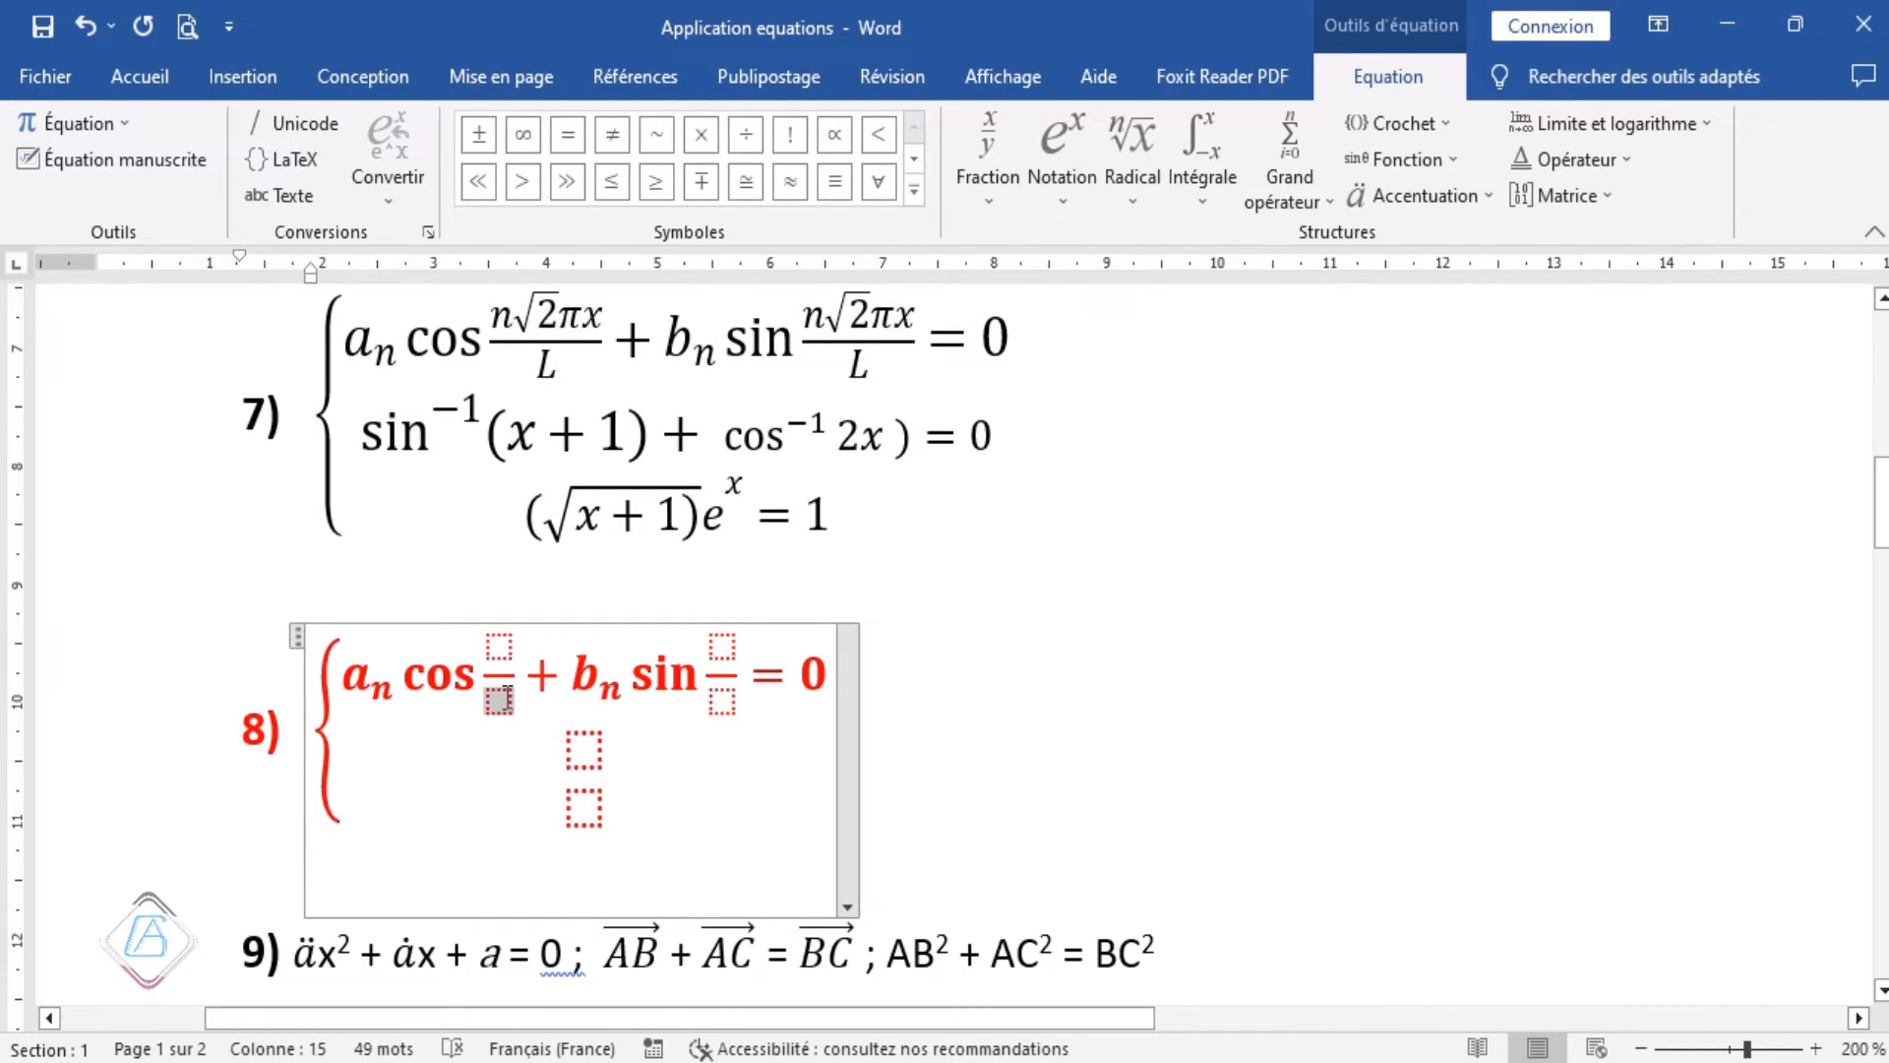
type("L")
left_click(726, 701)
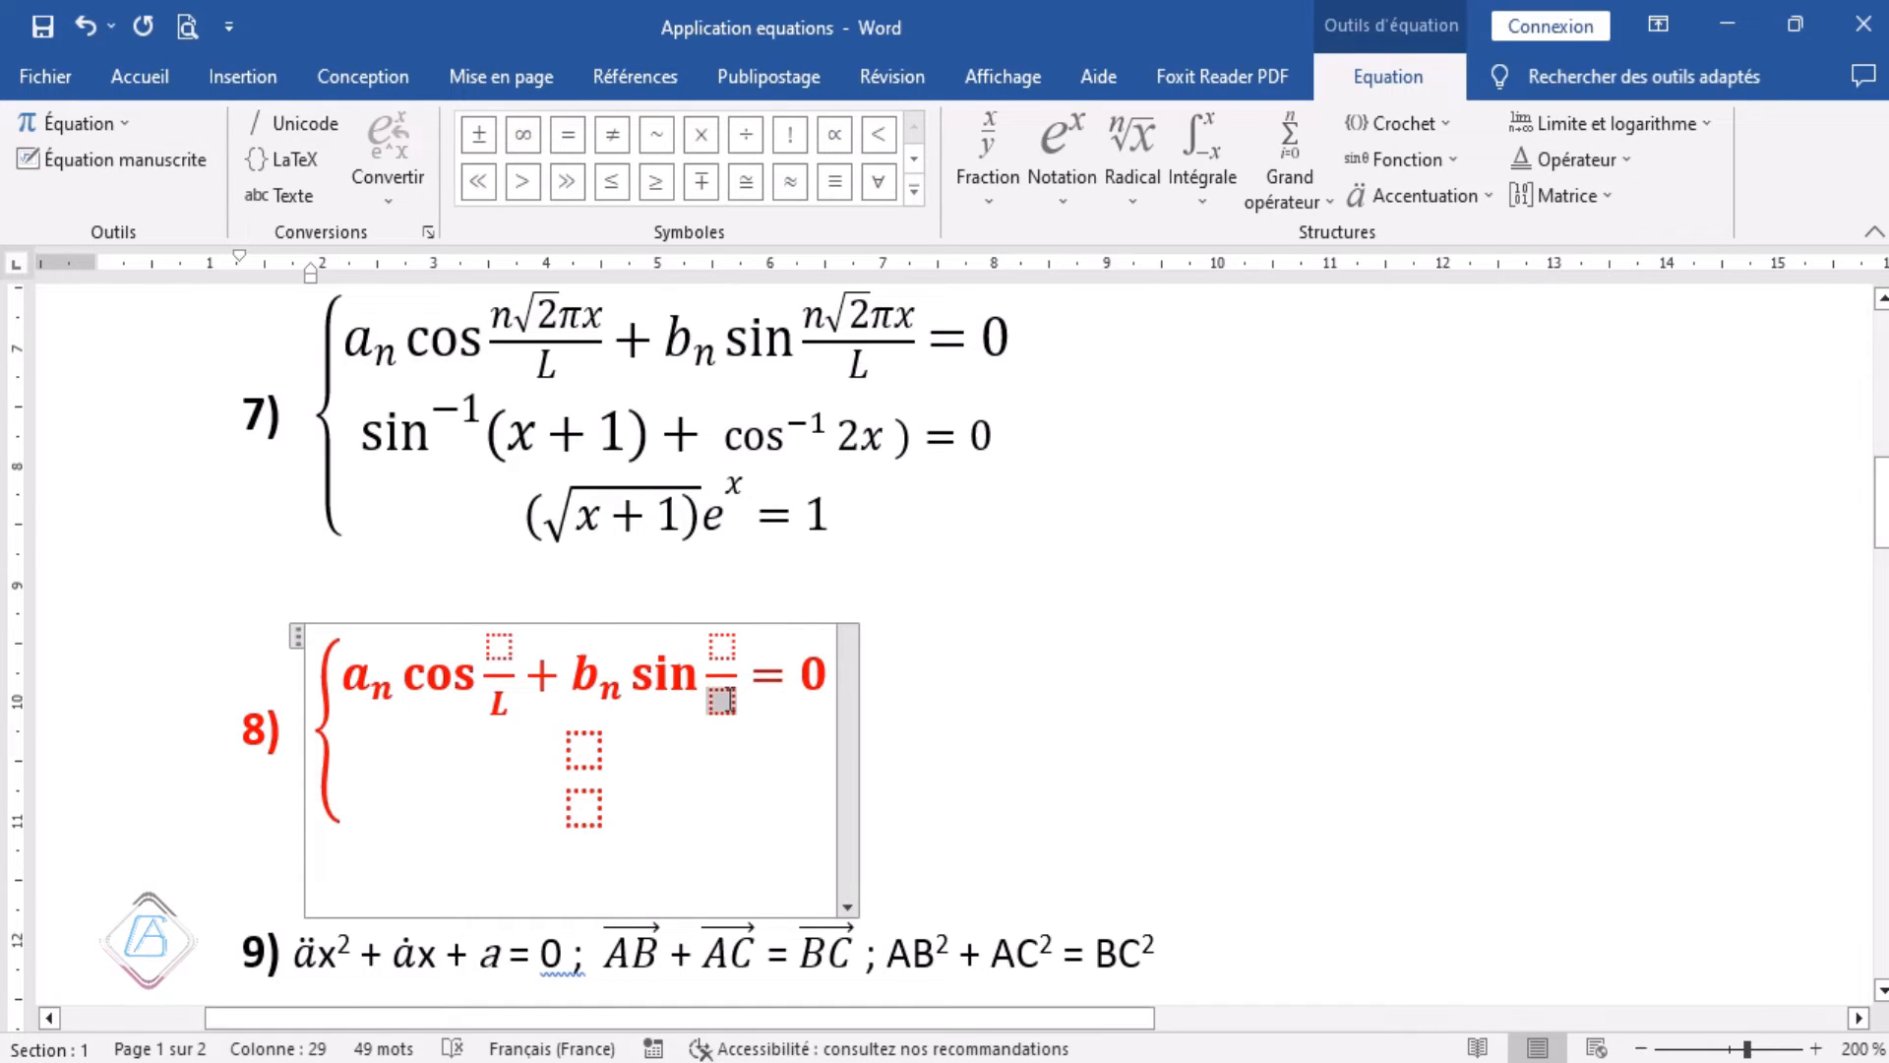
type("L")
Fill the cos fraction's numerator in item 8 with n, a square root of 2, π and x.
left_click(499, 646)
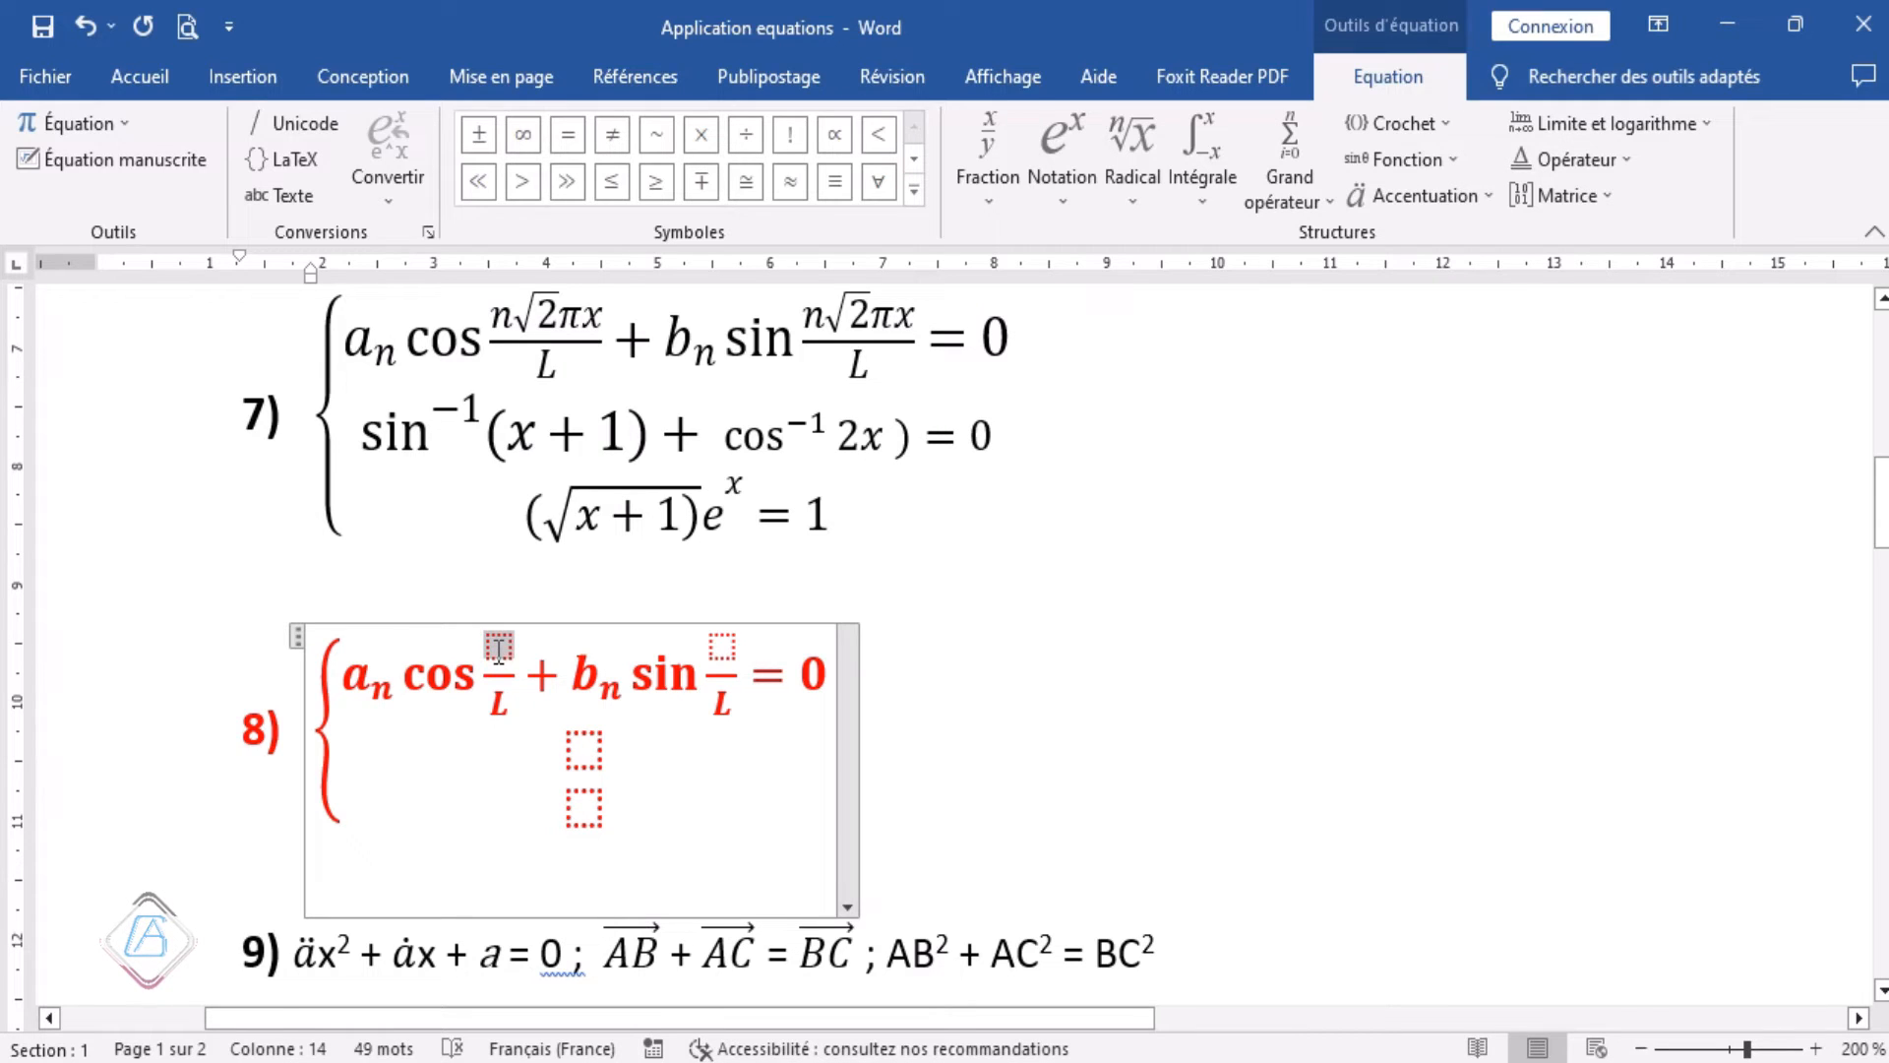
left_click(499, 648)
type("n")
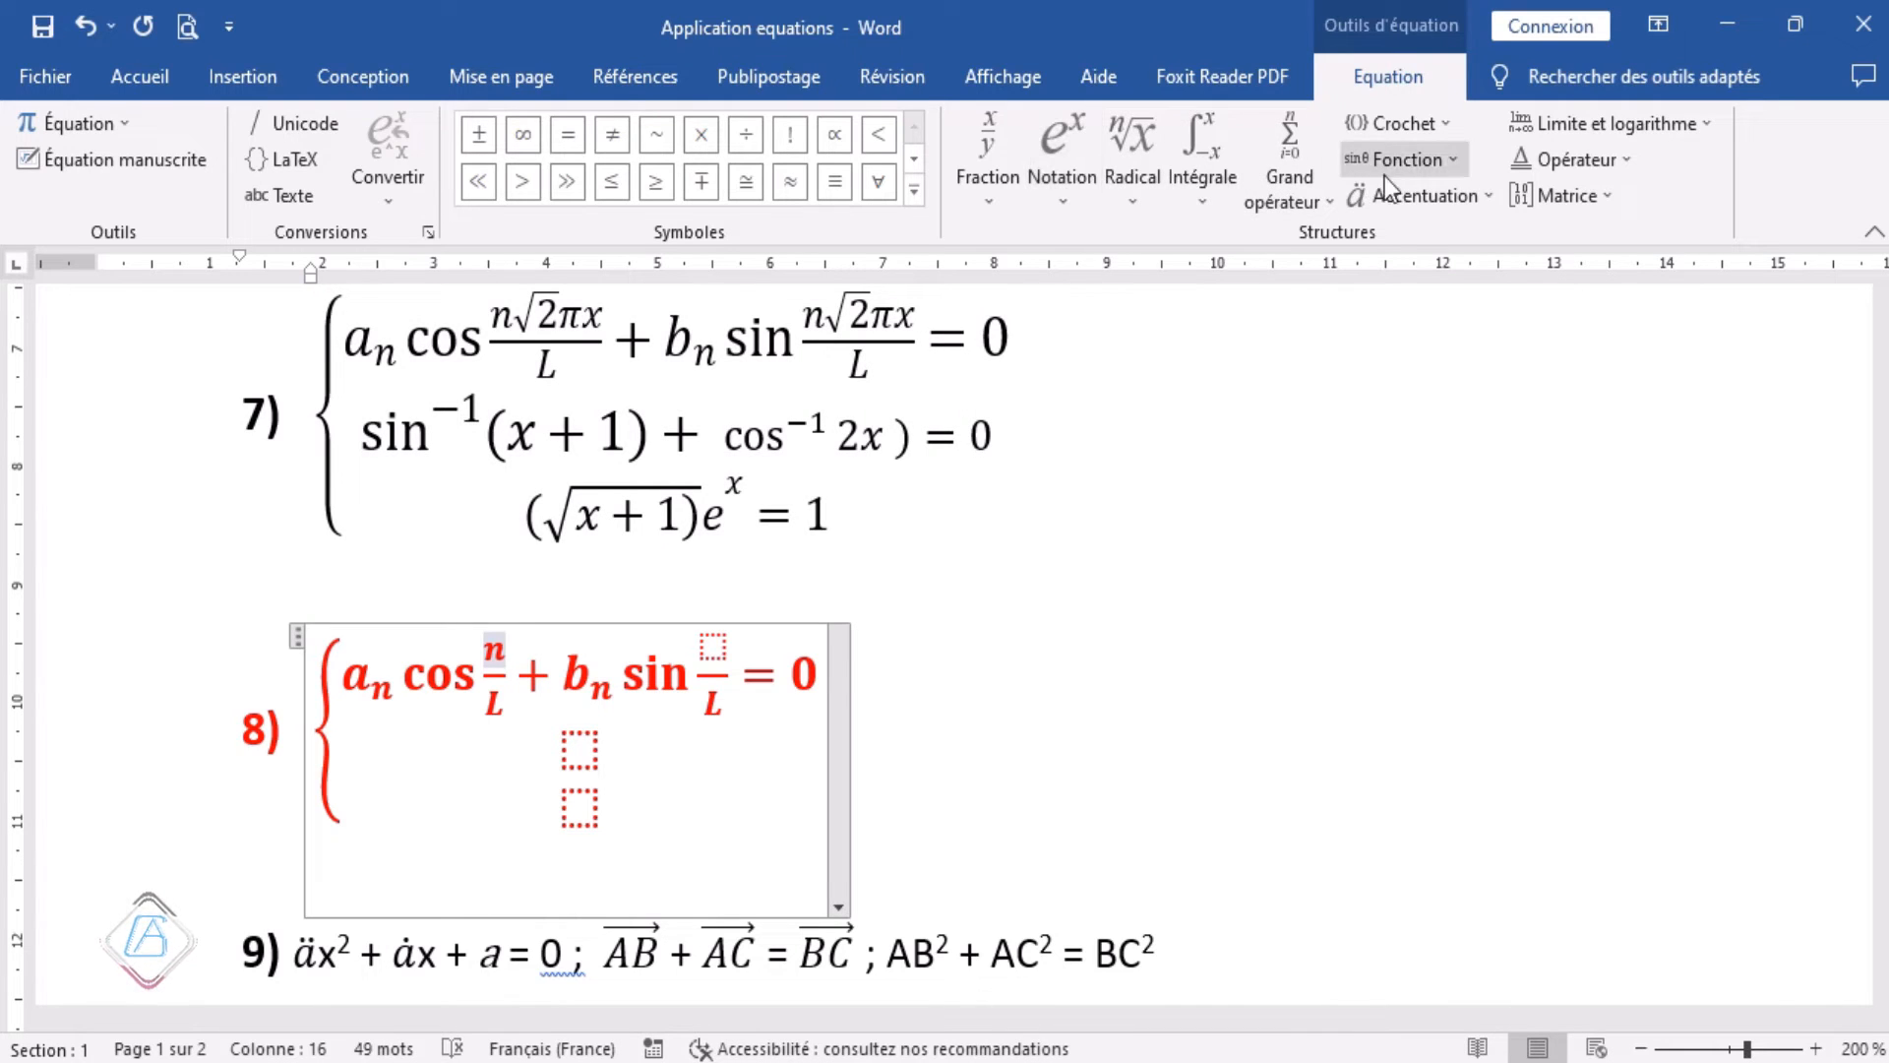
left_click(1129, 198)
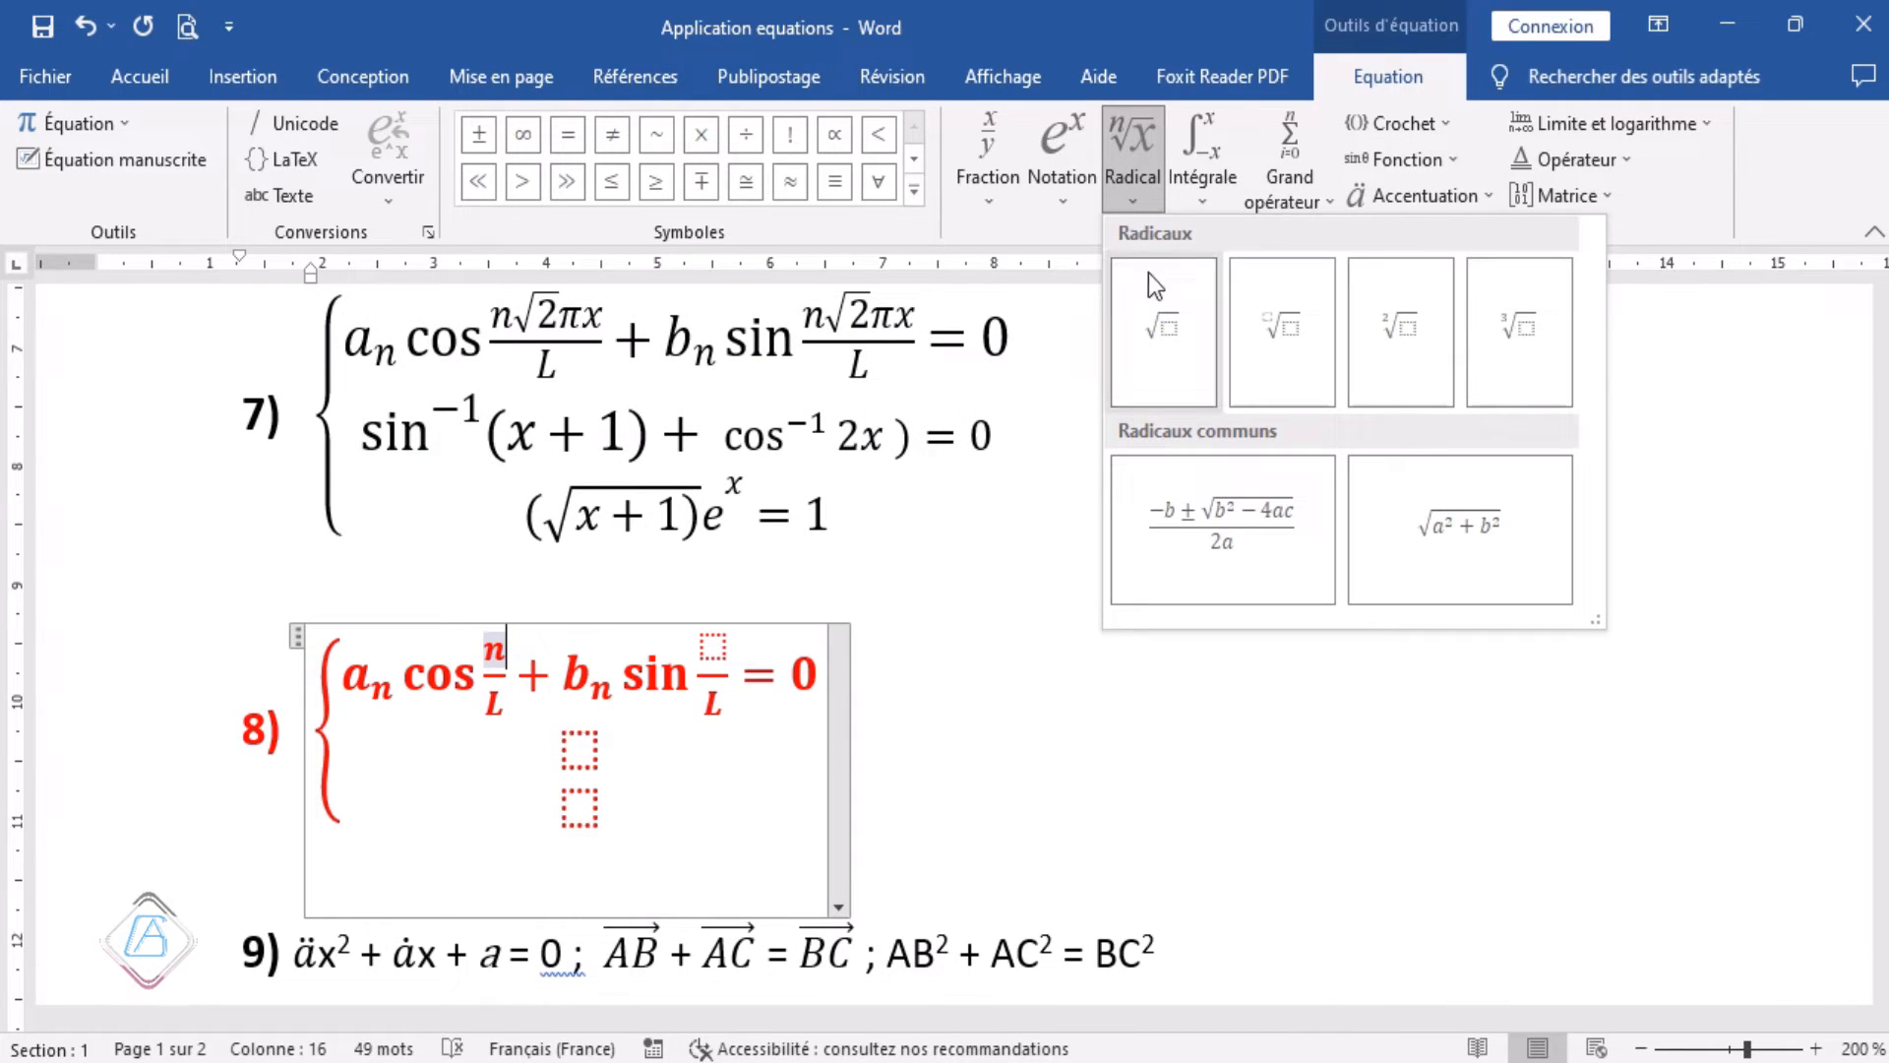
left_click(1167, 339)
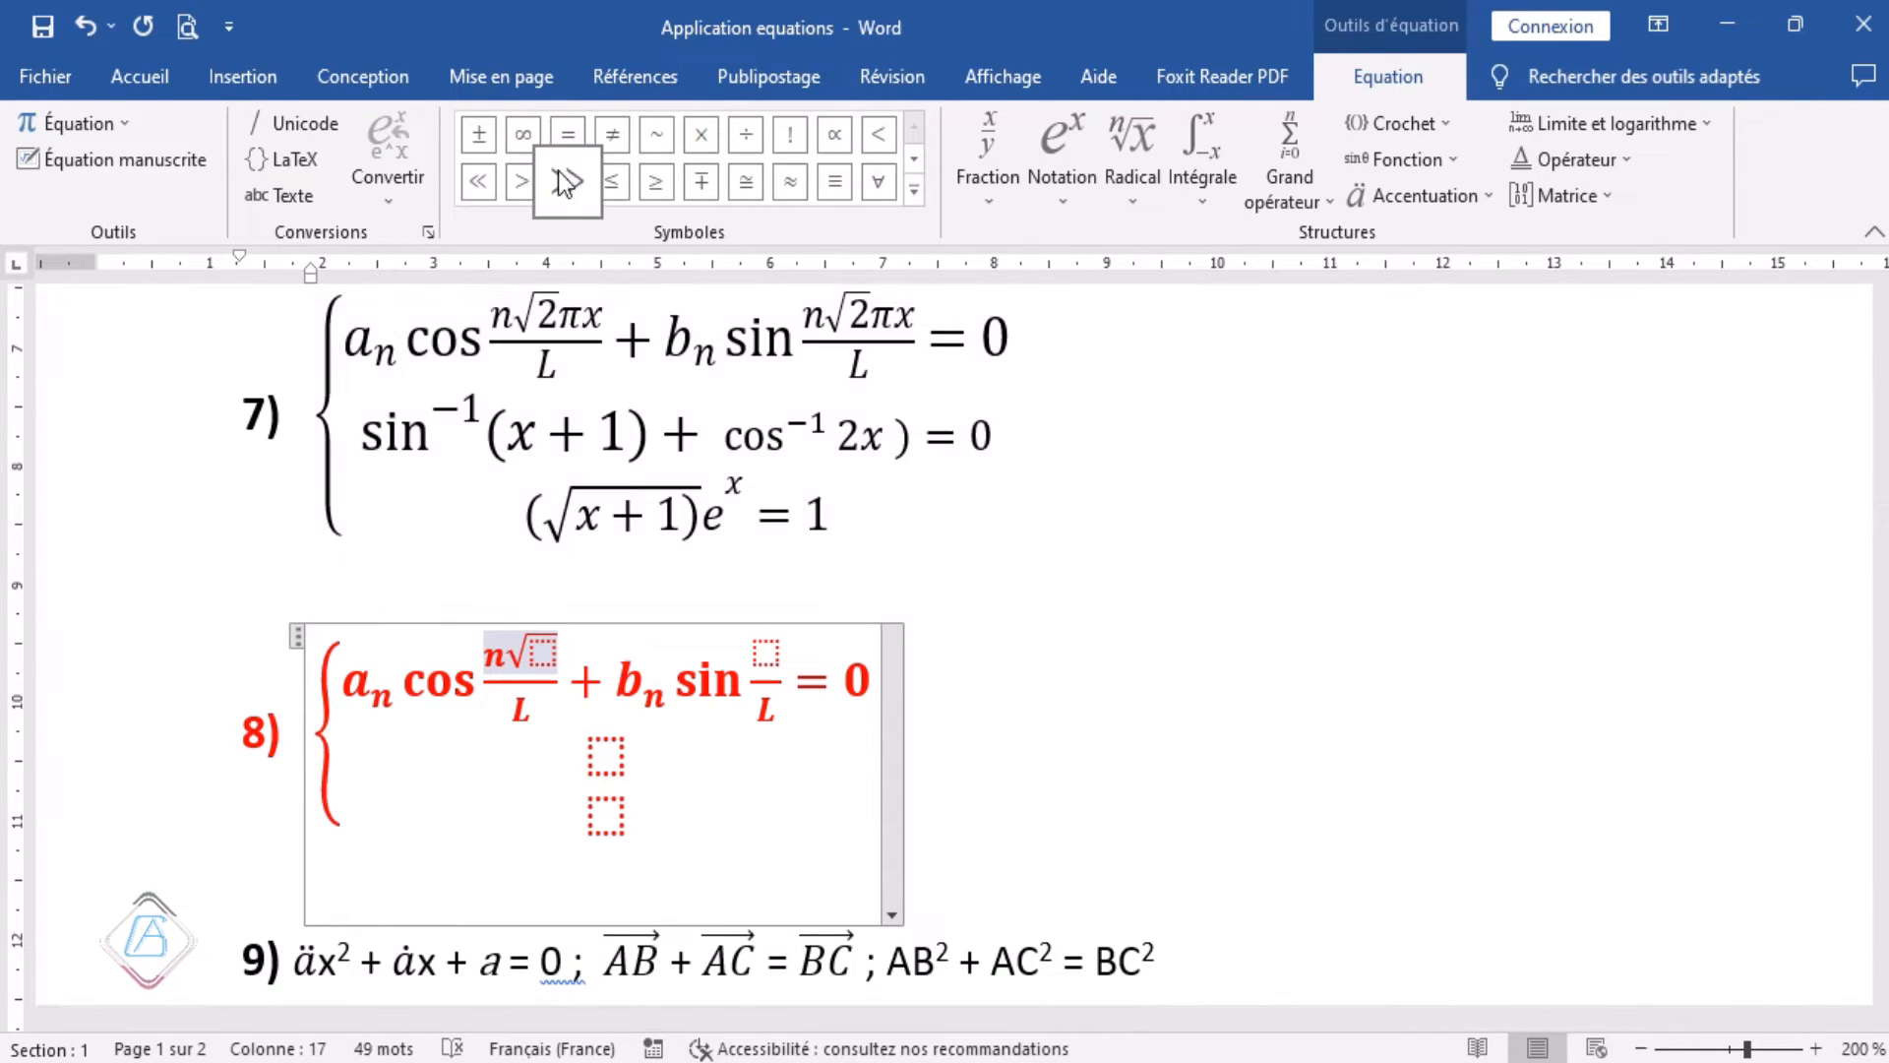
left_click(915, 189)
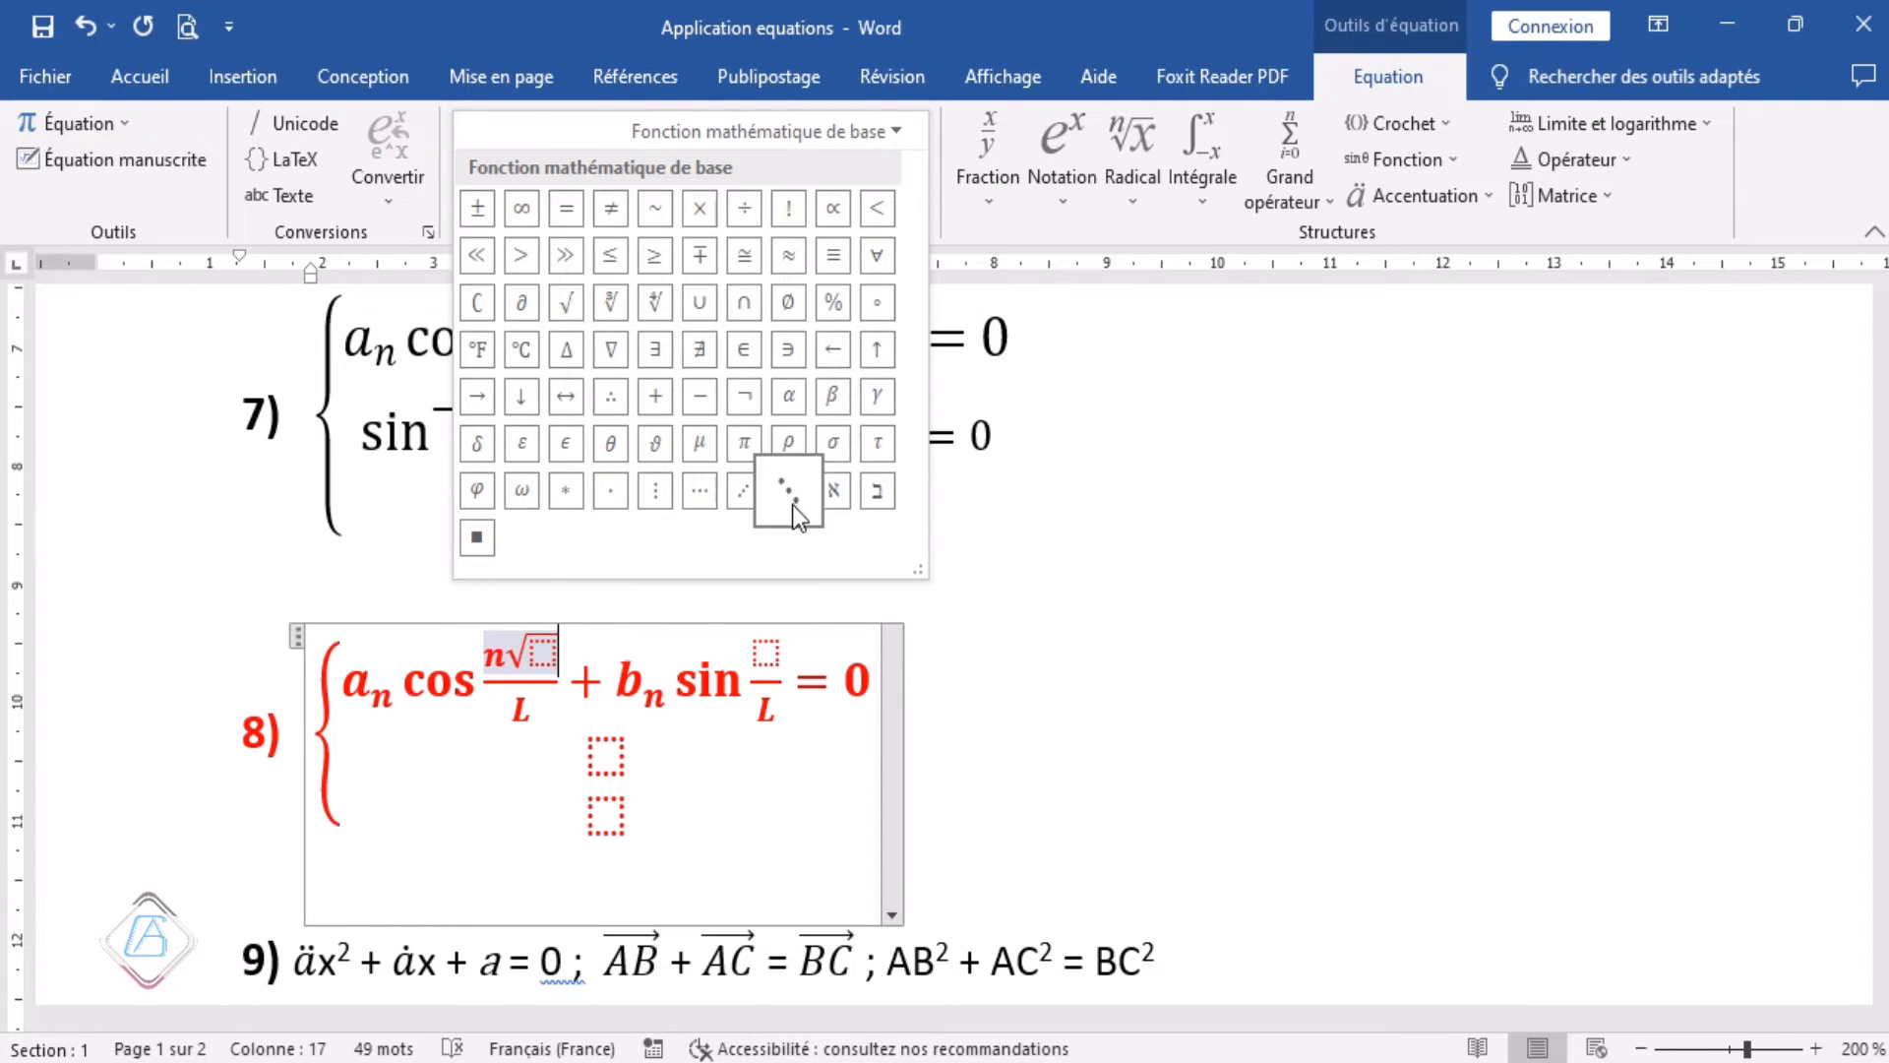
left_click(754, 442)
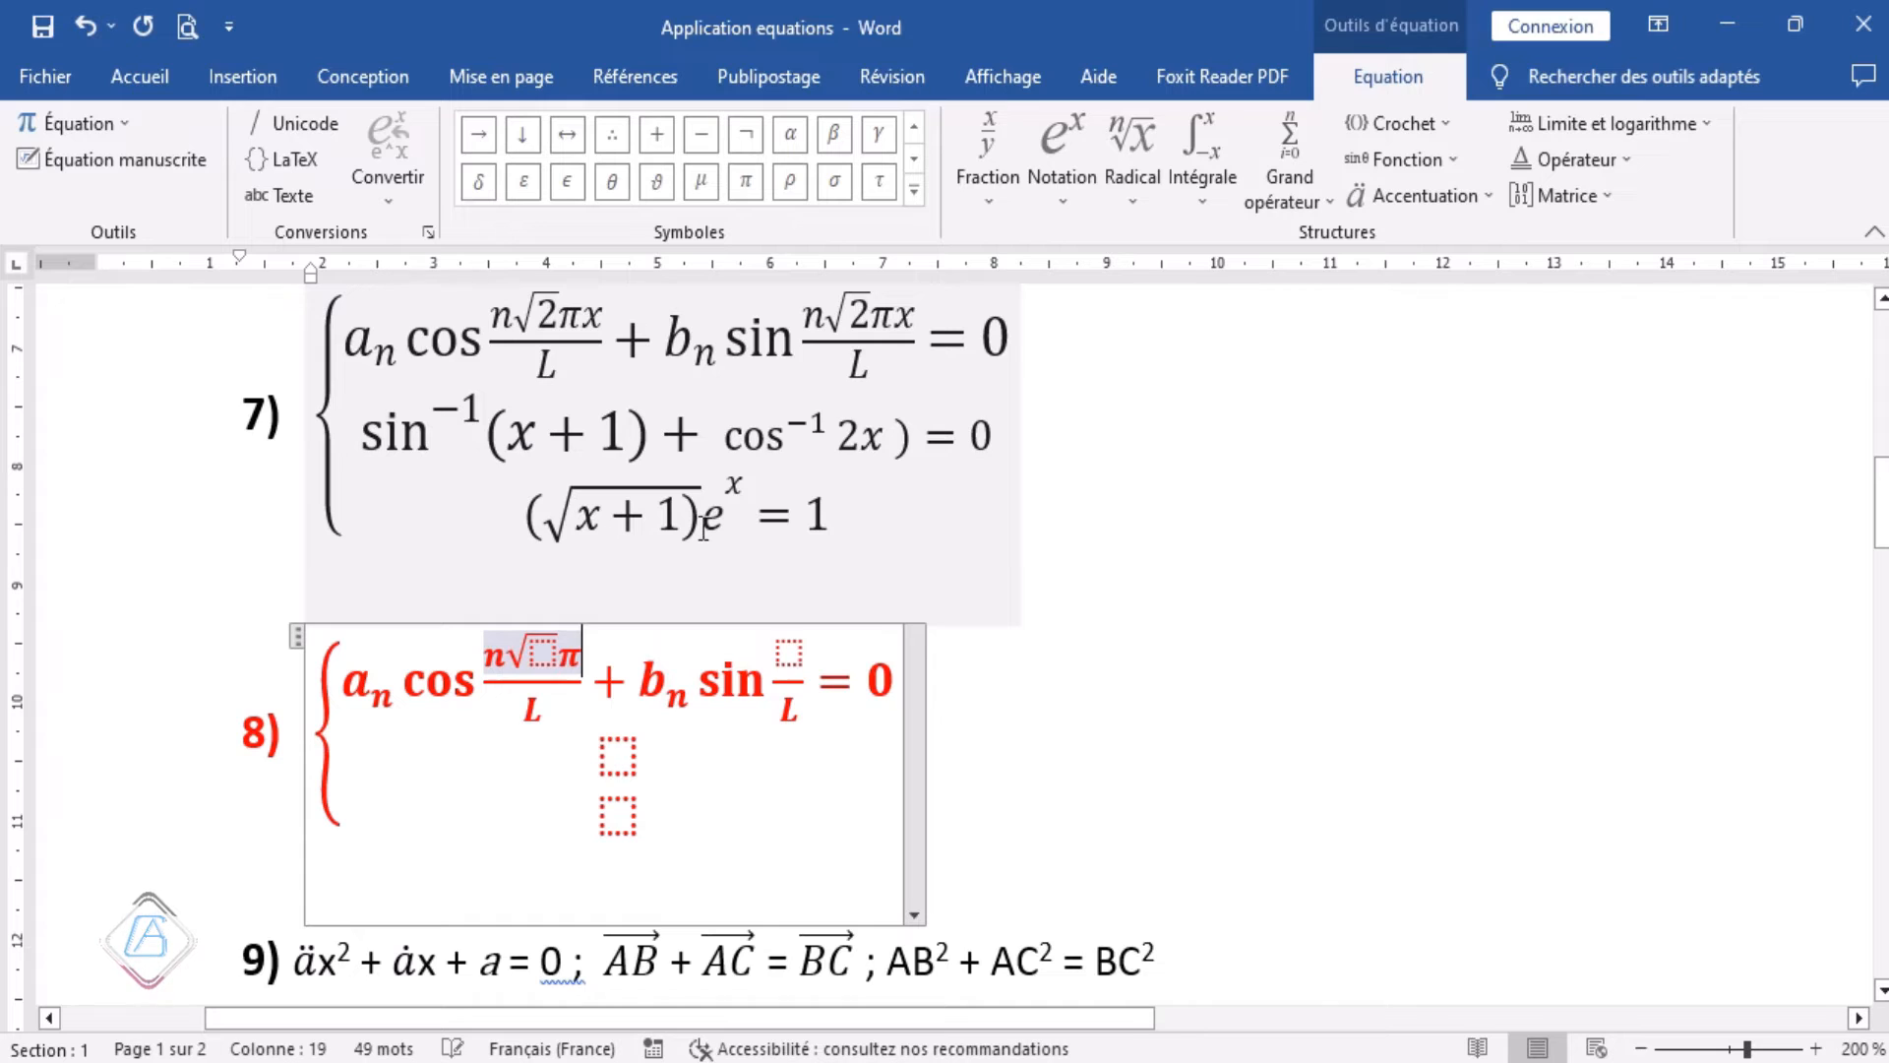
type("x")
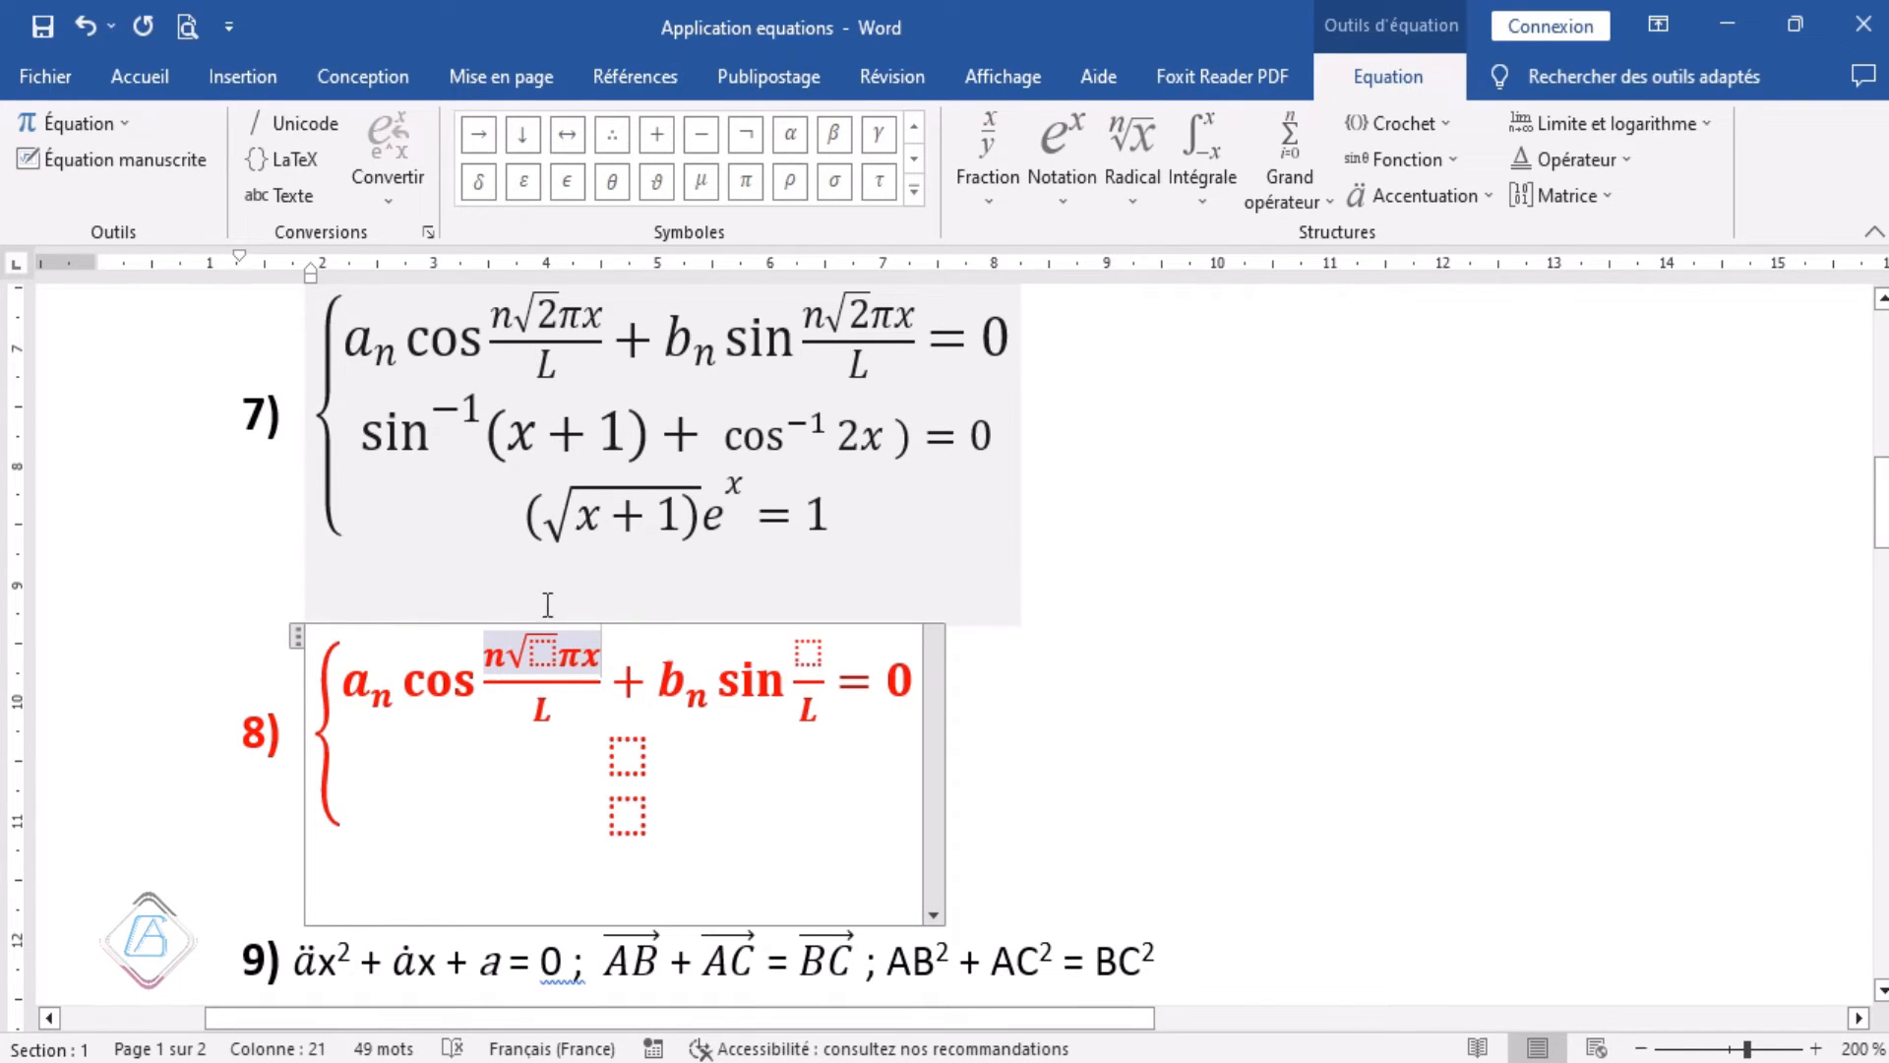
left_click(544, 649)
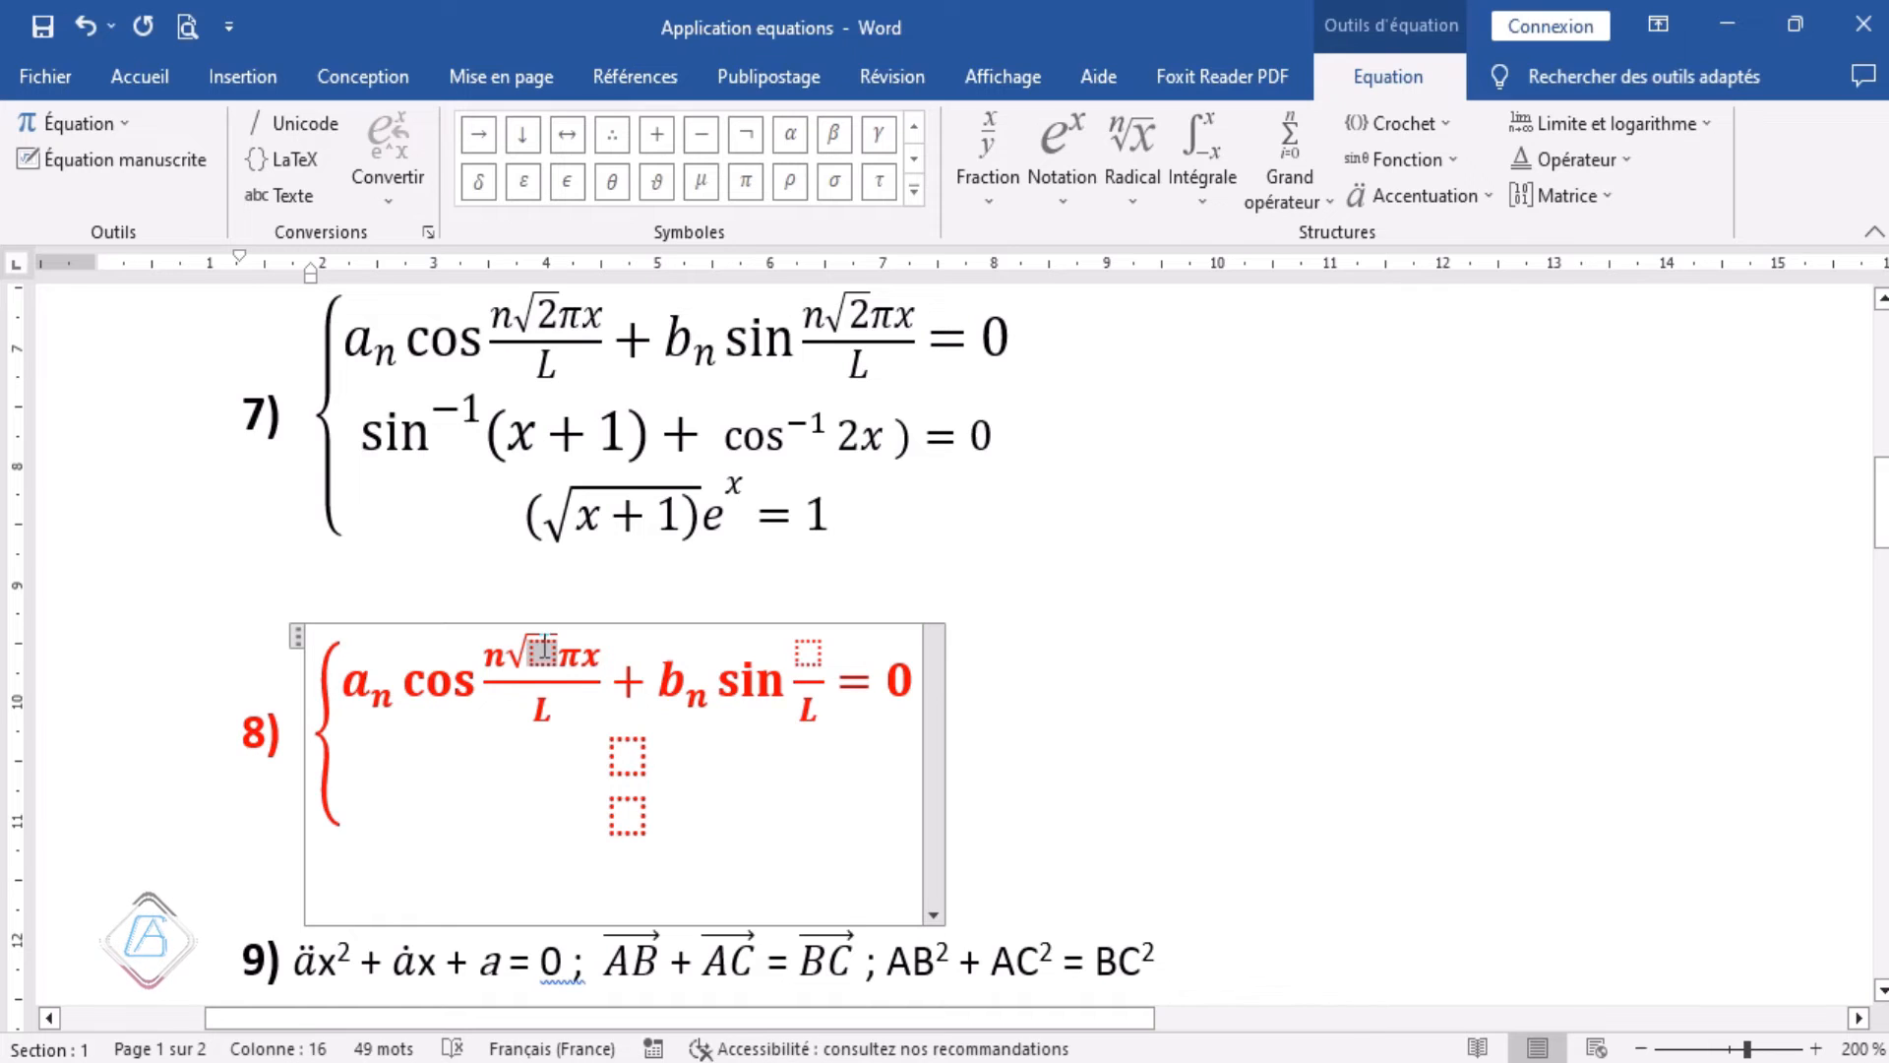
type("2")
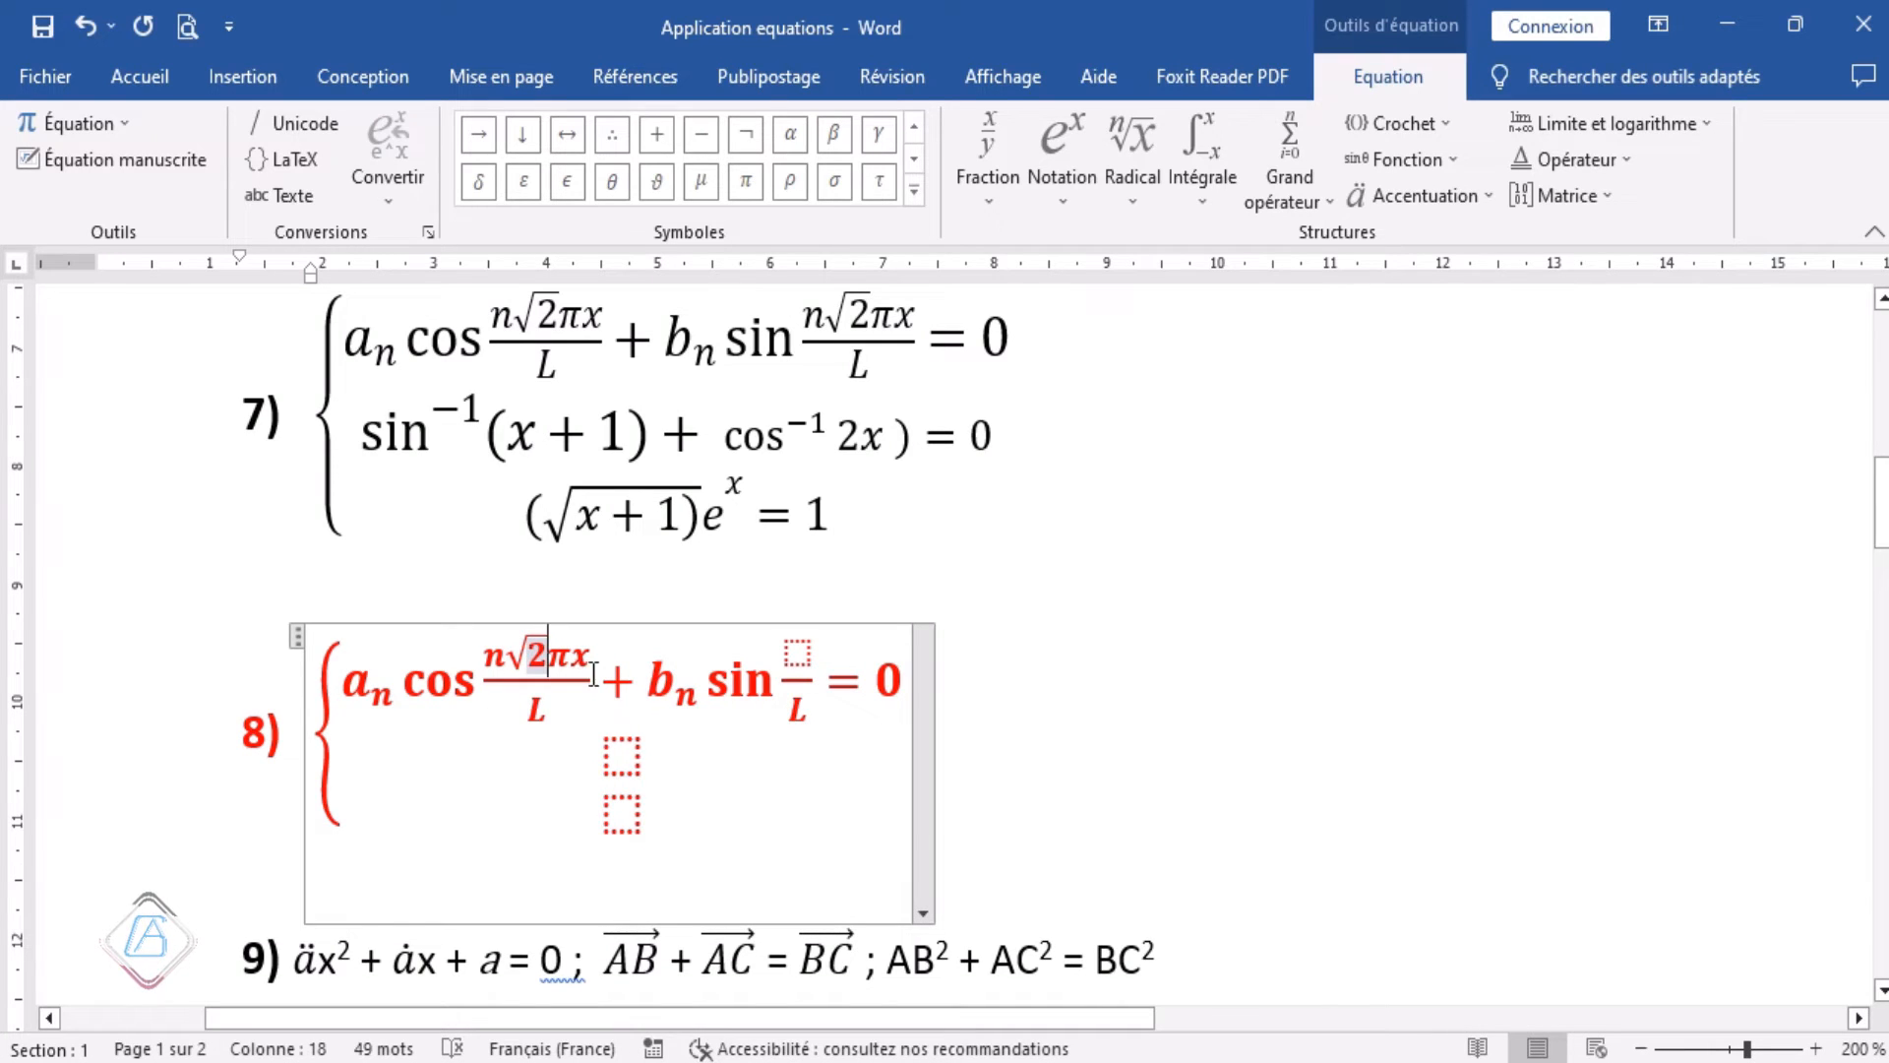
Copy the cos fraction's numerator n√2πx into the empty numerator of the sin fraction.
mouse_move(591, 653)
left_mouse_down()
mouse_move(478, 659)
mouse_move(570, 651)
mouse_move(593, 661)
mouse_move(590, 689)
mouse_move(583, 642)
left_mouse_up()
key("ctrl+c")
left_click(529, 663)
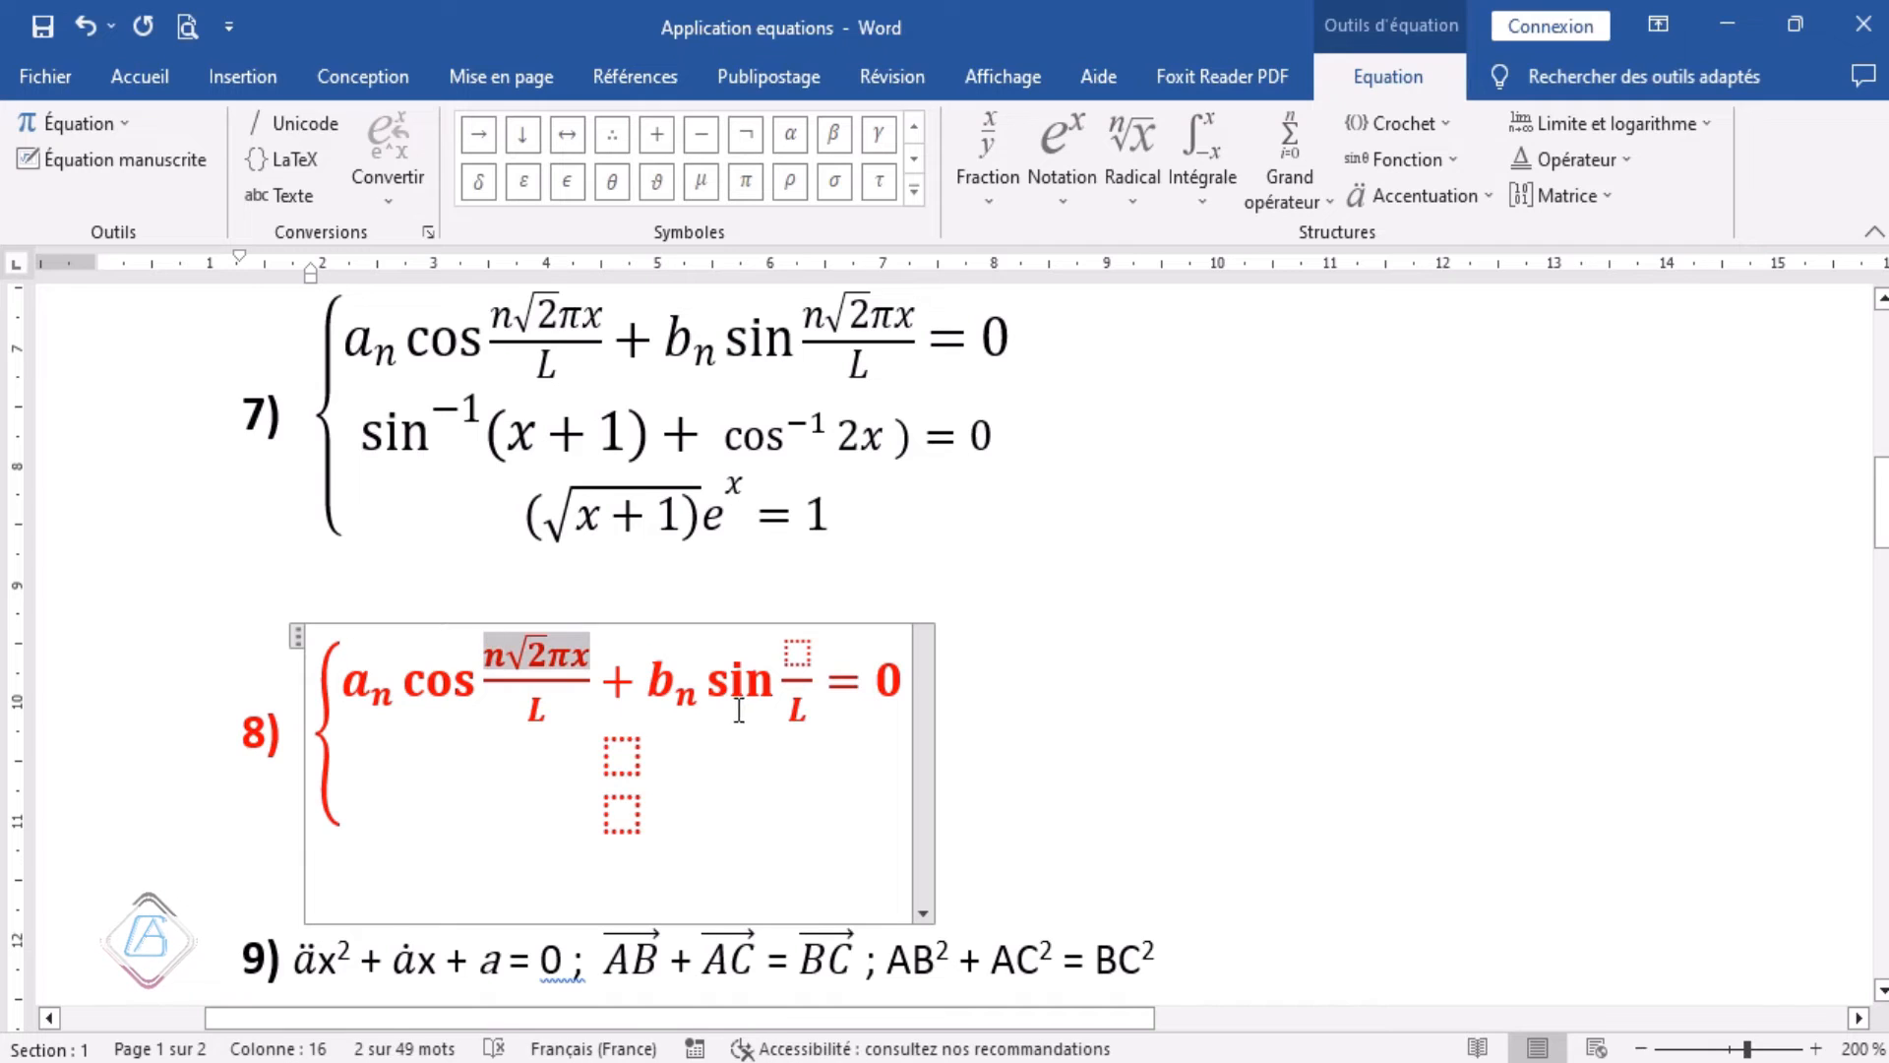
left_click(797, 652)
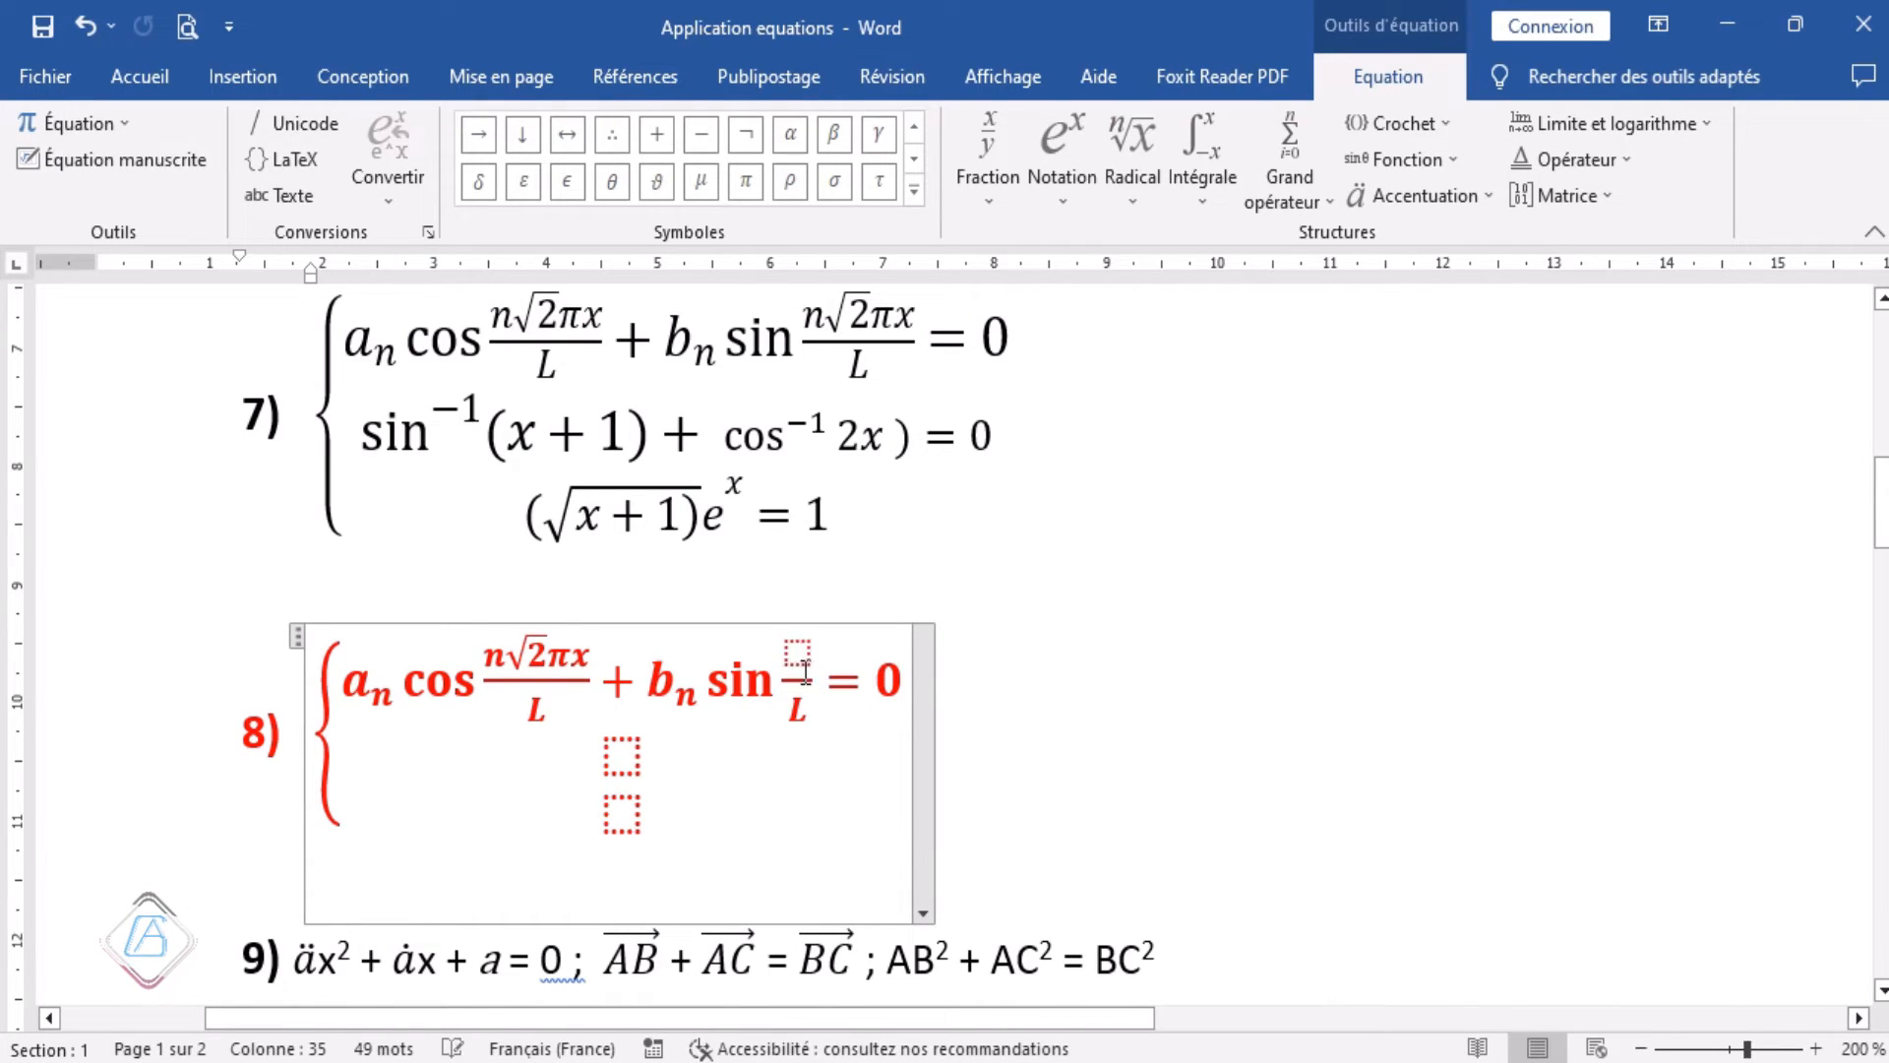
key("ctrl+v")
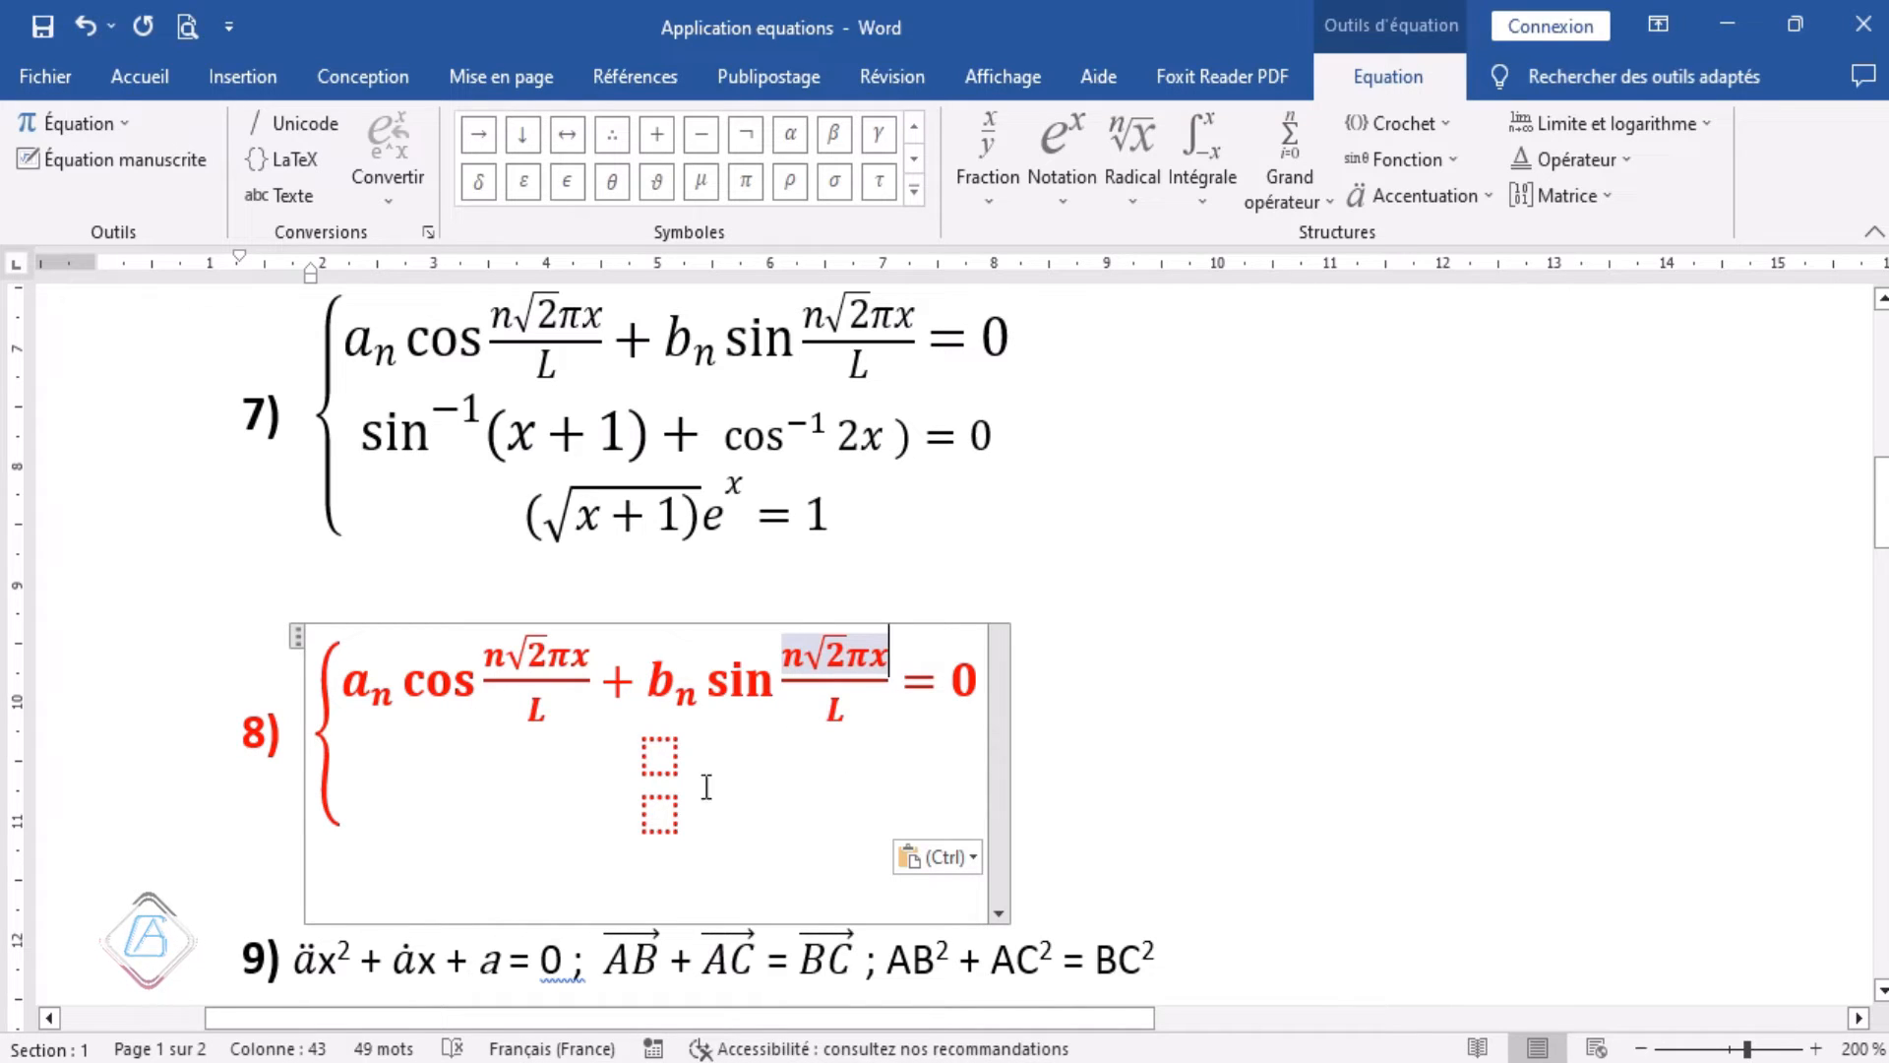
Fill item 8's second row with an empty inverse sine, a plus sign, an empty inverse cosine and = 0.
left_click(663, 758)
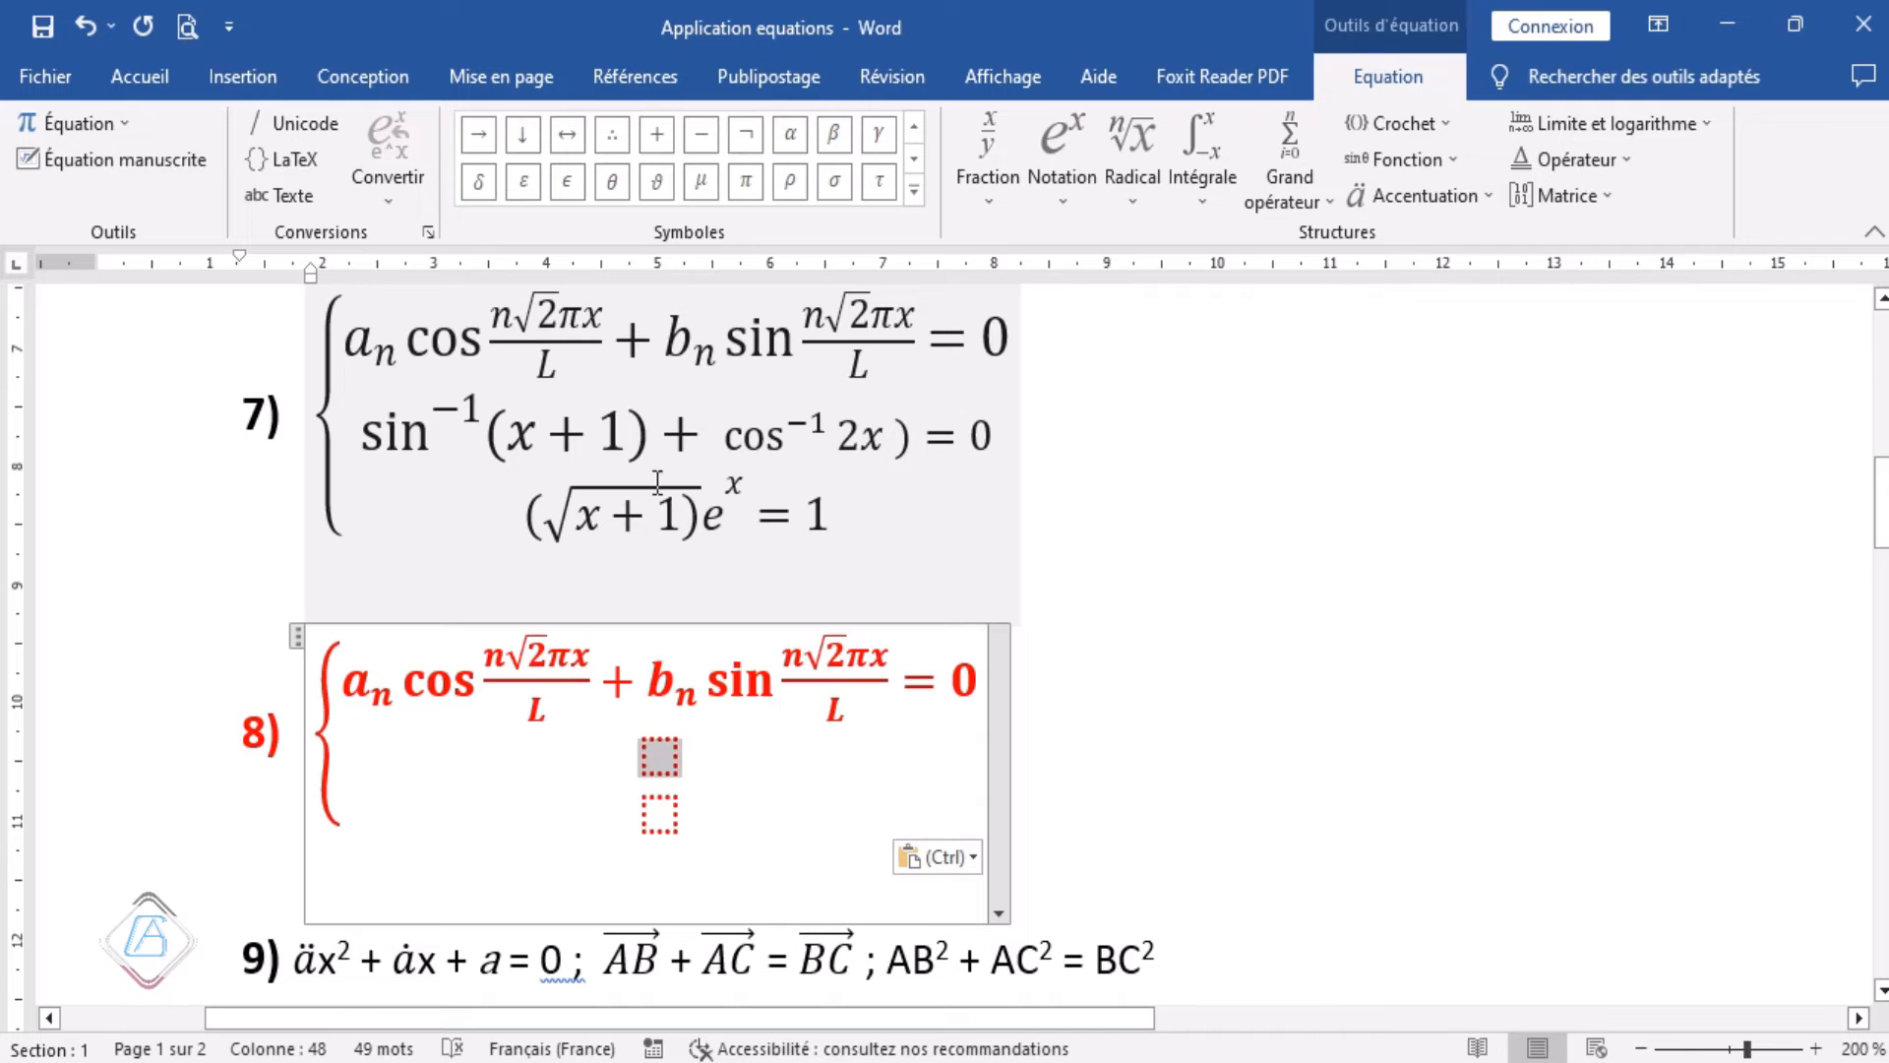
scroll(646, 455, "up", 5)
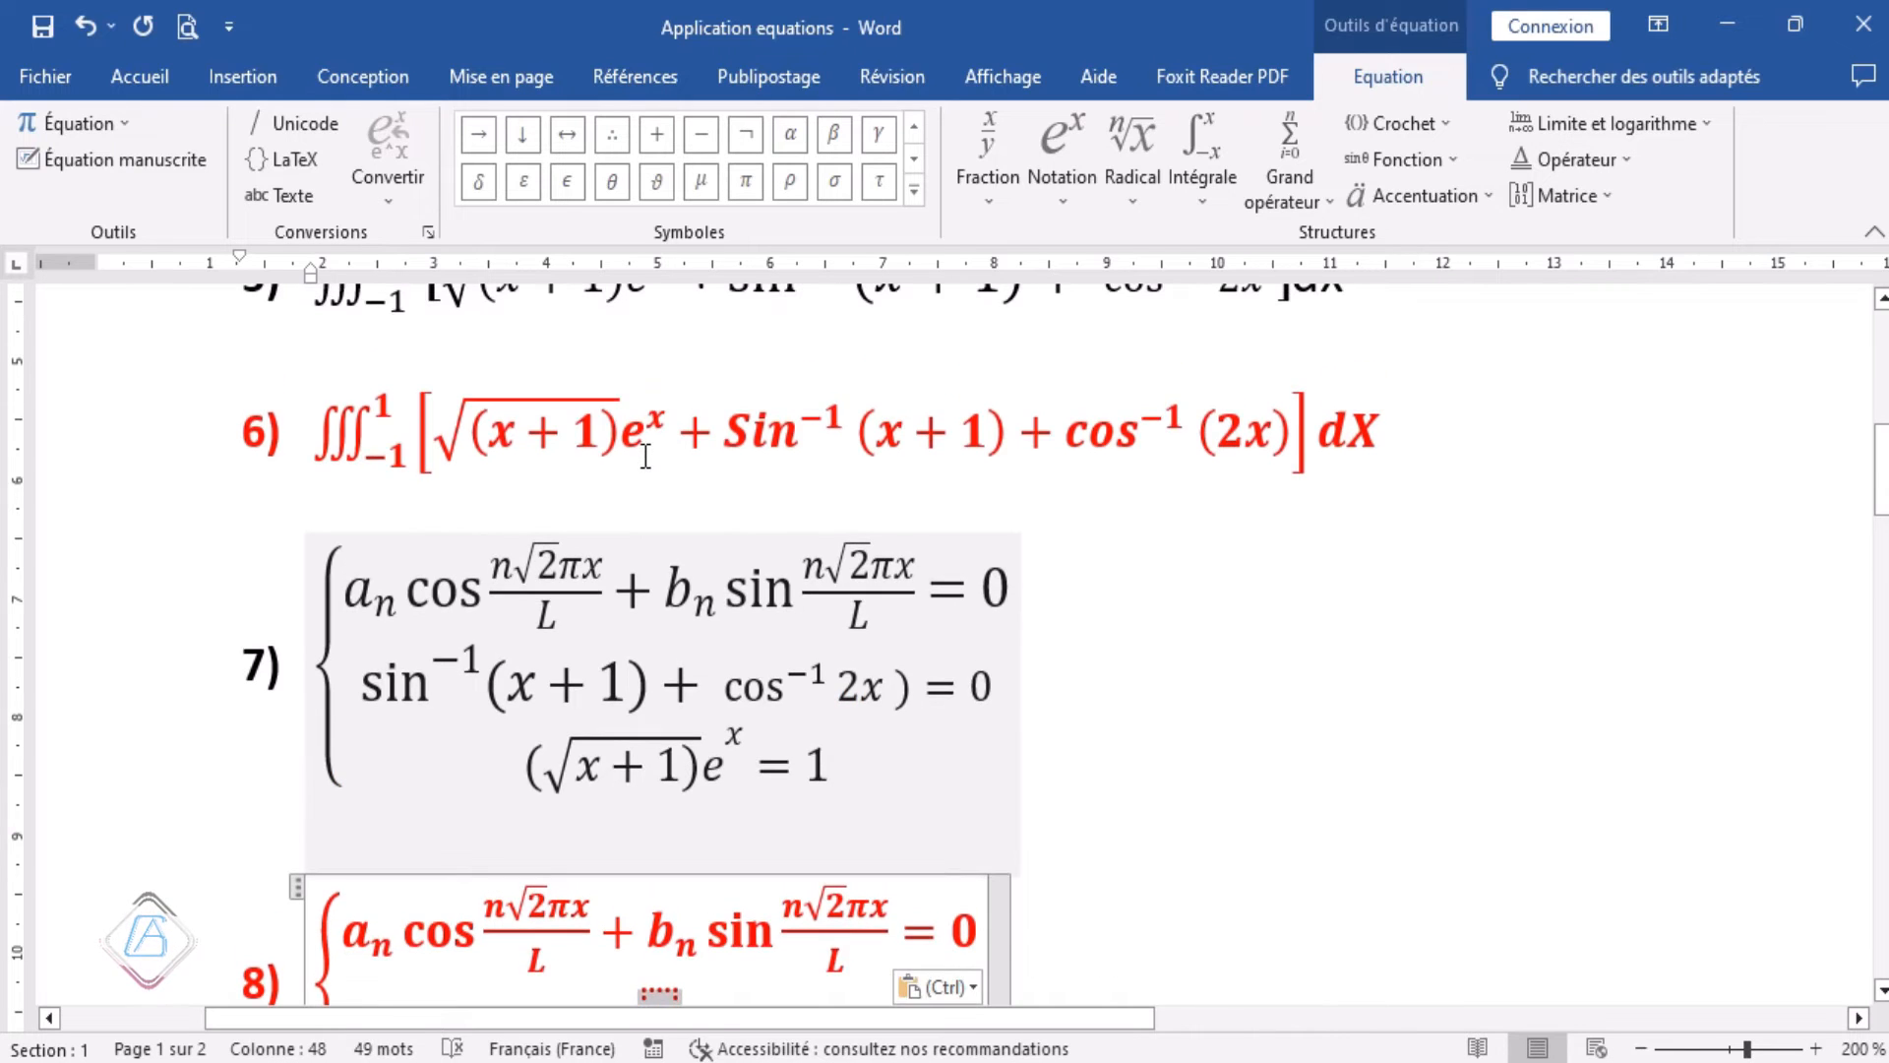
scroll(645, 456, "down", 3)
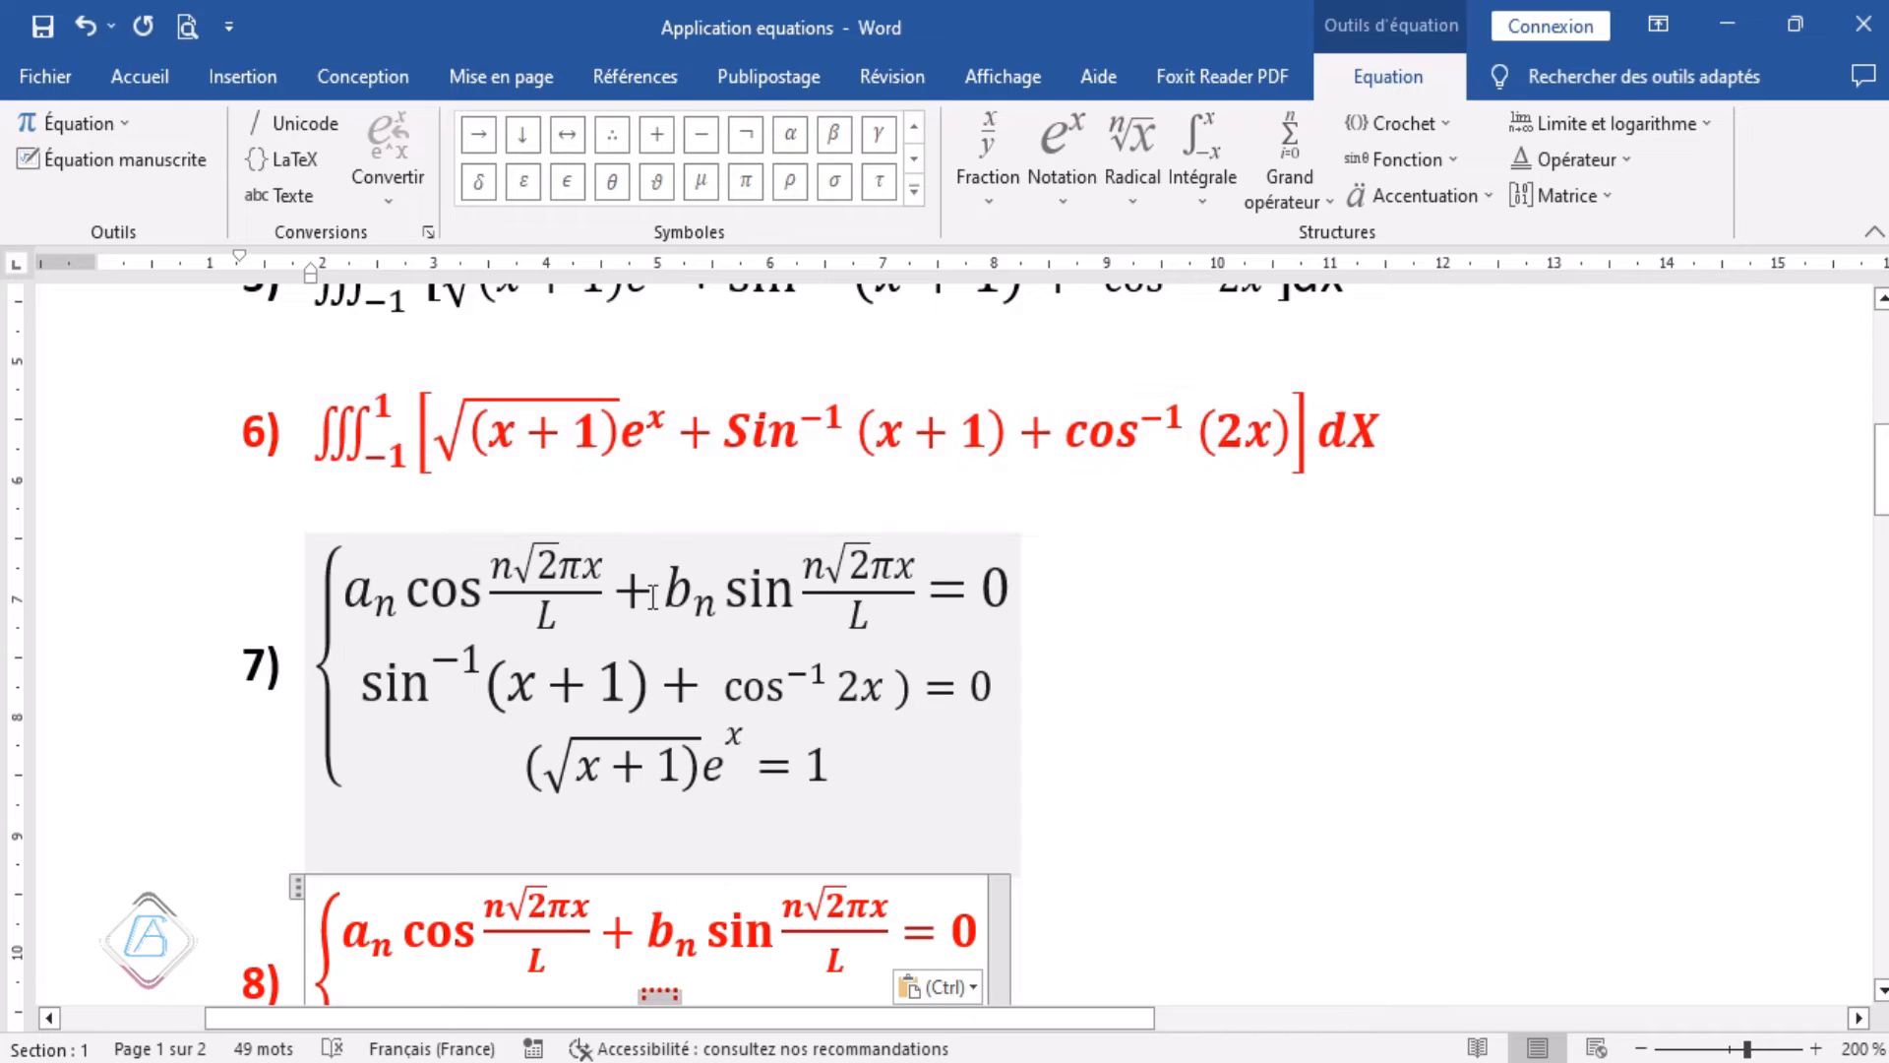
scroll(895, 641, "up", 3)
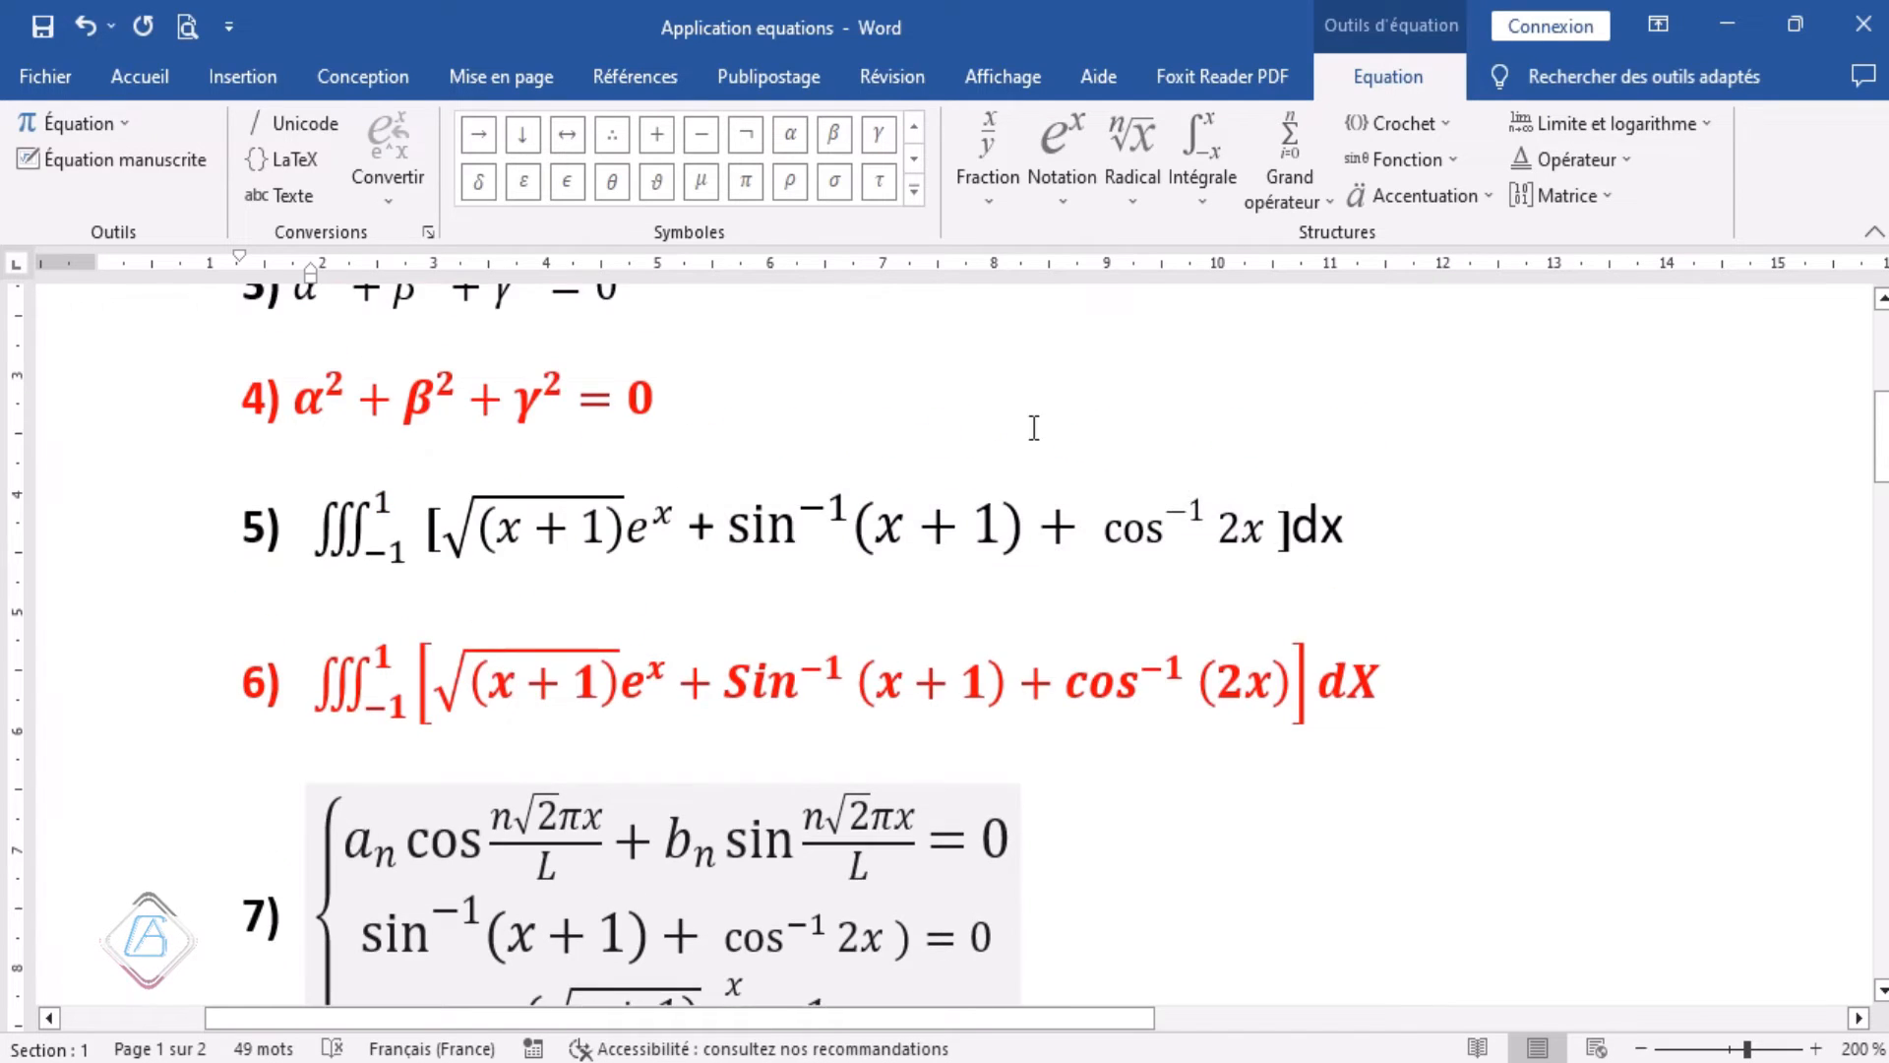
scroll(1030, 427, "down", 6)
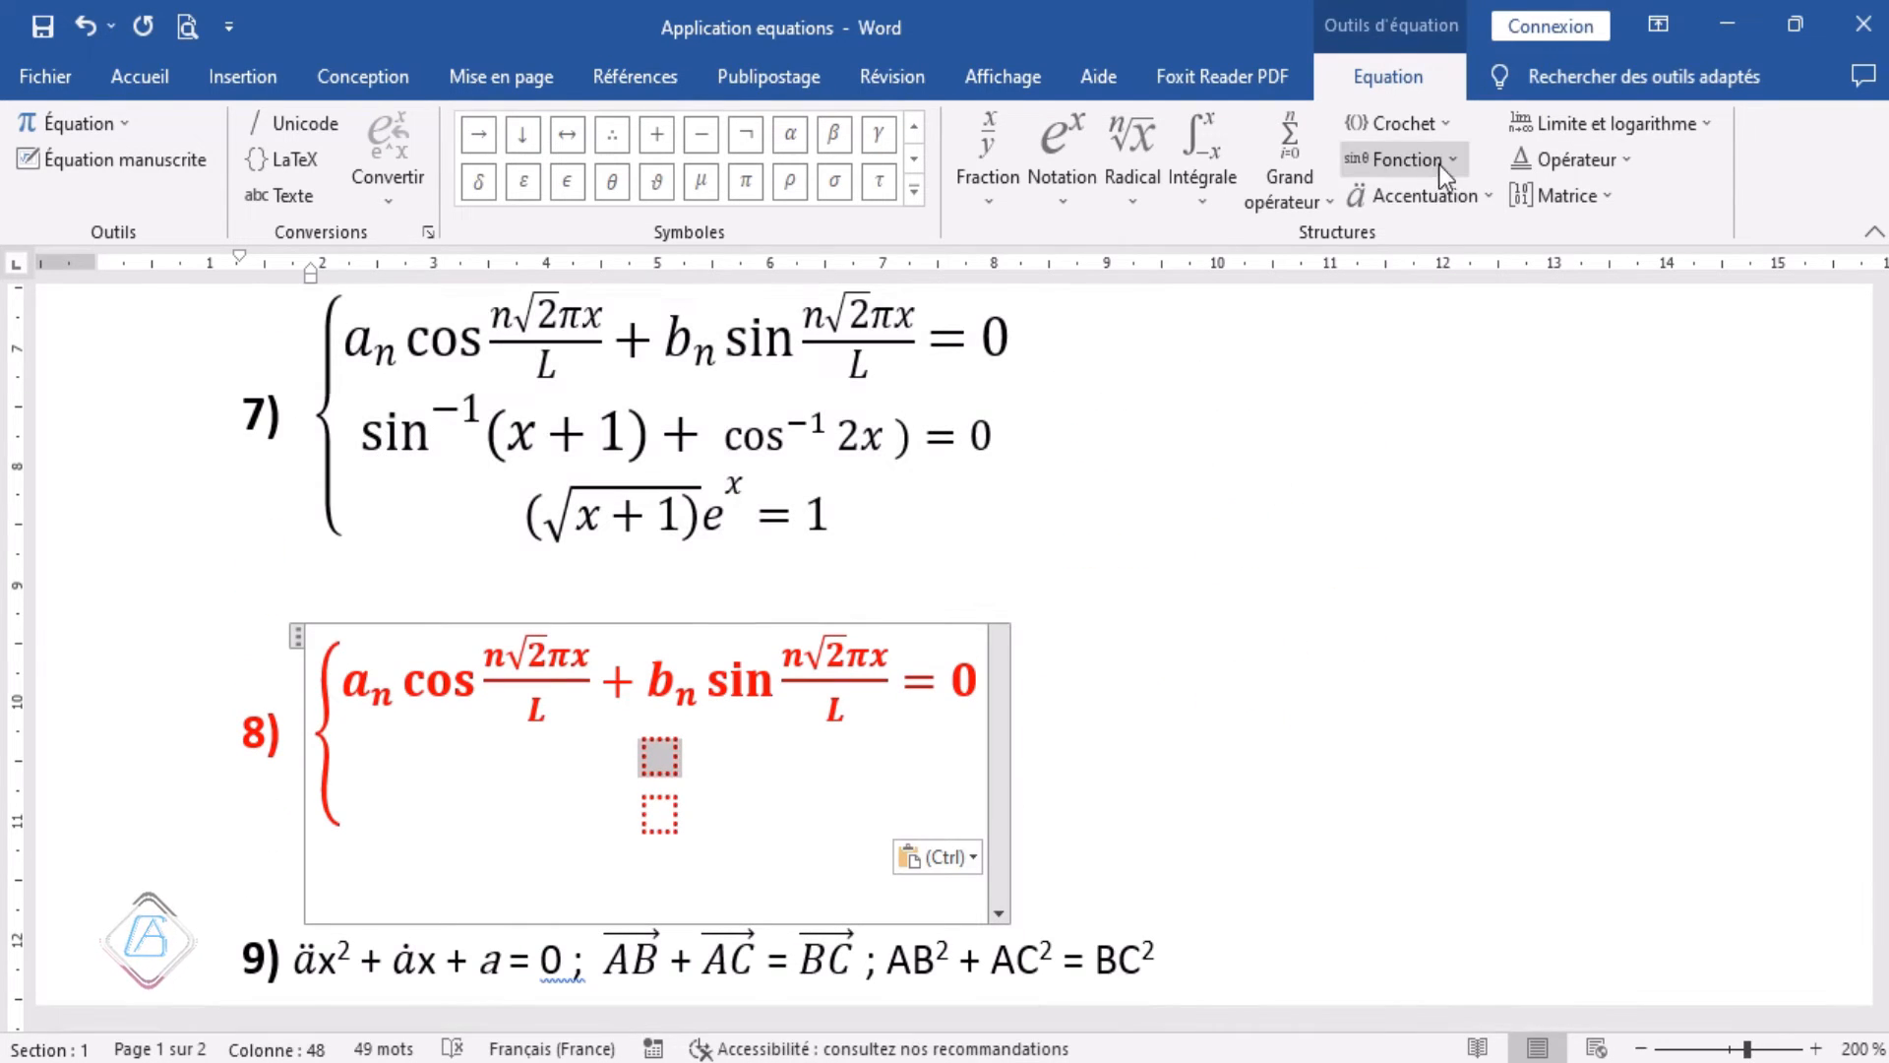
left_click(1452, 159)
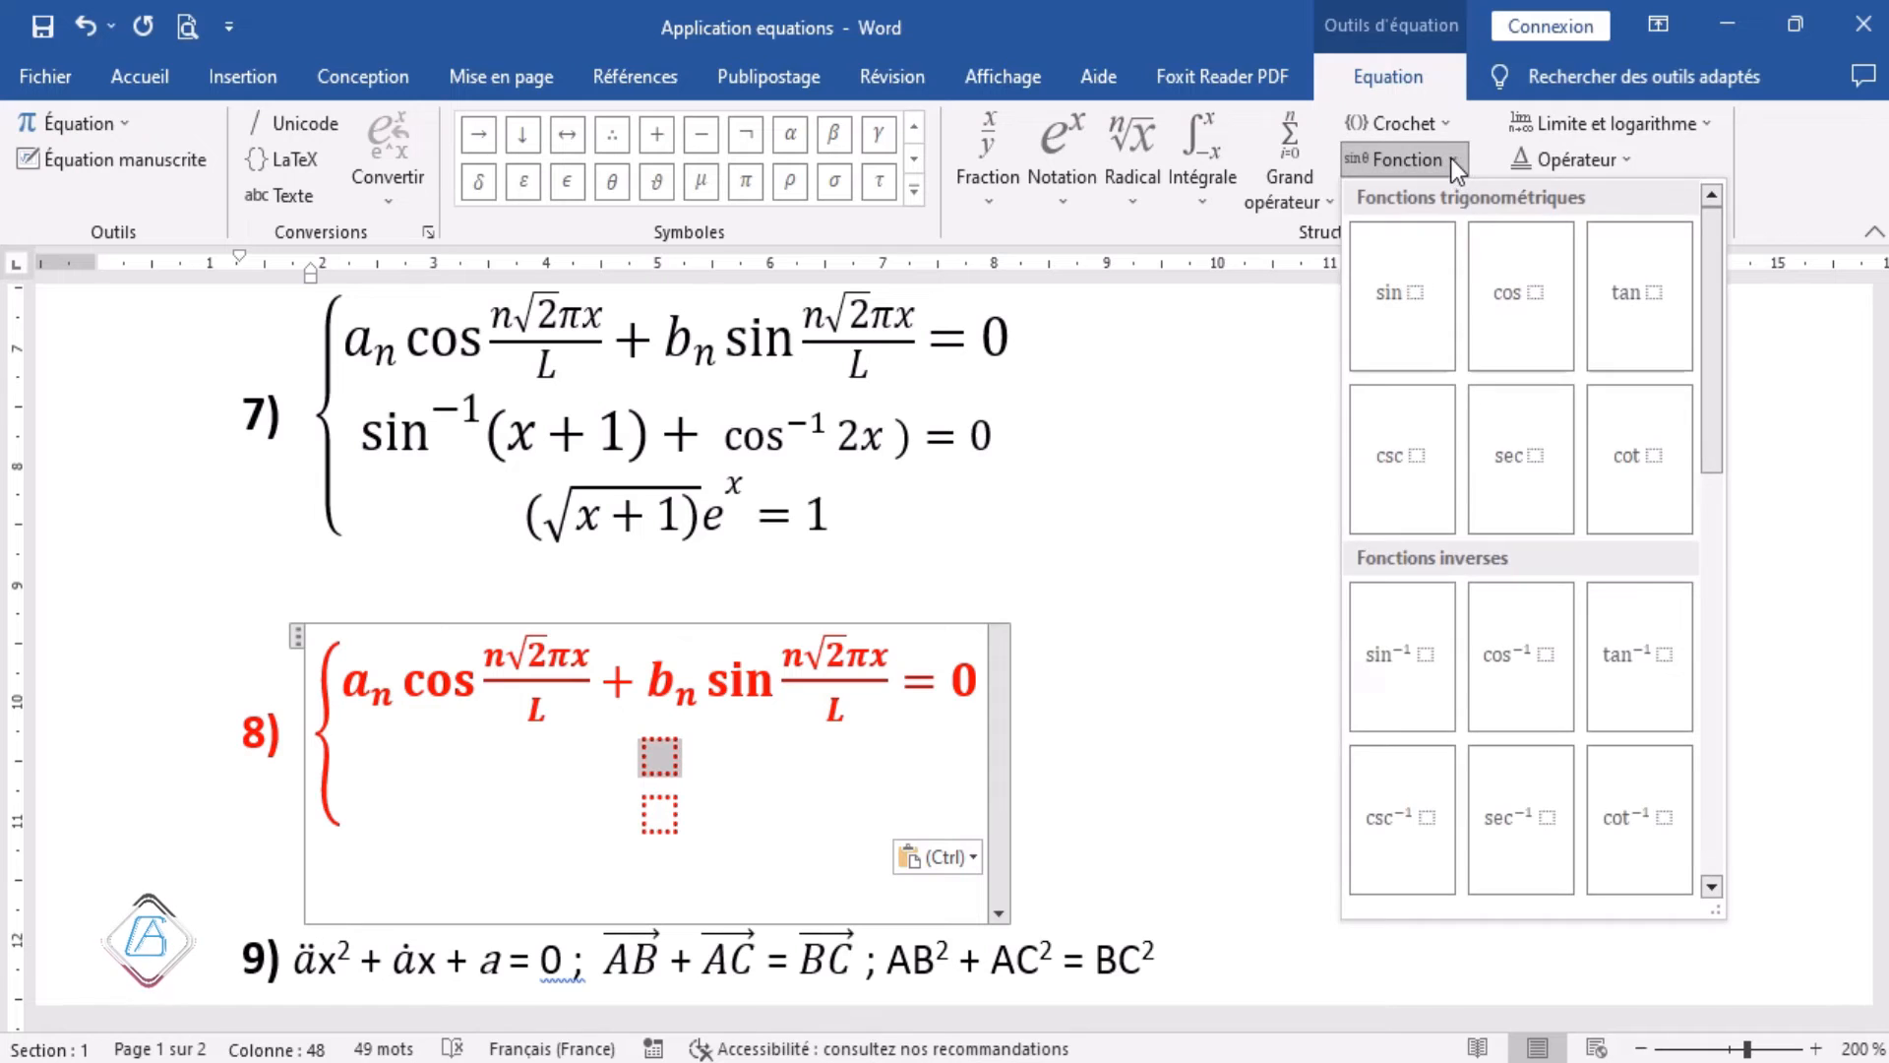
left_click(1420, 658)
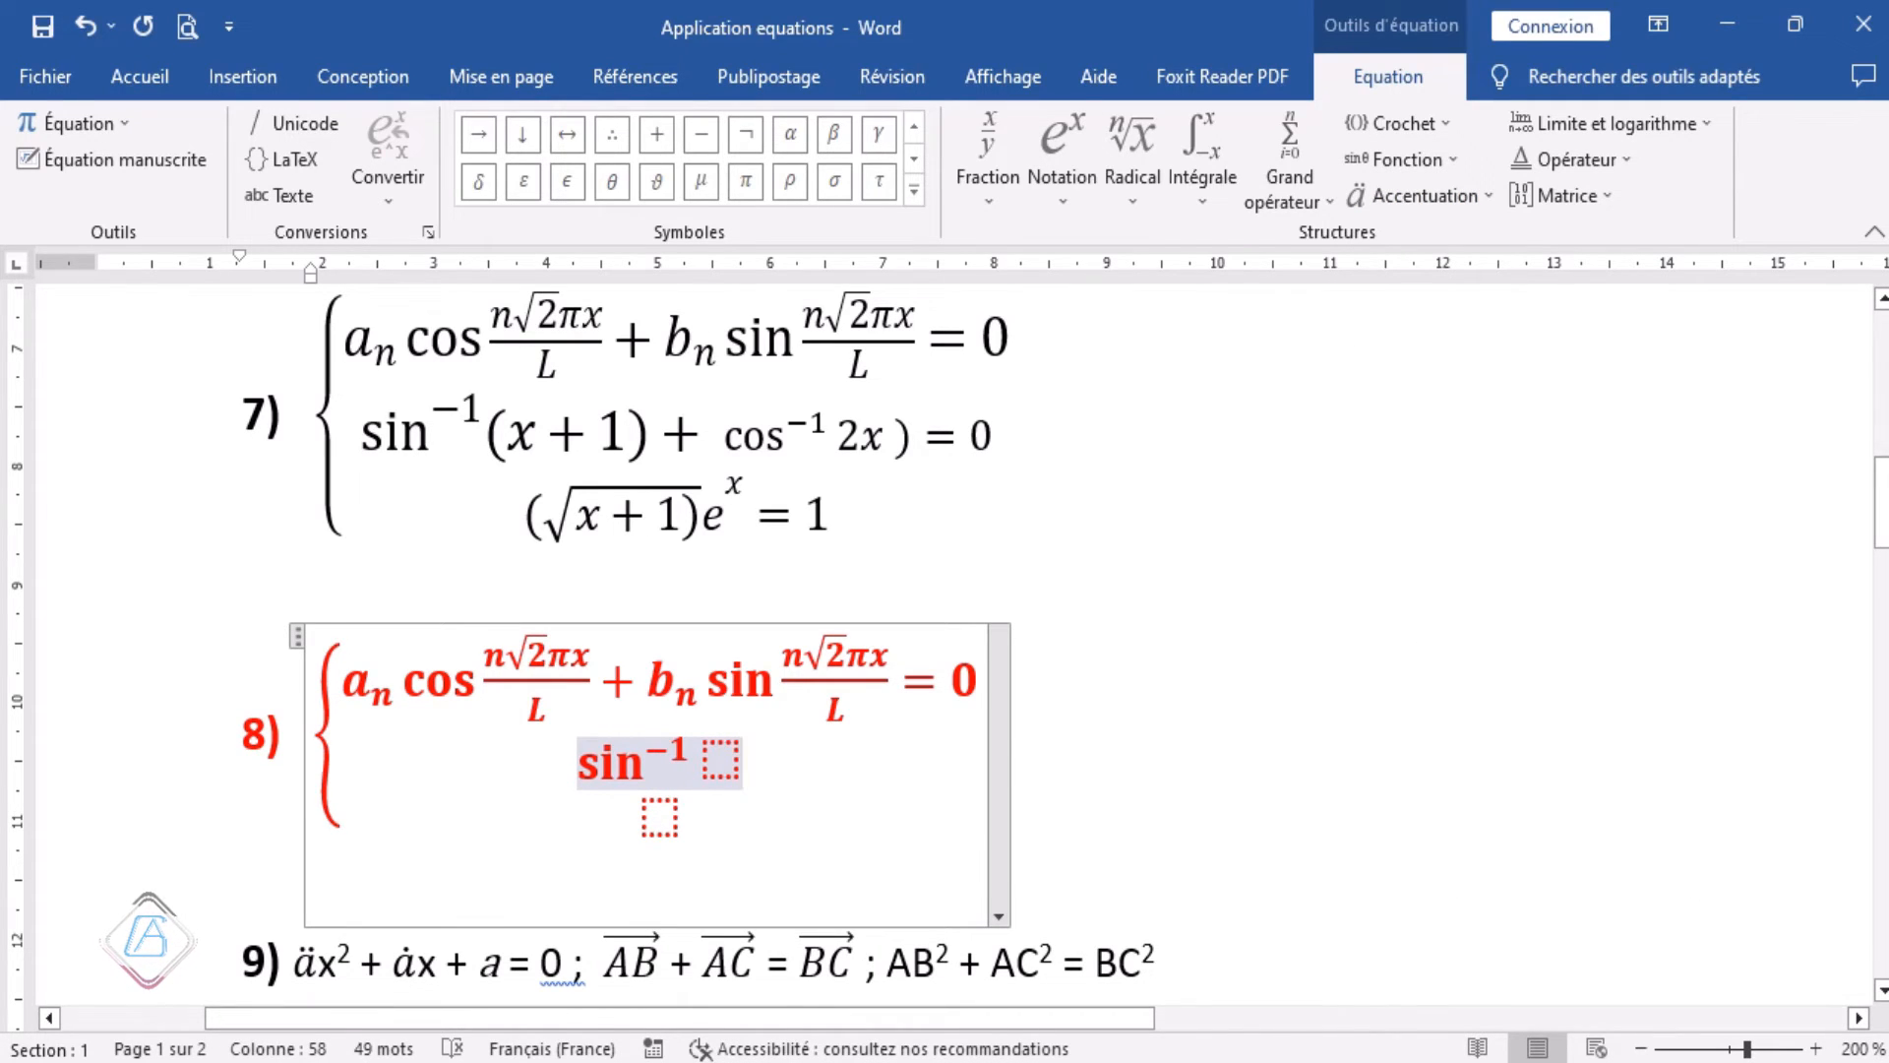
type("+")
left_click(1452, 161)
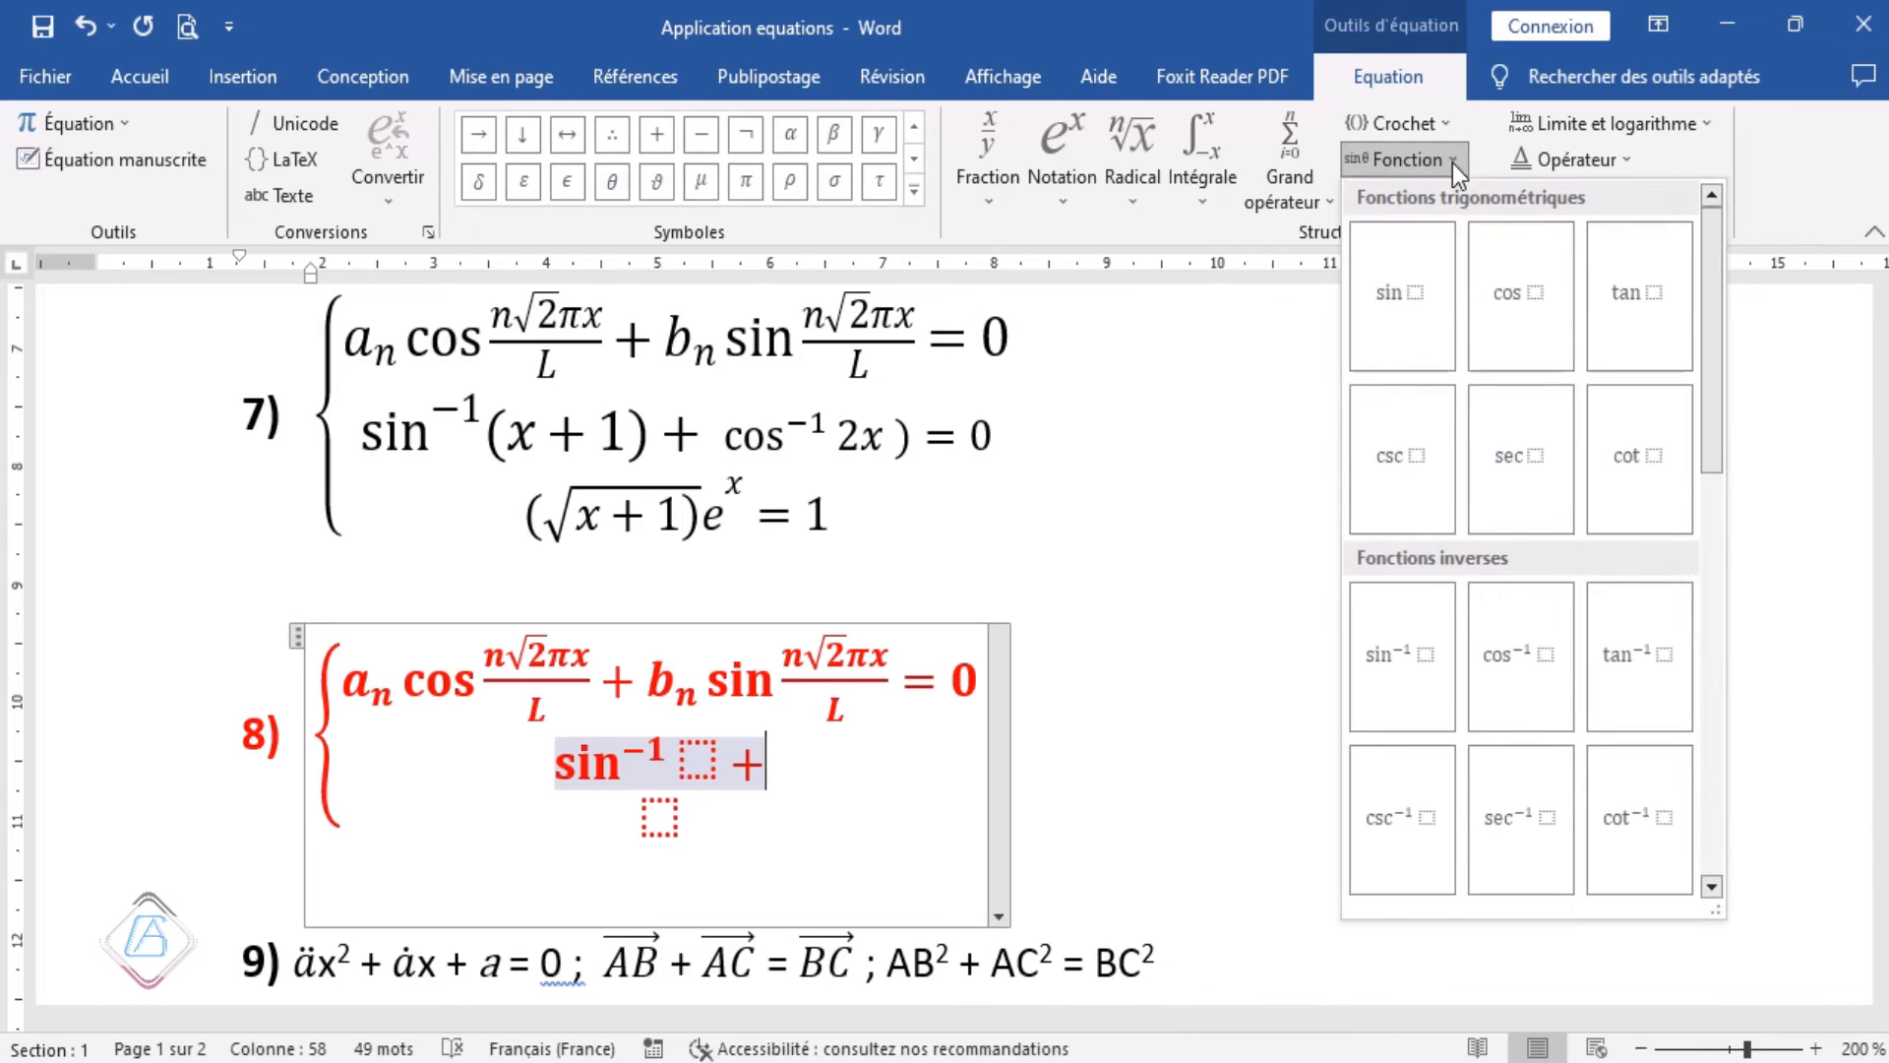
left_click(1521, 641)
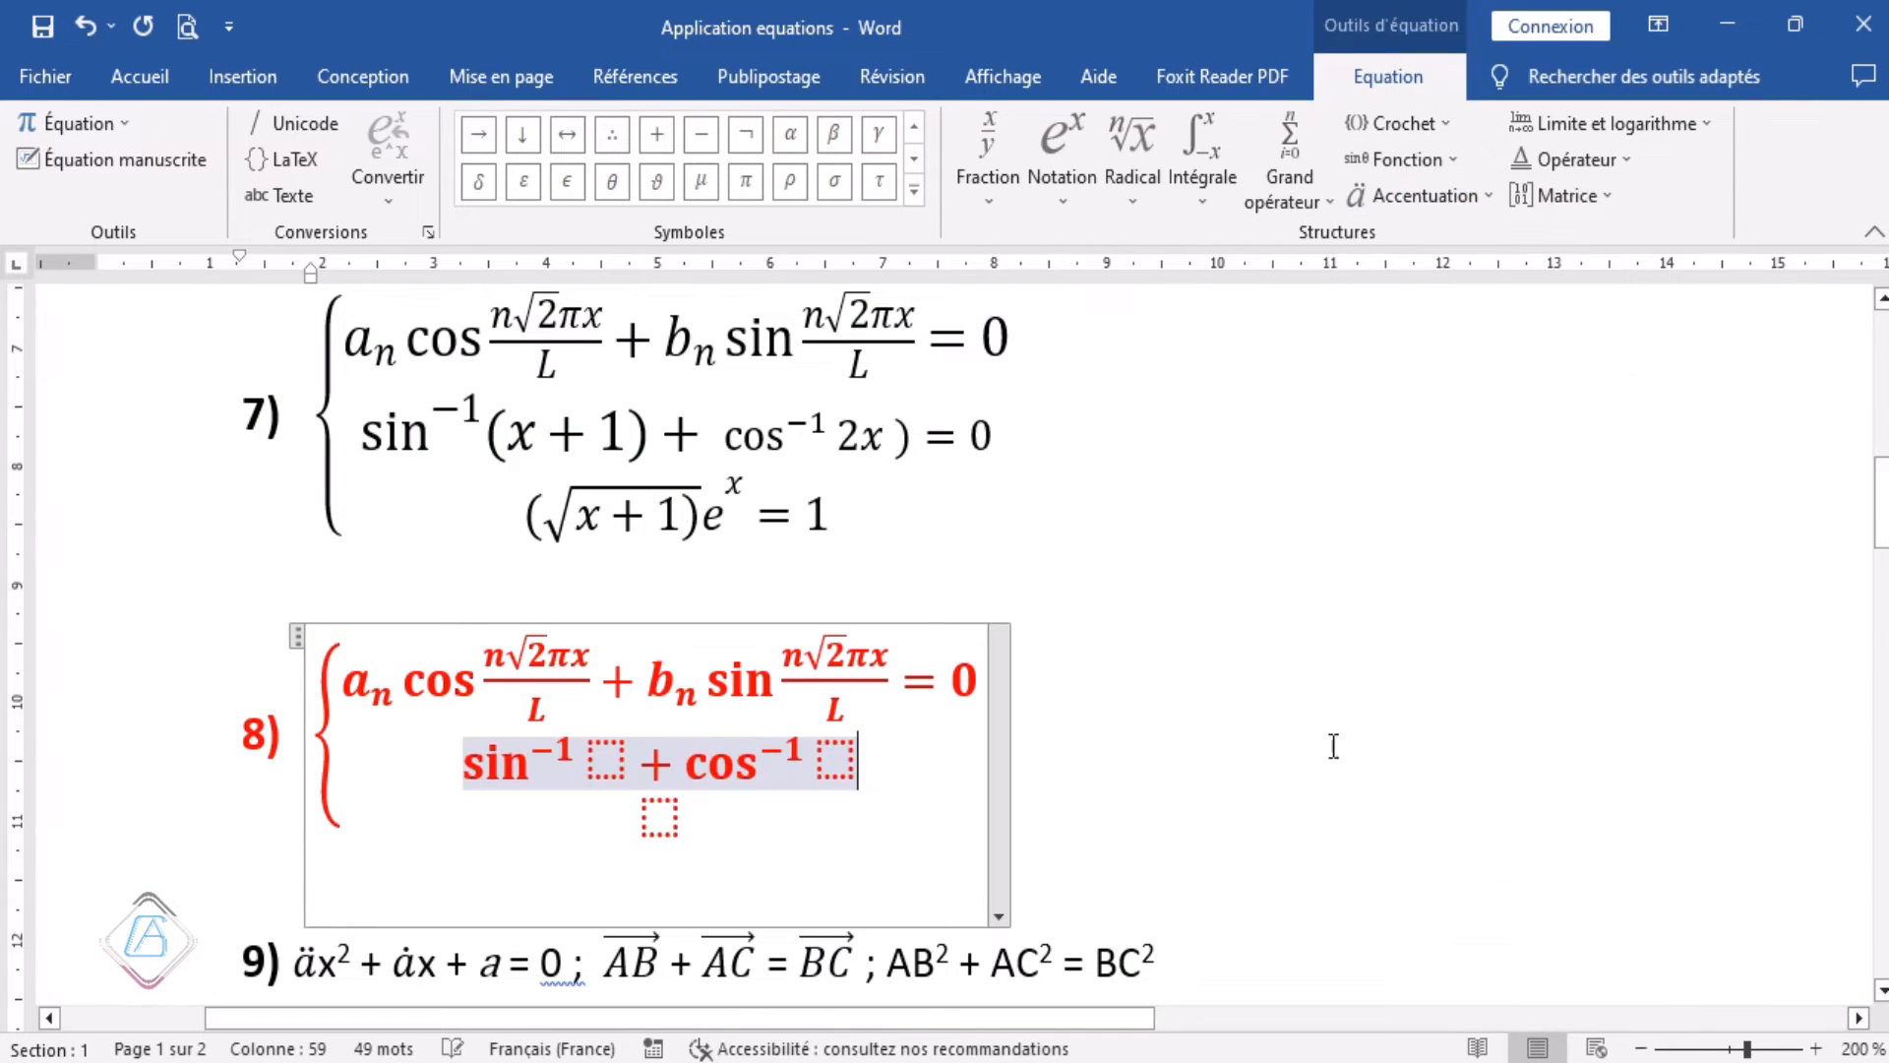
type("= ")
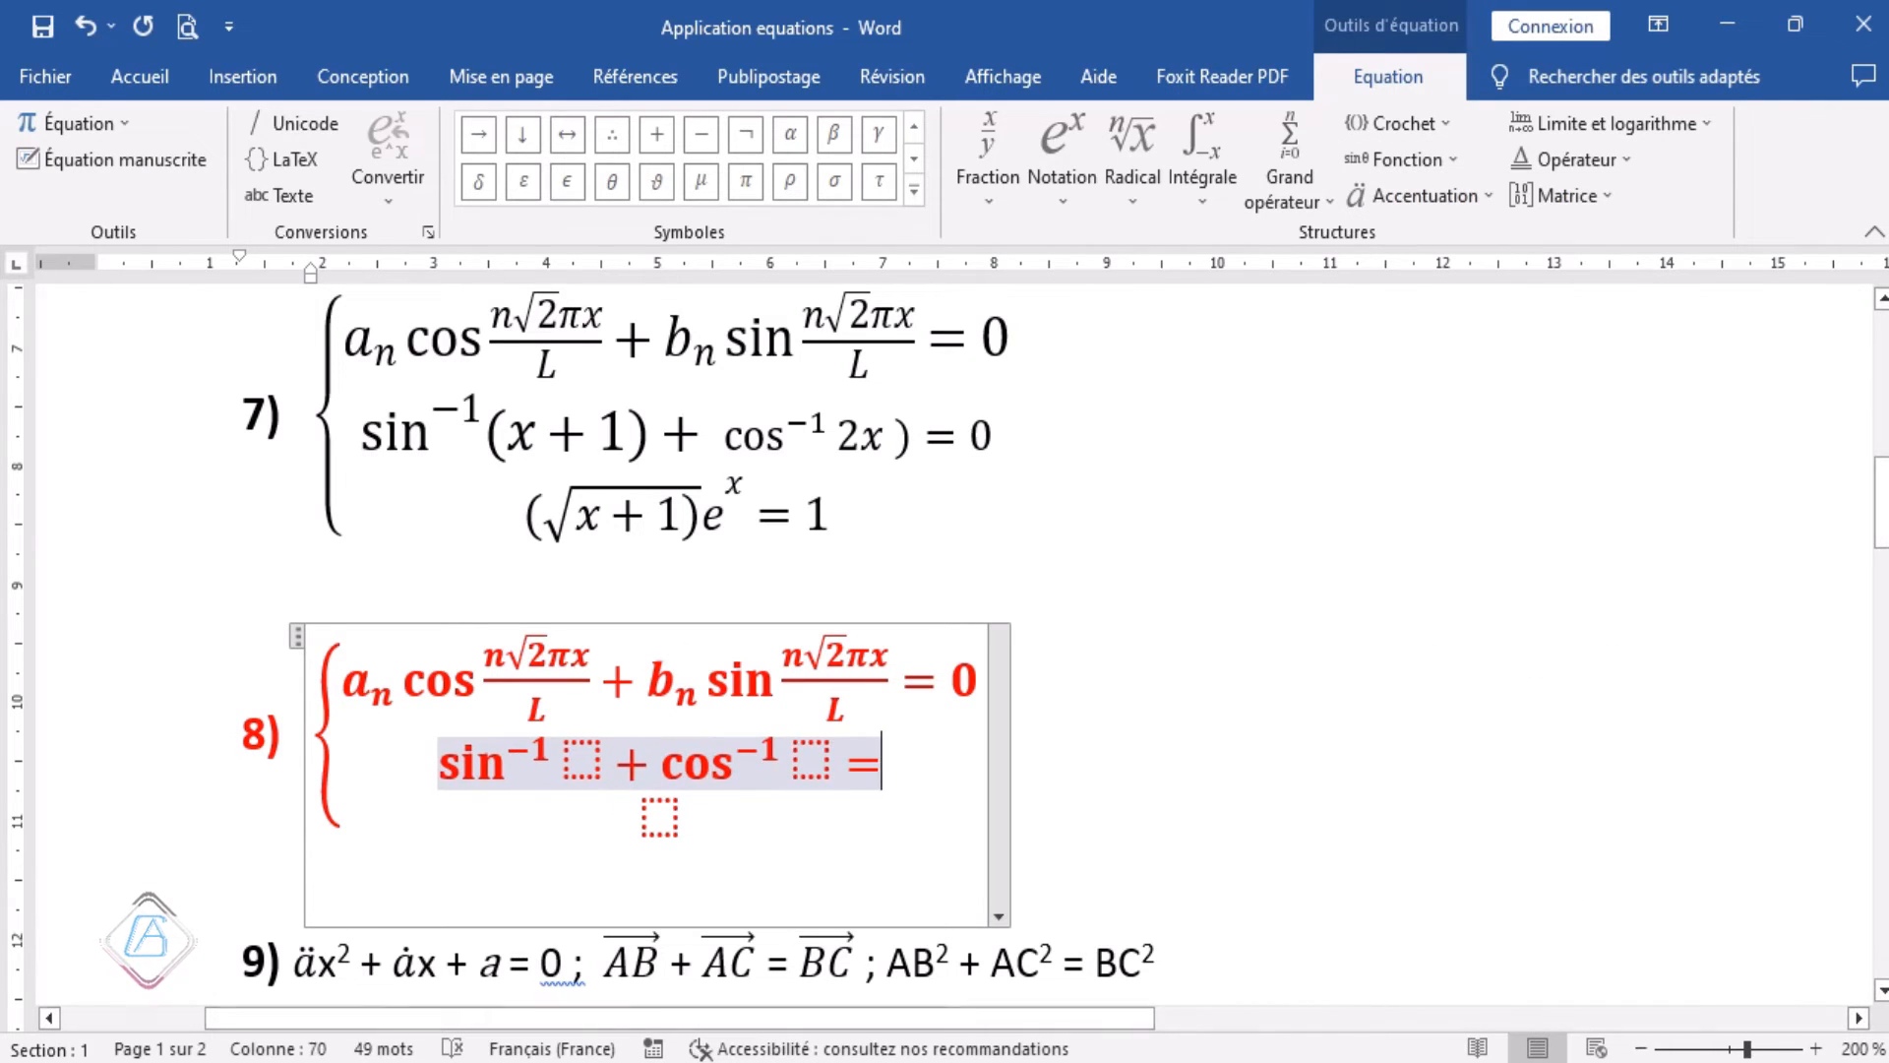
type("0")
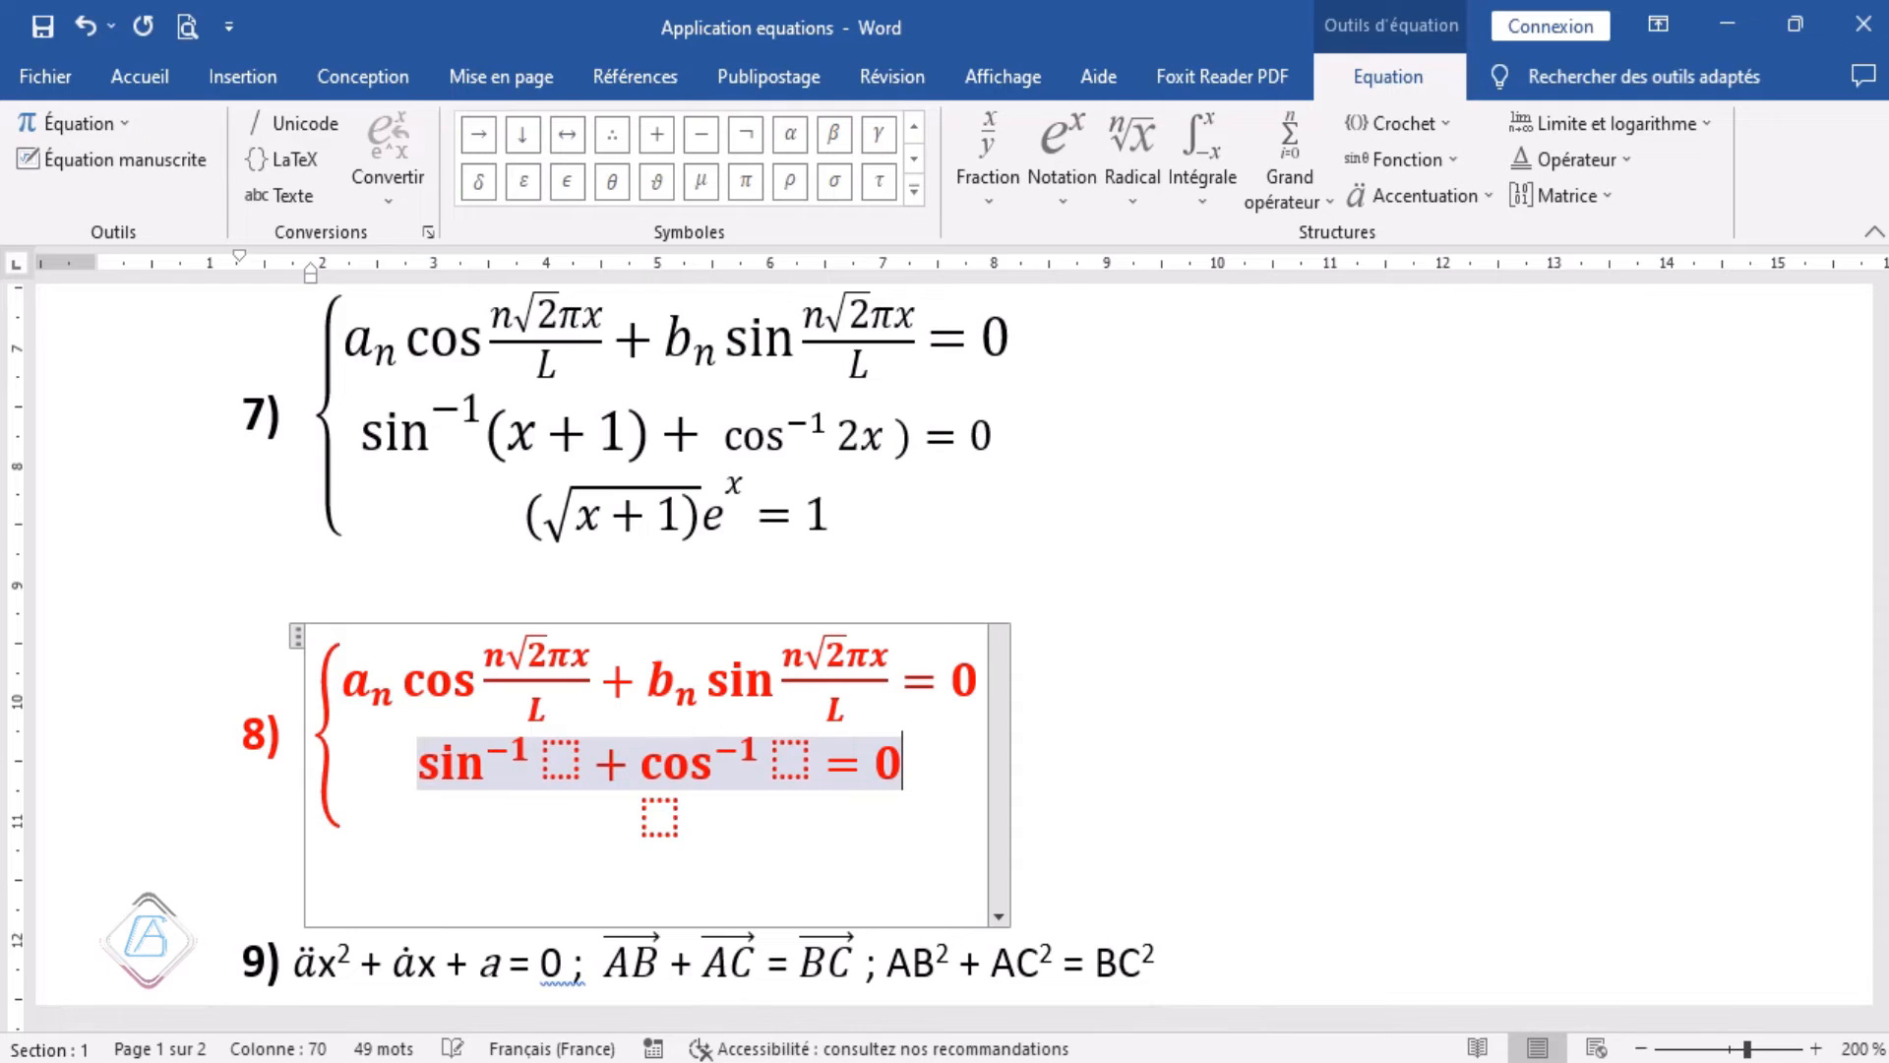
Insert parentheses as the inverse sine's argument in the second row and fill them with x + 1.
left_click(569, 757)
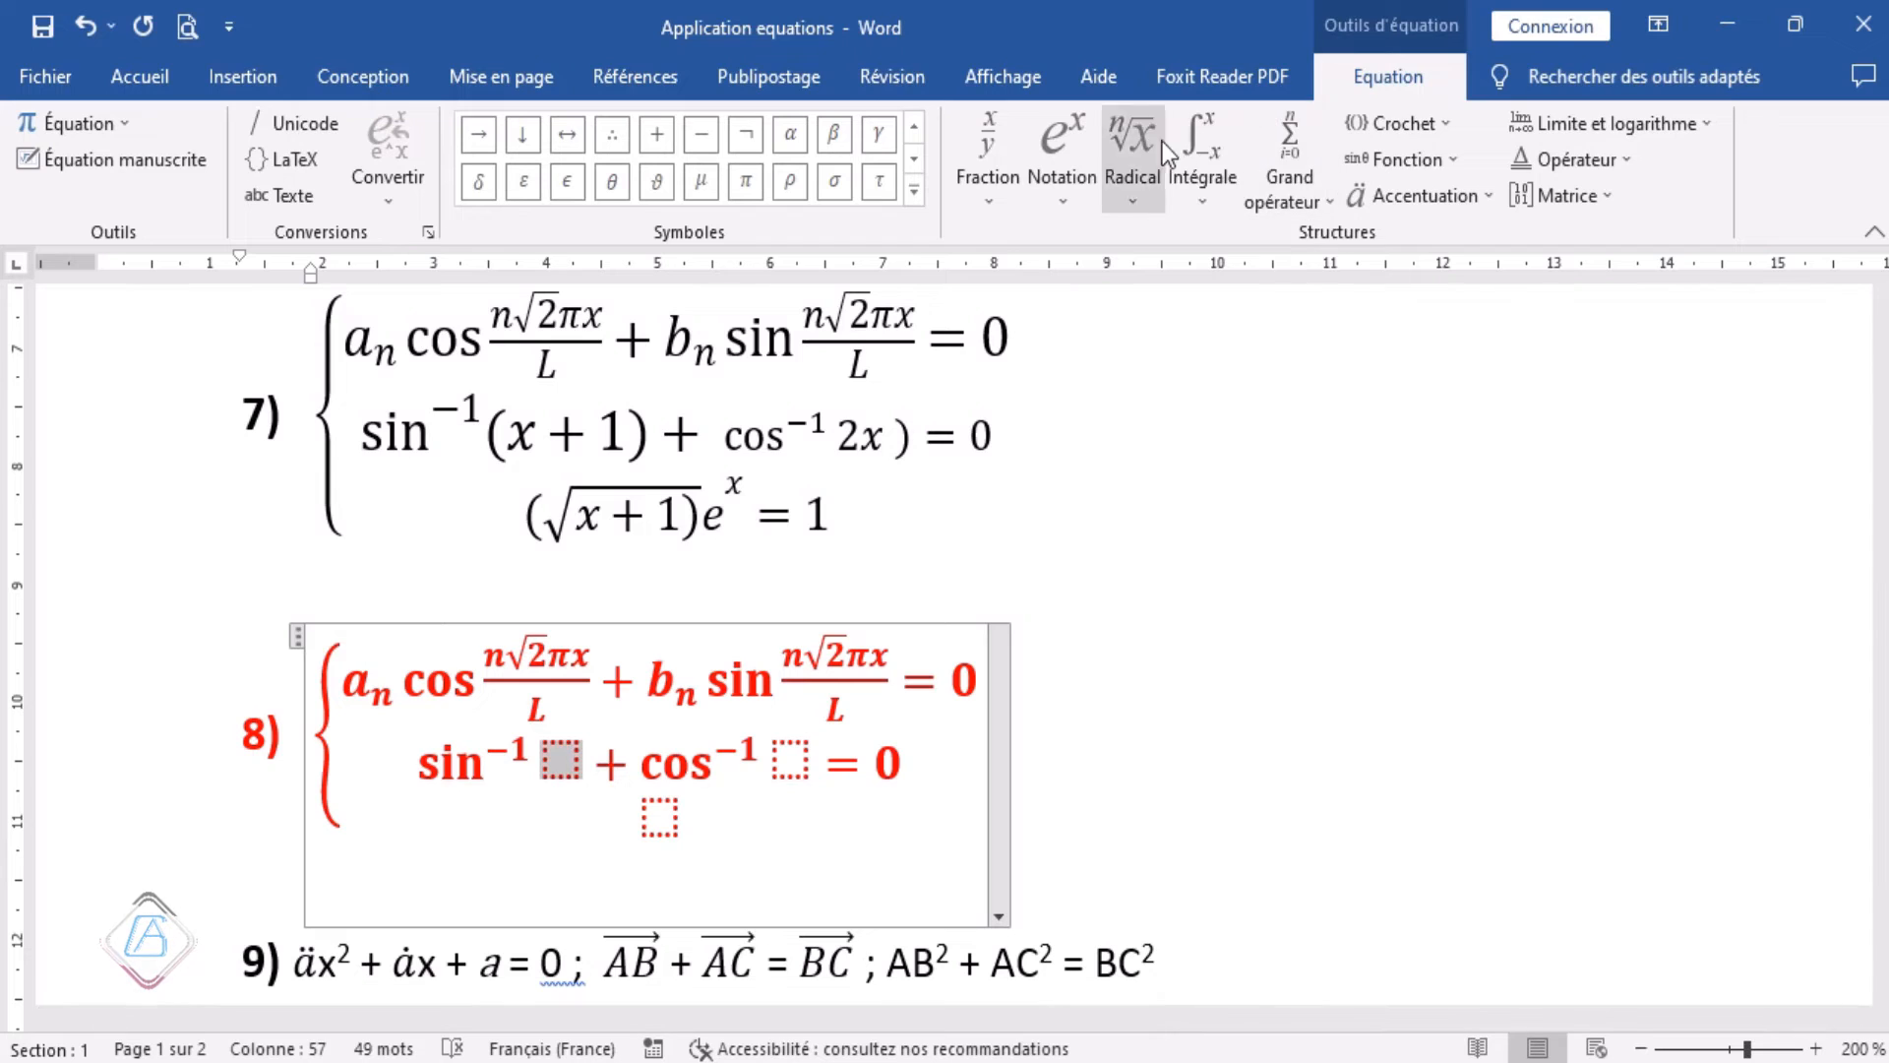
left_click(1447, 114)
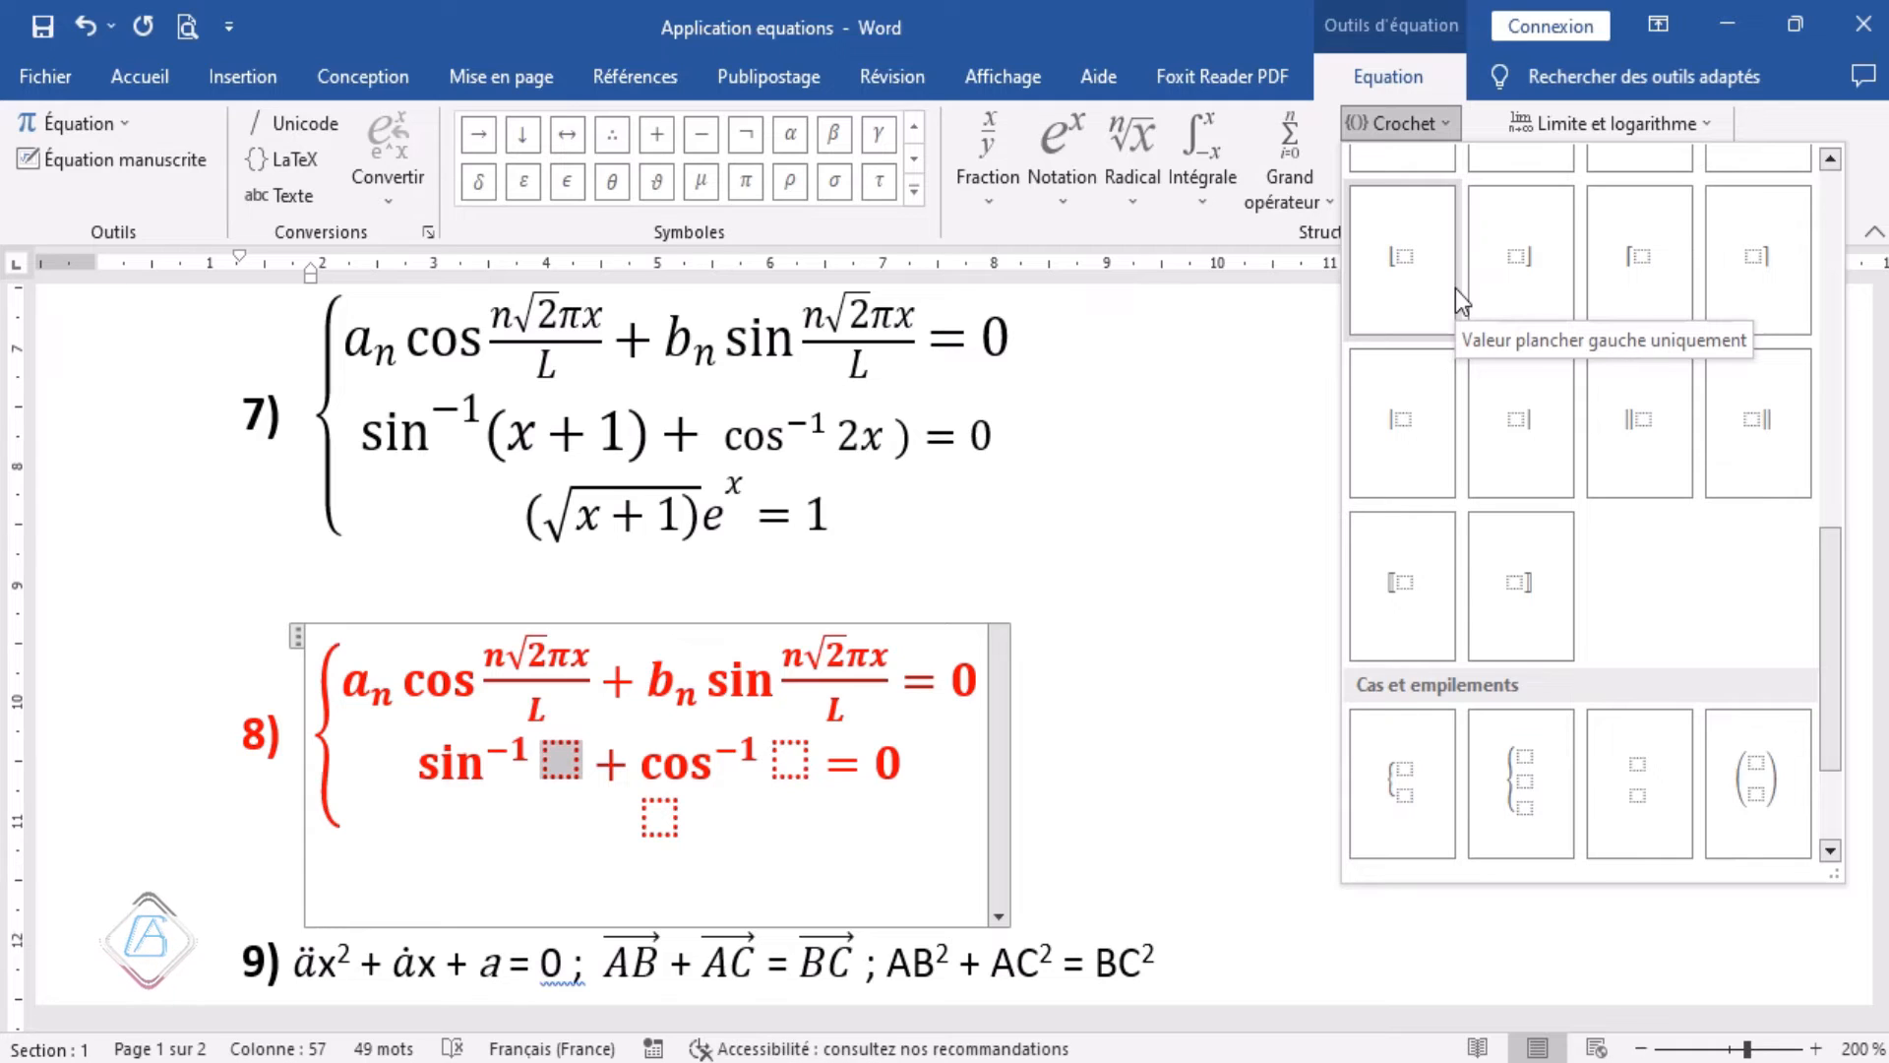
scroll(1497, 364, "up", 5)
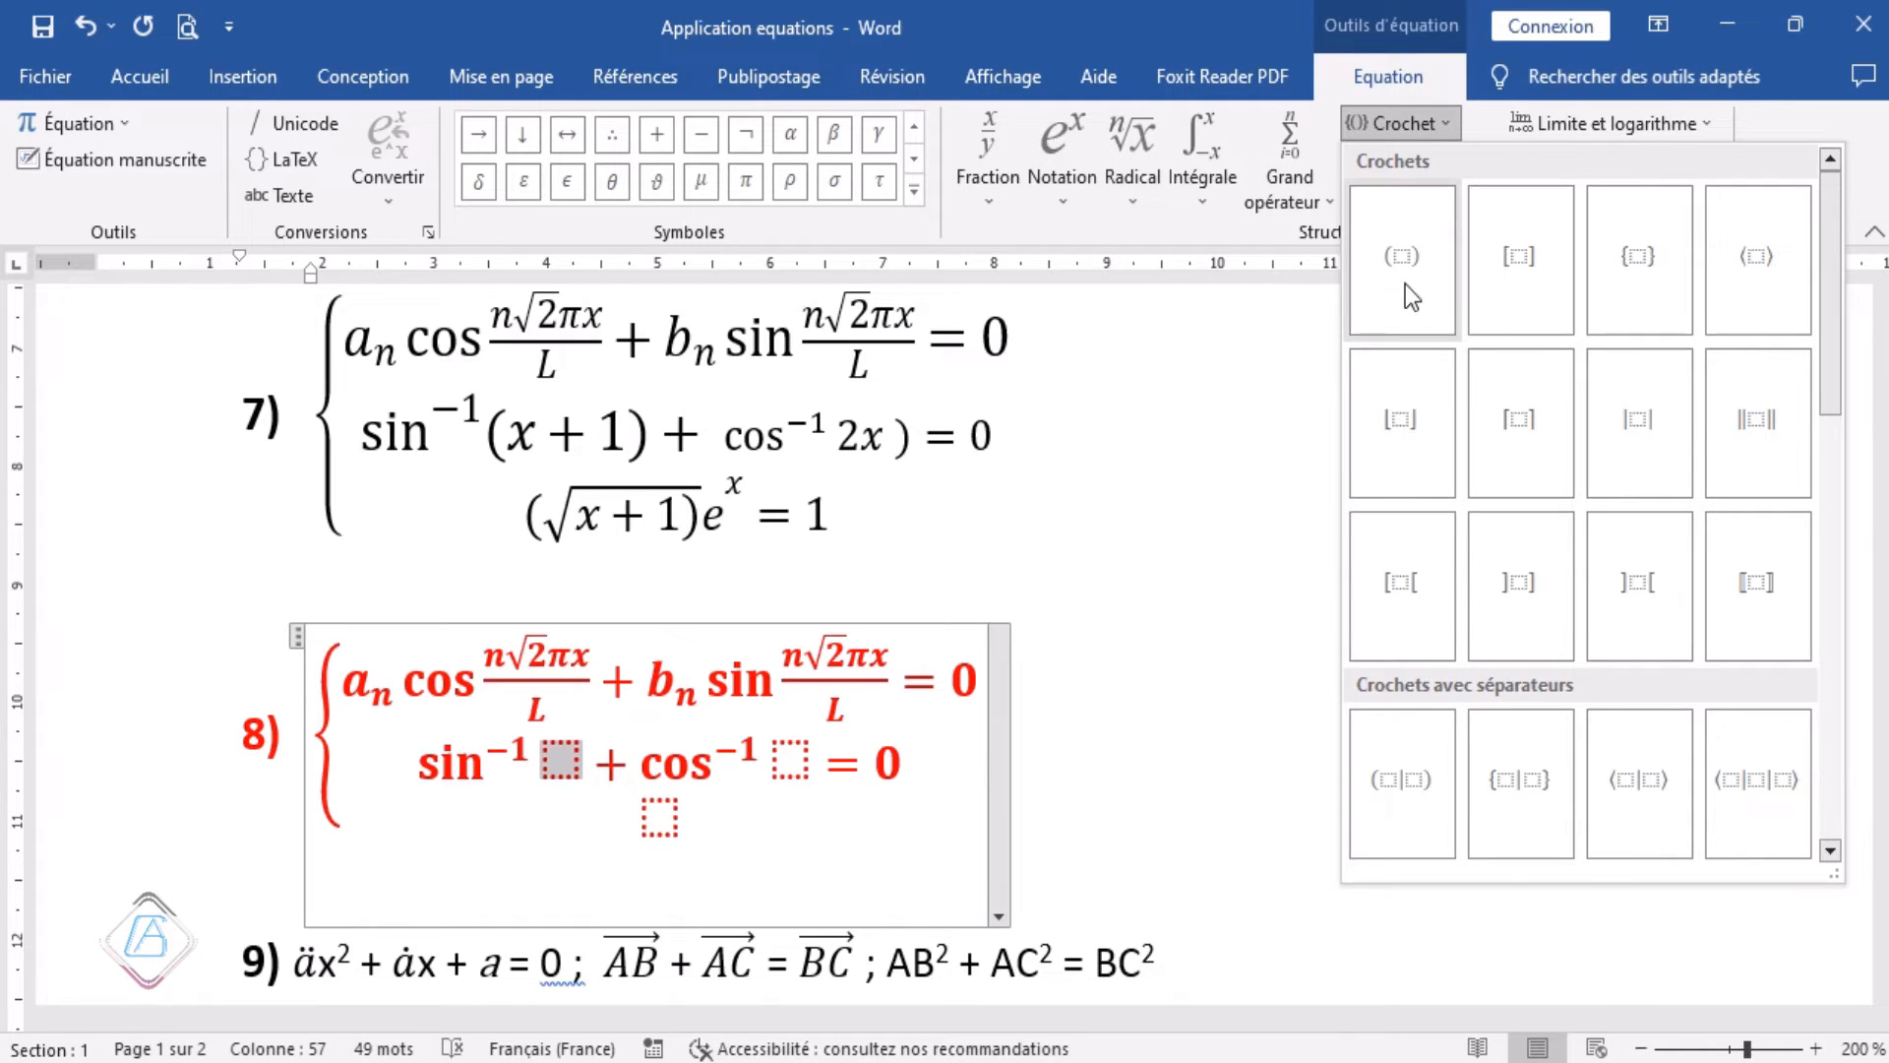
left_click(1407, 258)
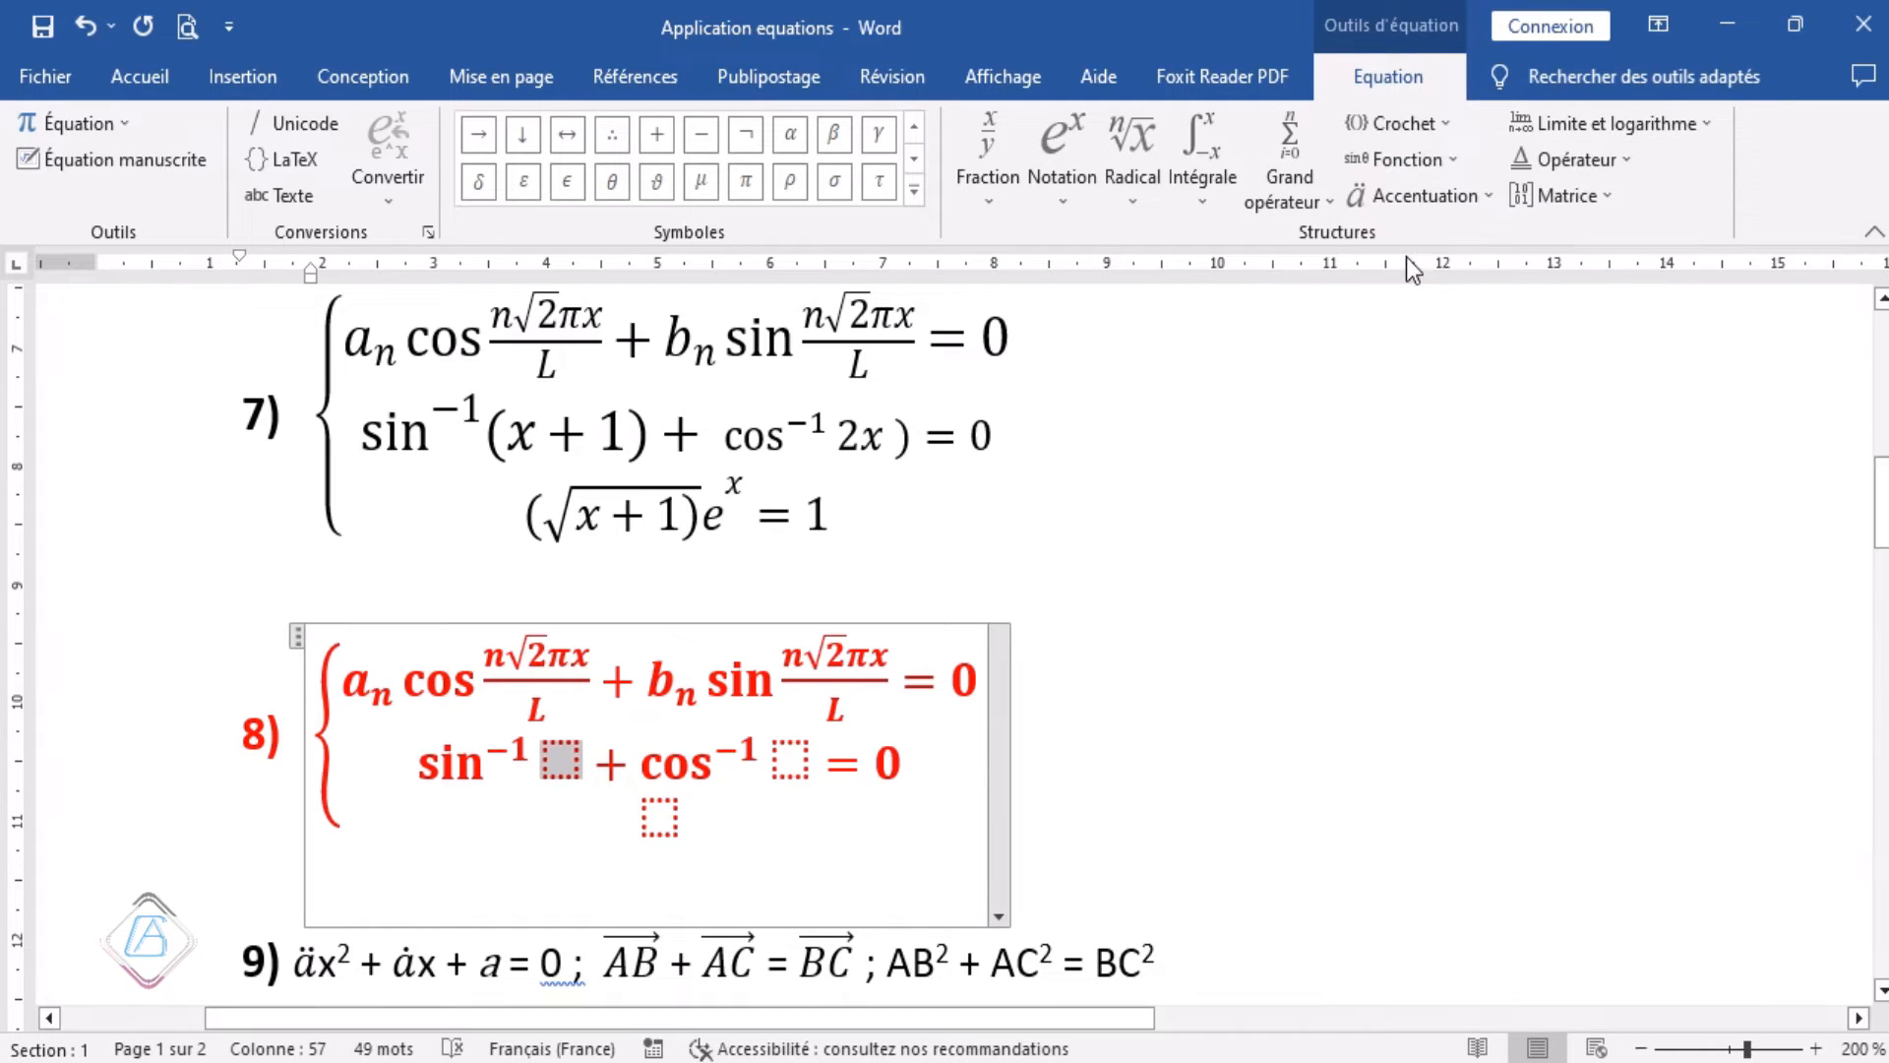
left_click(557, 761)
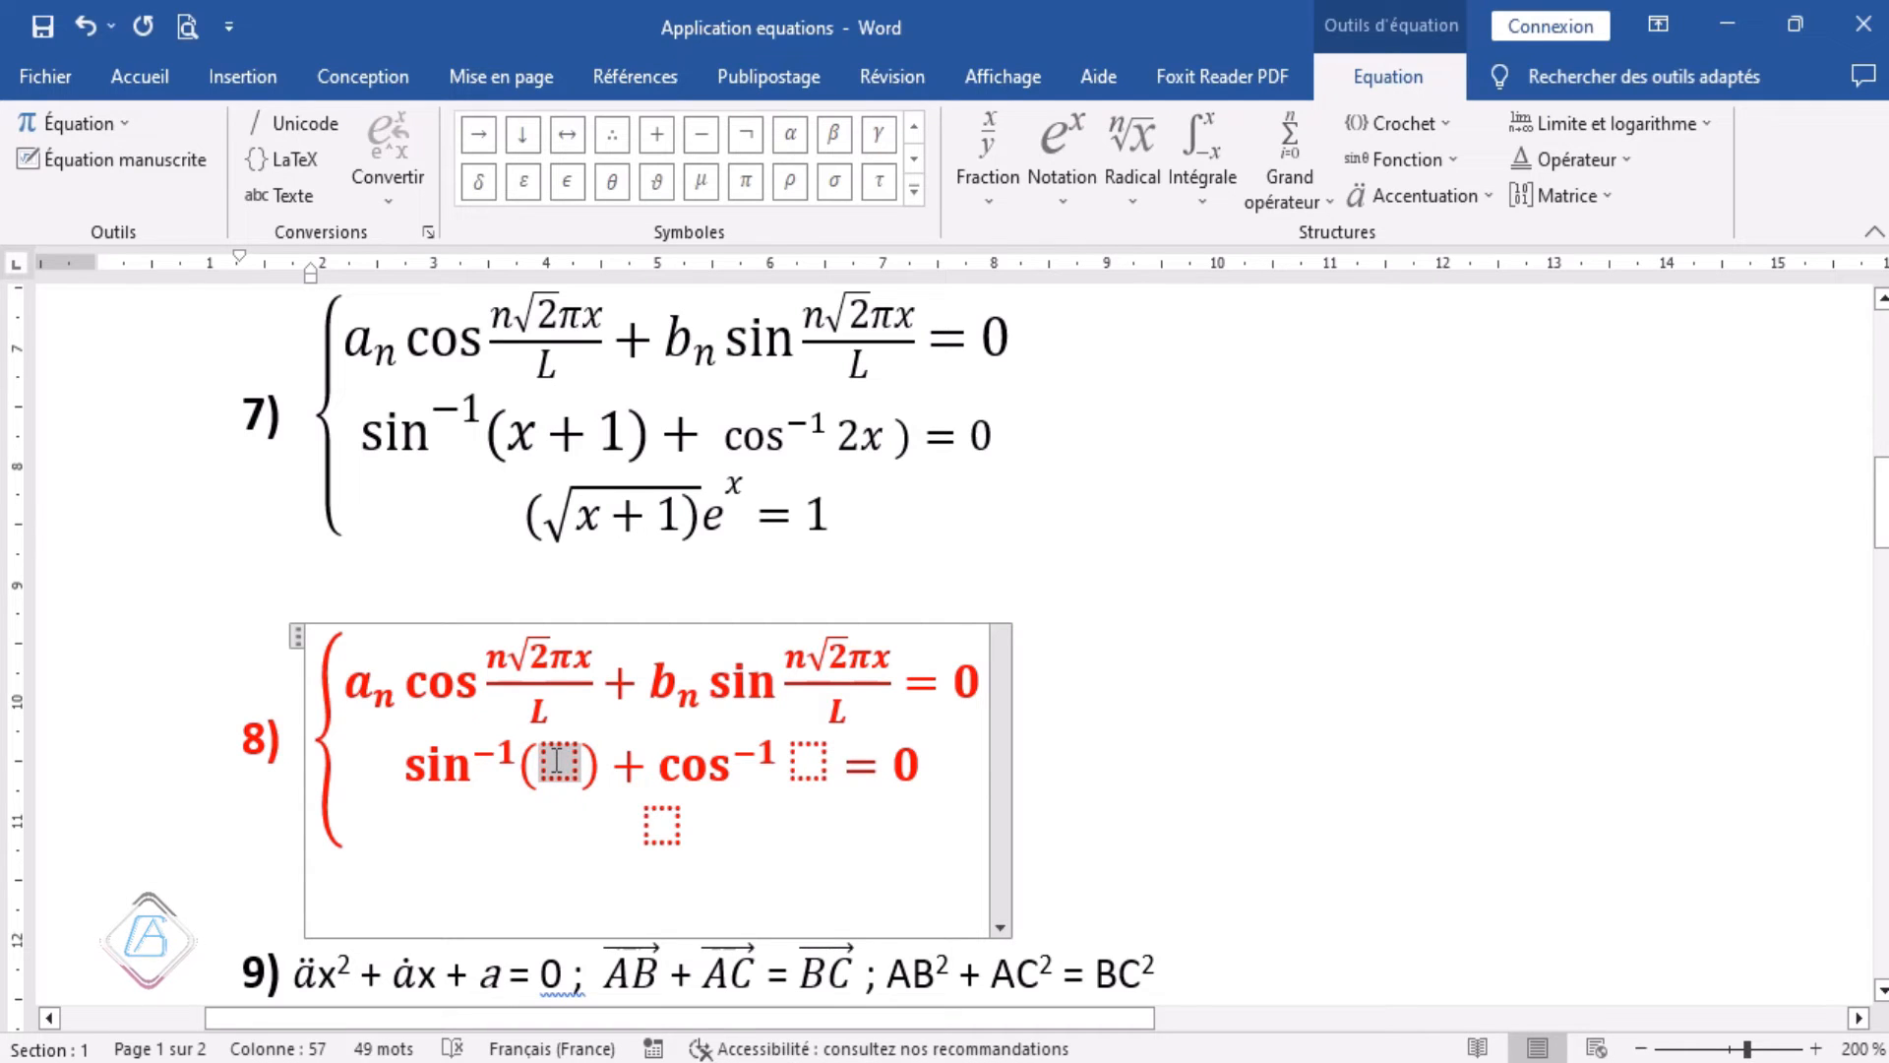
type("x + ")
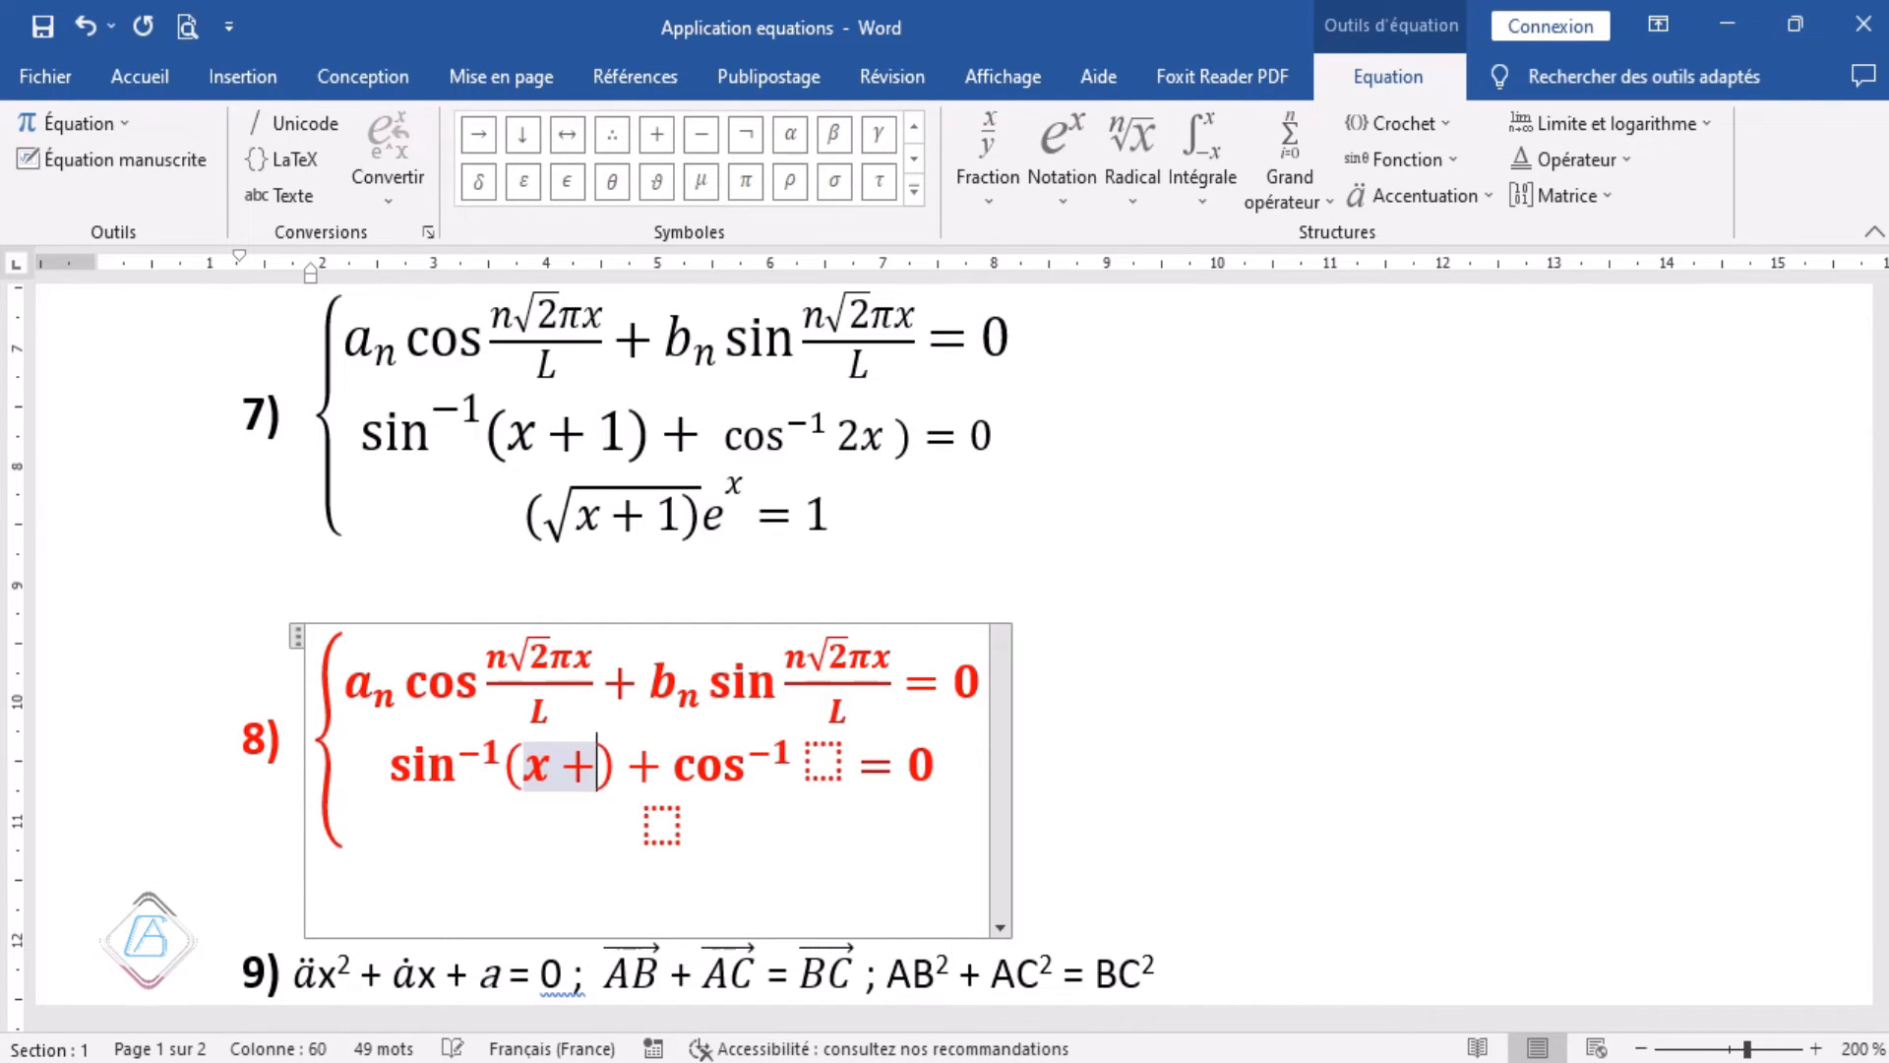
type("1")
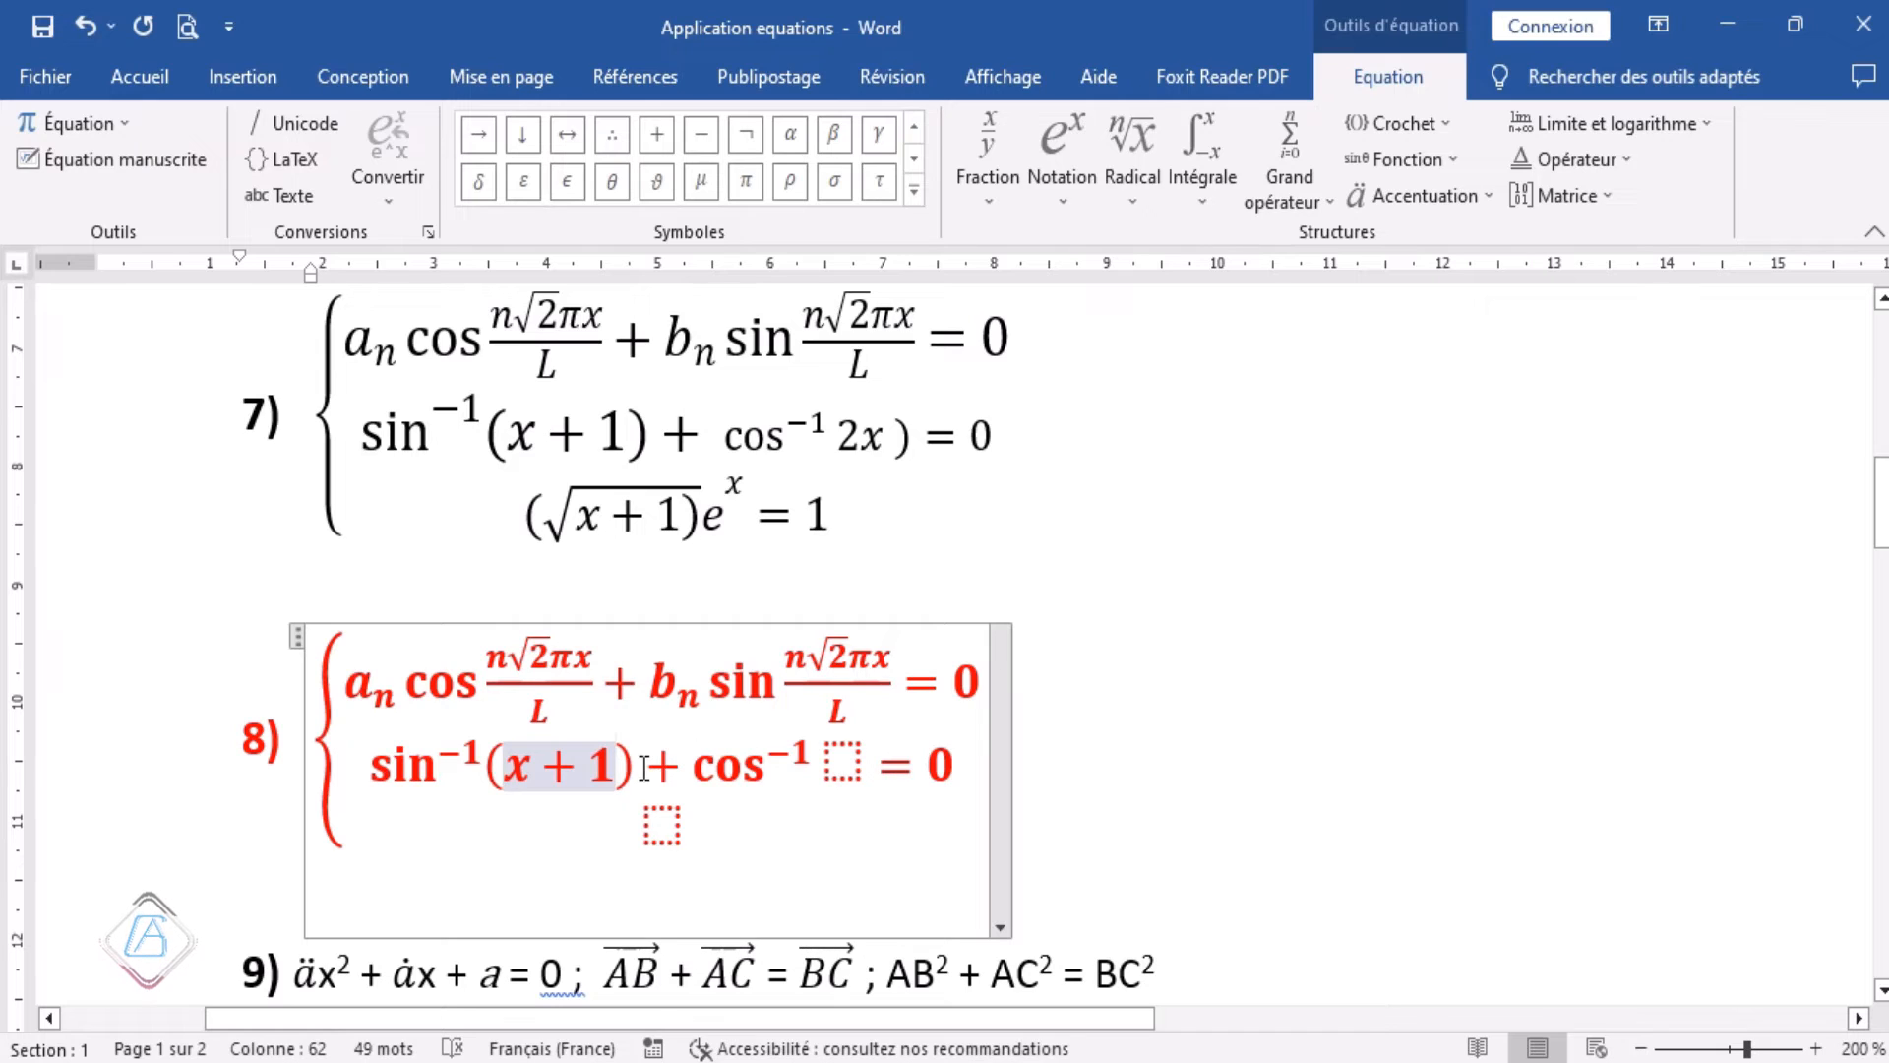
Copy the (x + 1) argument of the inverse sine into the inverse cosine's empty argument, and select the third row's placeholder.
left_click_drag(554, 769, 499, 771)
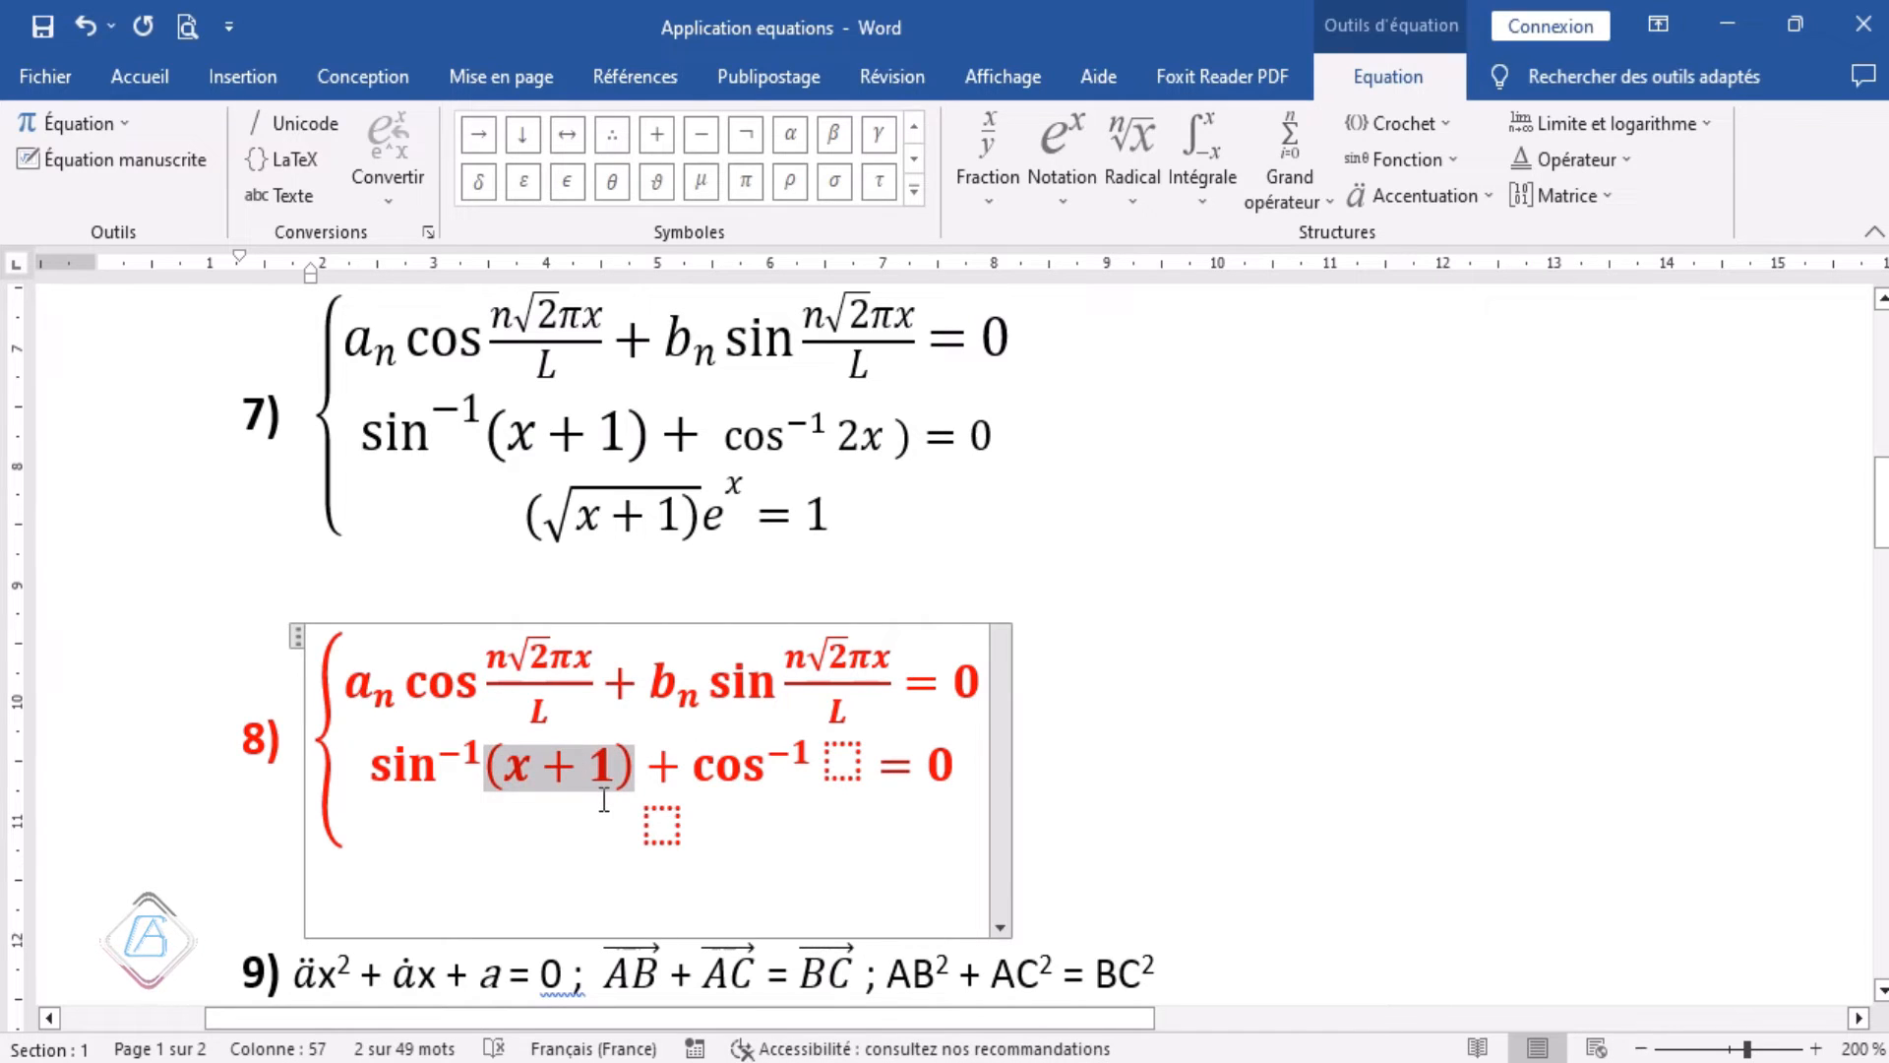
left_click(848, 761)
type("(x + 1)")
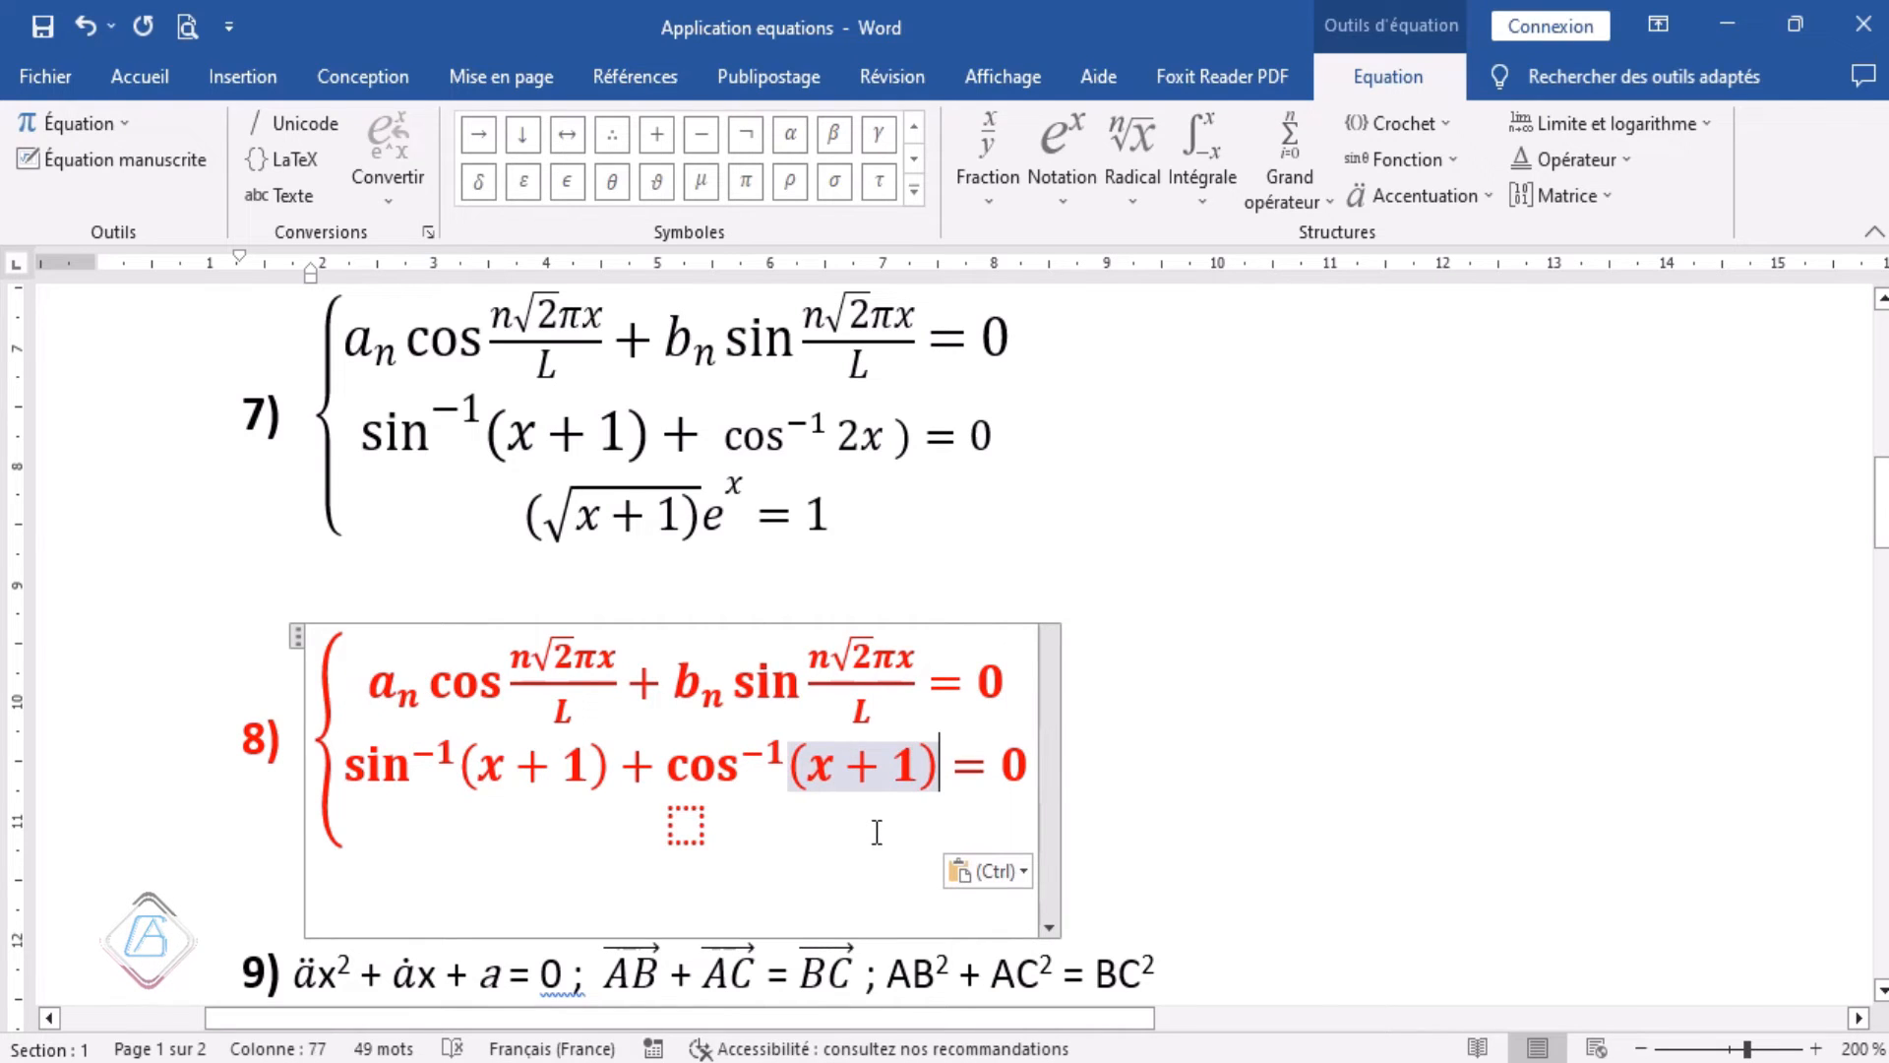
left_click(816, 845)
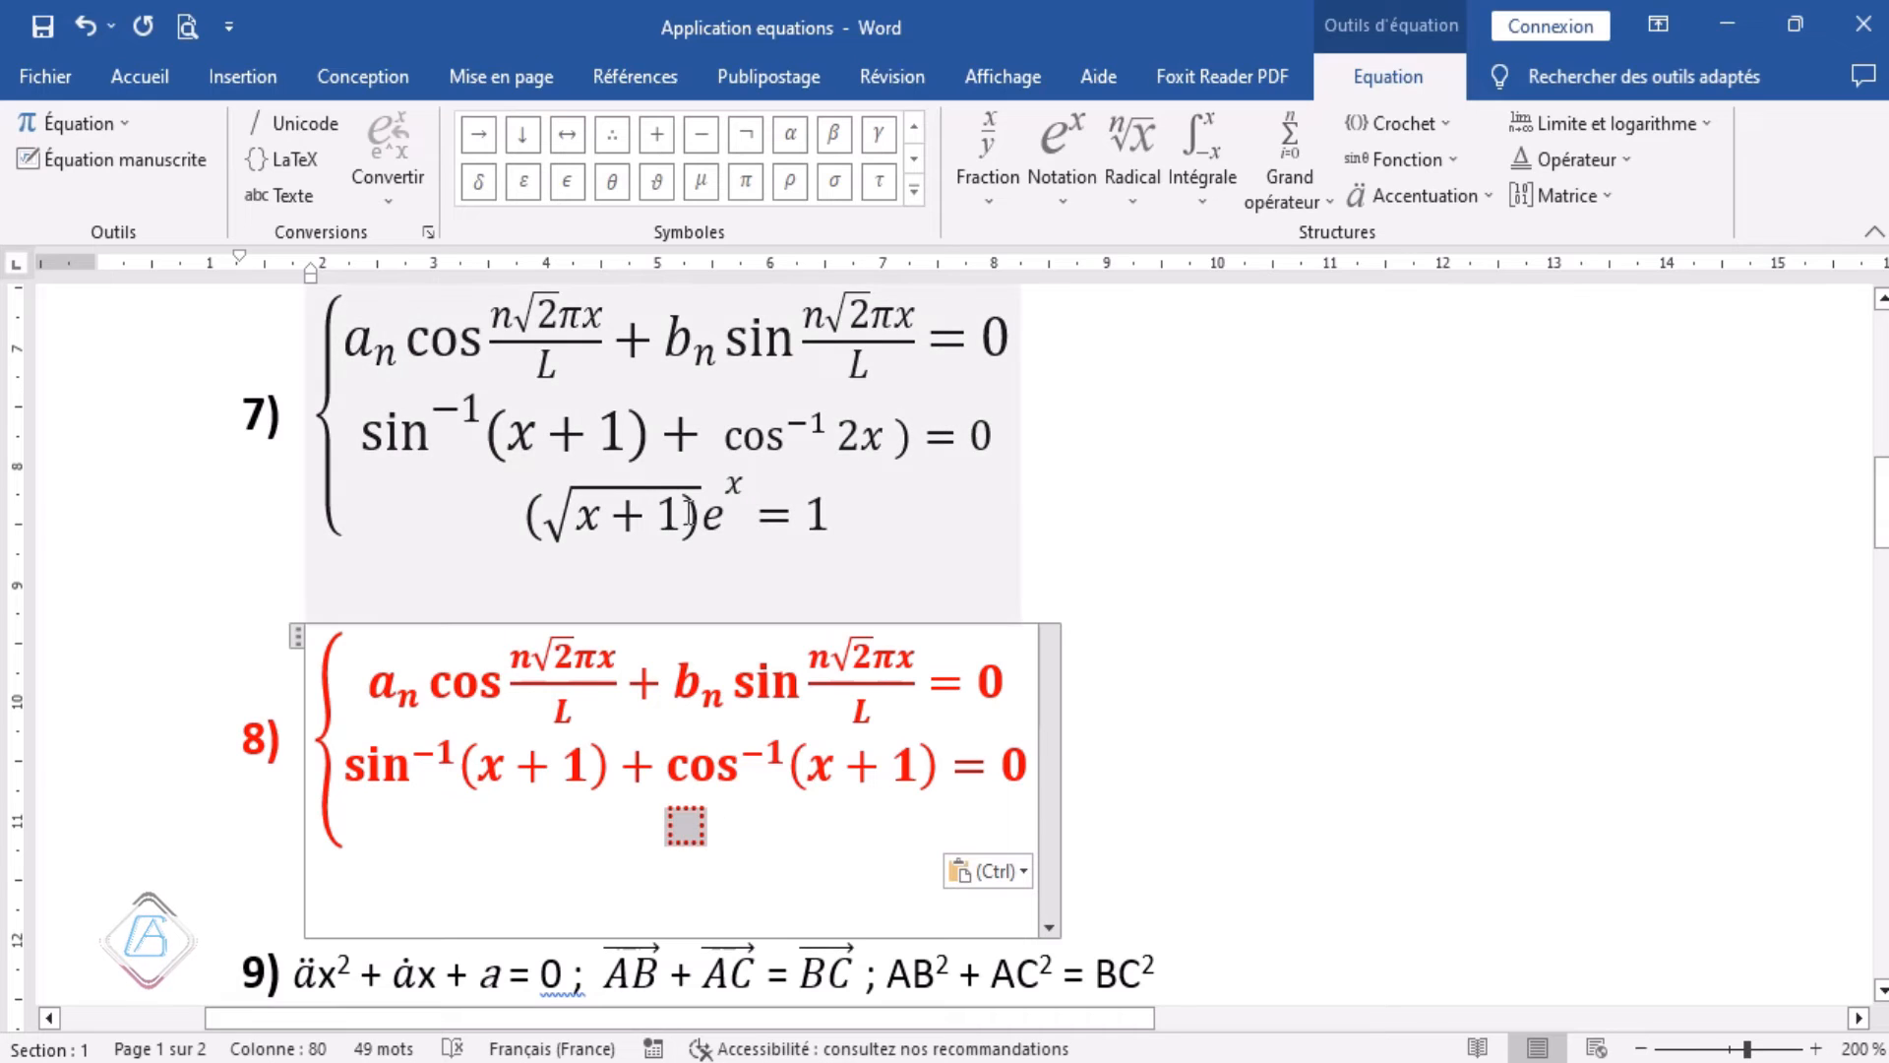
Build item 8's third row from empty parentheses, an empty superscript structure and = 1.
left_click(1449, 124)
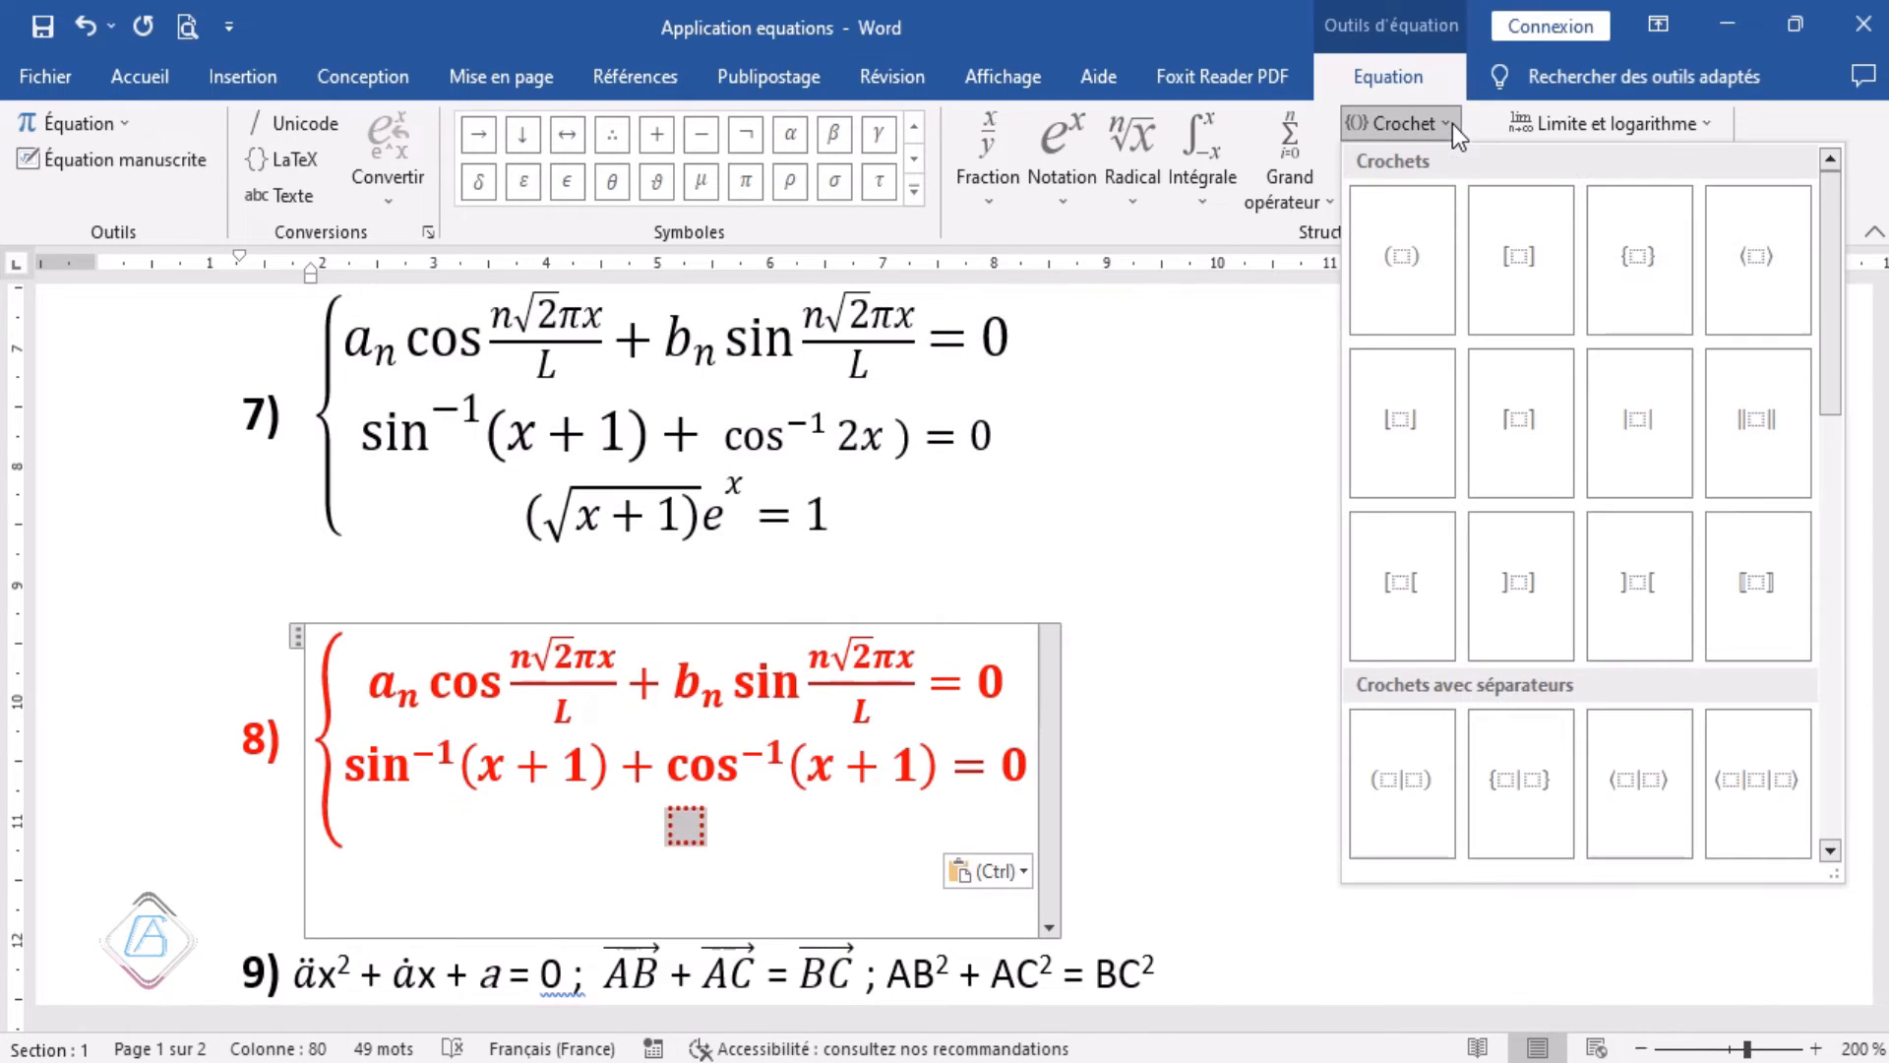
left_click(1413, 248)
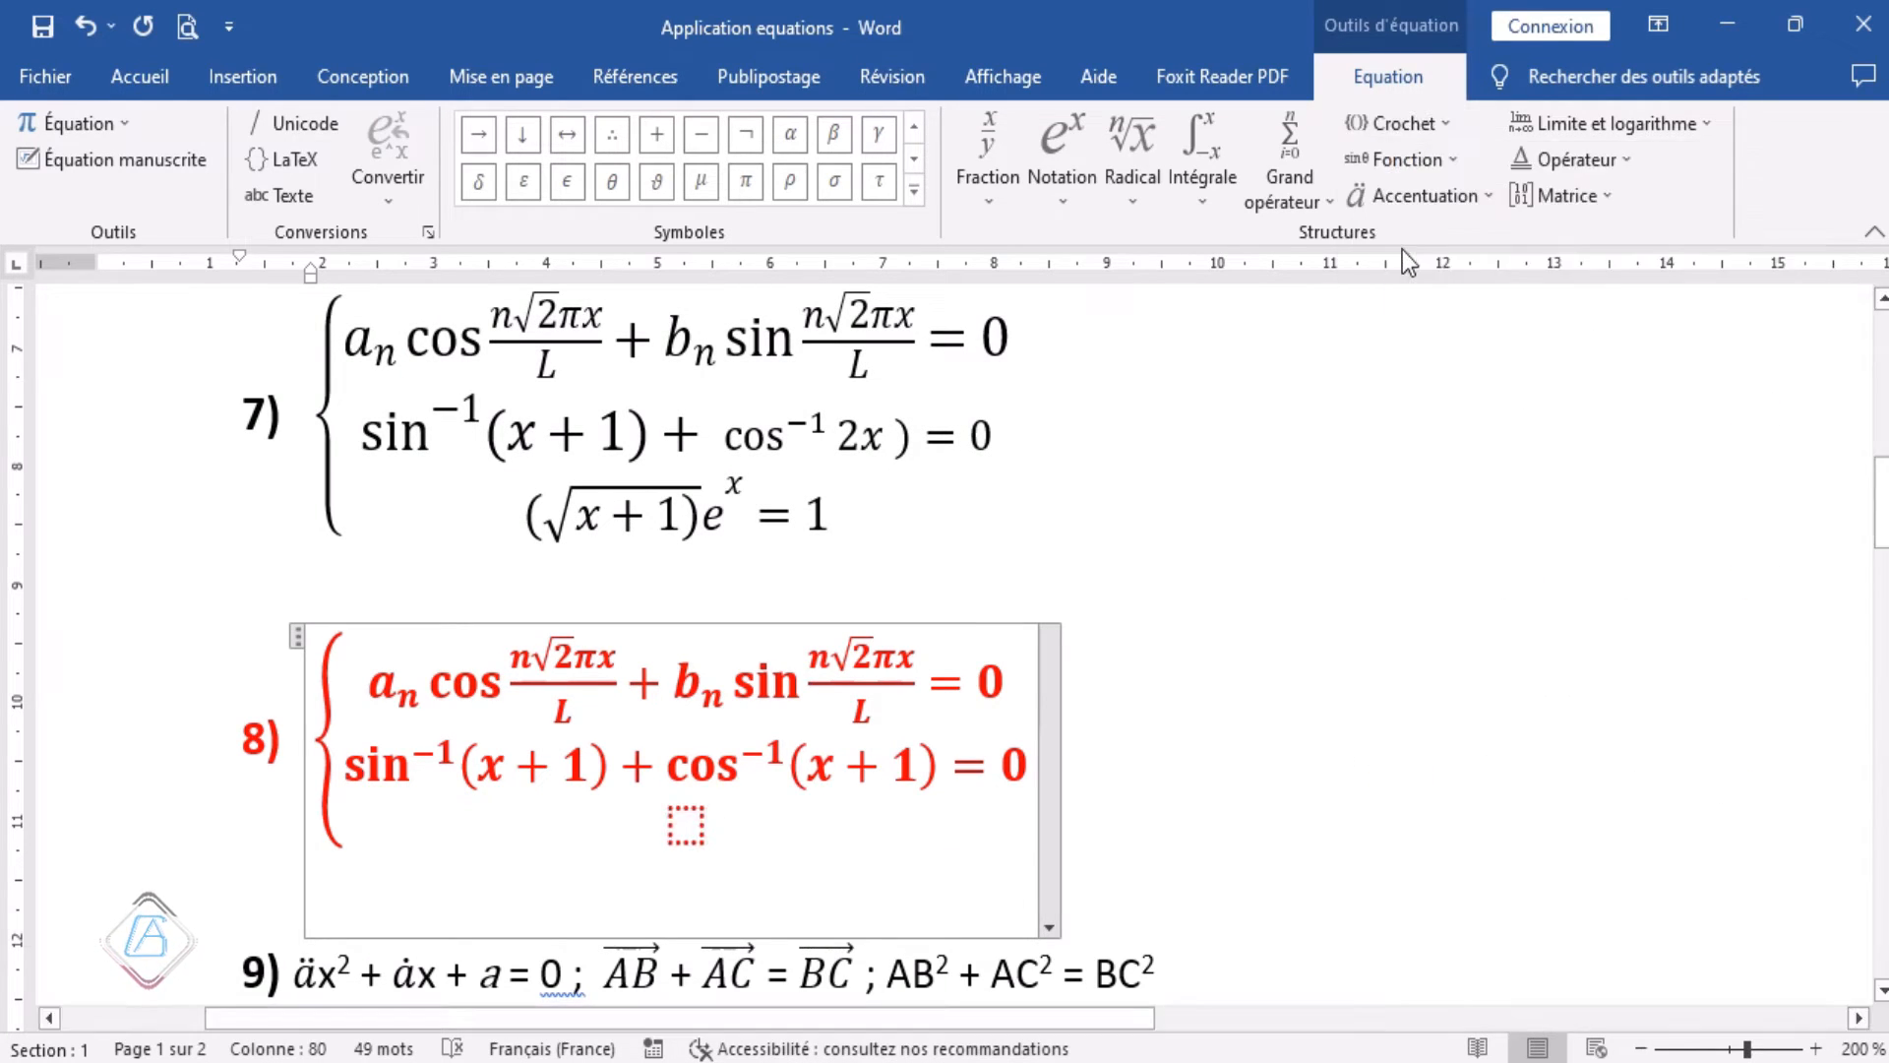
left_click(732, 831)
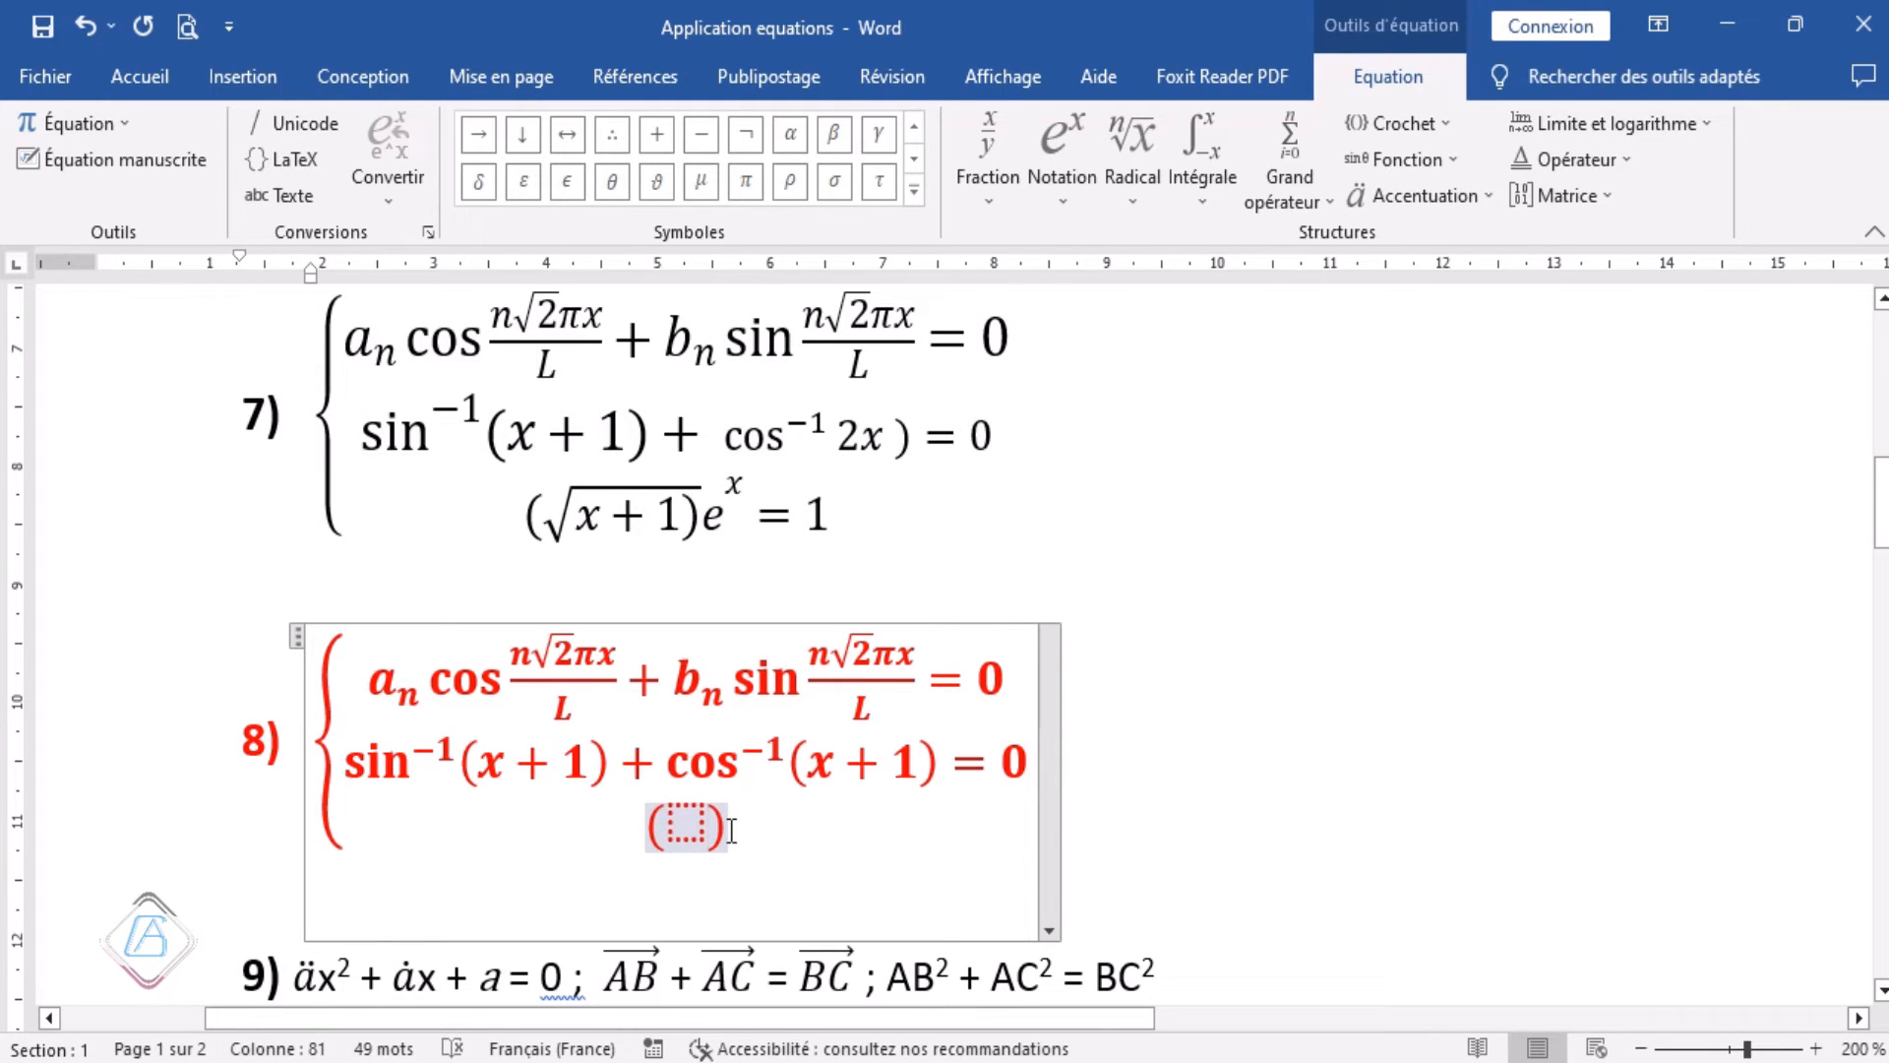
key("Right")
key("Left")
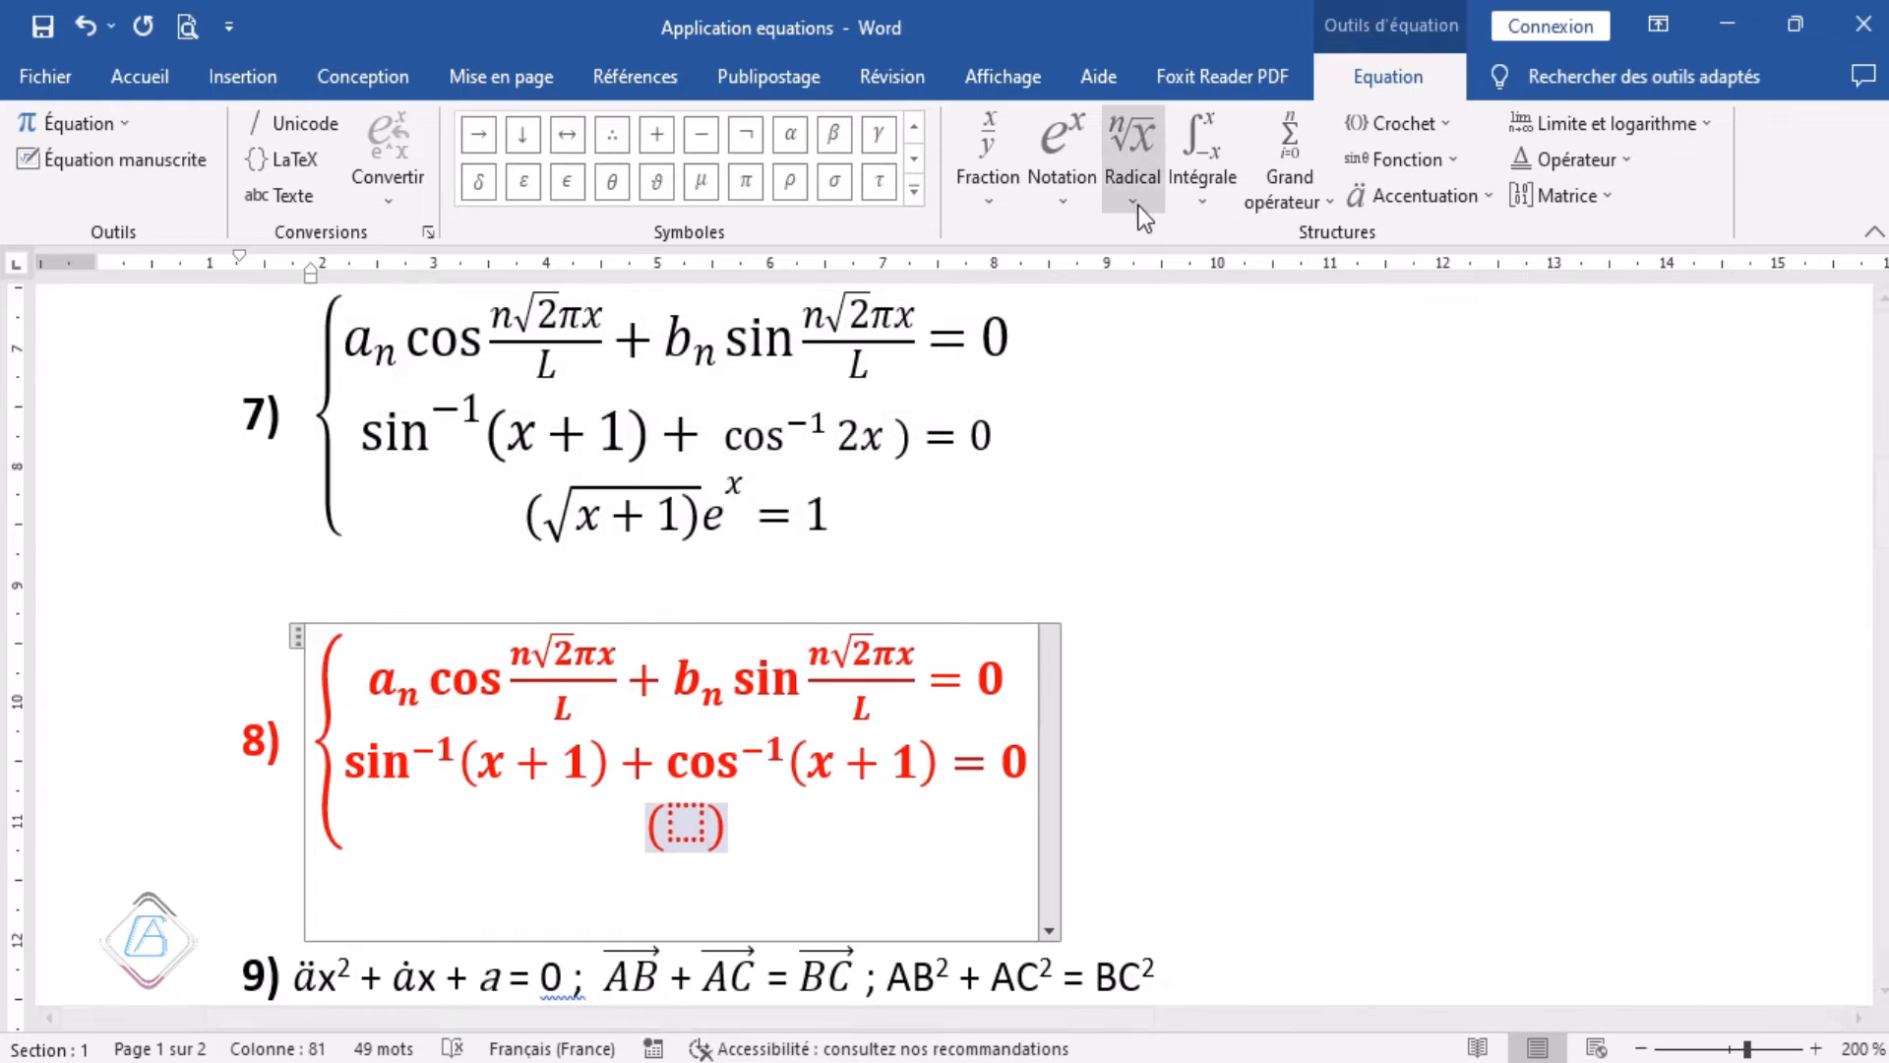
left_click(1061, 193)
left_click(1094, 315)
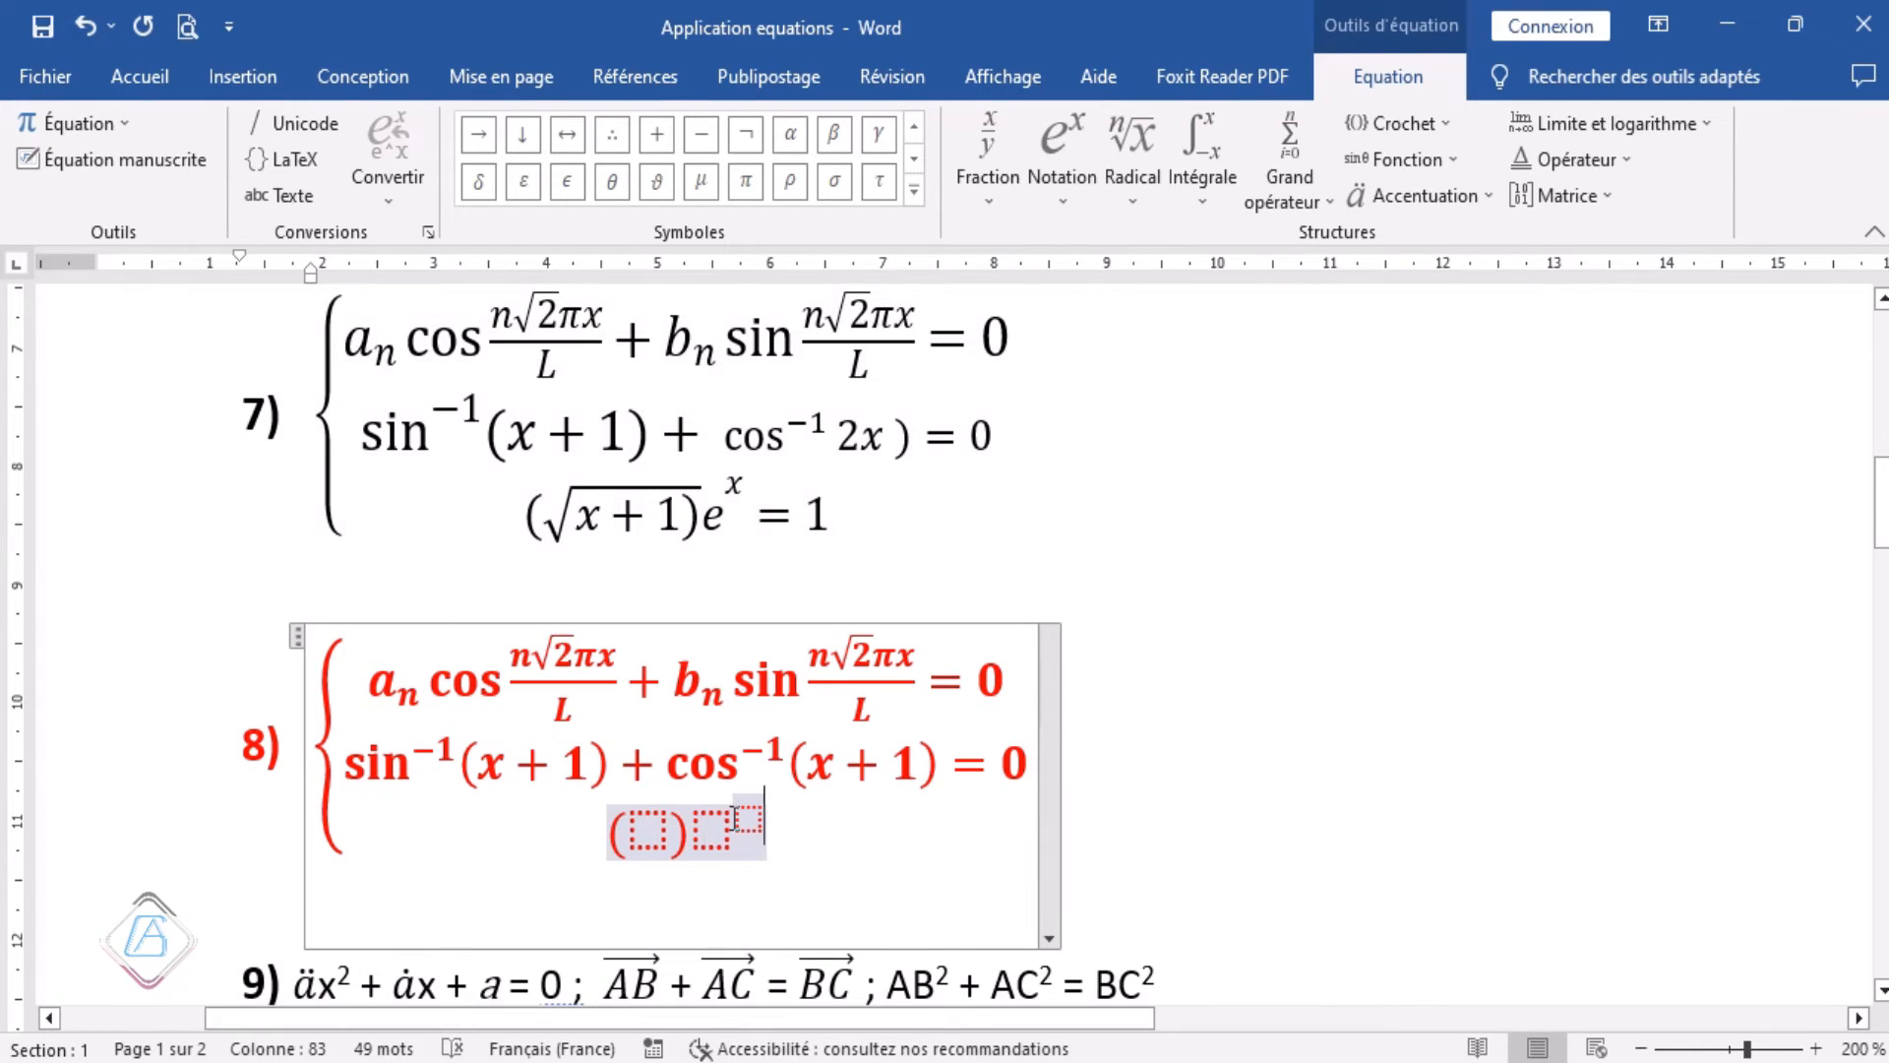
type("= ")
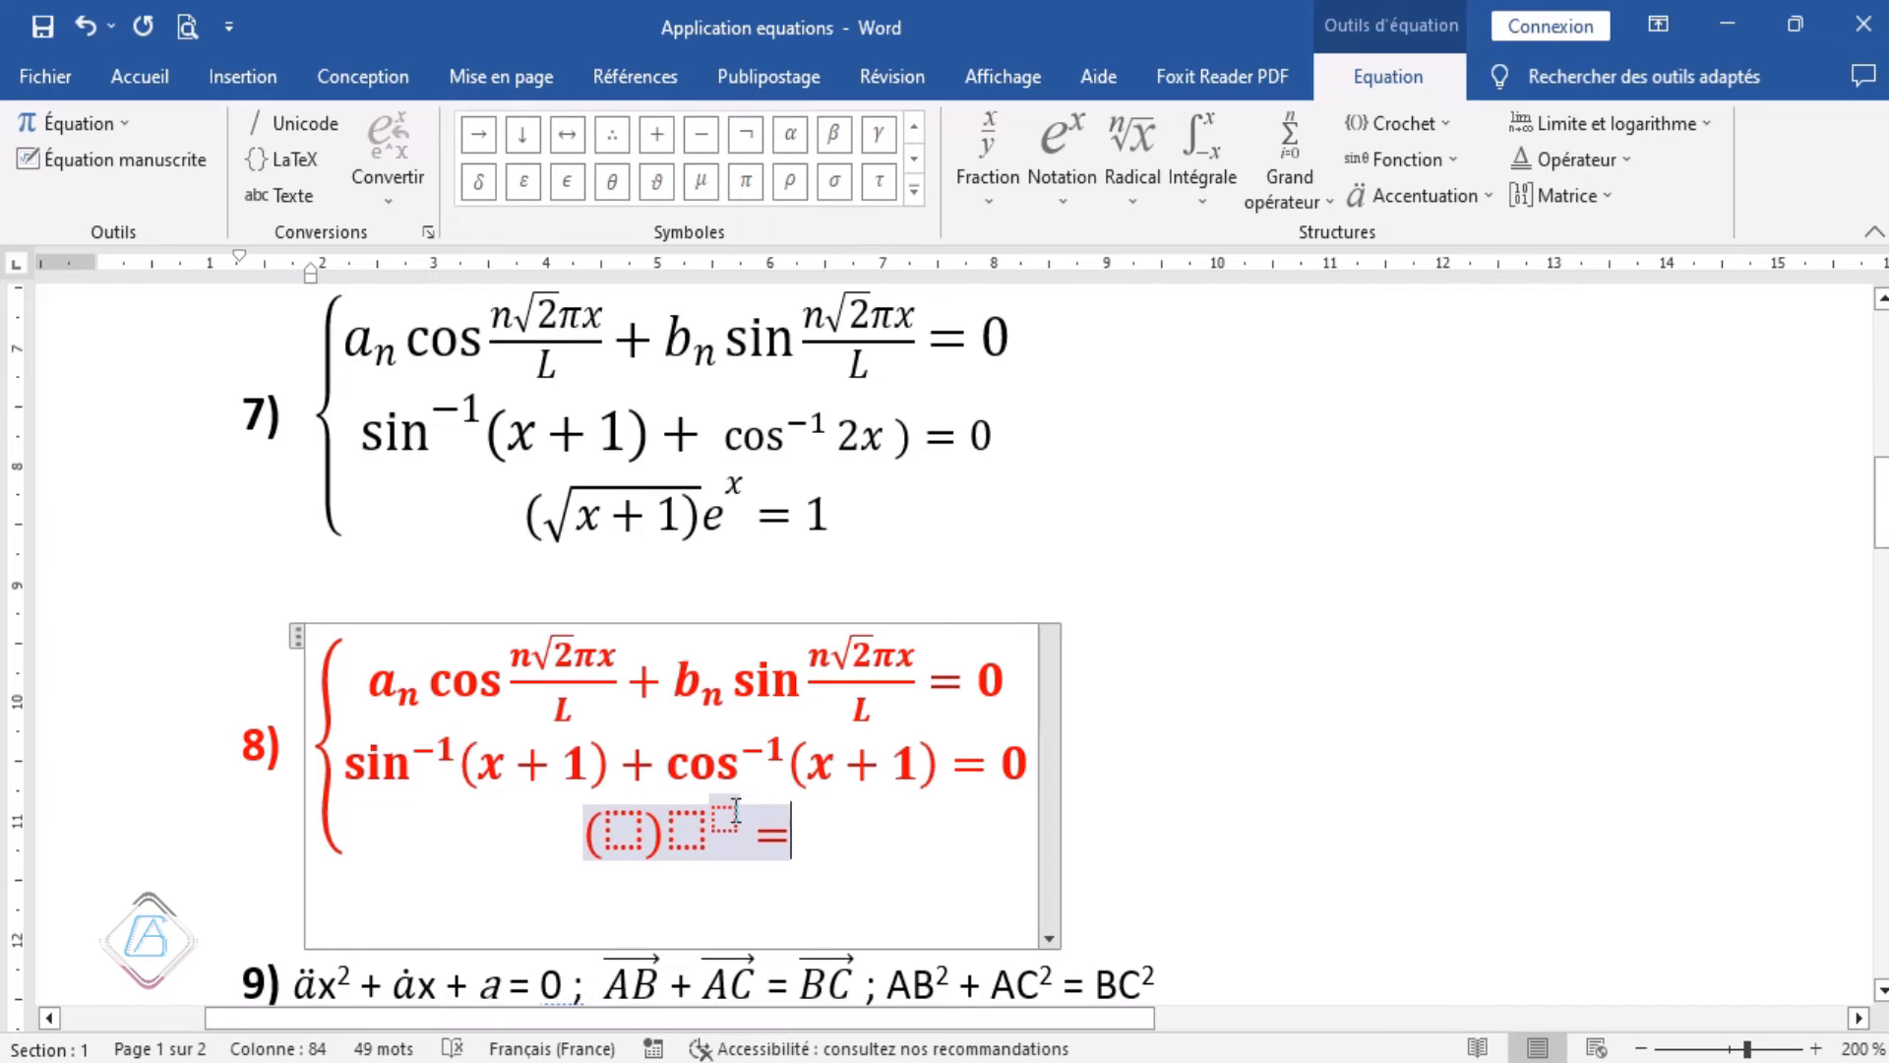
type("1")
Insert a square root inside the third row's parentheses and fill it with x + 1.
left_click(616, 825)
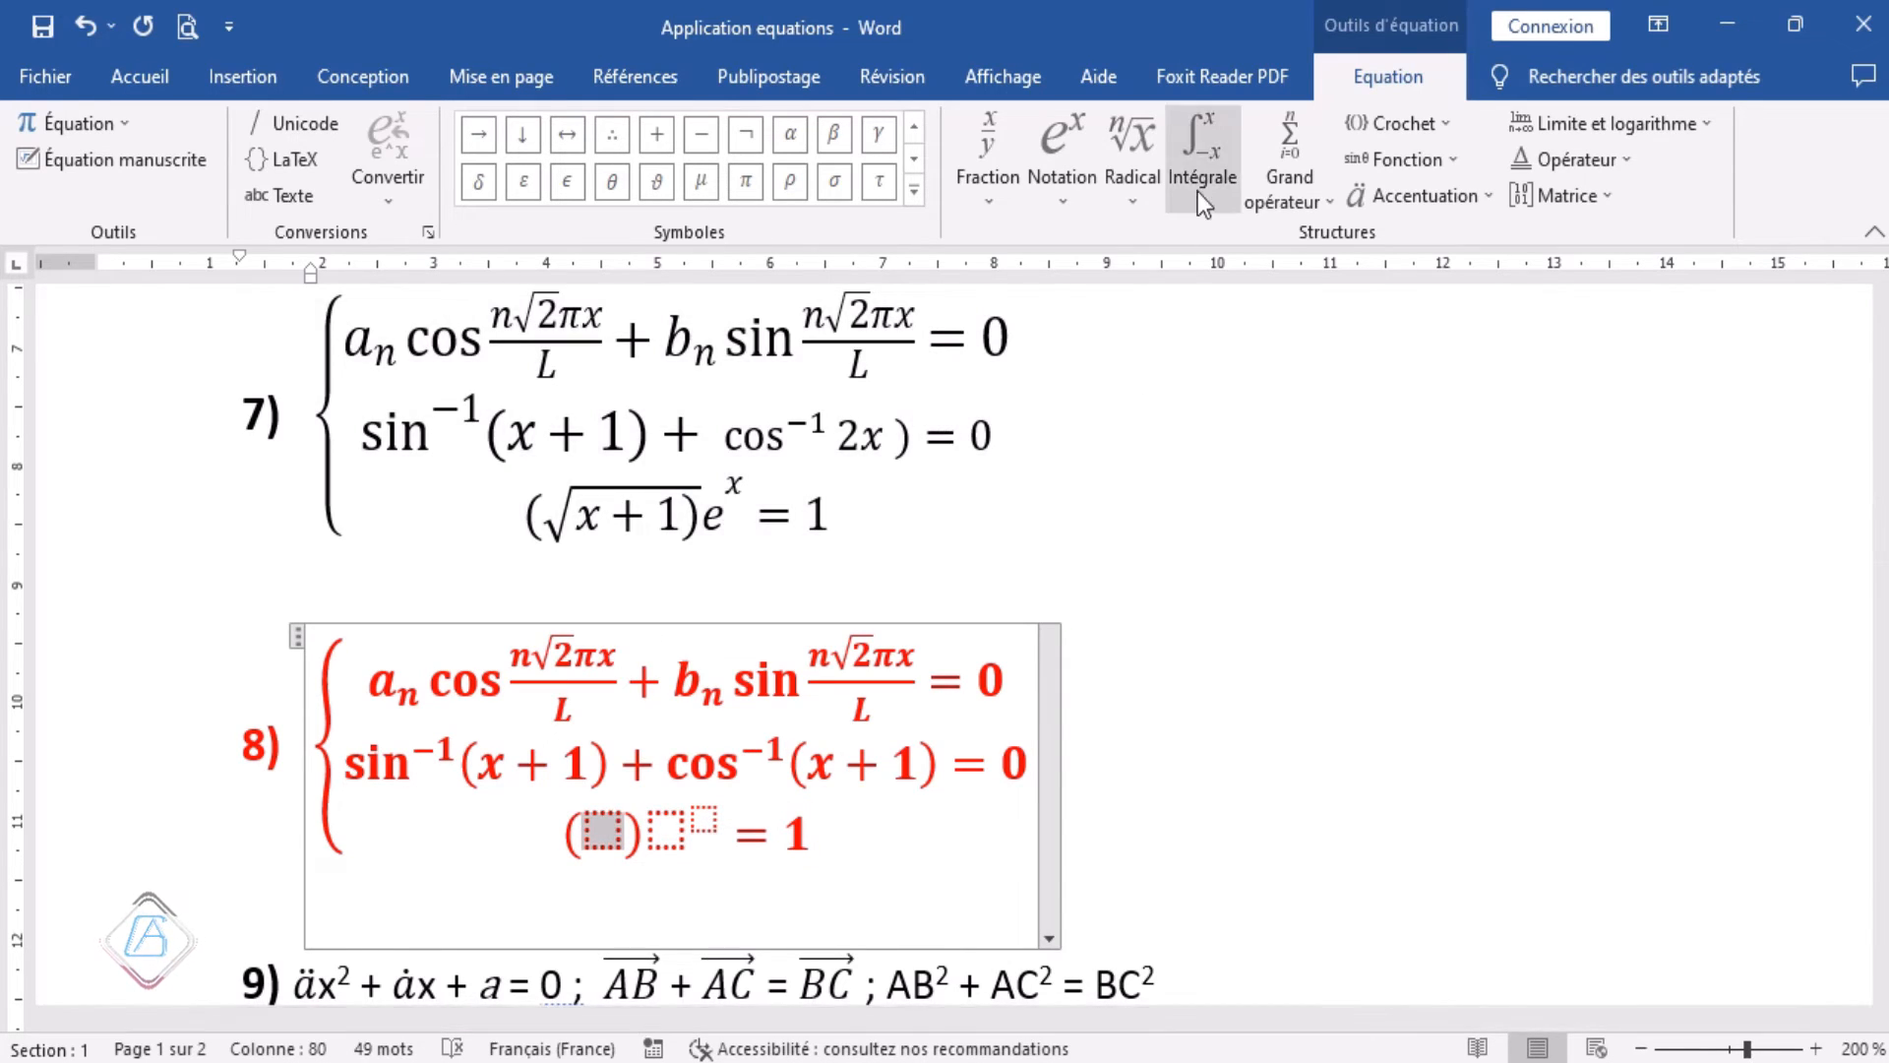
left_click(1135, 202)
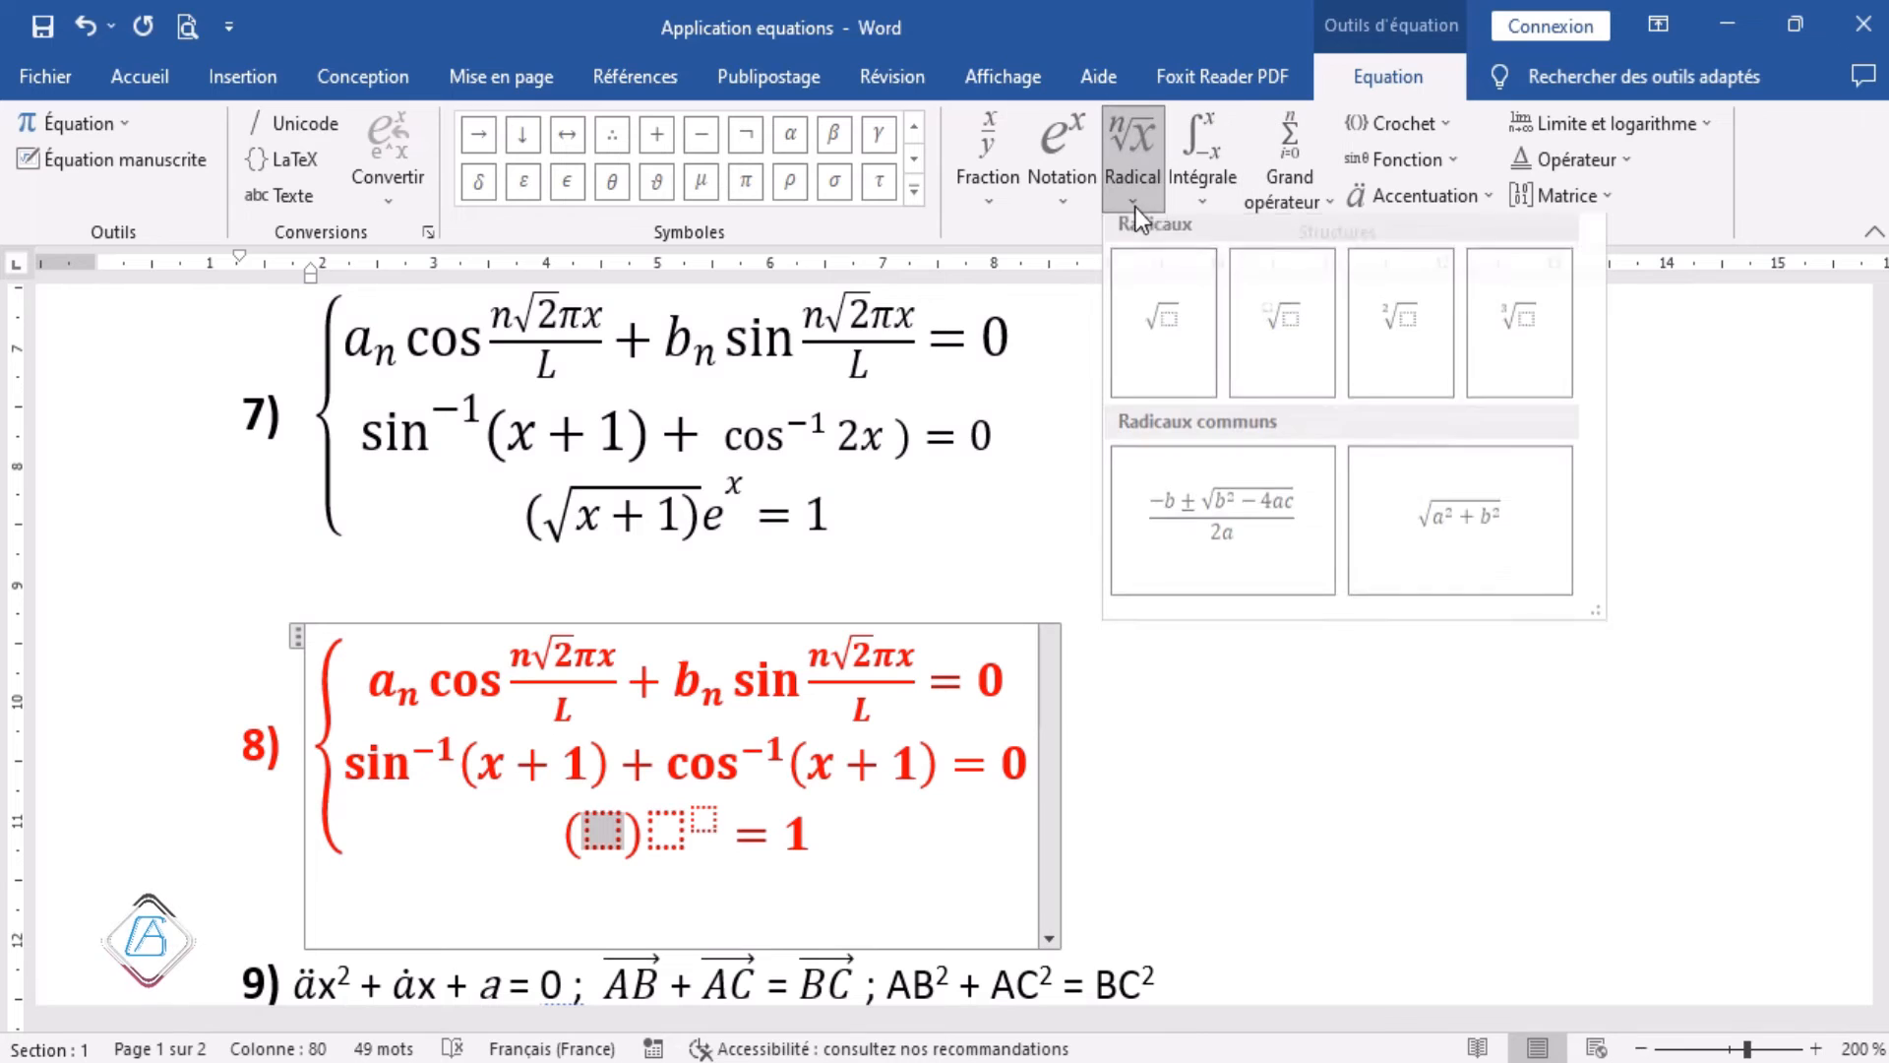
left_click(1160, 325)
left_click(610, 841)
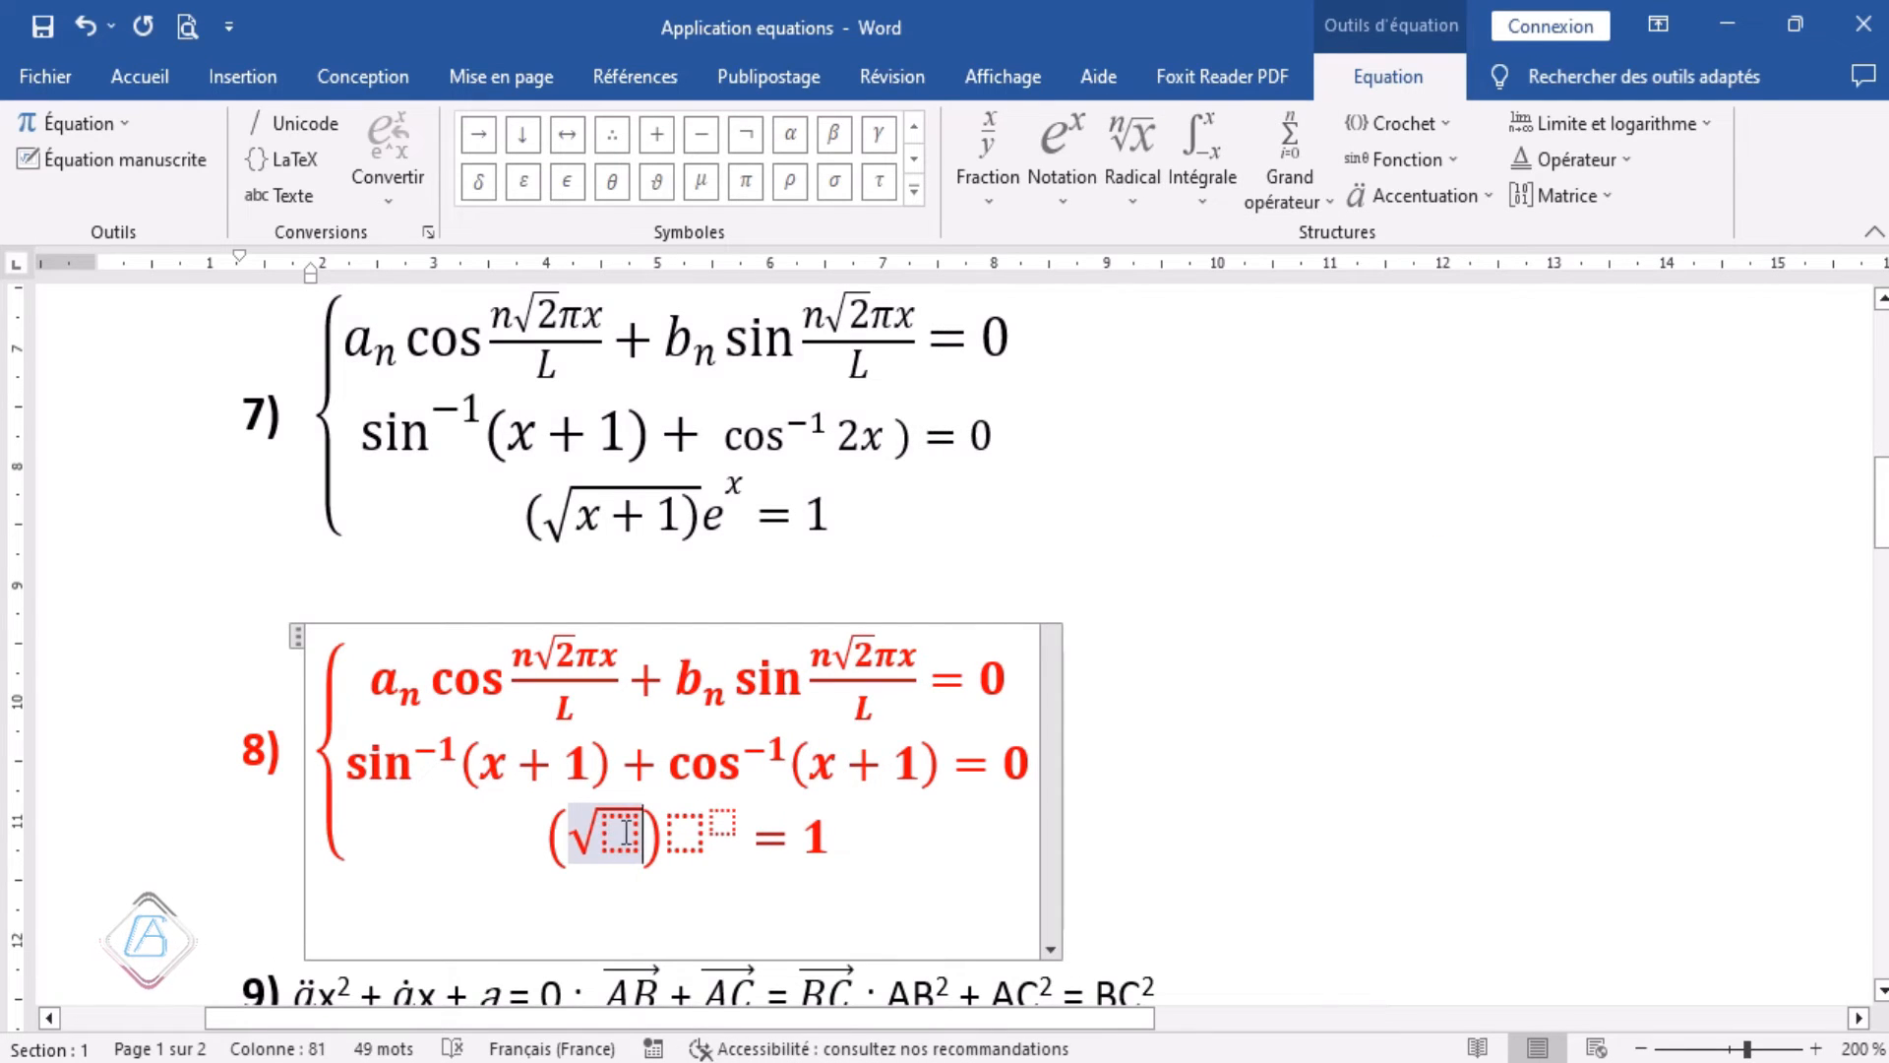
left_click(626, 832)
type("x ")
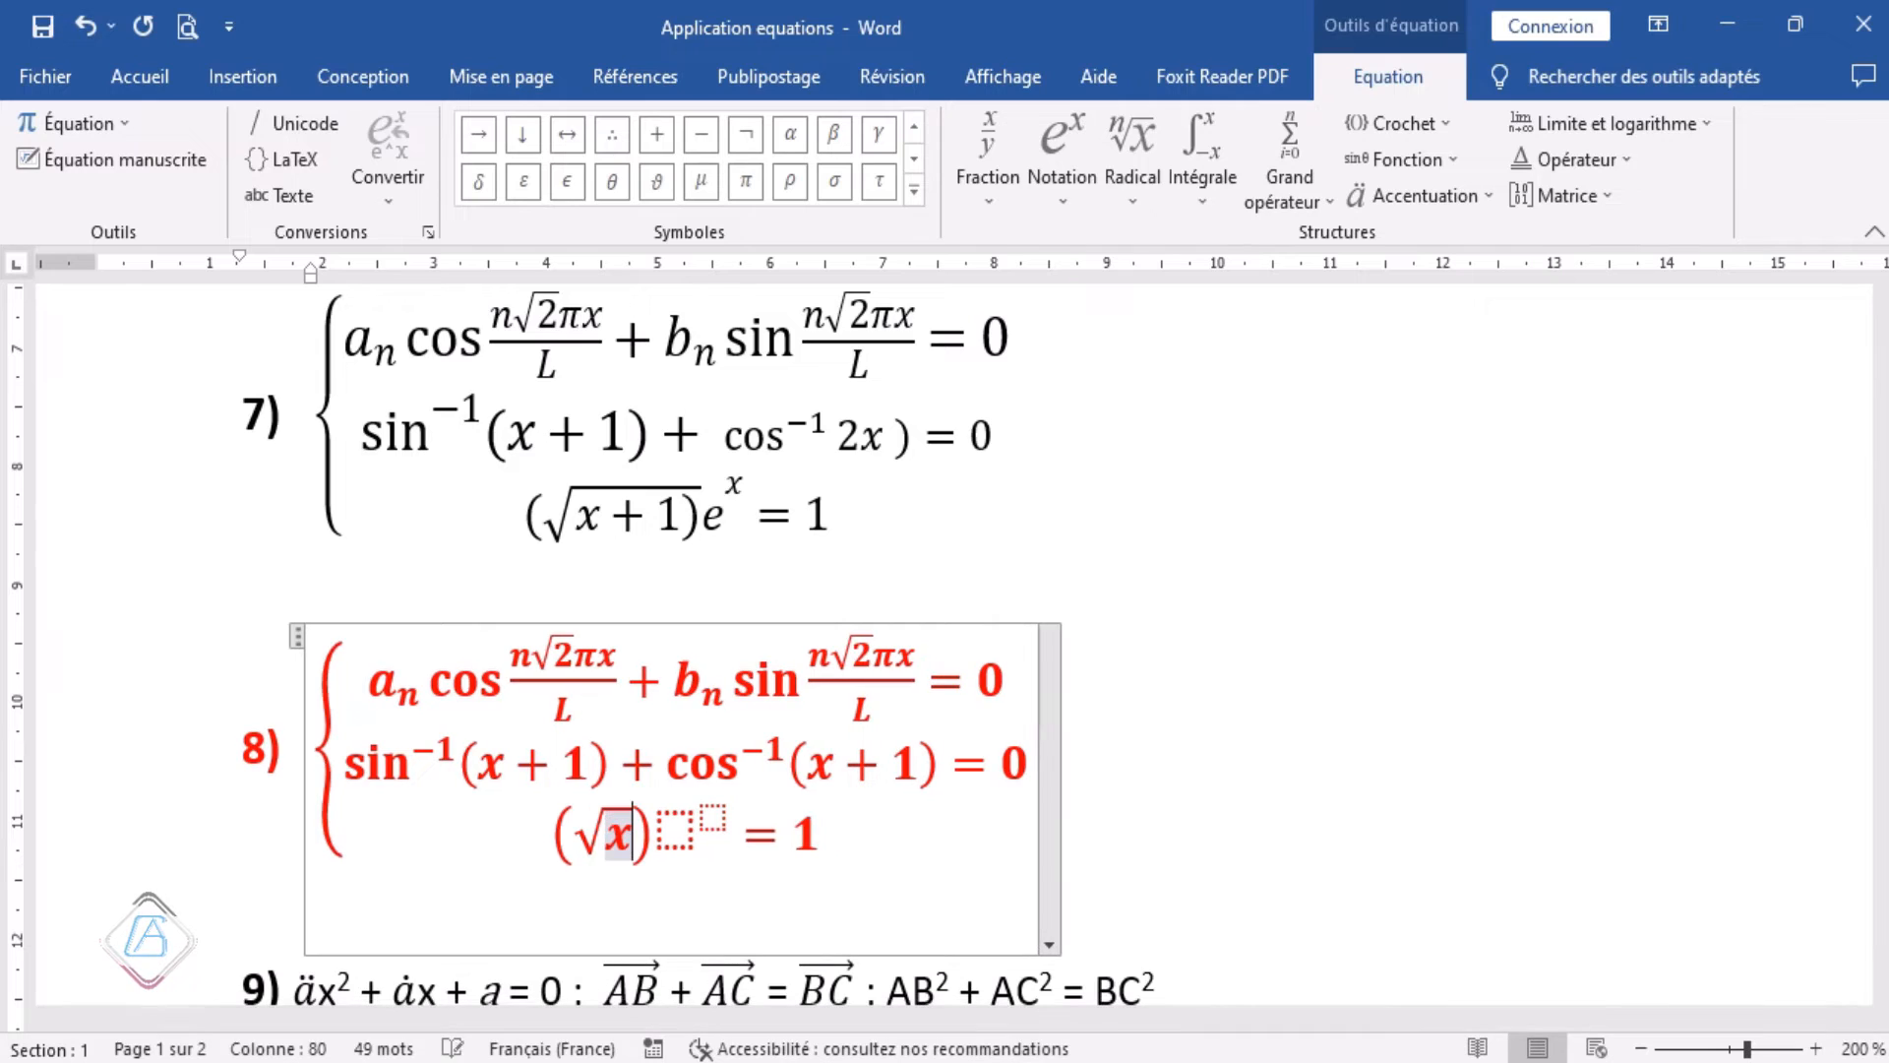
type("+ ")
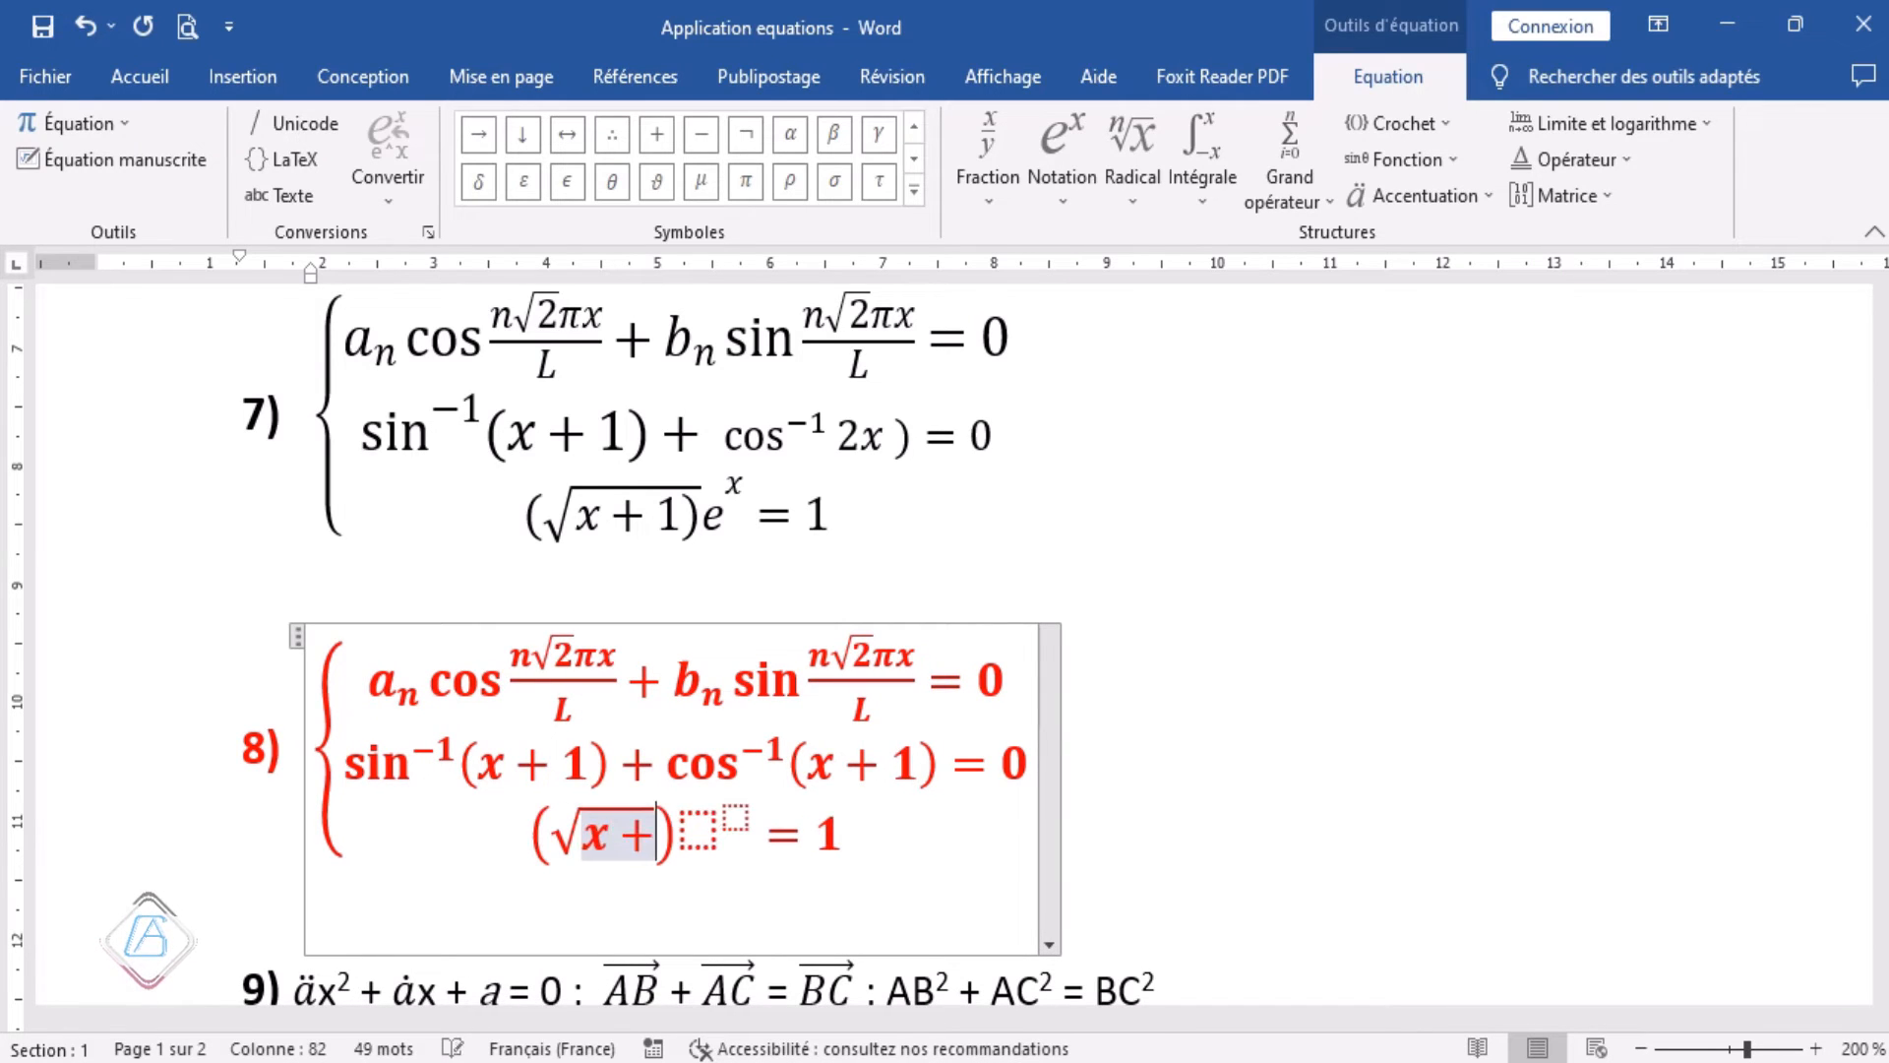
type("1")
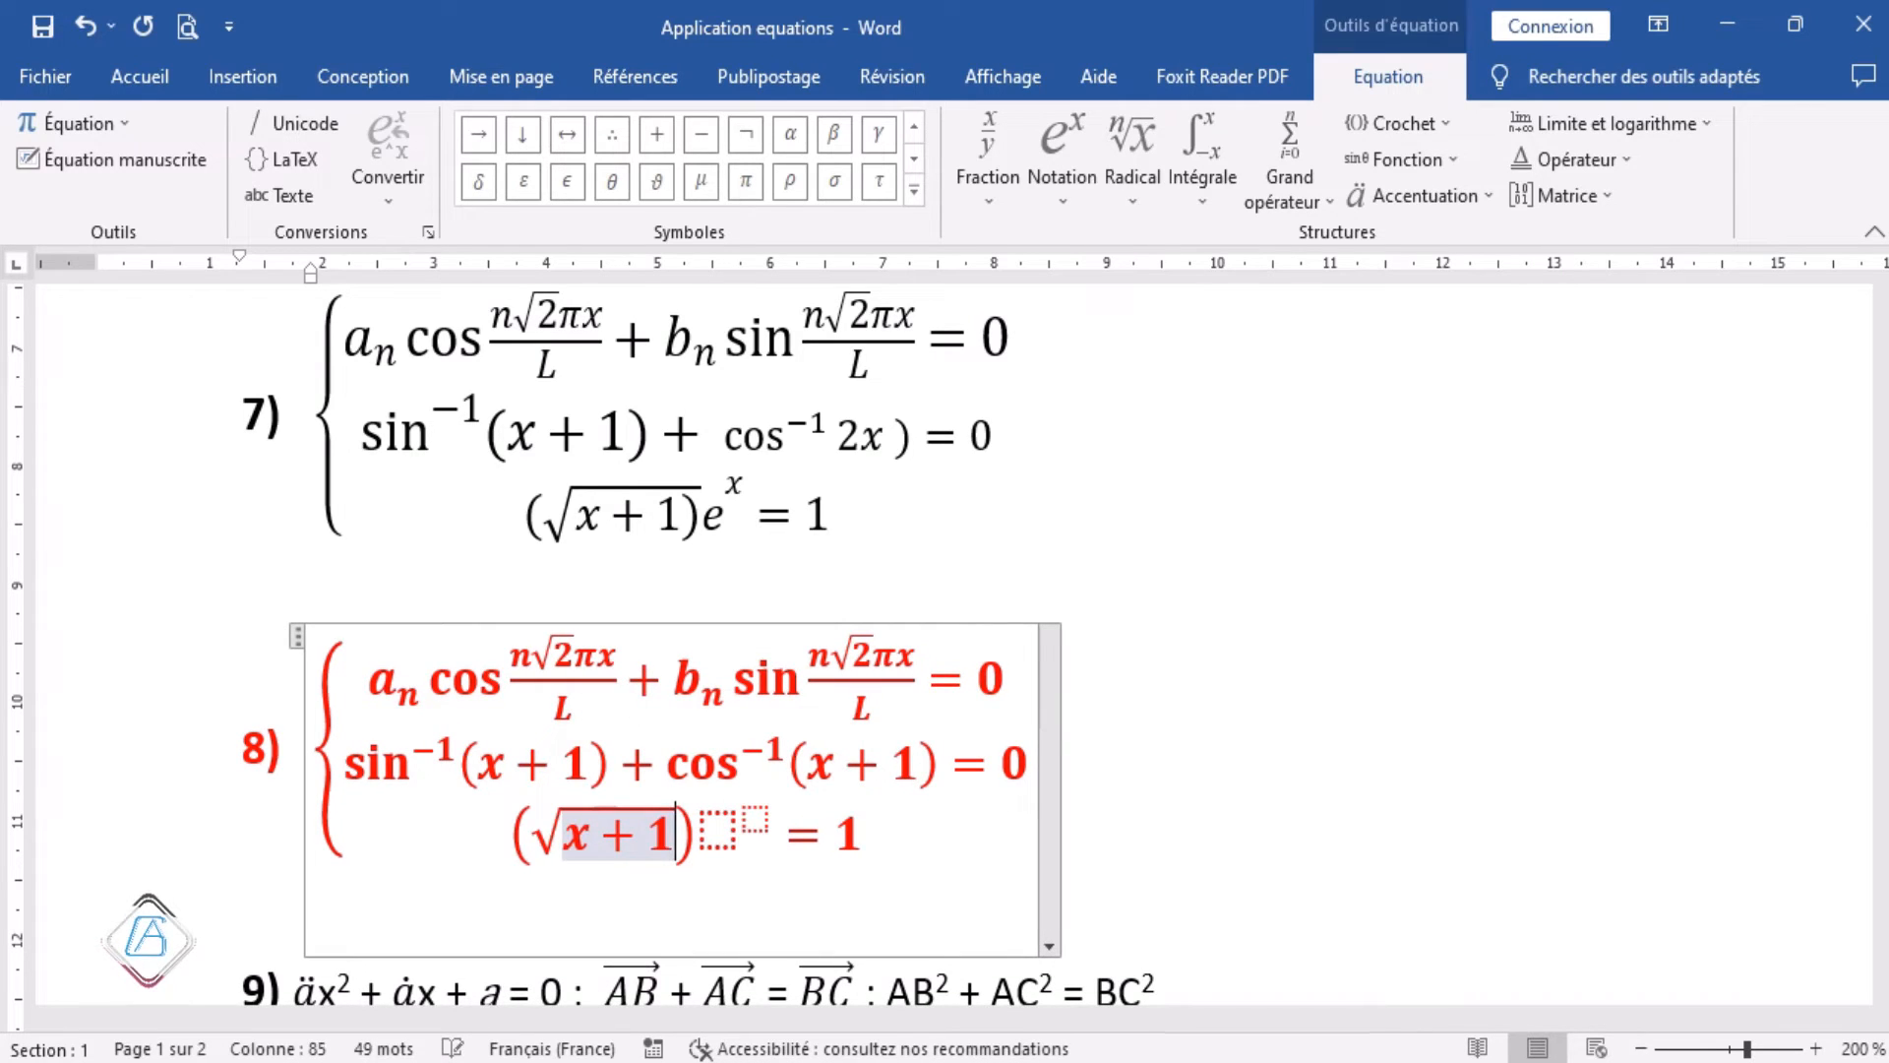
Fill the third row's superscript structure with base e and exponent x, and leave item 8's equation.
left_click(726, 820)
type("e")
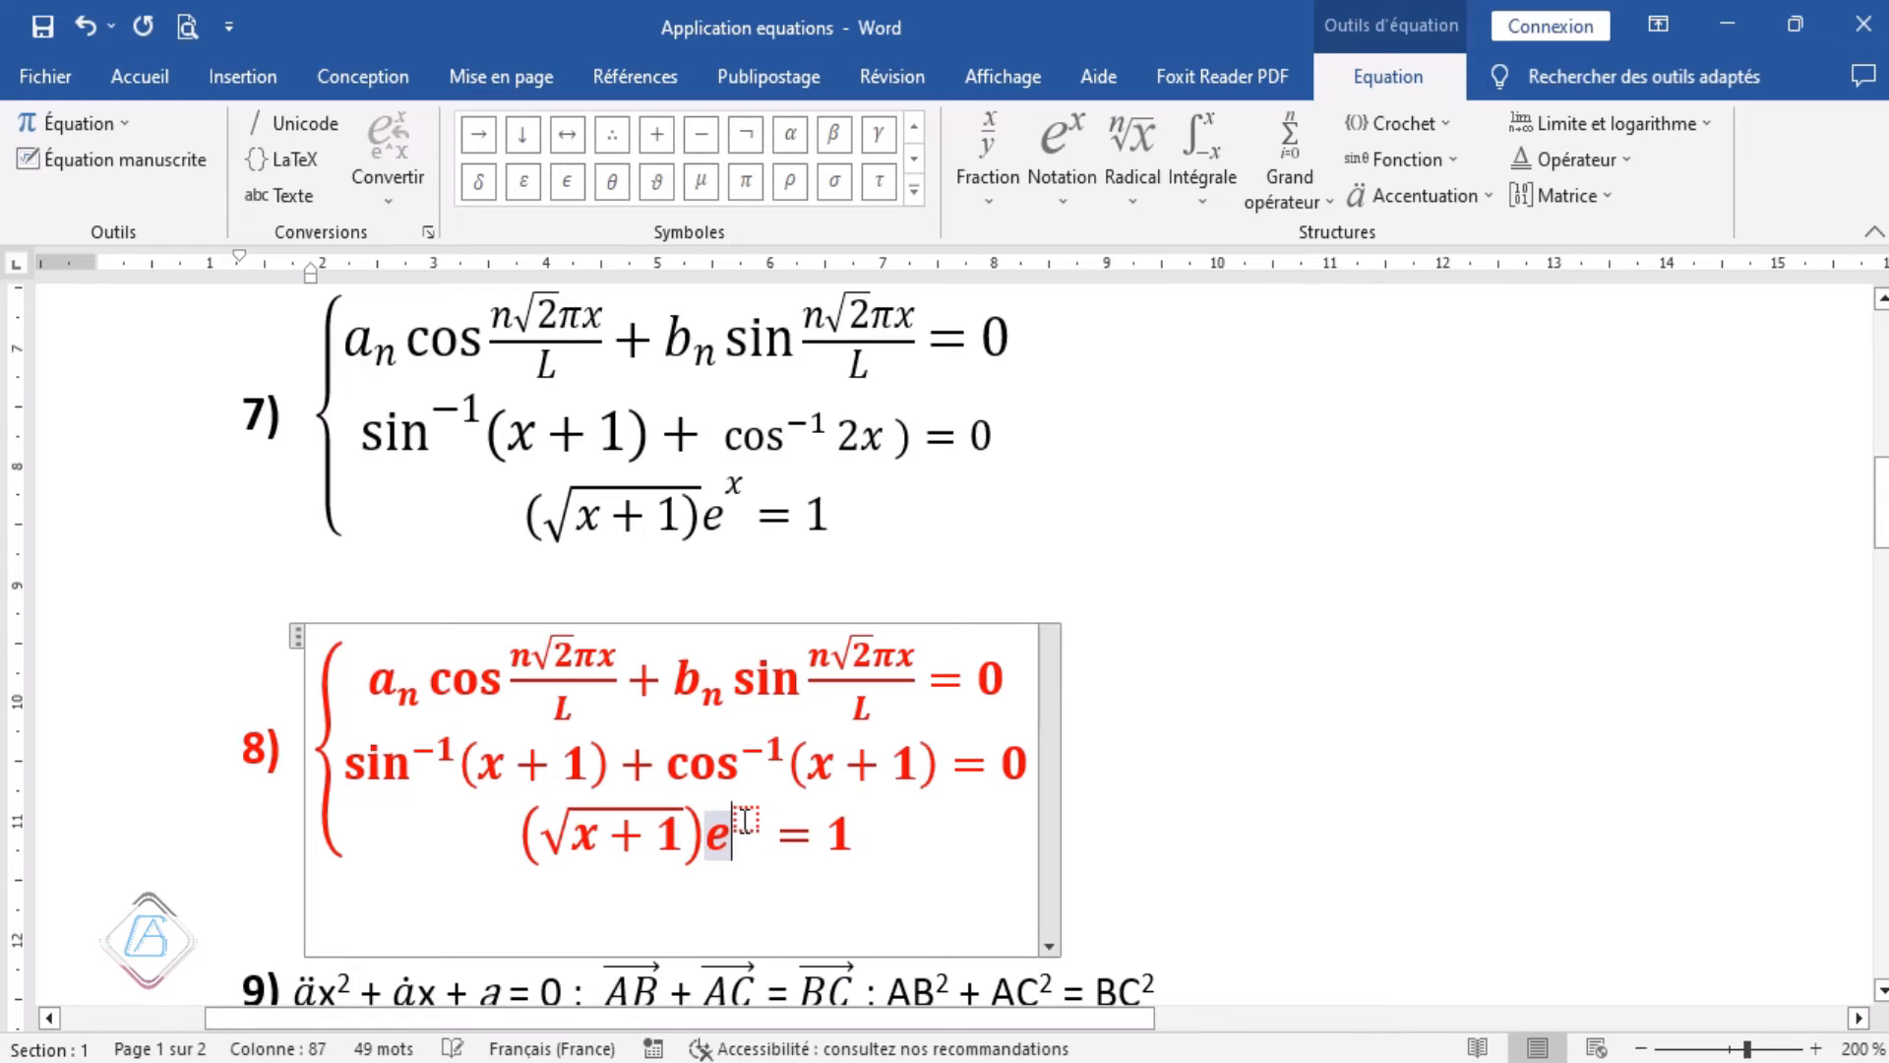
left_click(745, 818)
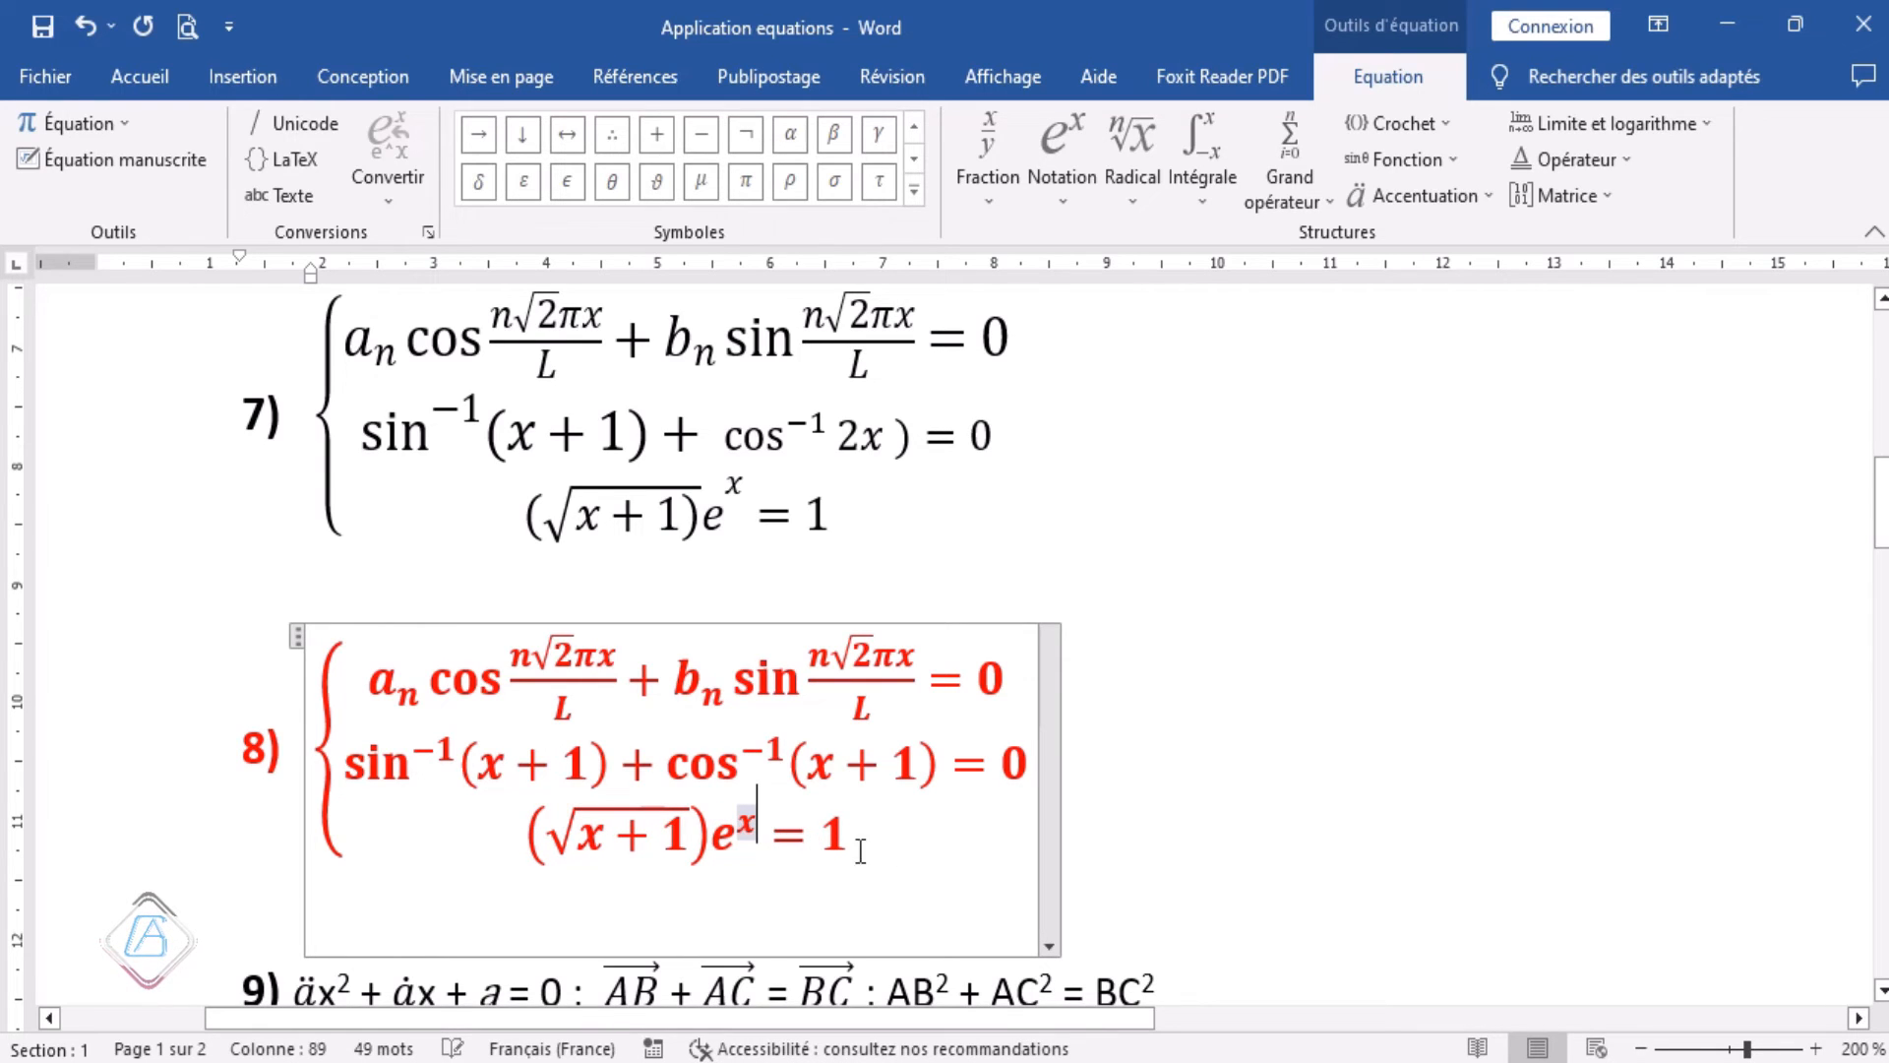
left_click(1117, 778)
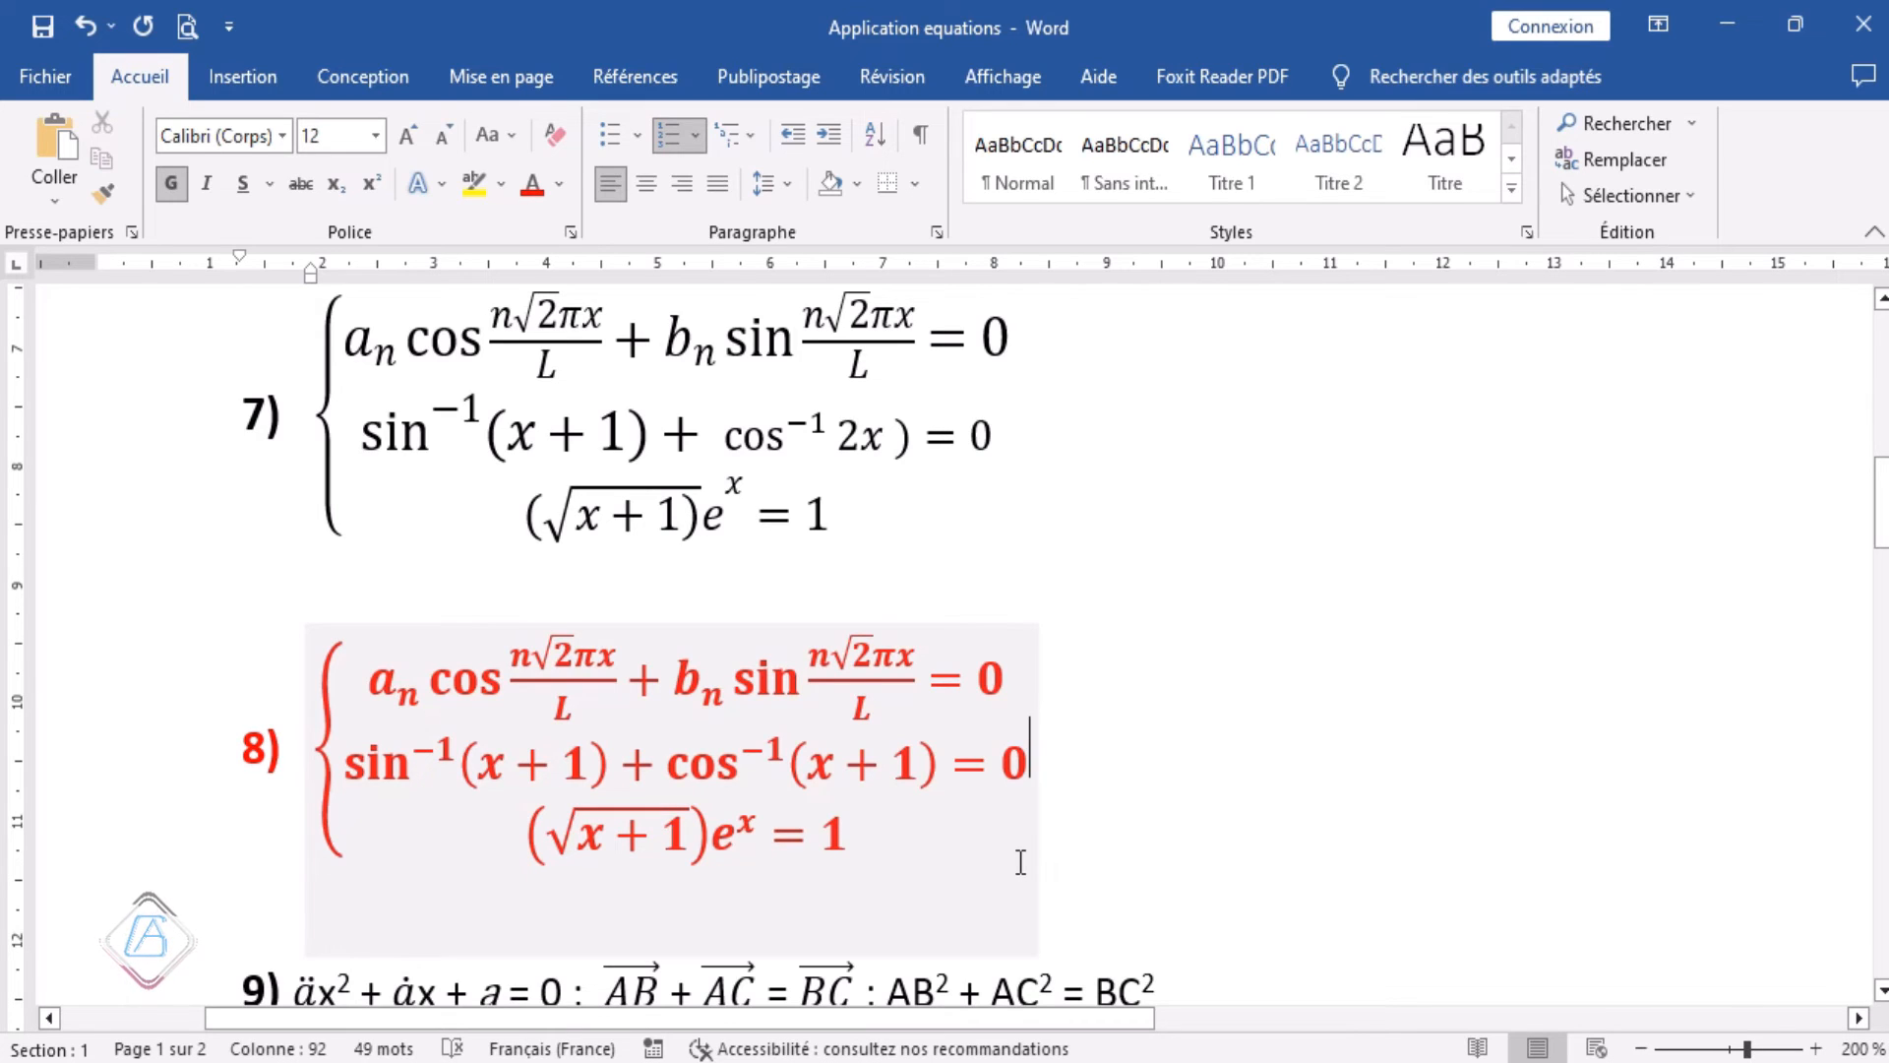
Insert a new equation in item 10 and start it with an empty double-dot accent followed by an empty superscript structure.
scroll(1025, 917, "down", 5)
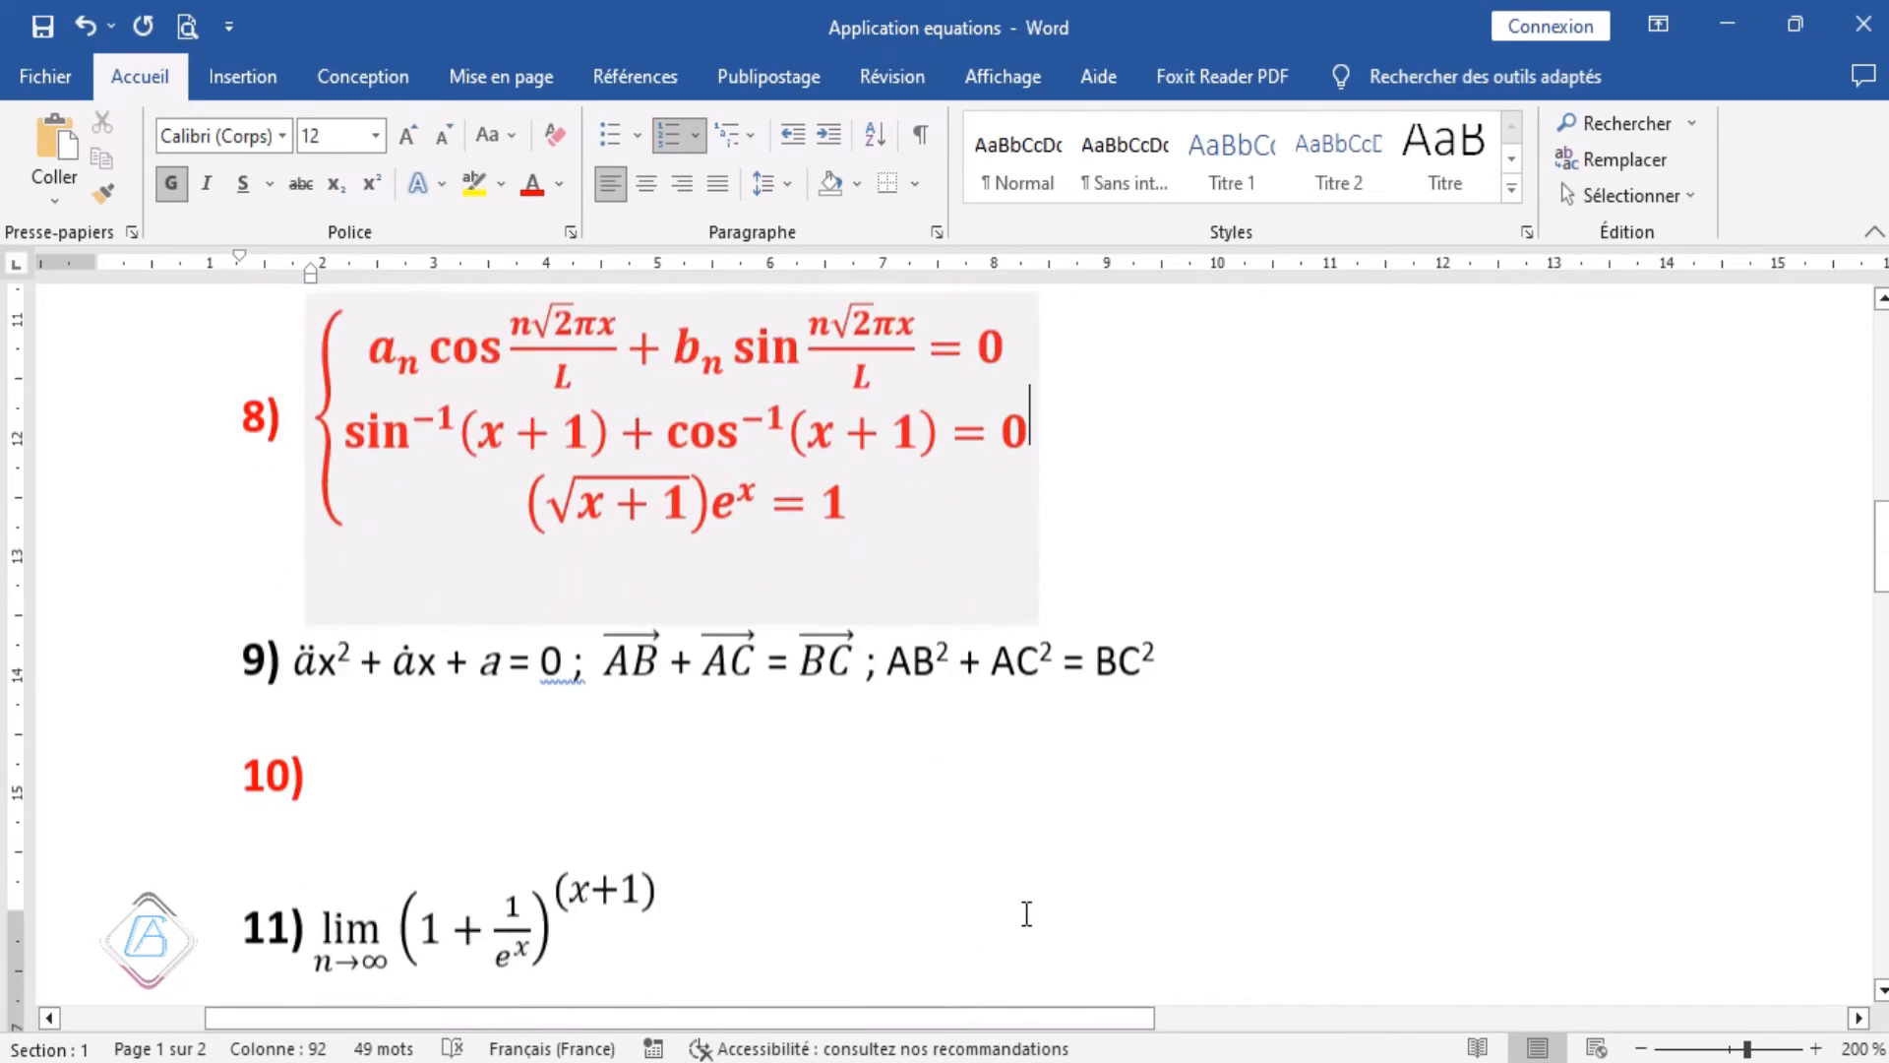
scroll(1025, 913, "up", 3)
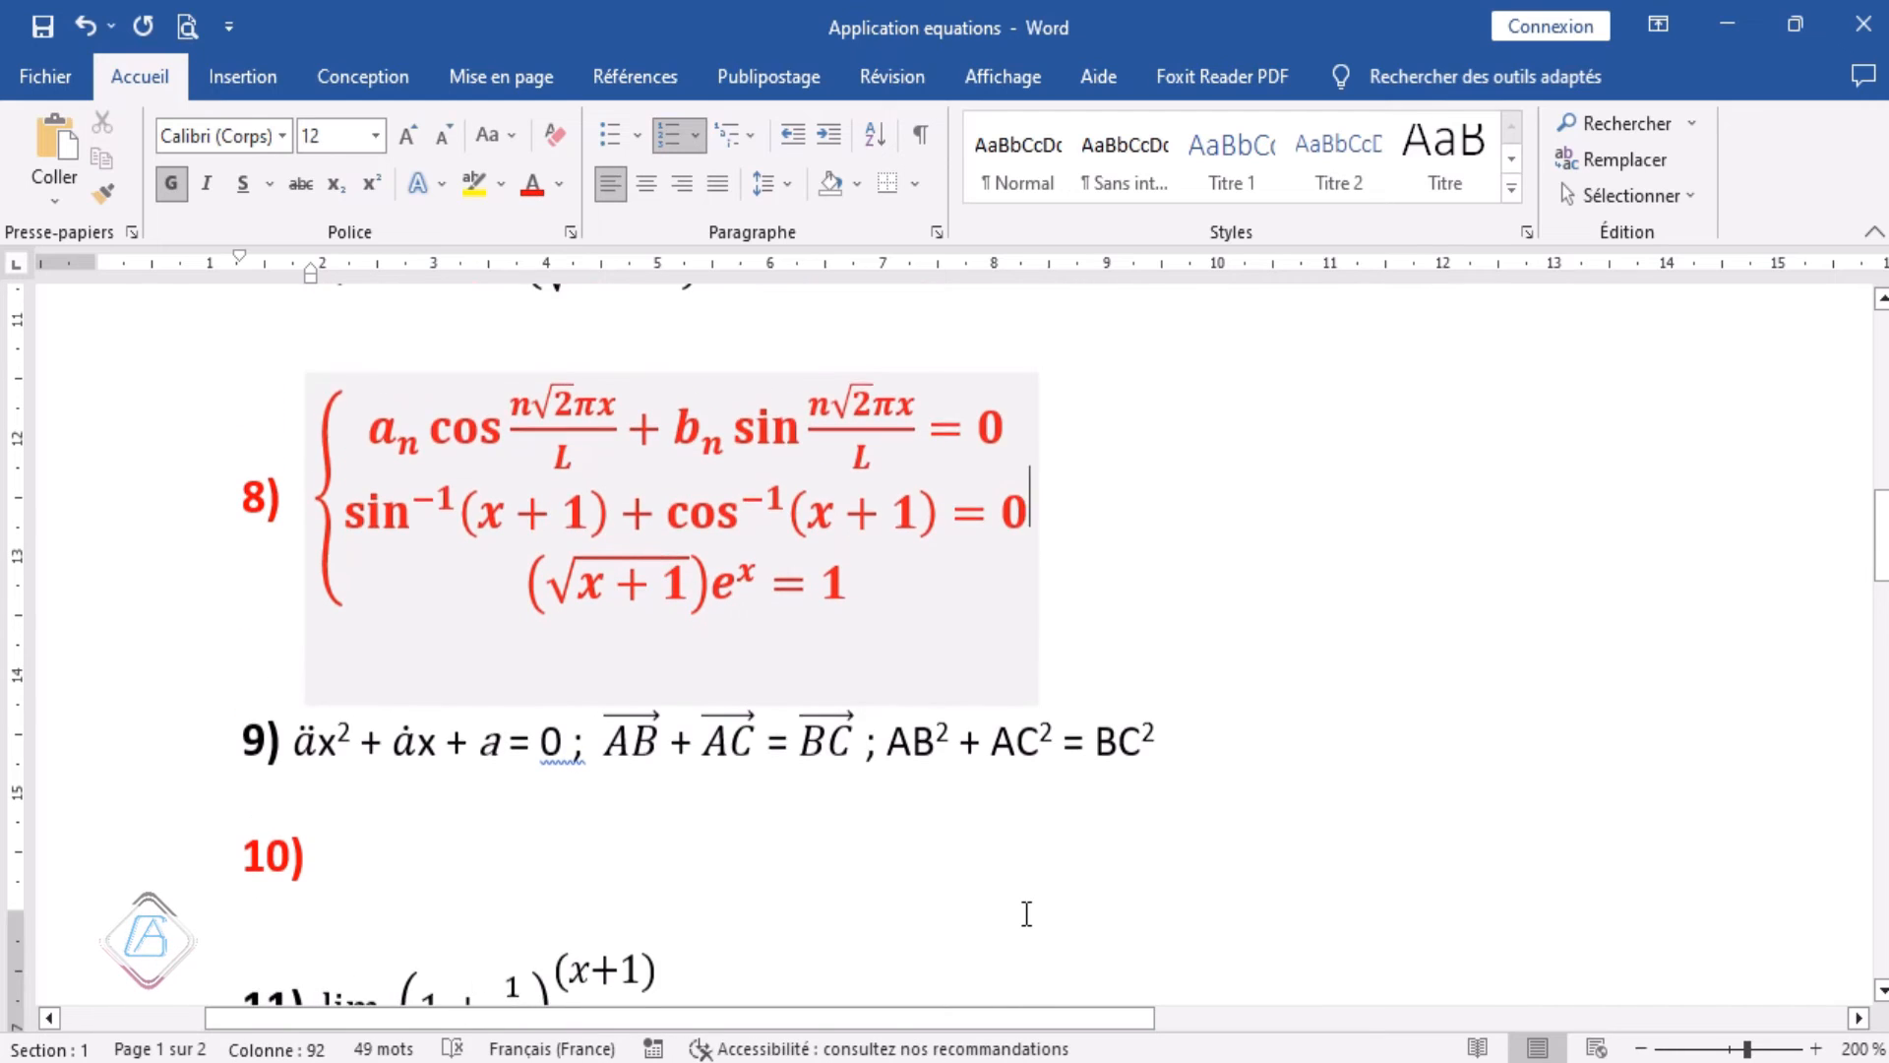
scroll(1026, 913, "down", 3)
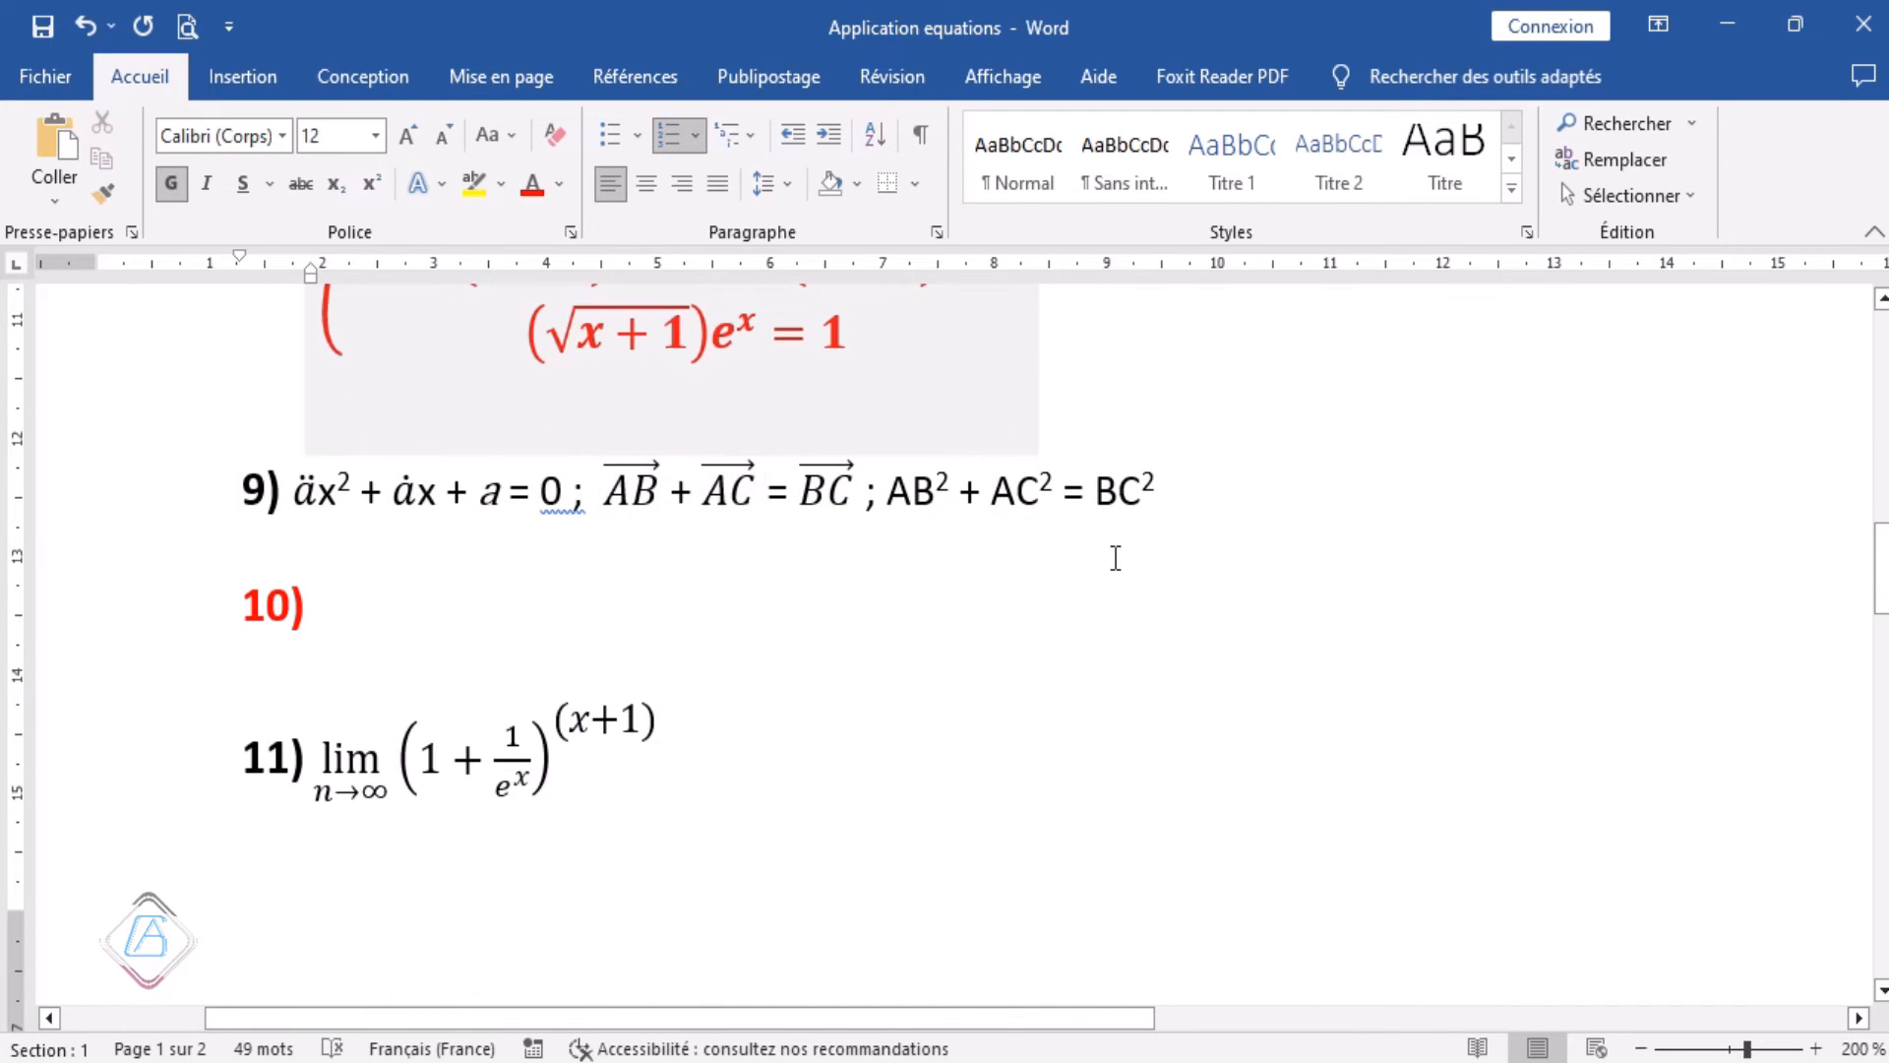
left_click(345, 614)
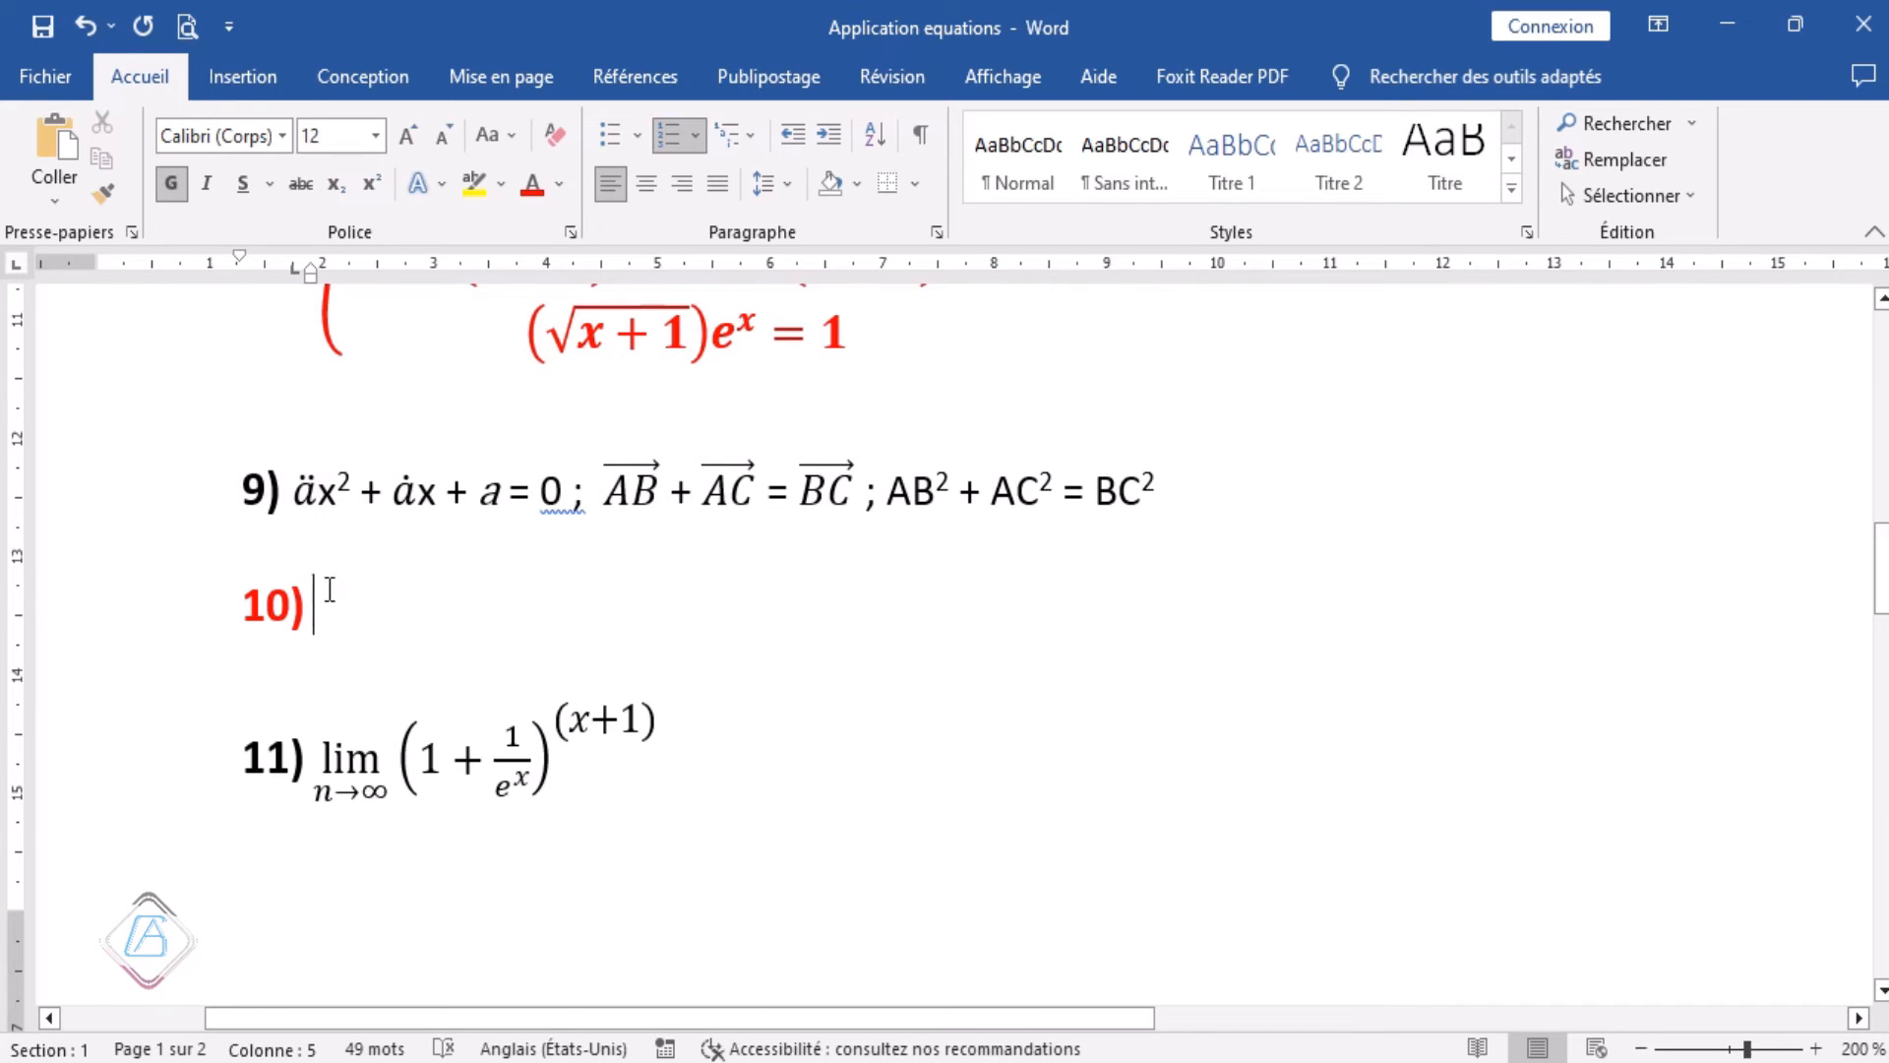
left_click(242, 77)
left_click(1693, 129)
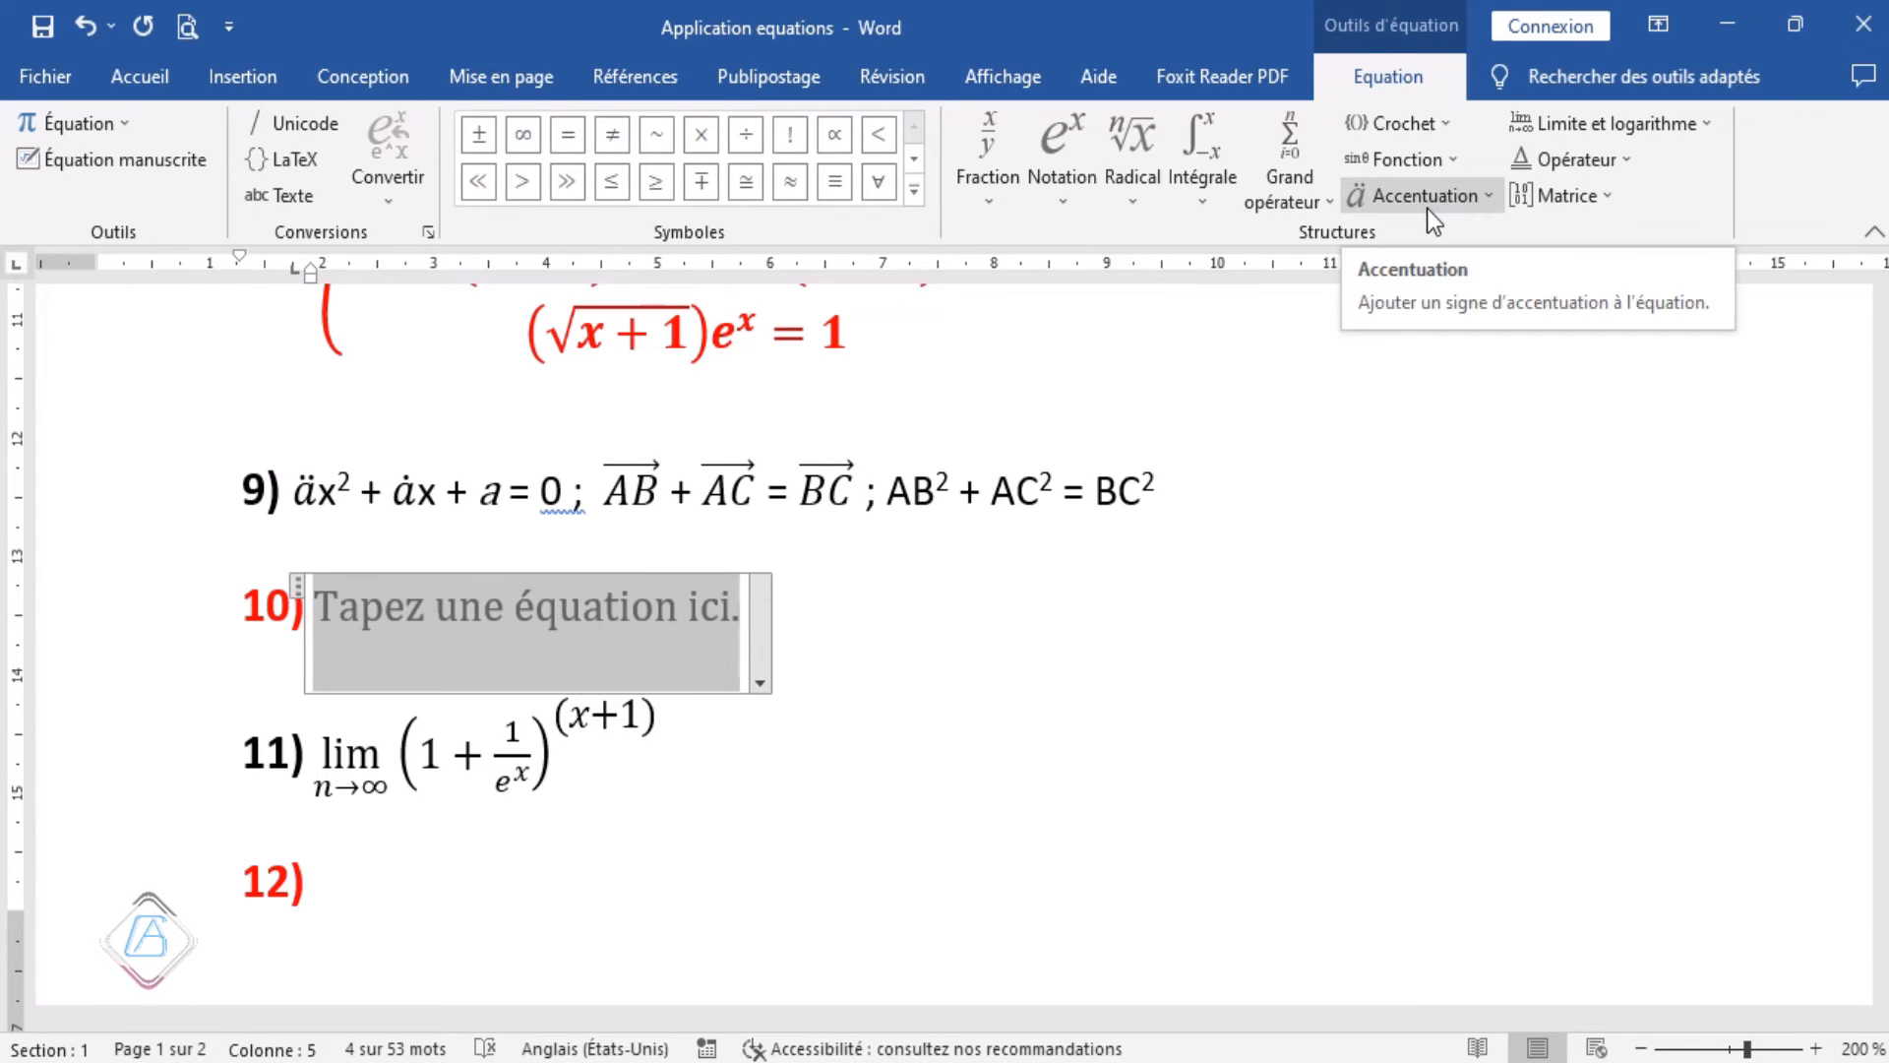
left_click(1481, 196)
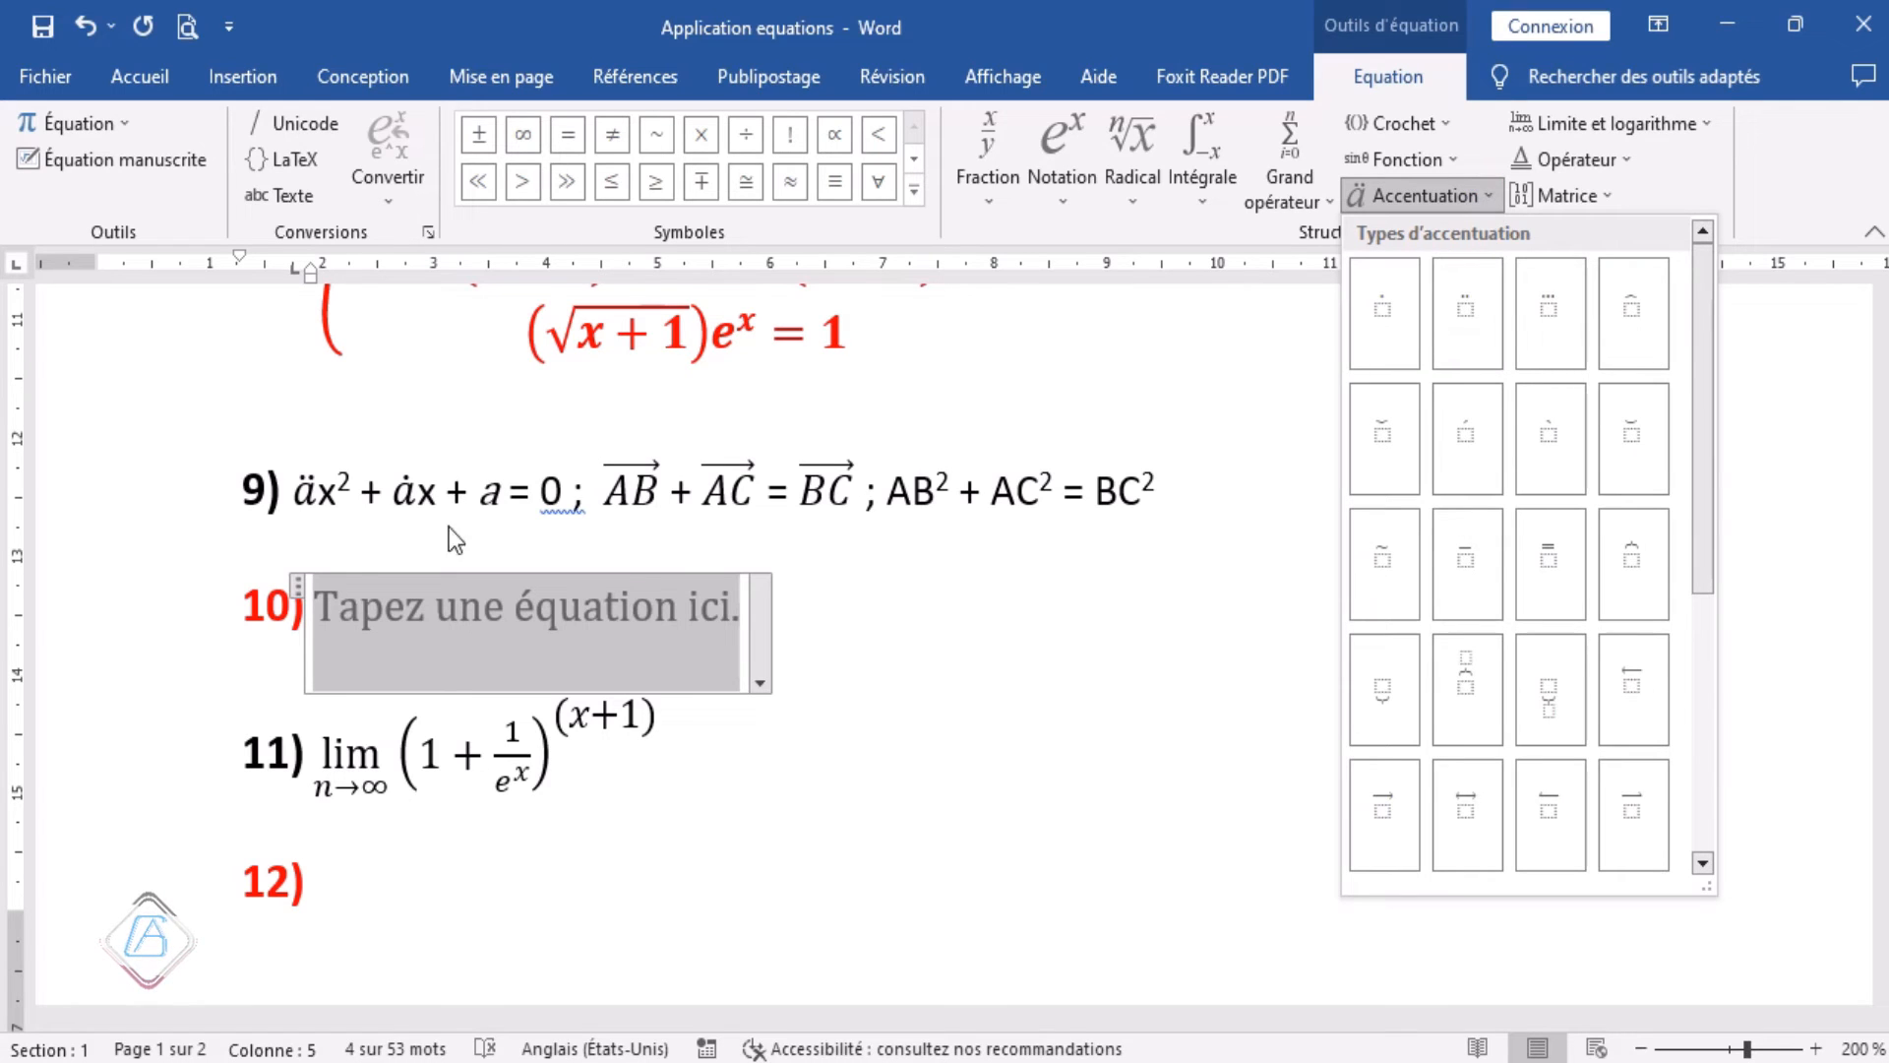
left_click(1467, 315)
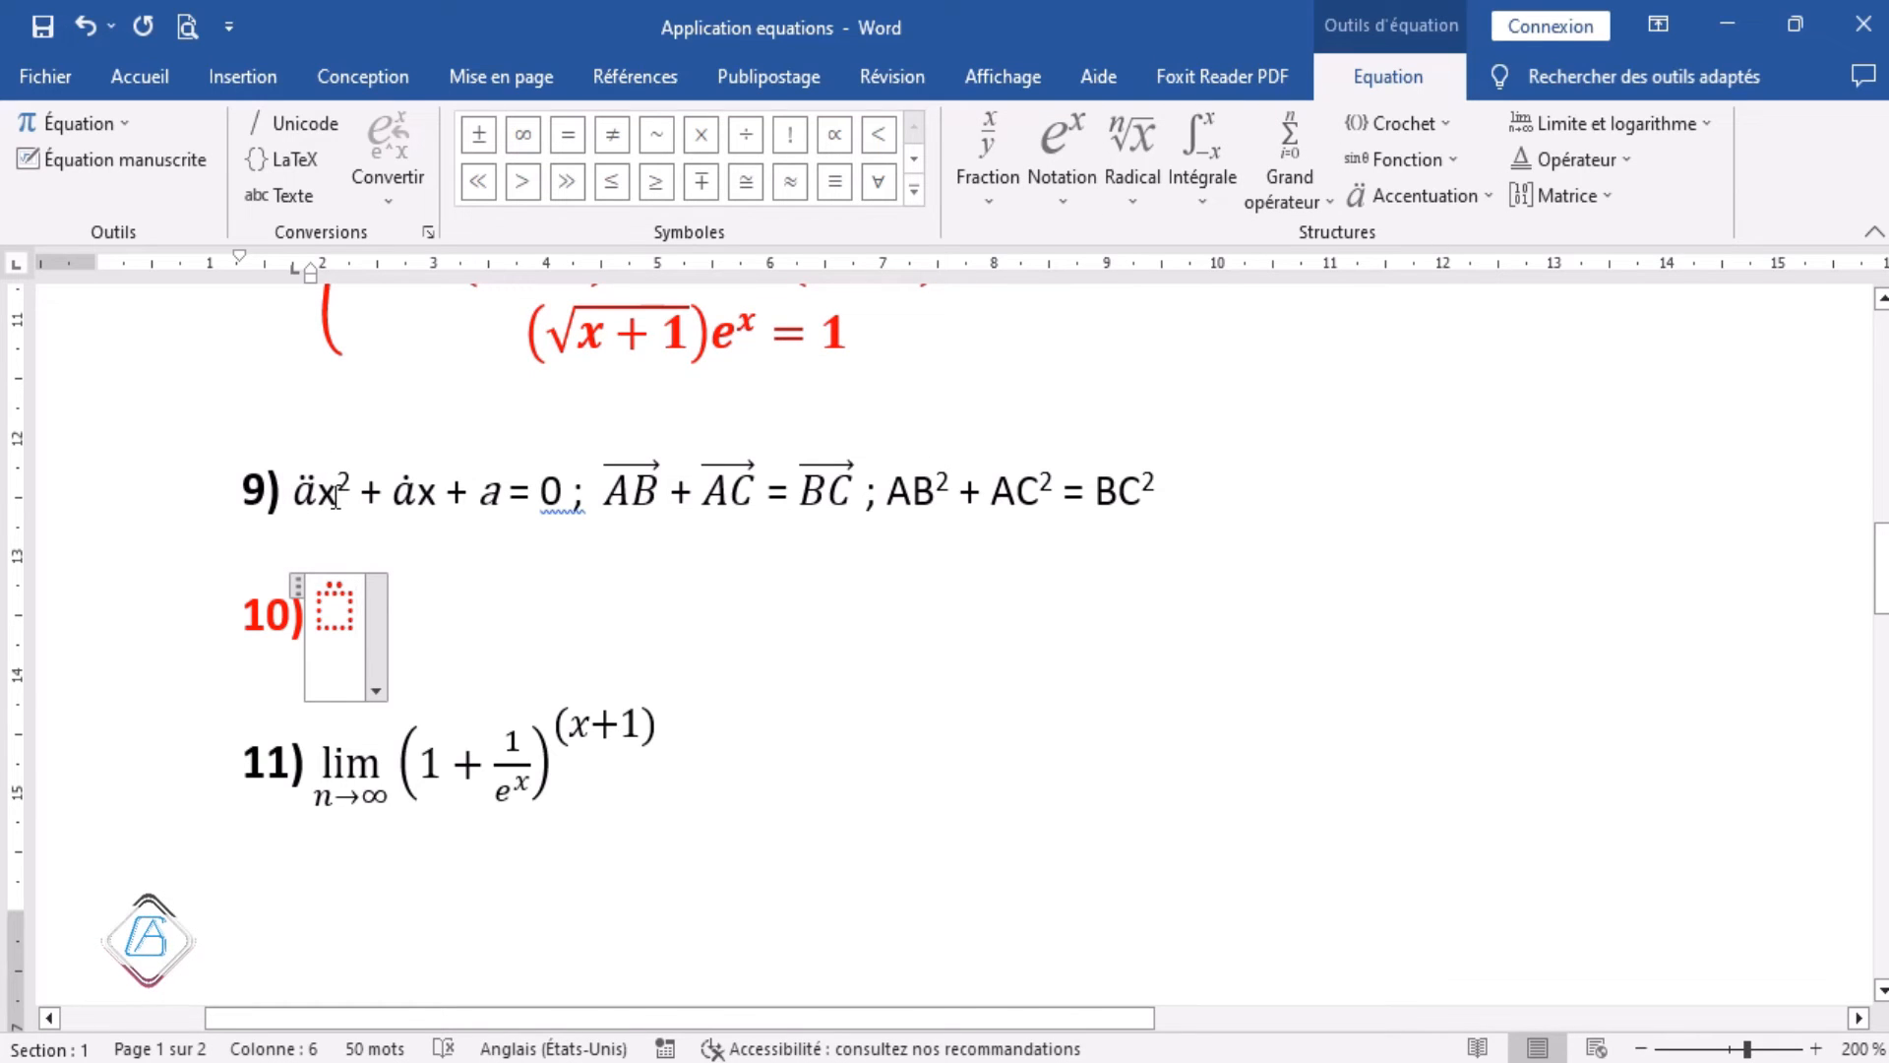
left_click(1068, 202)
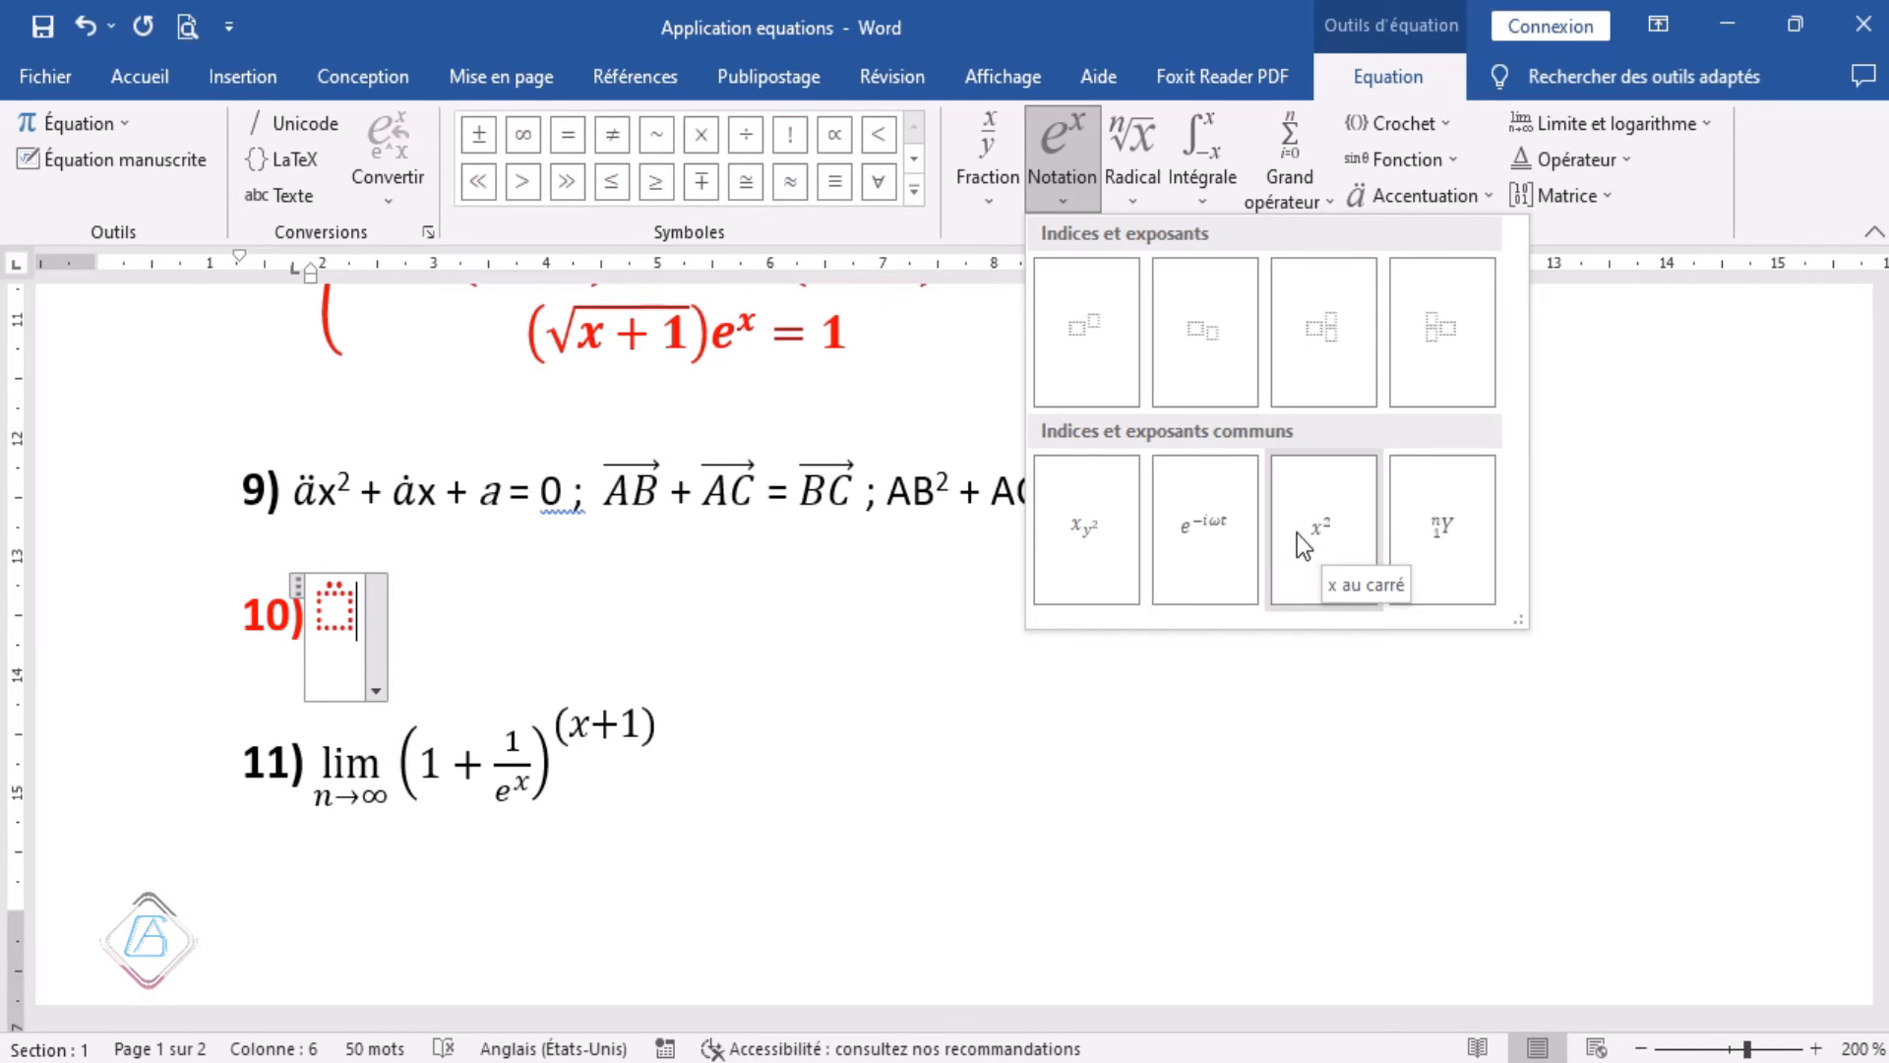
left_click(1087, 327)
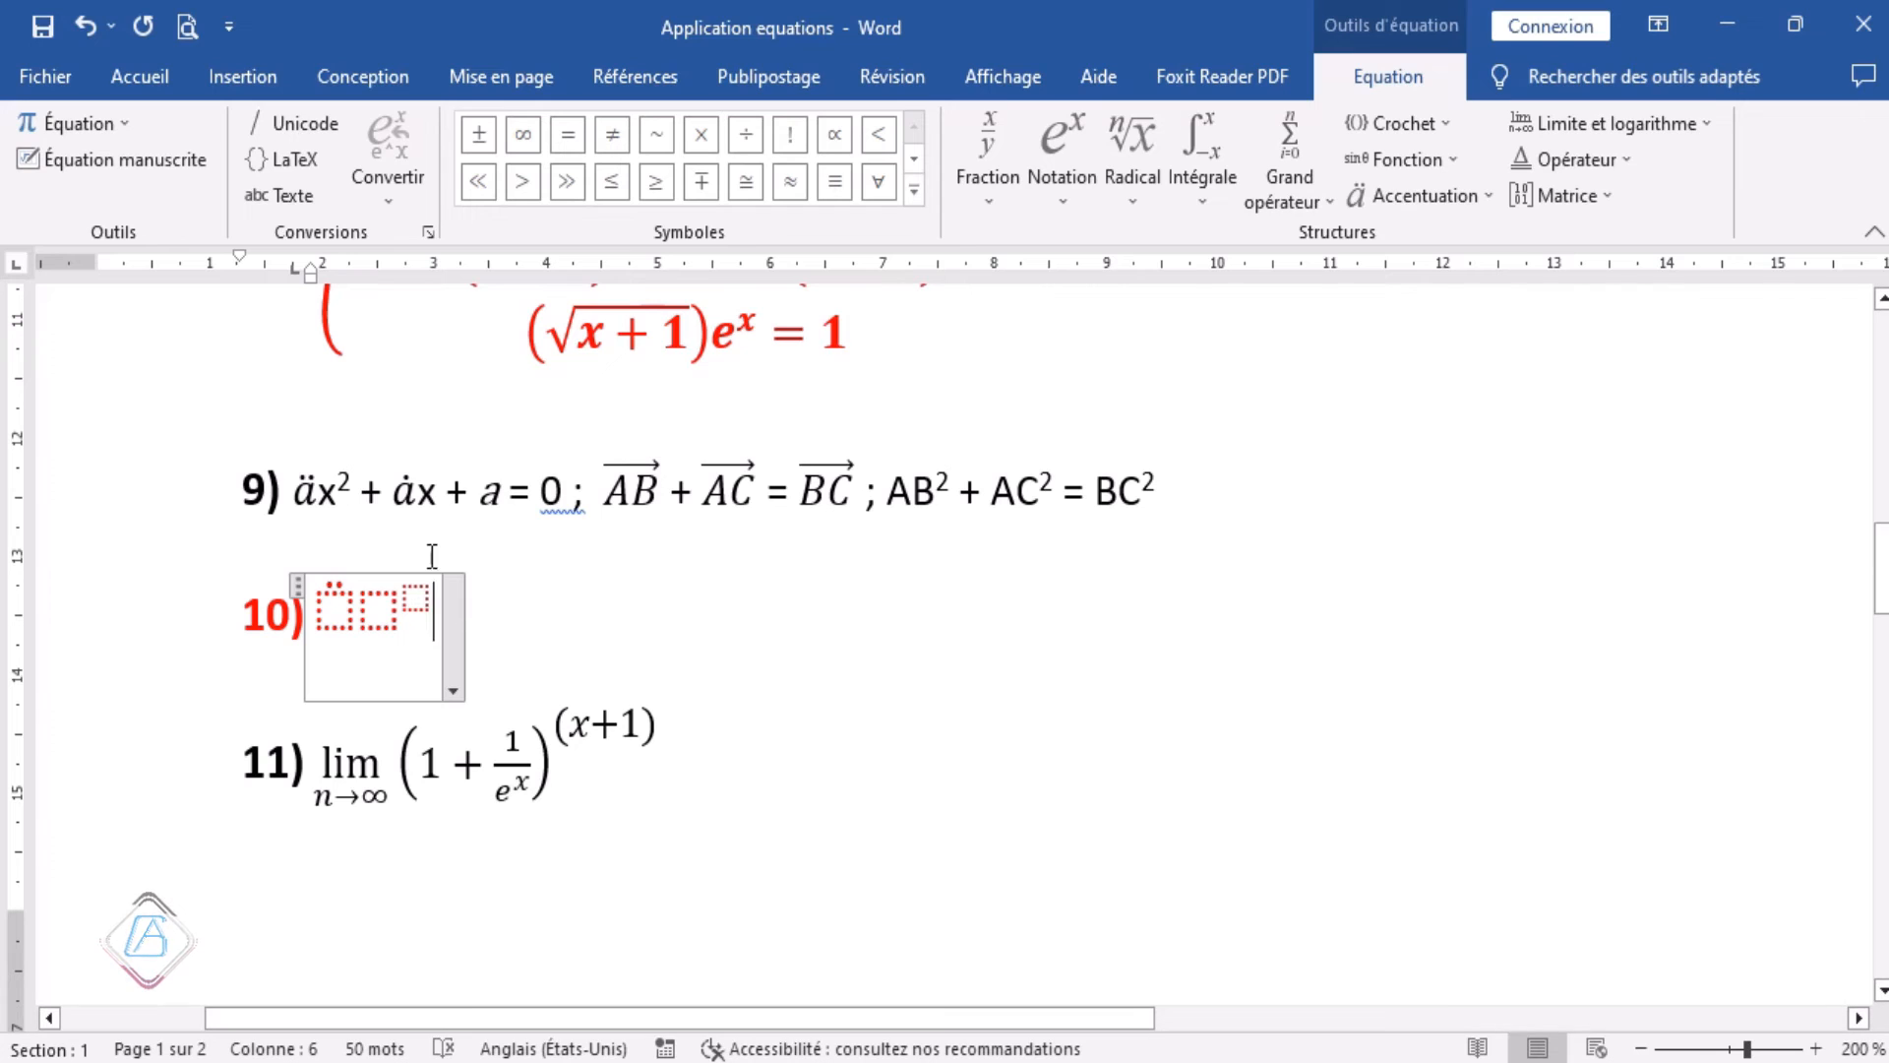
Continue item 10's equation with a plus sign, an empty single-dot accent and X + a = 0.
type("+")
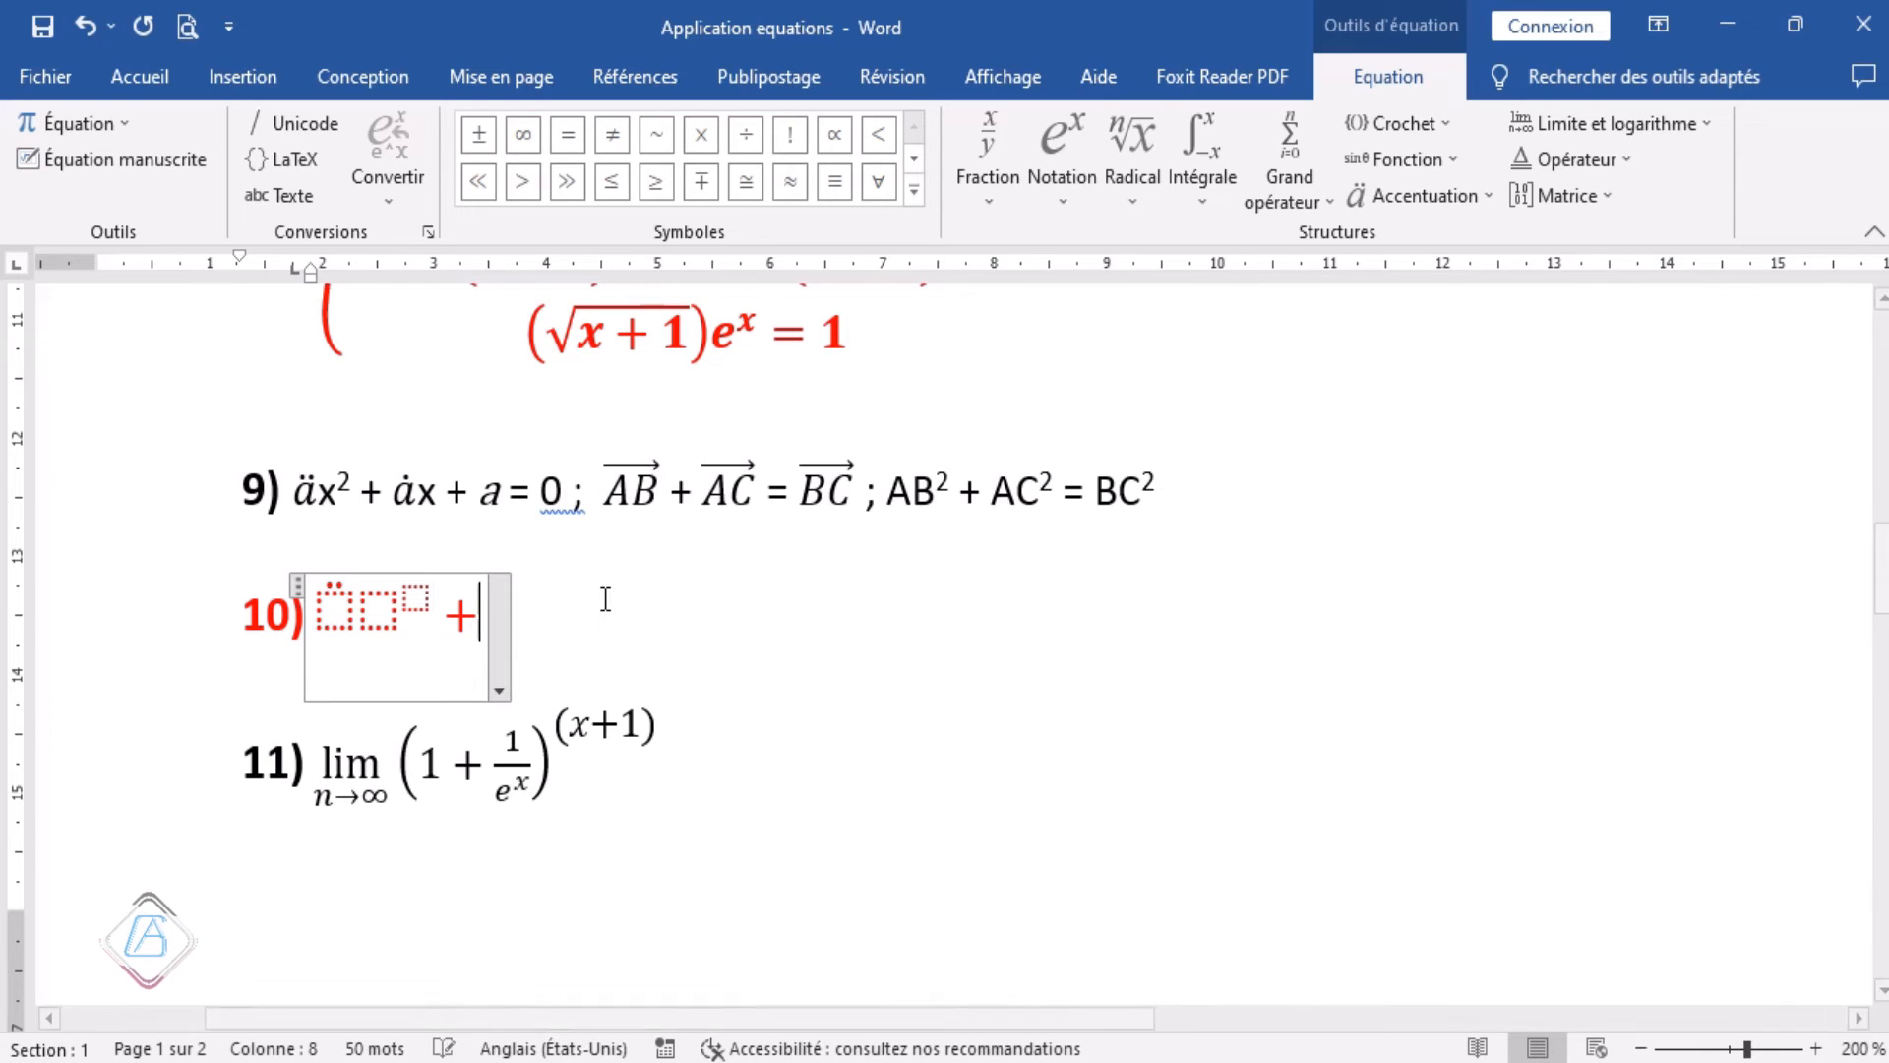
left_click(1485, 189)
left_click(1386, 317)
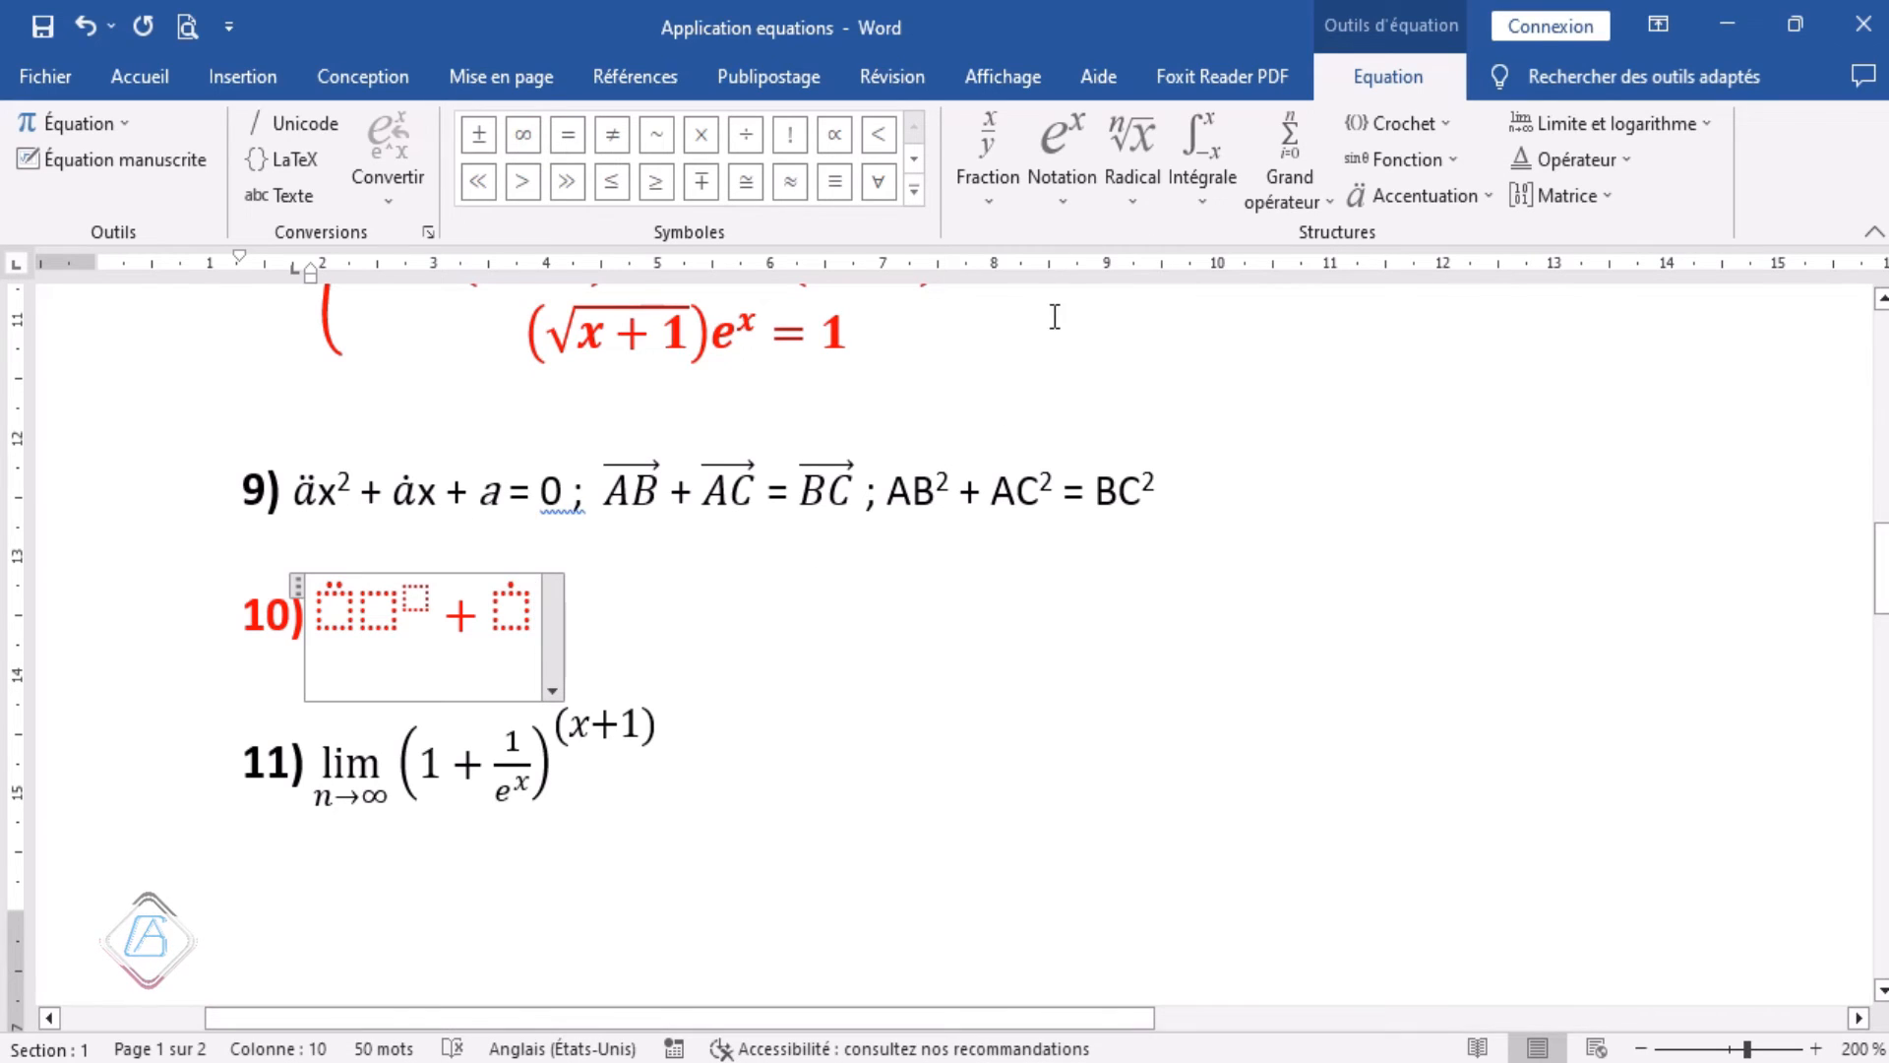
type("X ")
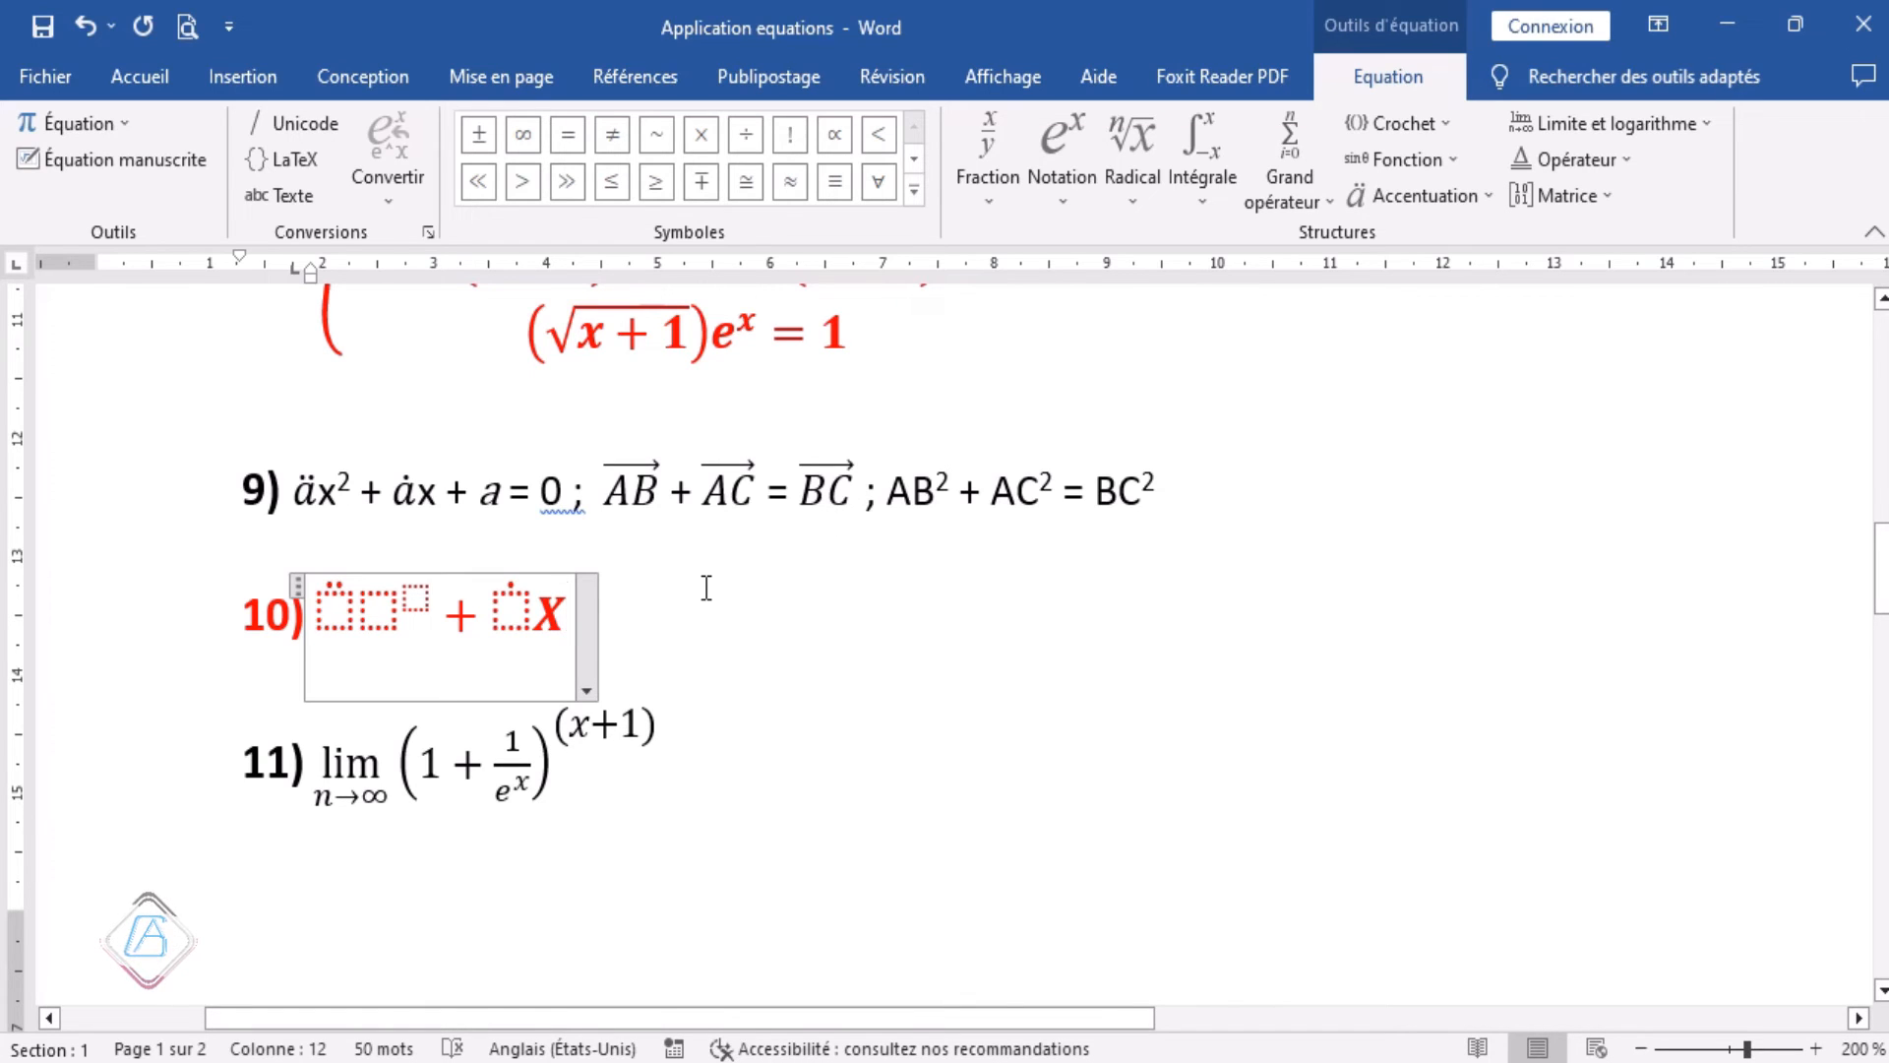
type("+ ")
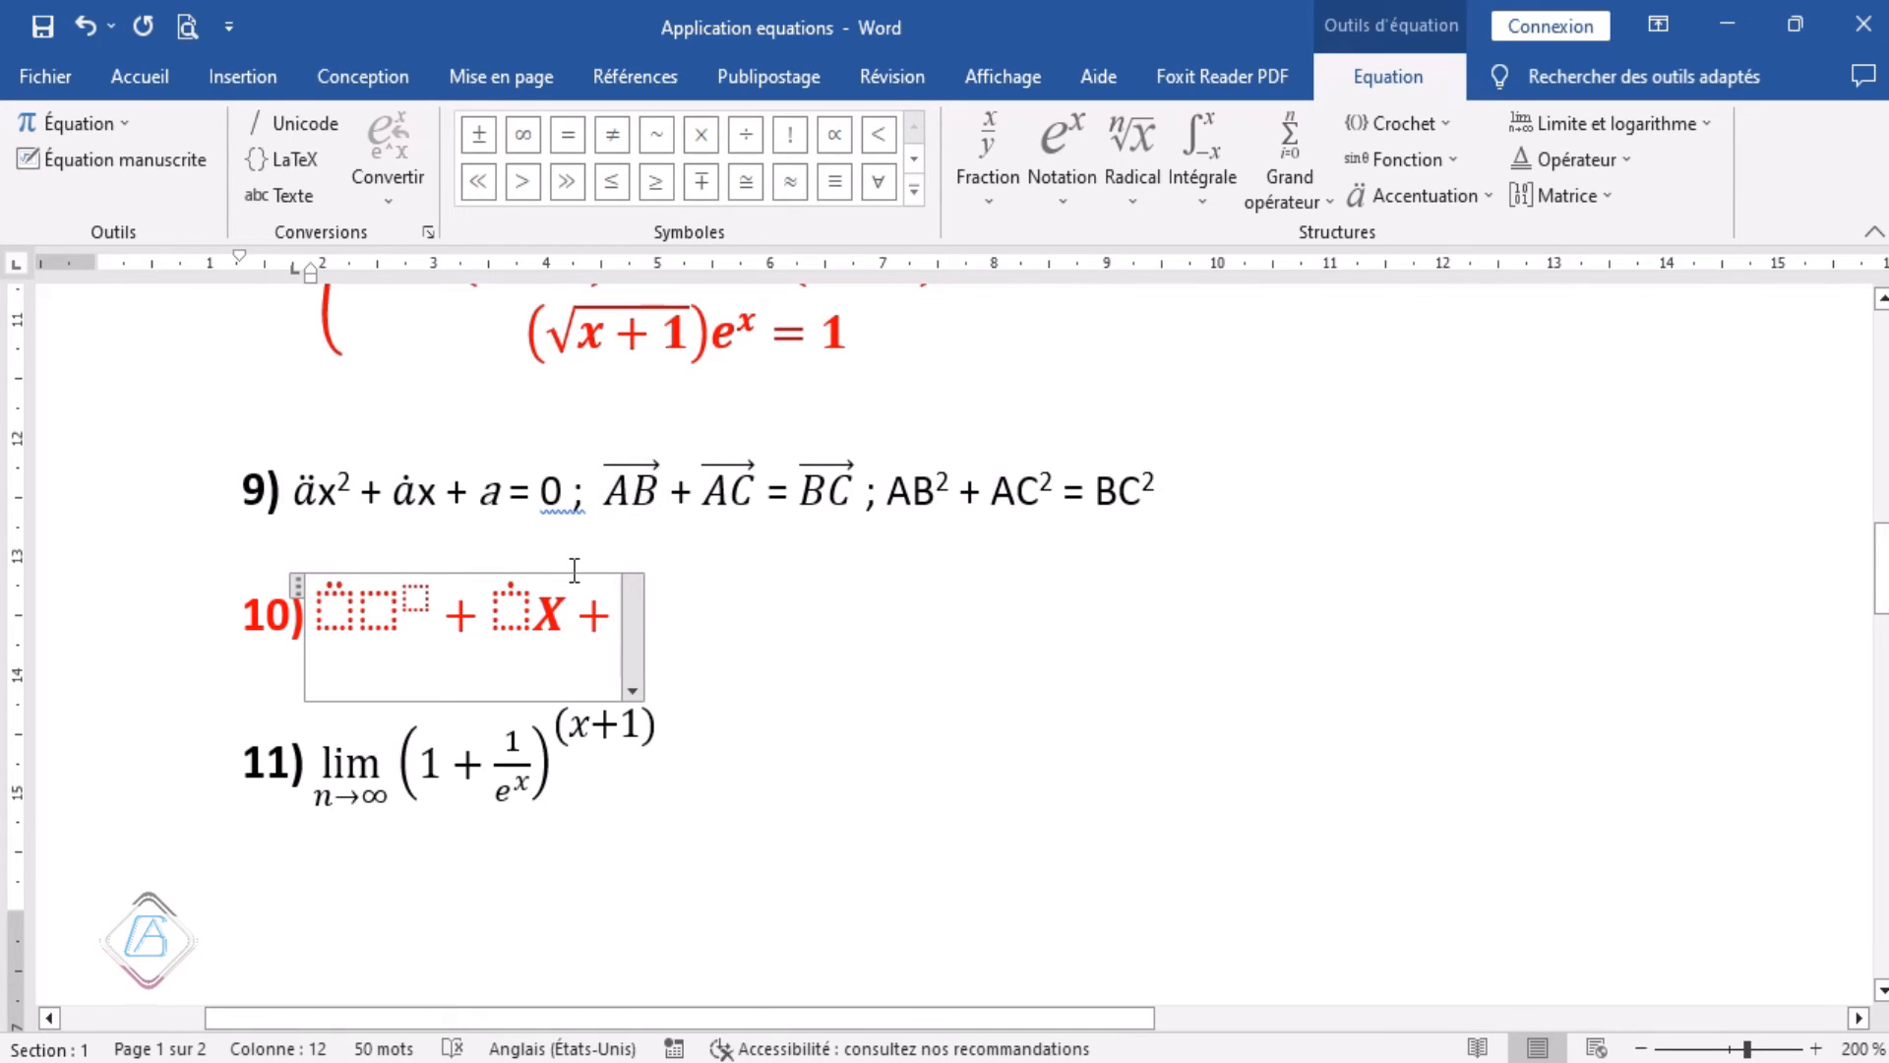
type("a ")
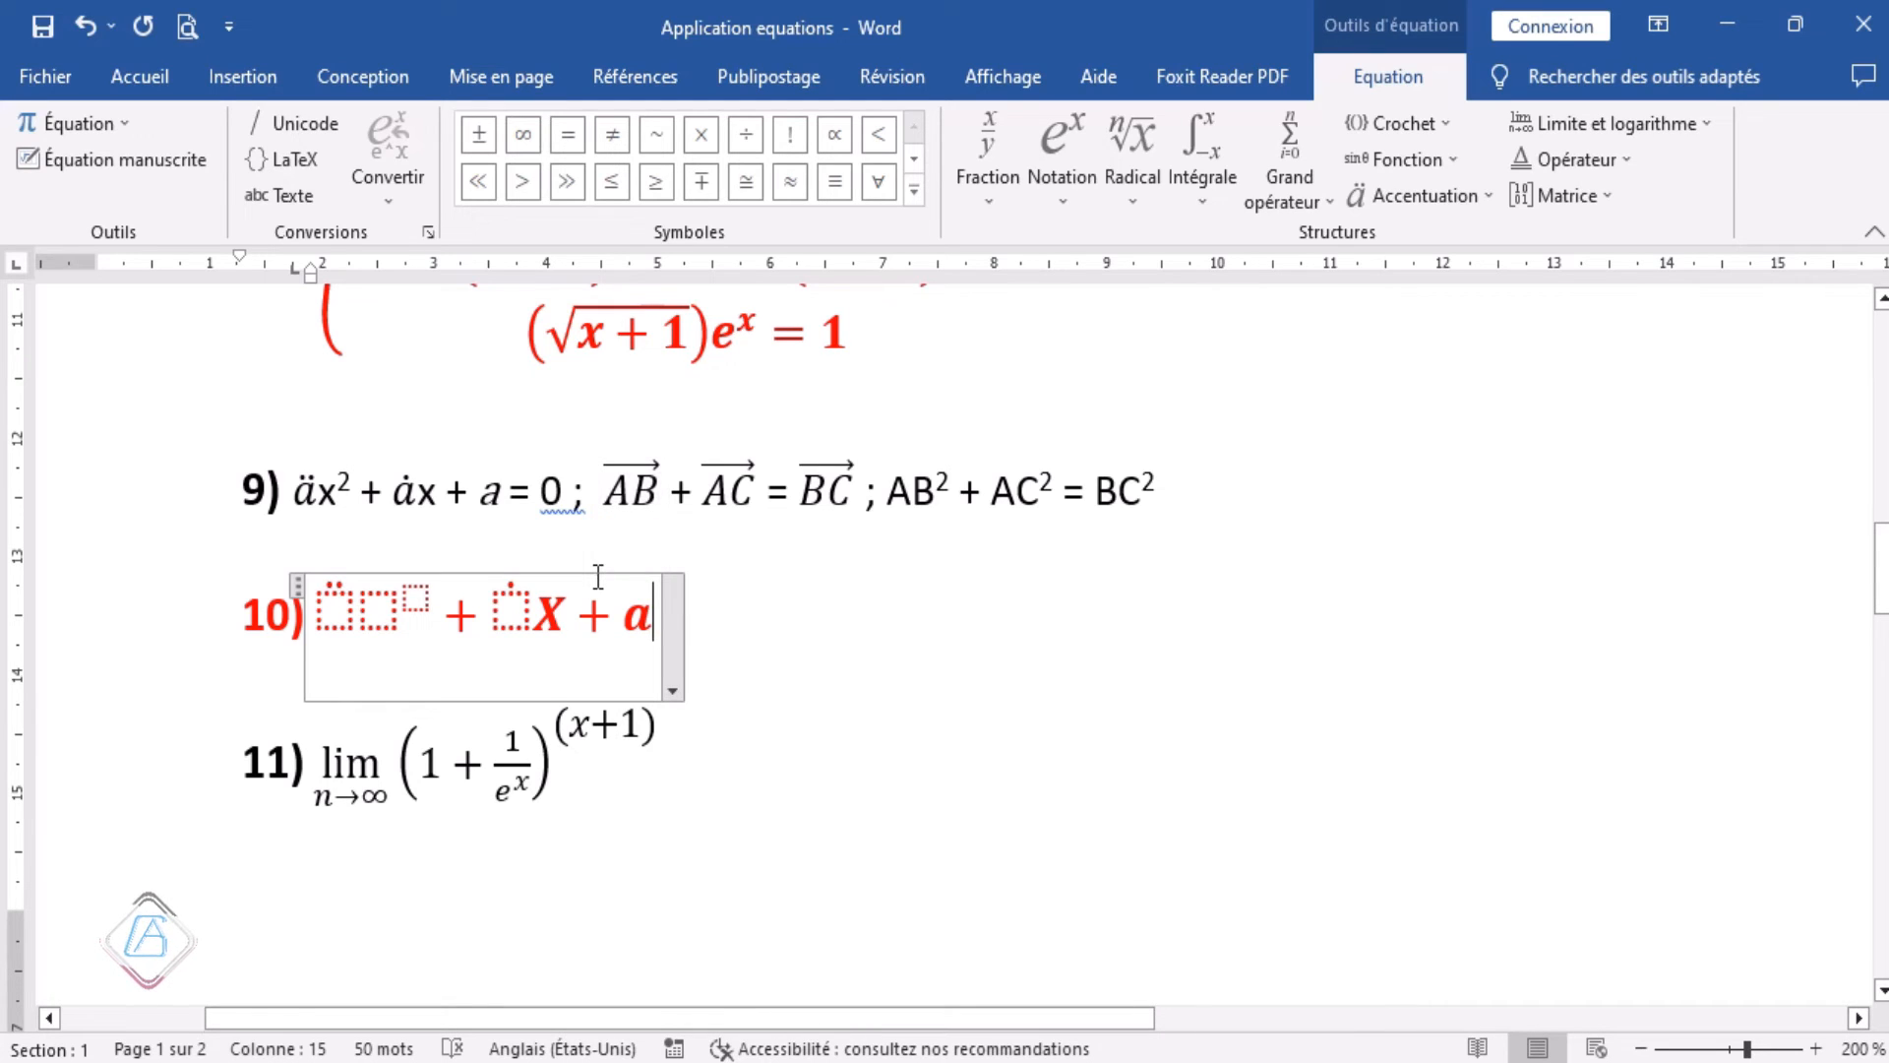
type("= ")
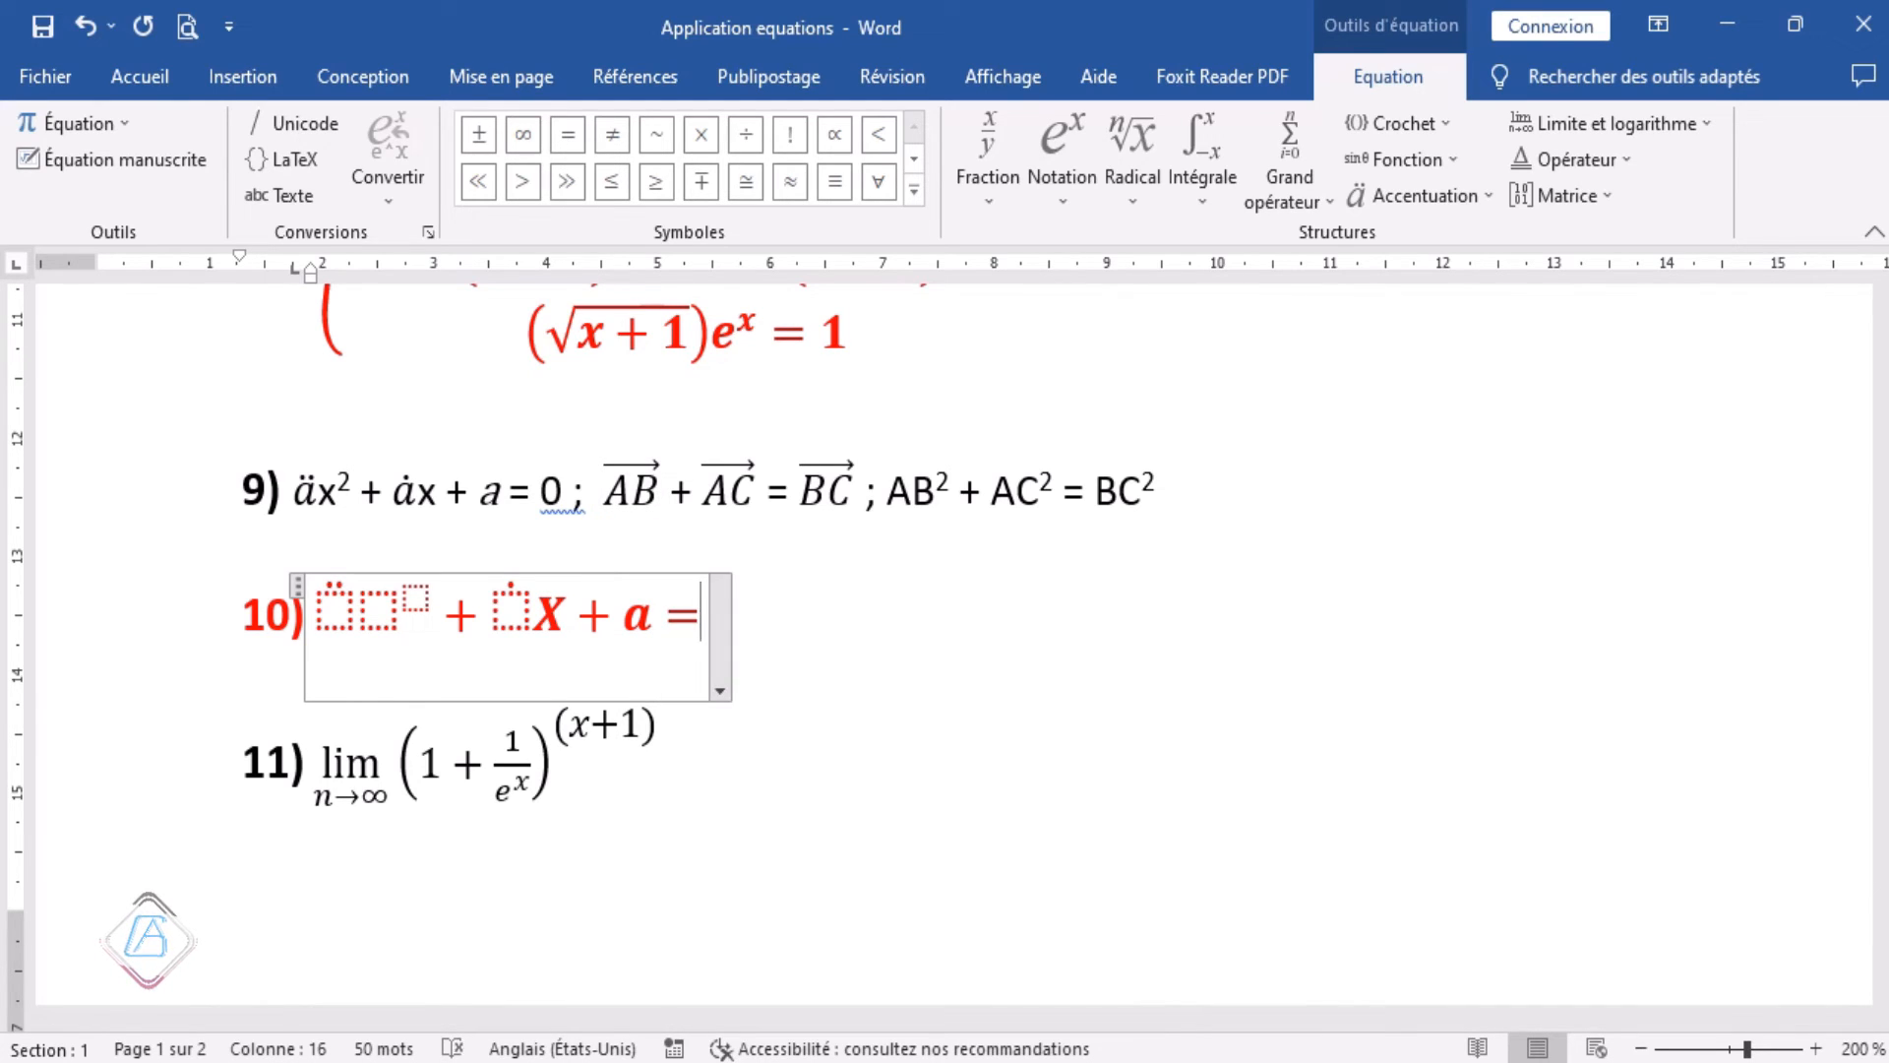
type("0")
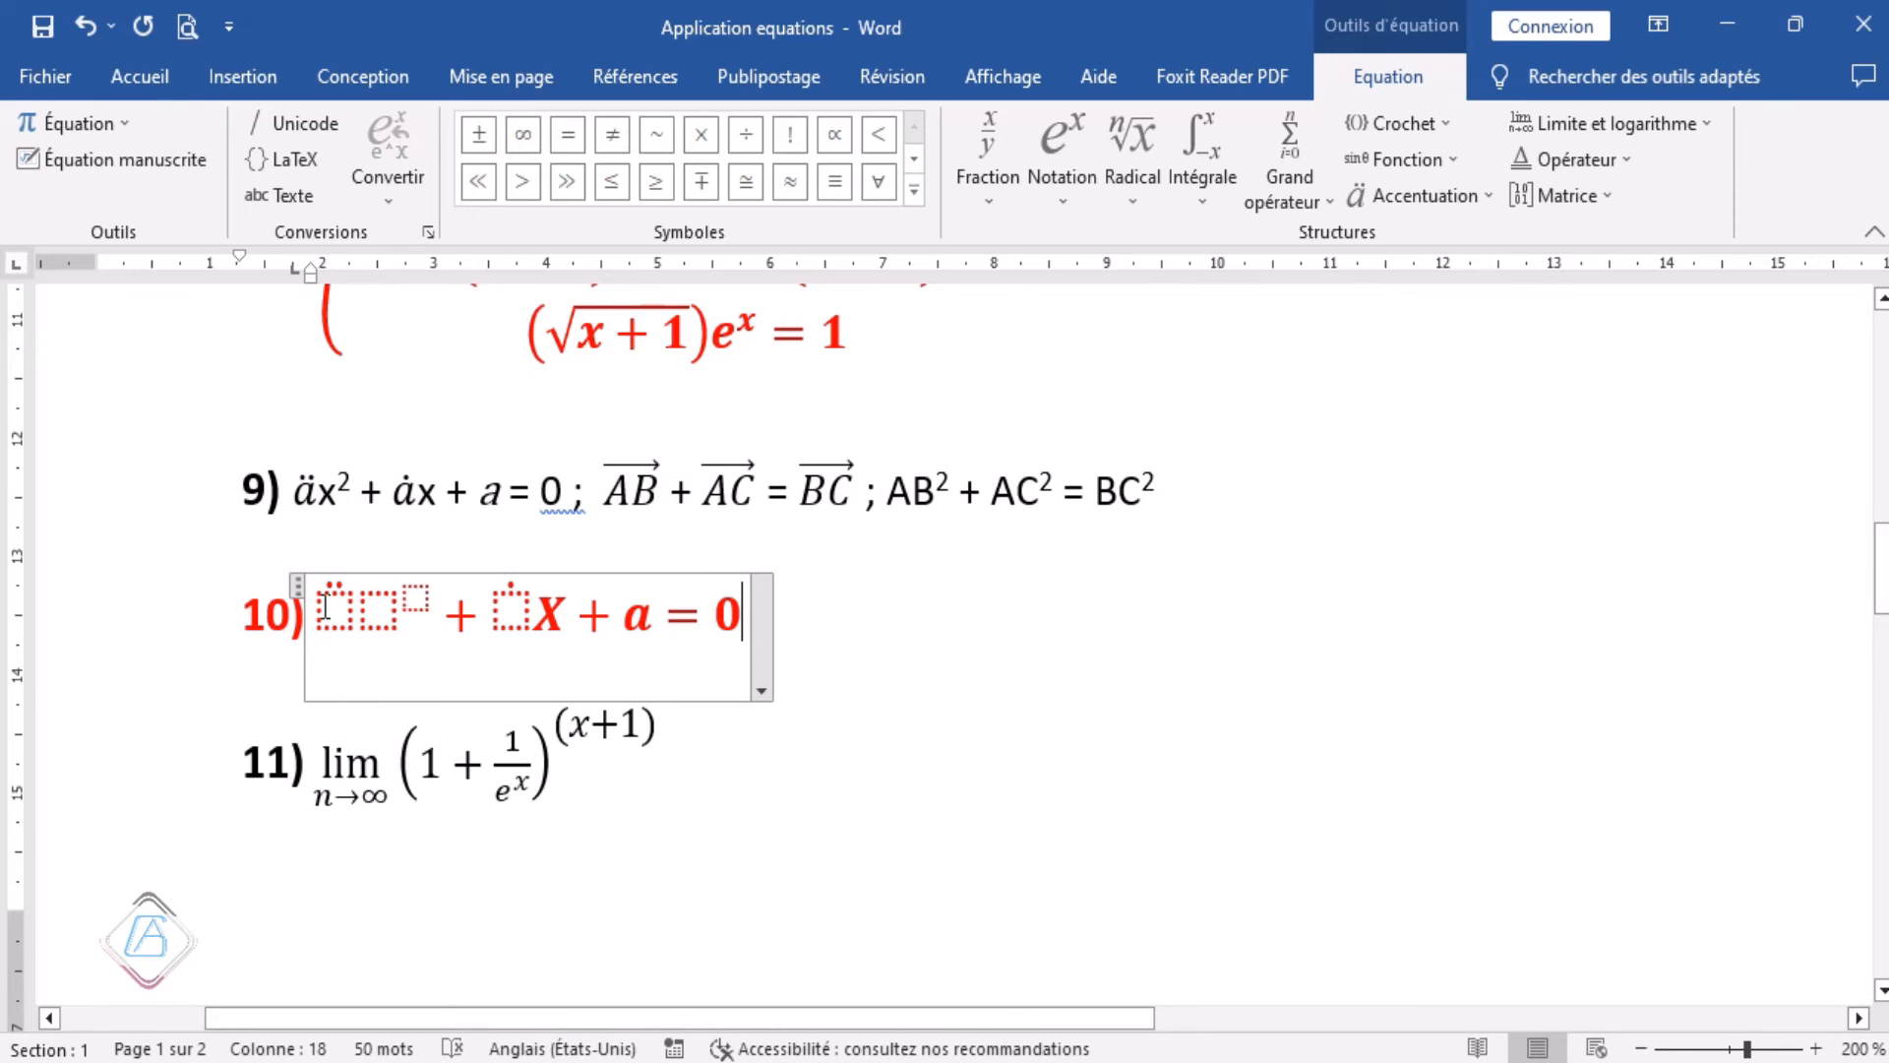
Fill item 10's double-dot accent with a, and the superscript structure with base X and exponent 2.
left_click(336, 608)
type("a")
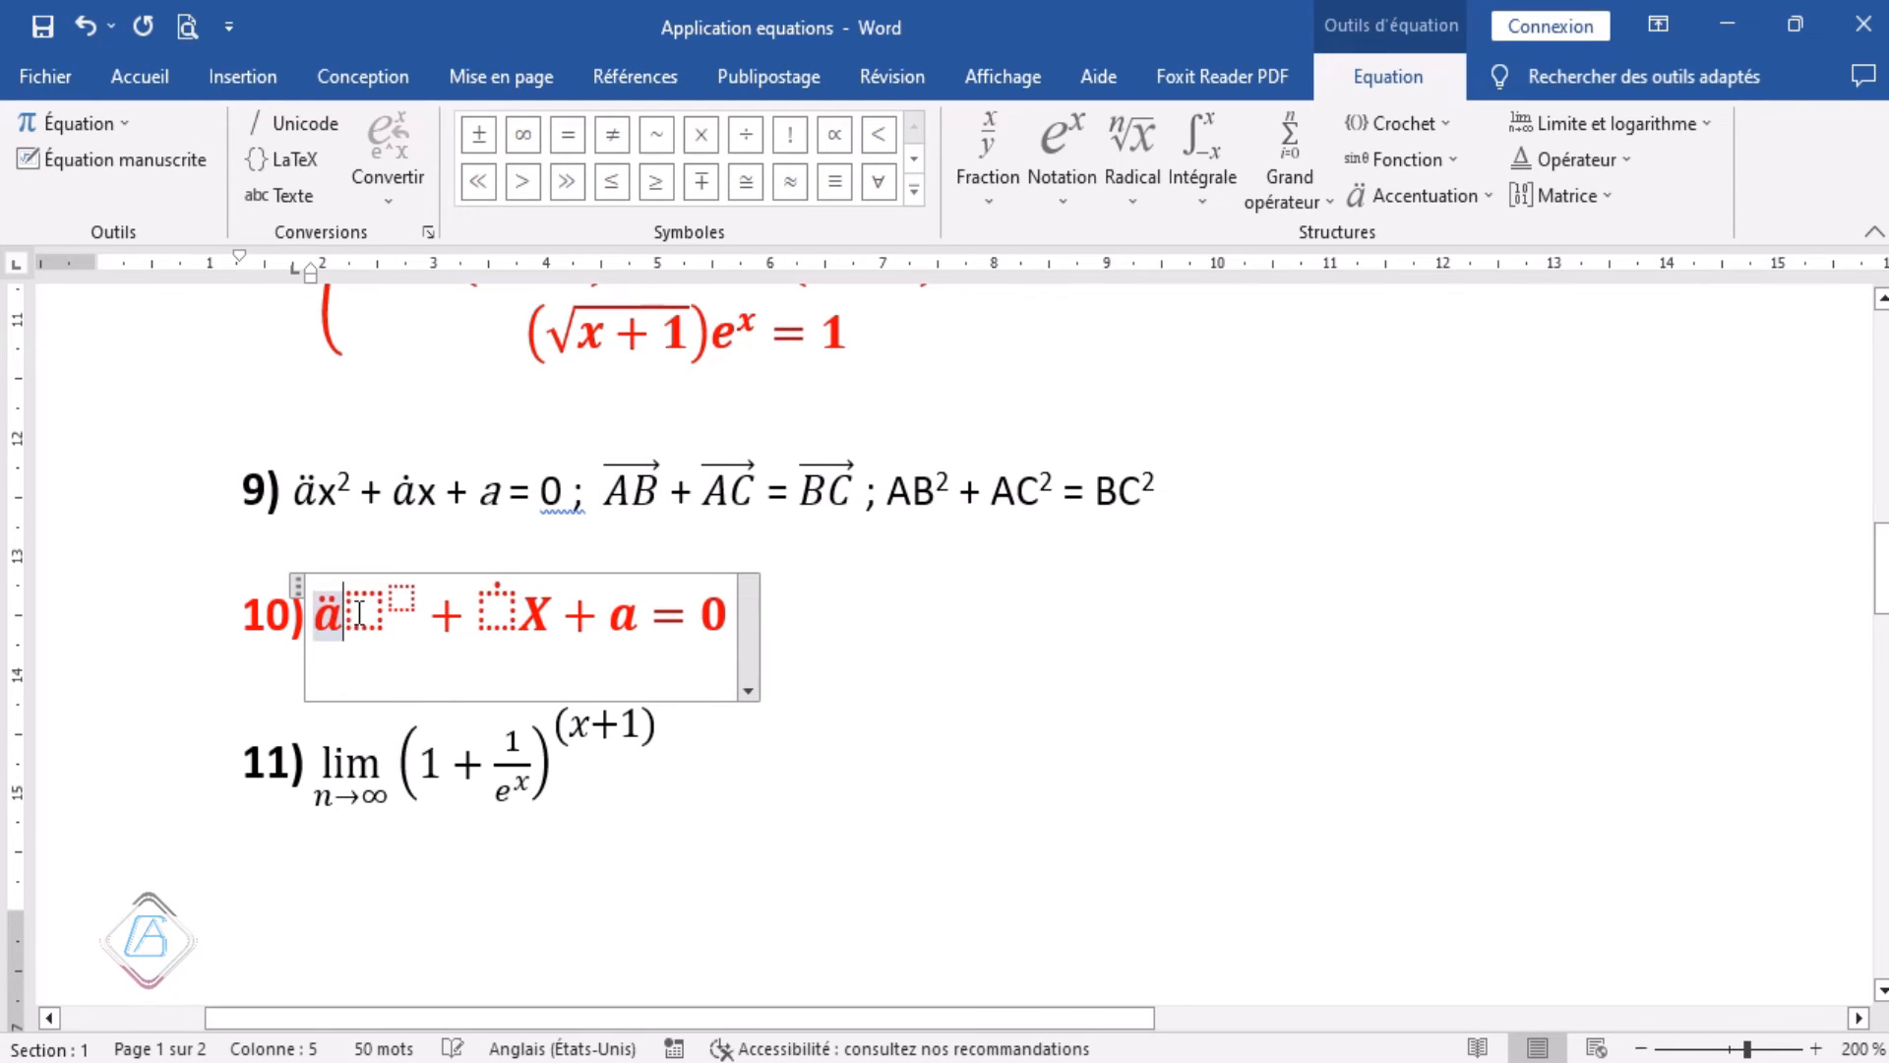
left_click(364, 608)
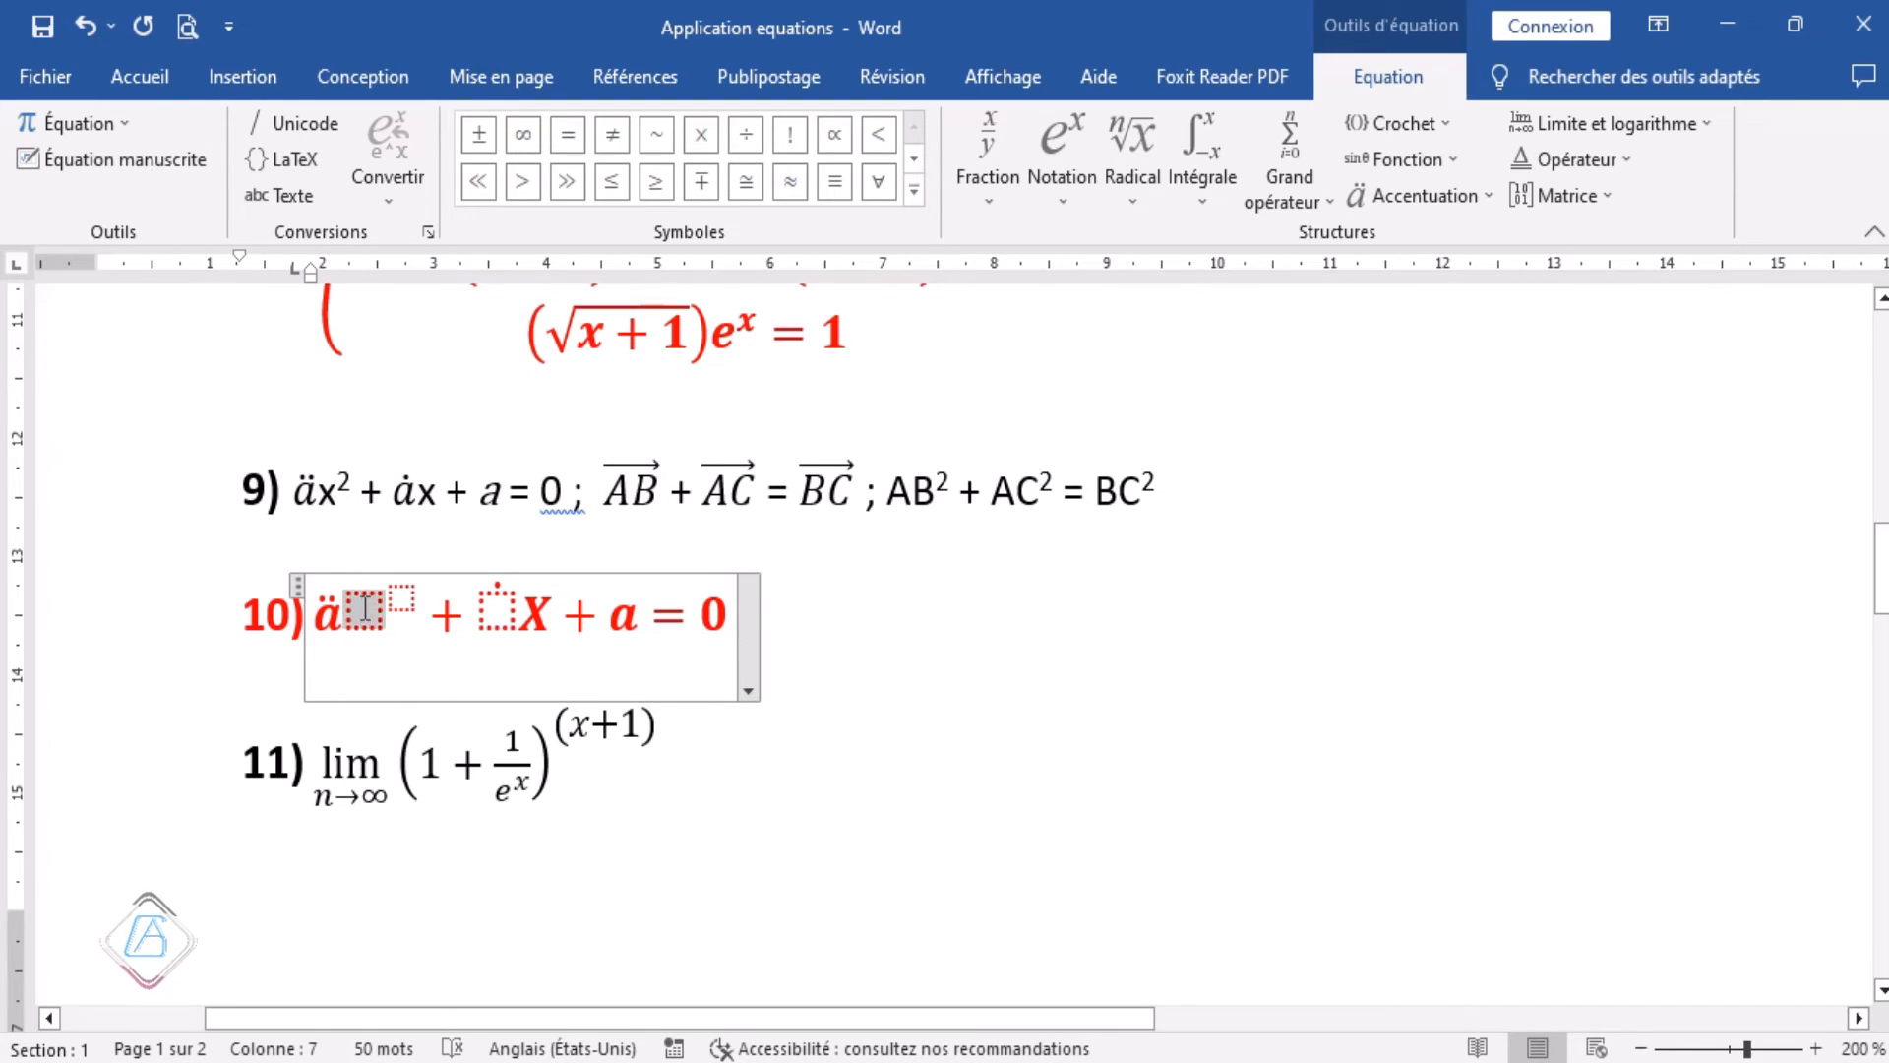
type("X")
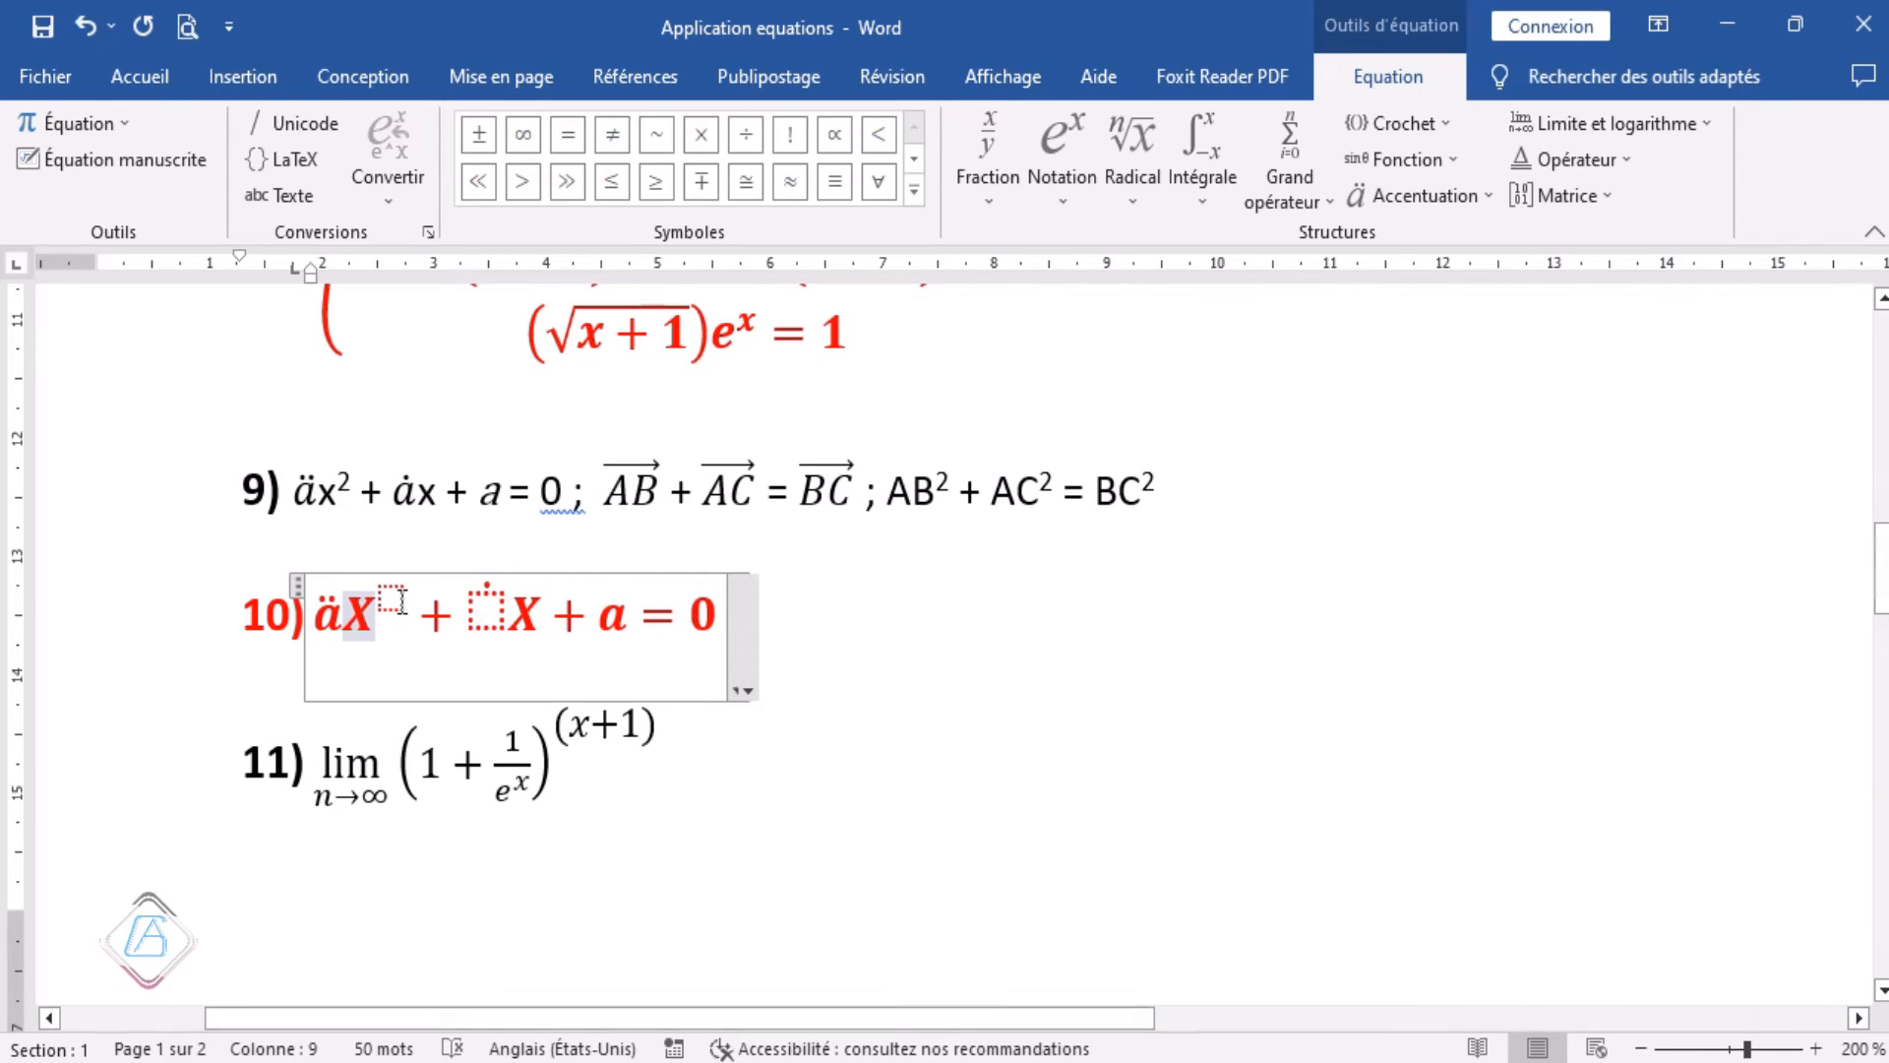
key("BackSpace")
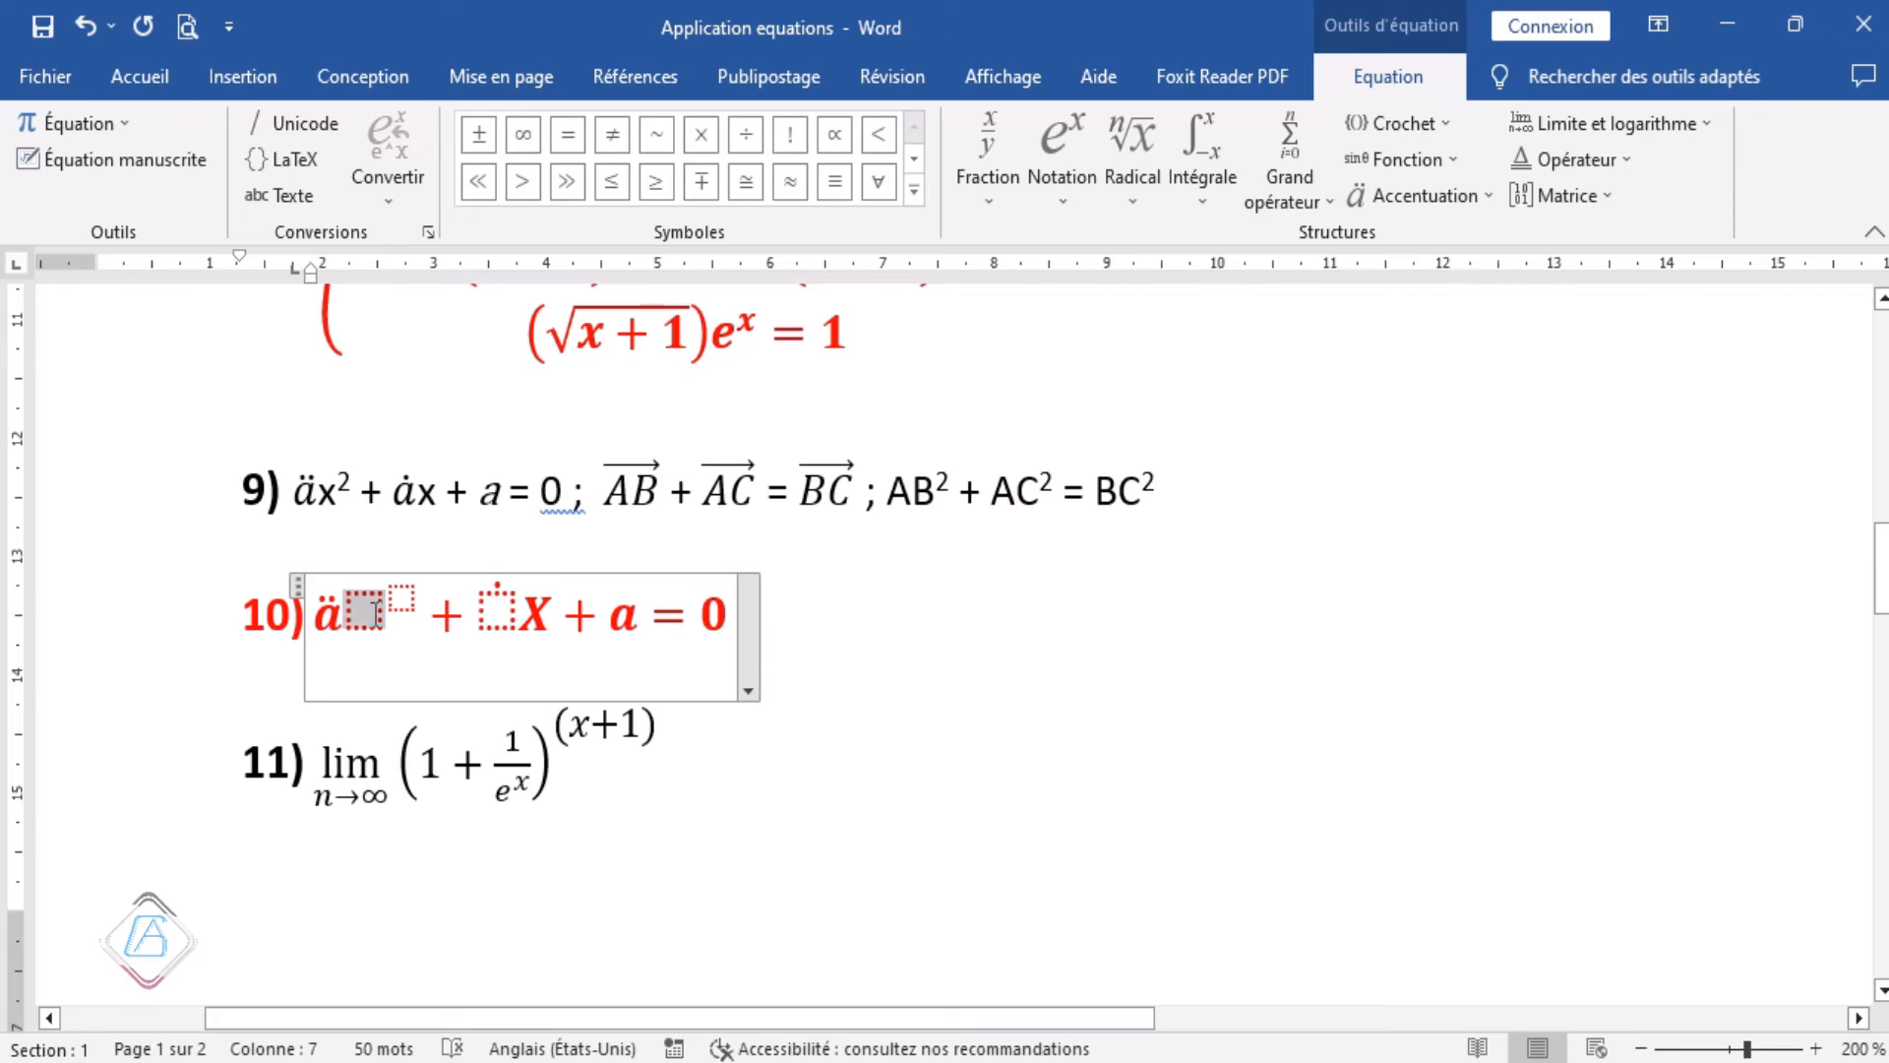
type("X")
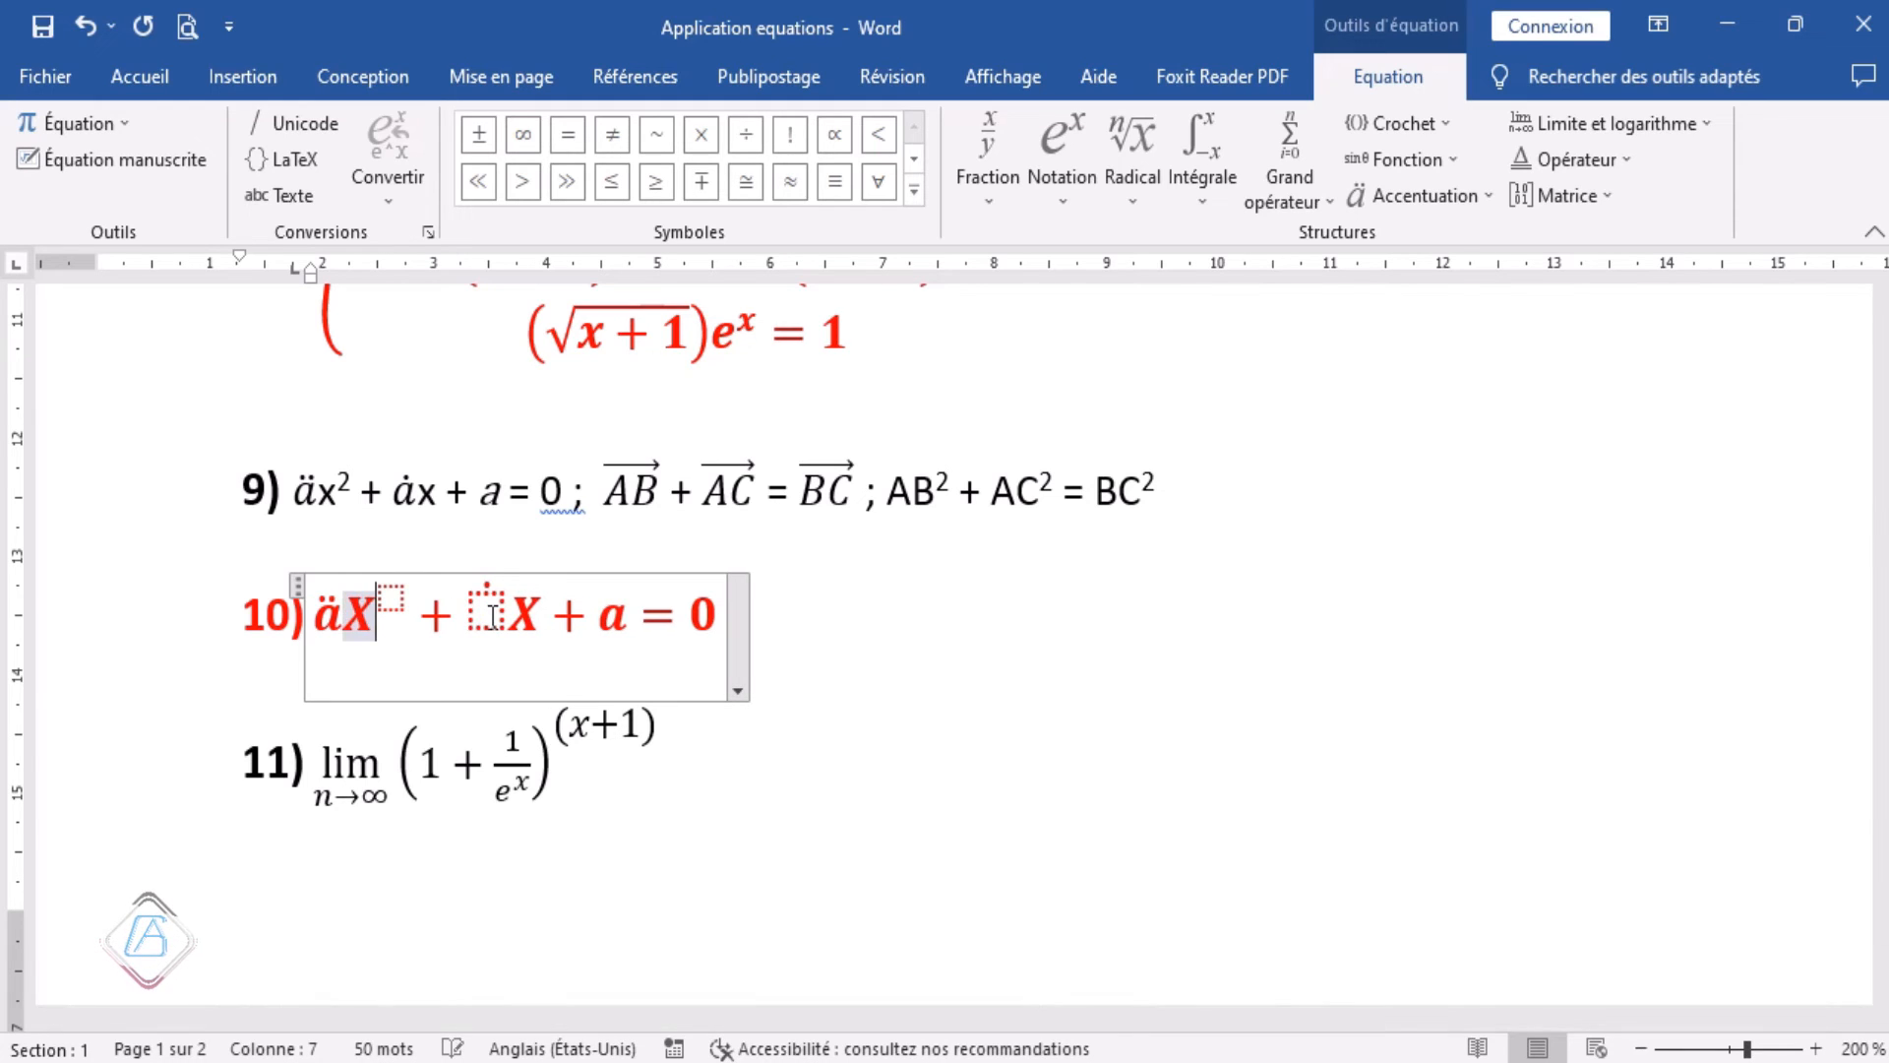
left_click(393, 597)
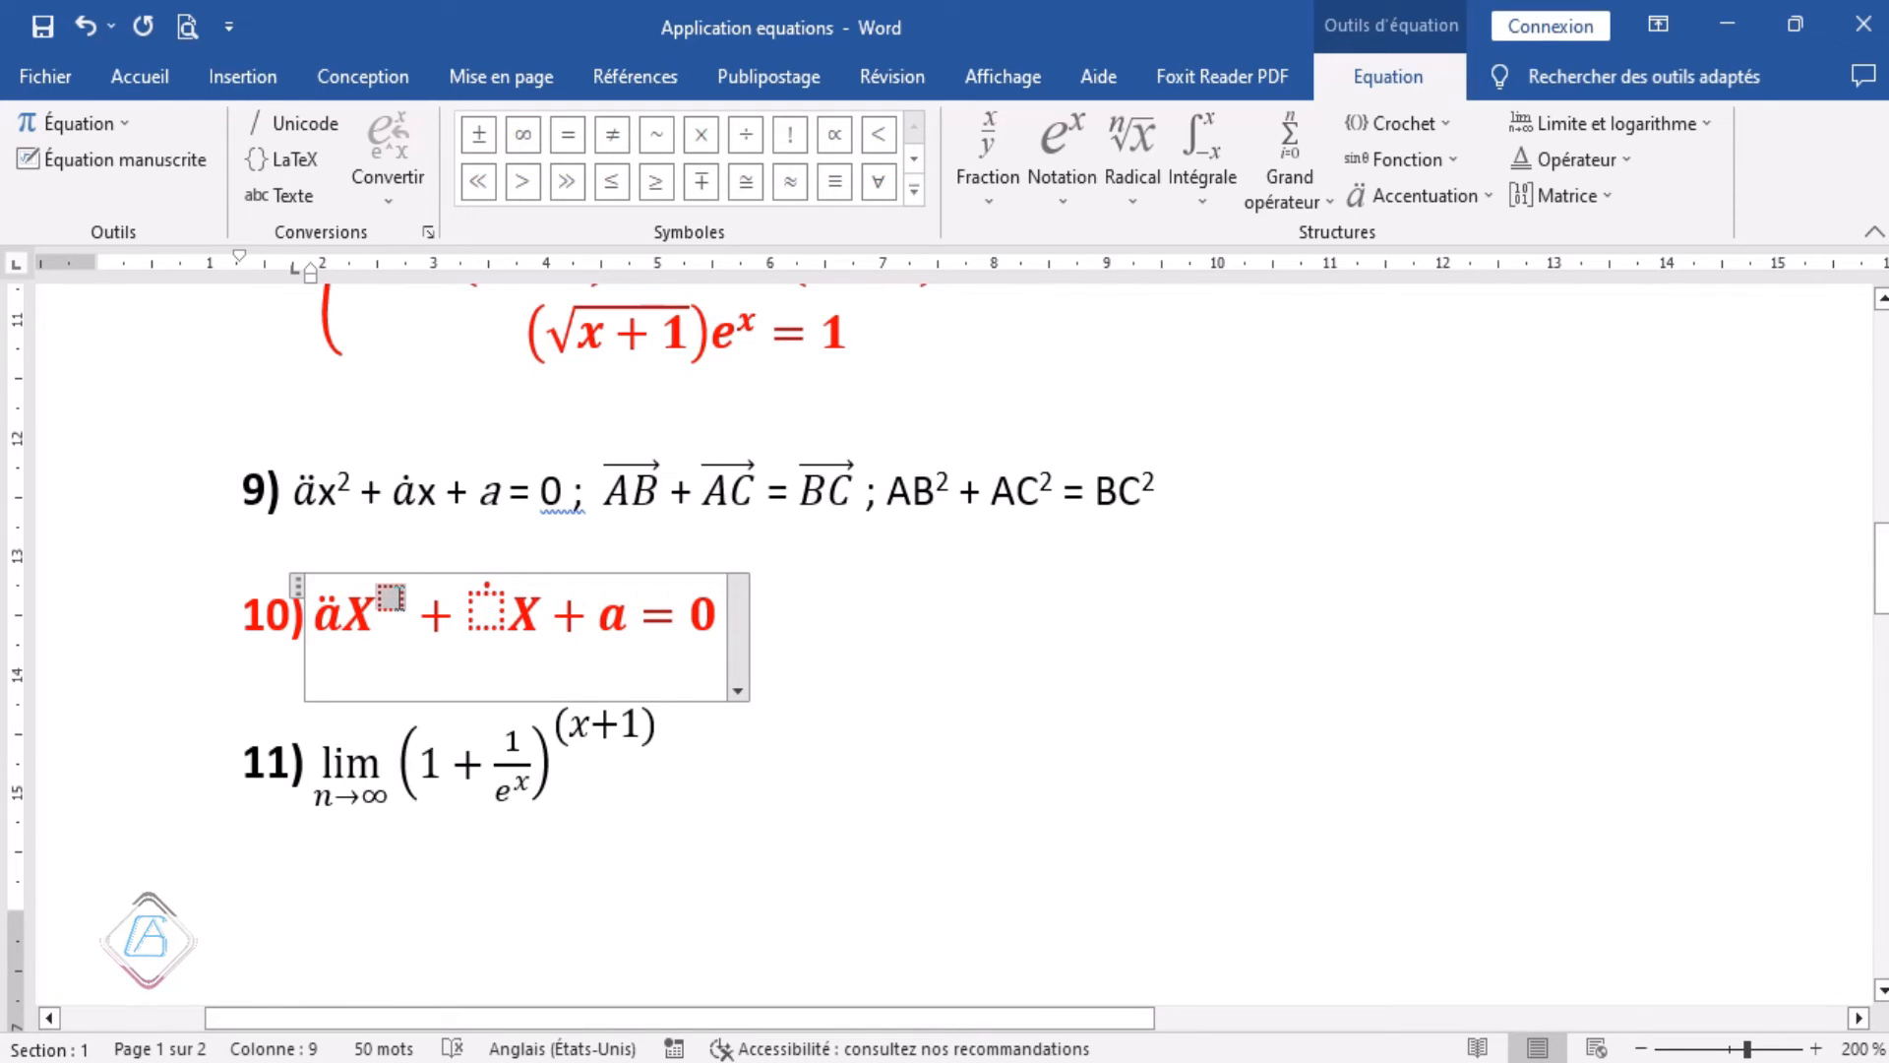
type("2")
Fill item 10's single-dot accent with a, then leave the equation and add a semicolon after it.
left_click(478, 605)
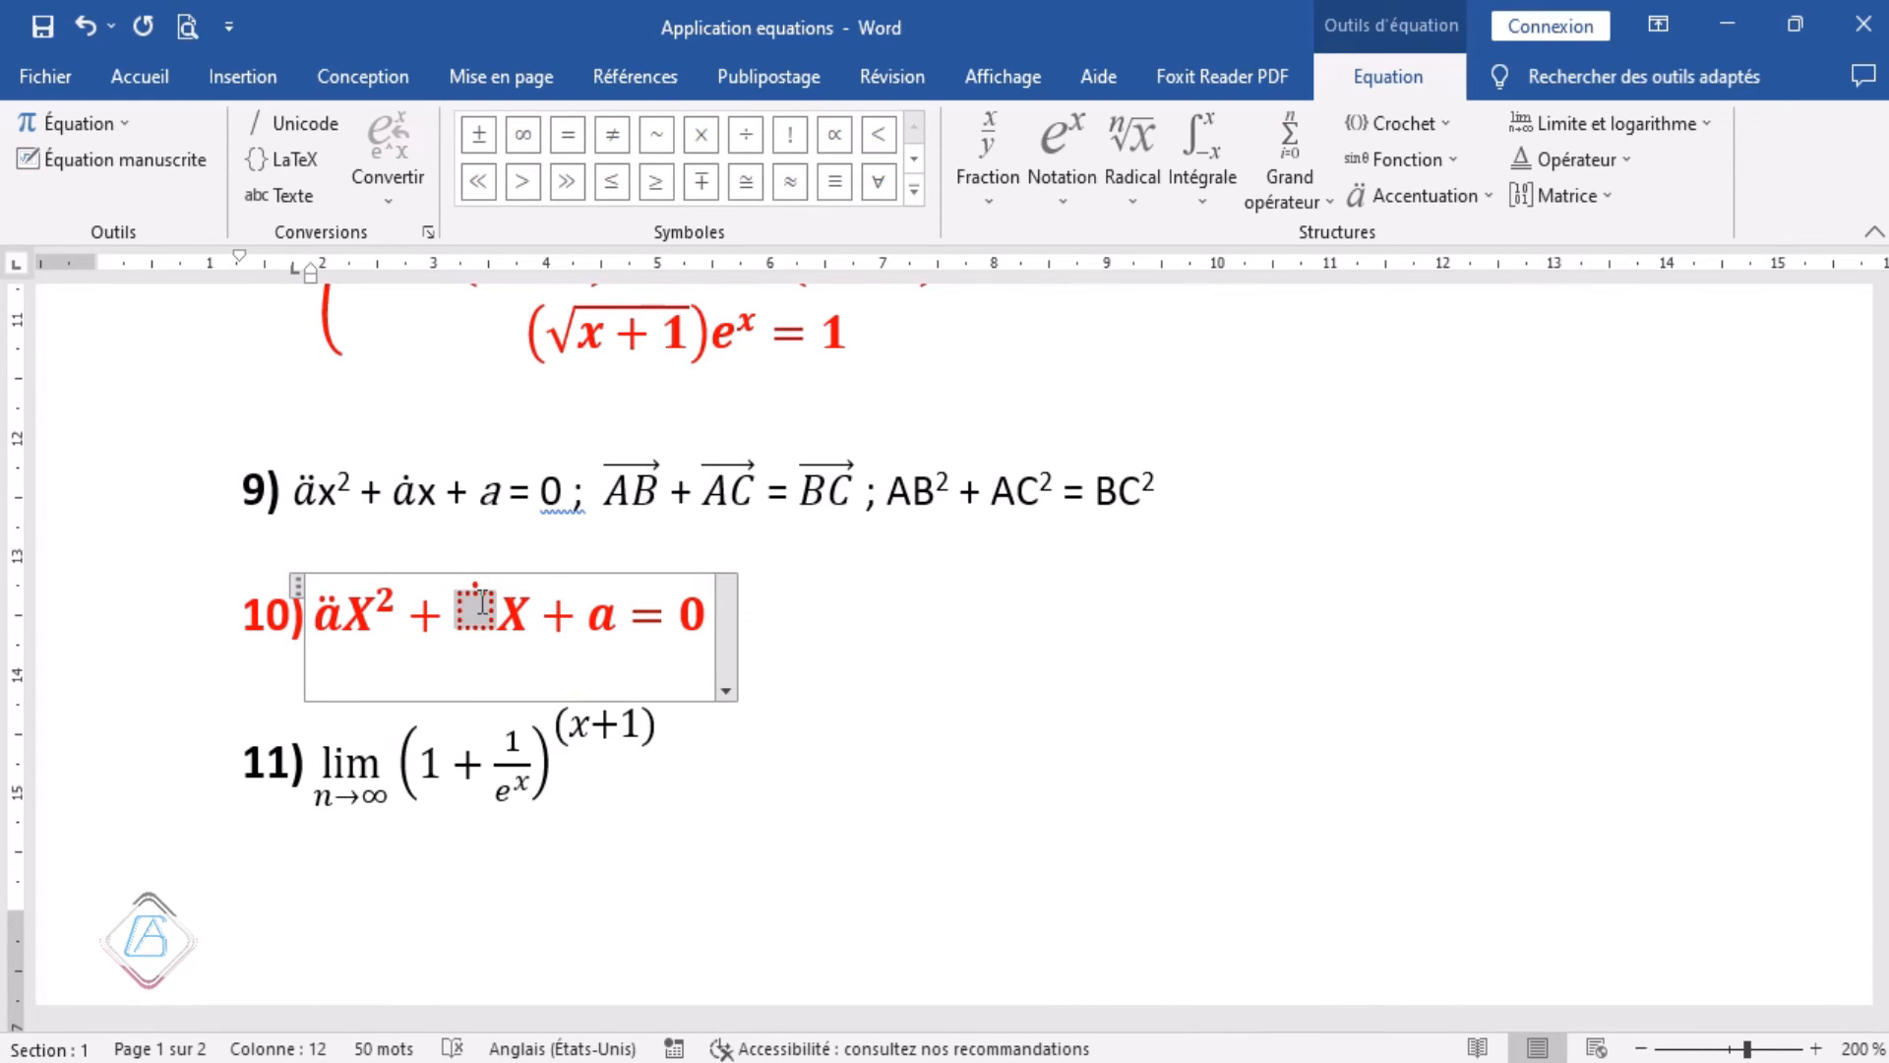
type("a")
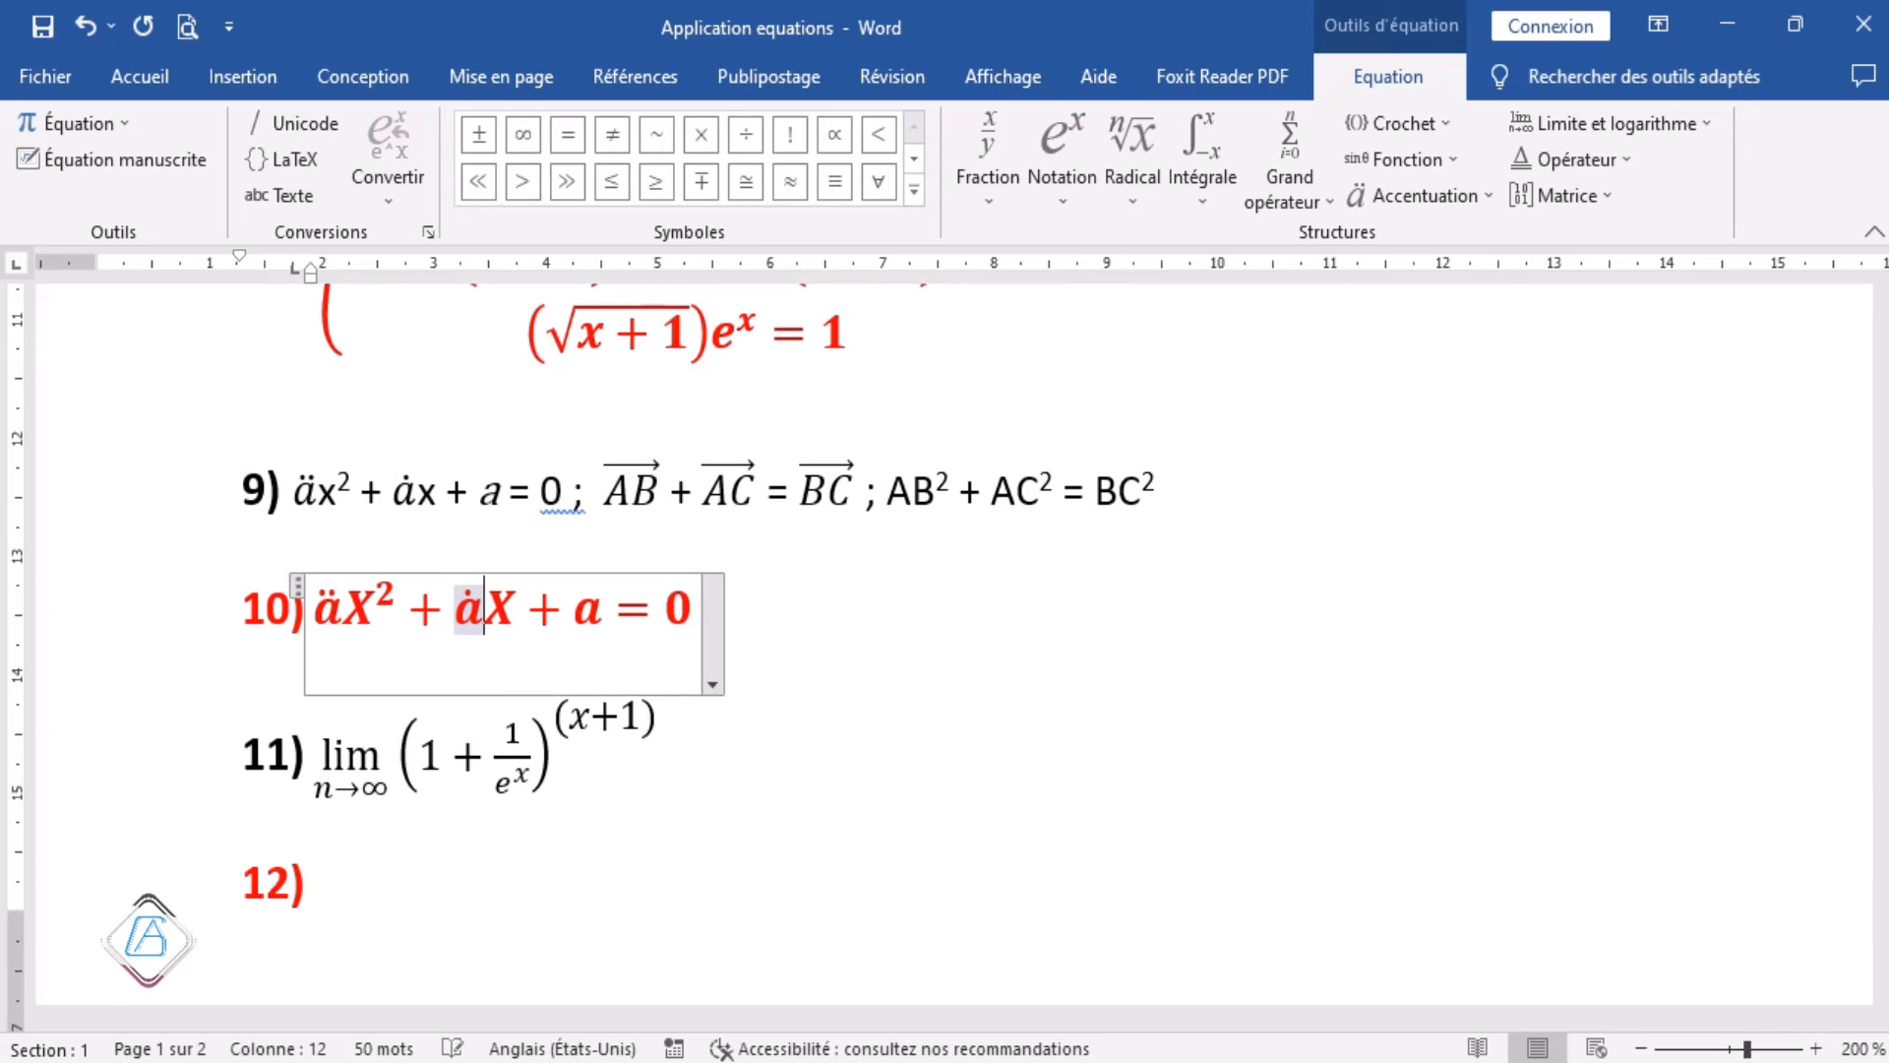
left_click(930, 695)
left_click(739, 617)
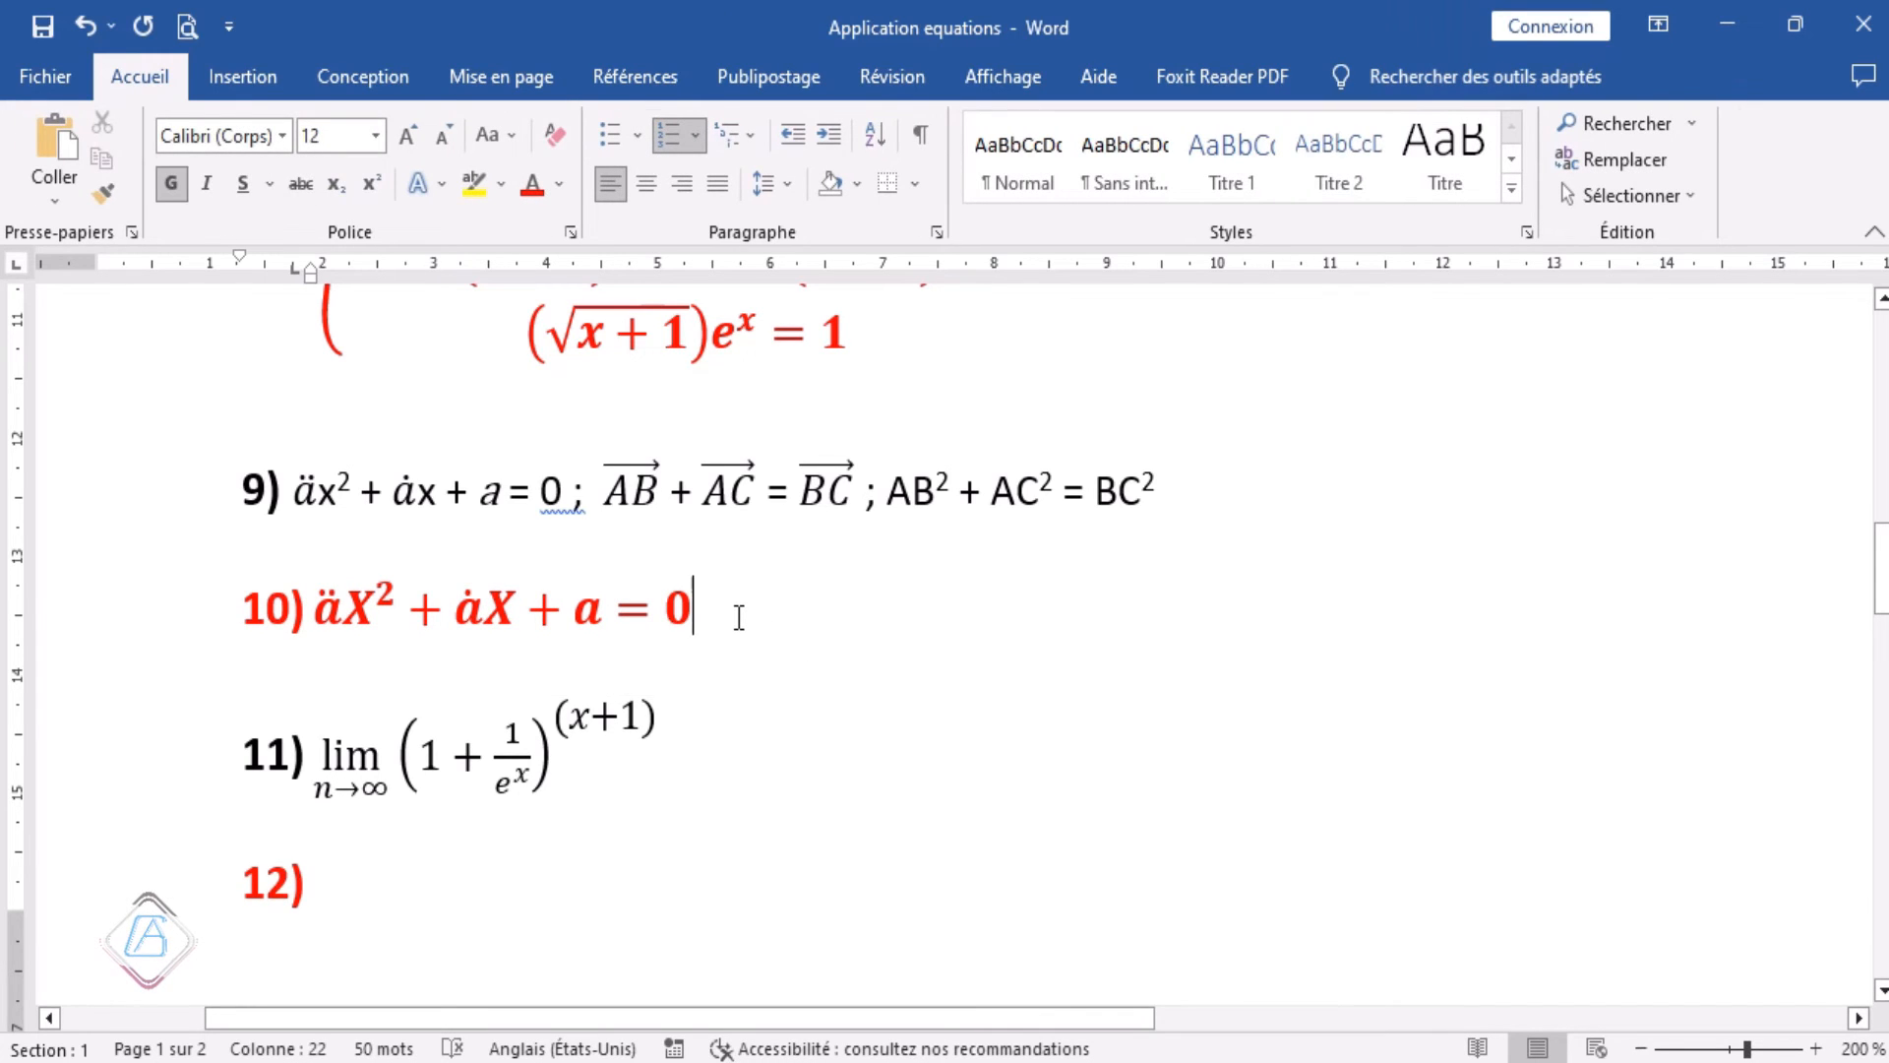
type(";")
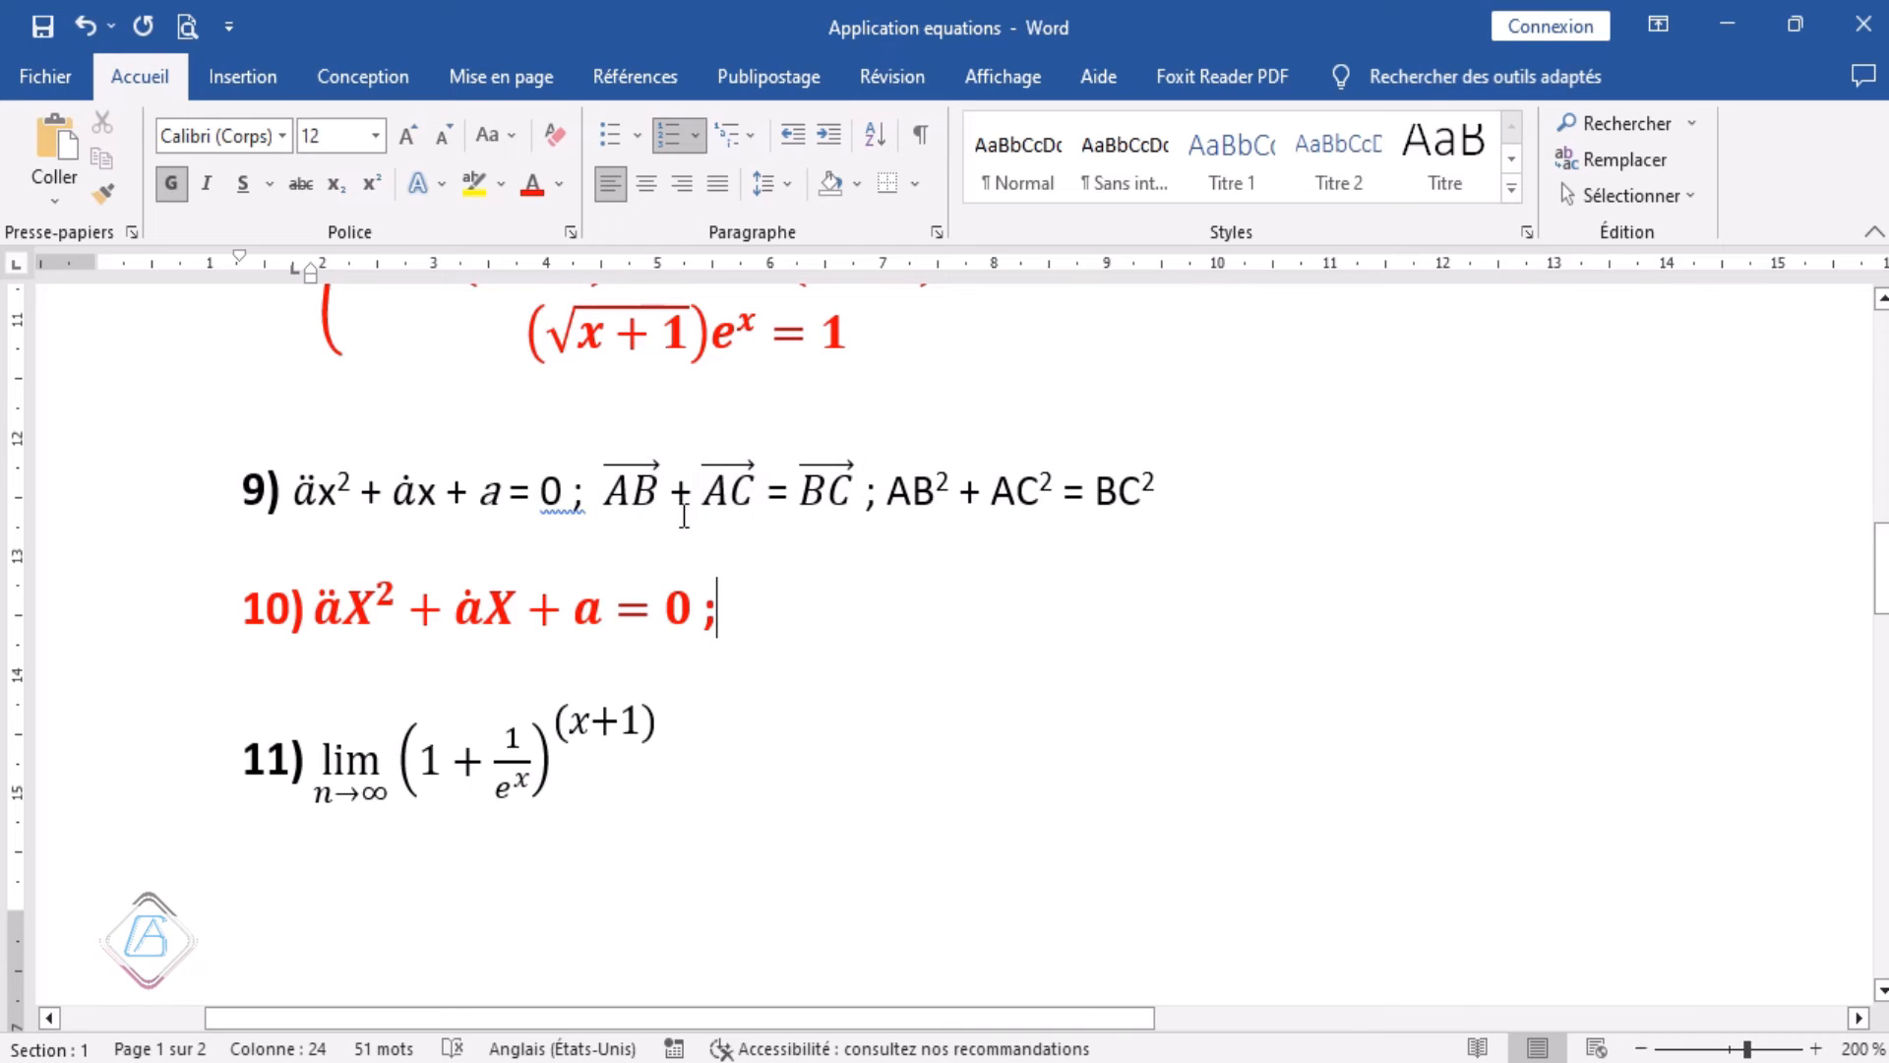
left_click(232, 73)
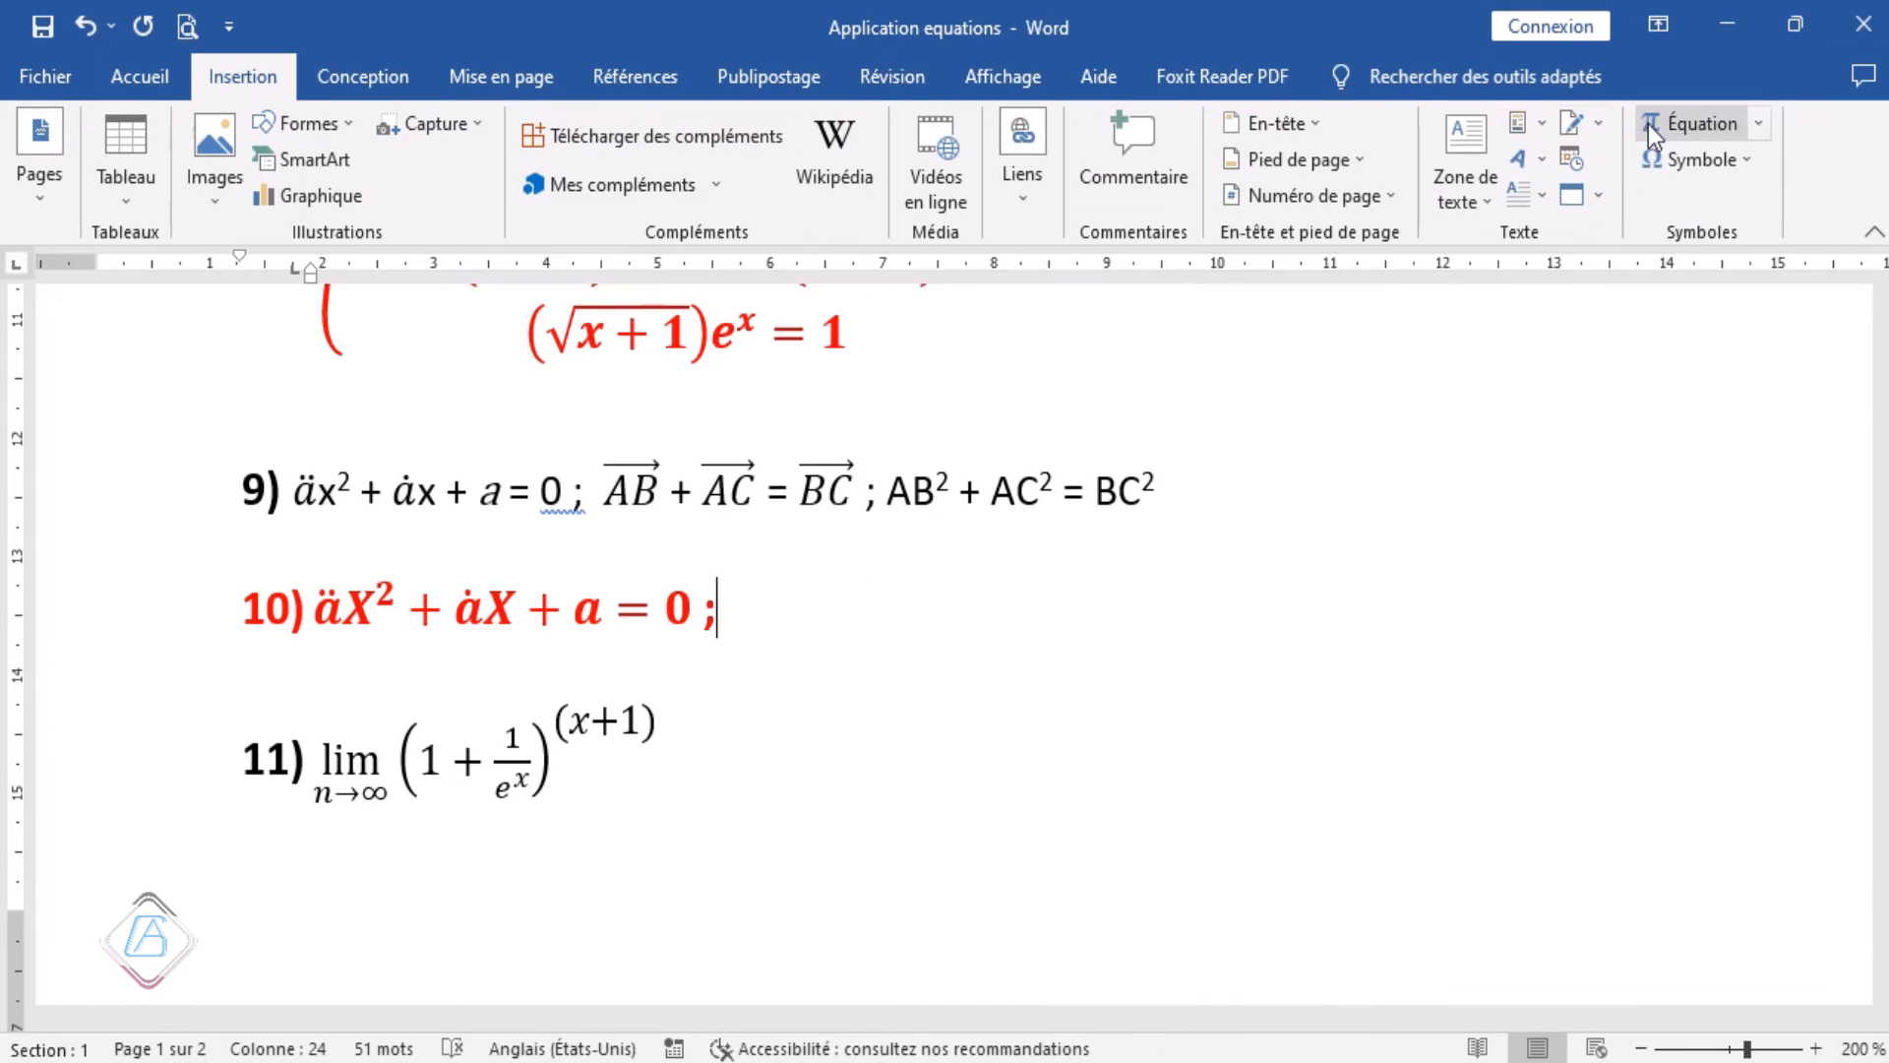
left_click(1694, 126)
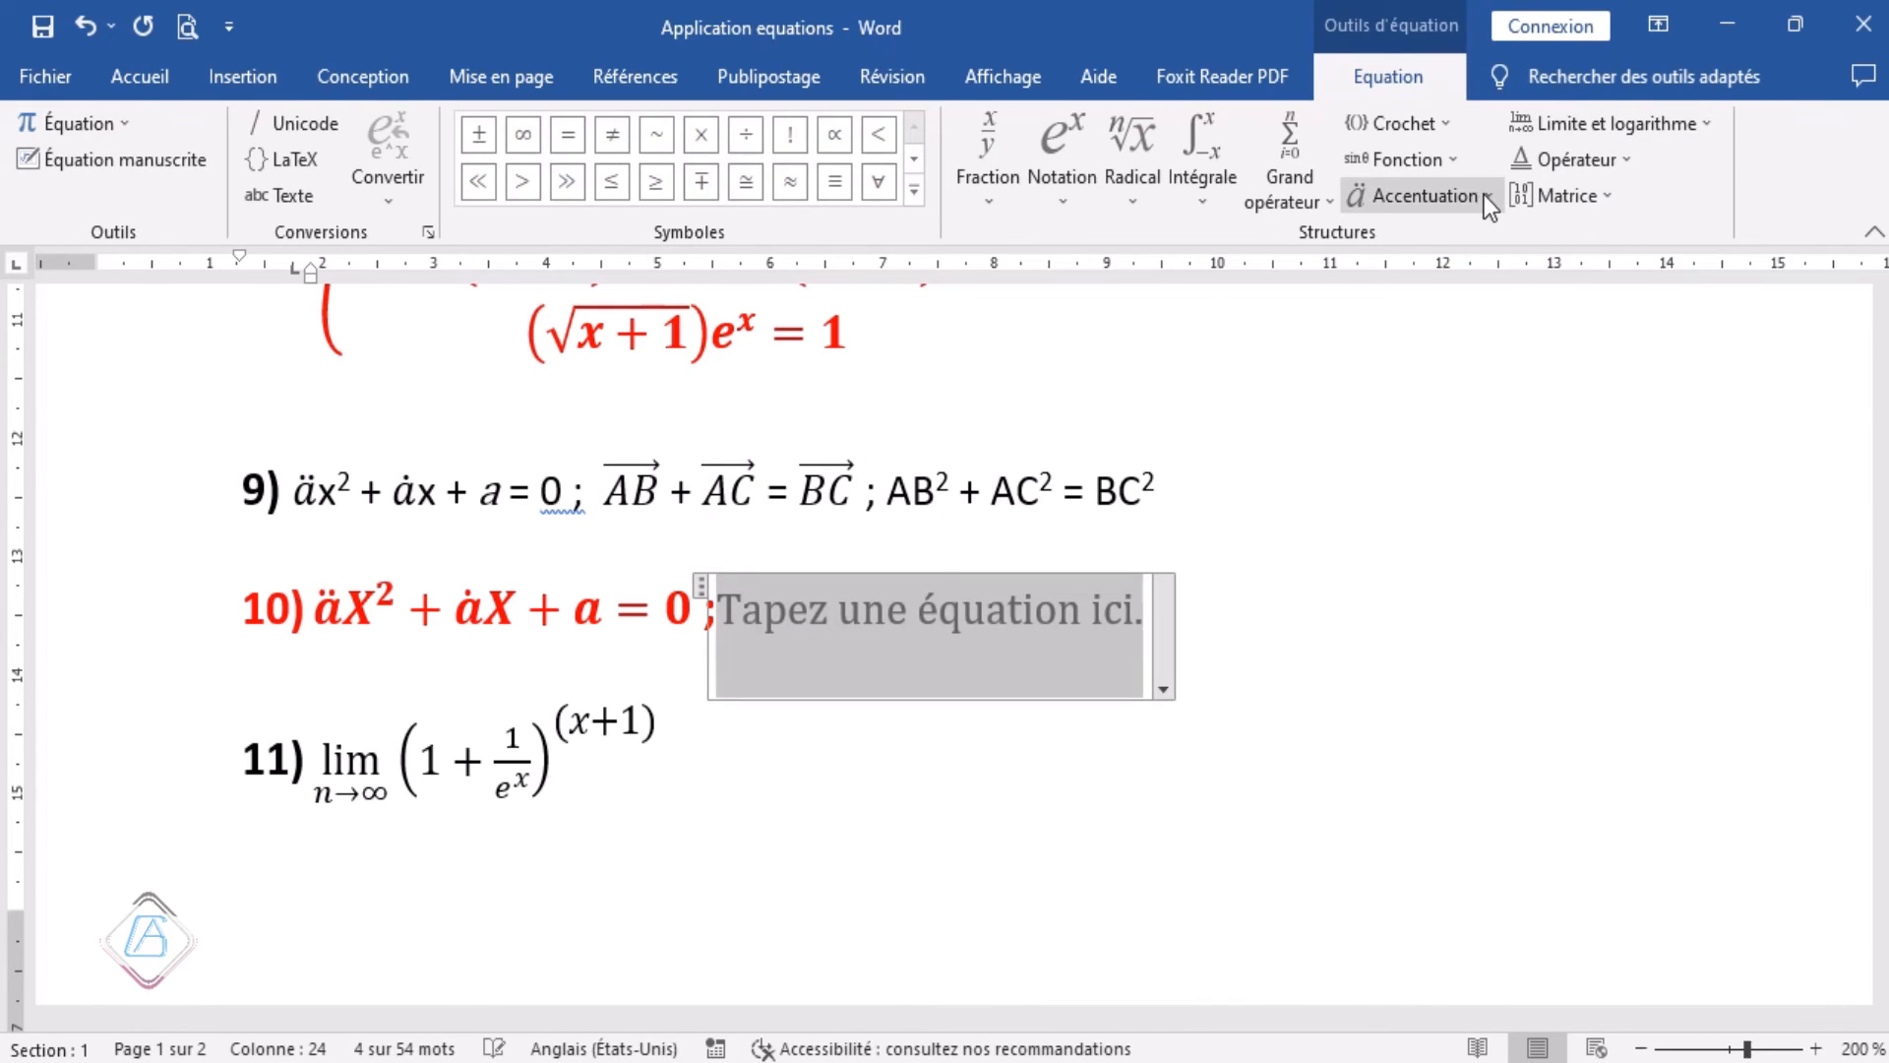
left_click(1627, 159)
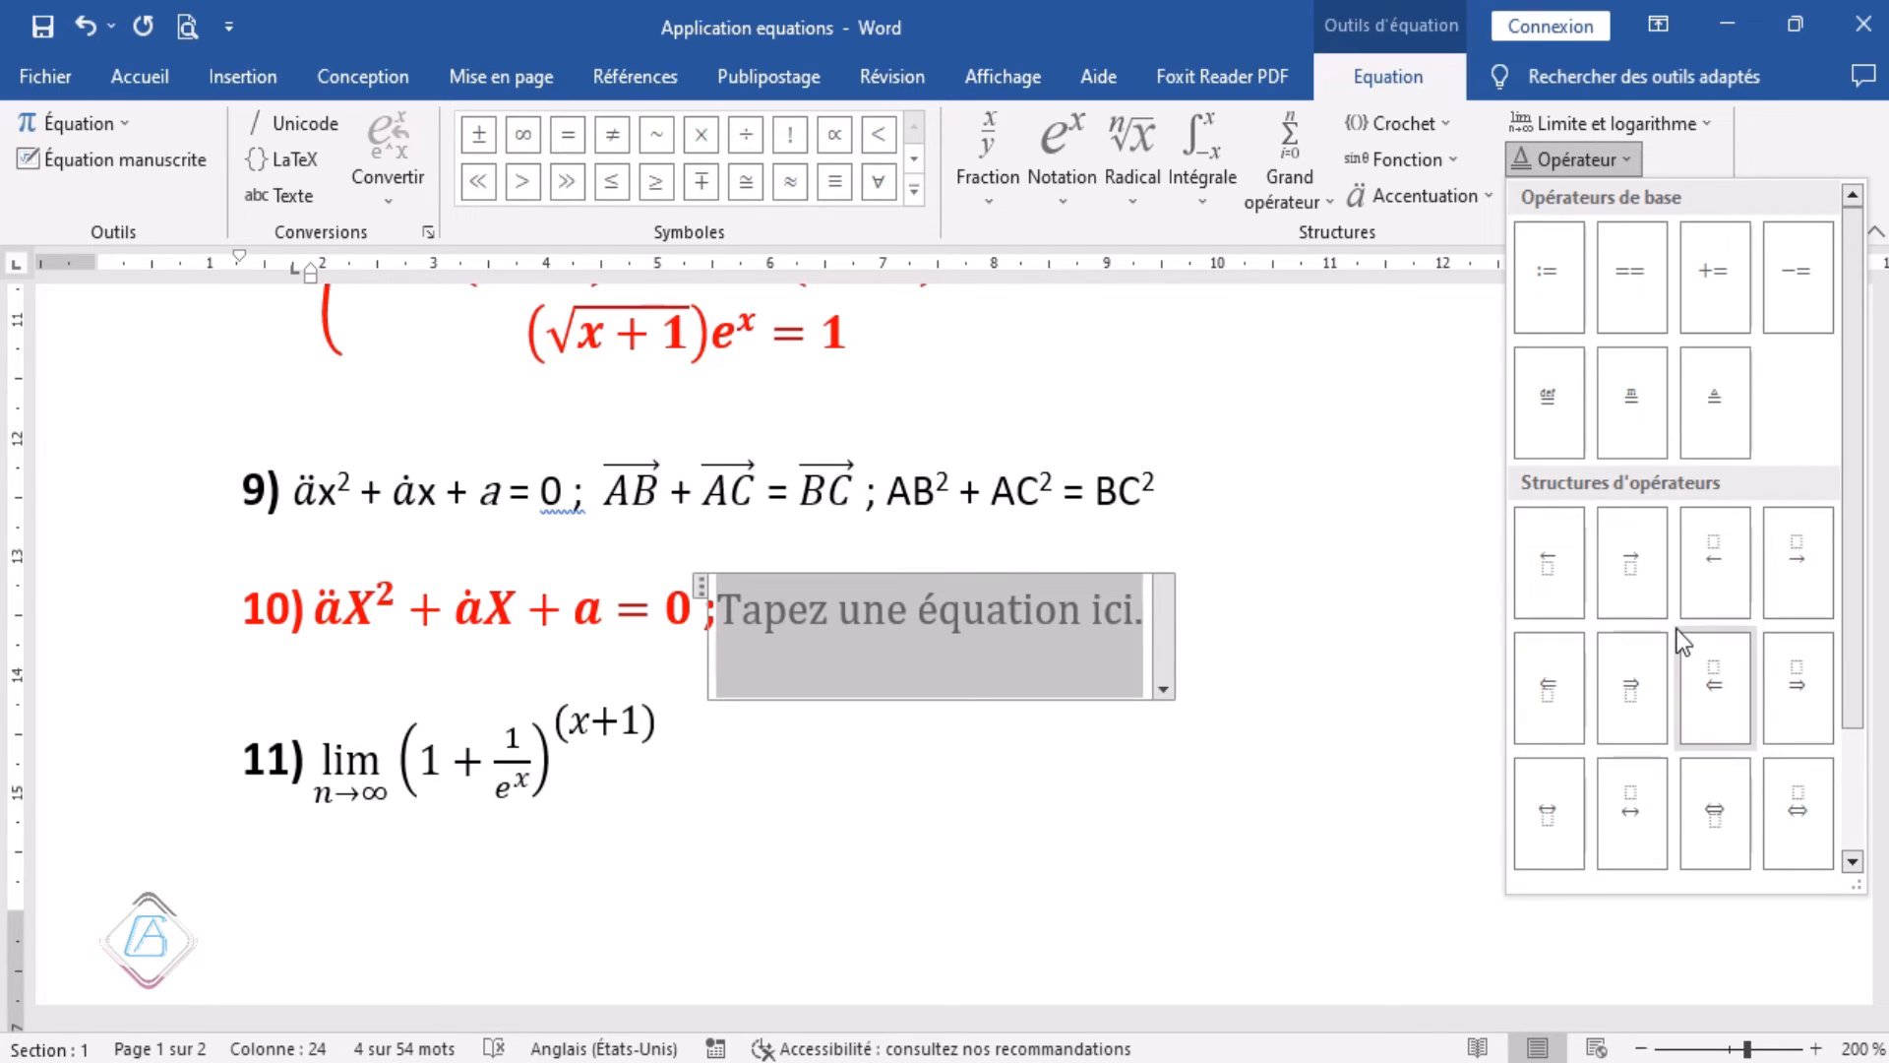
left_click(1632, 565)
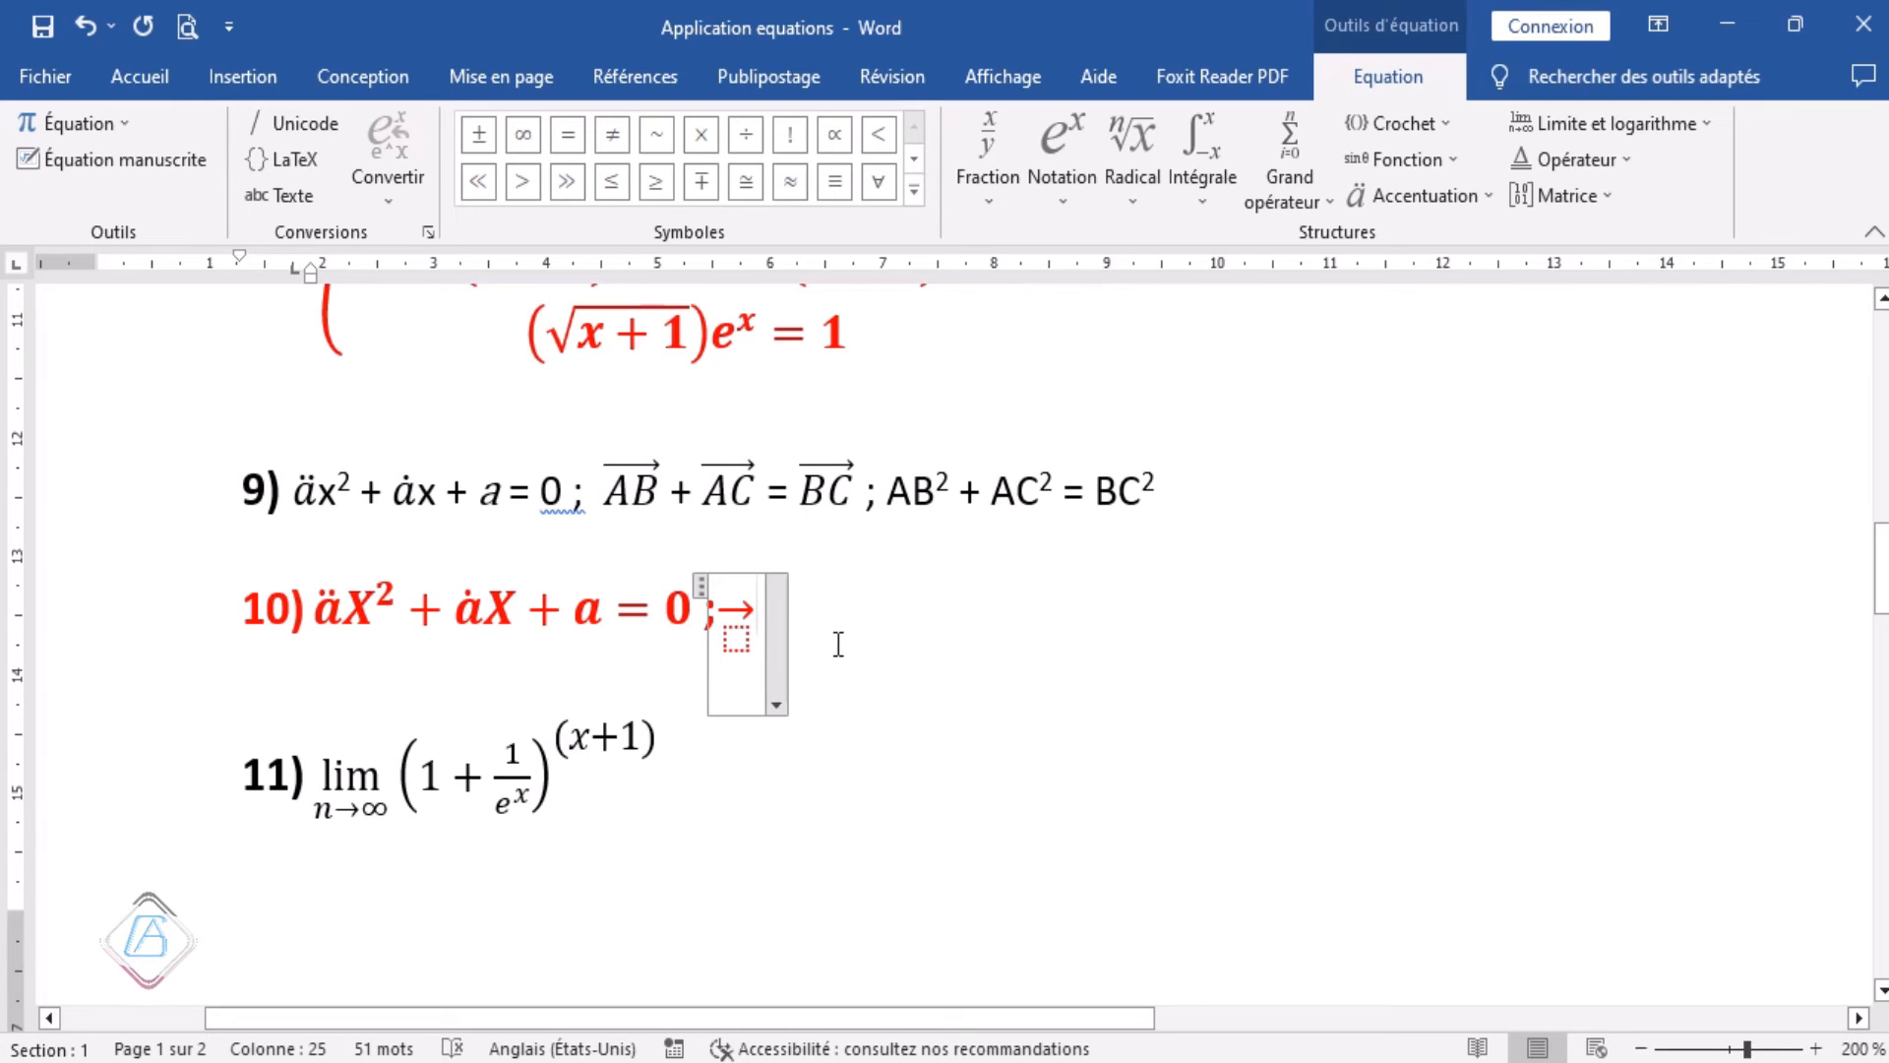
key("BackSpace")
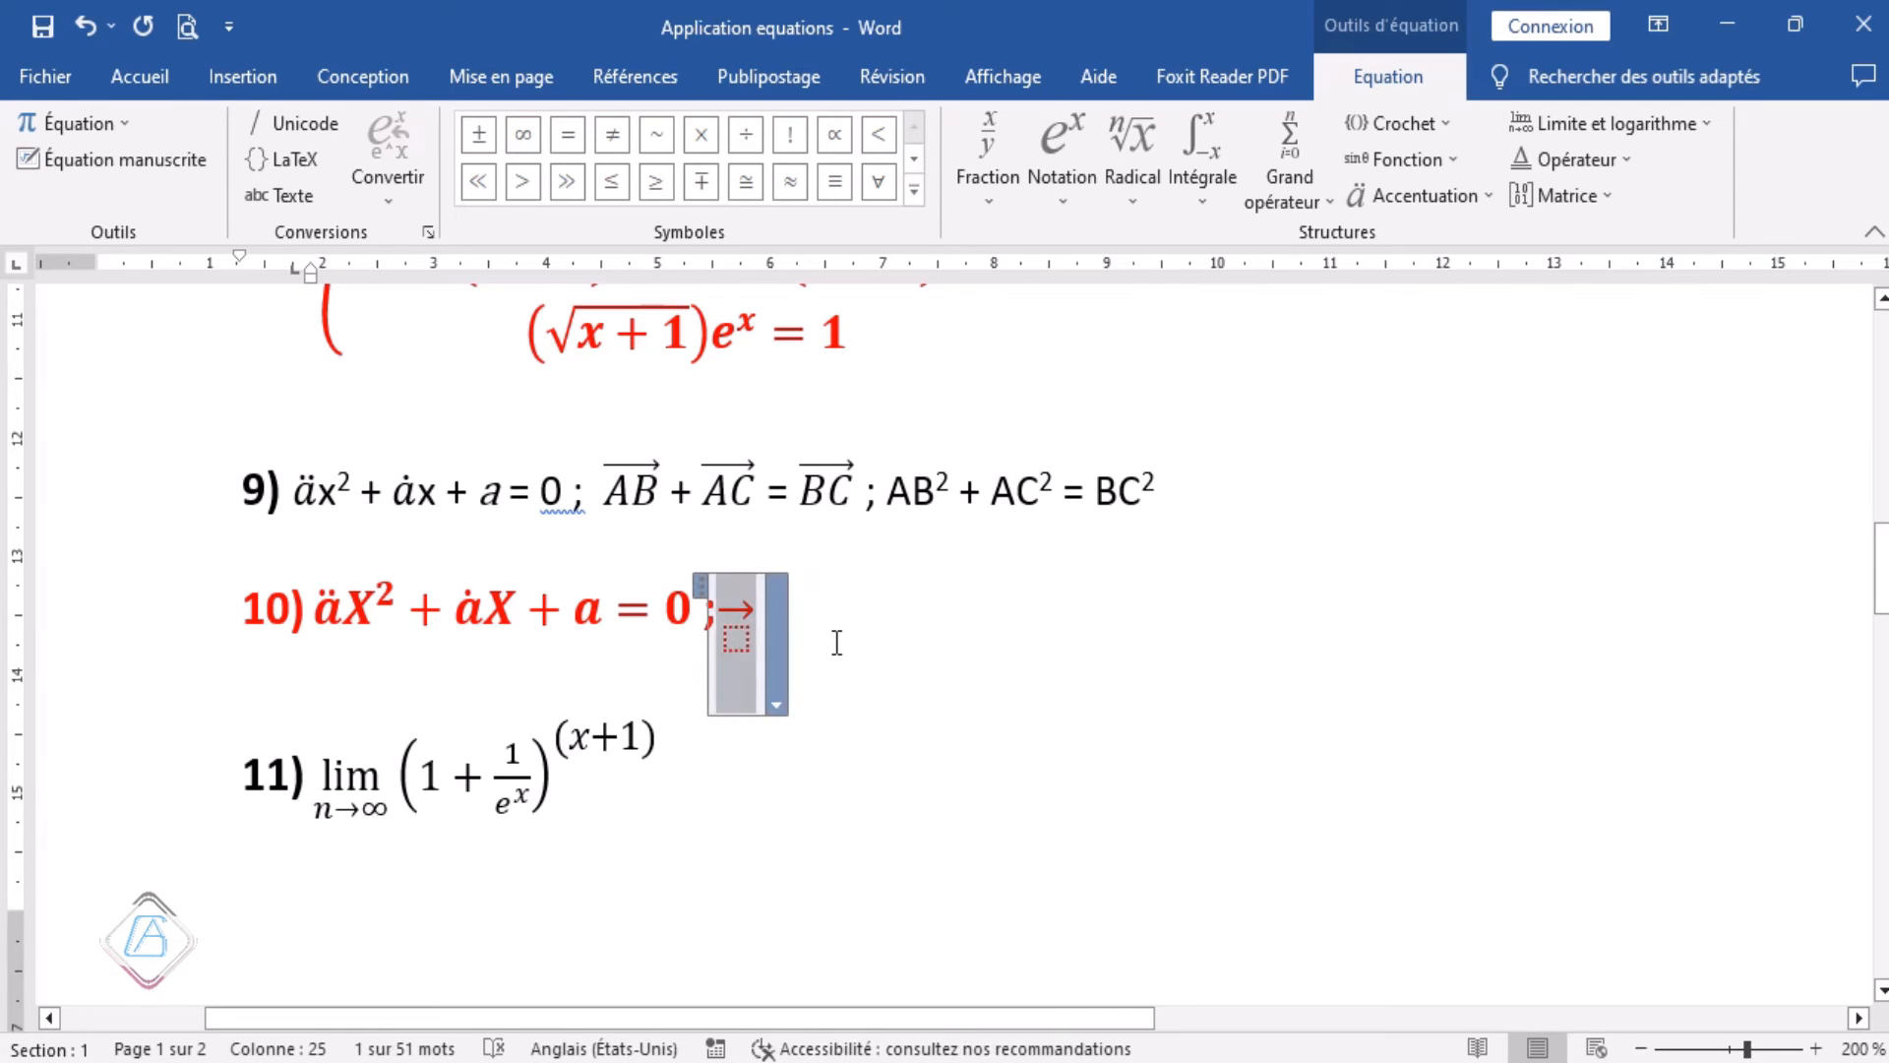
key("BackSpace")
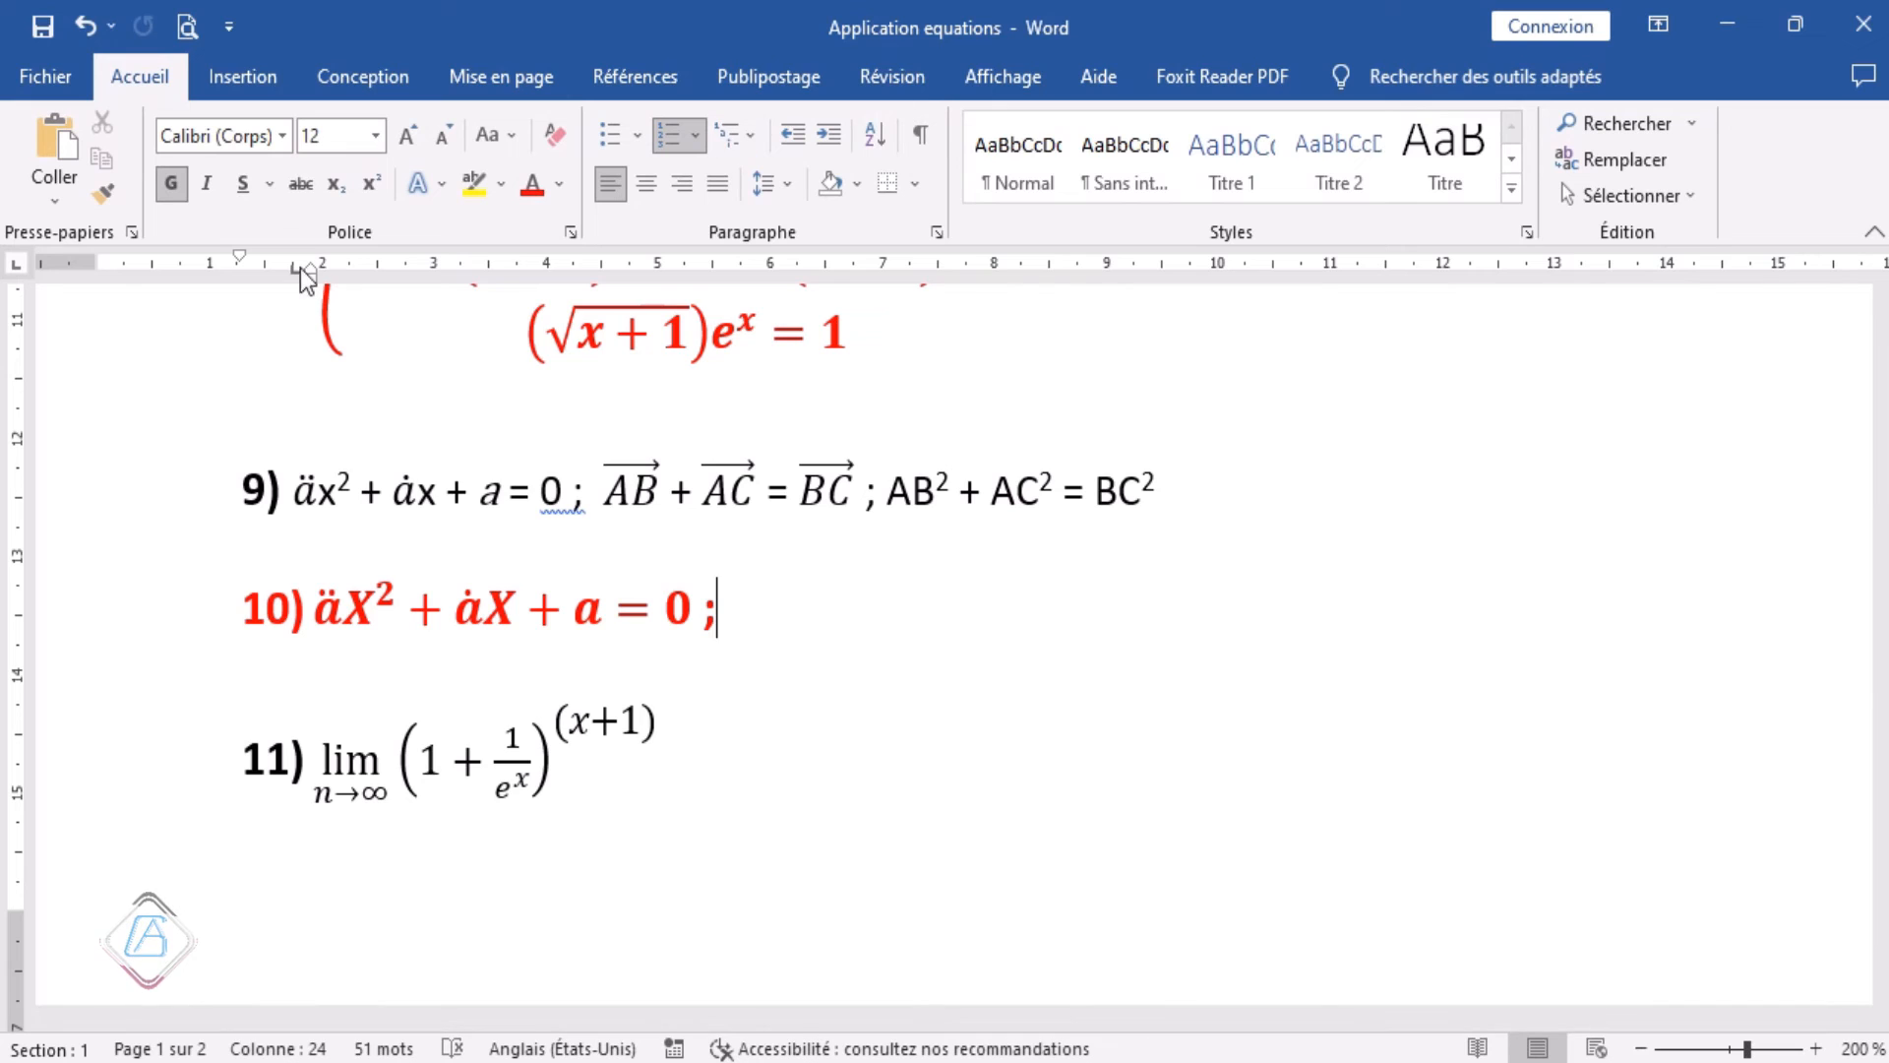
Insert a new equation after item 10's semicolon and start it with an empty right-arrow accent followed by a plus sign.
left_click(248, 78)
left_click(1679, 122)
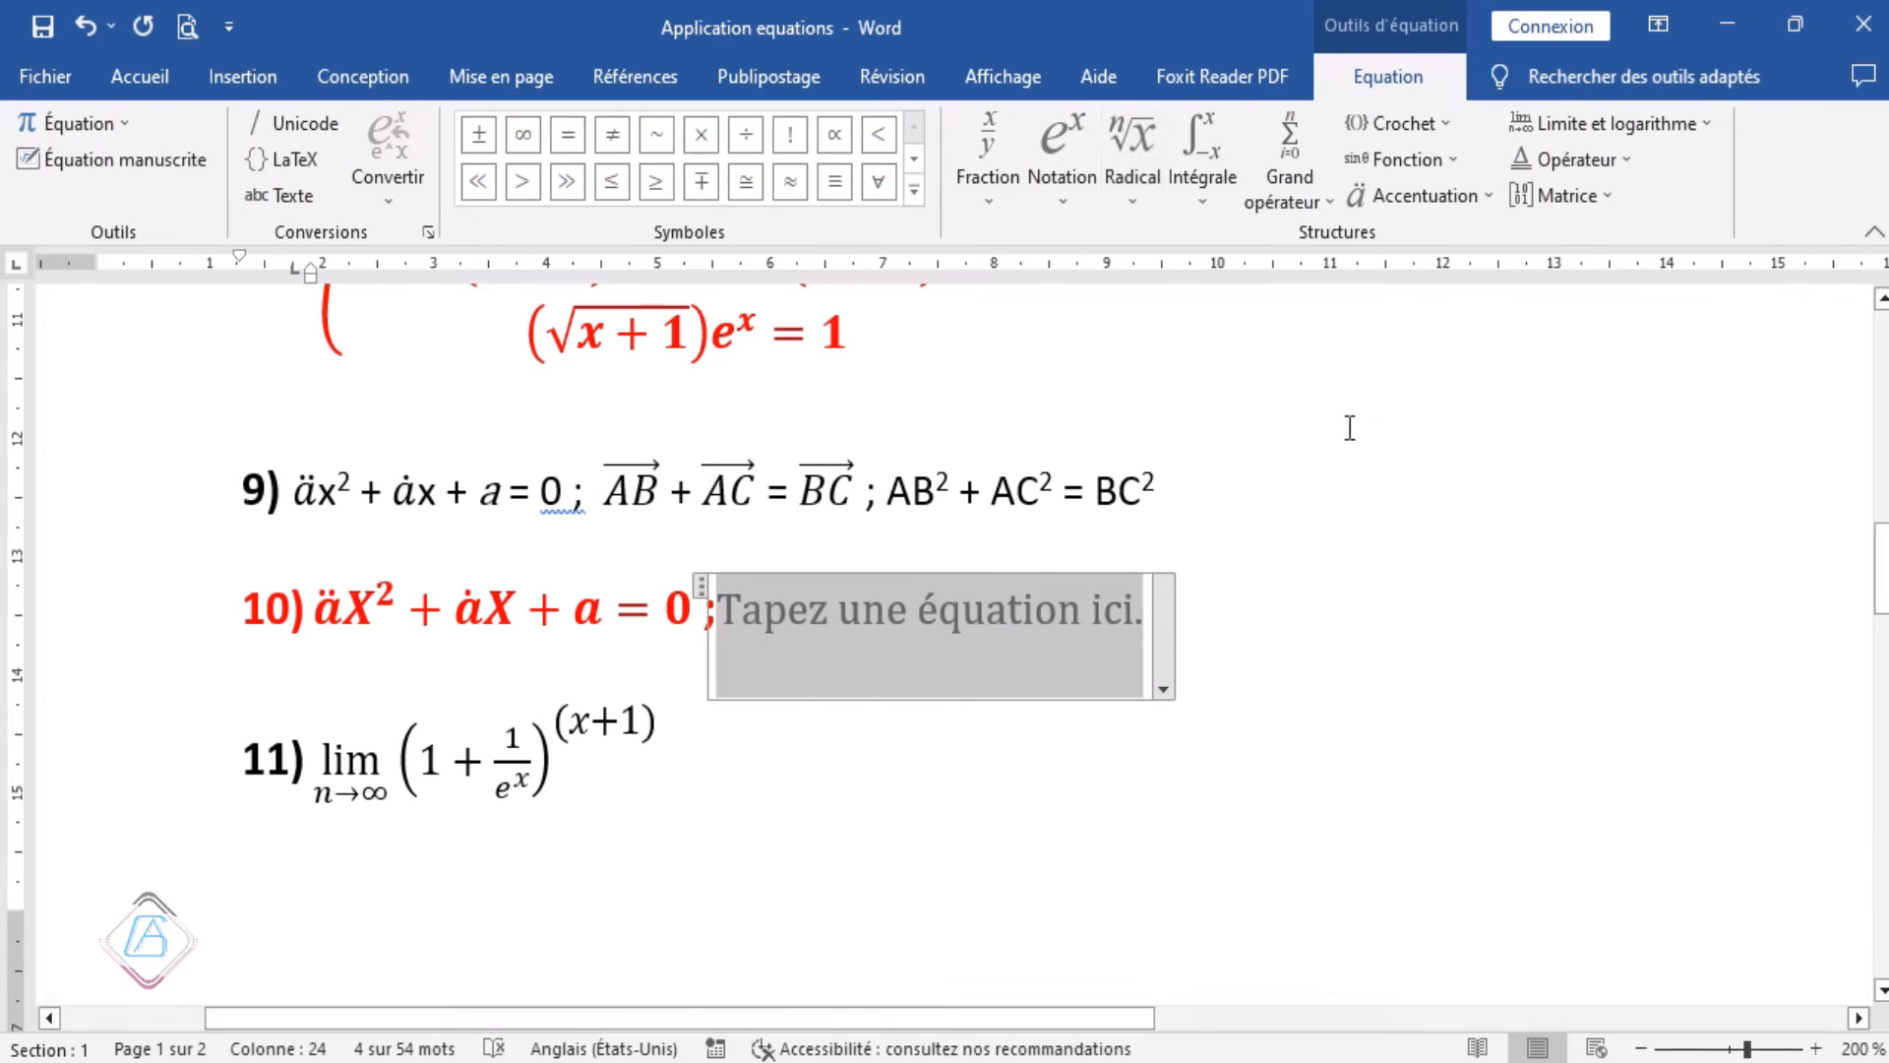
left_click(1485, 202)
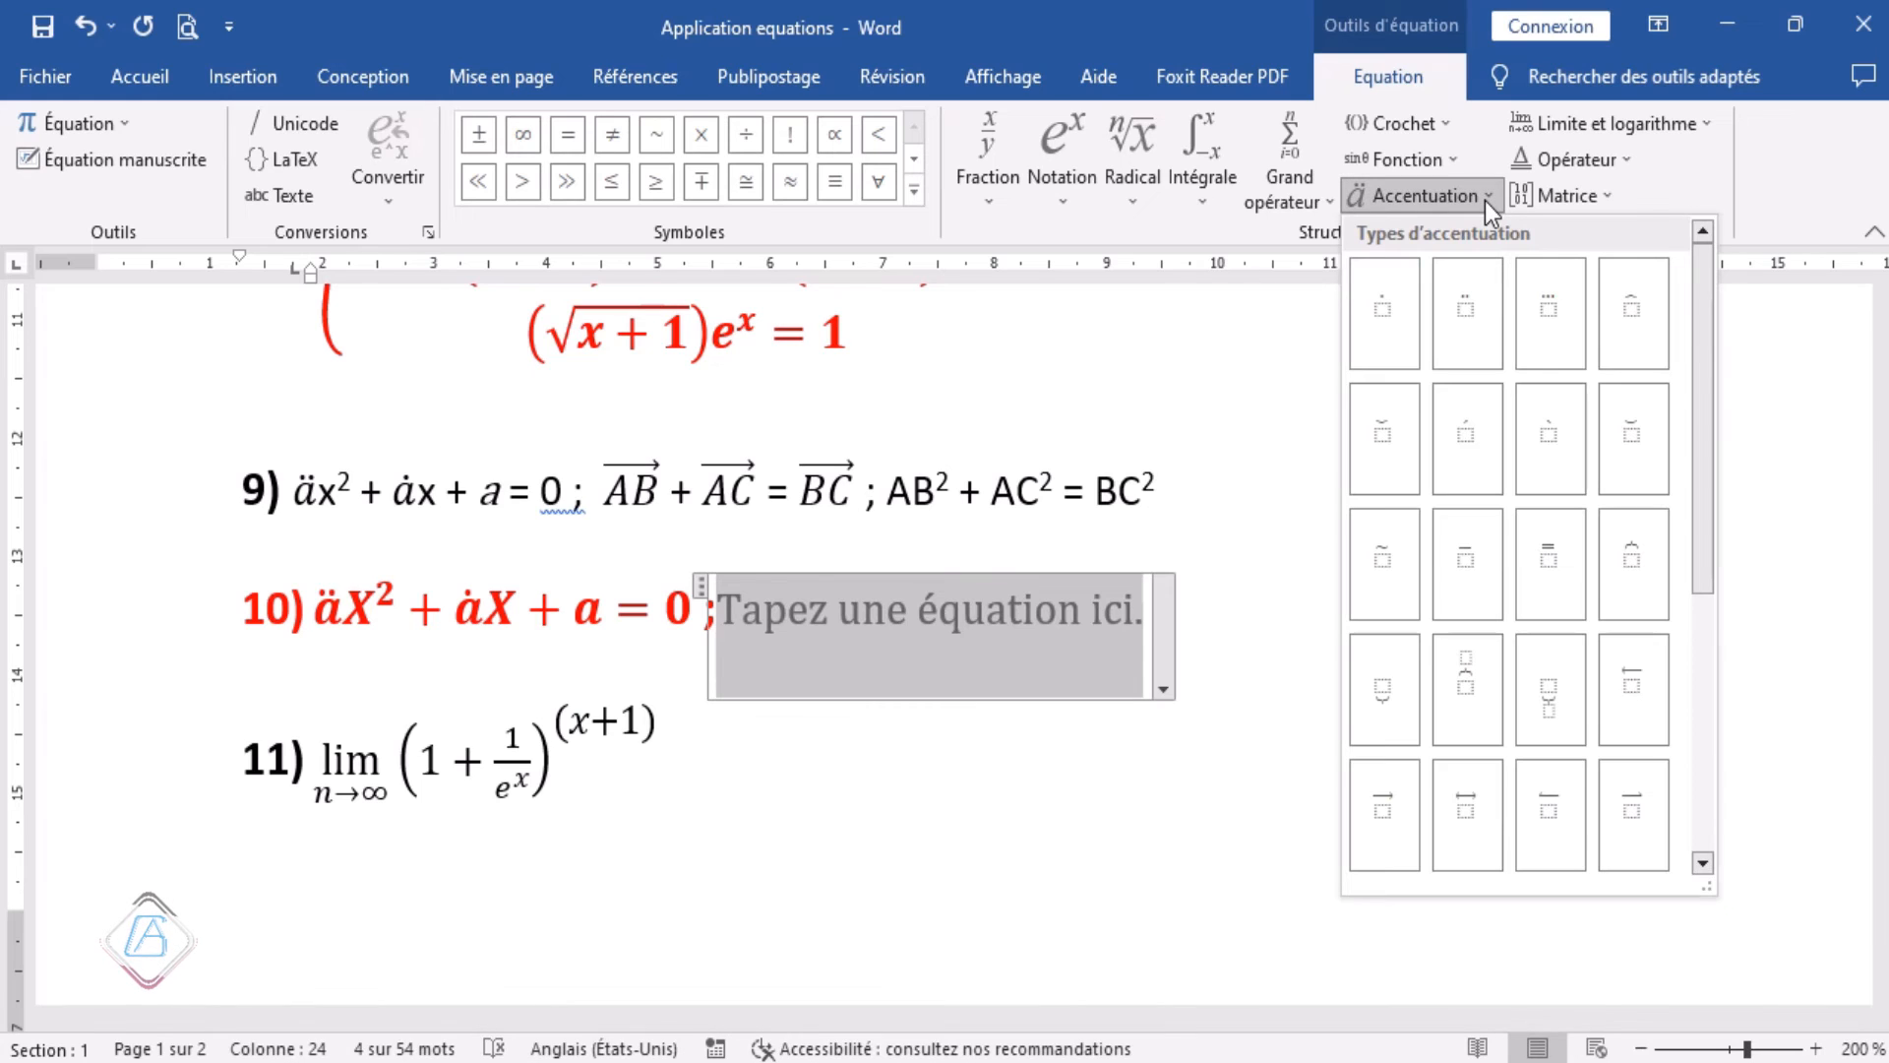
left_click(1391, 812)
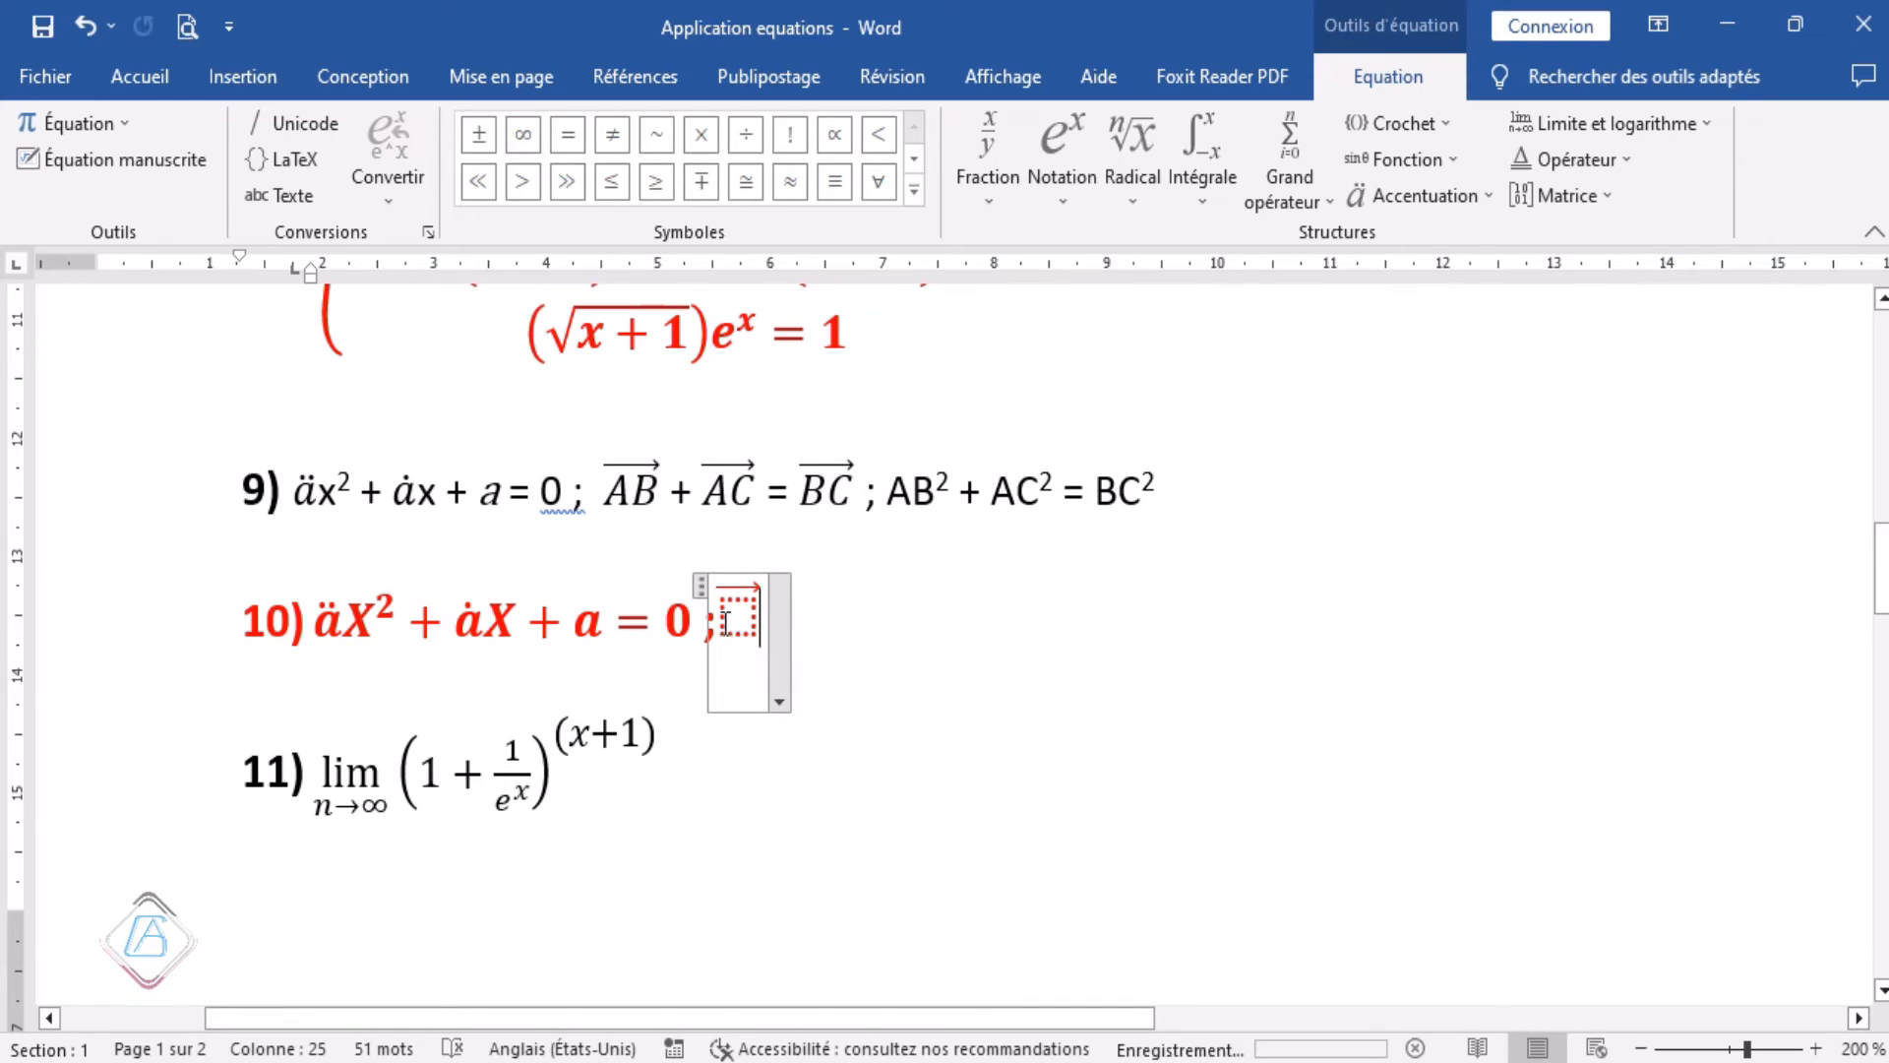
type("+")
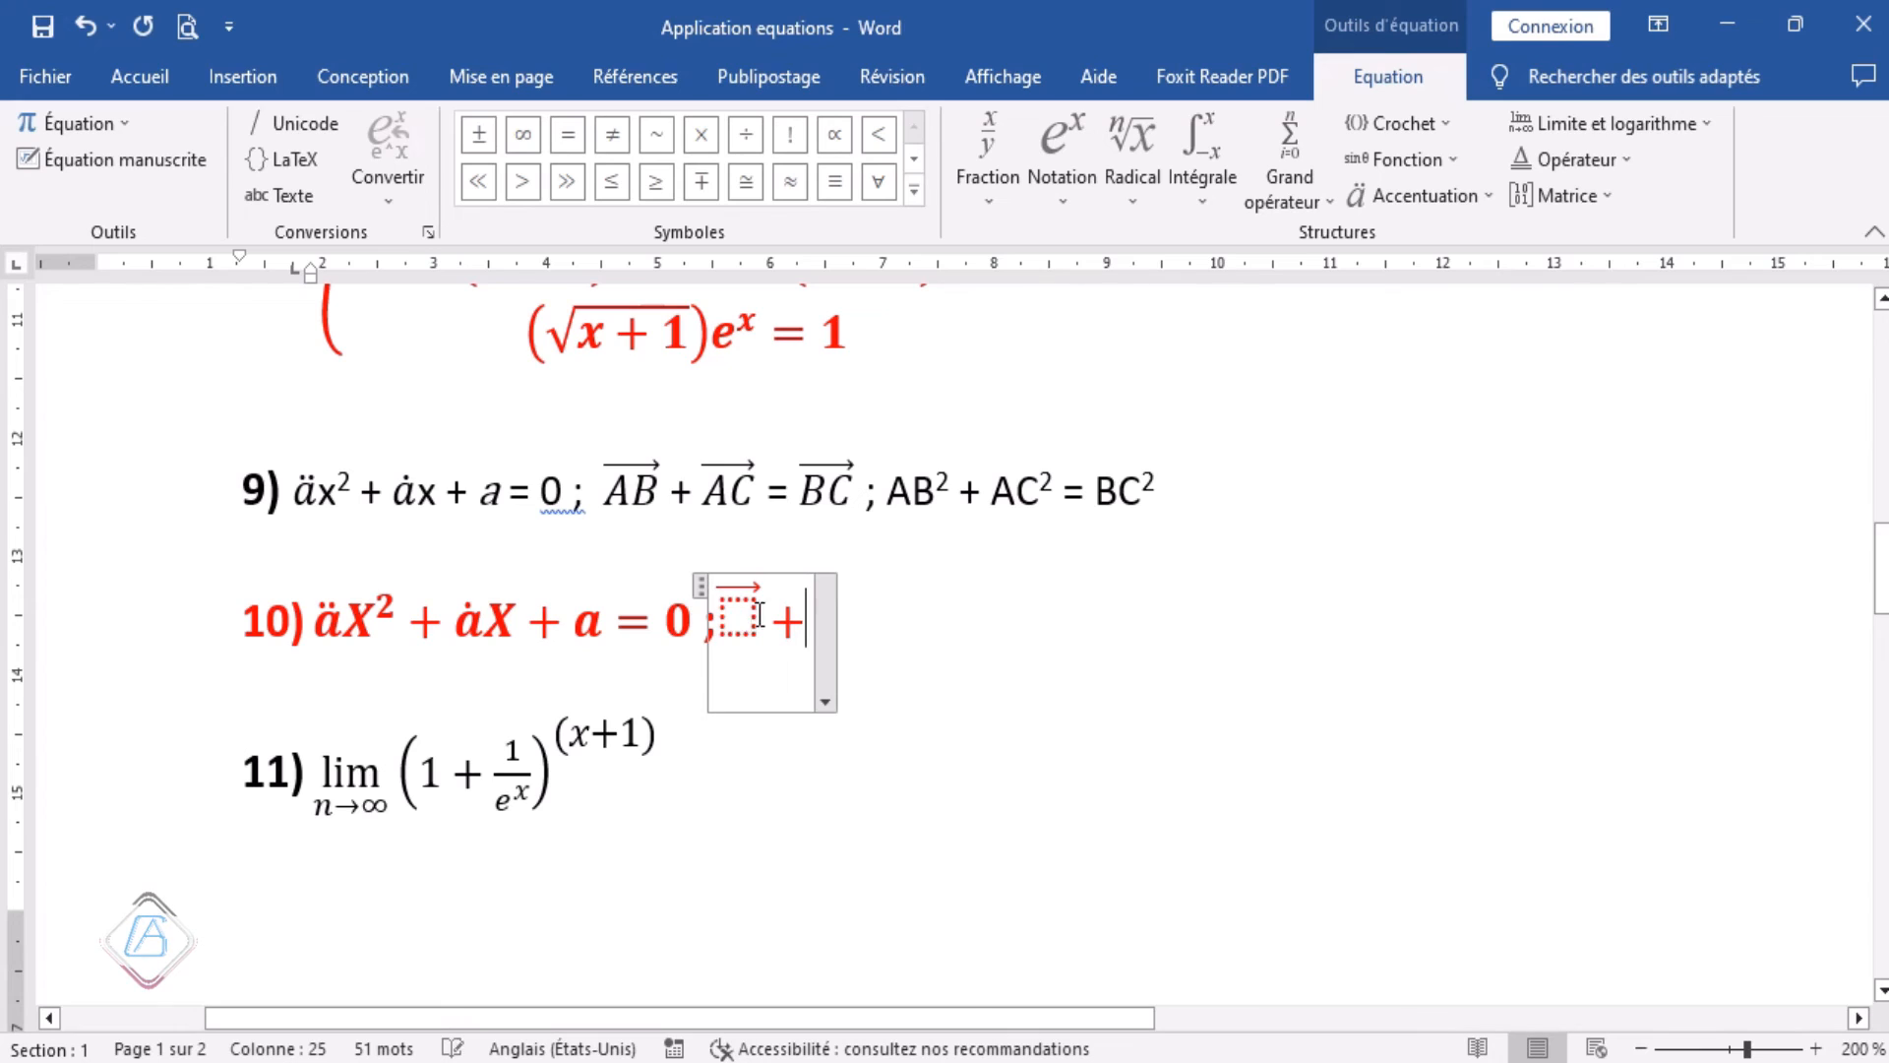
left_click(738, 612)
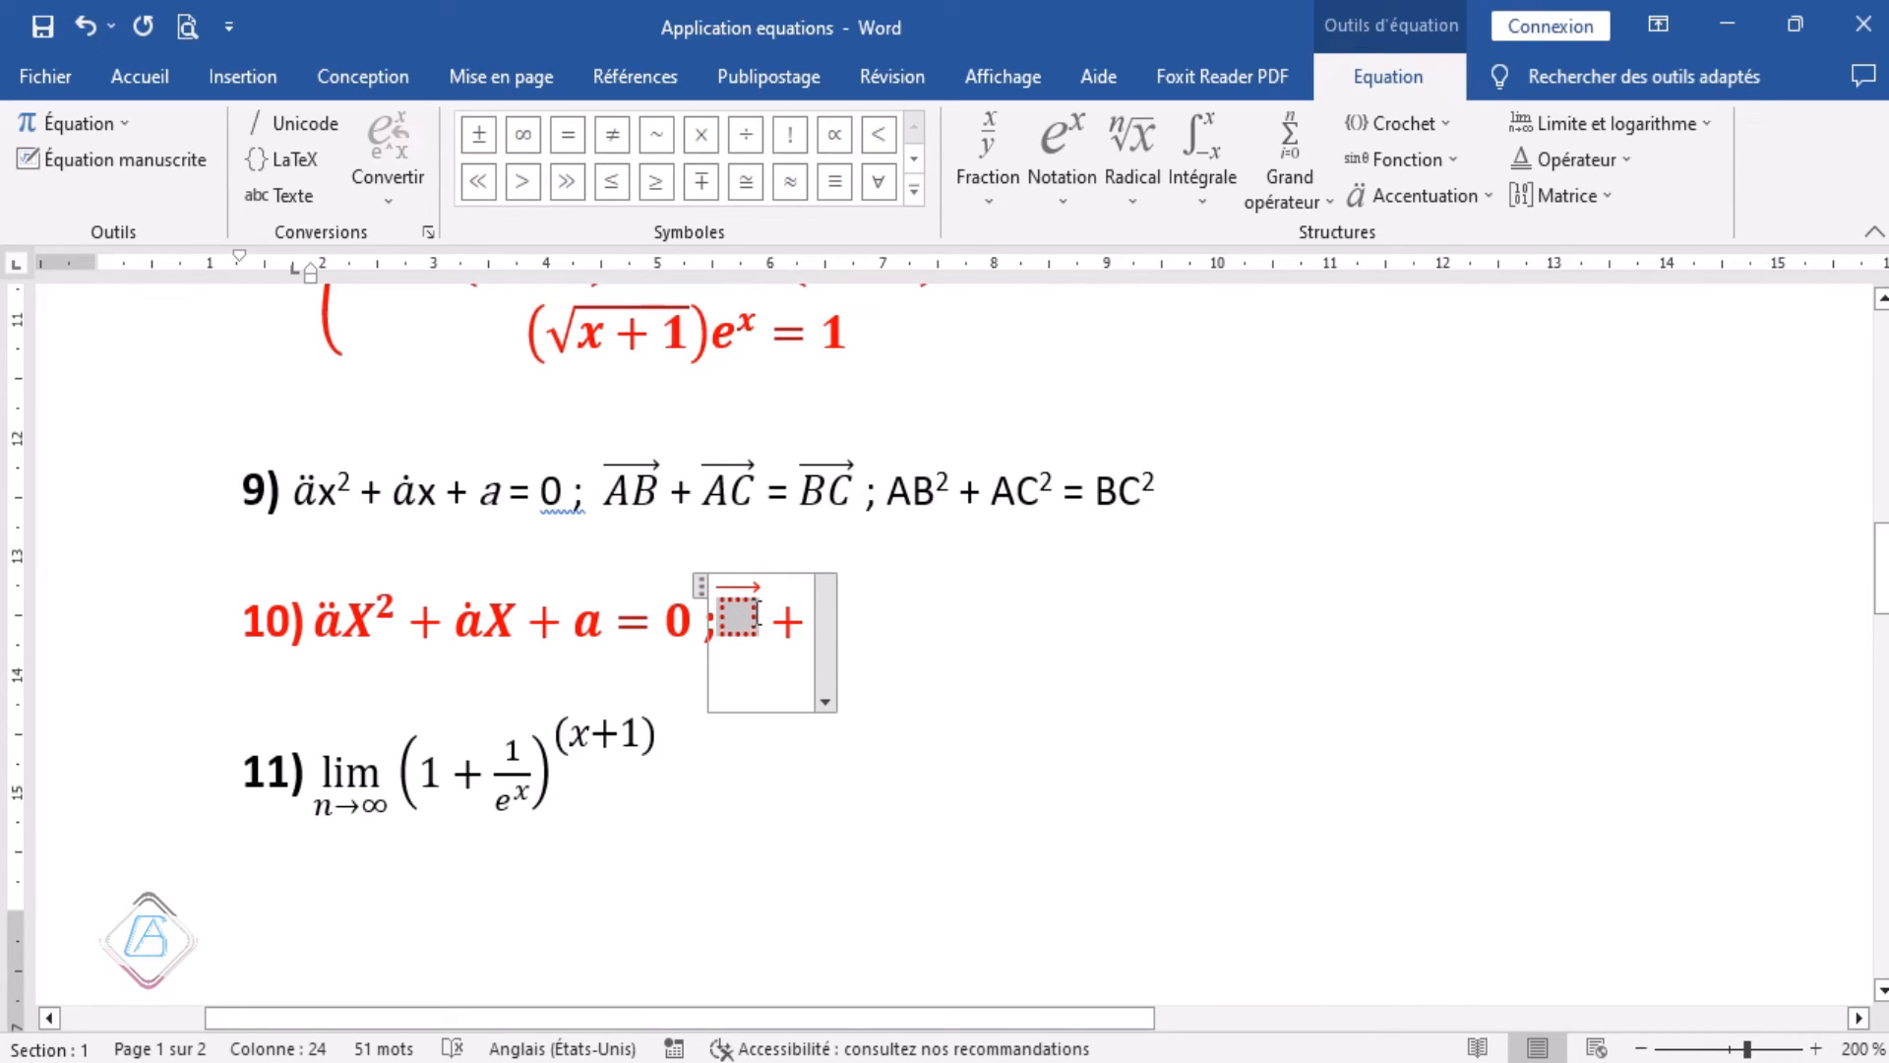
left_click(824, 626)
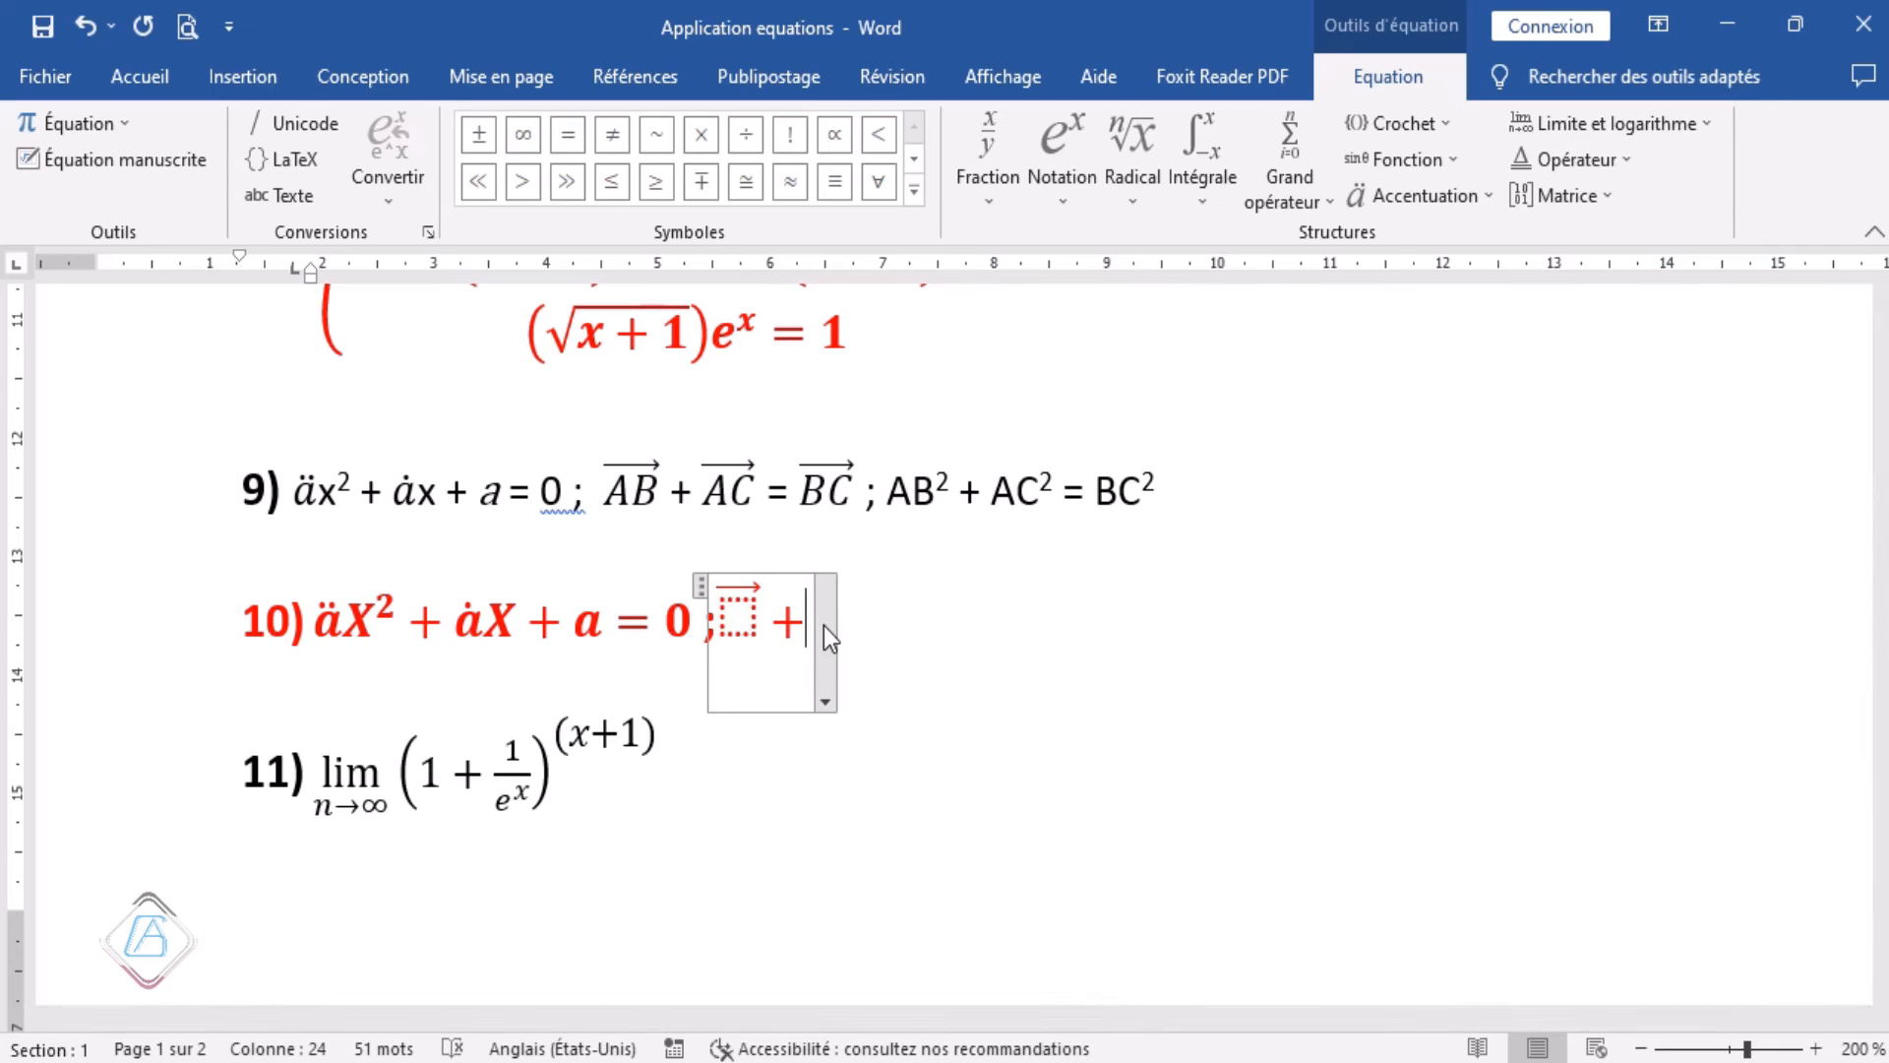
type("(x+1)")
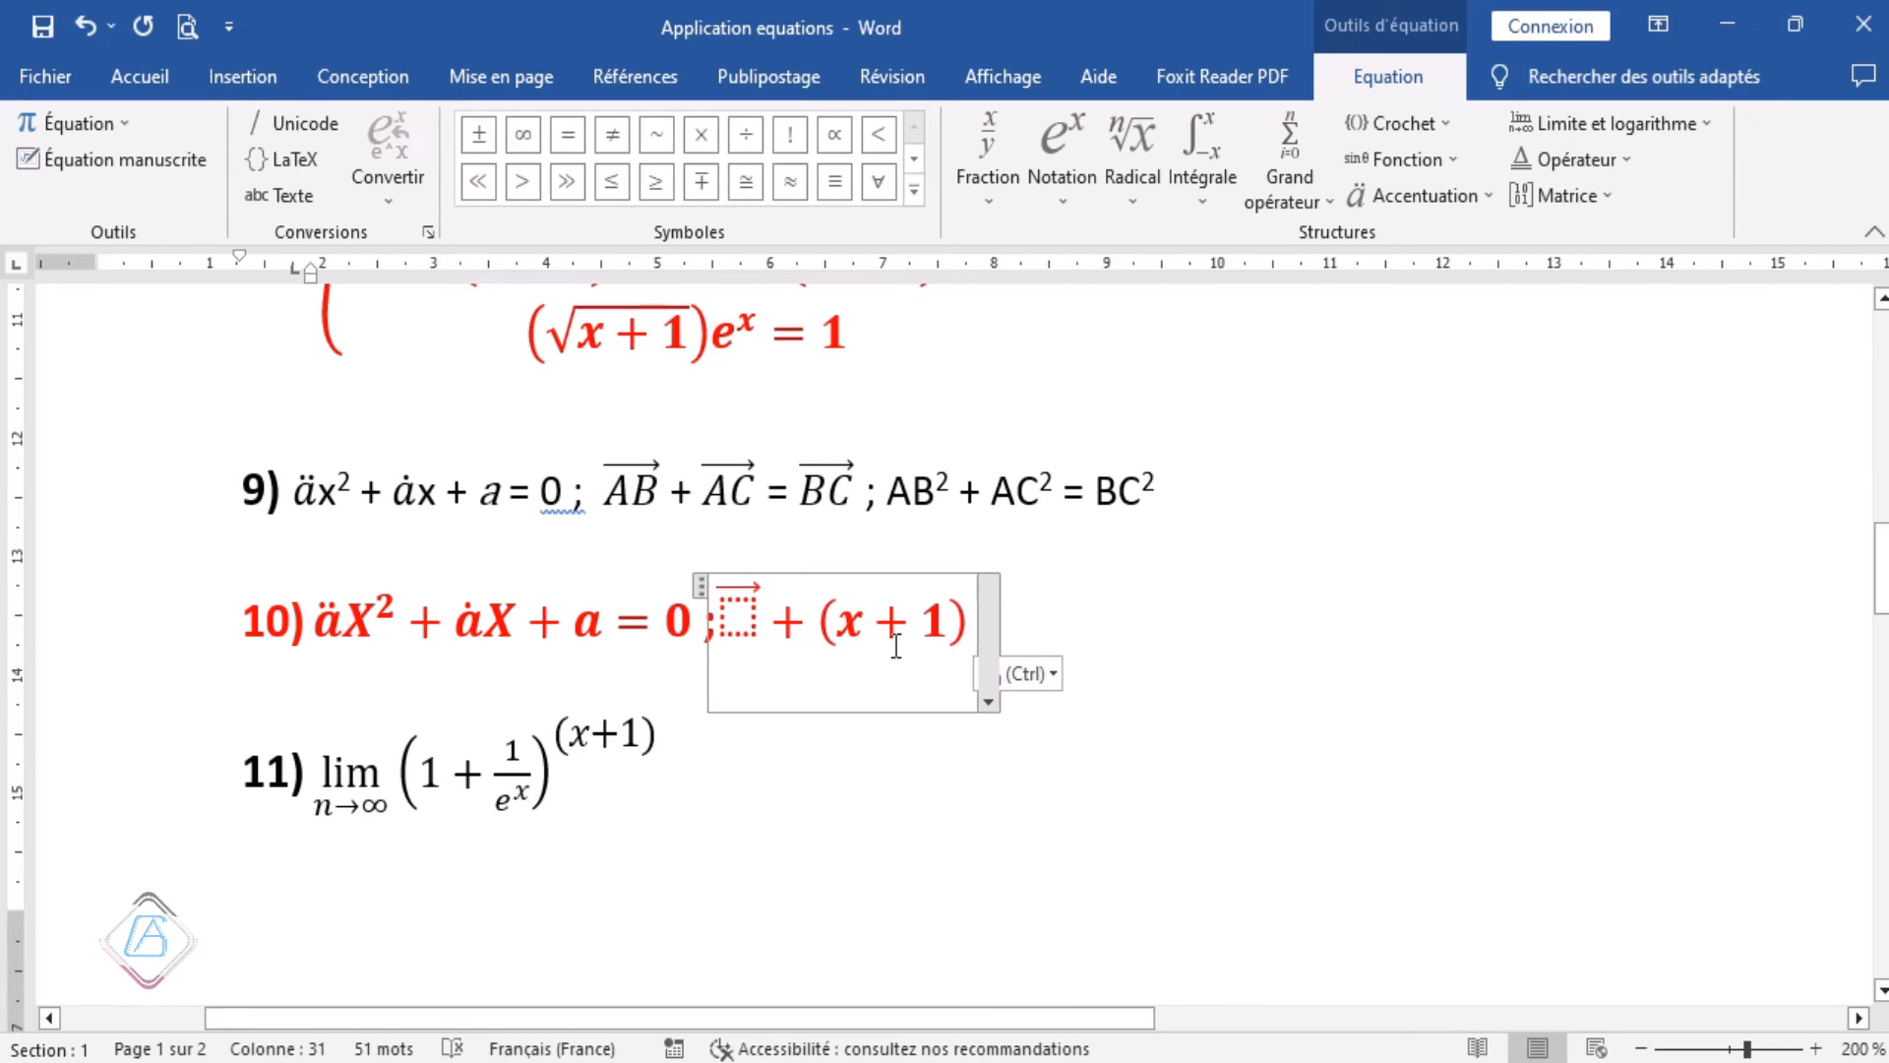
key("BackSpace")
key("BackSpace")
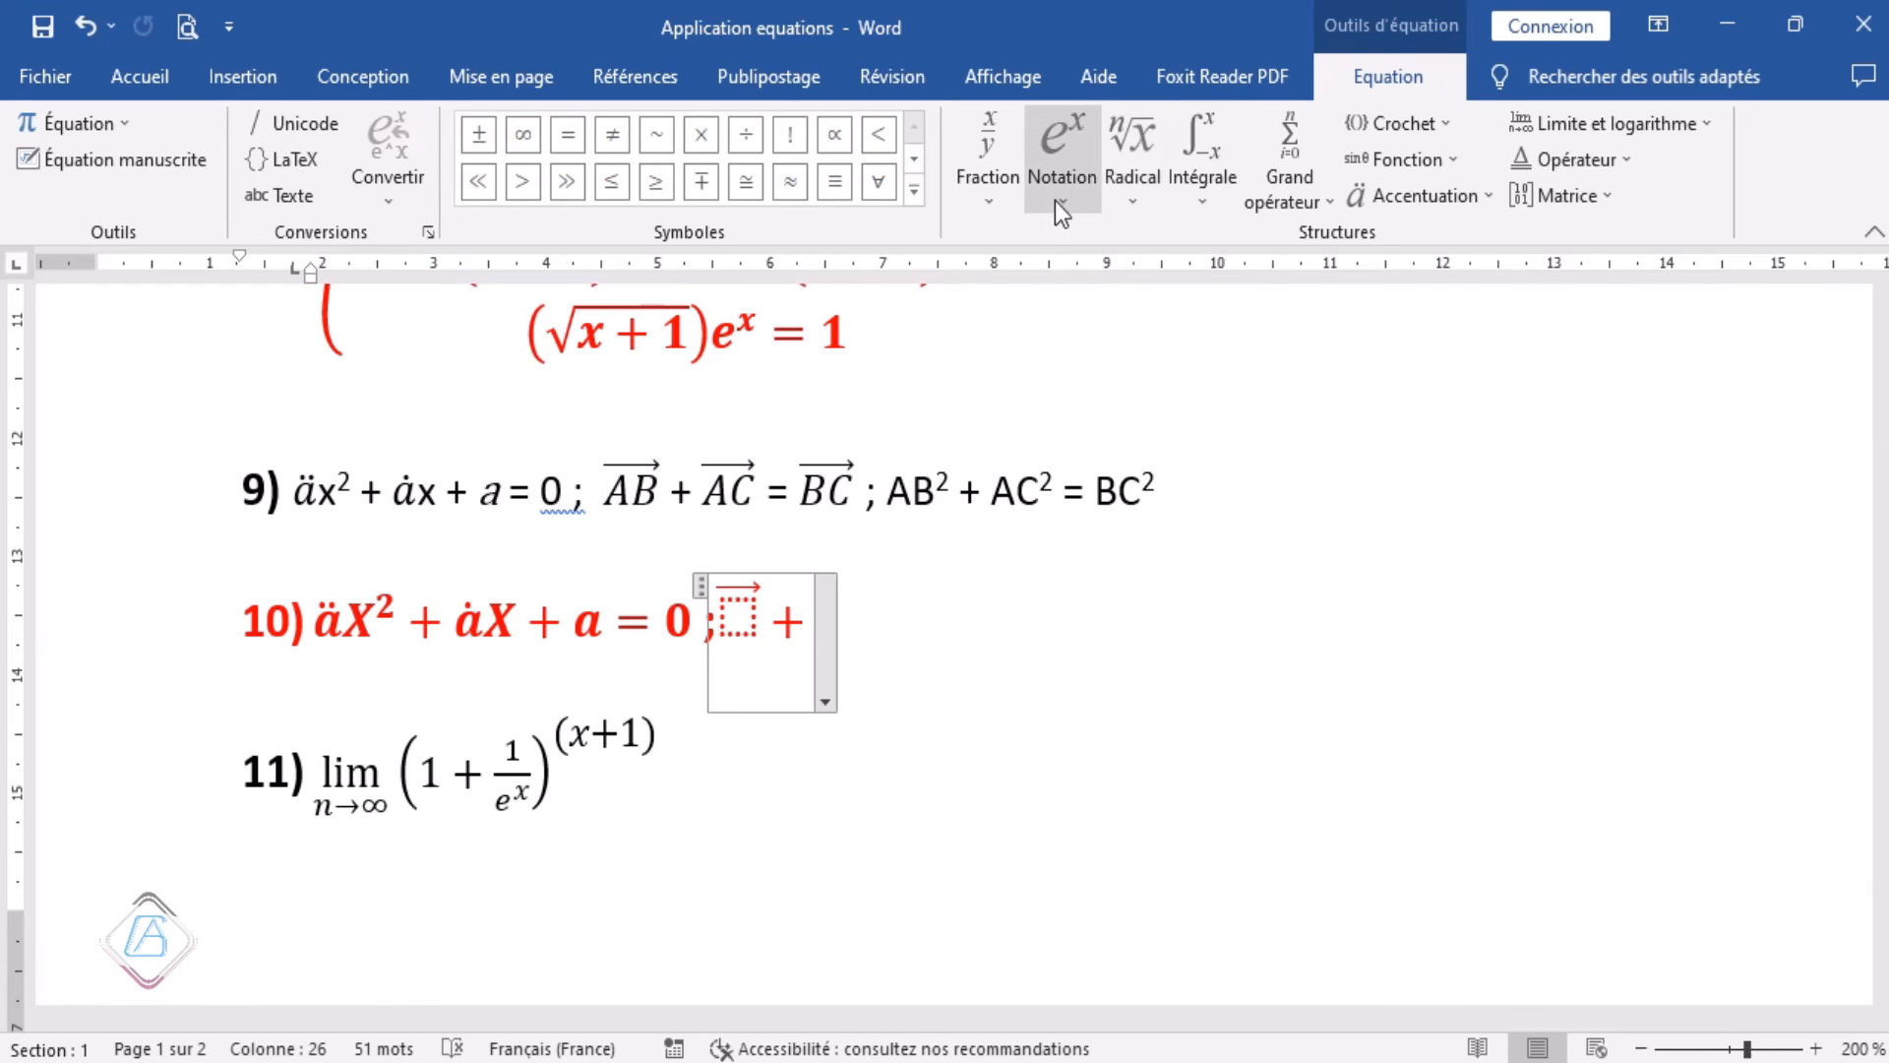
Continue the vector equation with a second empty right-arrow accent, an equals sign and a third empty right-arrow accent.
left_click(1479, 197)
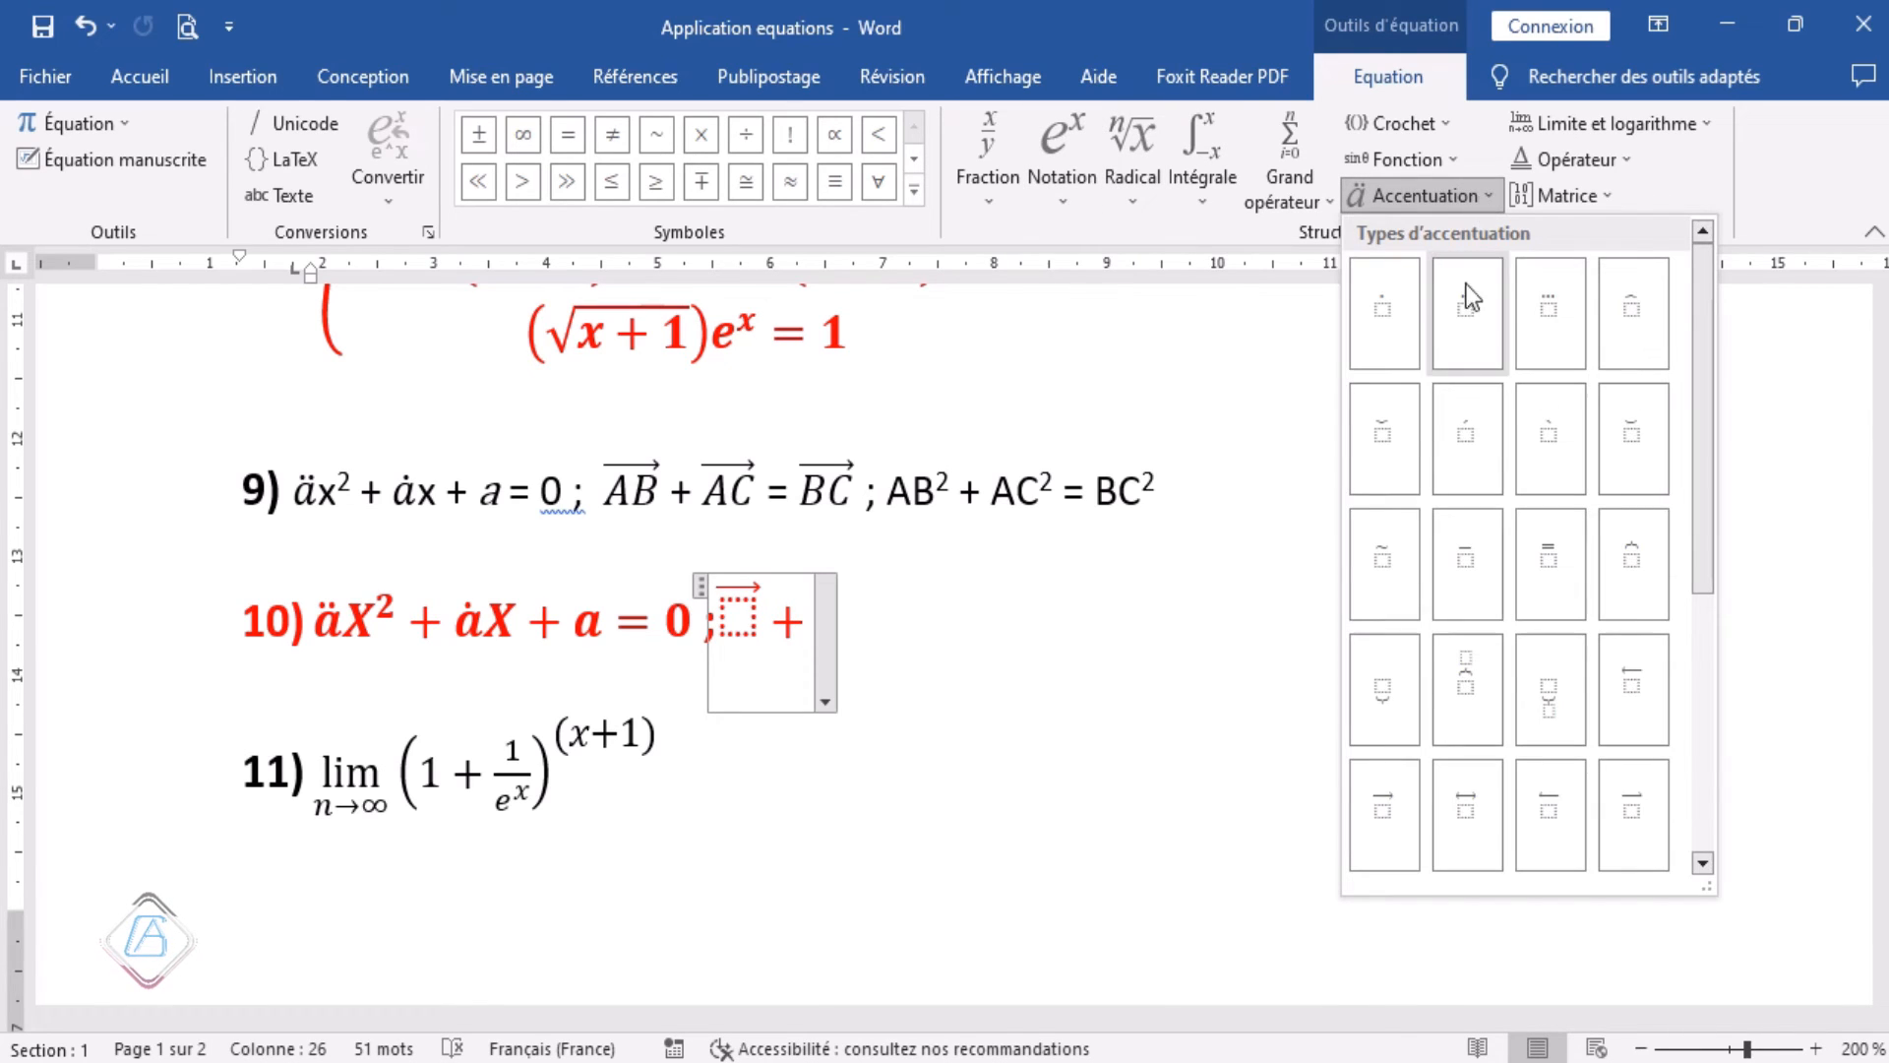
left_click(1385, 809)
type("+")
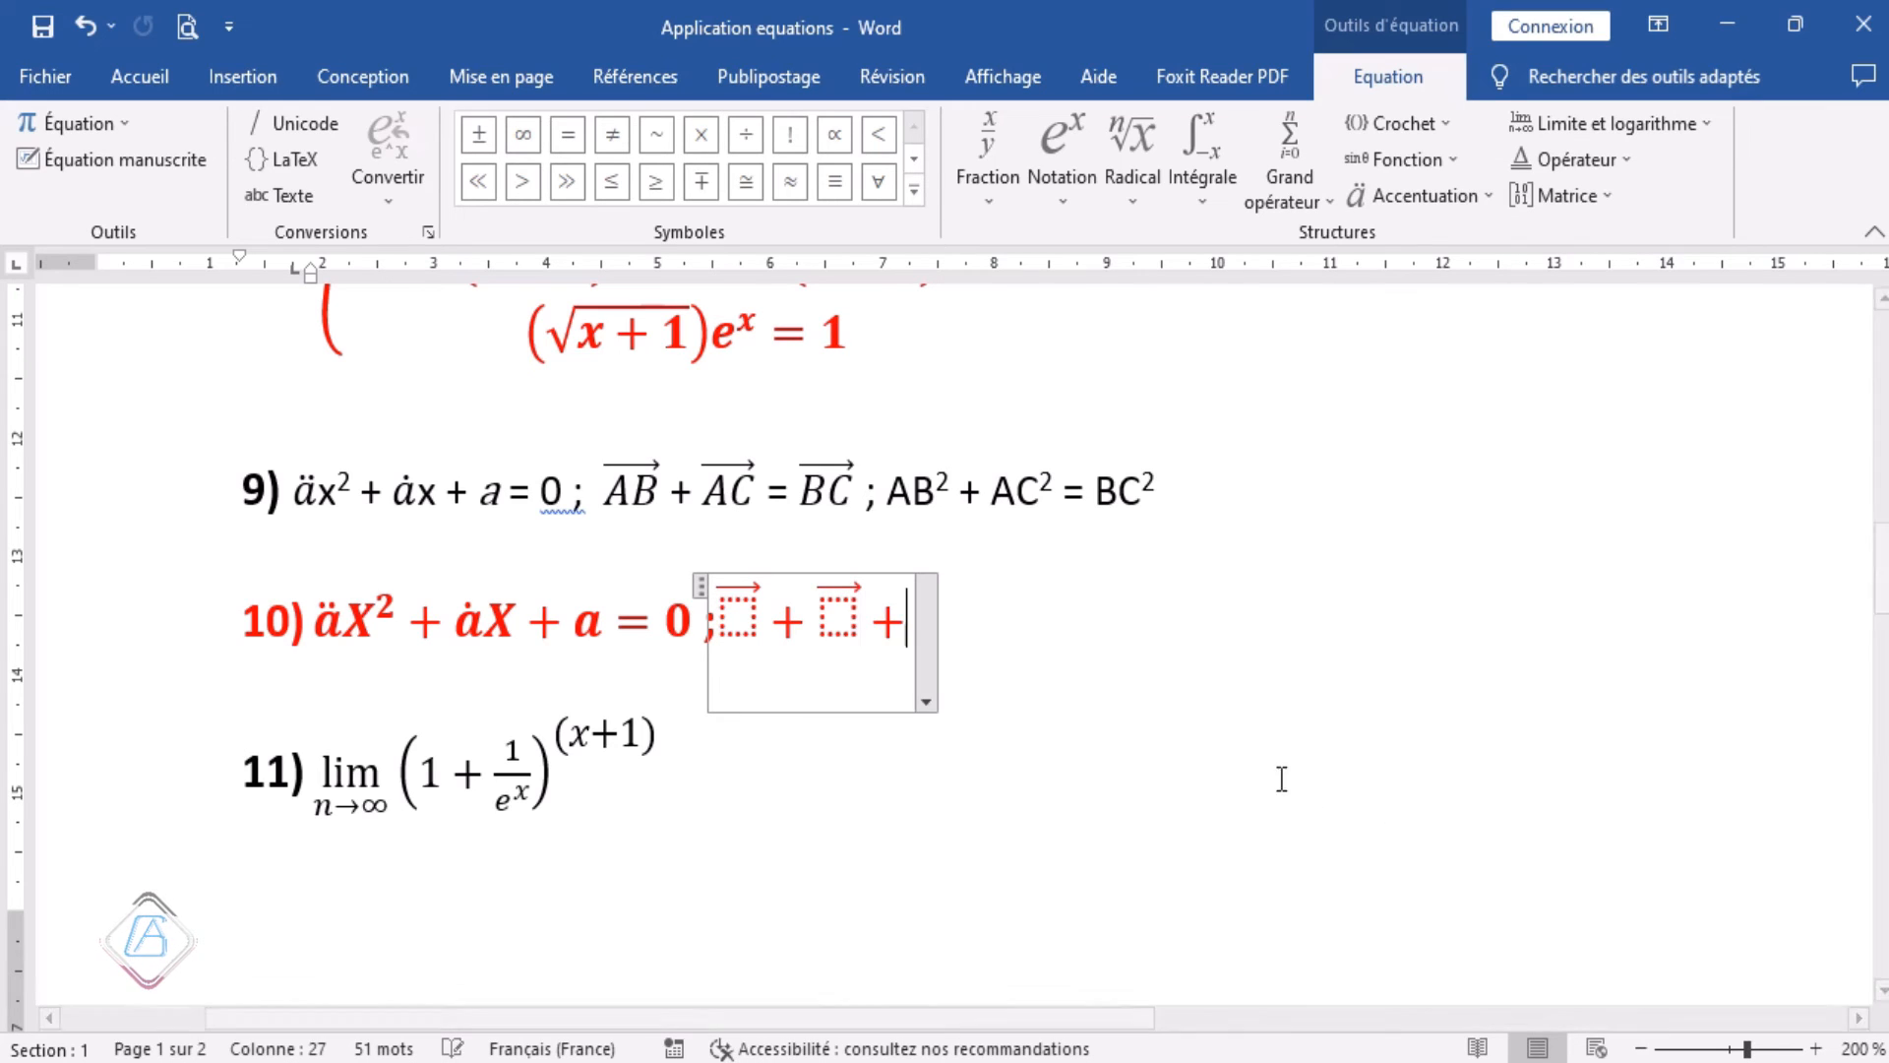
left_click(1487, 195)
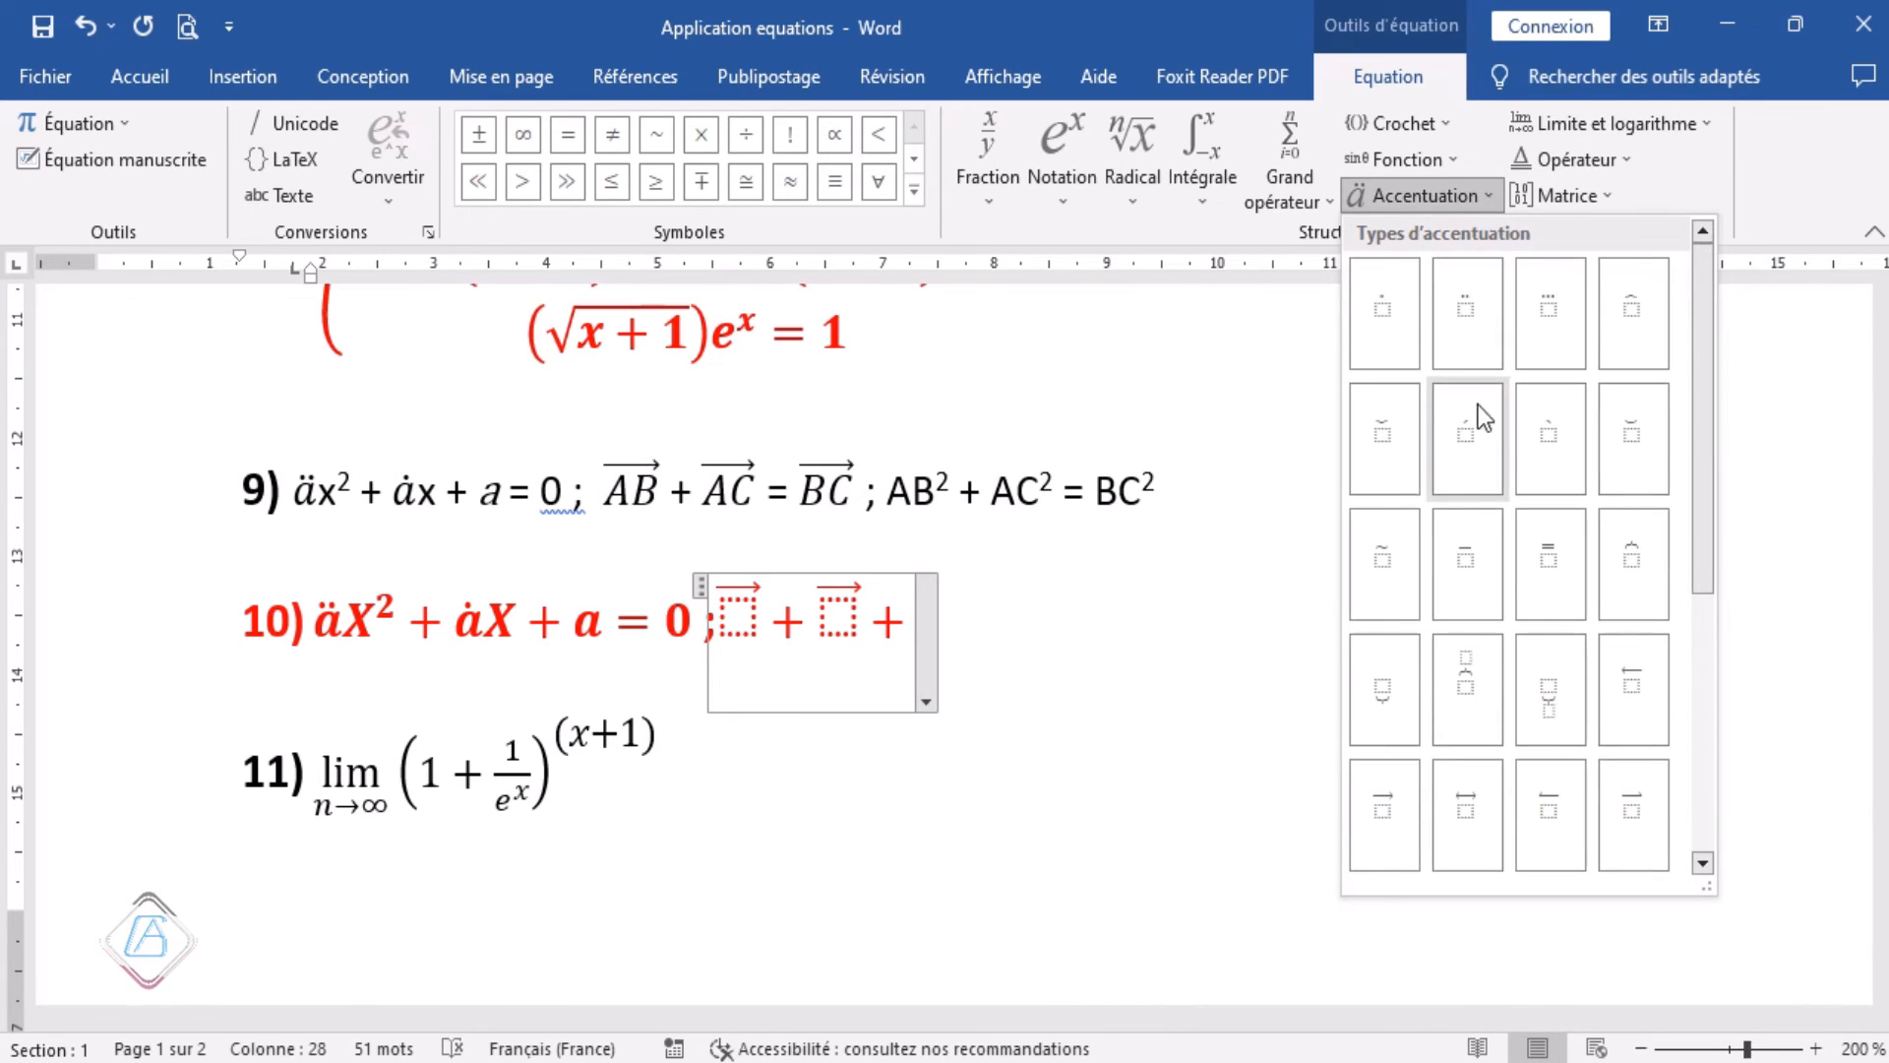
left_click(1393, 799)
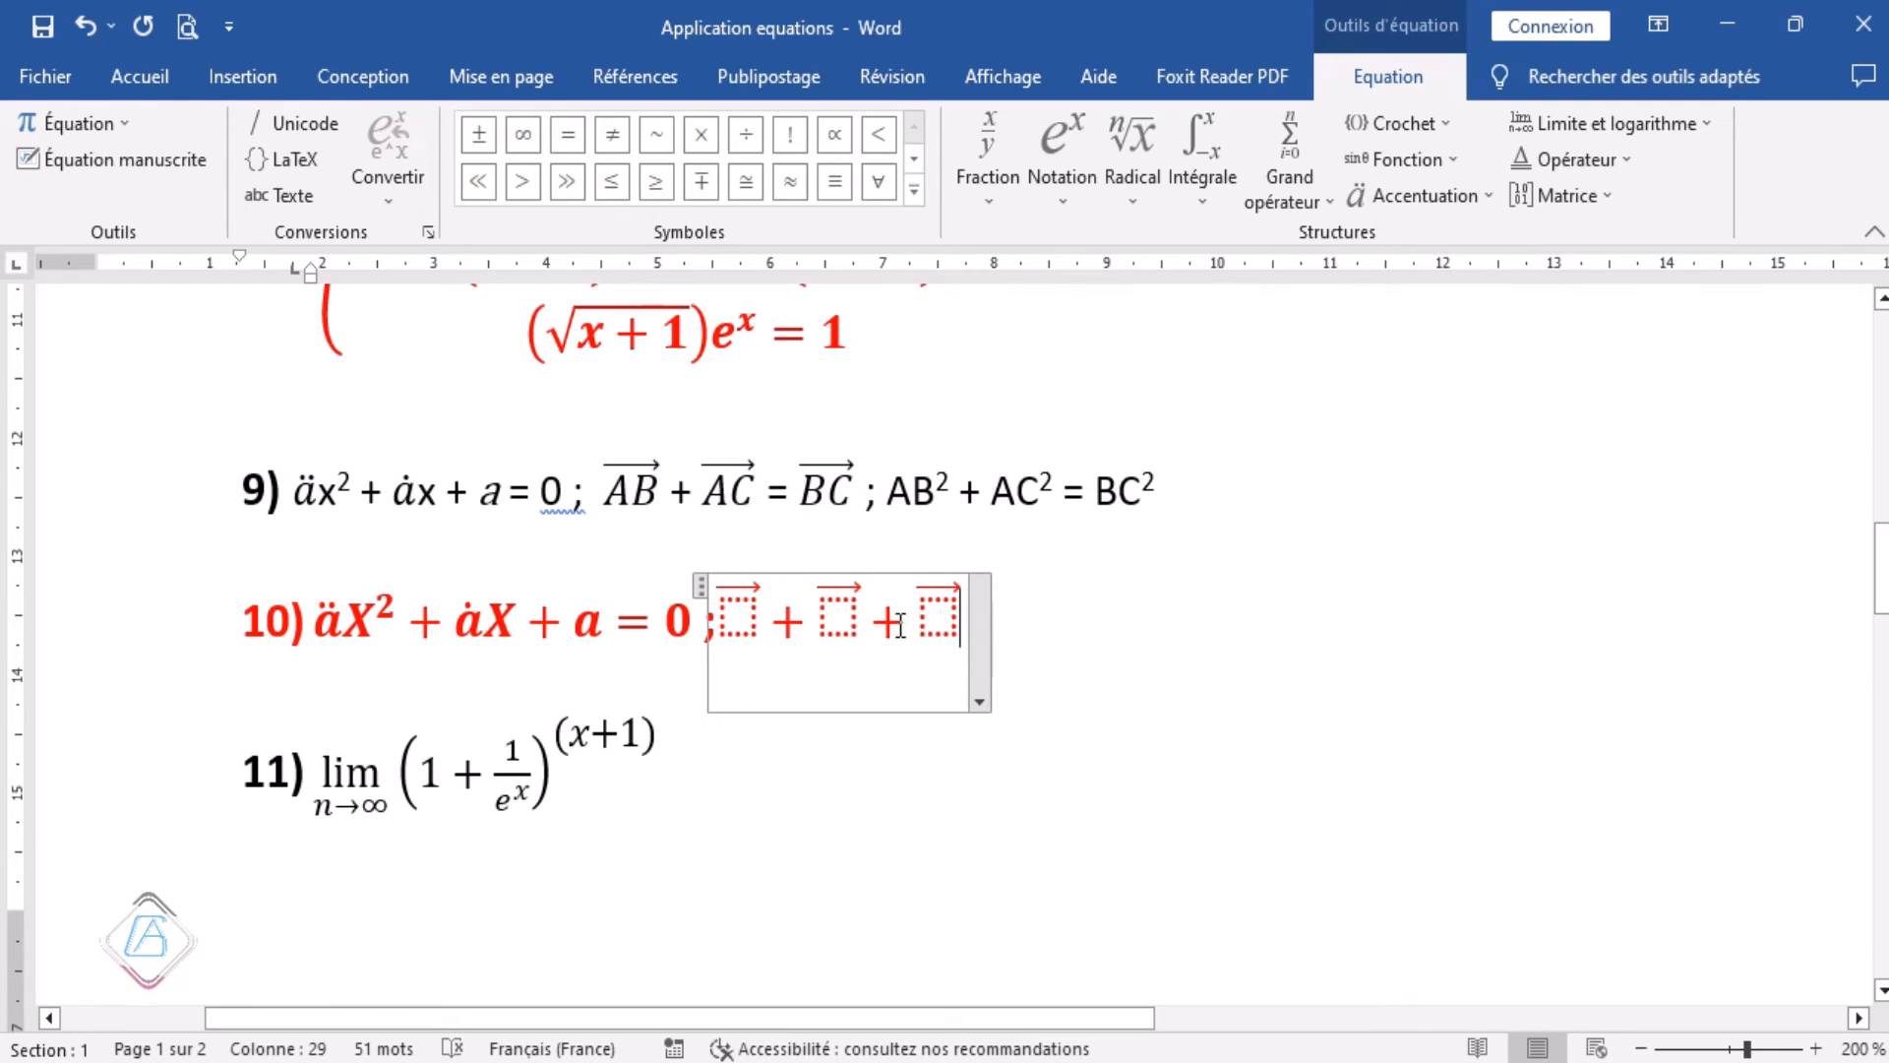
key("BackSpace")
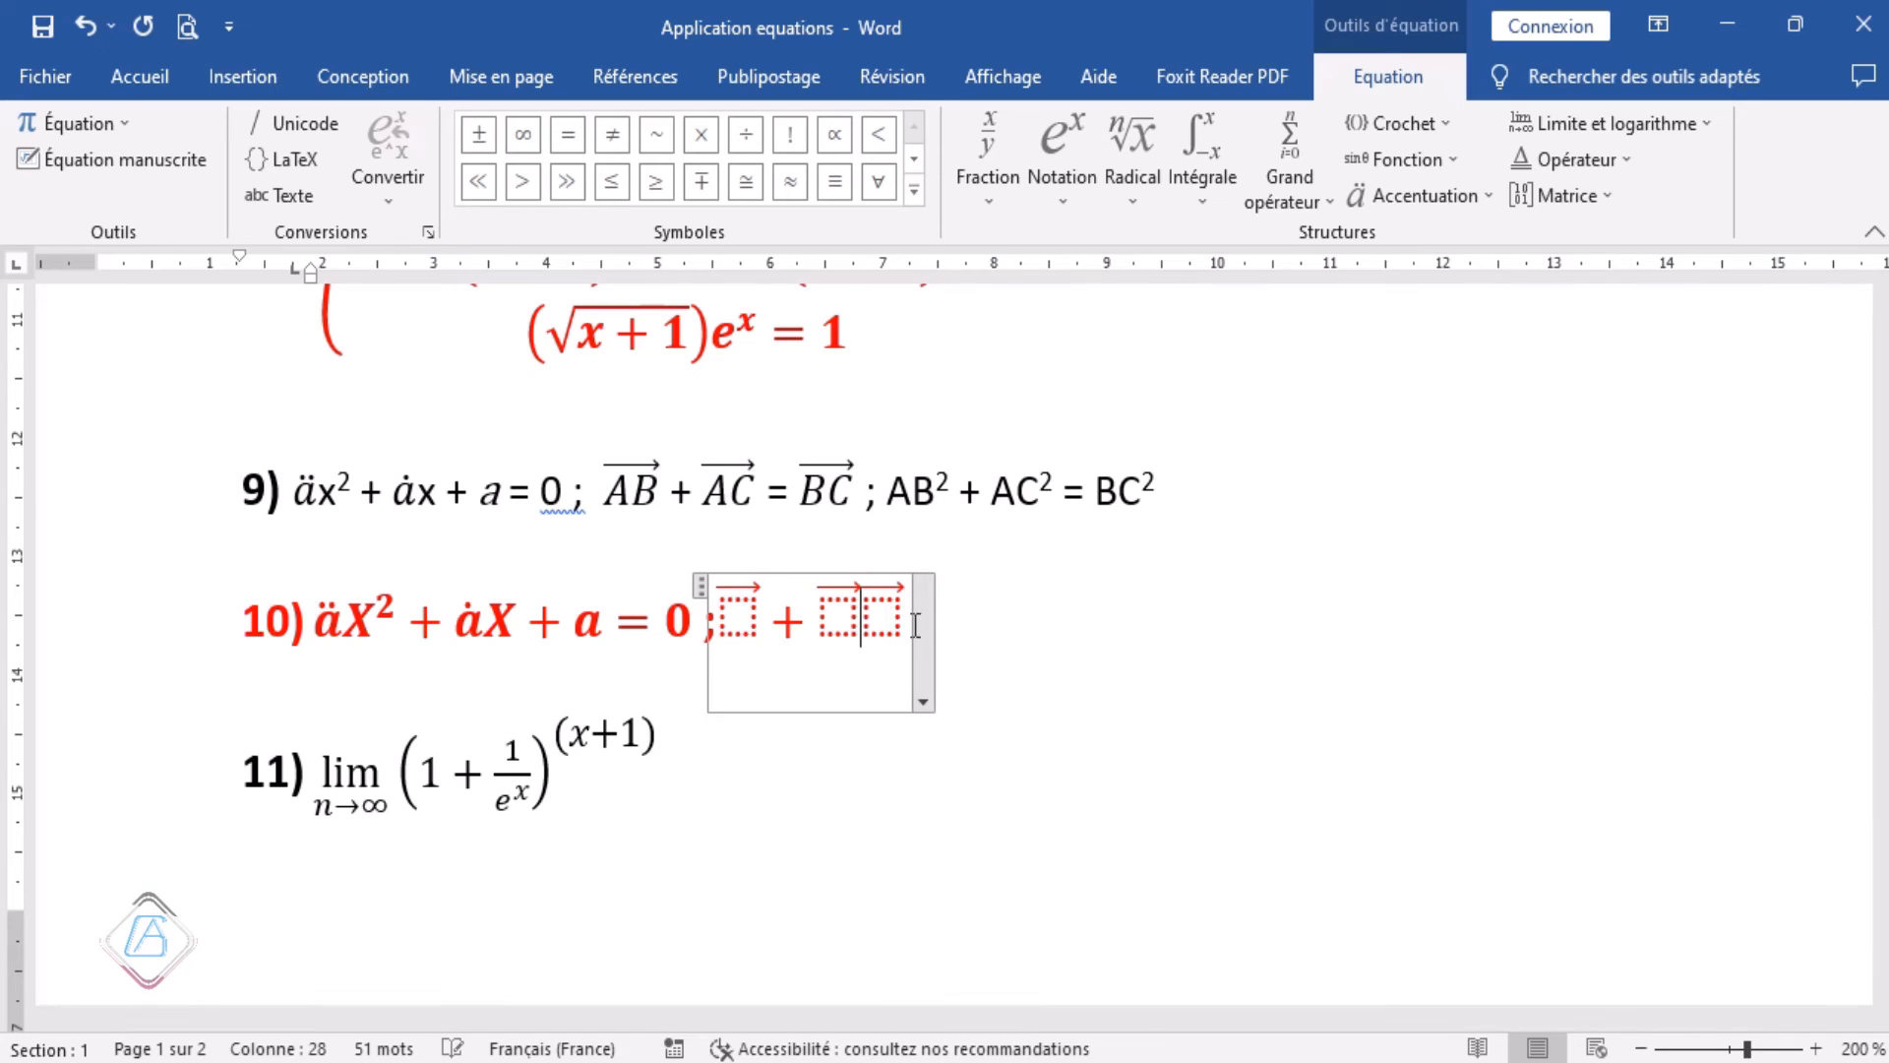
type("=")
Fill the three right-arrow accents in item 10's vector equation with AB, AC and BC, in order.
left_click(740, 622)
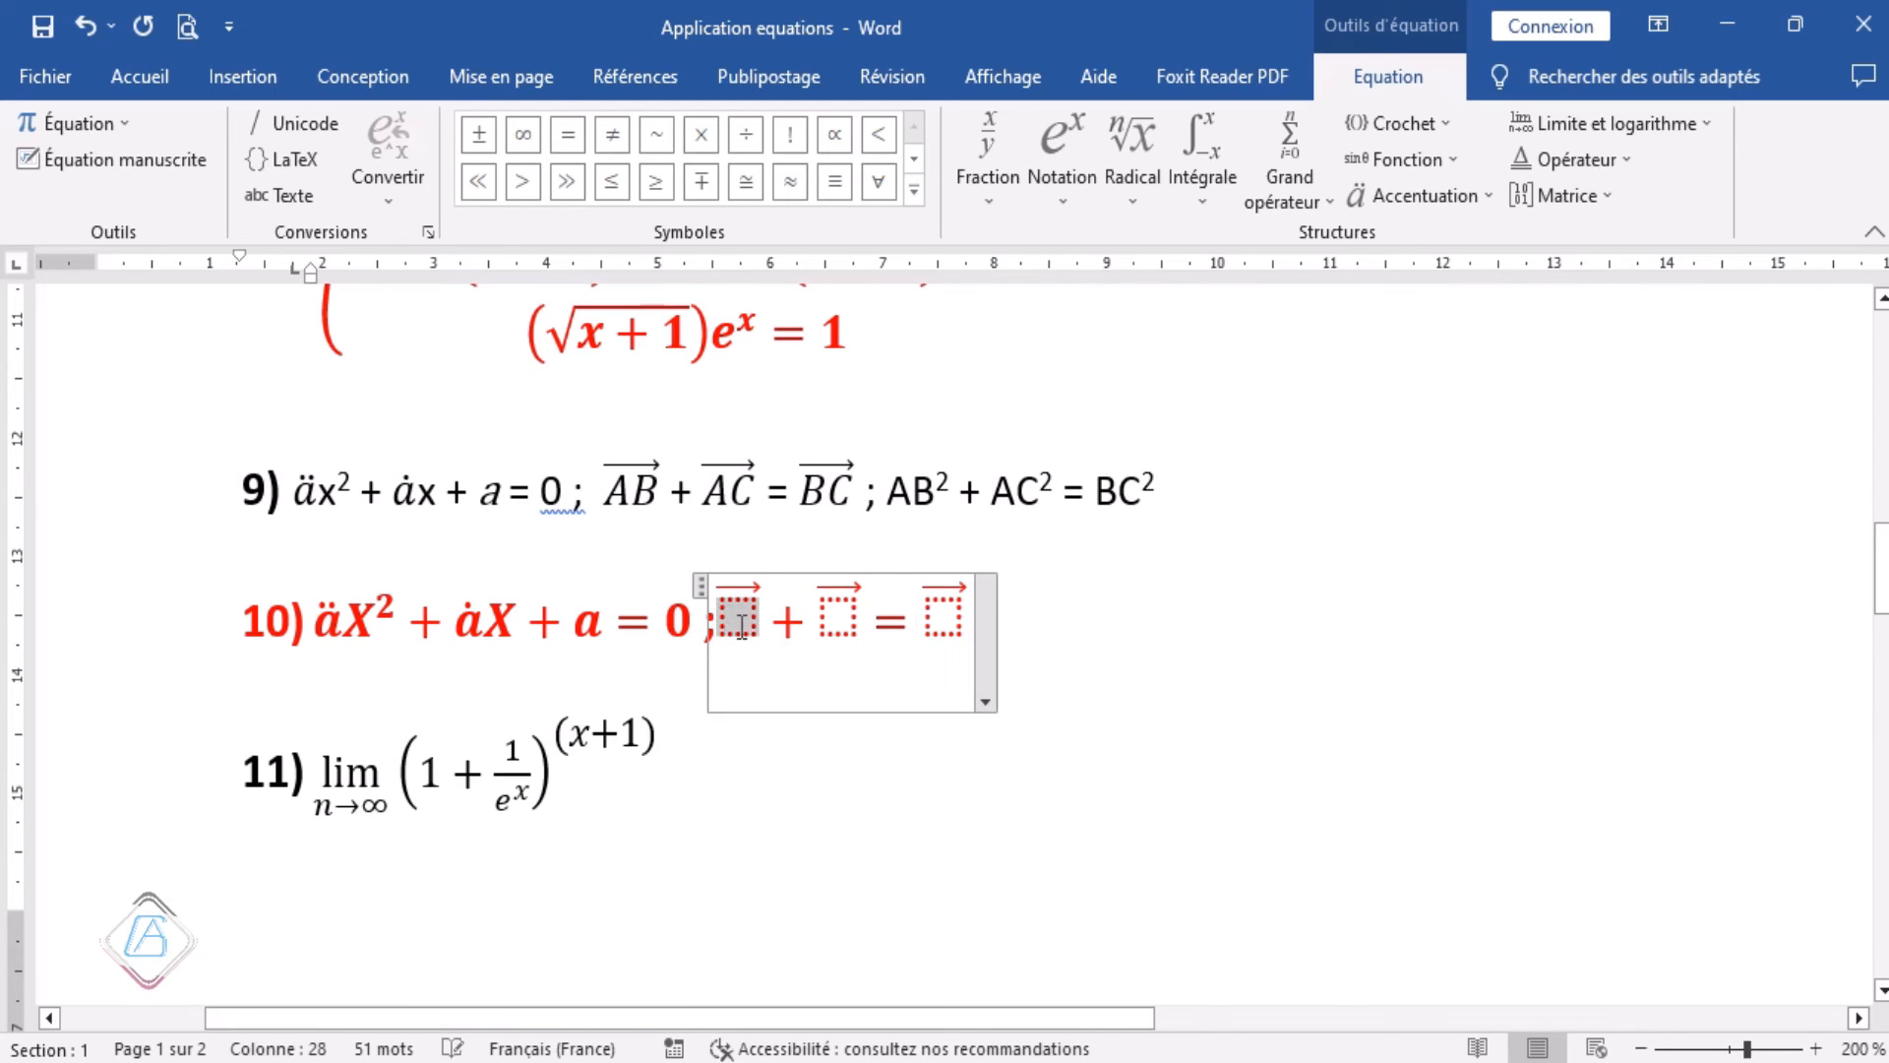
type("A")
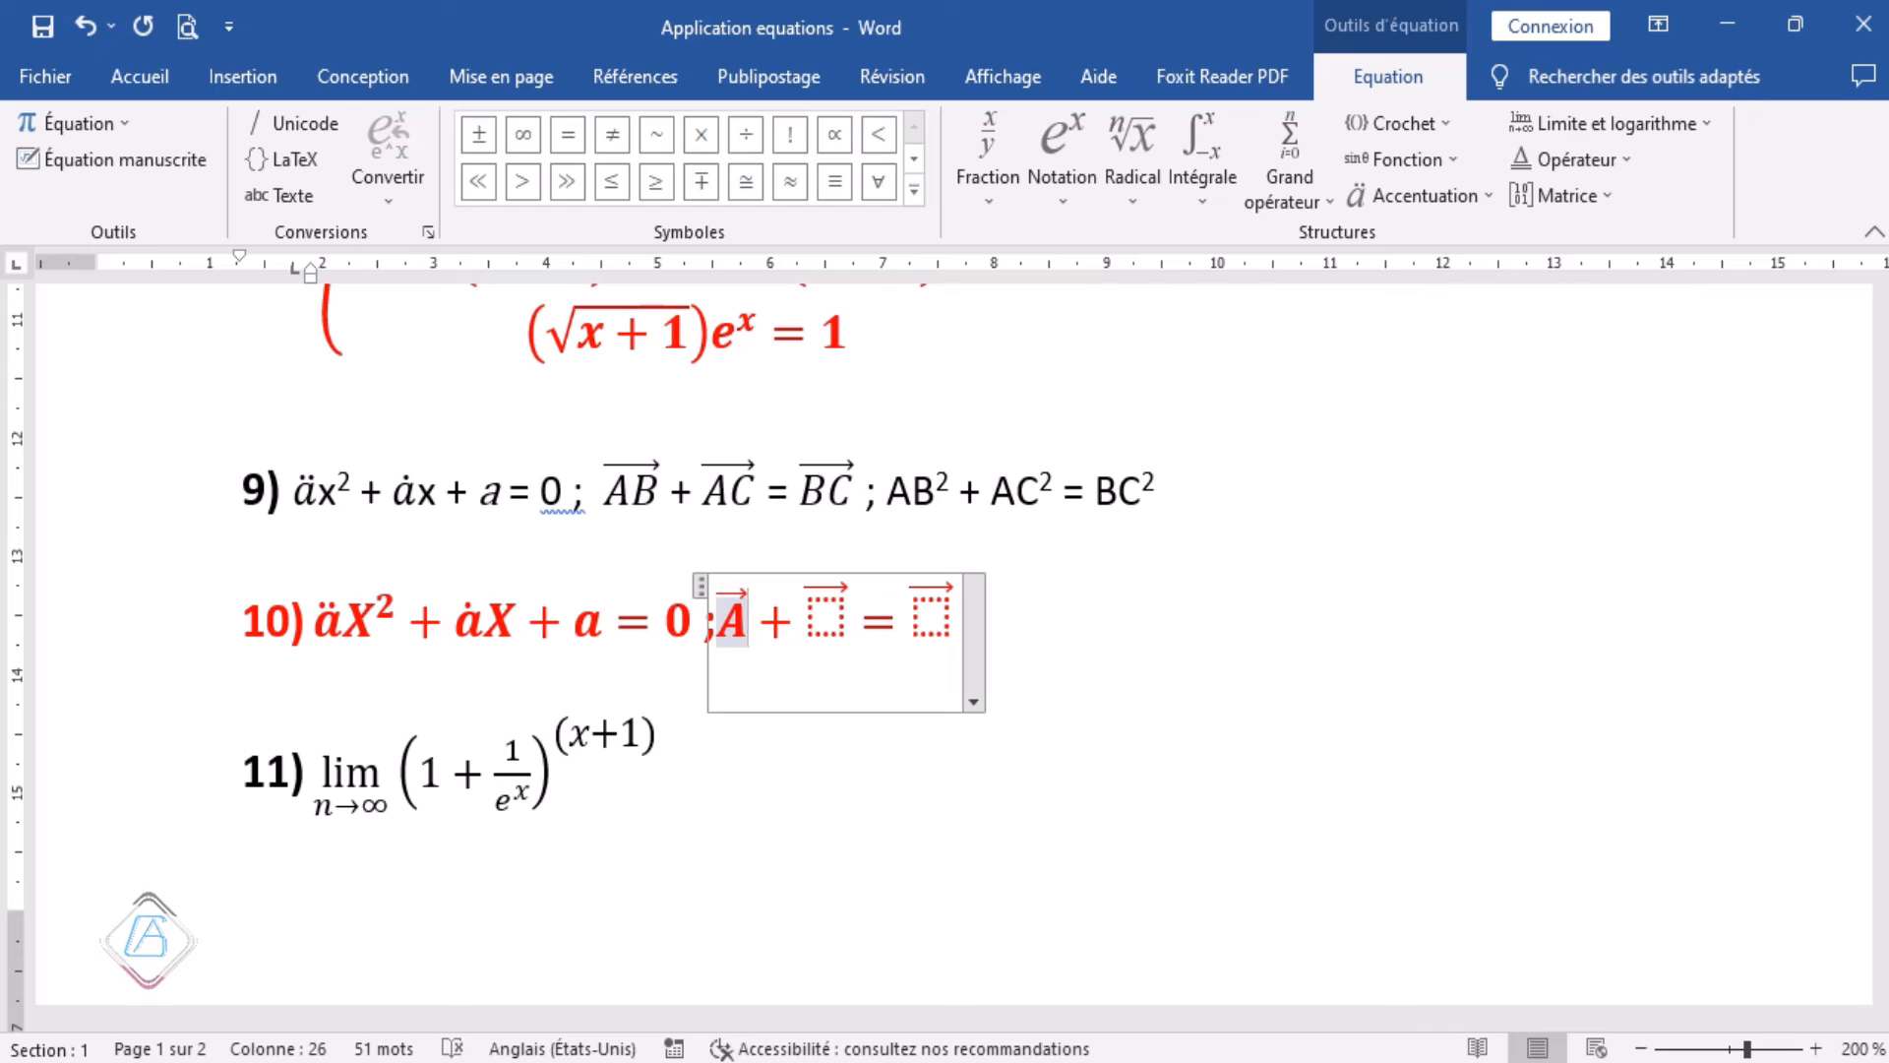
type("B")
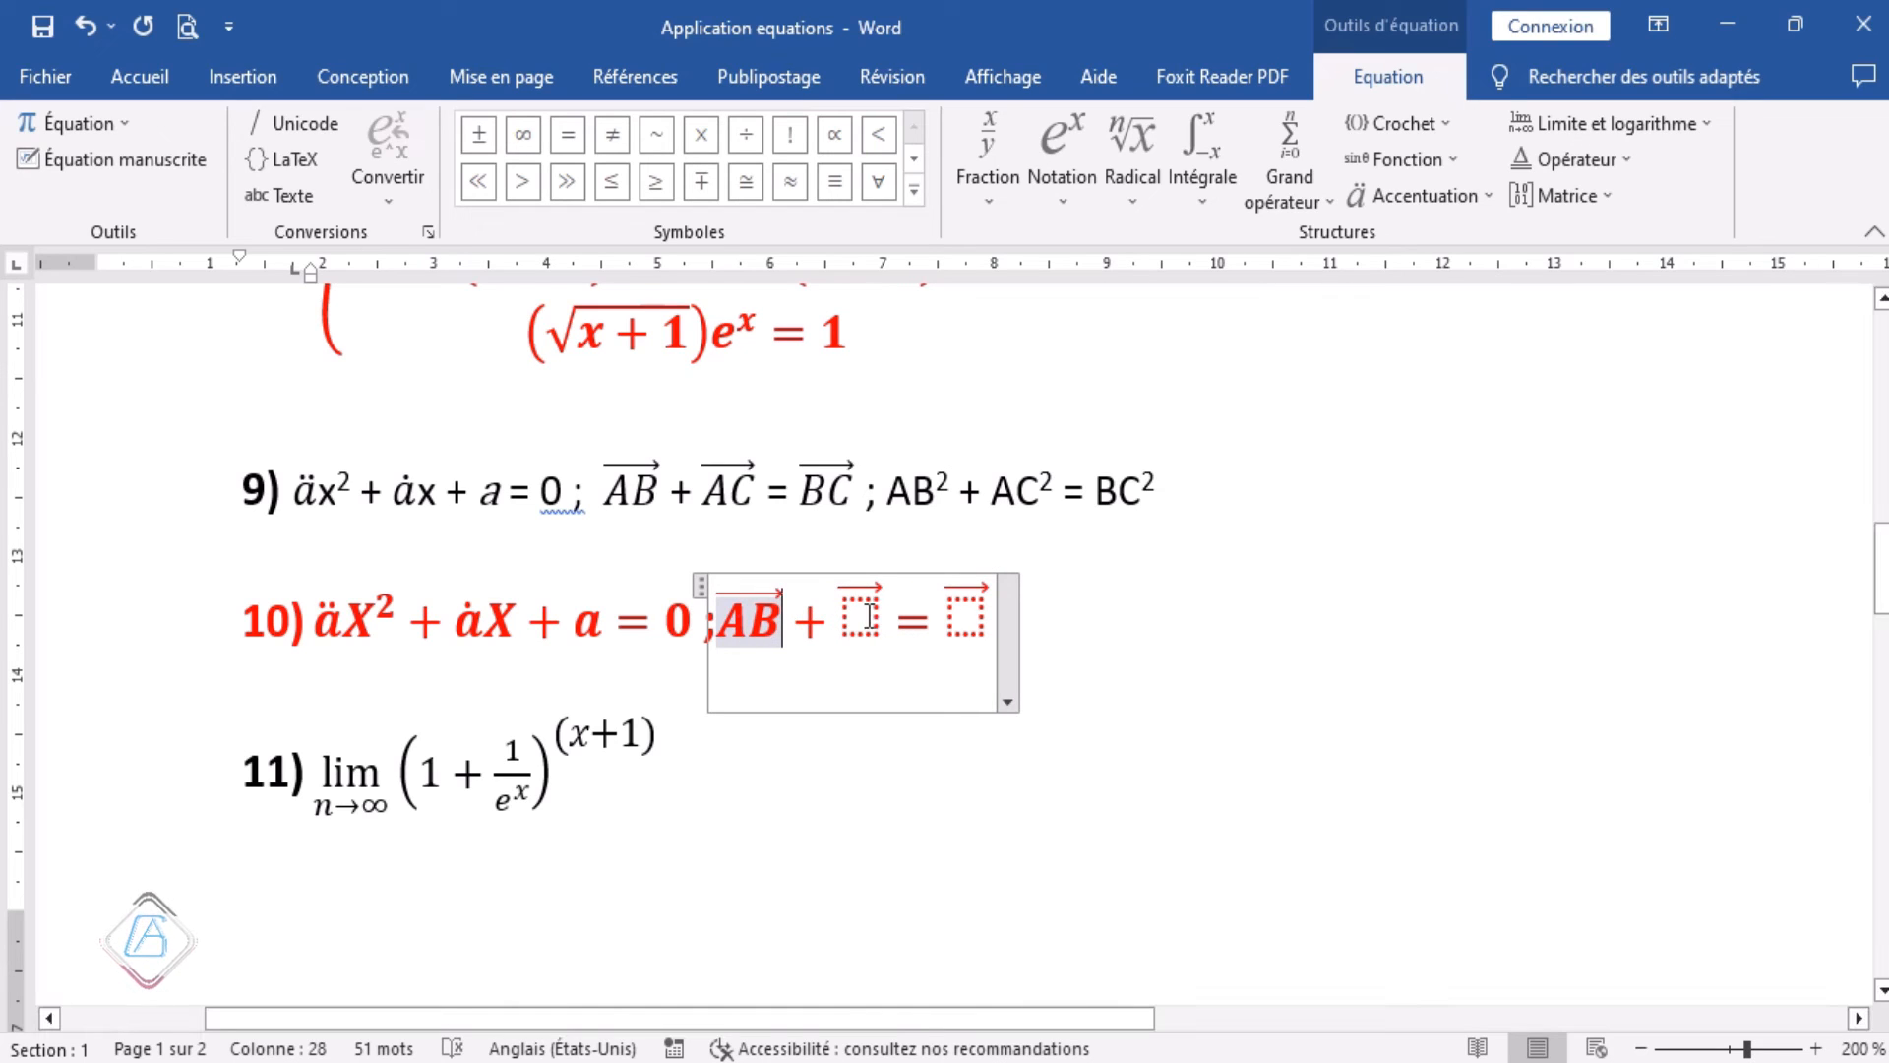
left_click(870, 617)
type("AC")
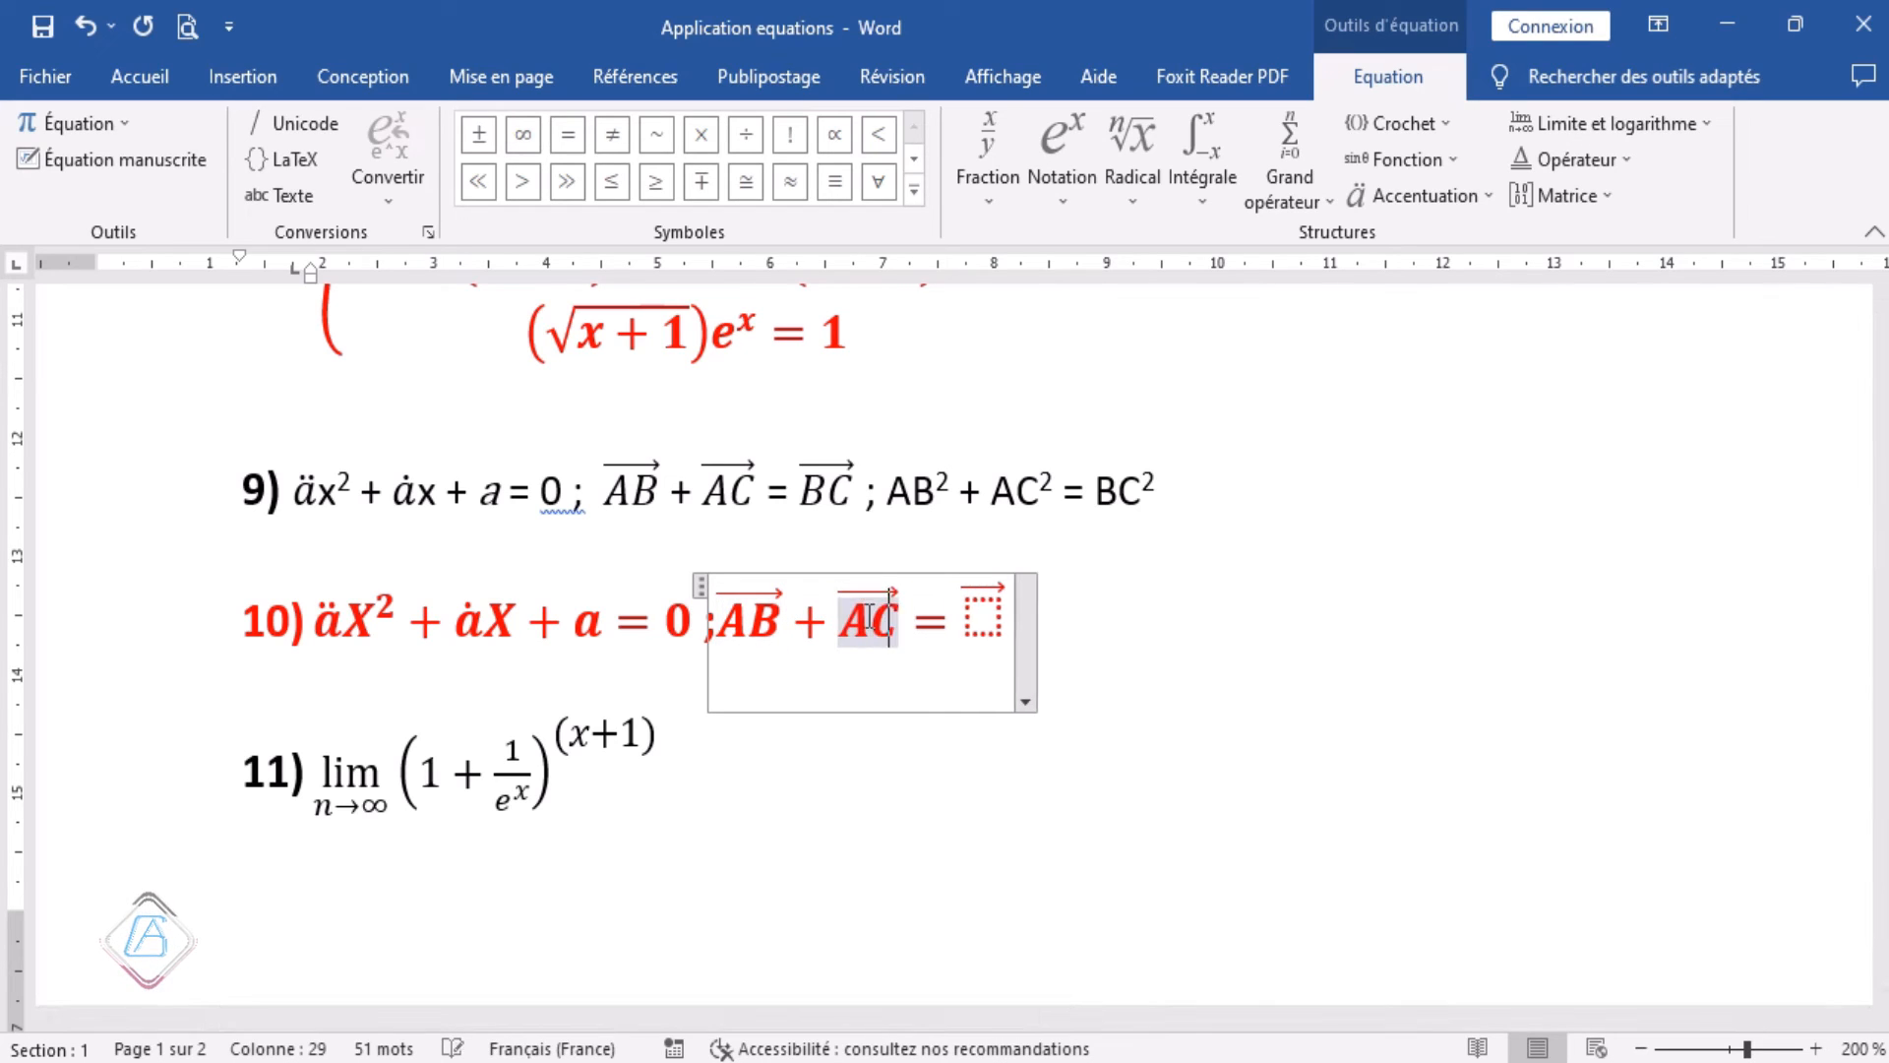
left_click(987, 612)
type("Bc")
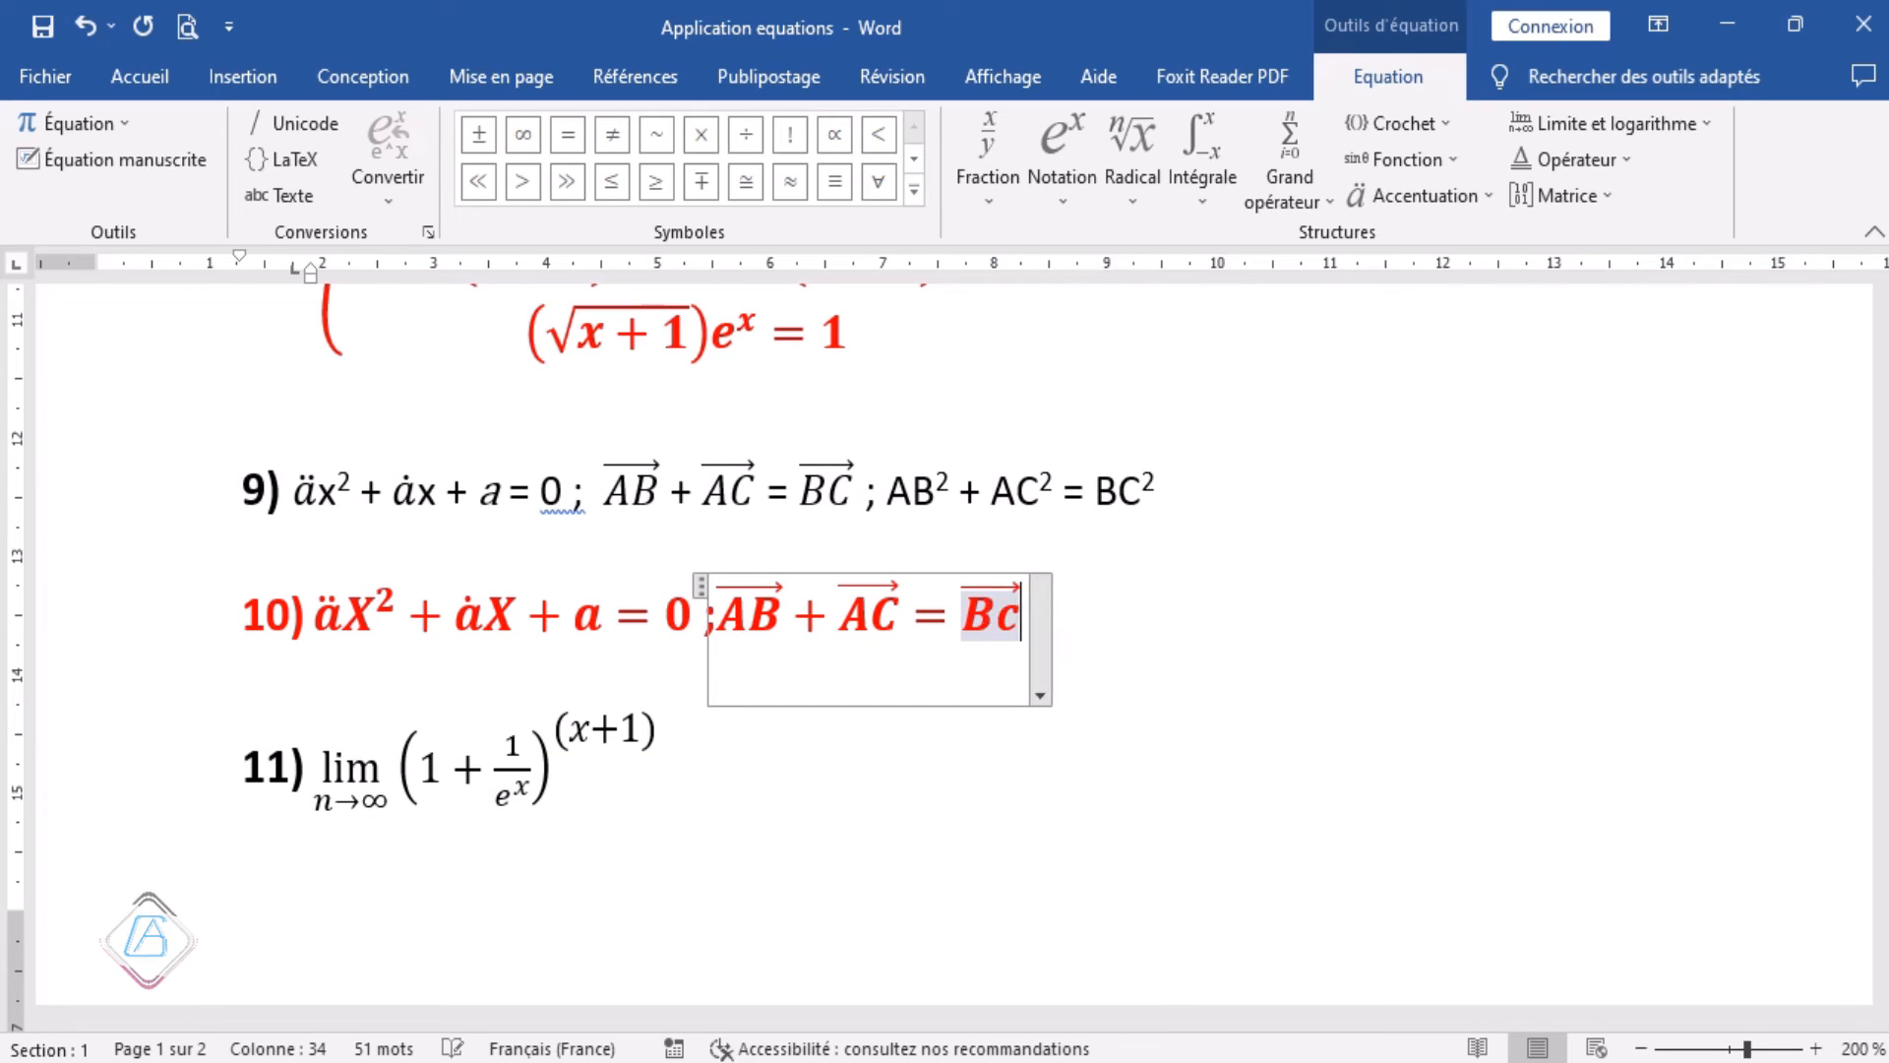
key("BackSpace")
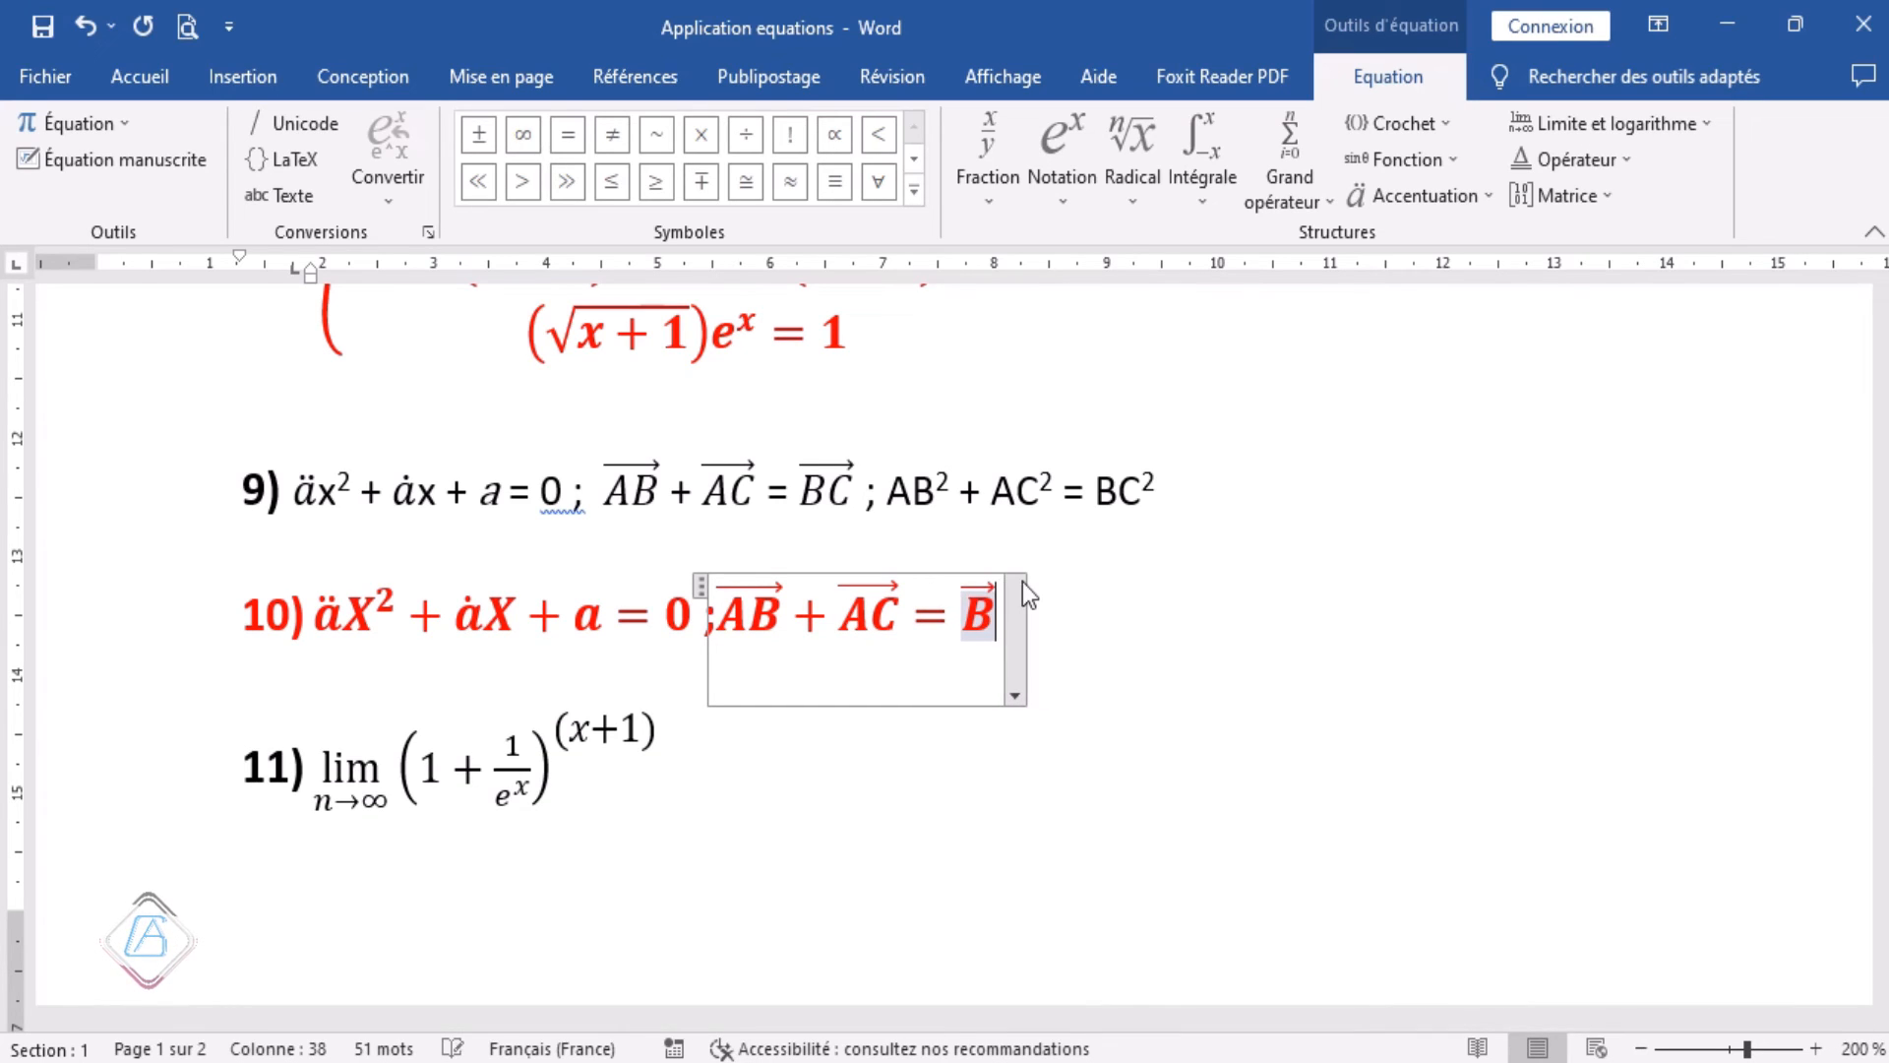
type("C")
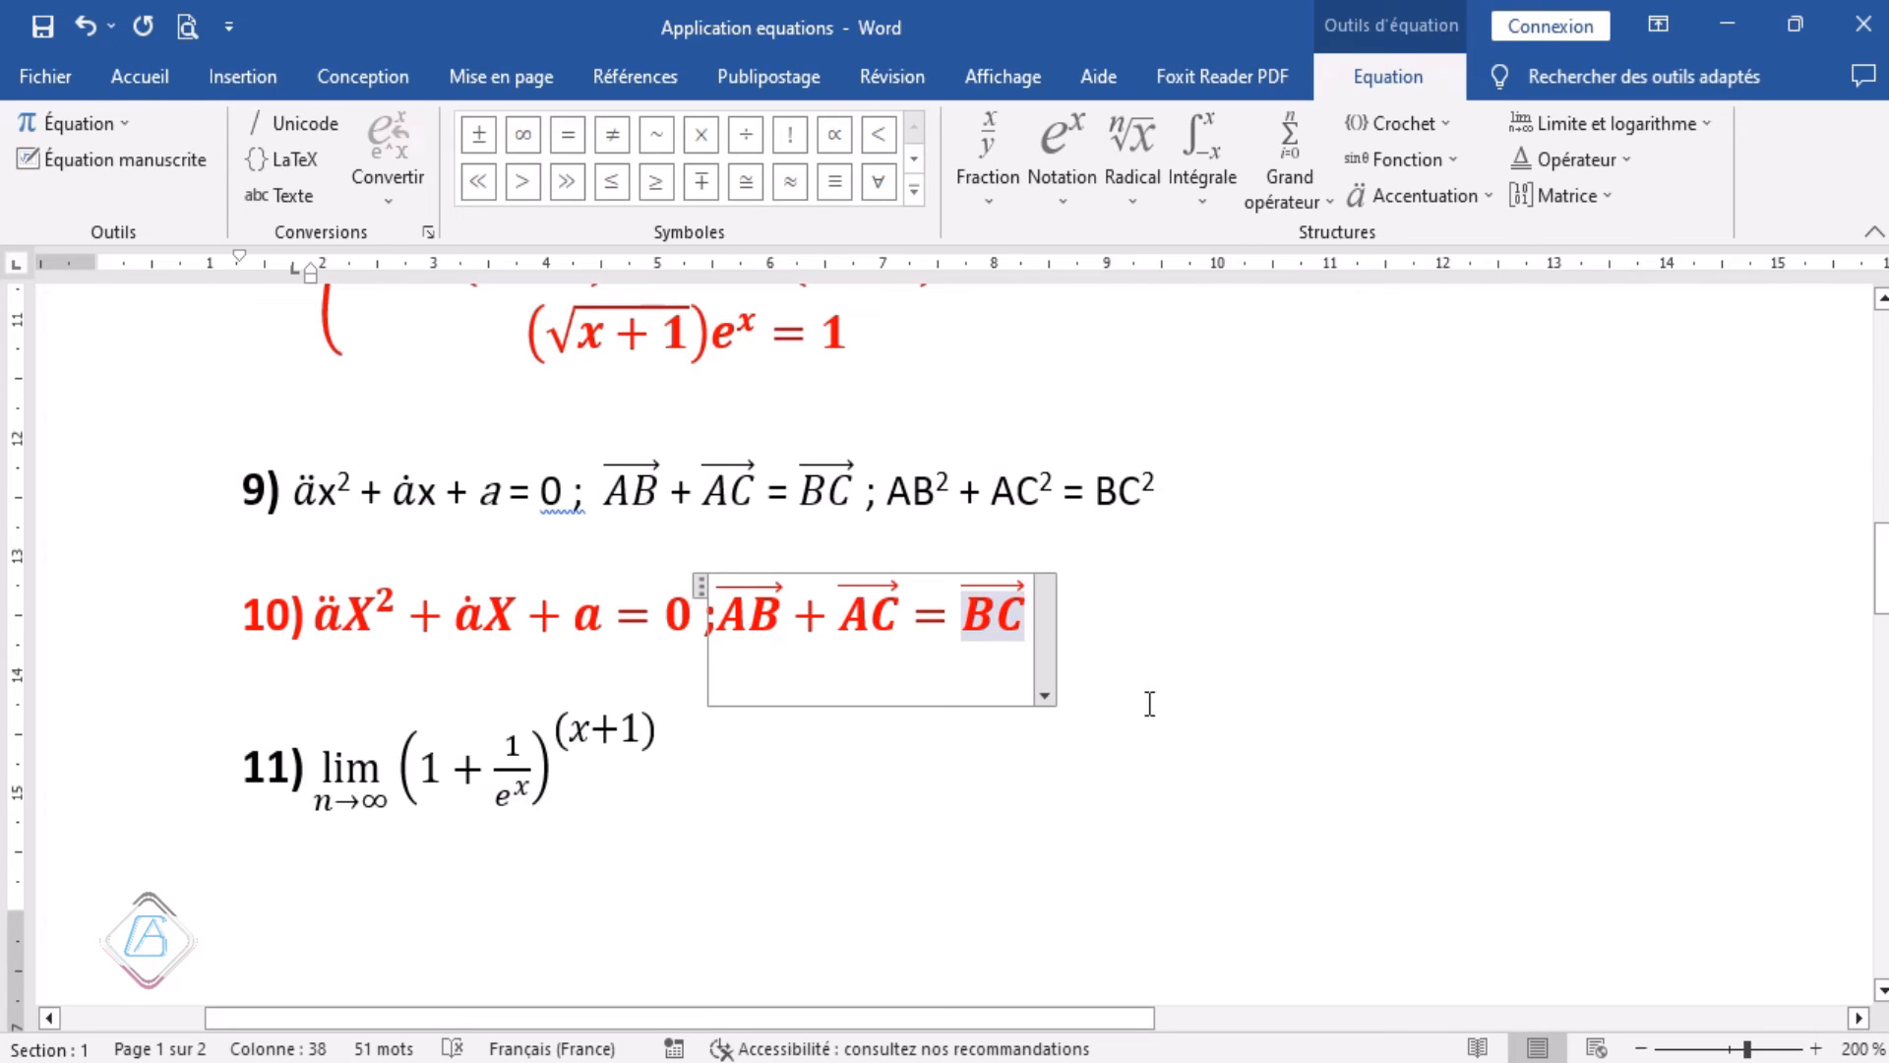
Leave item 10's vector equation and add a semicolon after it.
left_click(1105, 708)
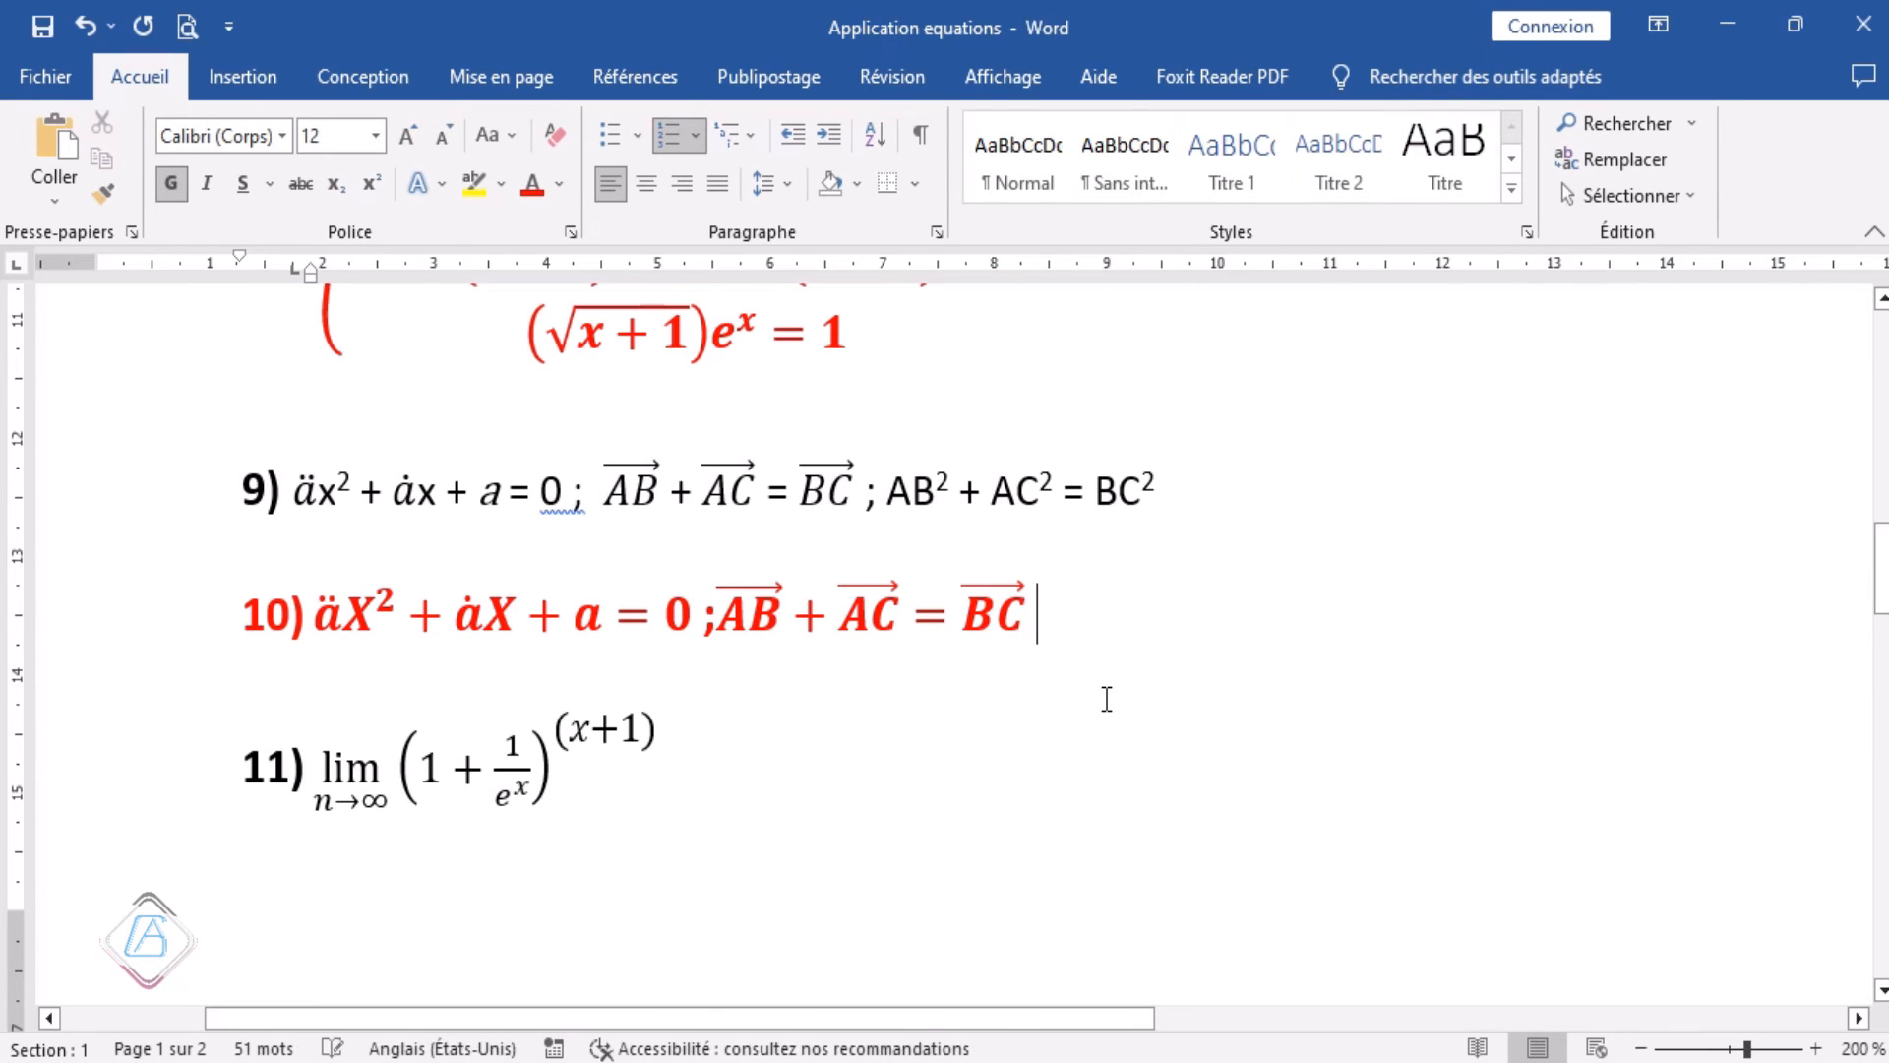
type(",")
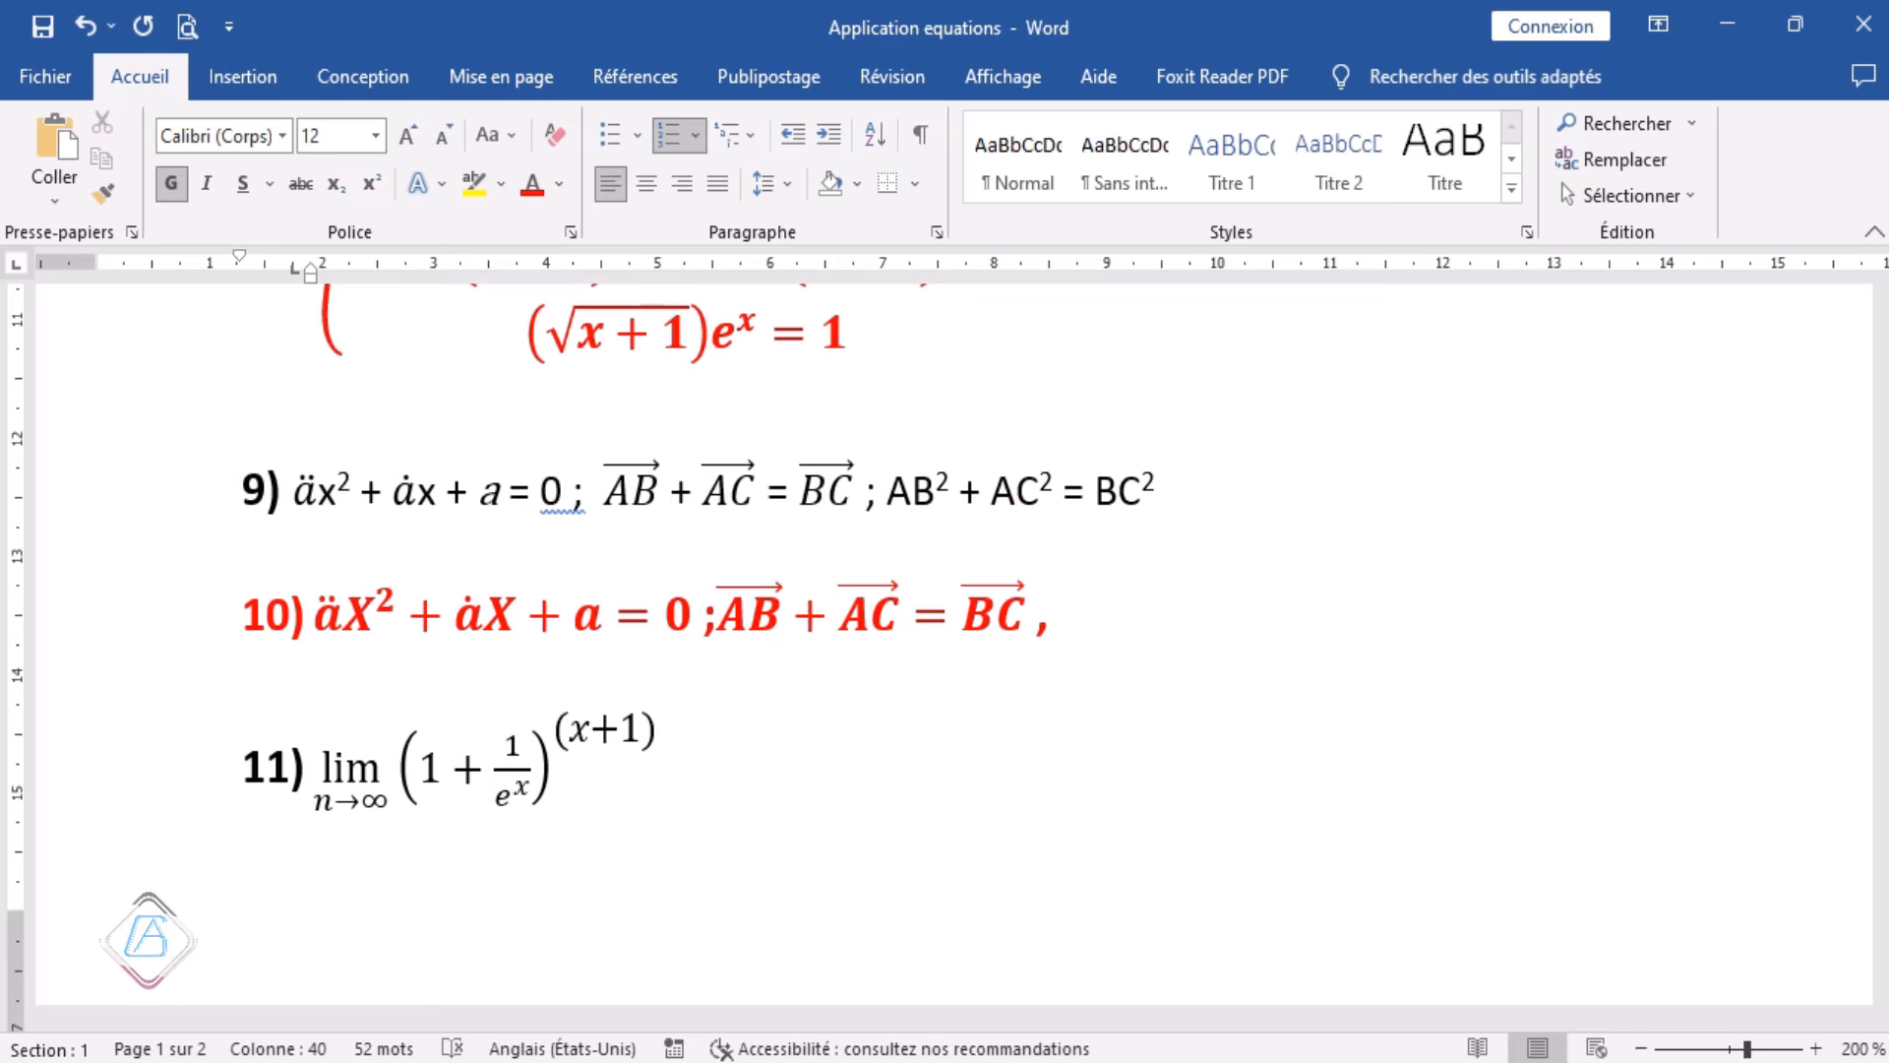
key("BackSpace")
key("BackSpace")
type(".")
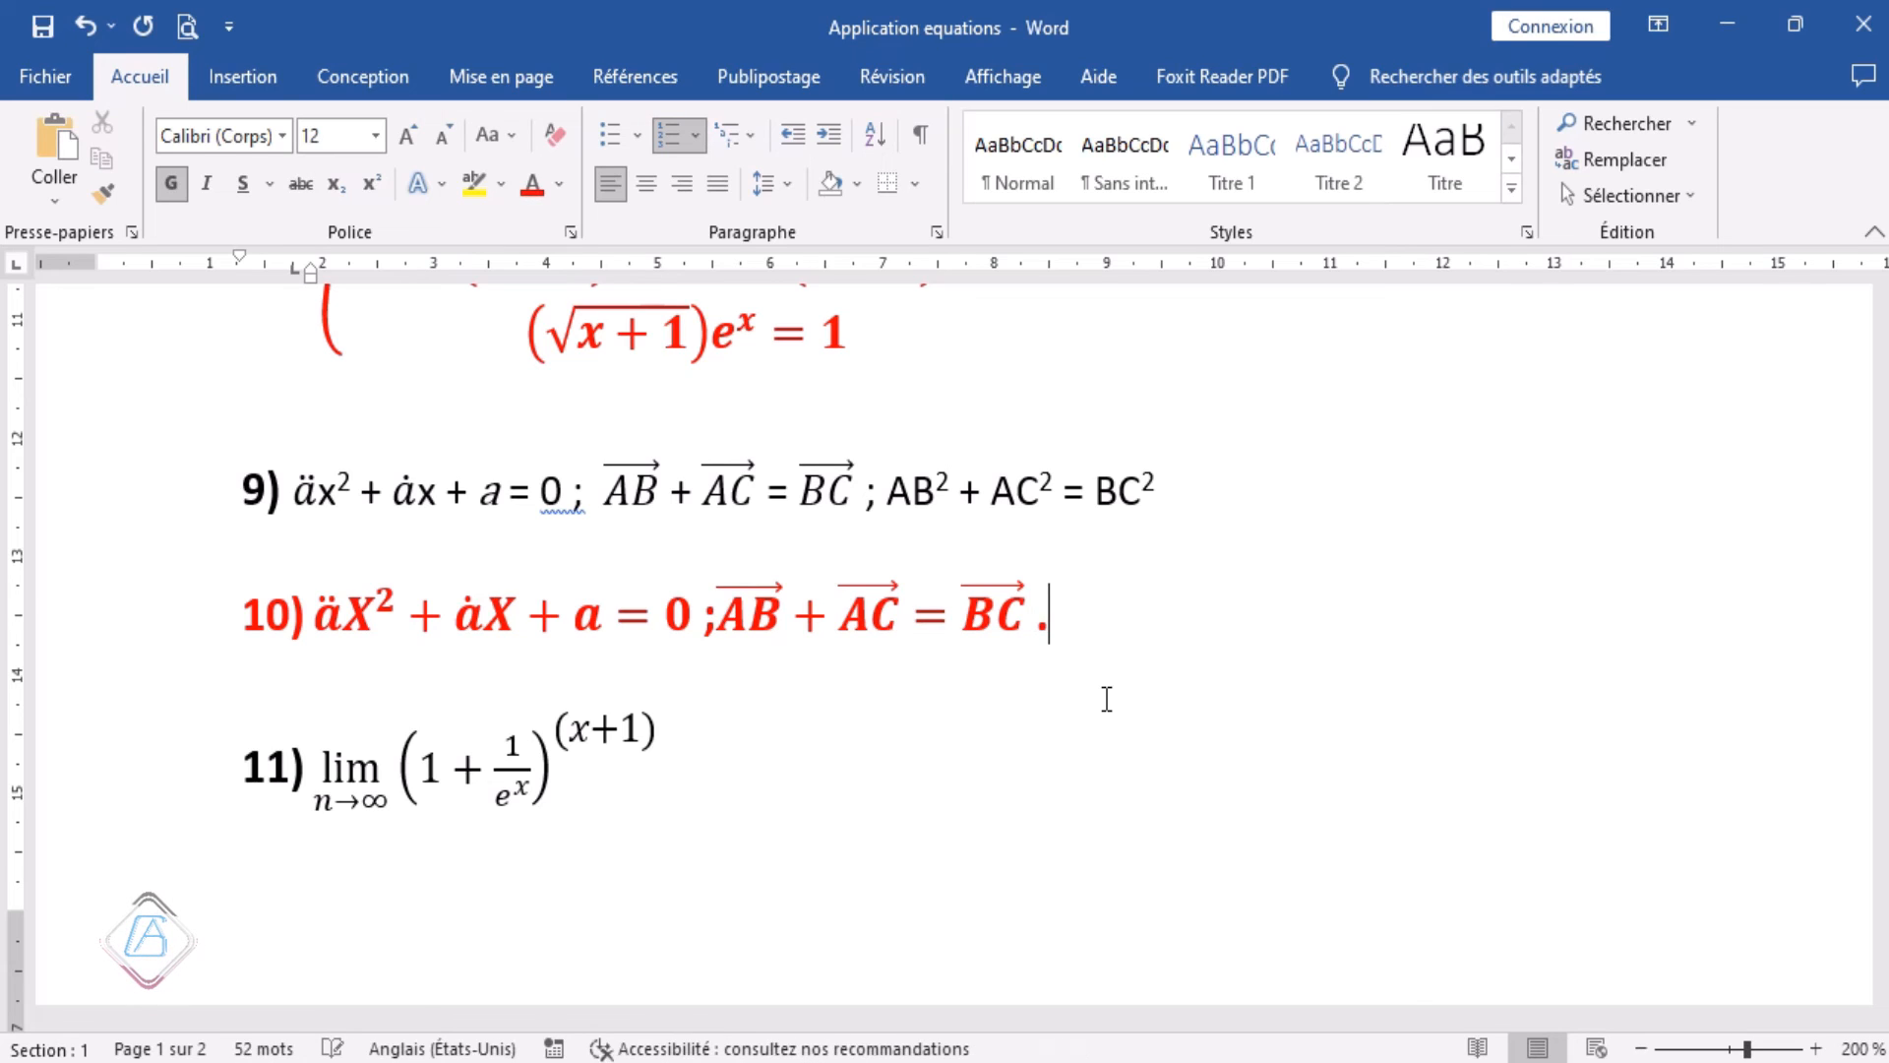
key("BackSpace")
type(";")
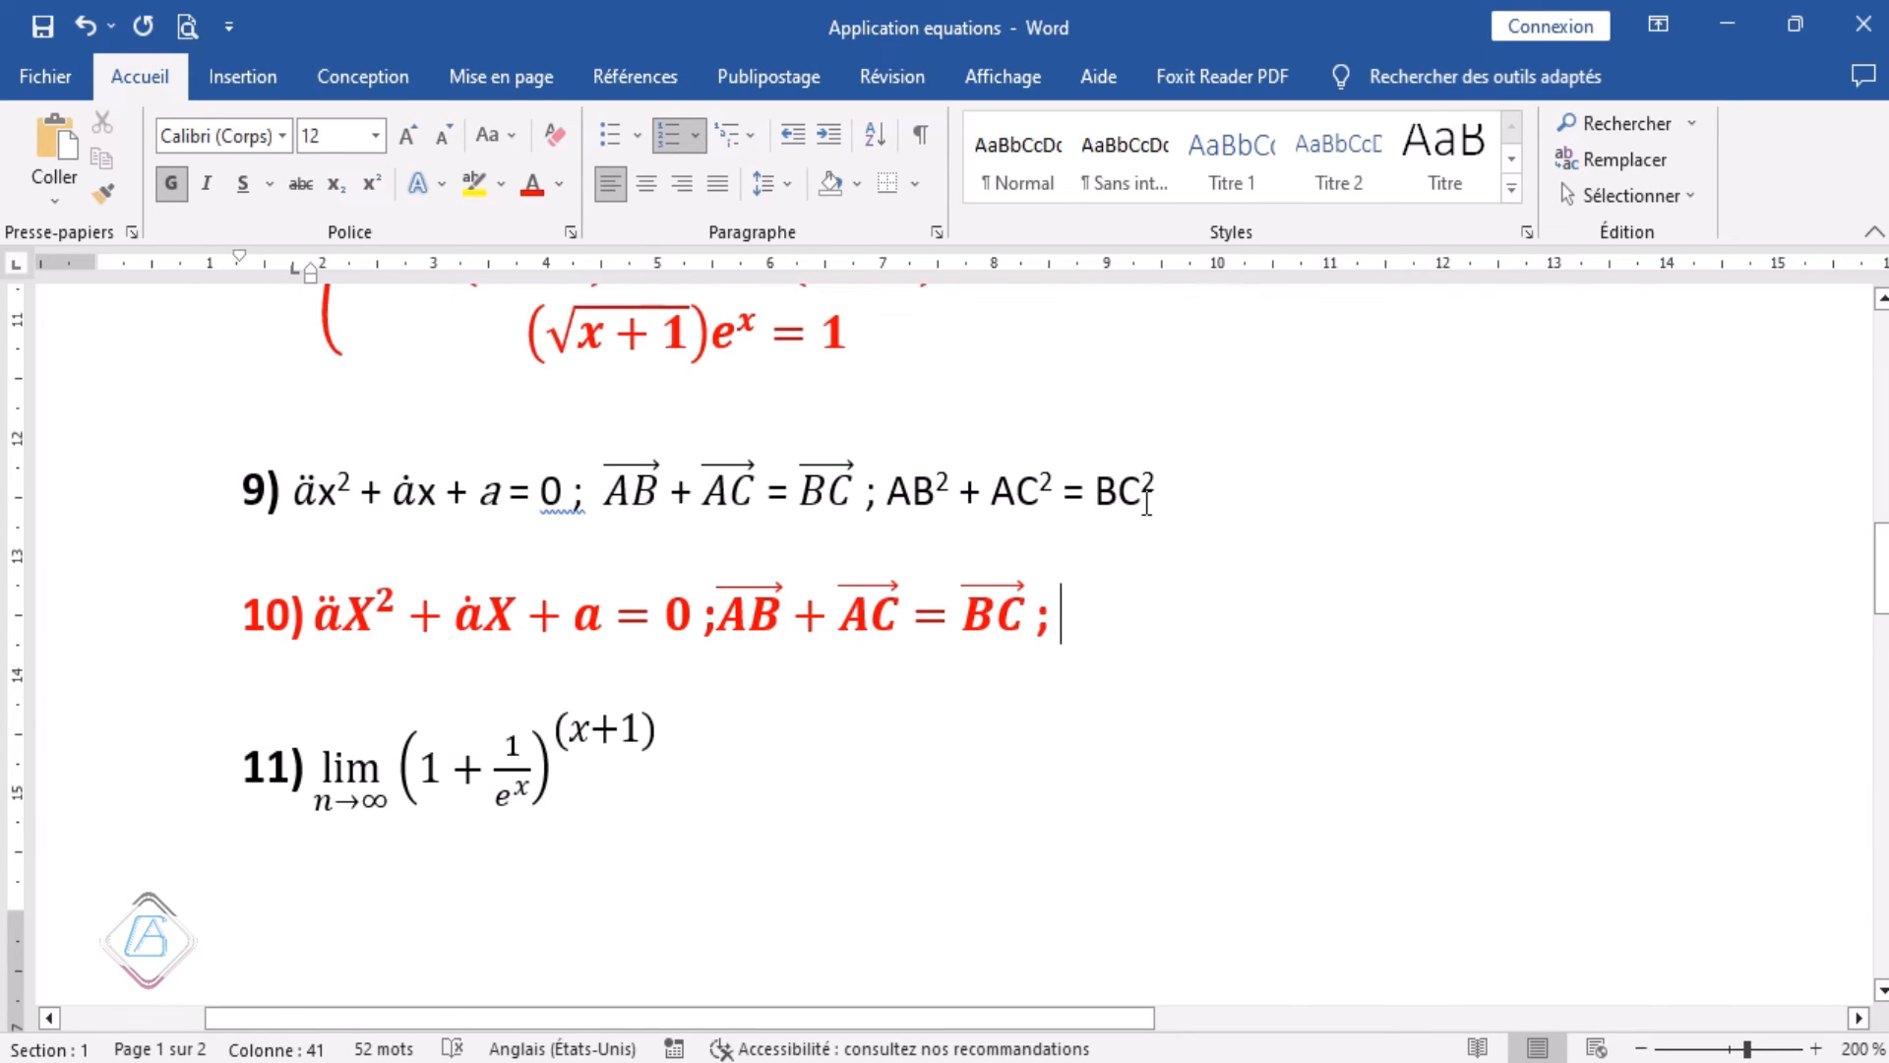
Insert a new equation after item 10's second semicolon and start it with an empty superscript structure followed by a plus sign.
left_click(242, 76)
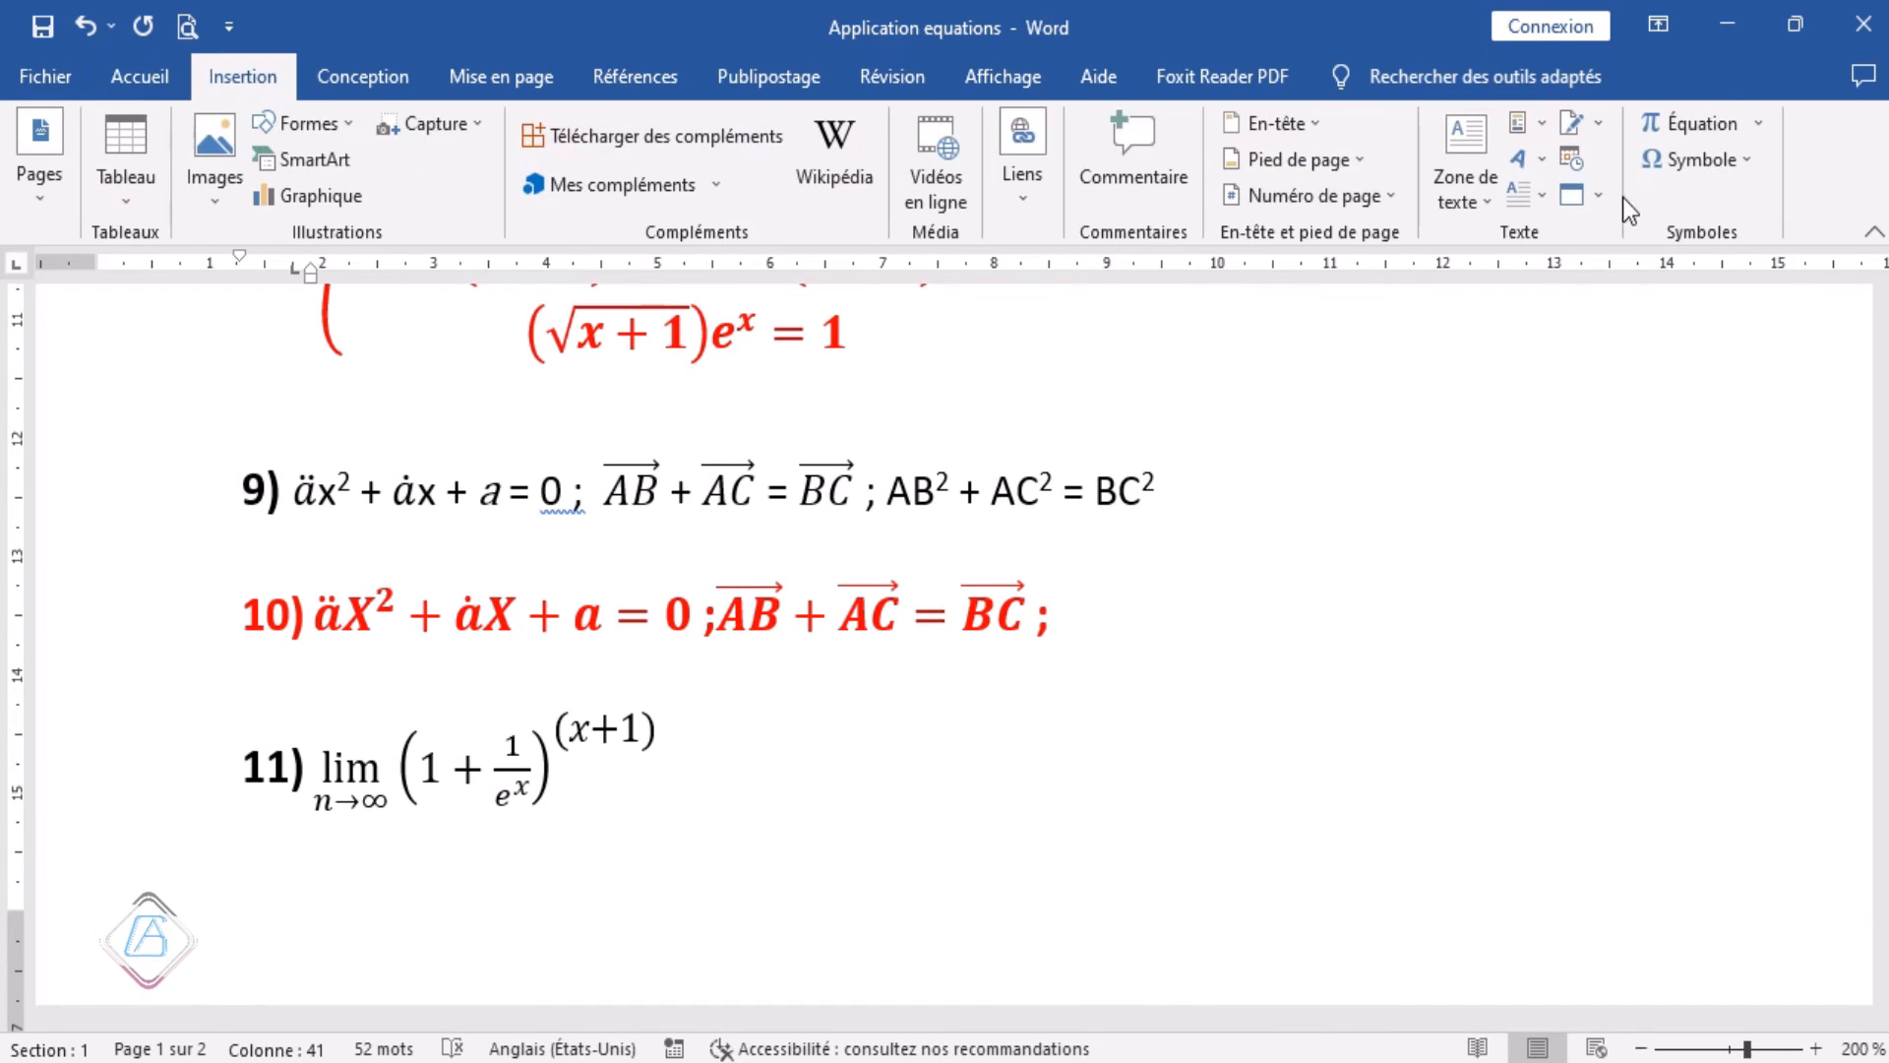
left_click(1707, 123)
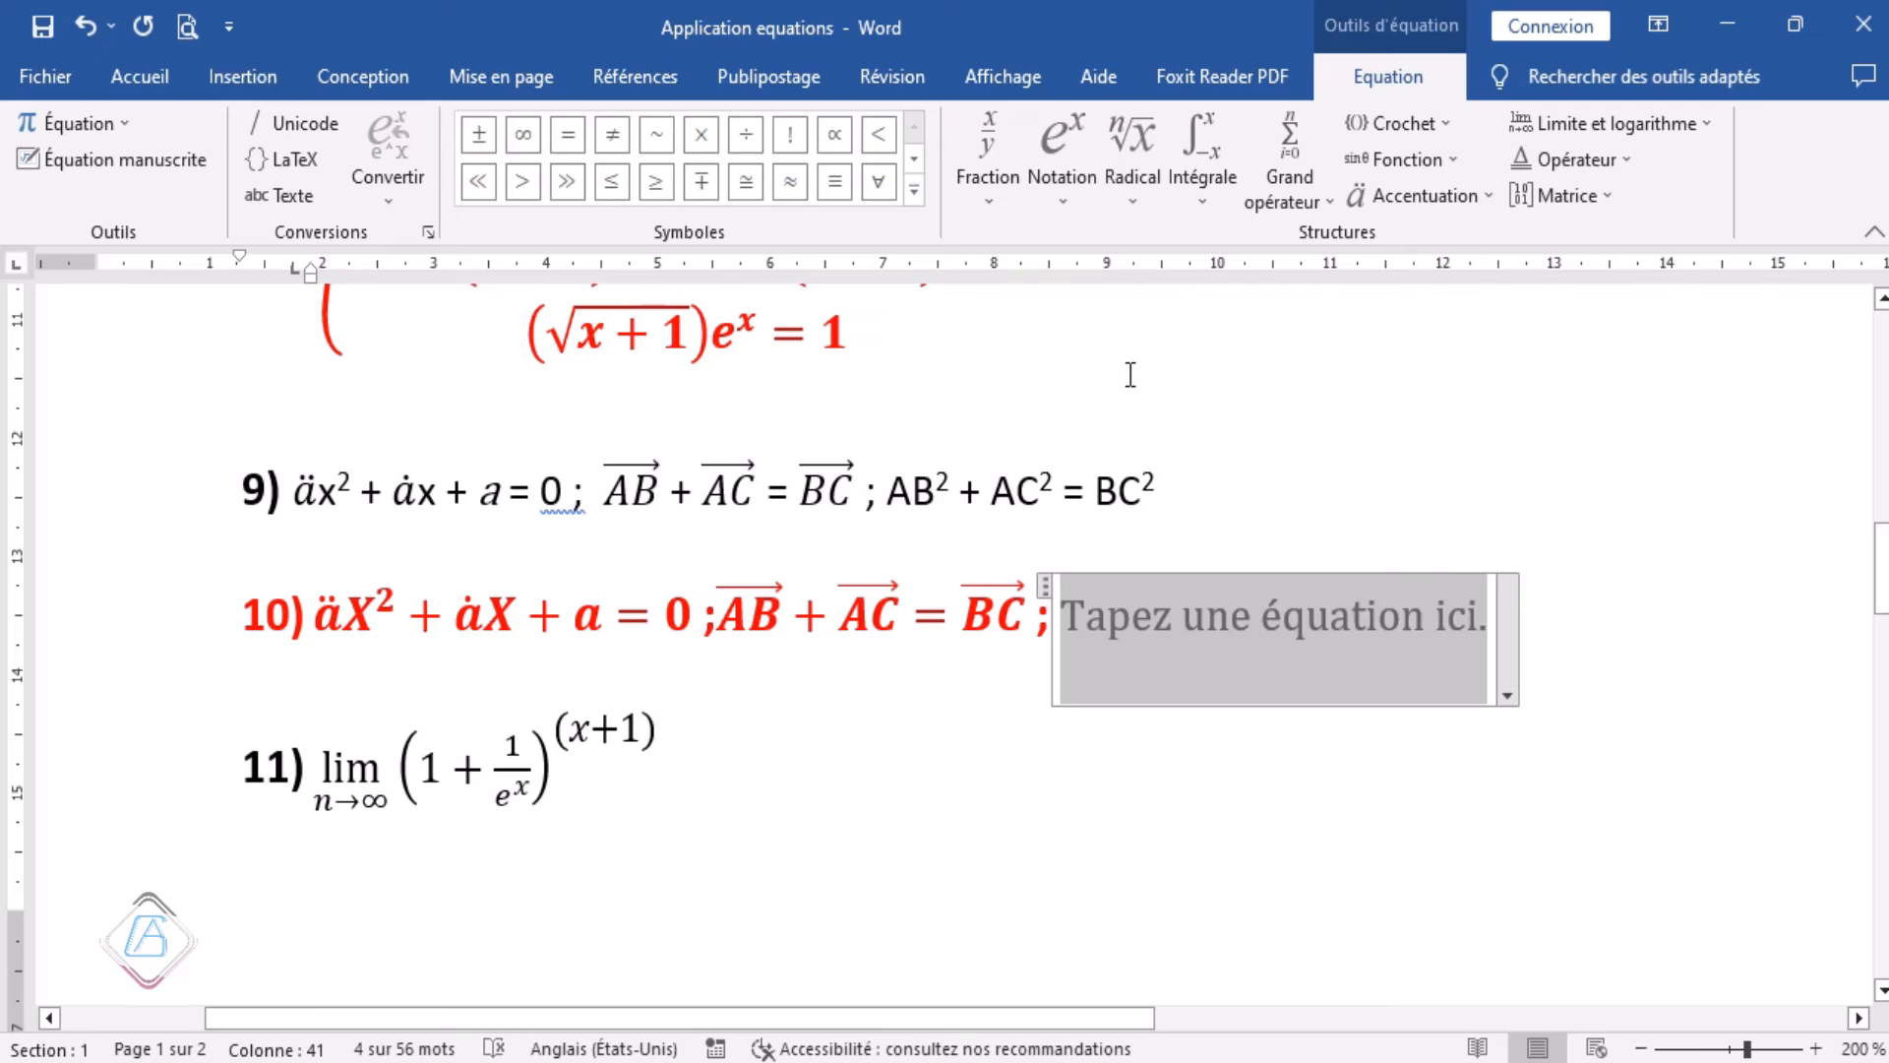
left_click(1059, 207)
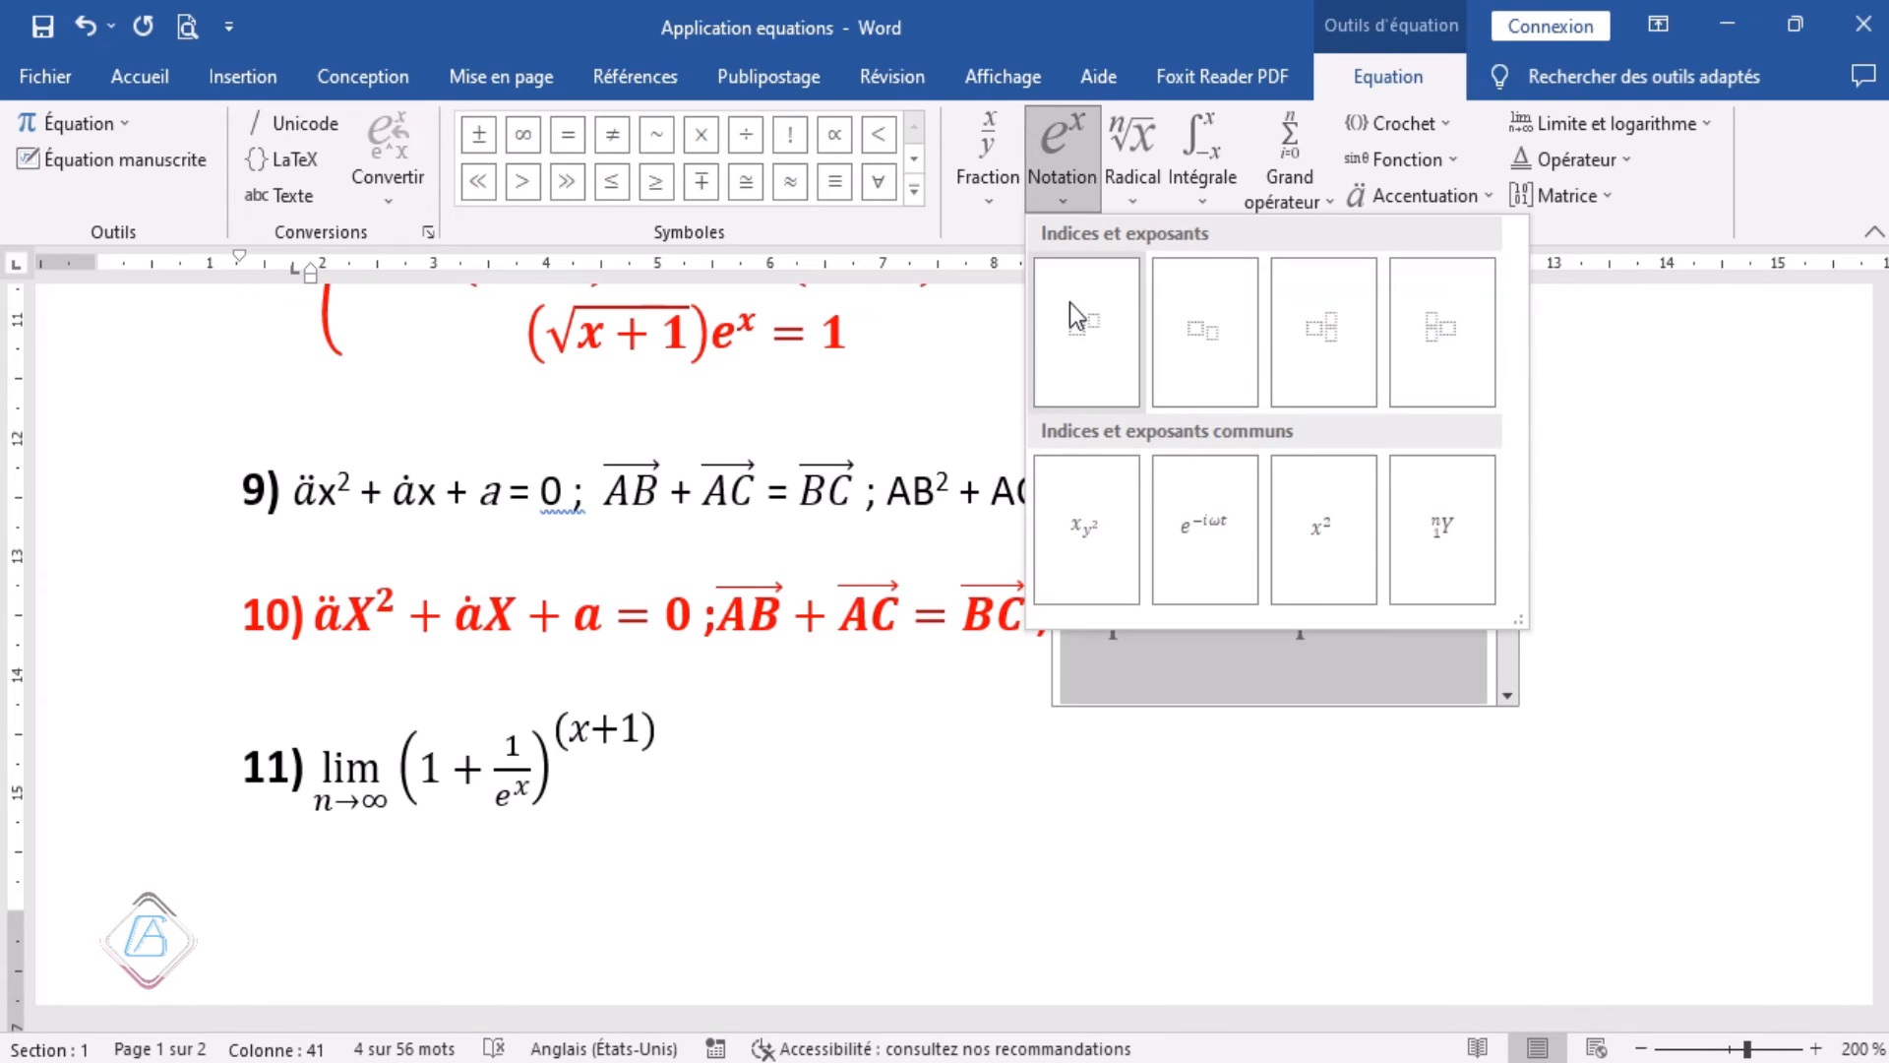
left_click(1086, 324)
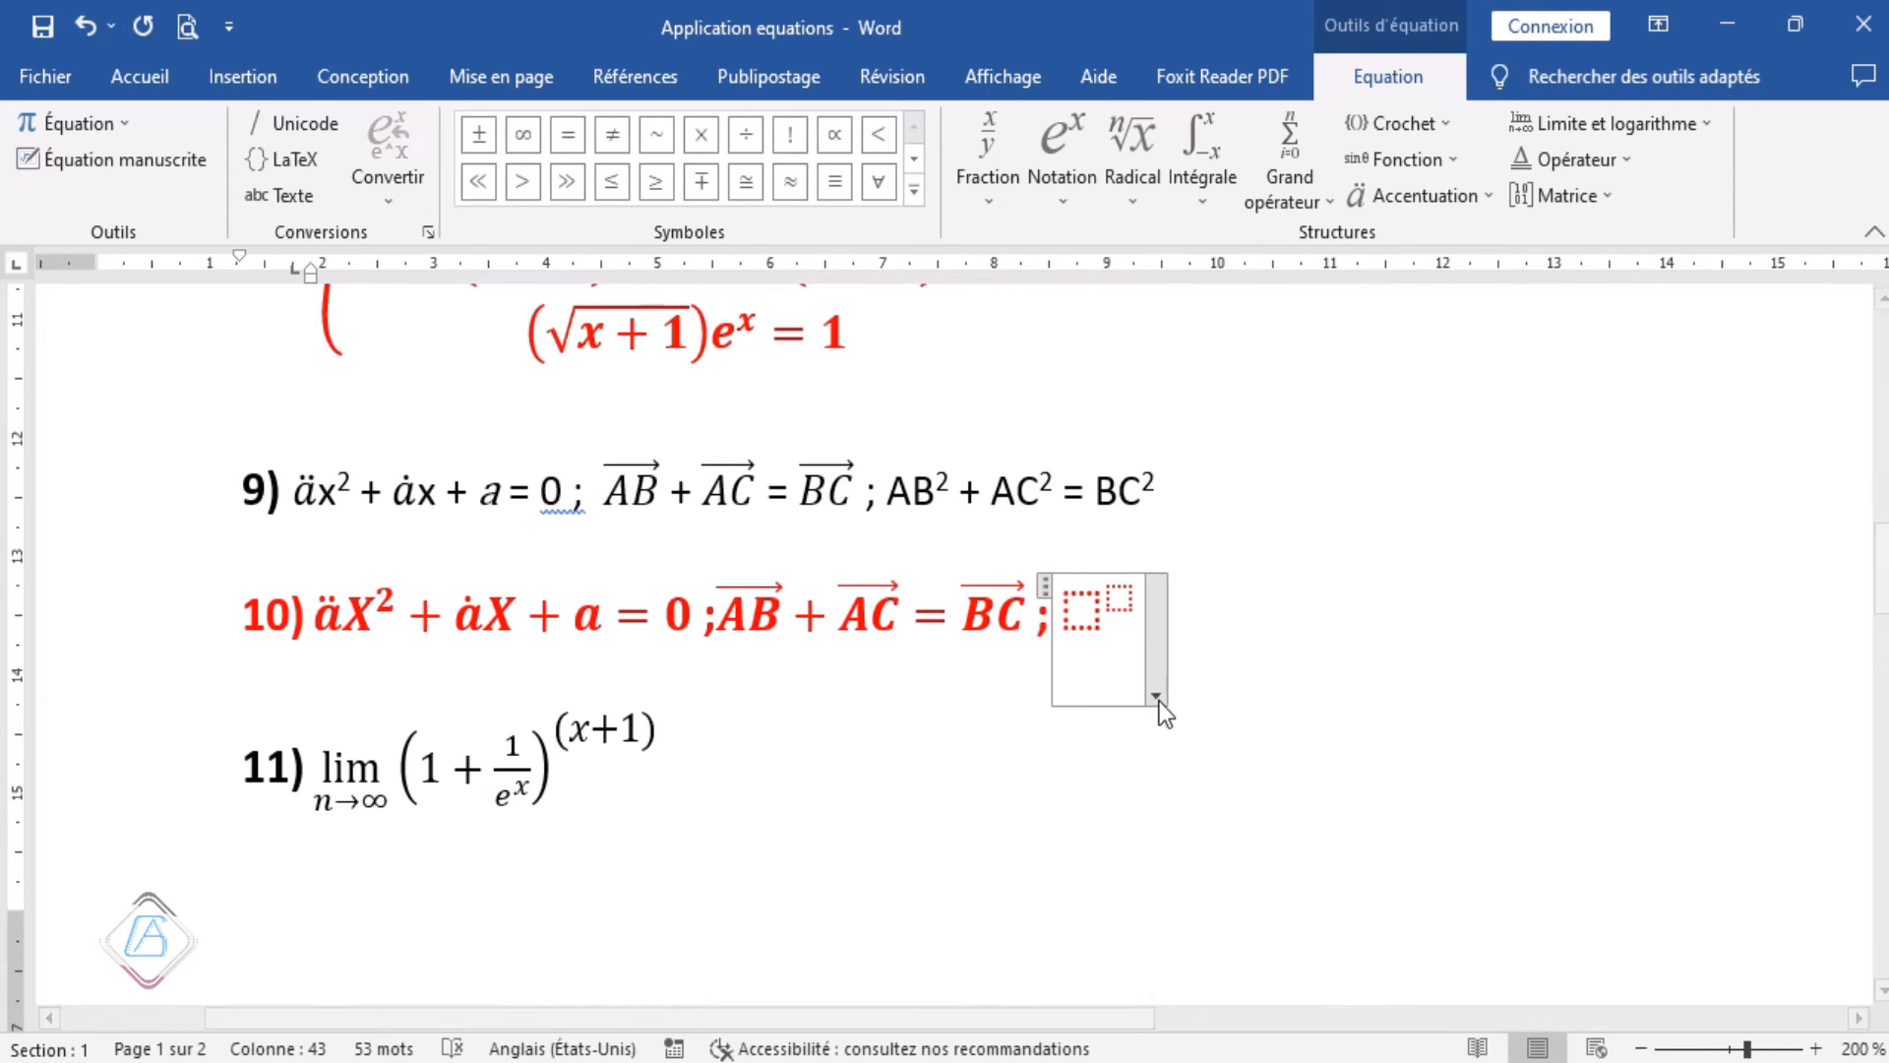
type("=")
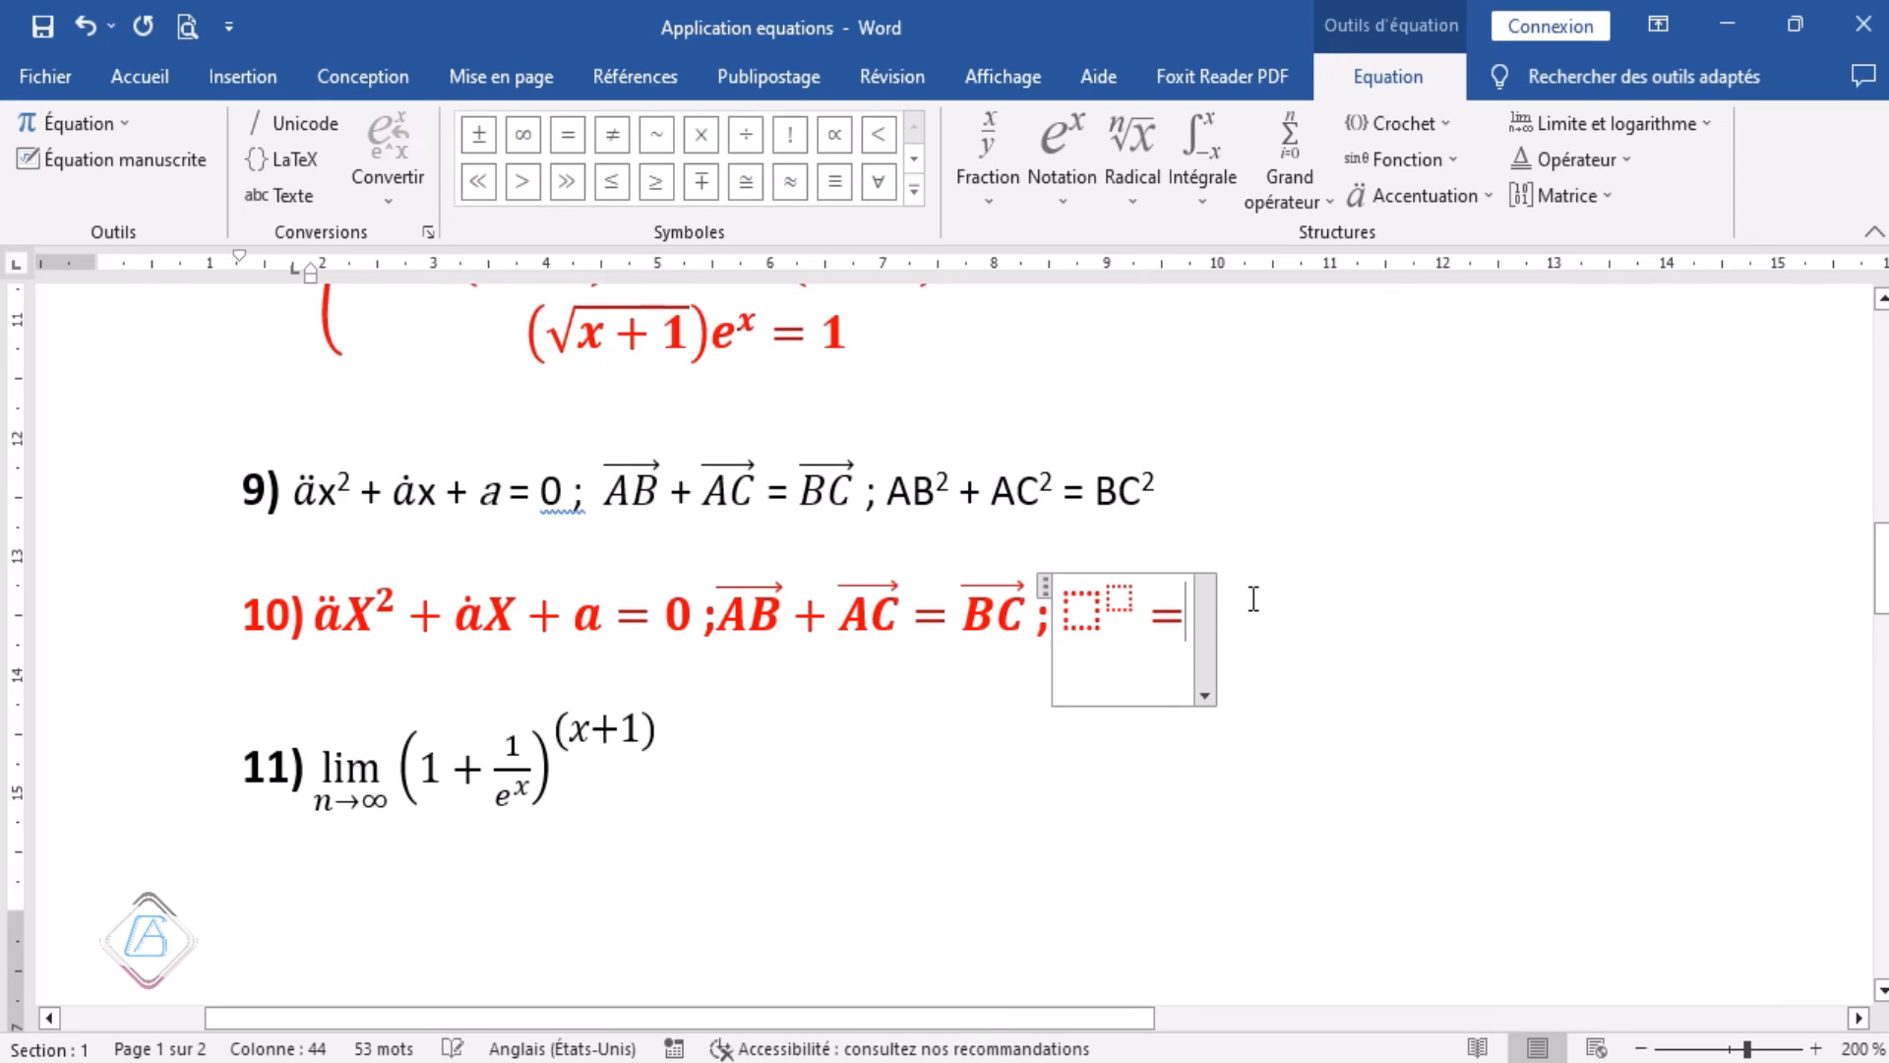
key("BackSpace")
type("+")
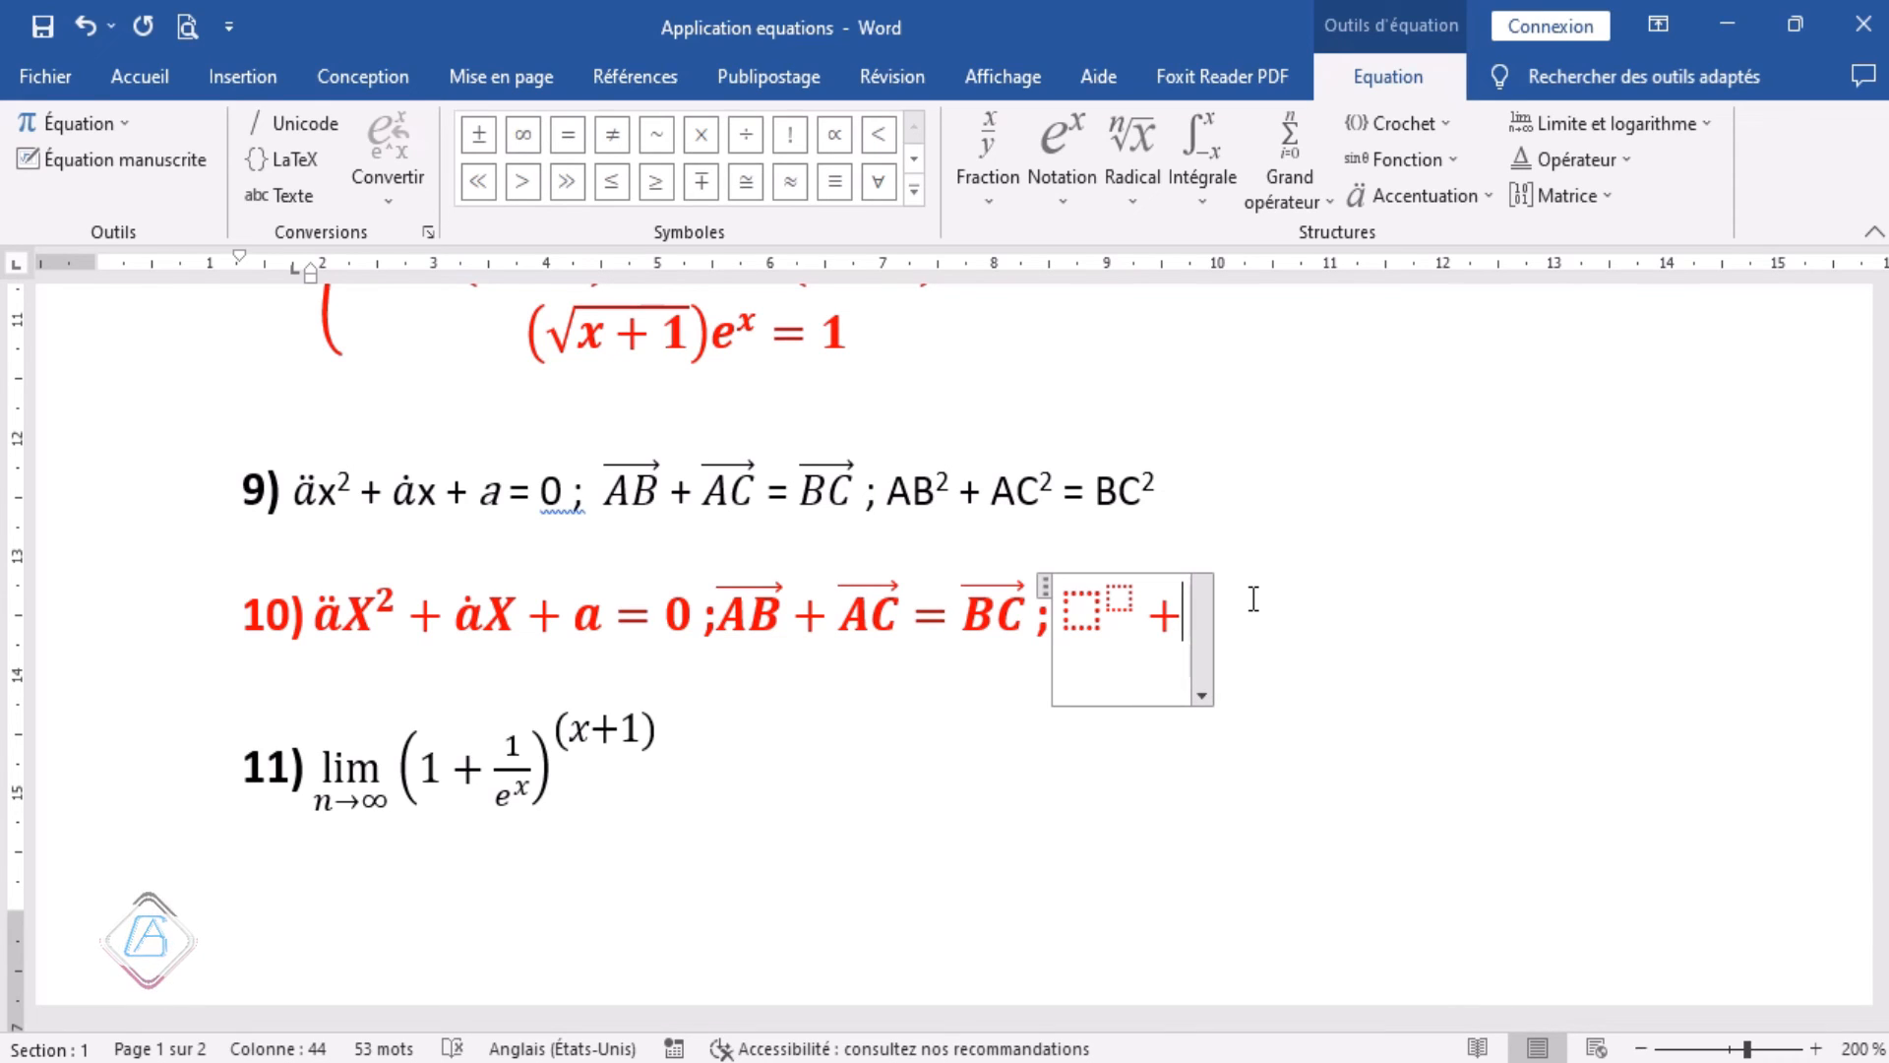
Continue item 10's last equation with a second empty superscript structure, an equals sign and a third empty superscript structure.
left_click(1066, 197)
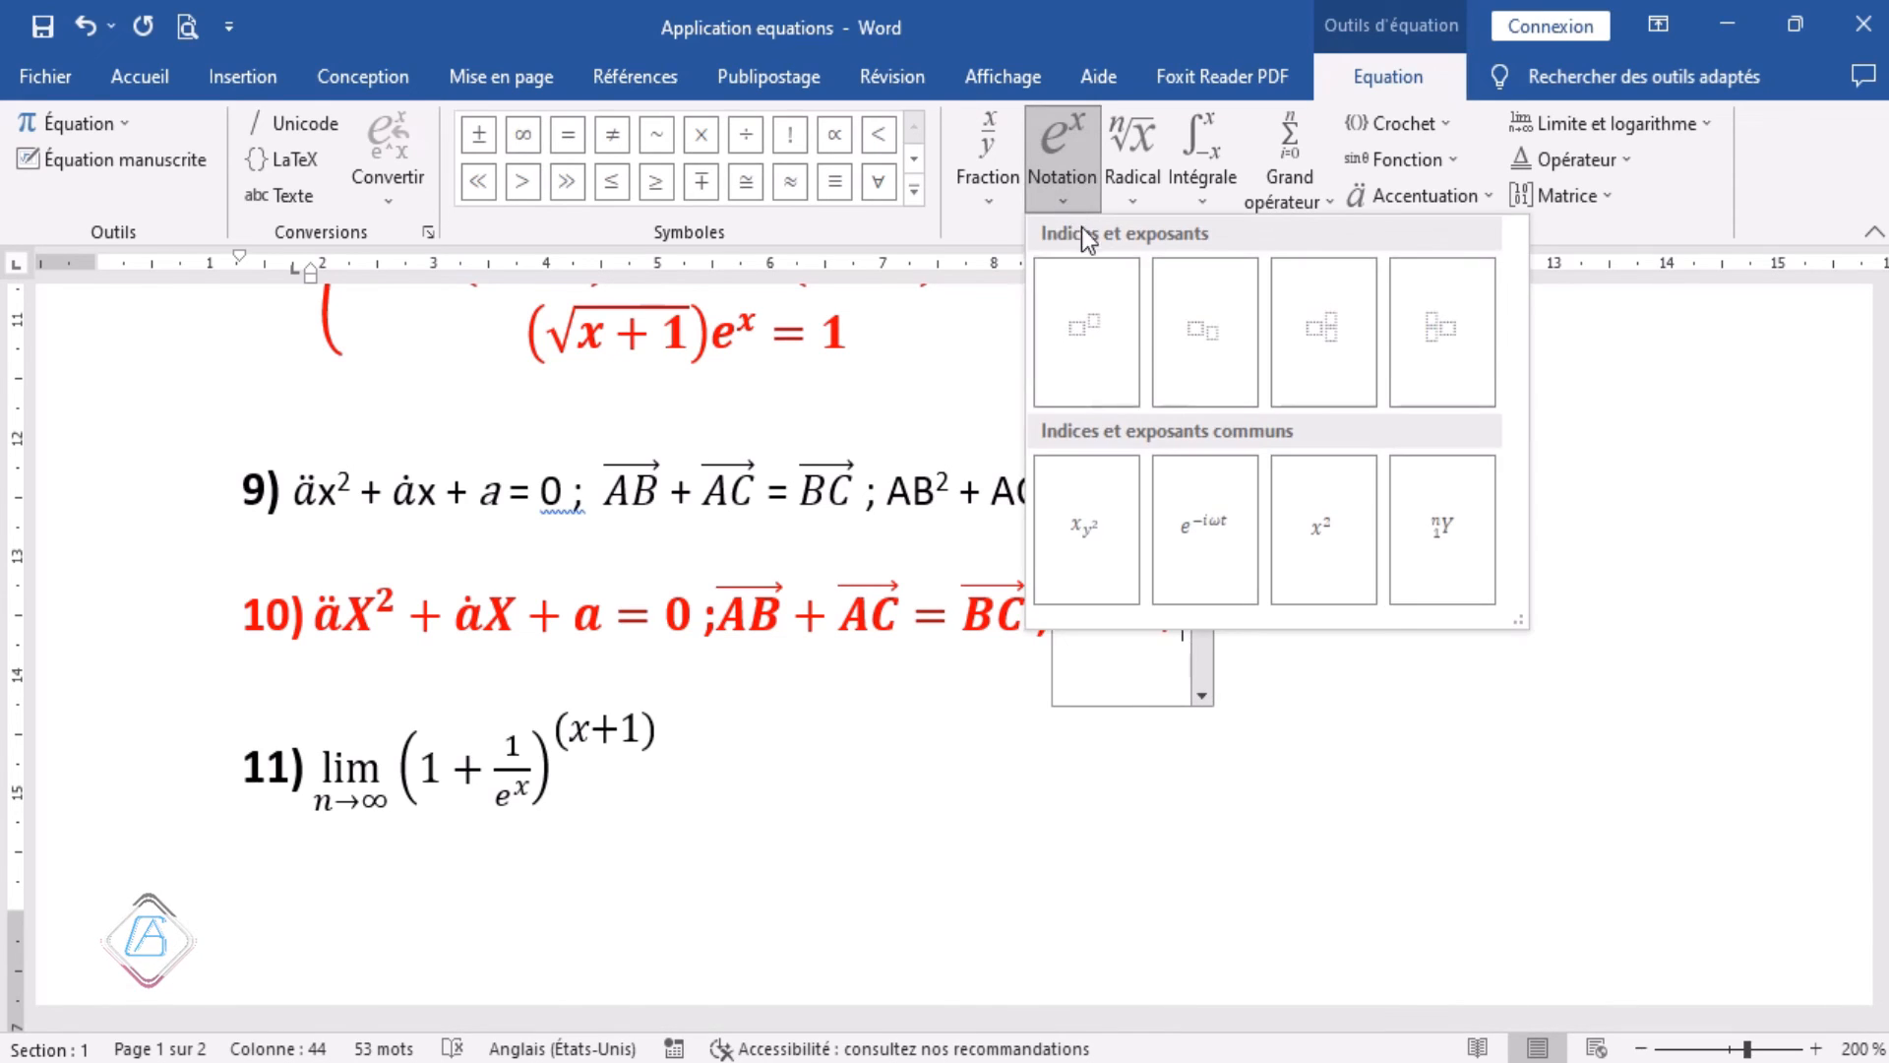
left_click(1098, 334)
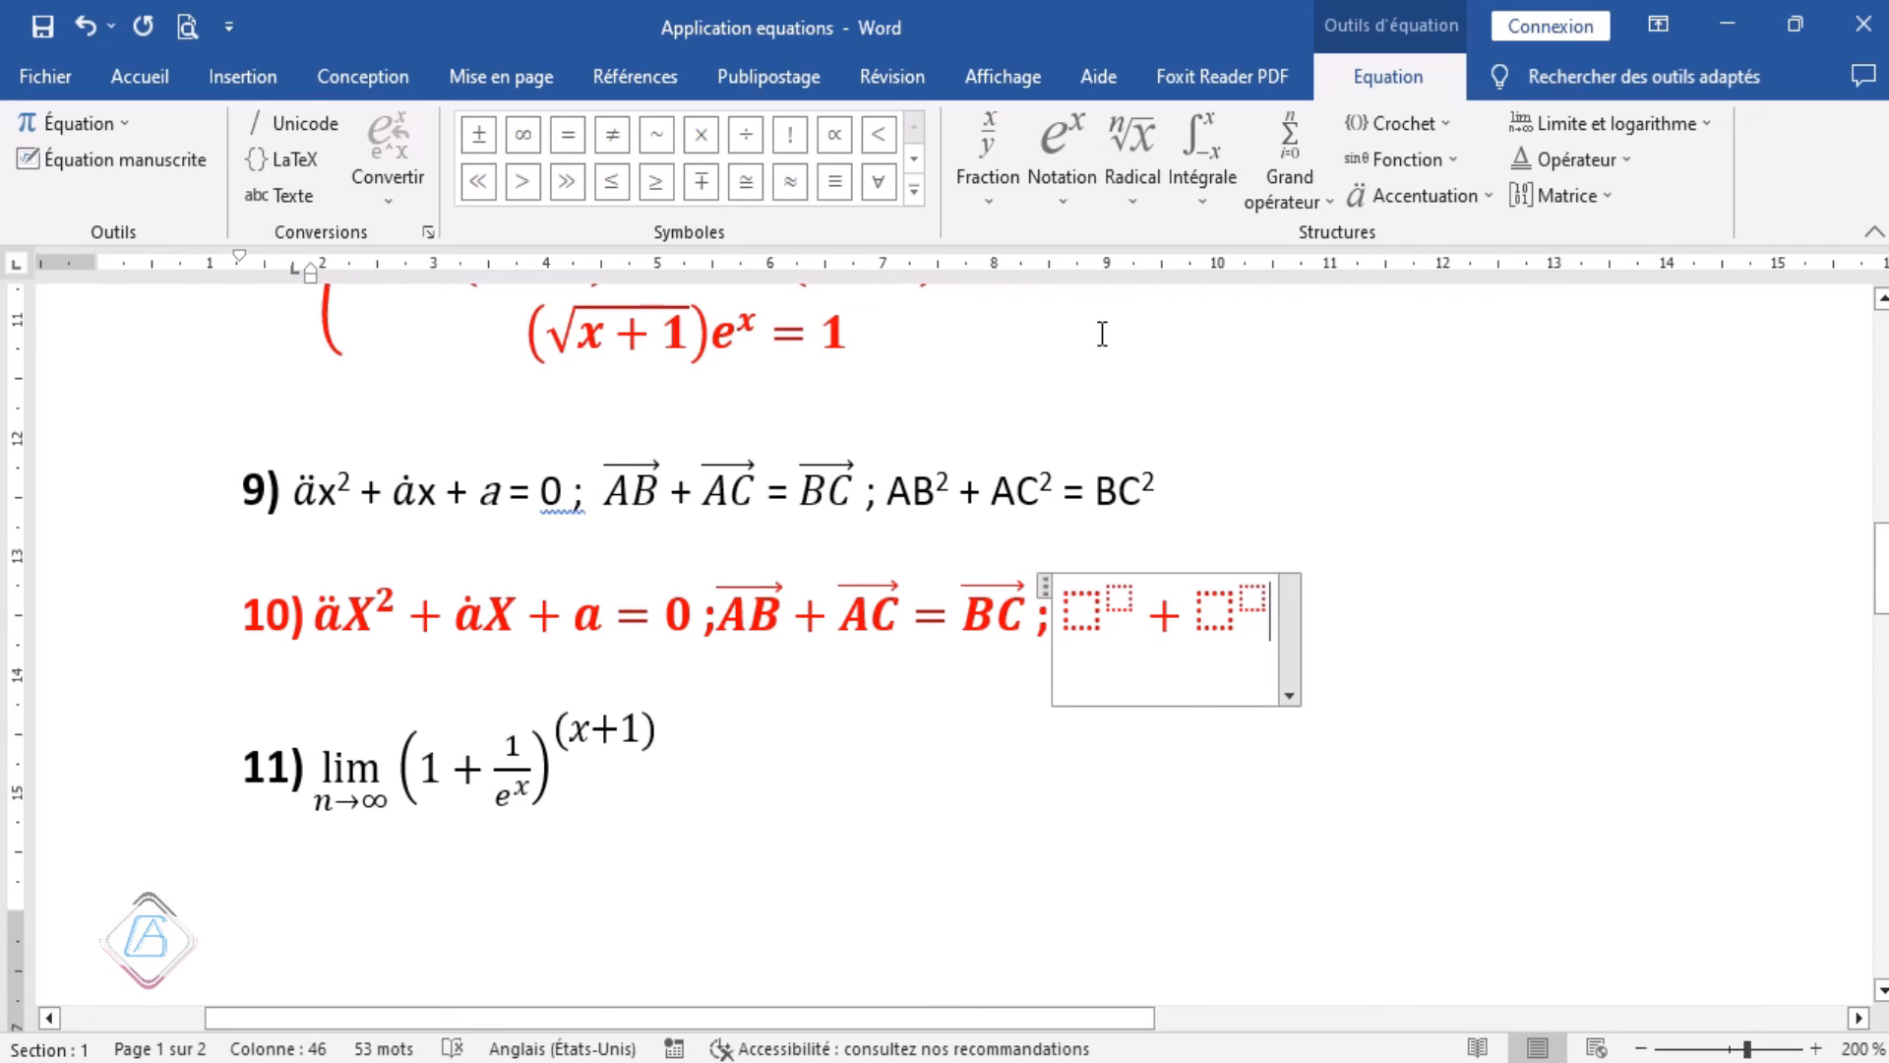
type("+")
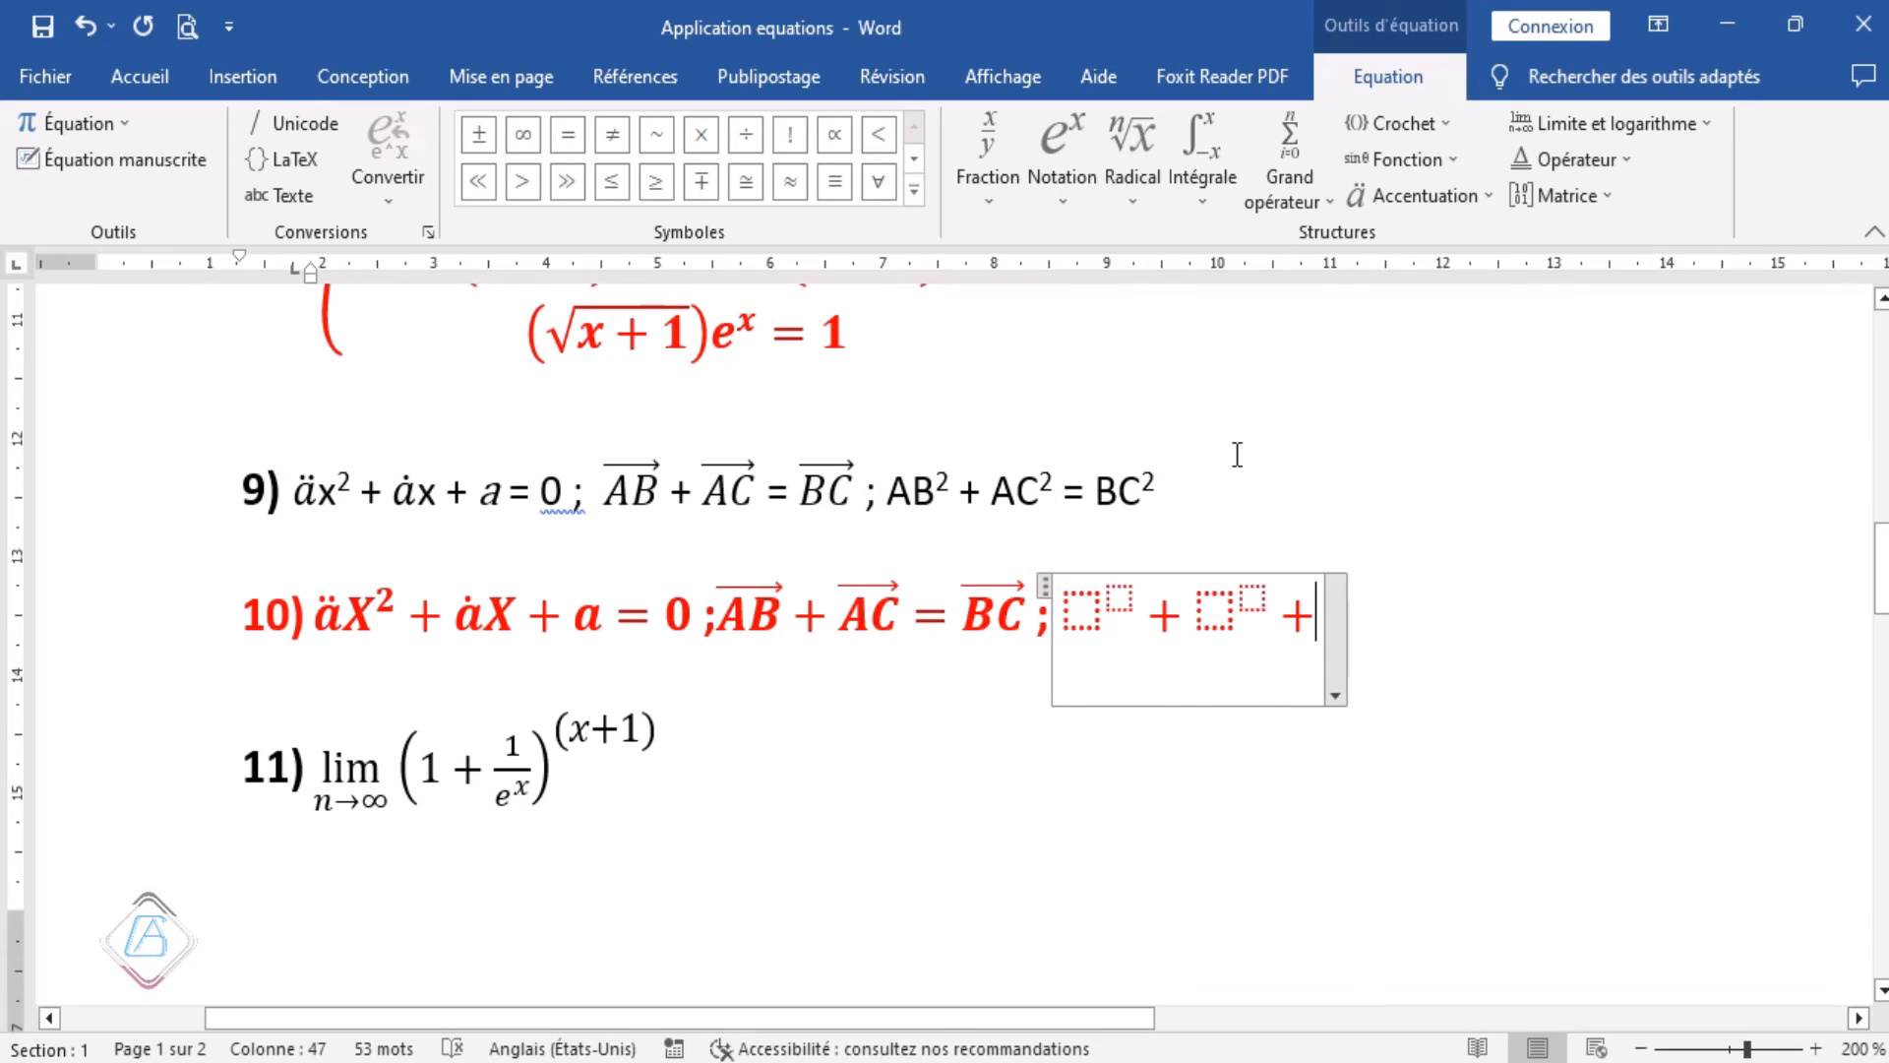
key("BackSpace")
type("=")
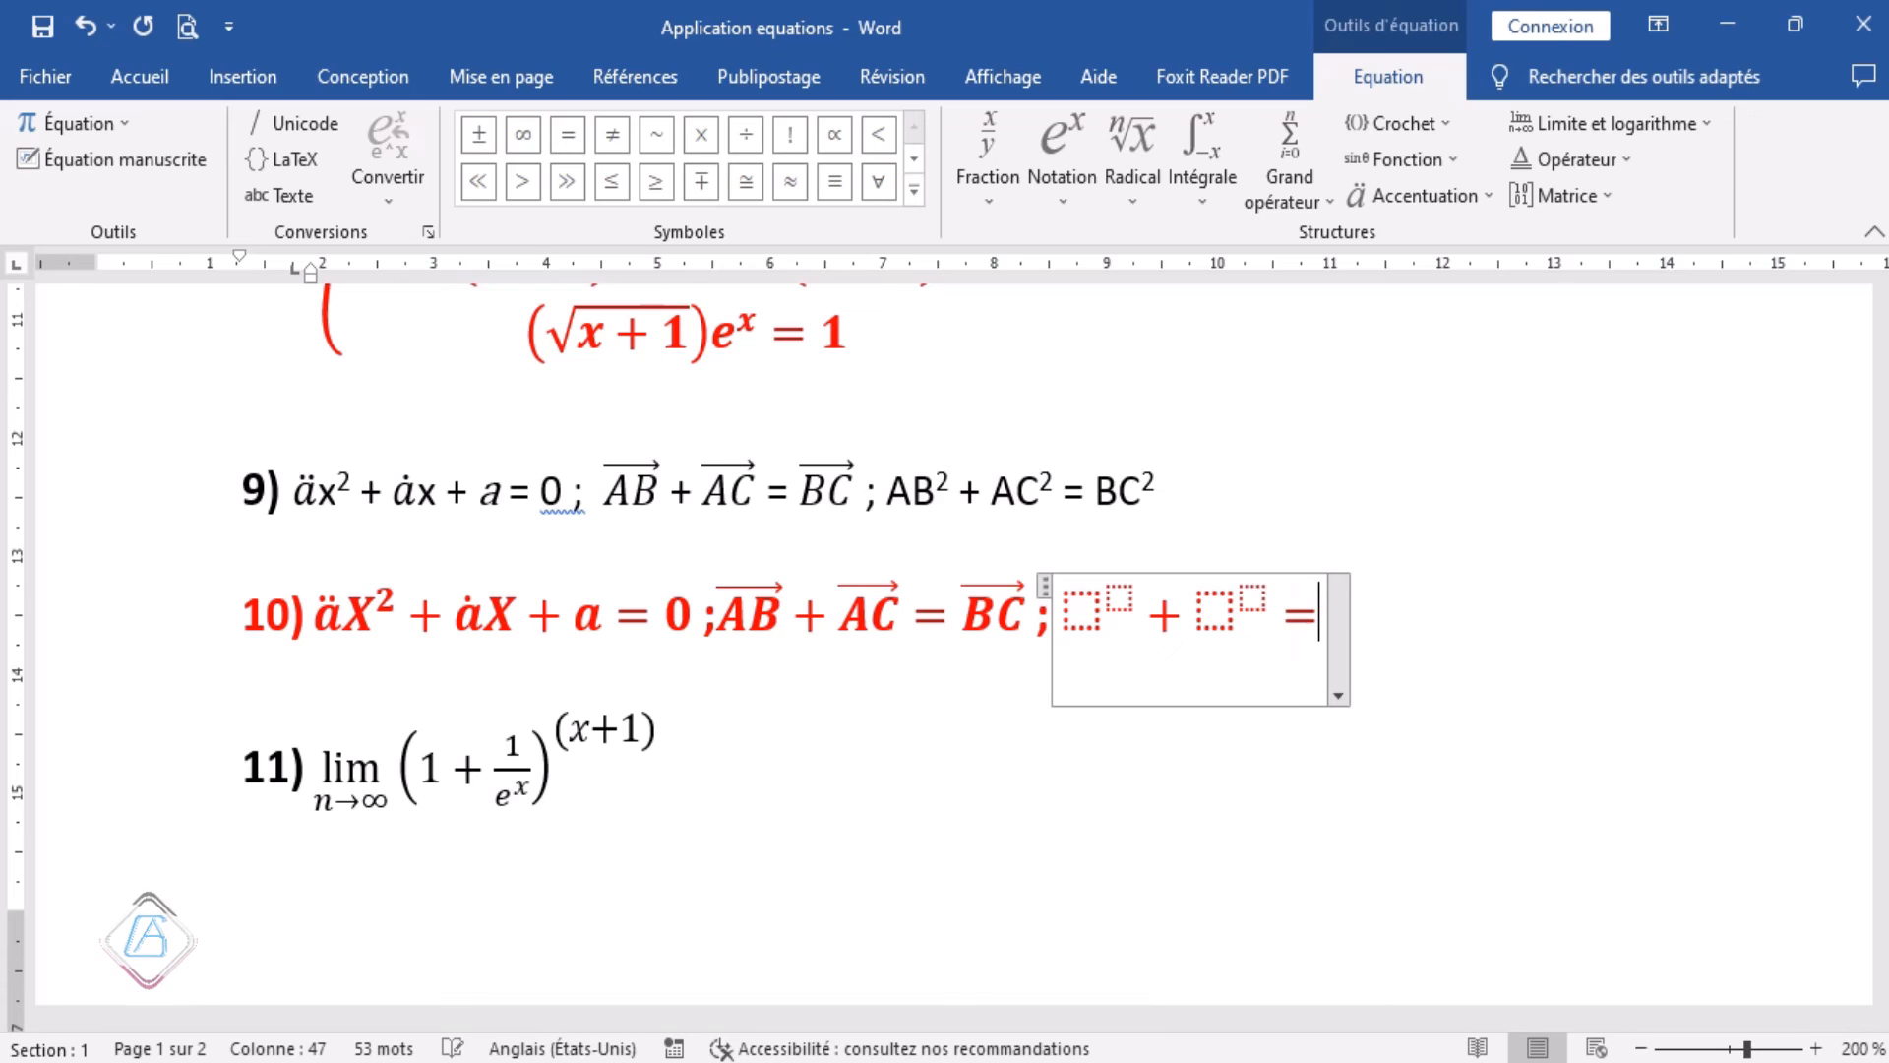
left_click(1059, 193)
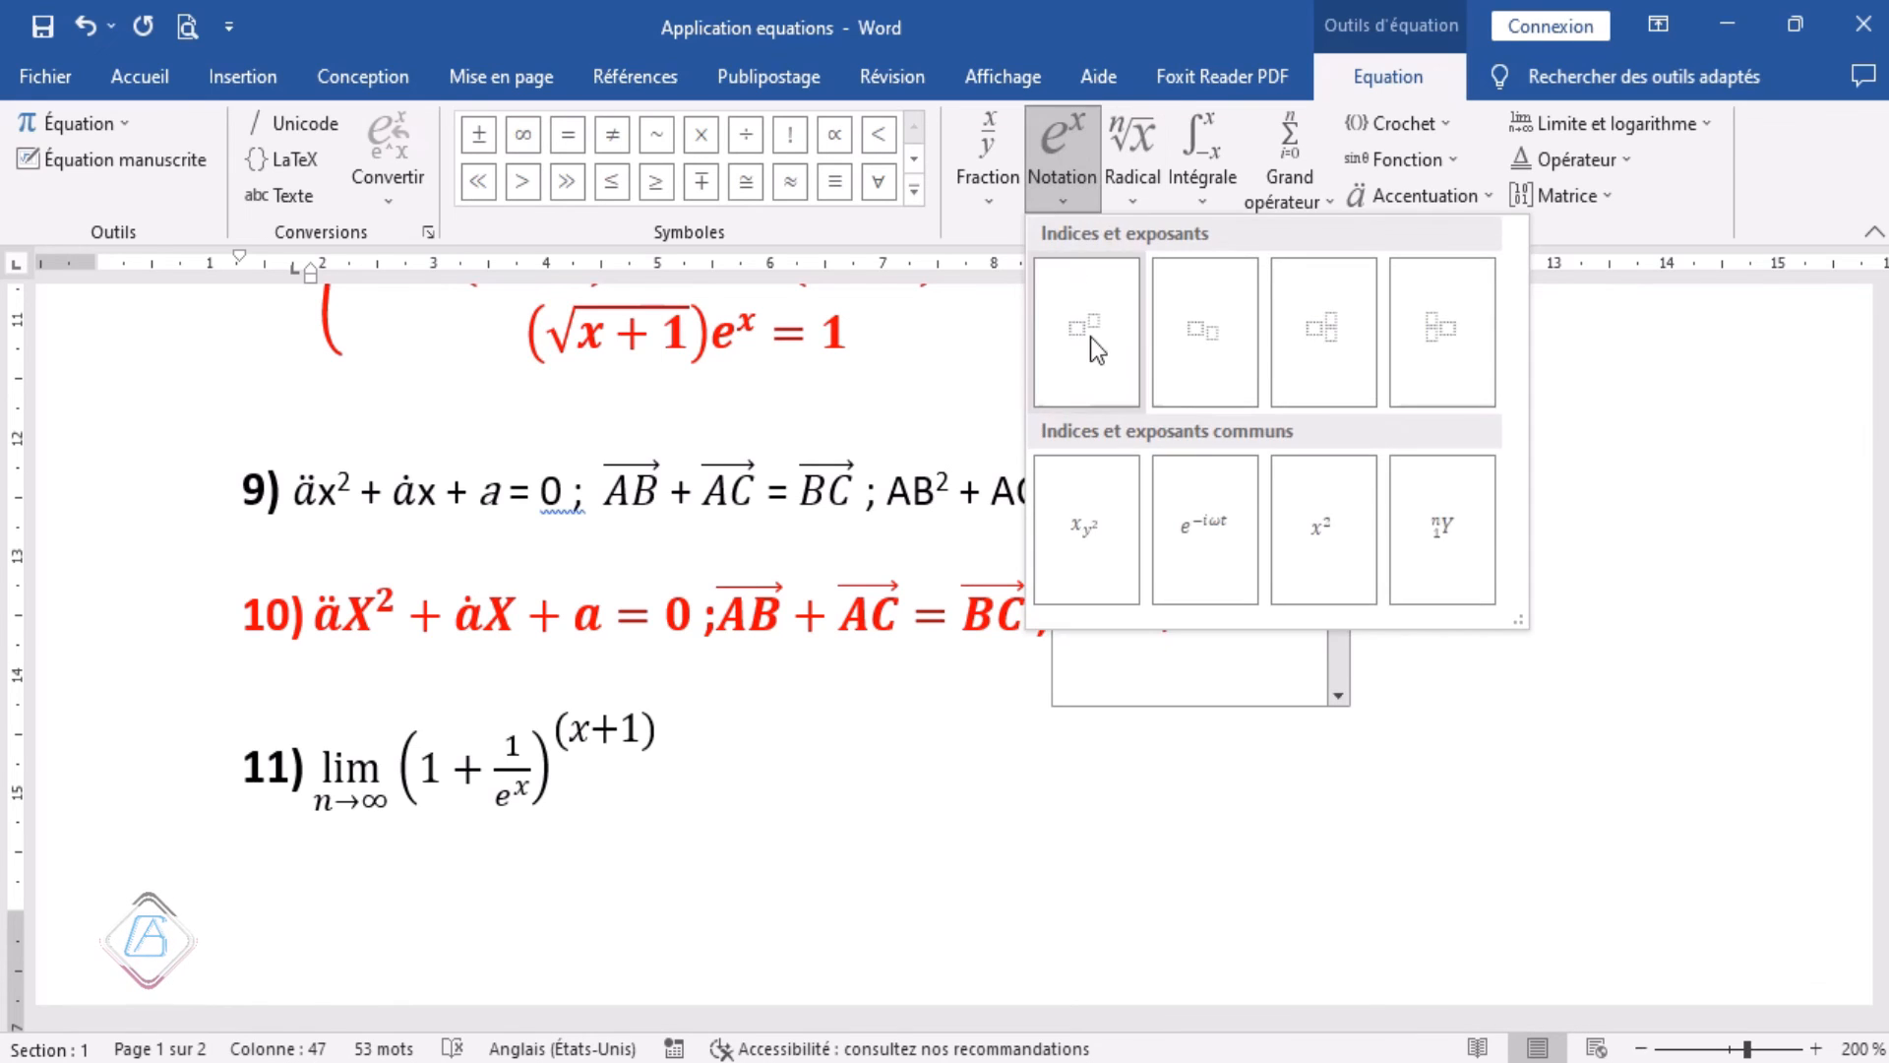
left_click(1090, 337)
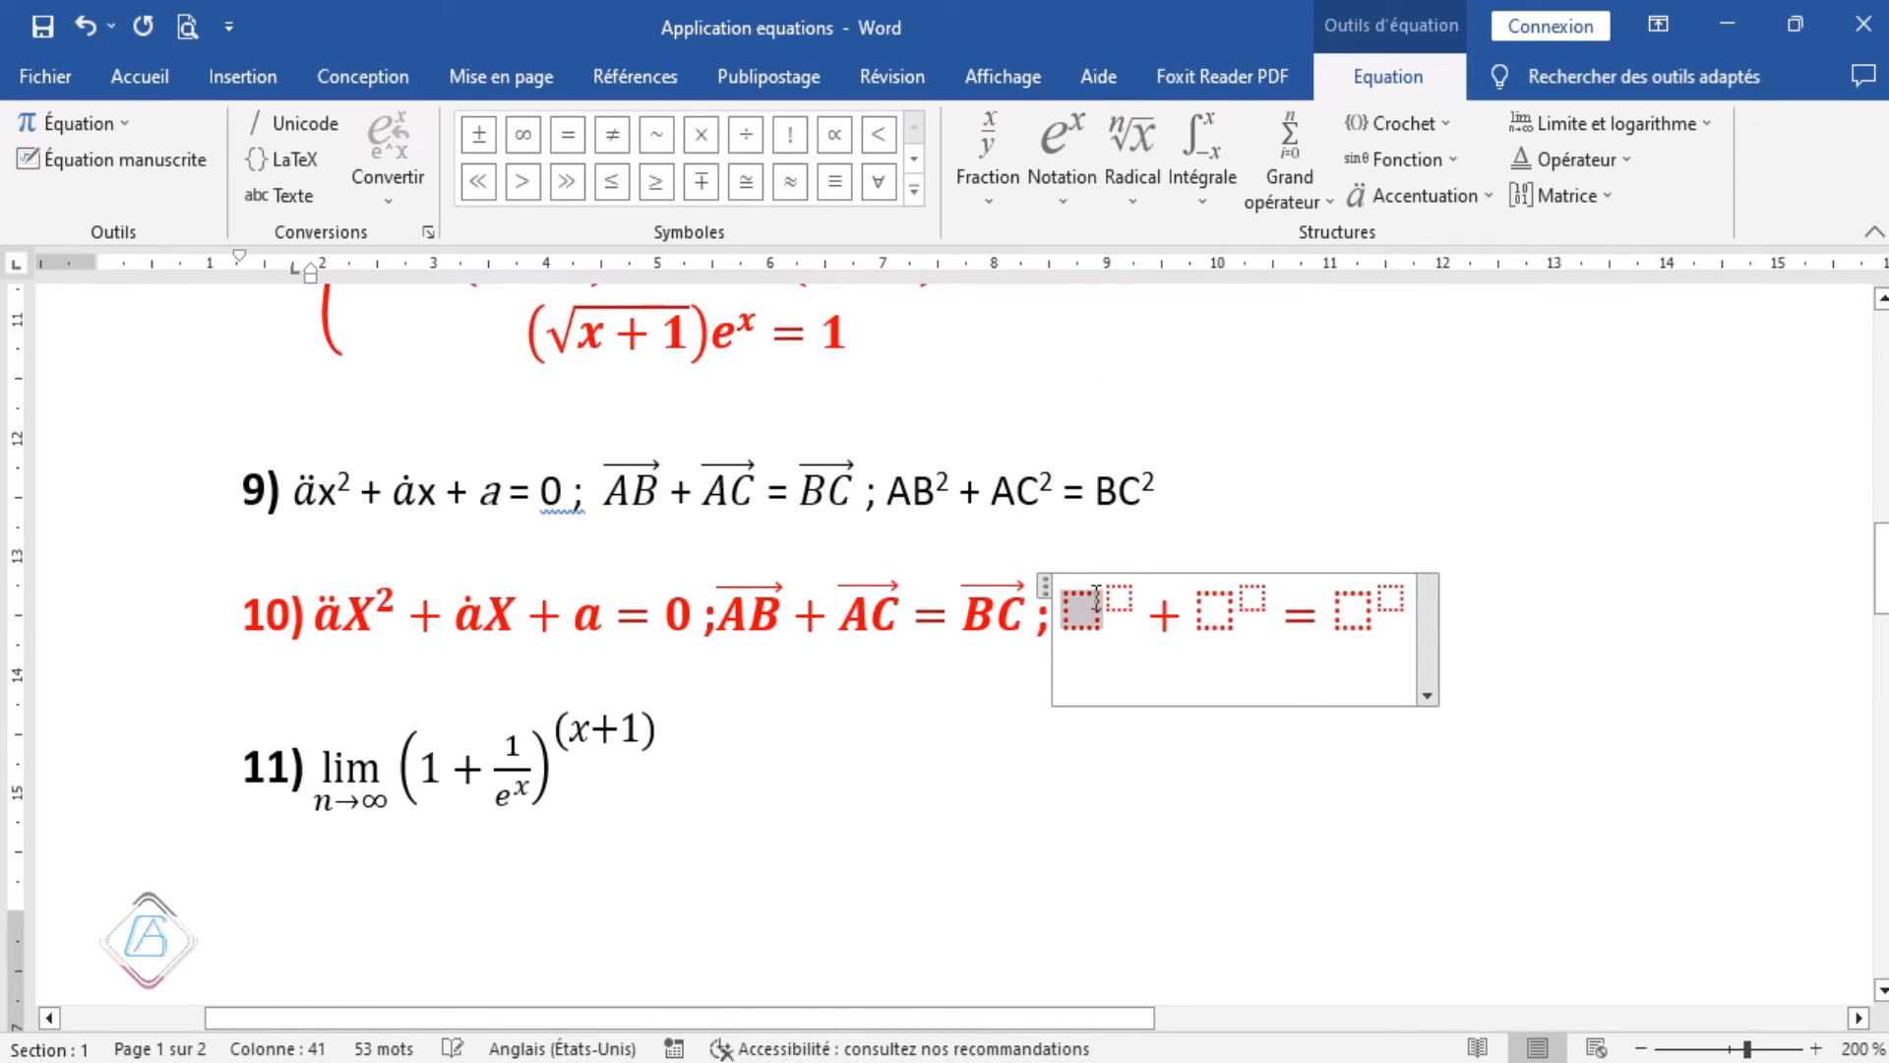
Fill the first superscript structure with base AB and exponent 2, and the second with base AC and exponent 2.
type("AB")
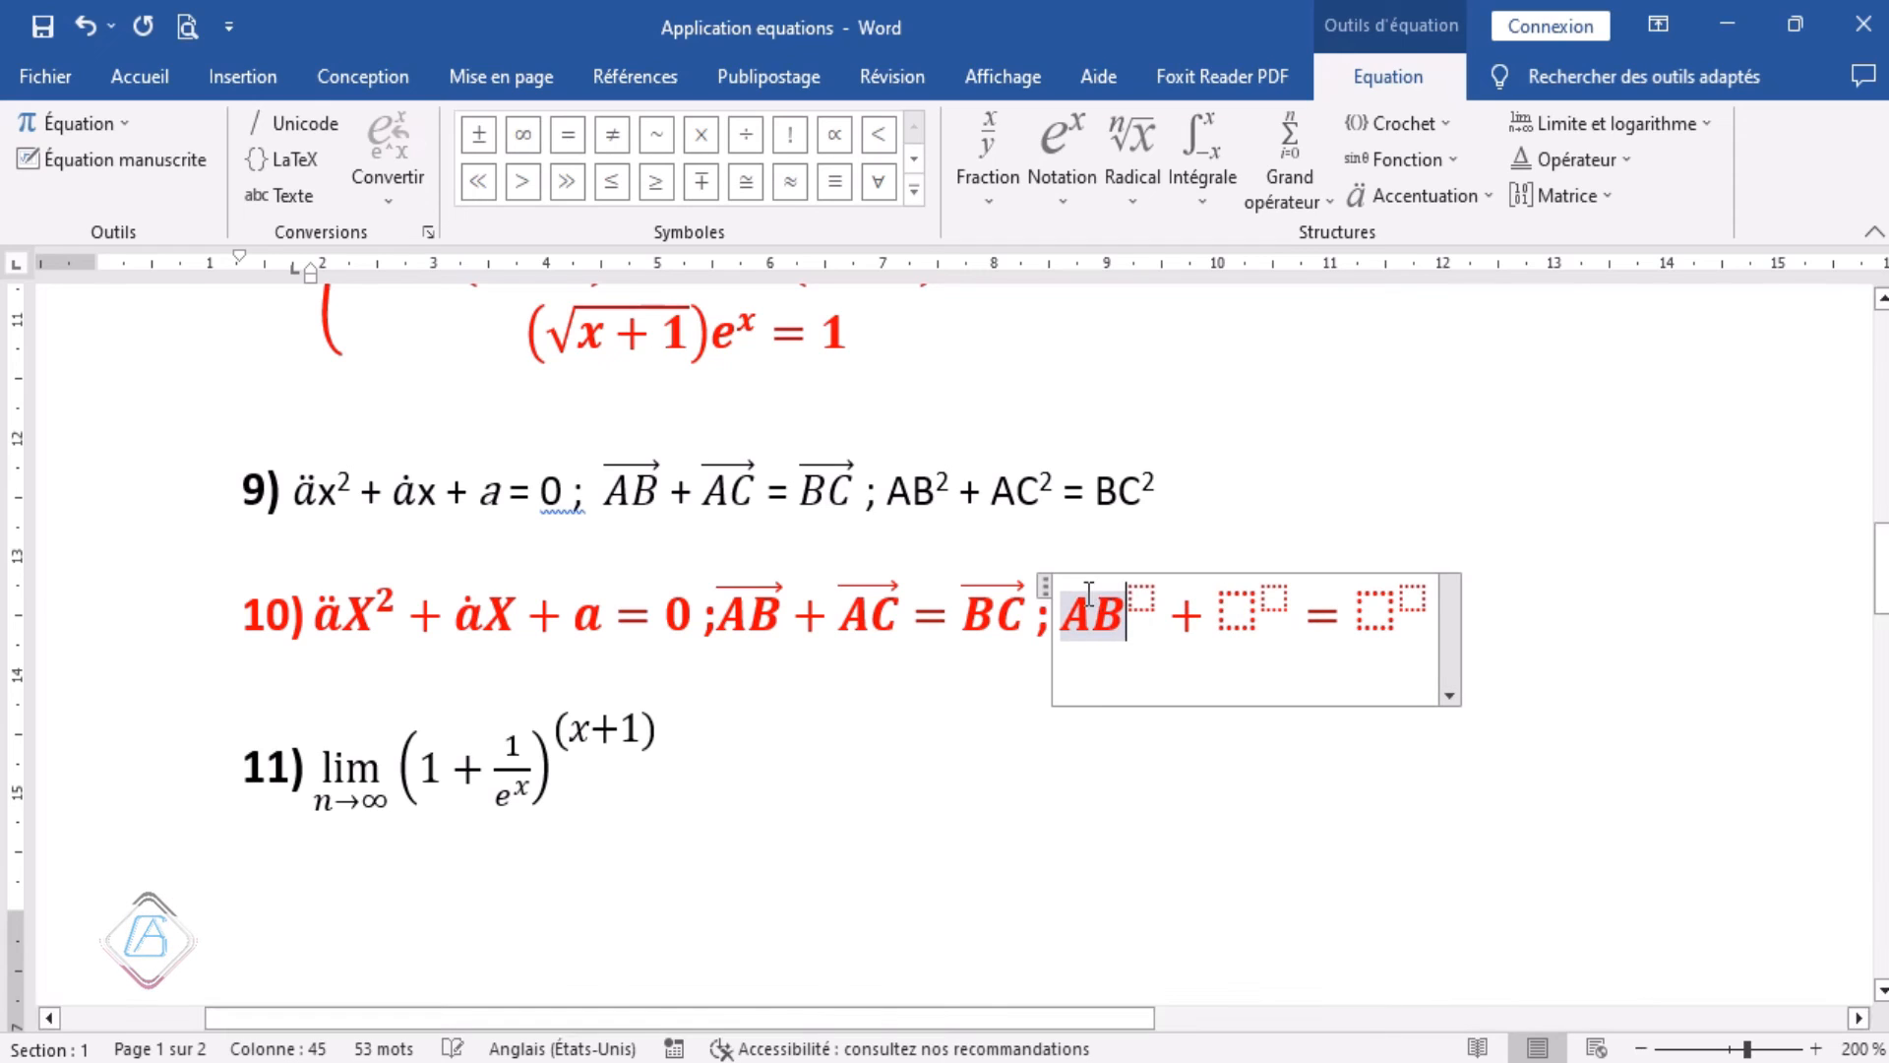
left_click(1141, 597)
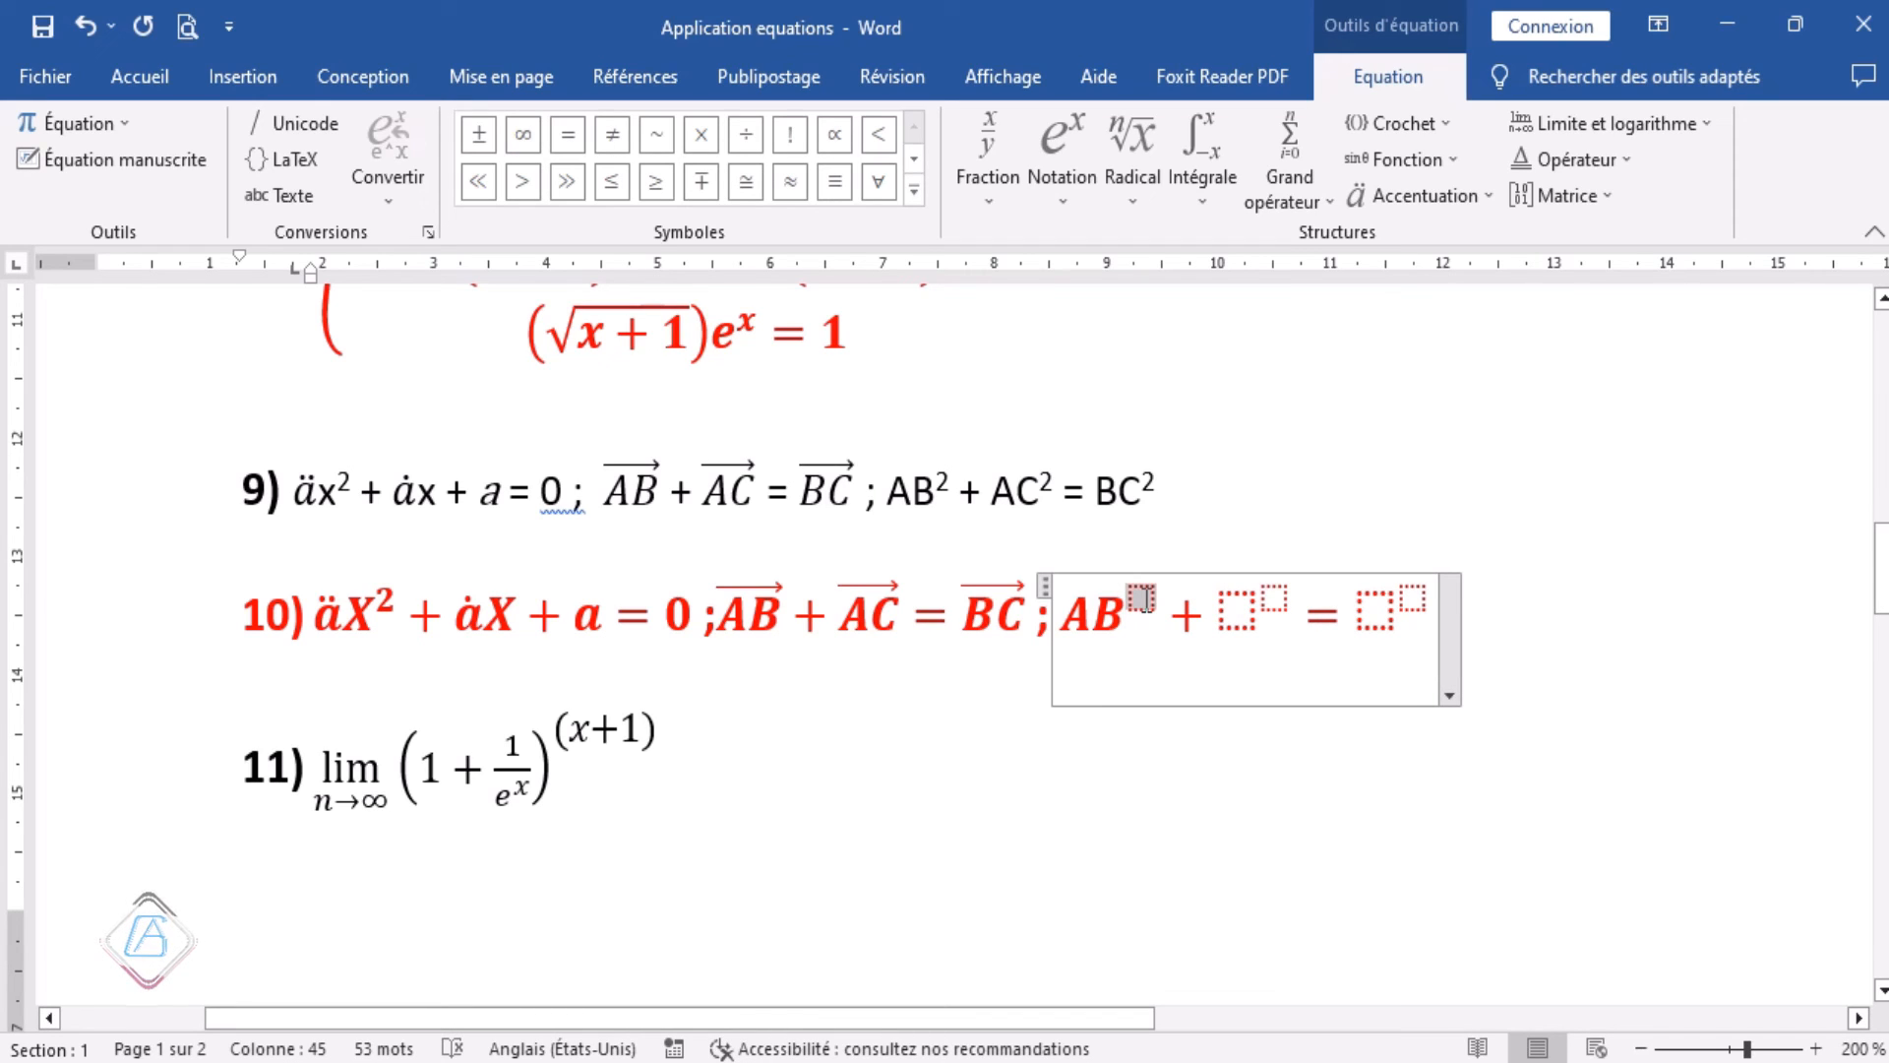
type("2")
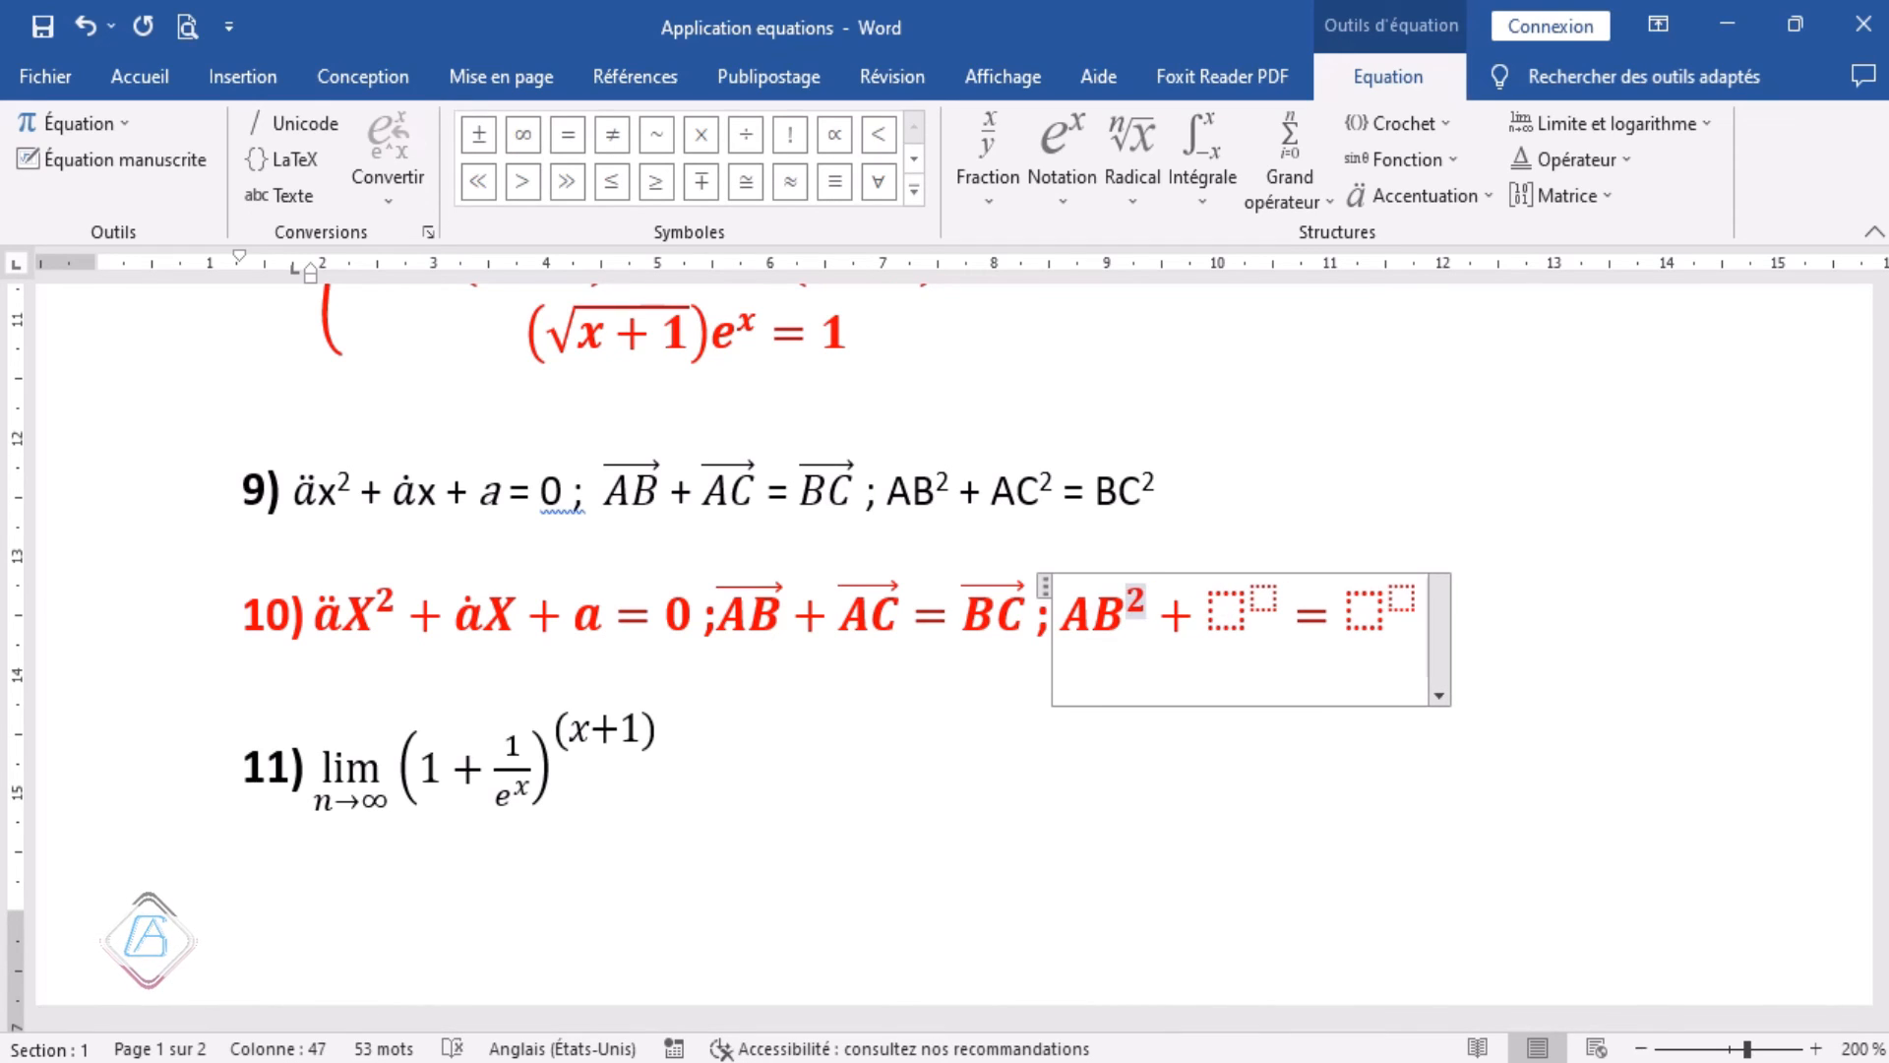
left_click(1228, 618)
type("AC")
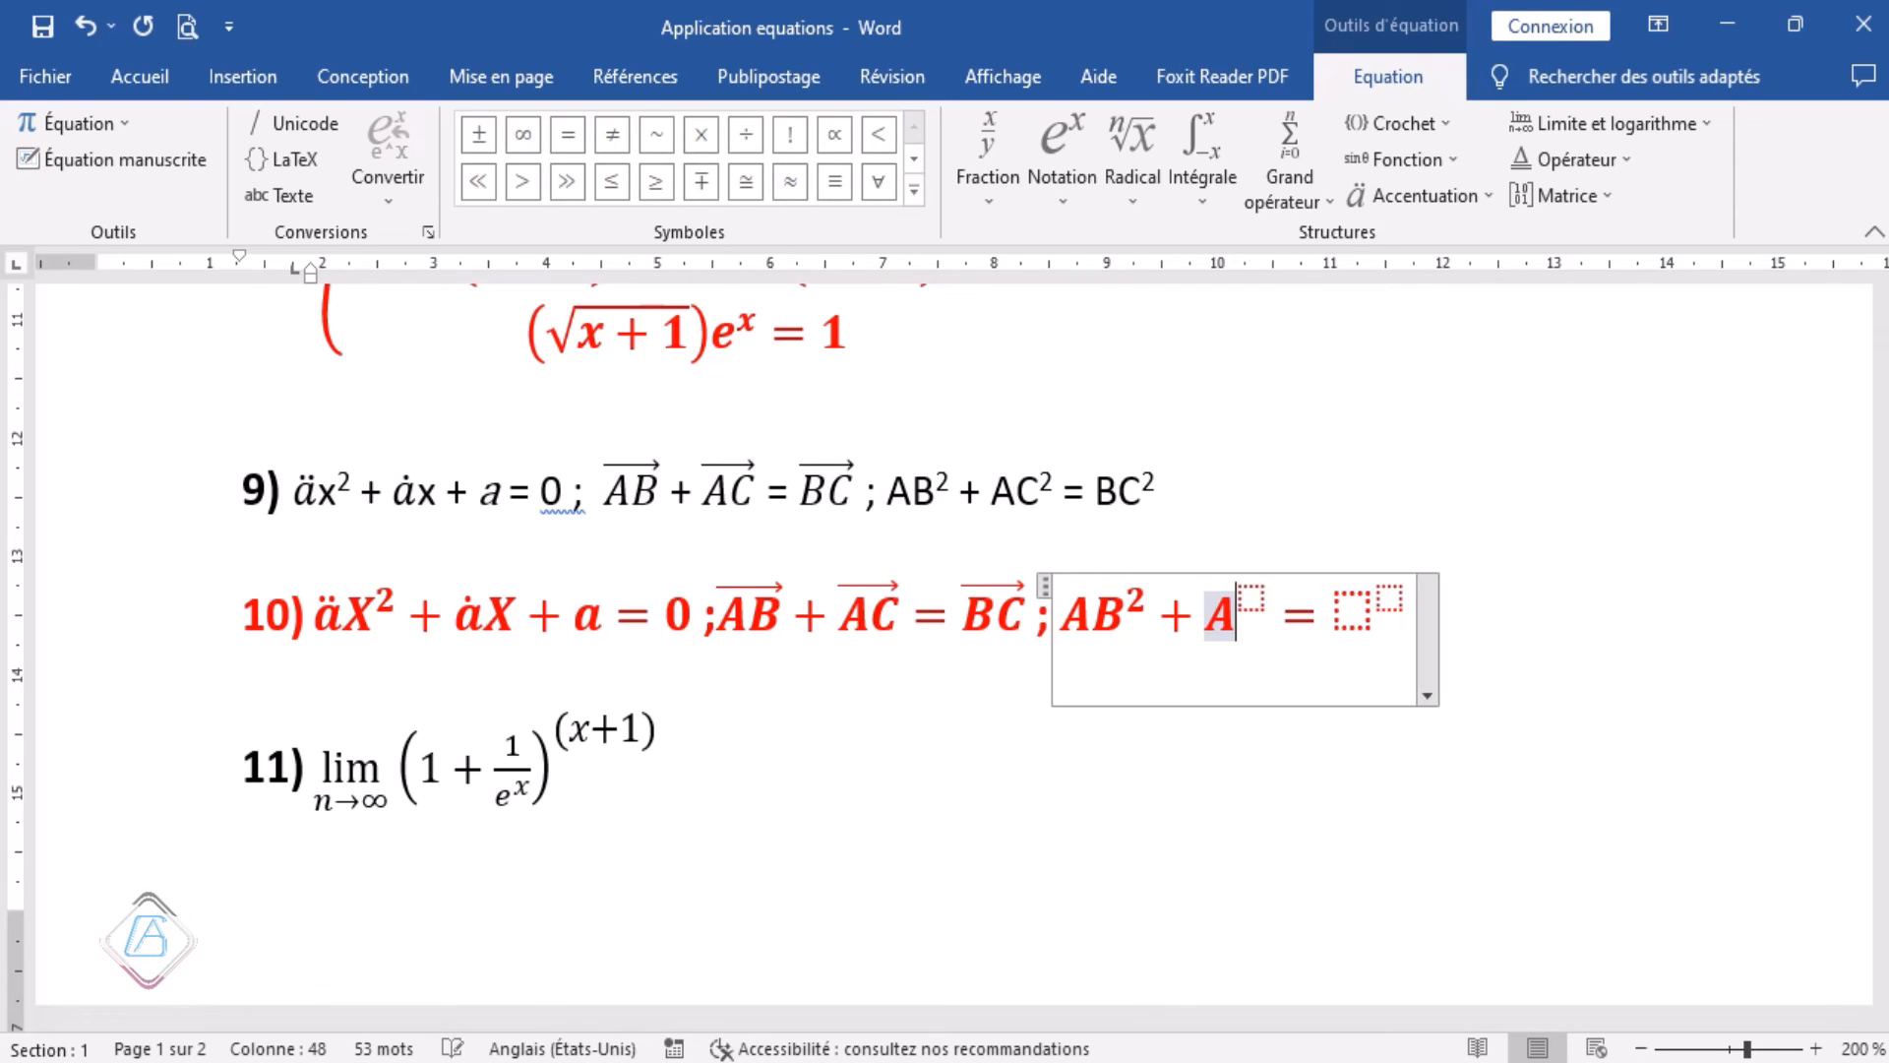
left_click(1280, 598)
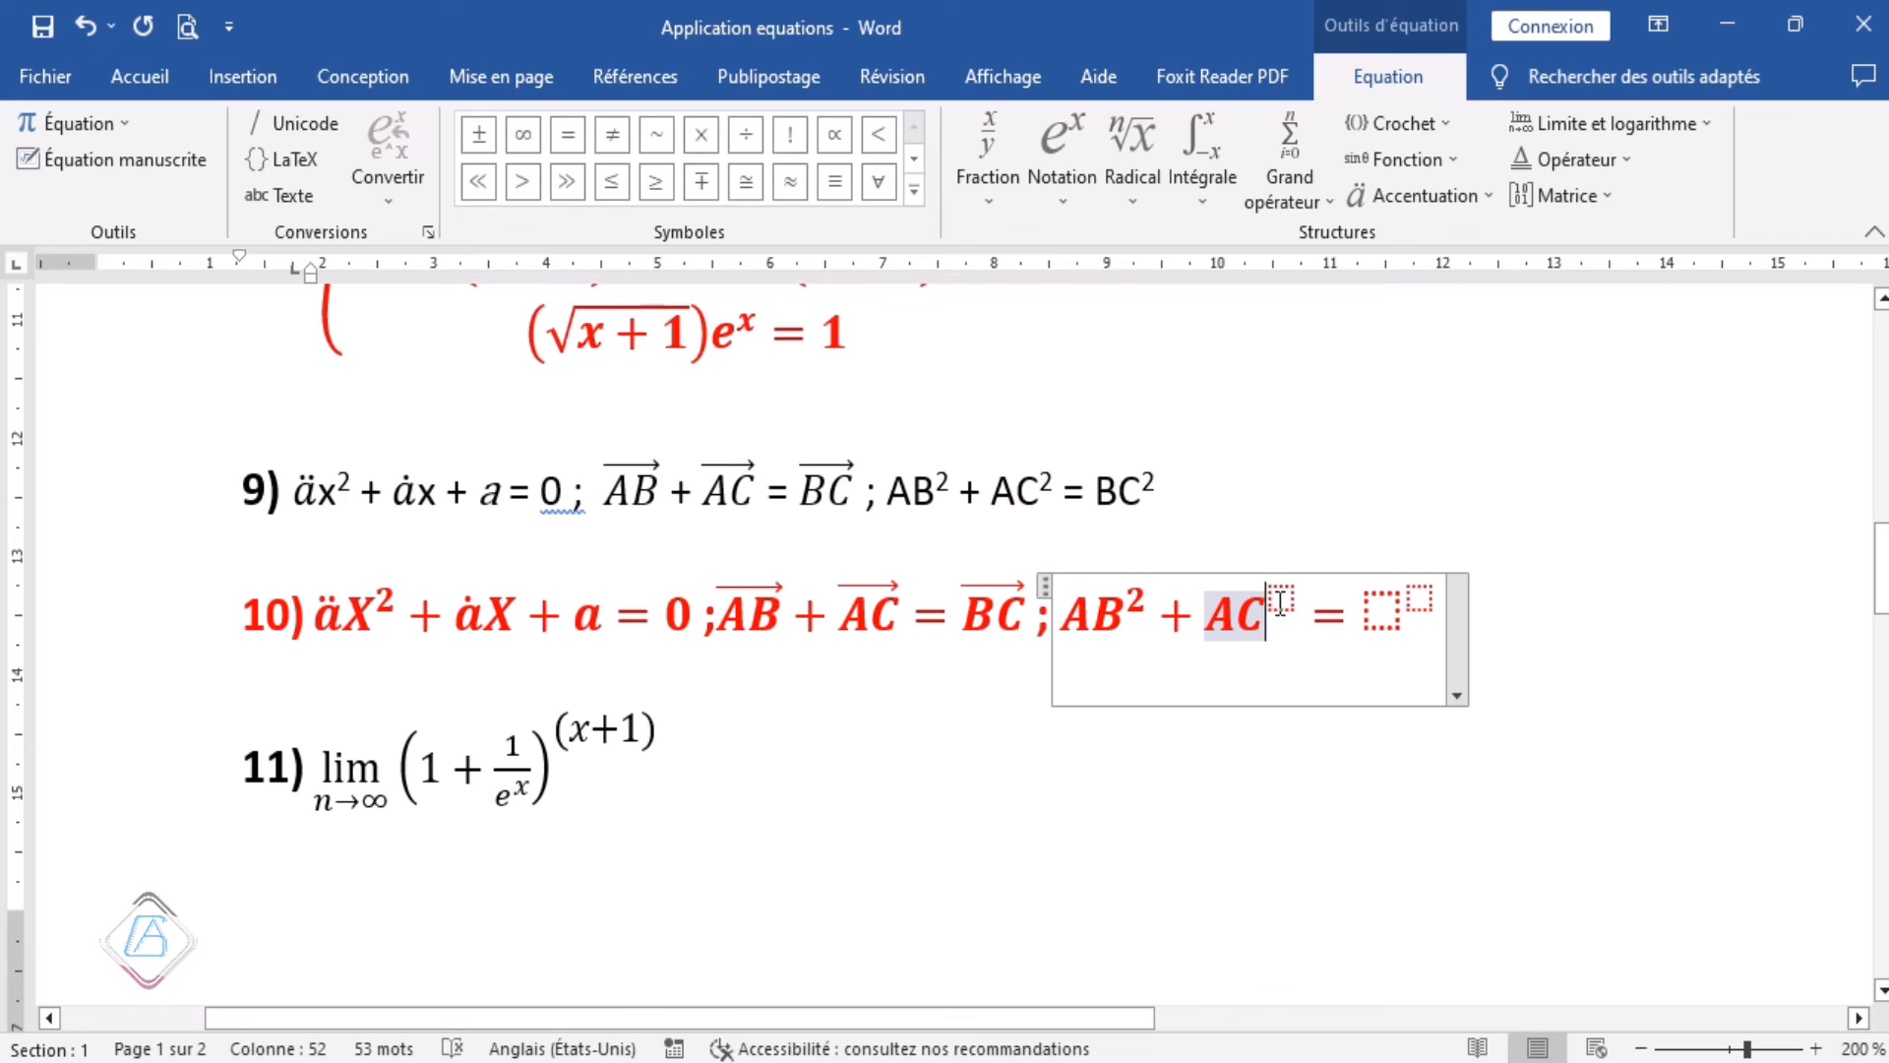
type("2")
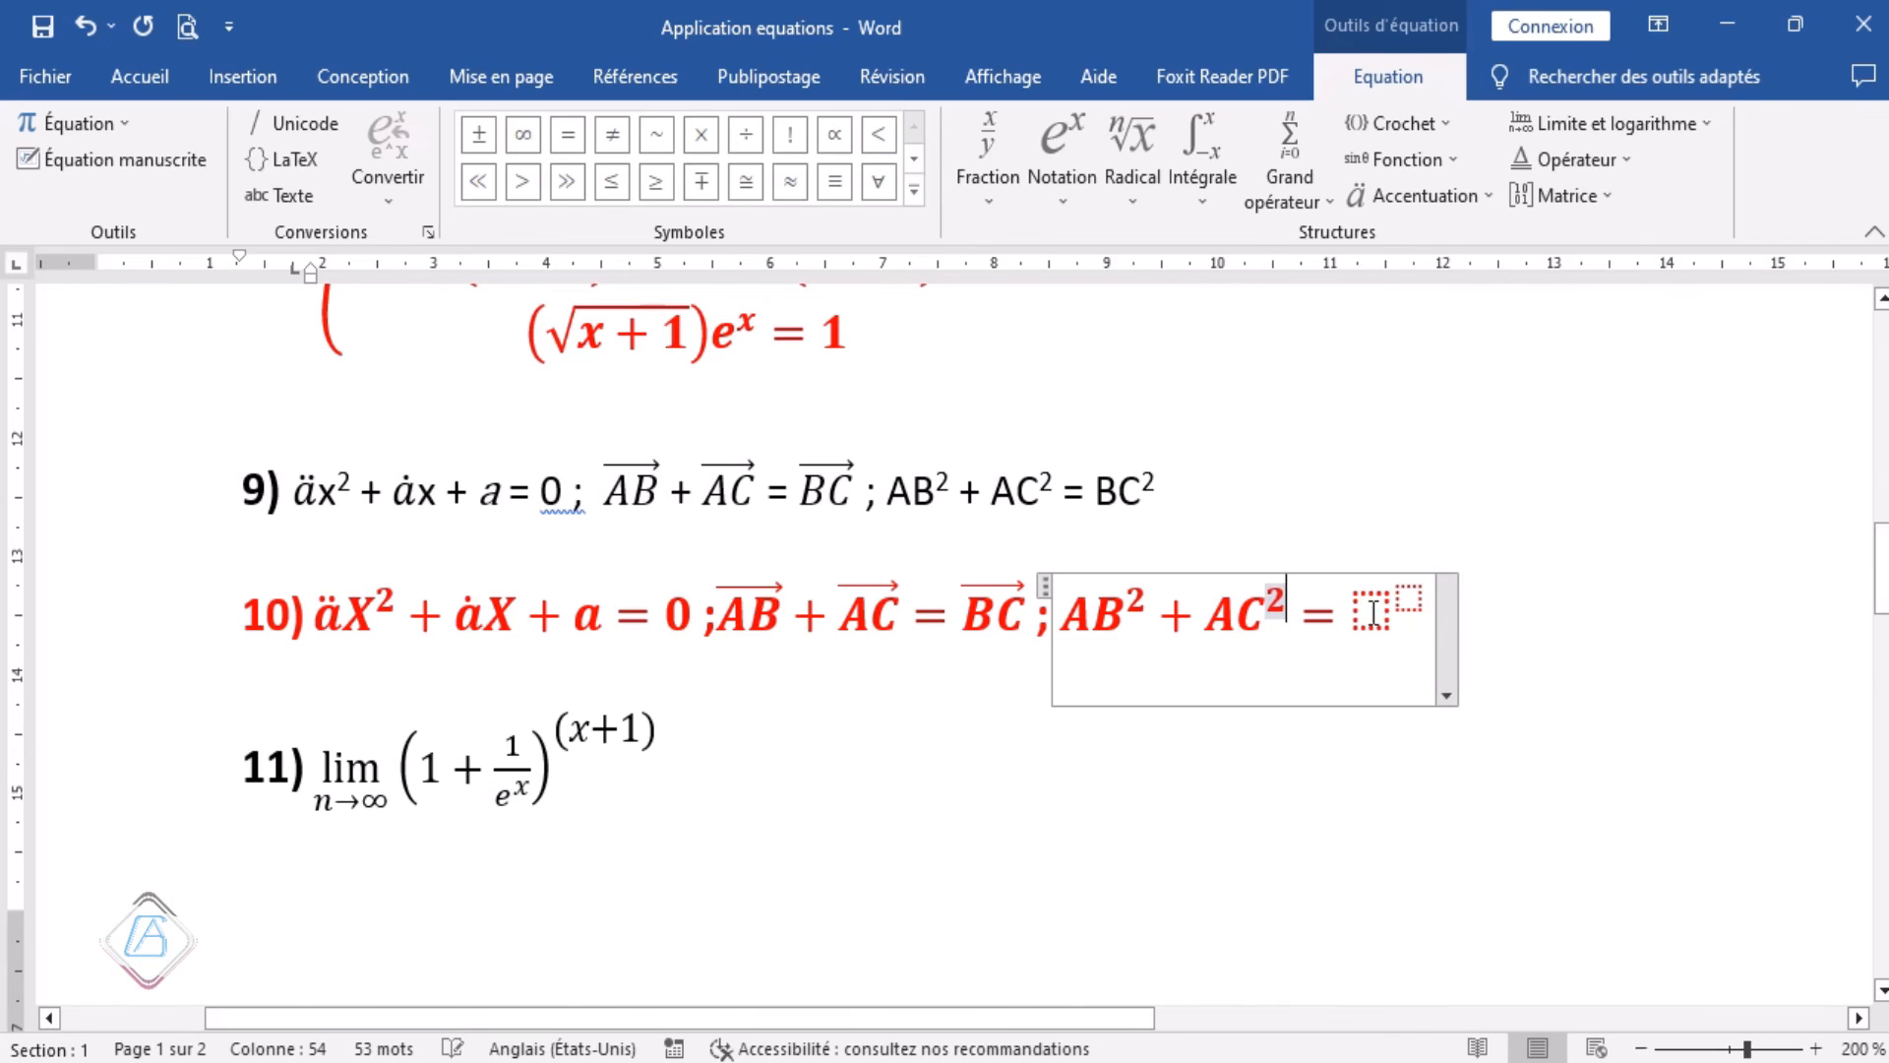
Fill the third superscript structure with base BC and exponent 2, and leave the equation.
left_click(1373, 612)
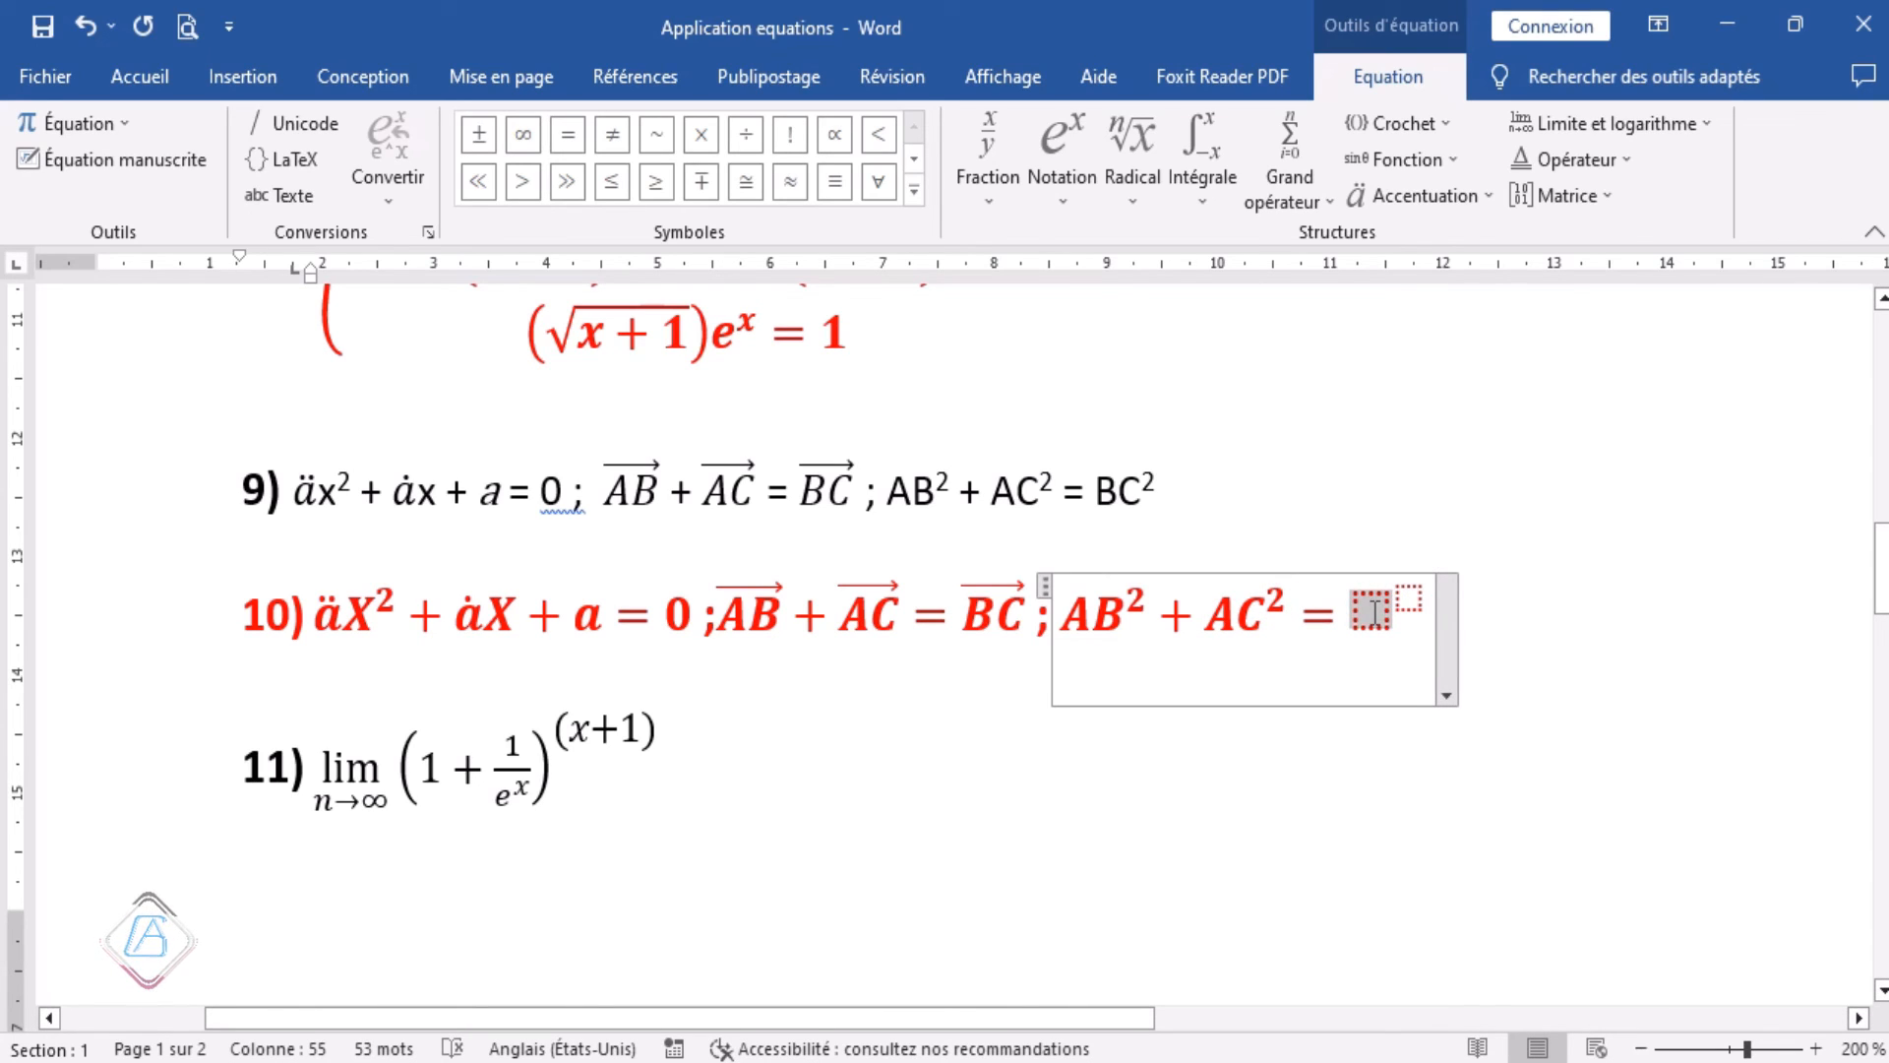
type("BC")
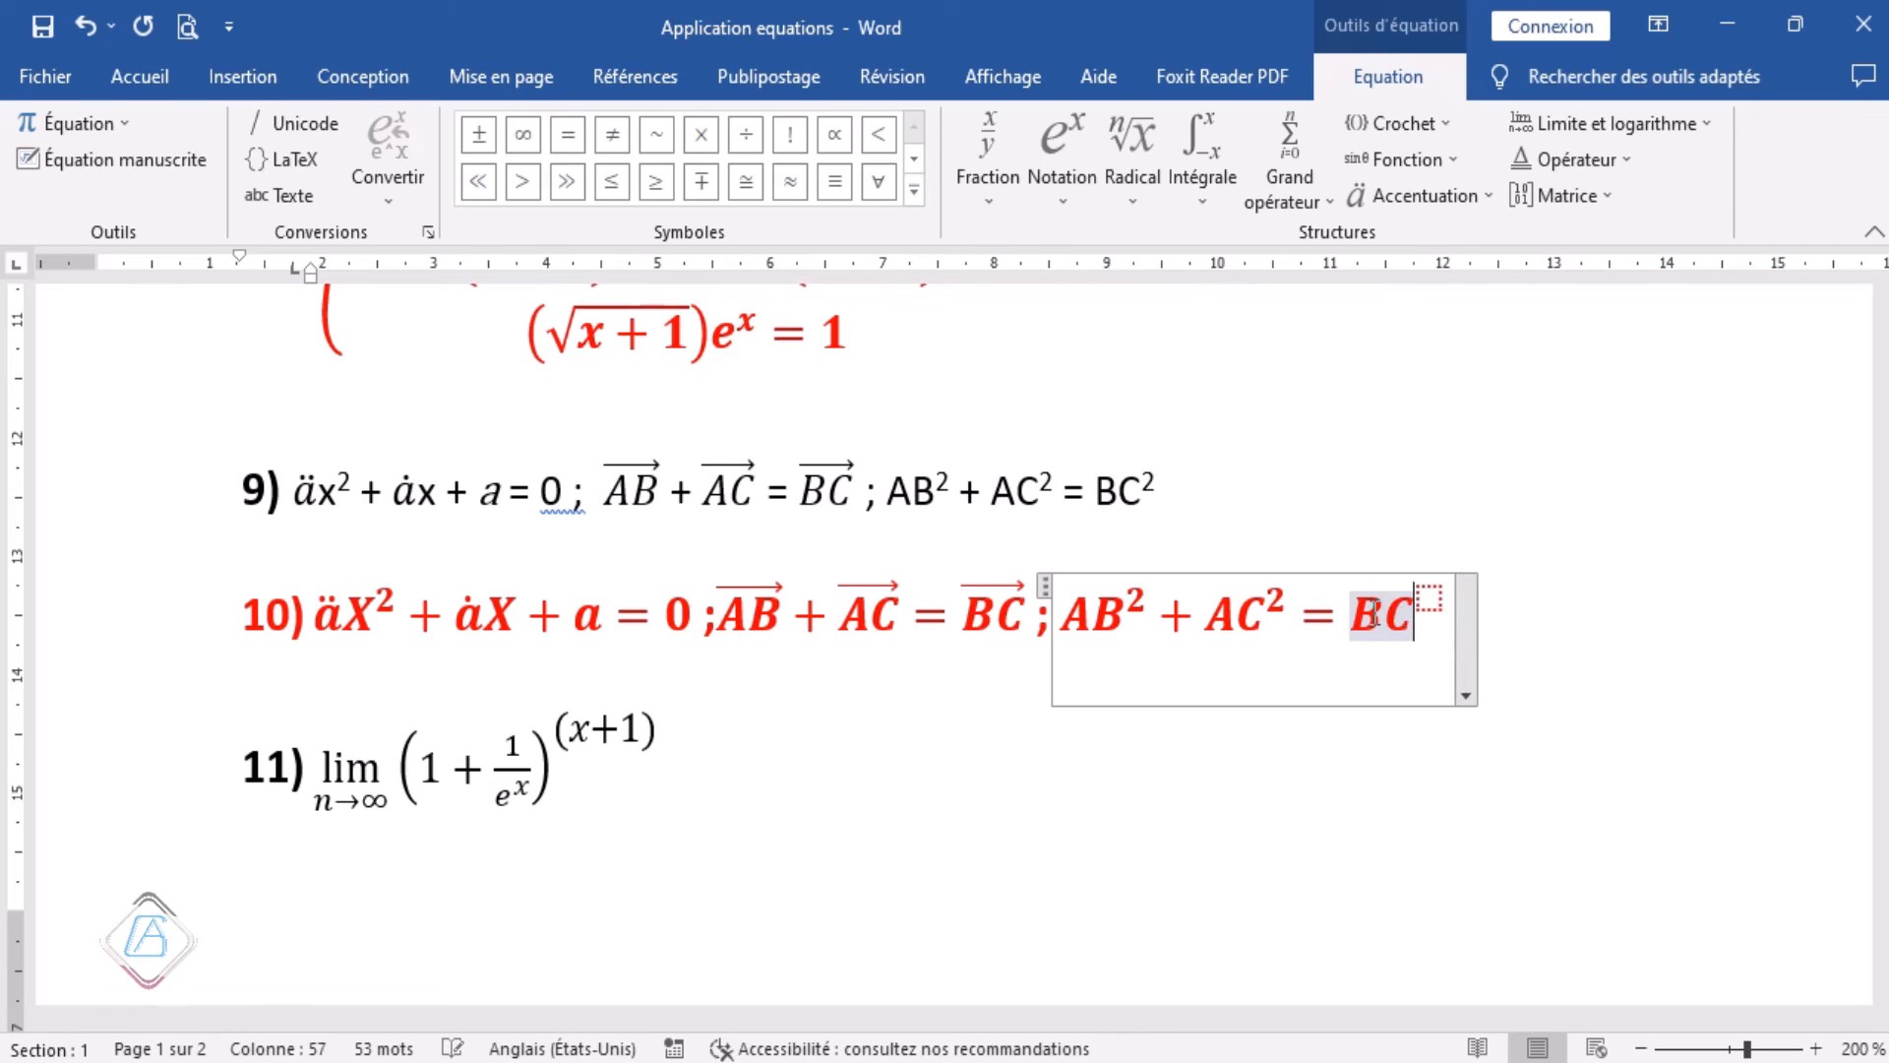
left_click(1434, 593)
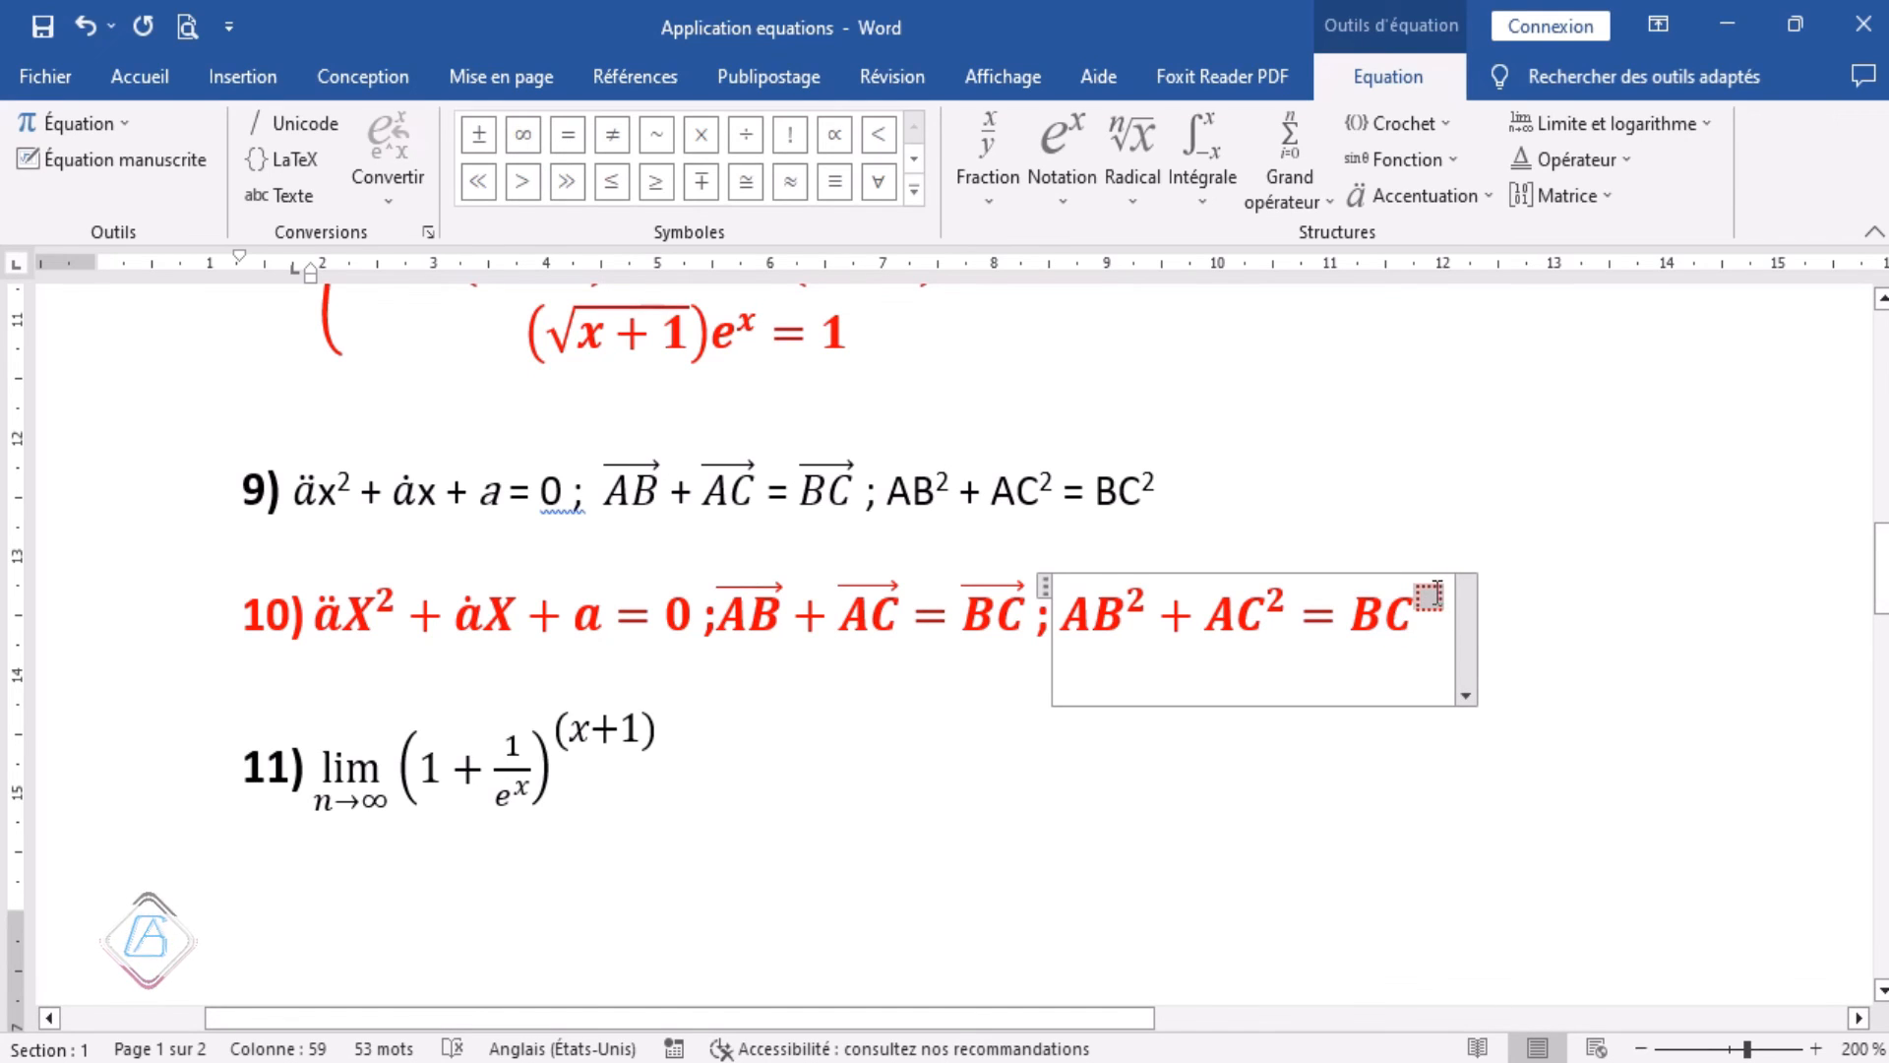
type("2")
left_click(1364, 789)
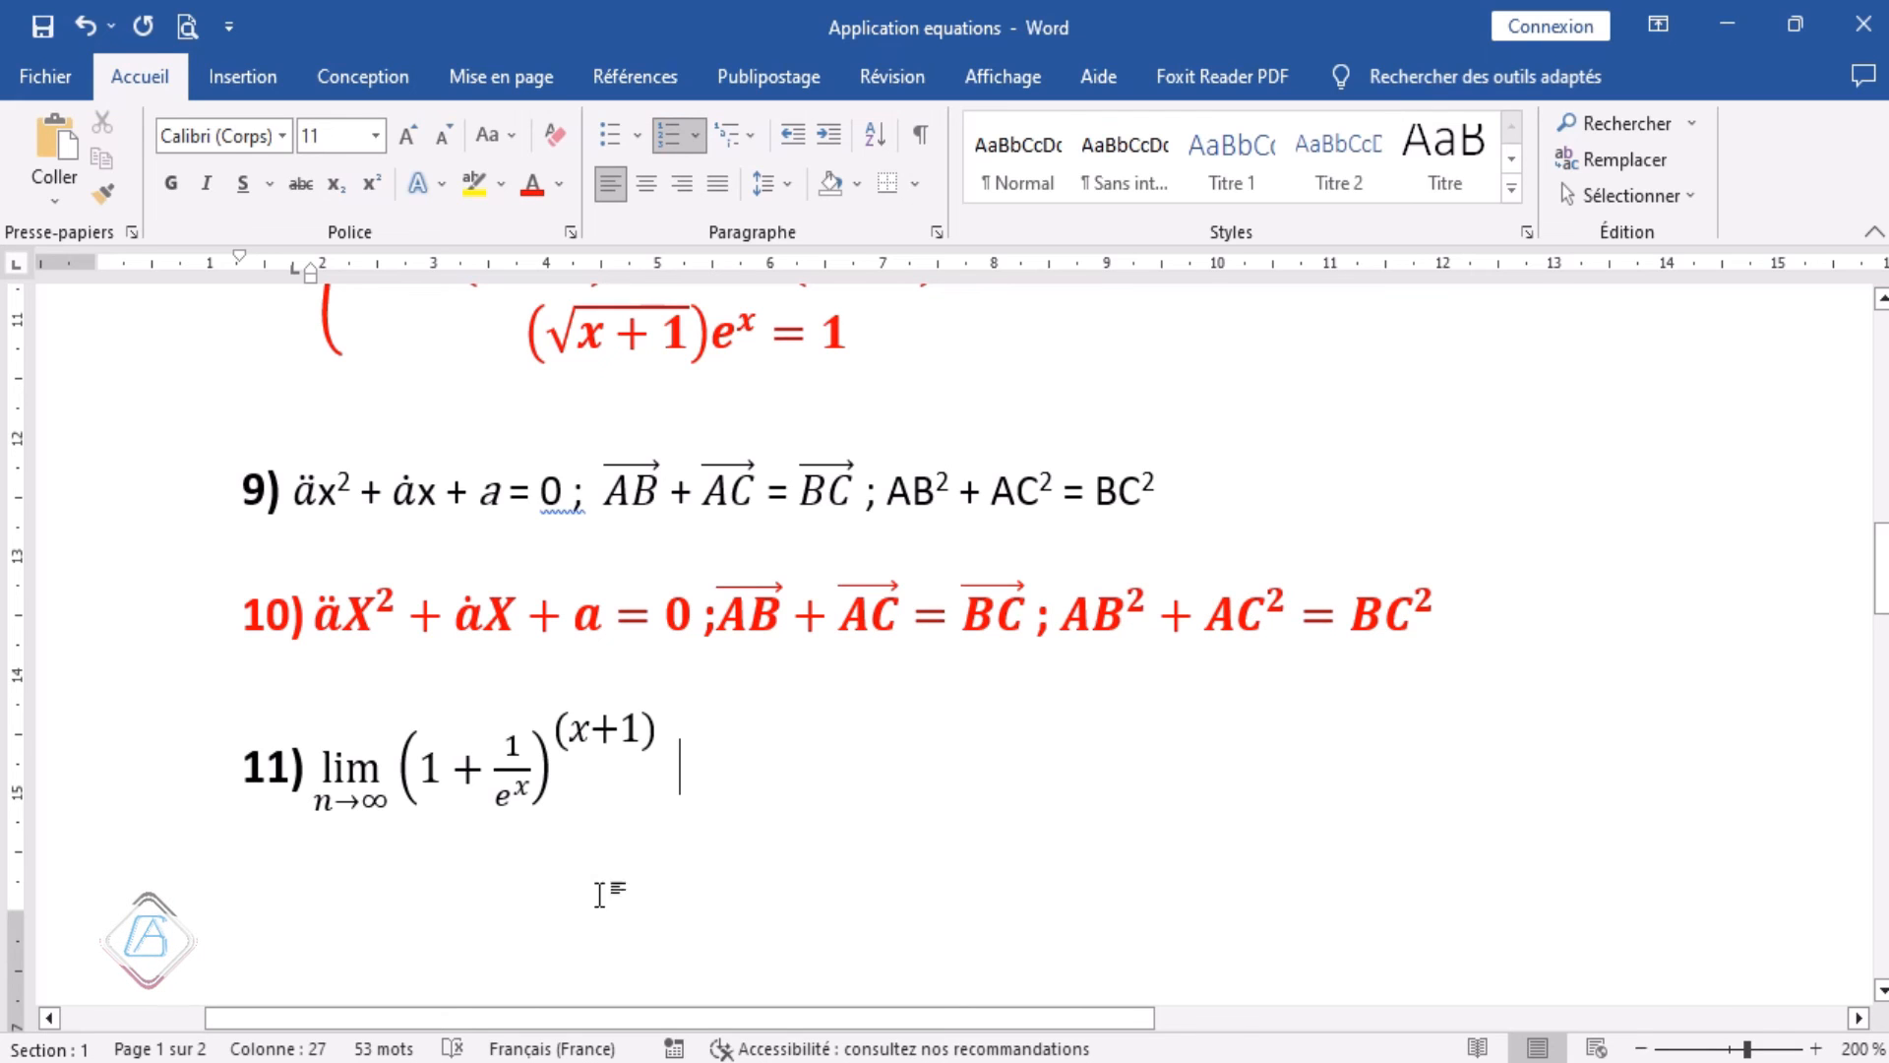
scroll(600, 886, "down", 1)
scroll(546, 848, "down", 5)
scroll(545, 847, "up", 6)
scroll(545, 847, "down", 4)
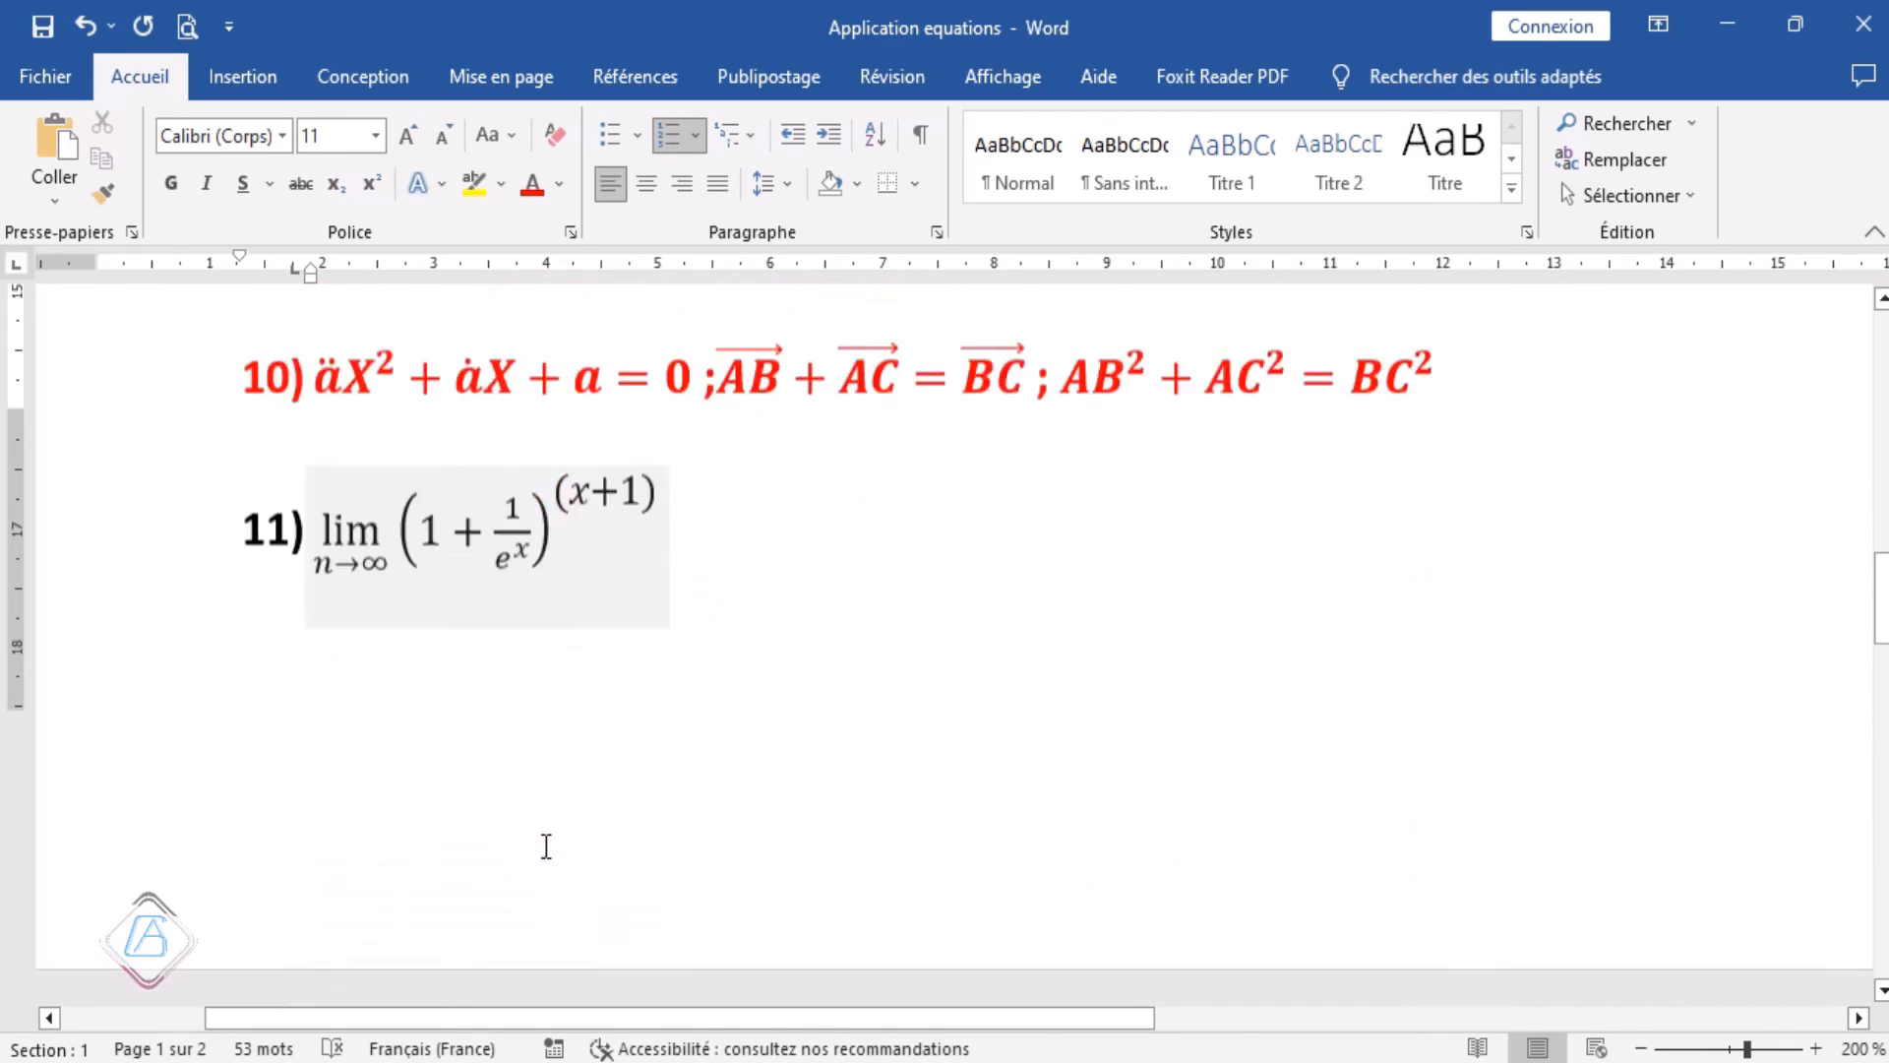
scroll(652, 756, "up", 4)
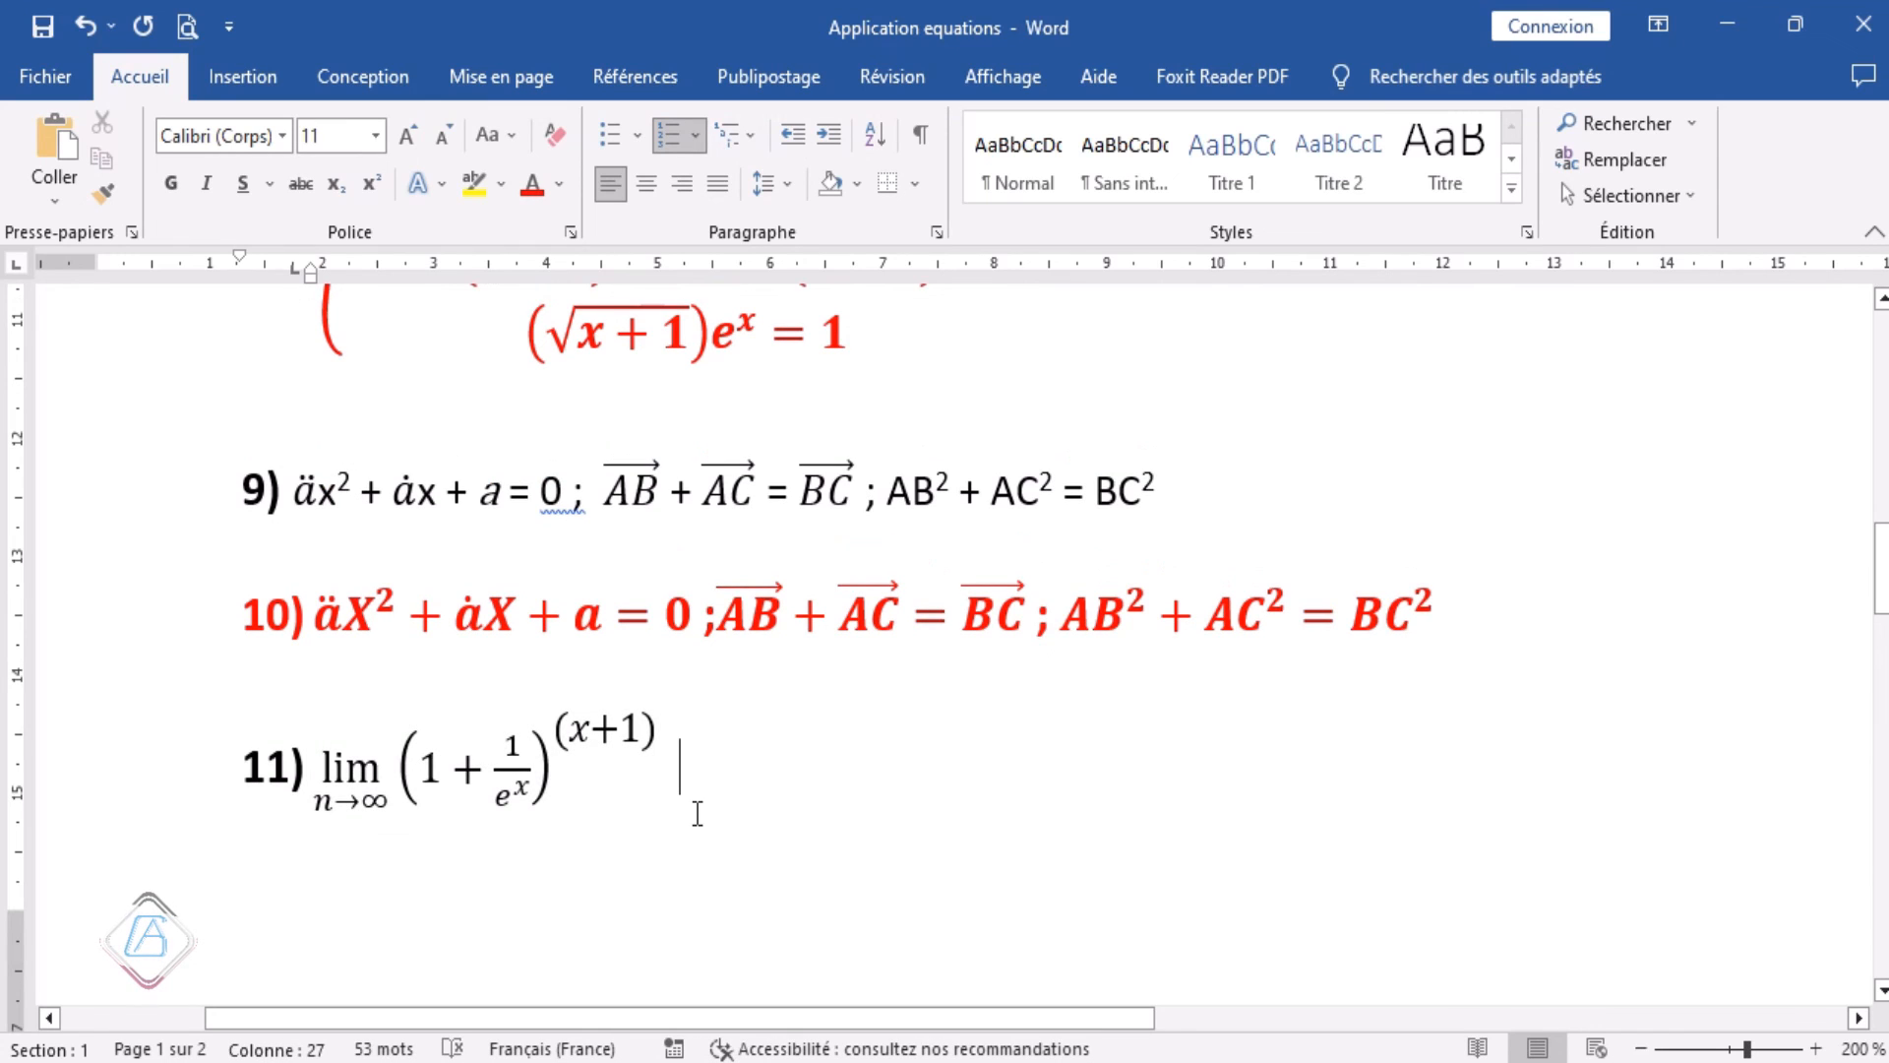
Add an empty numbered item below item 11's limit expression.
key("Return")
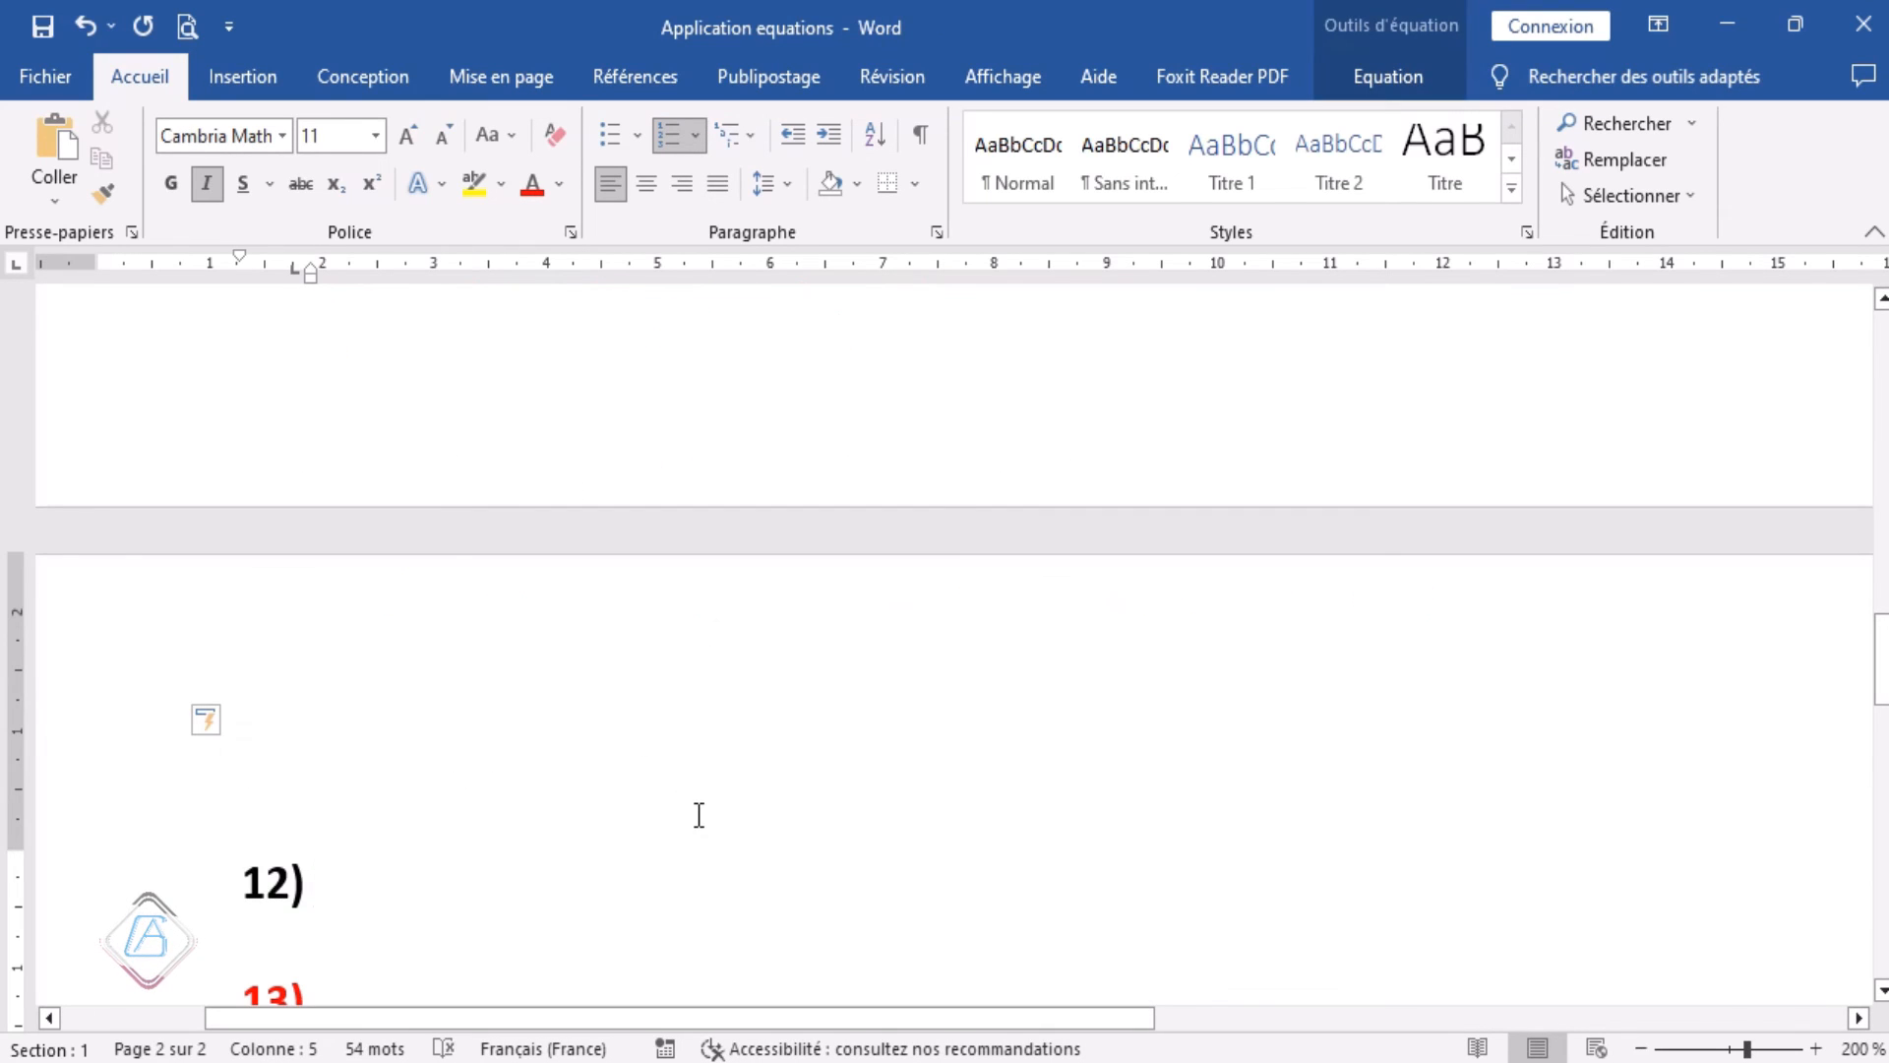
scroll(698, 814, "down", 8, "ctrl")
scroll(699, 815, "up", 6)
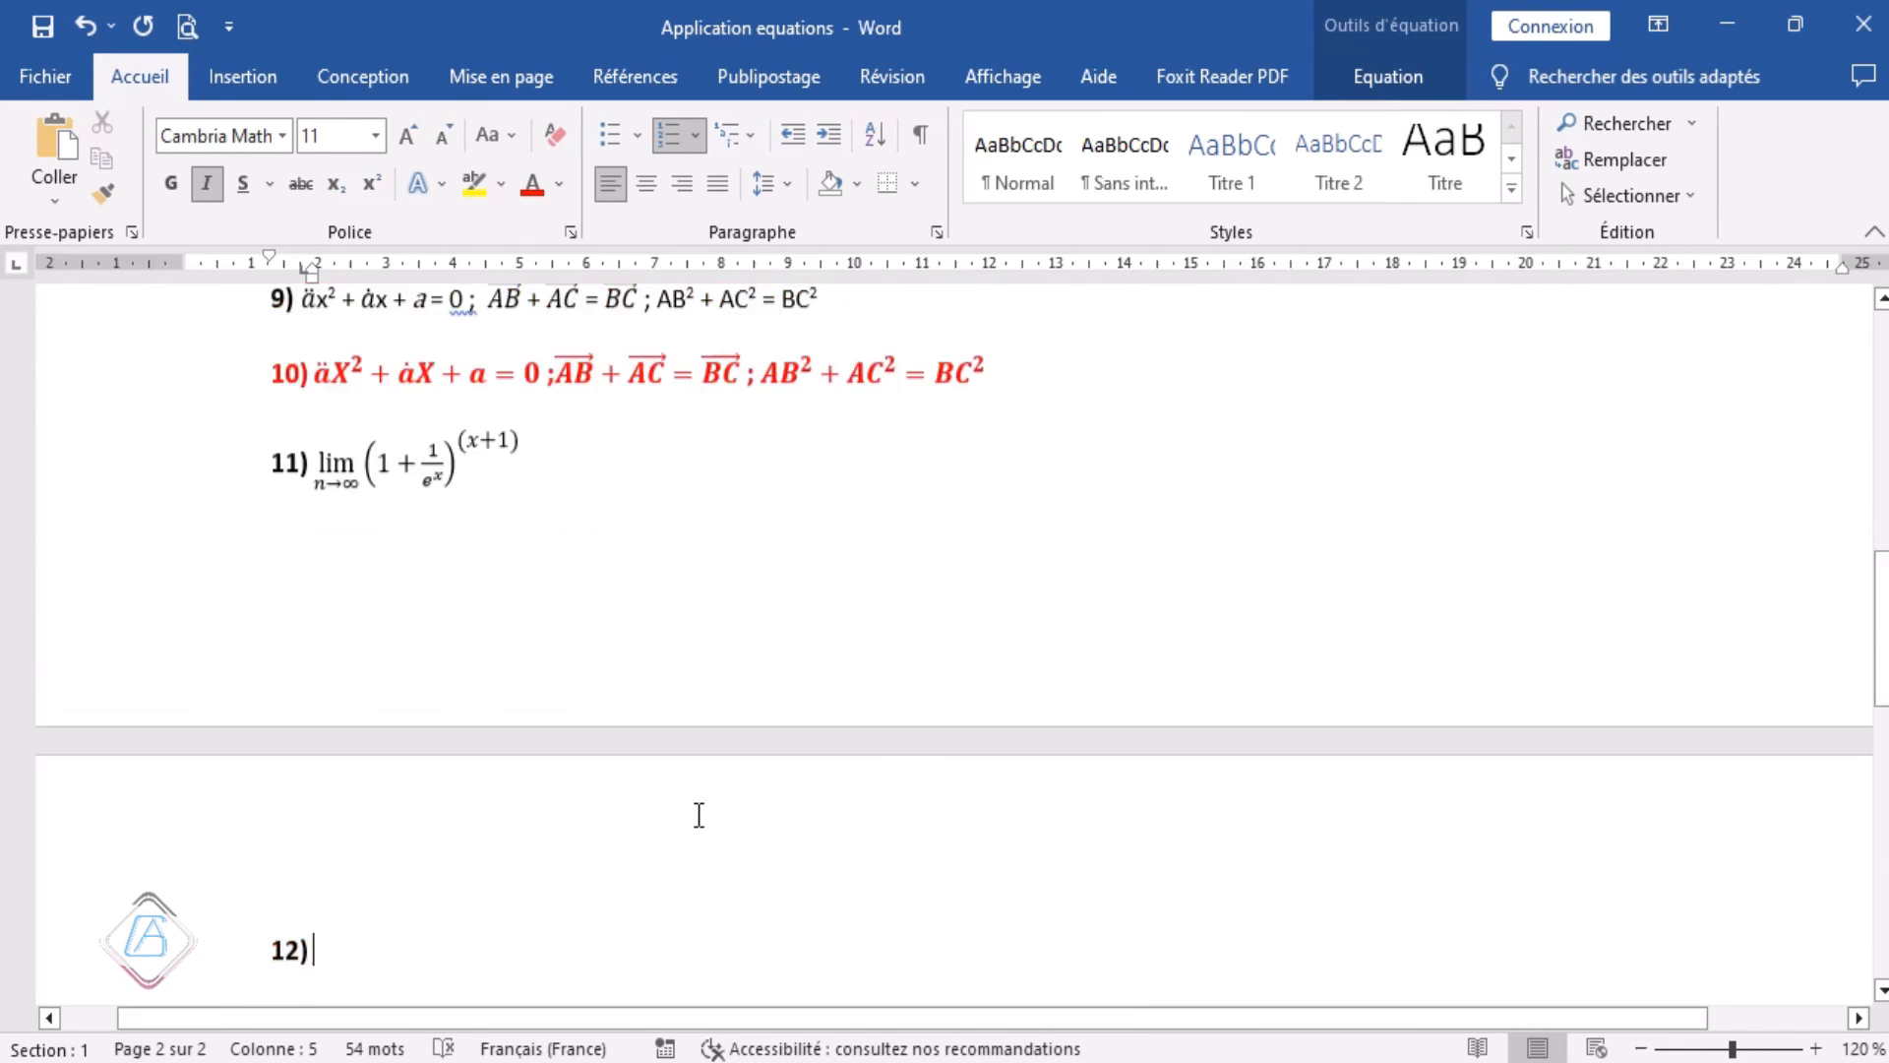
scroll(548, 793, "down", 3)
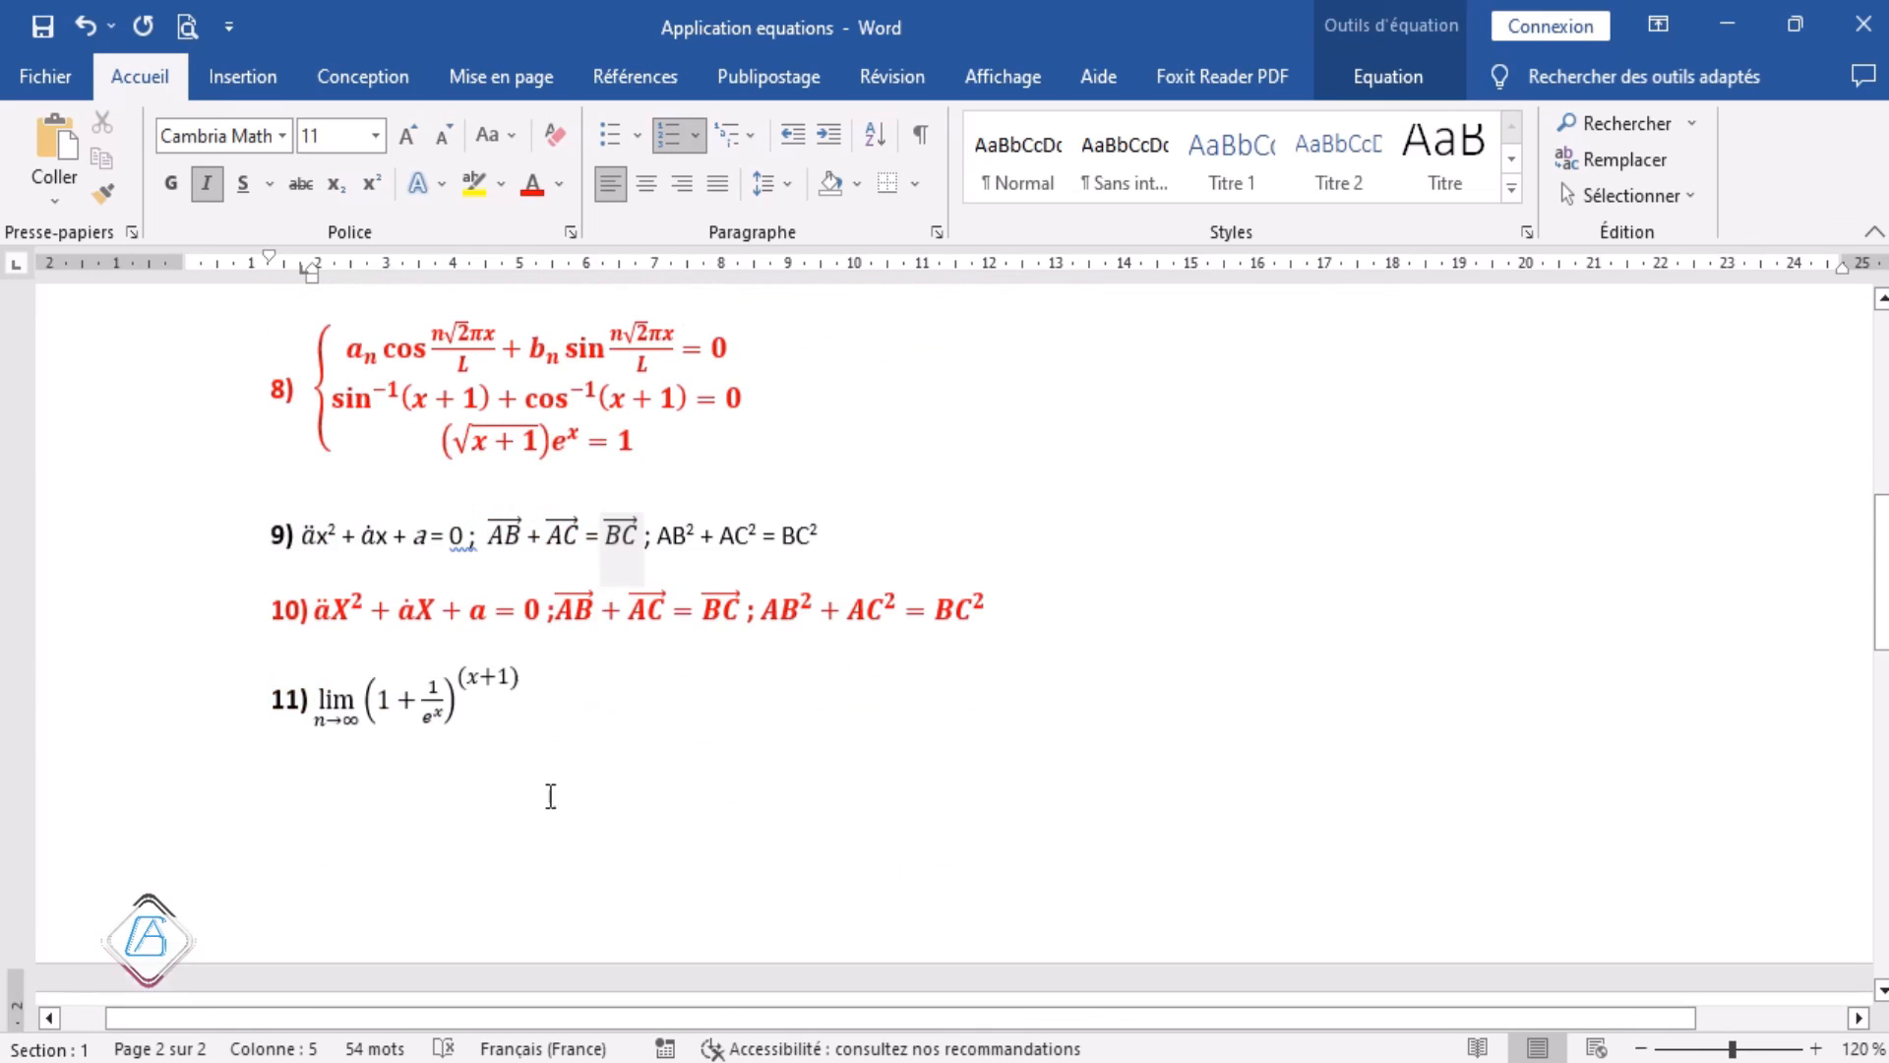
Insert an empty numbered item after item 10 to push the limit expression onto the next page.
left_click(271, 669)
left_click(1018, 594)
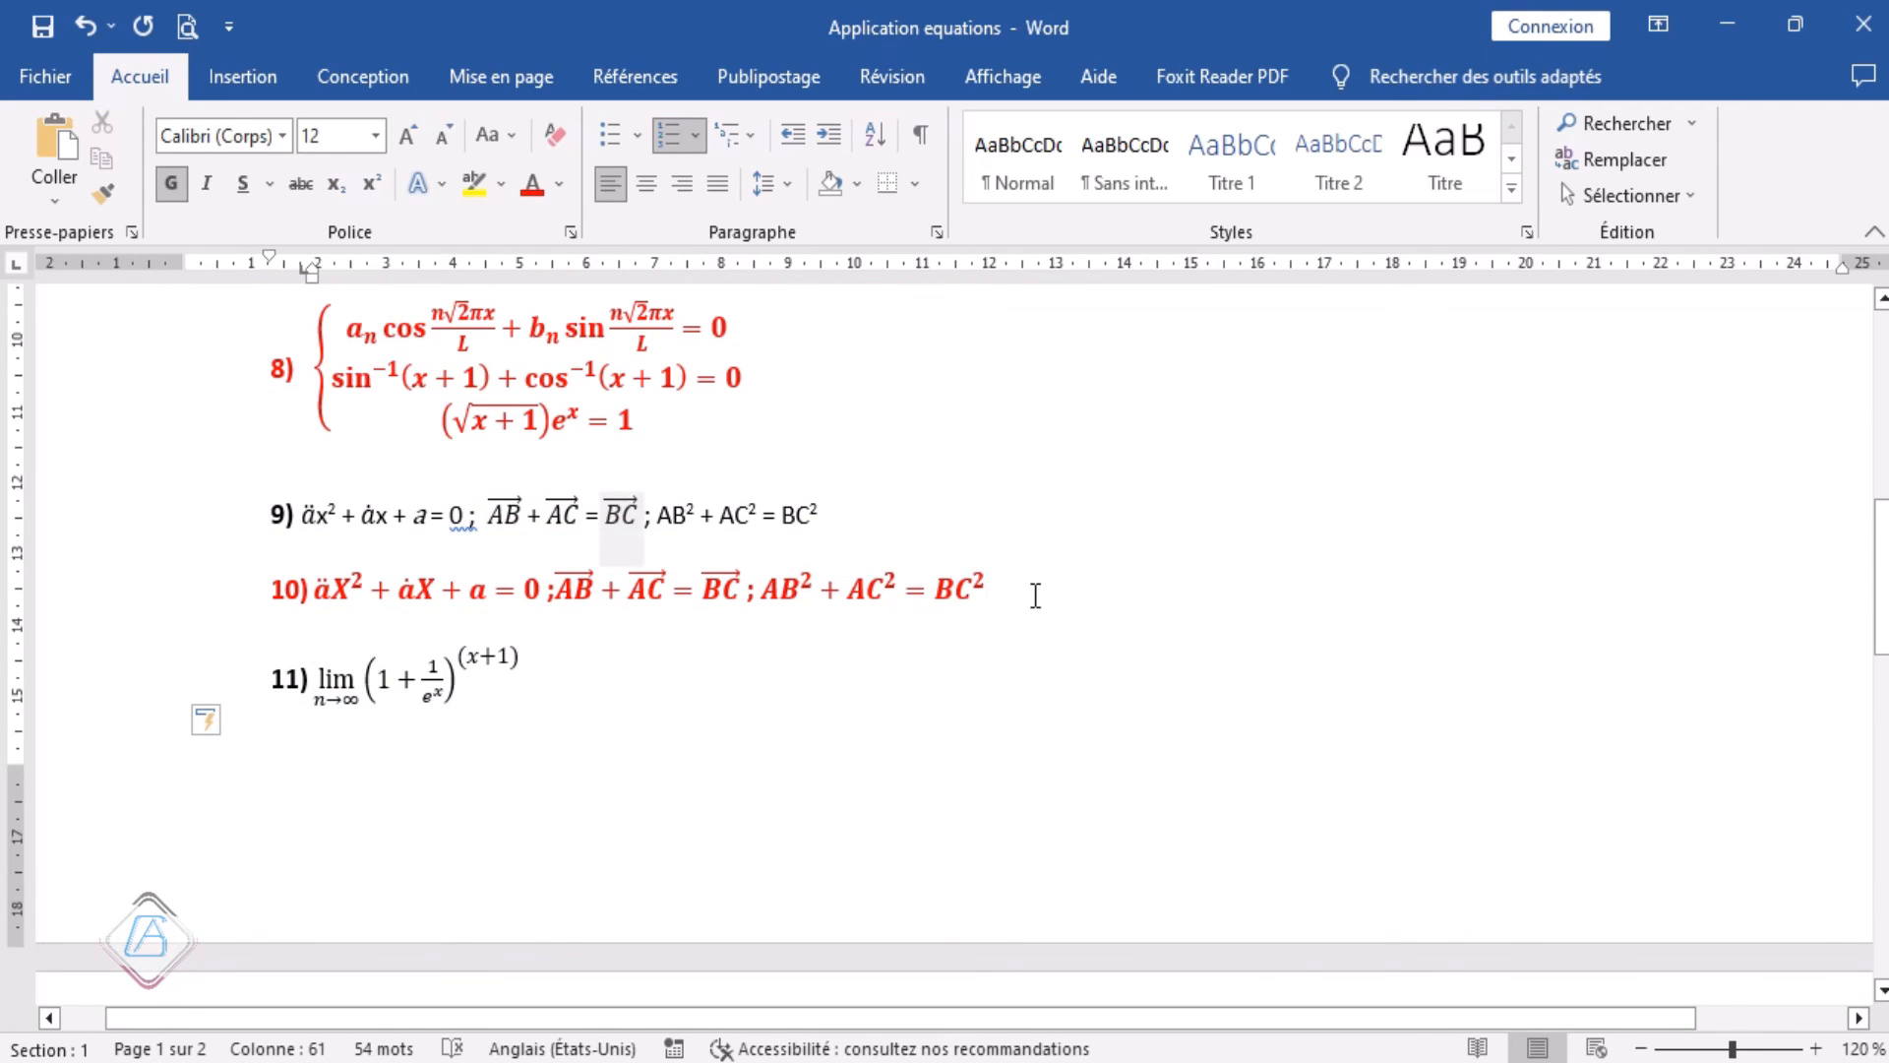
key("Return")
scroll(1046, 620, "down", 5)
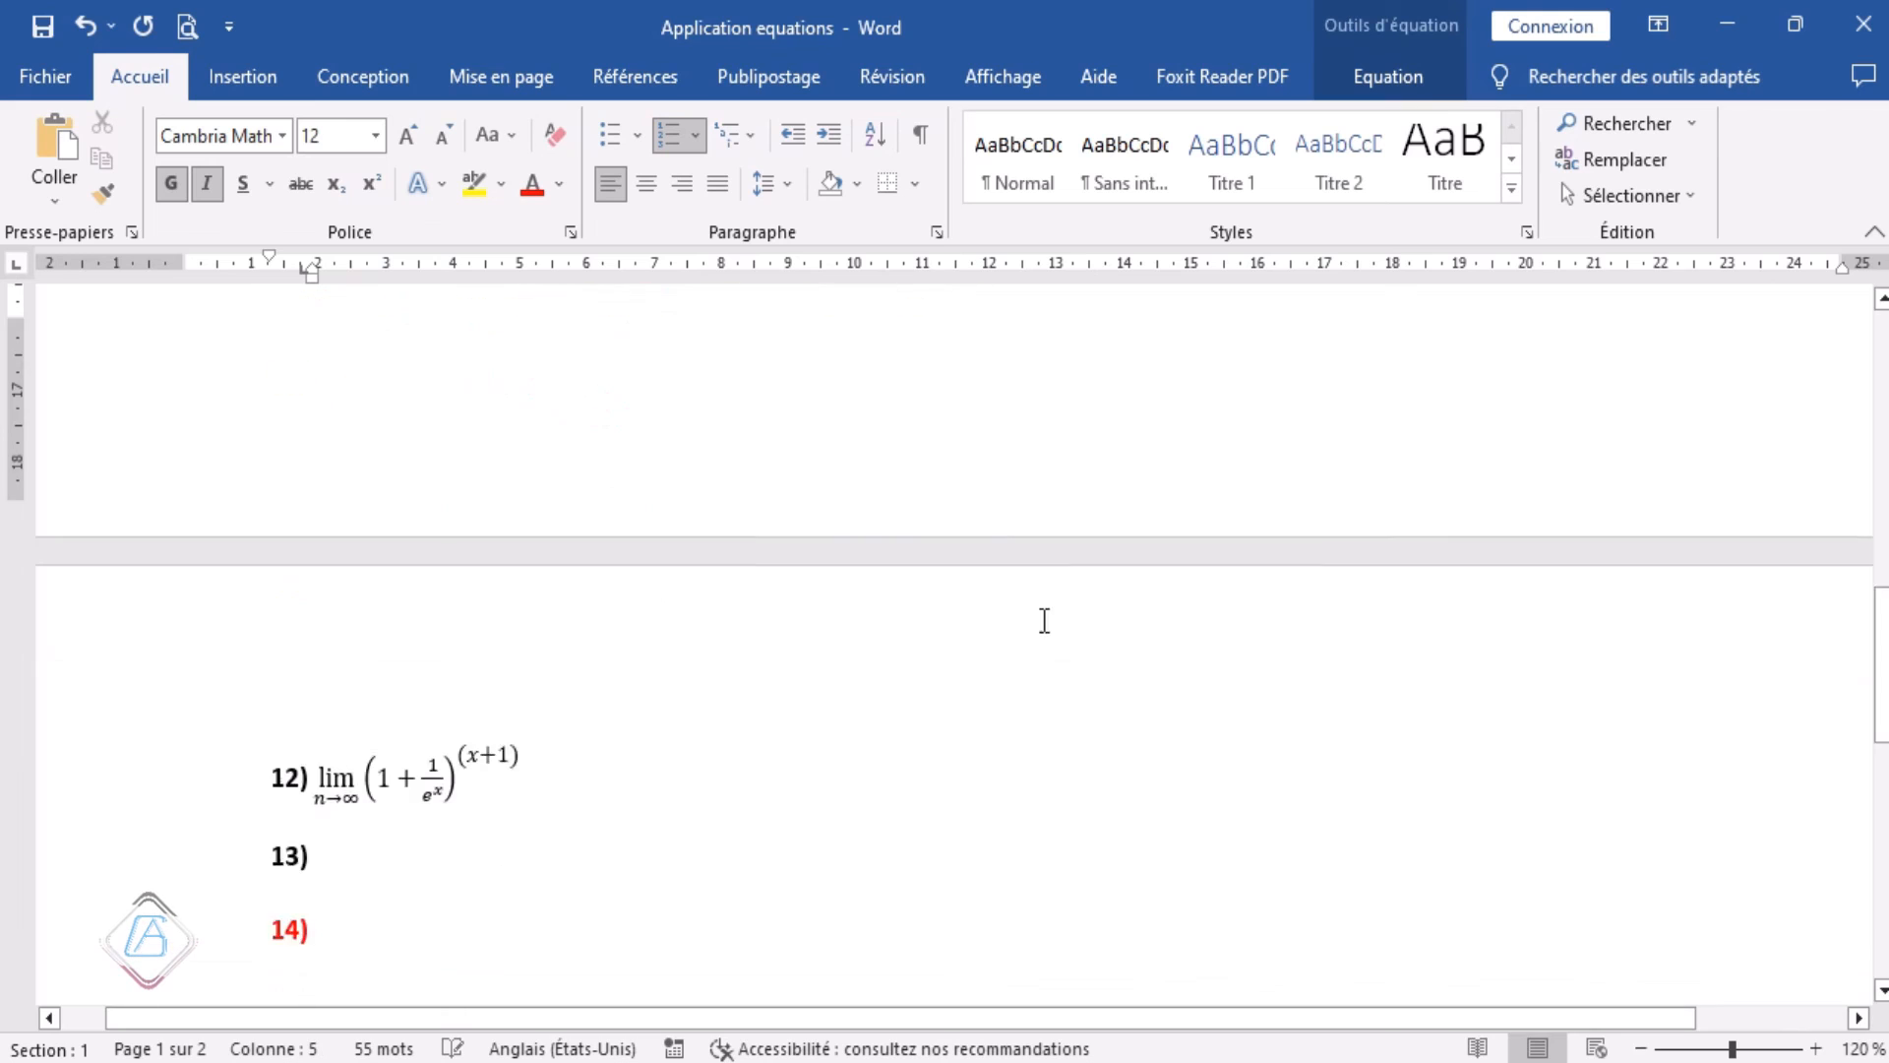
scroll(469, 828, "up", 3, "ctrl")
scroll(469, 828, "up", 9, "ctrl")
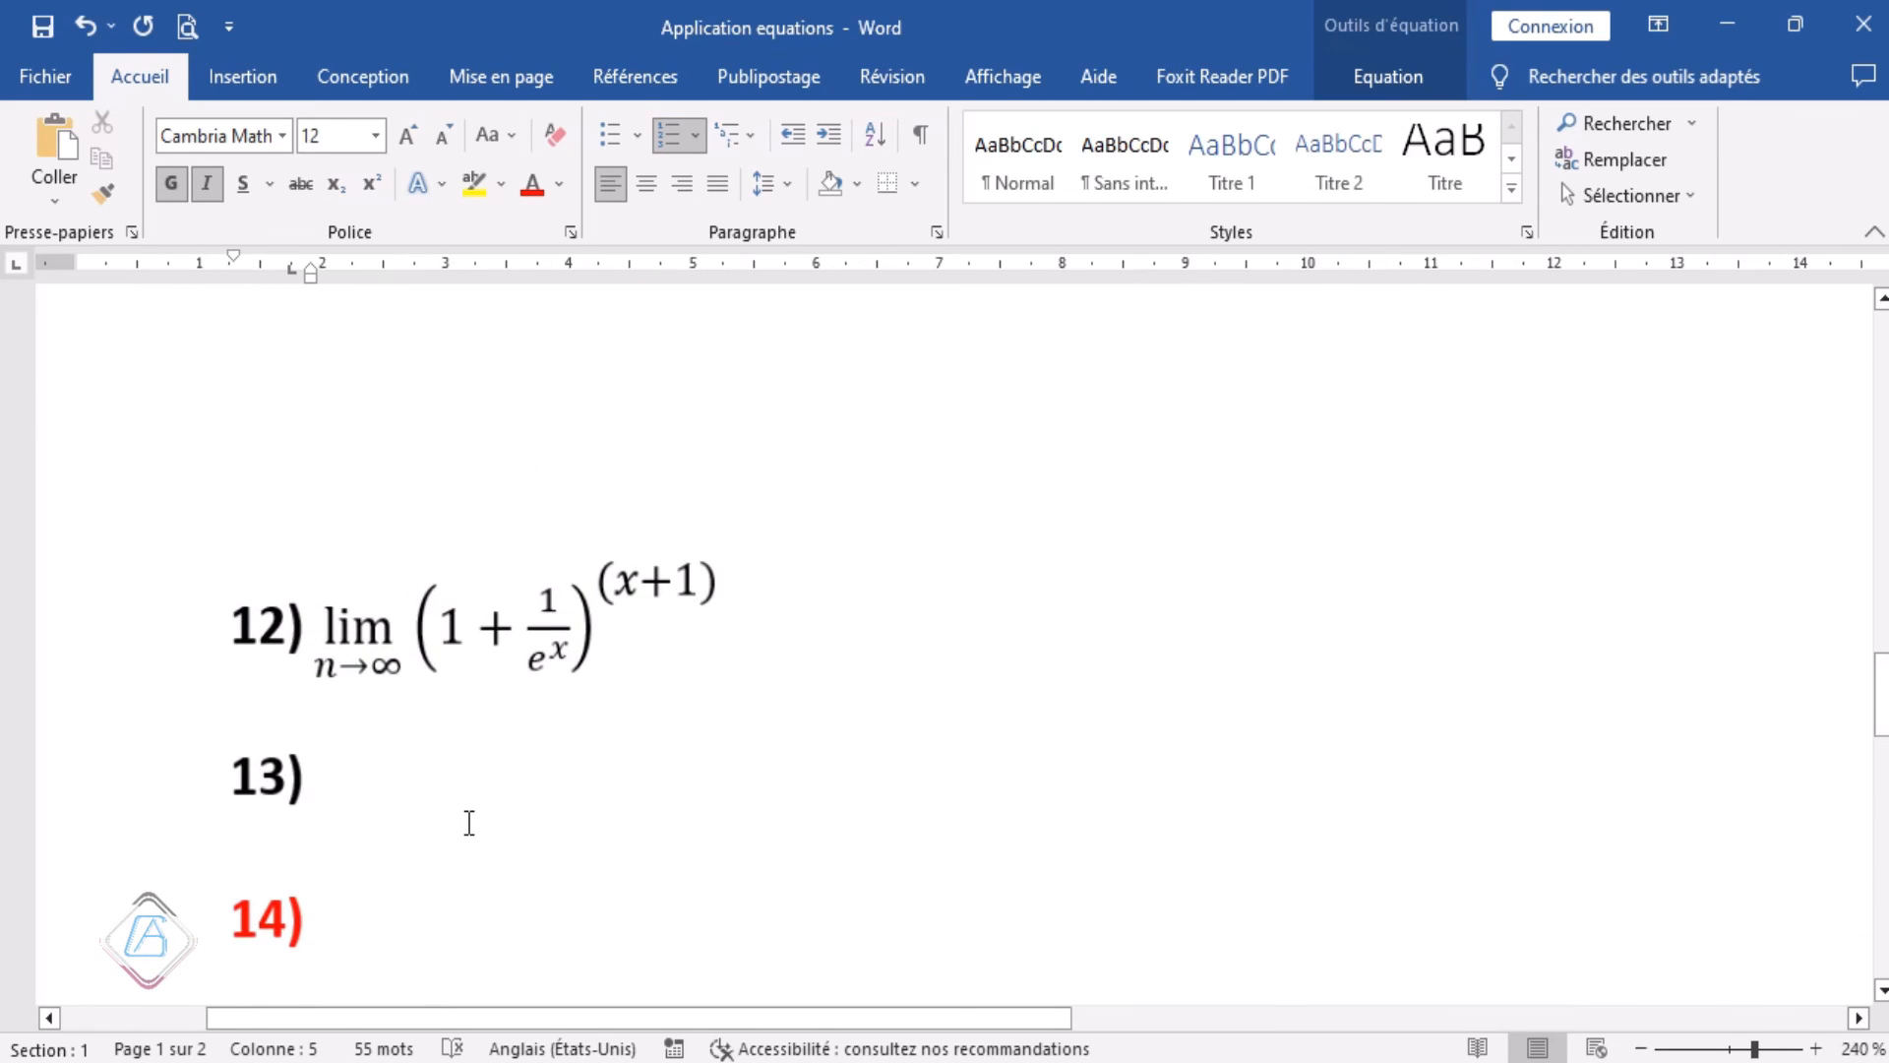
Delete the empty black item 13 between the limit expression and the empty red item.
left_click(325, 814)
key("BackSpace")
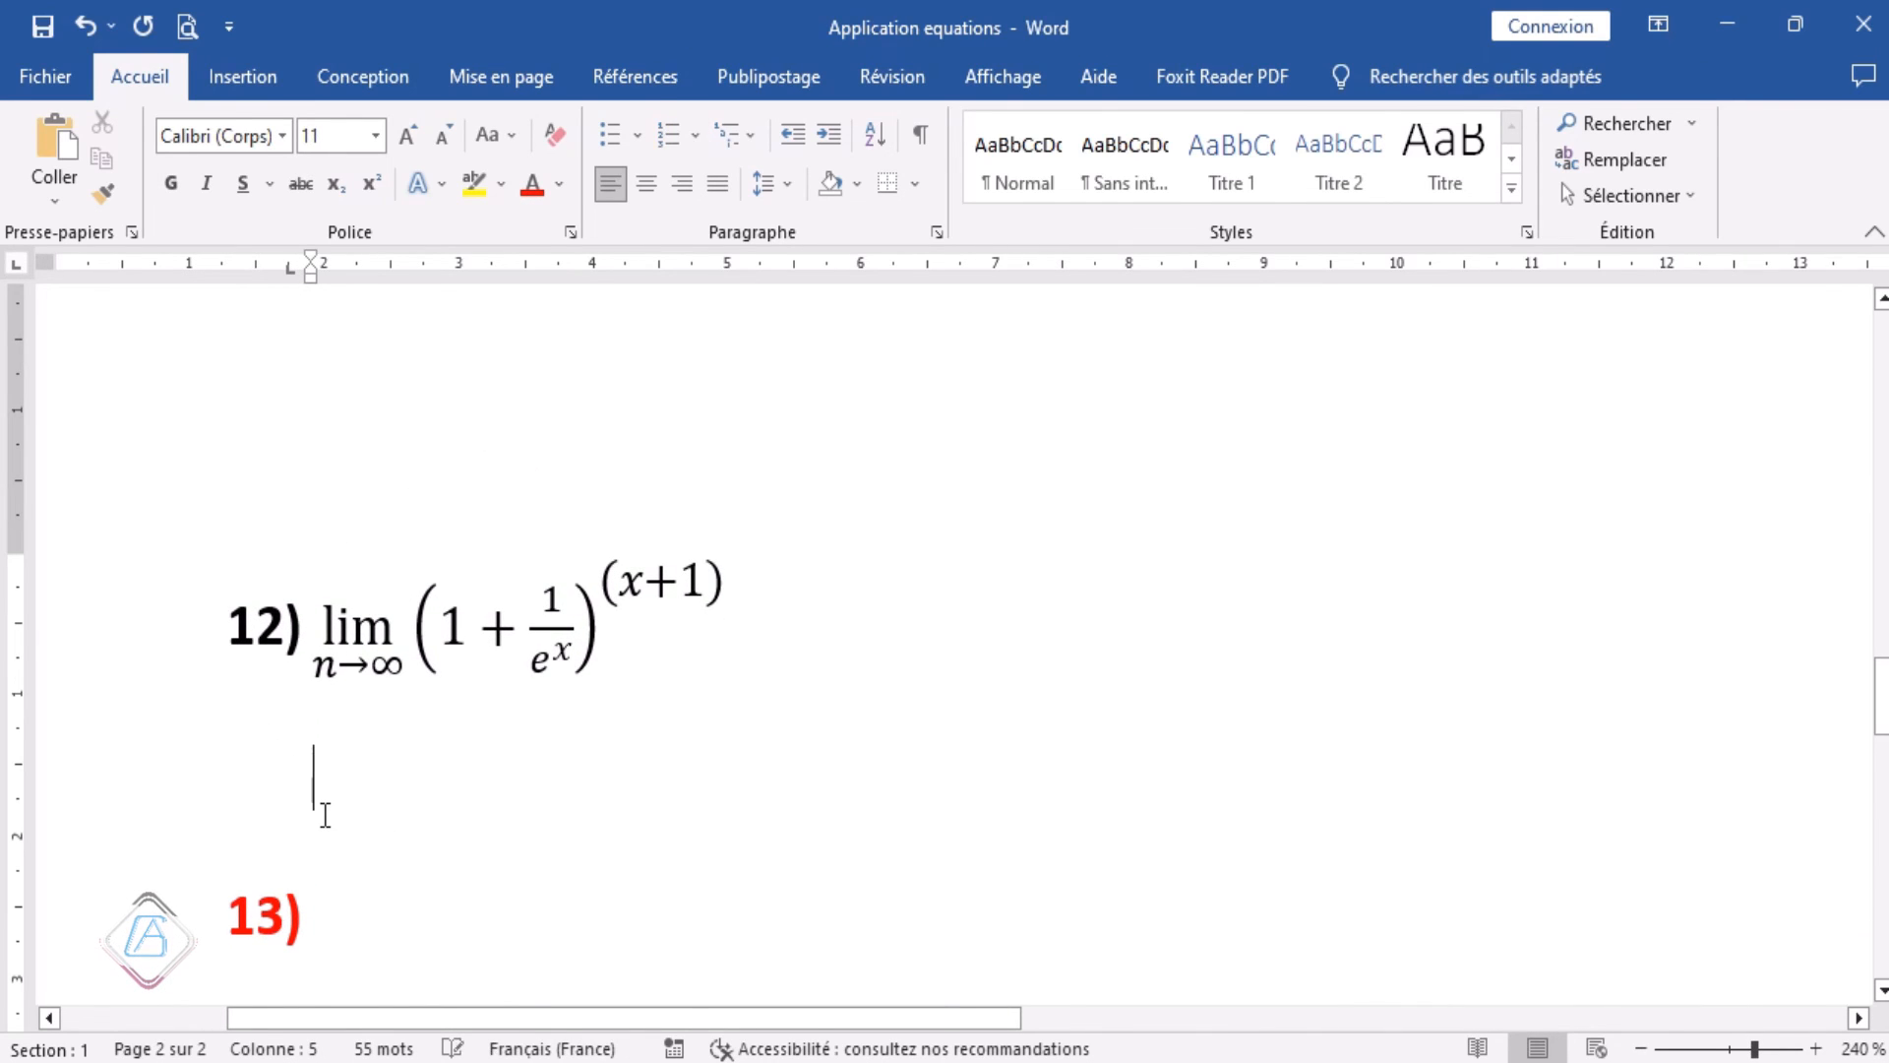
key("BackSpace")
key("BackSpace")
key("BackSpace")
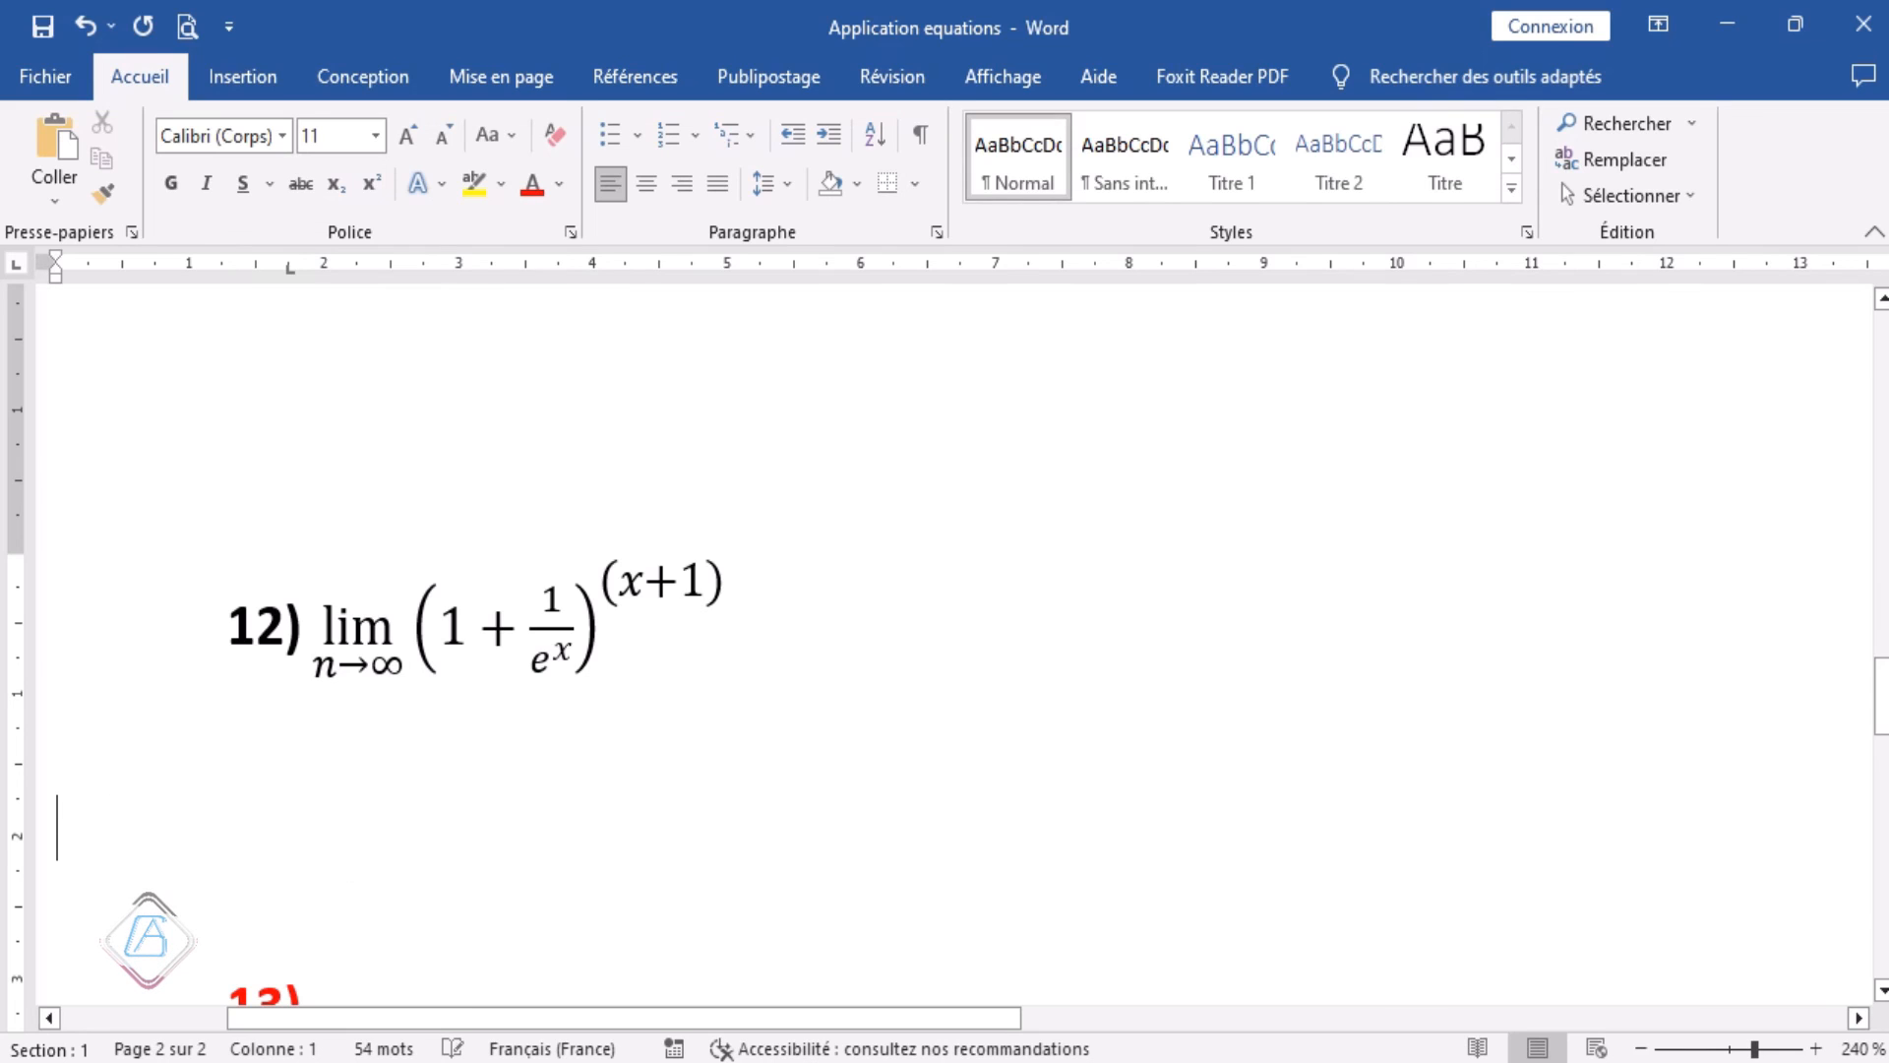
Insert a new equation in the red item 13 and start it with an empty limit structure.
left_click(367, 788)
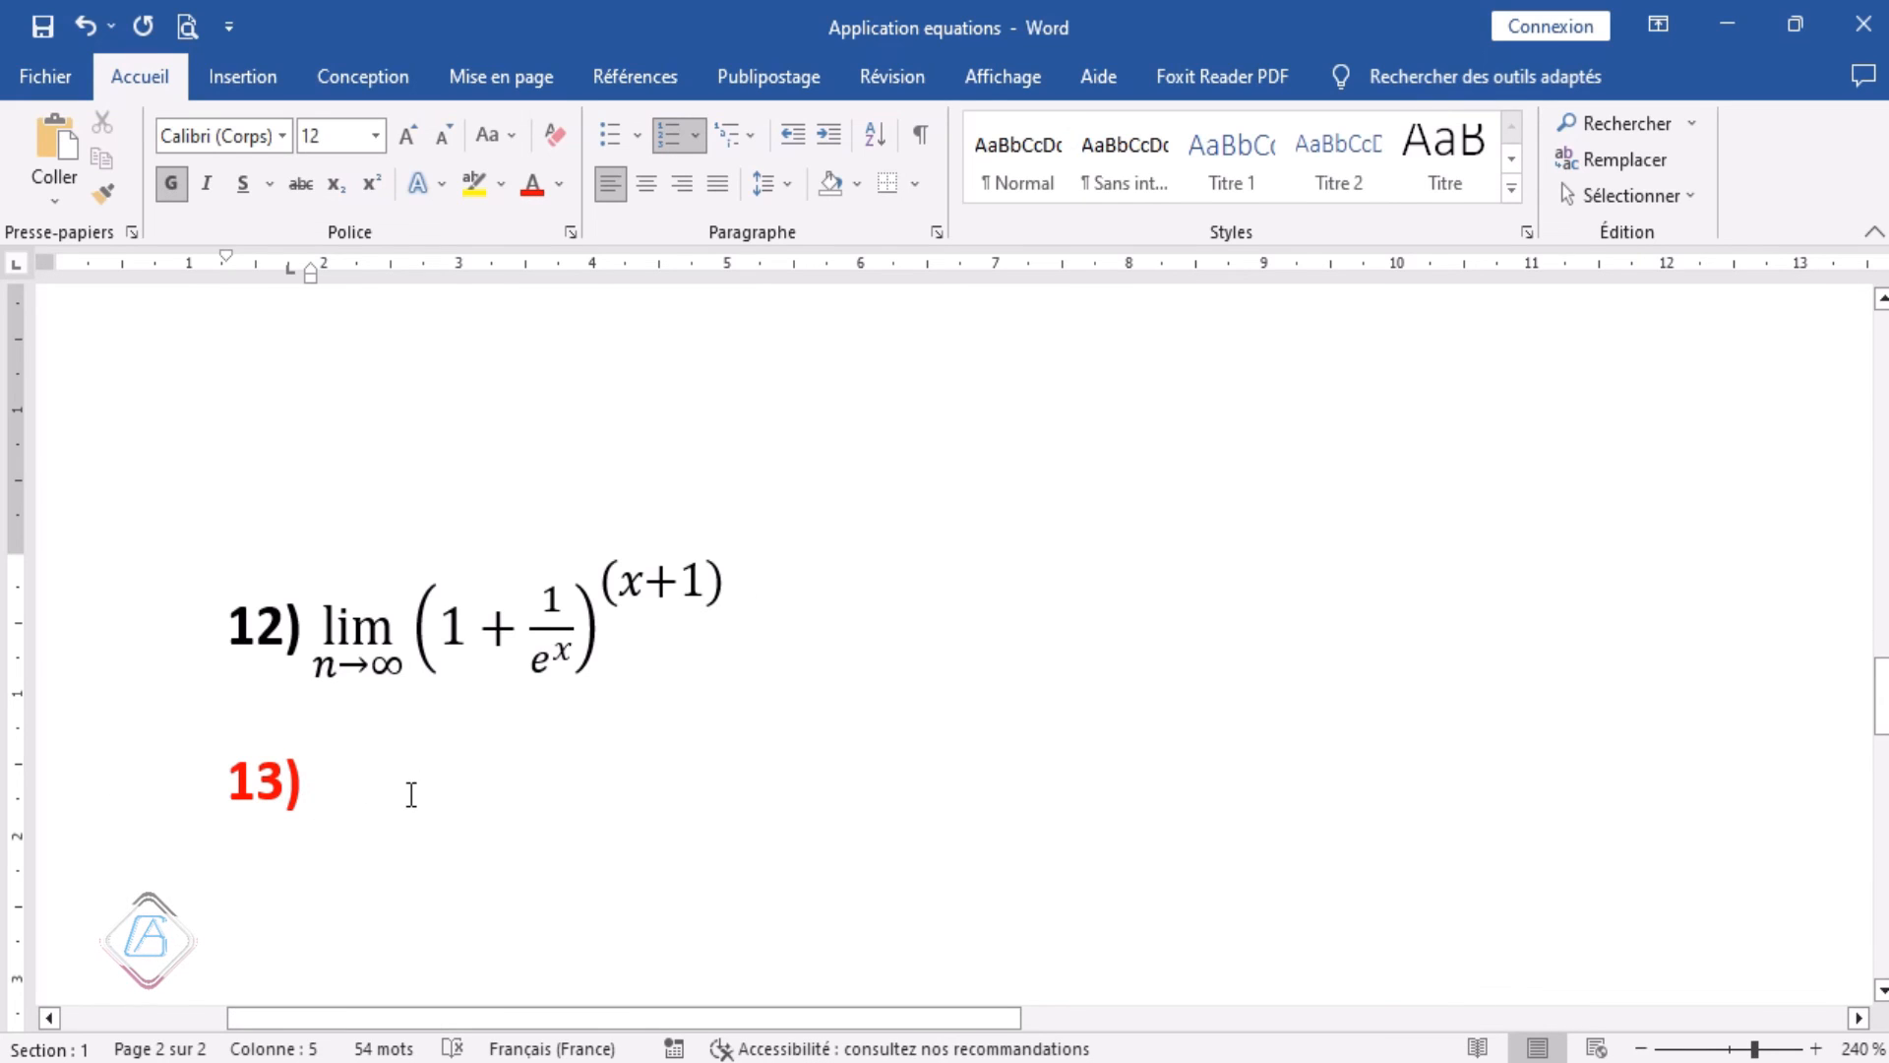
scroll(409, 795, "up", 3, "ctrl")
scroll(411, 795, "up", 2, "ctrl")
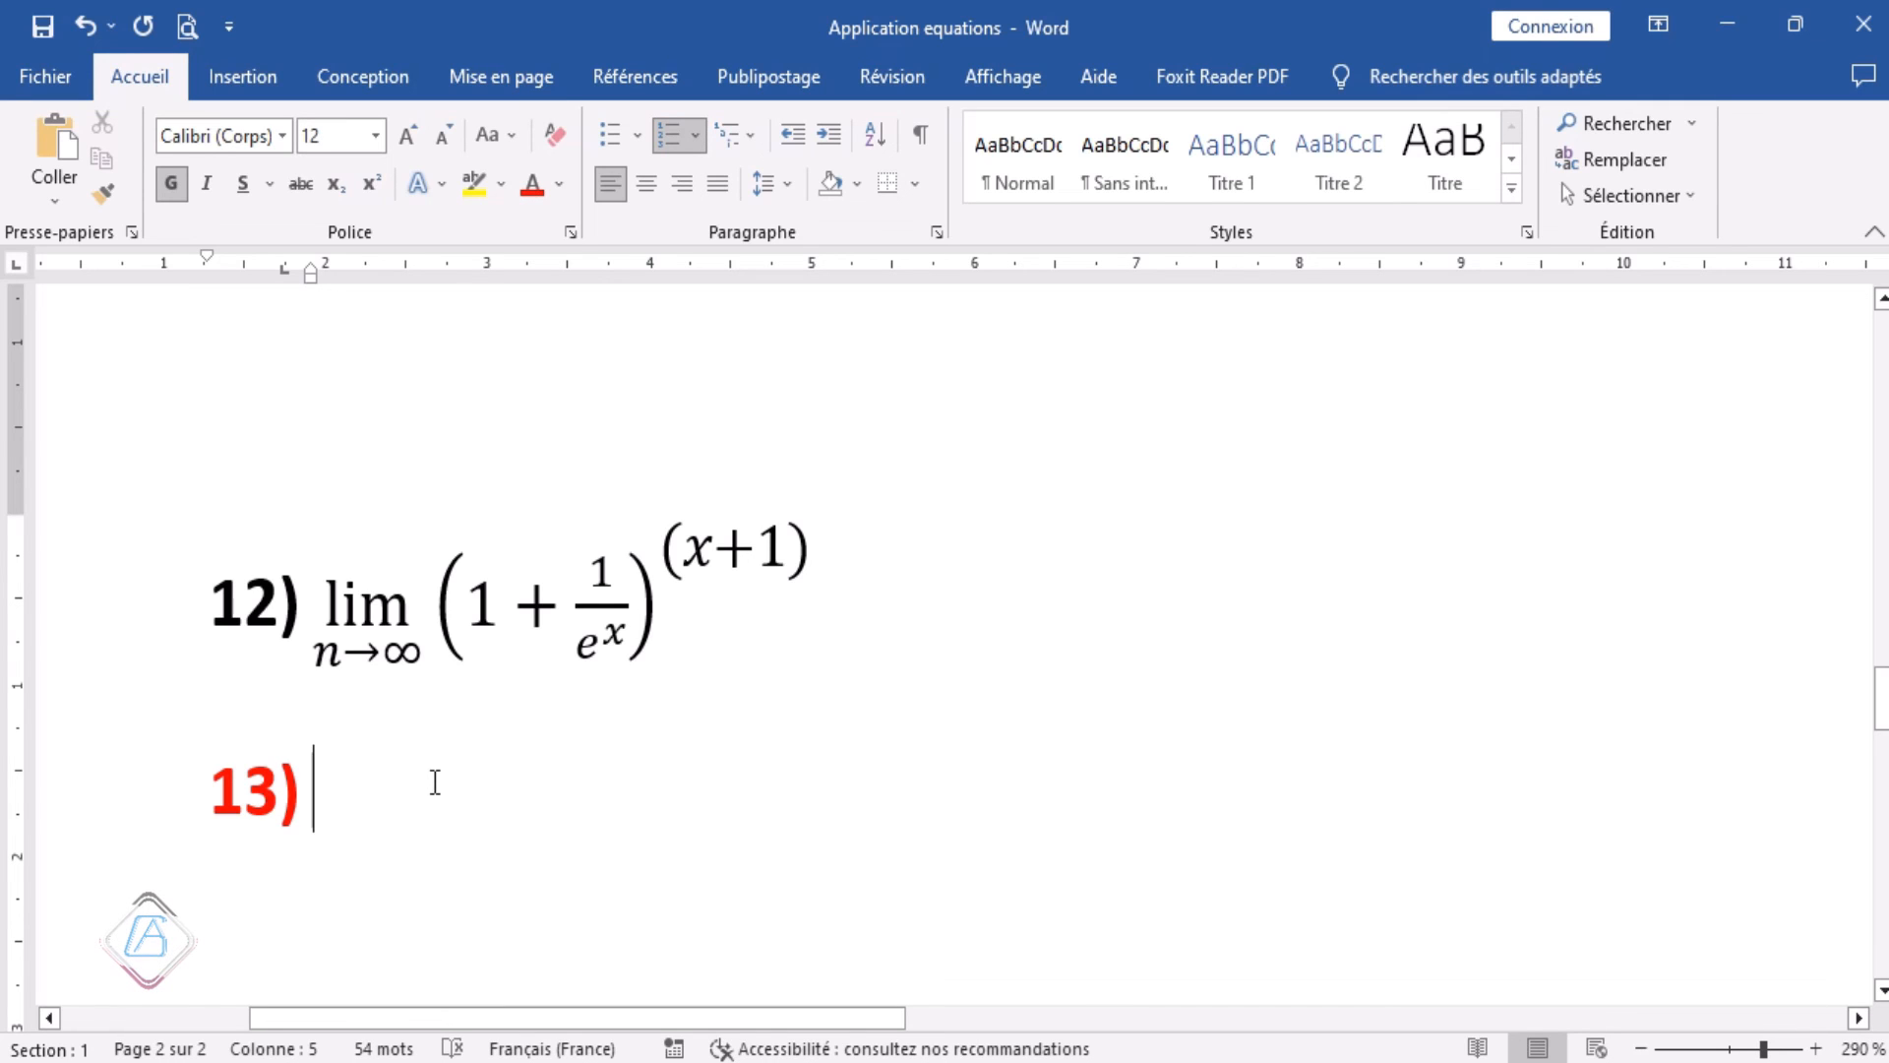
left_click(236, 76)
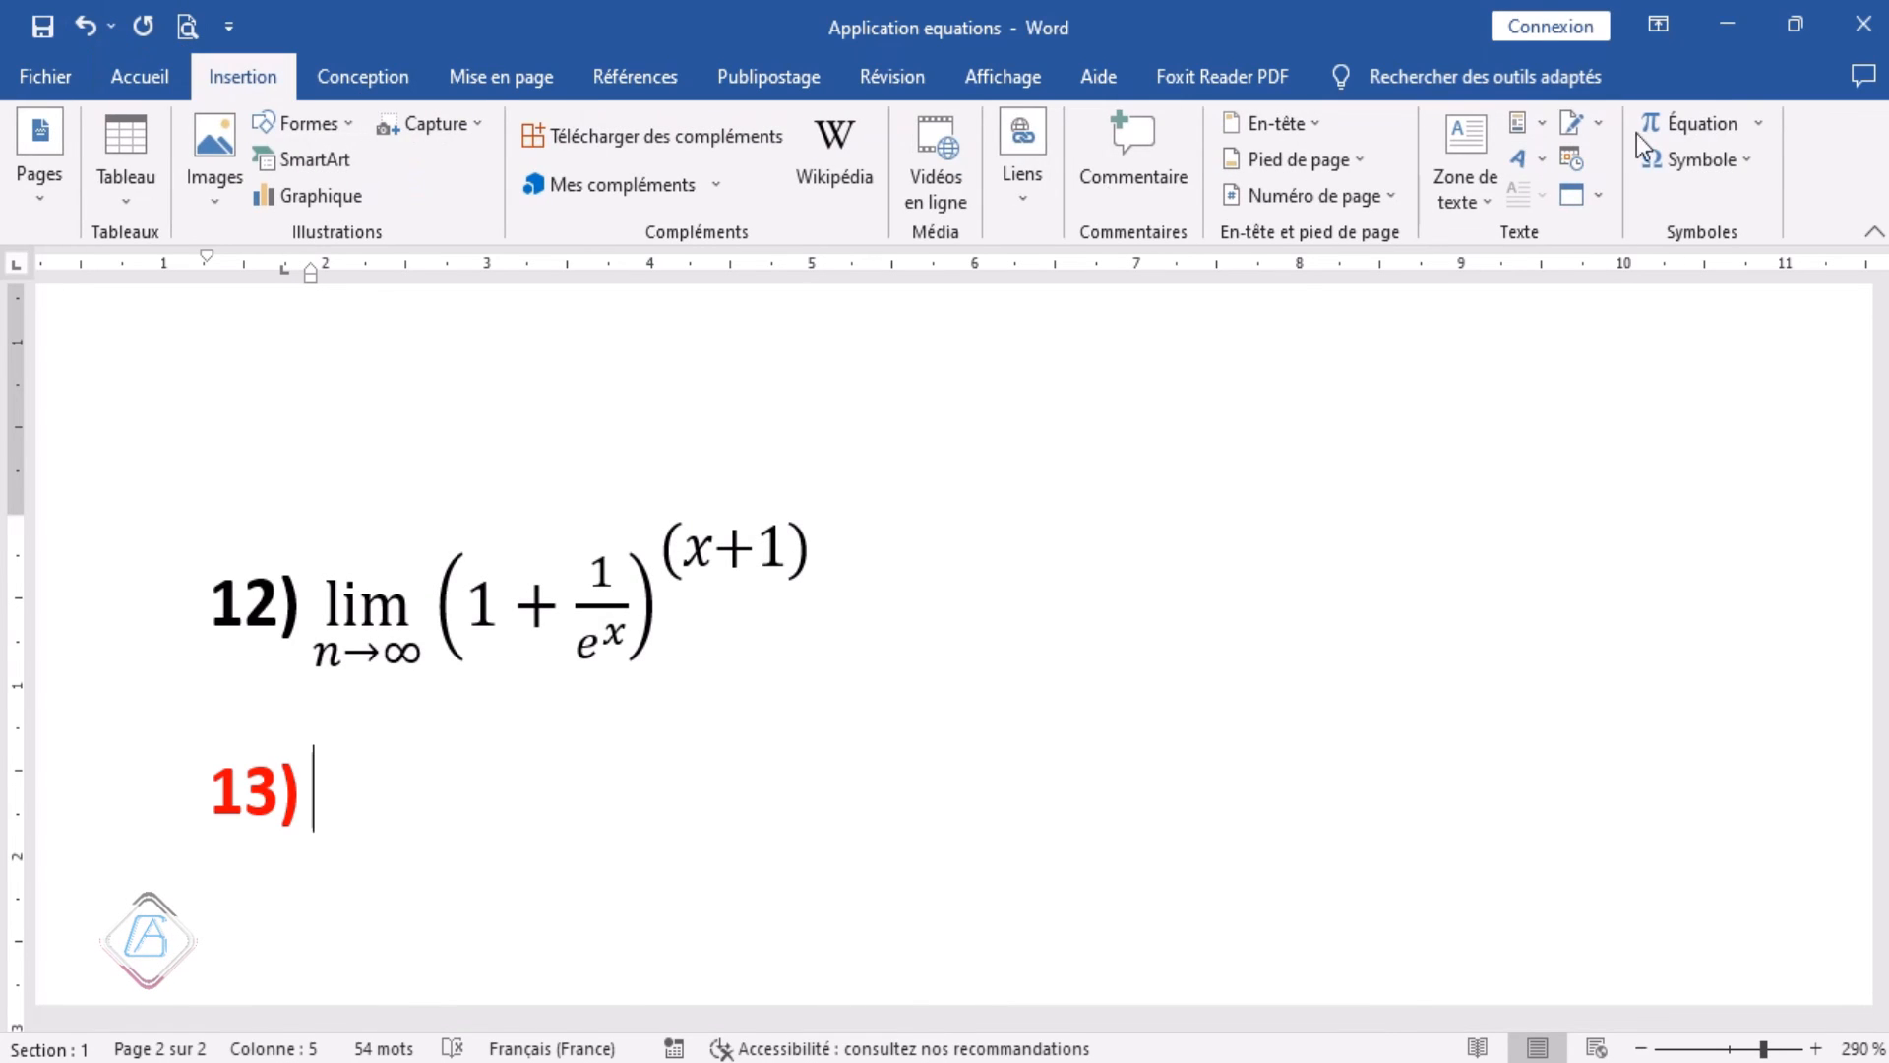
left_click(1665, 128)
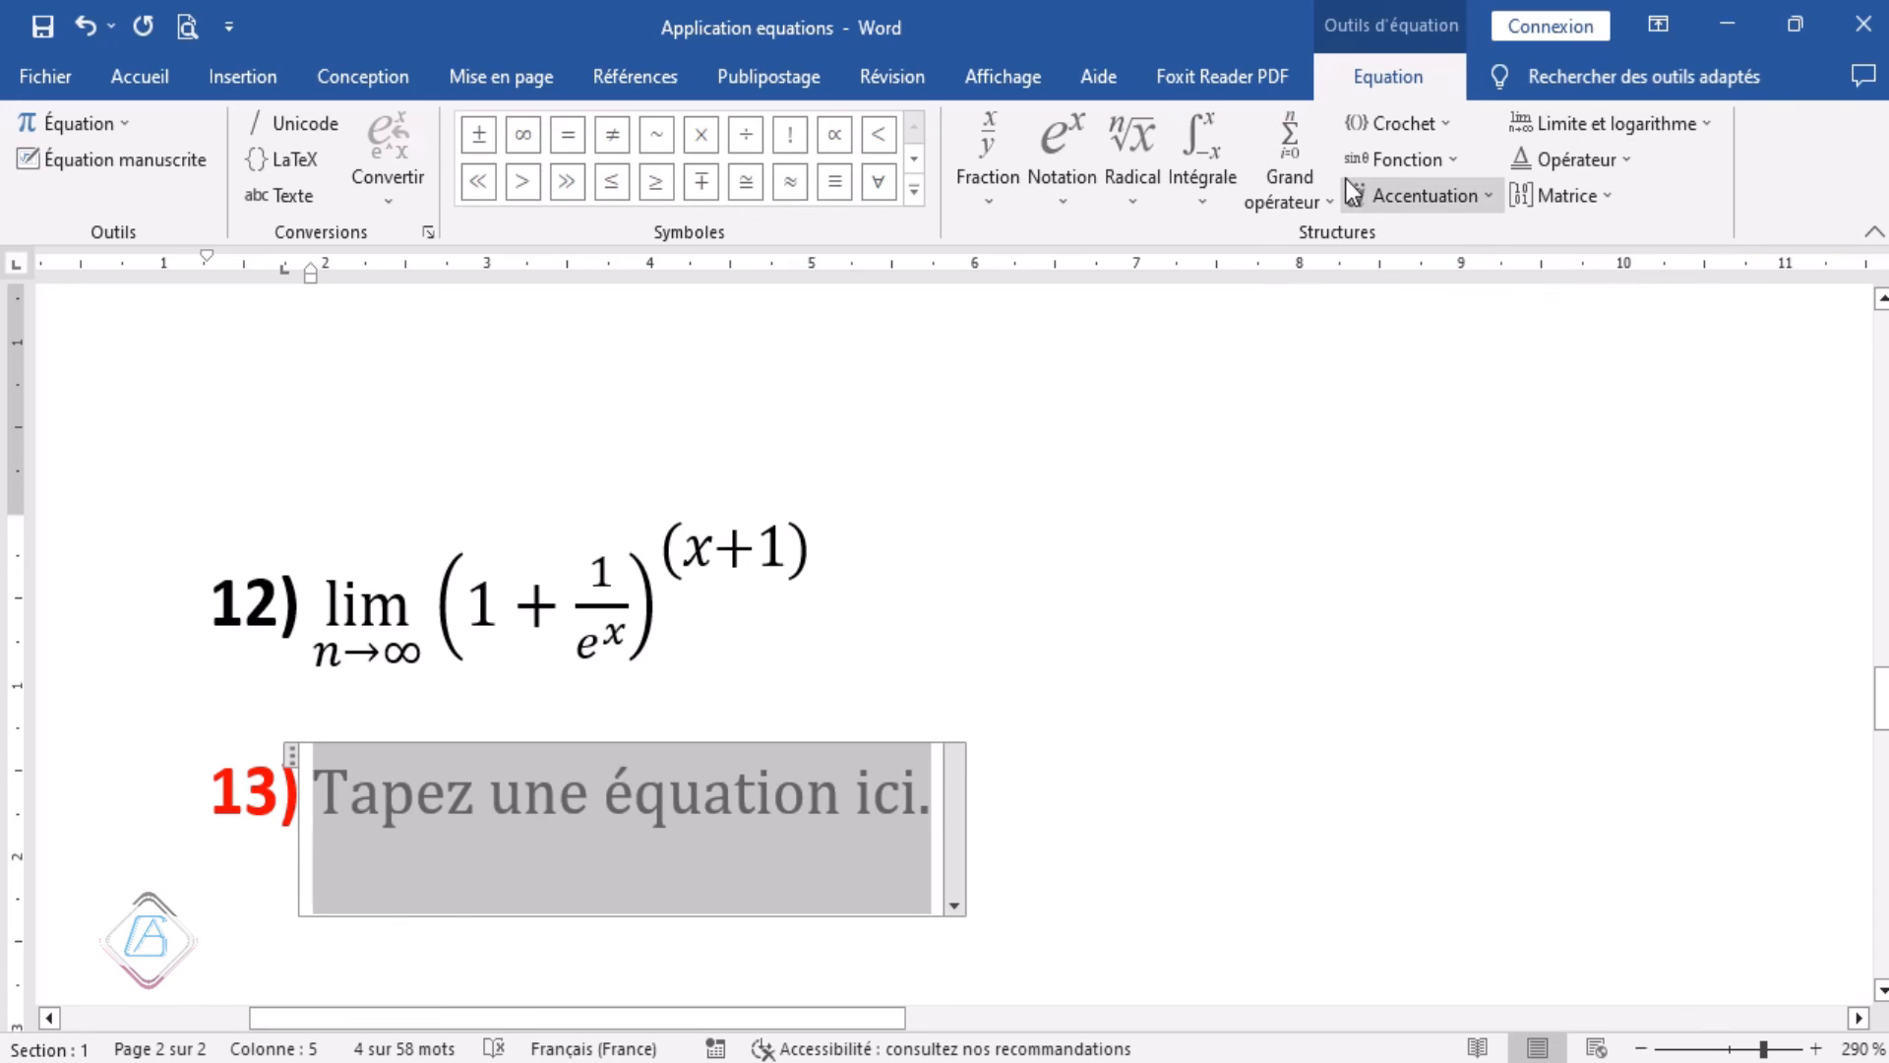
left_click(1712, 124)
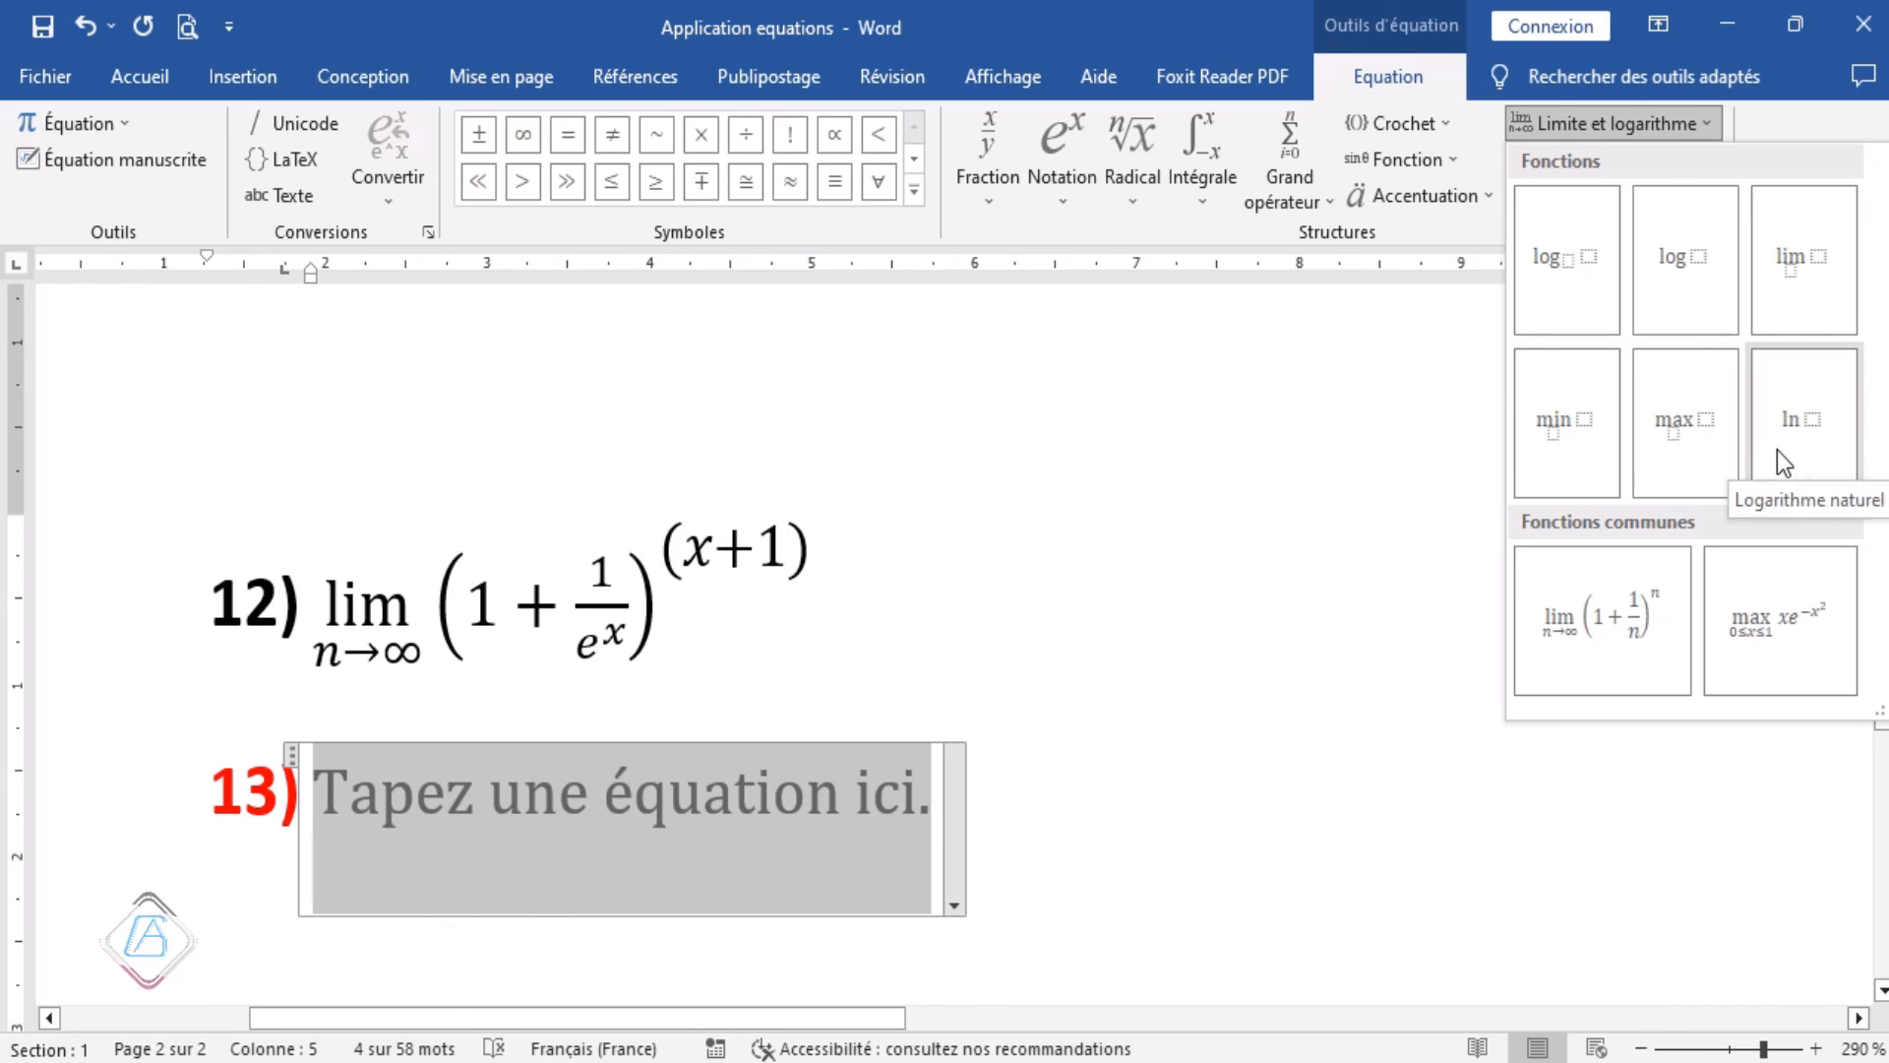
left_click(1793, 272)
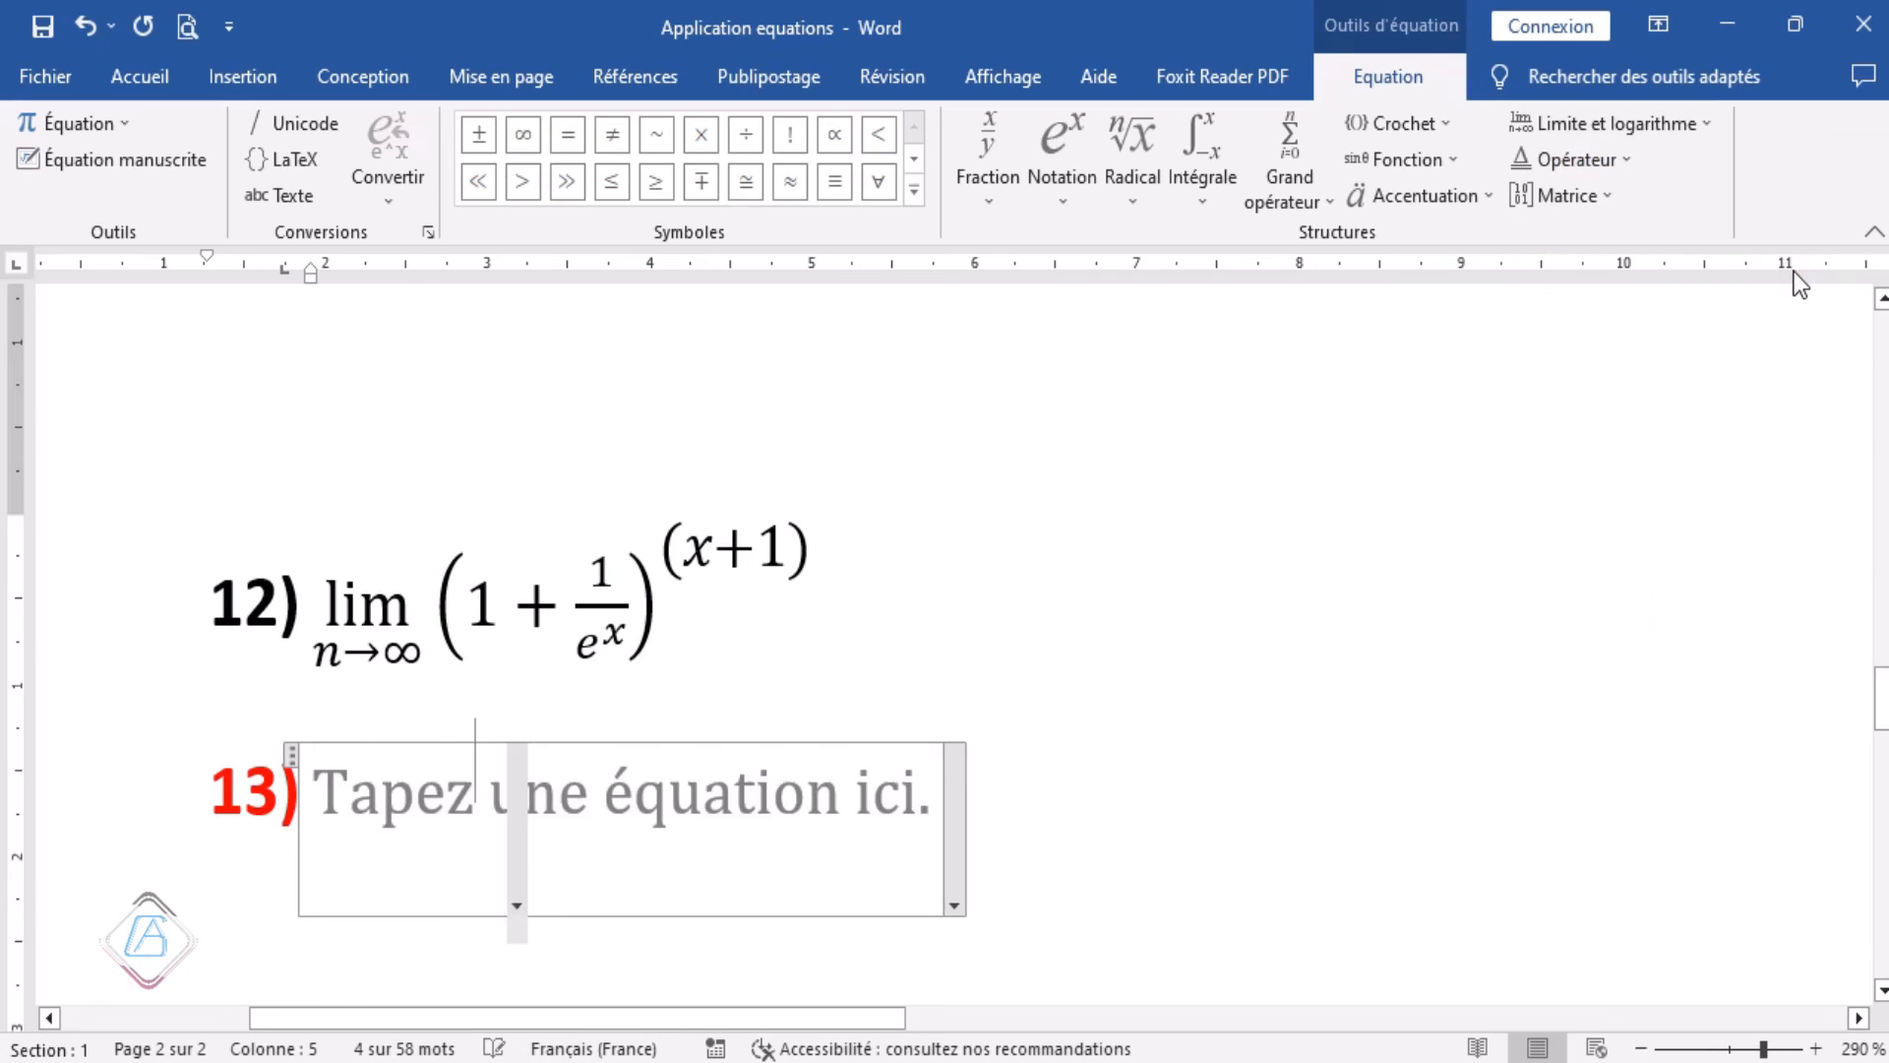
Enter n→∞ beneath the limit in item 13's equation.
left_click(366, 838)
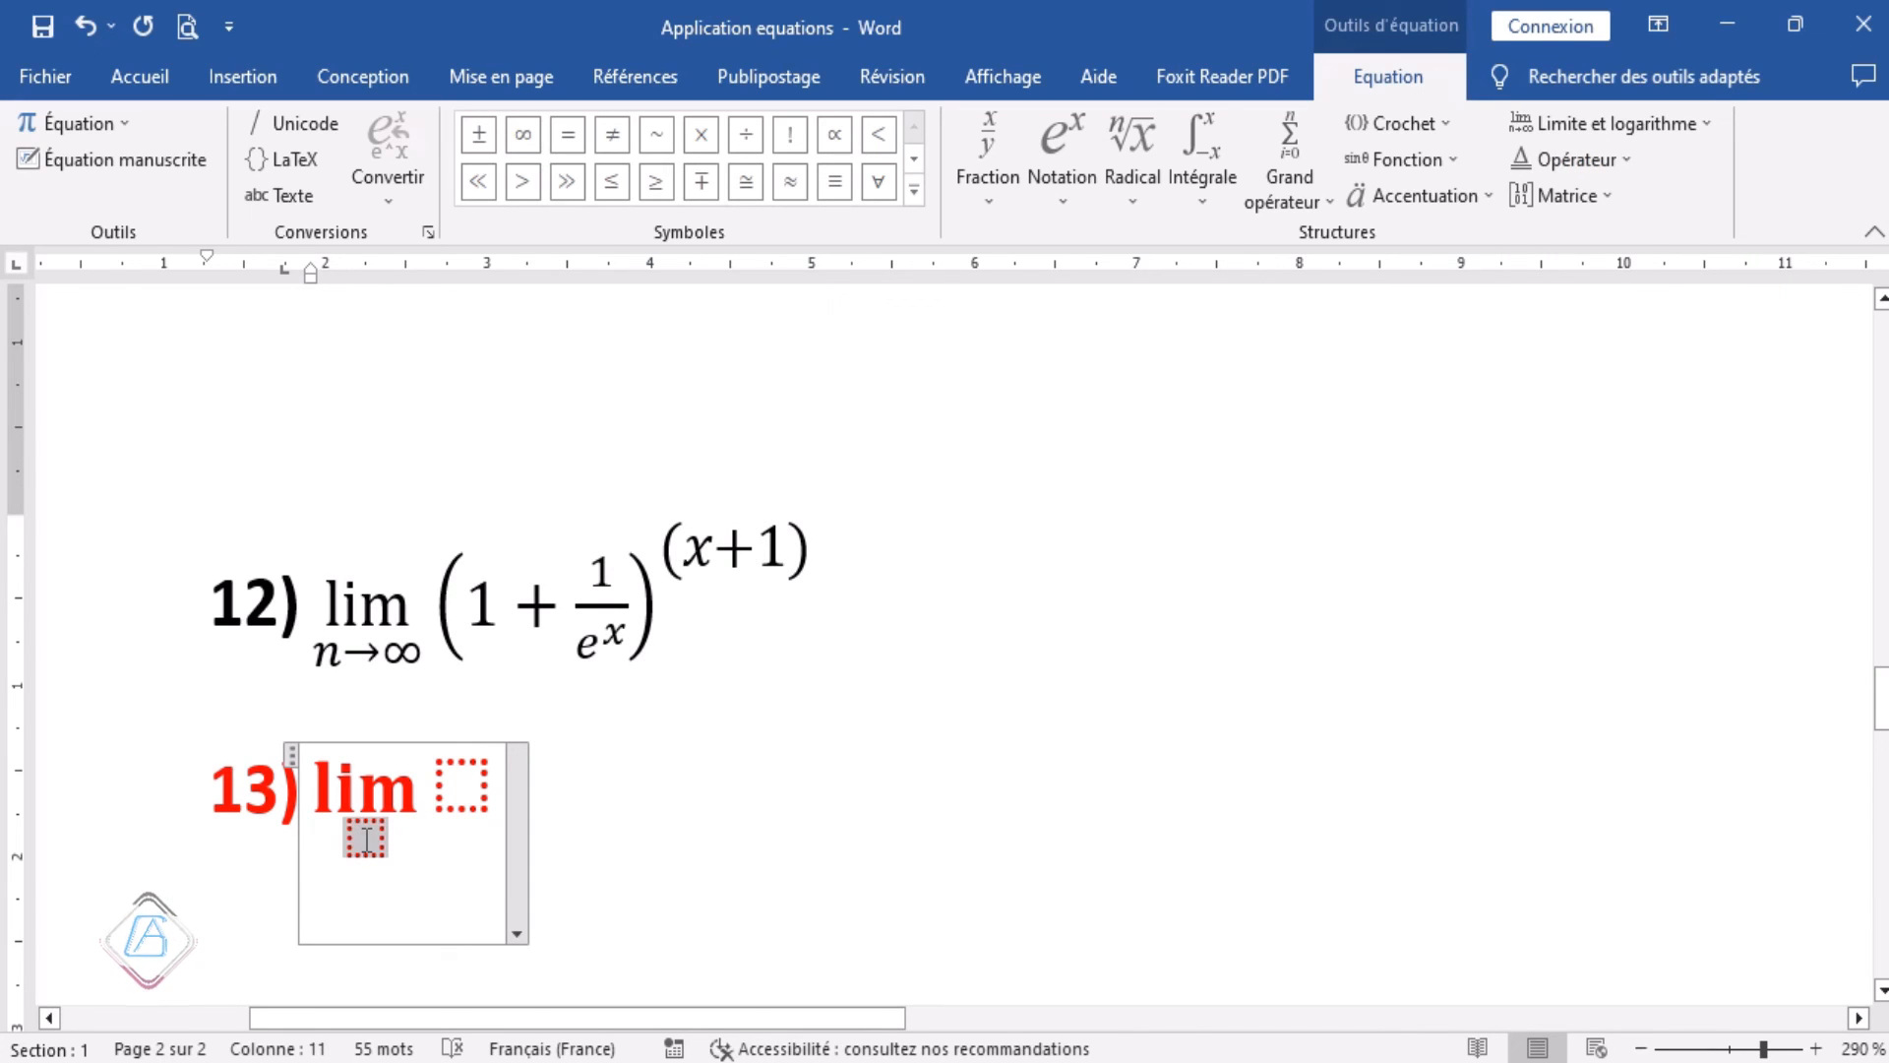
type("n")
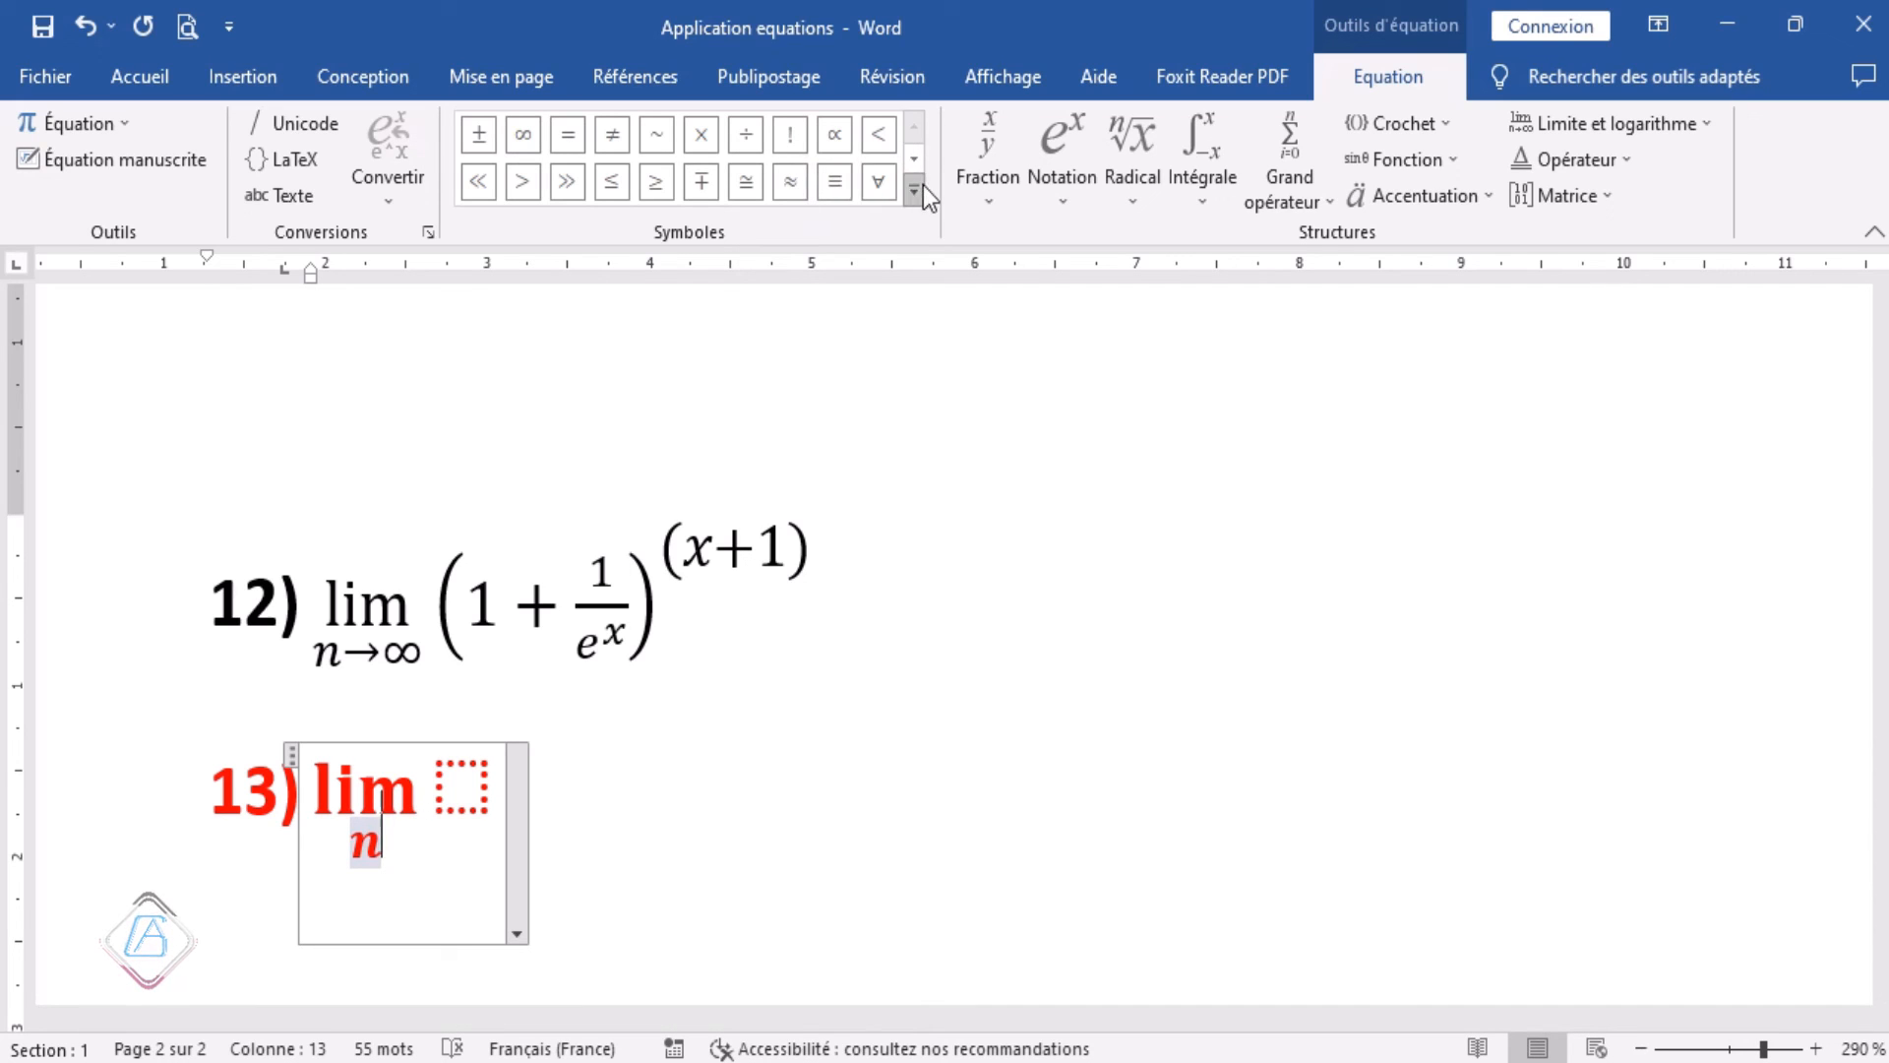
left_click(915, 193)
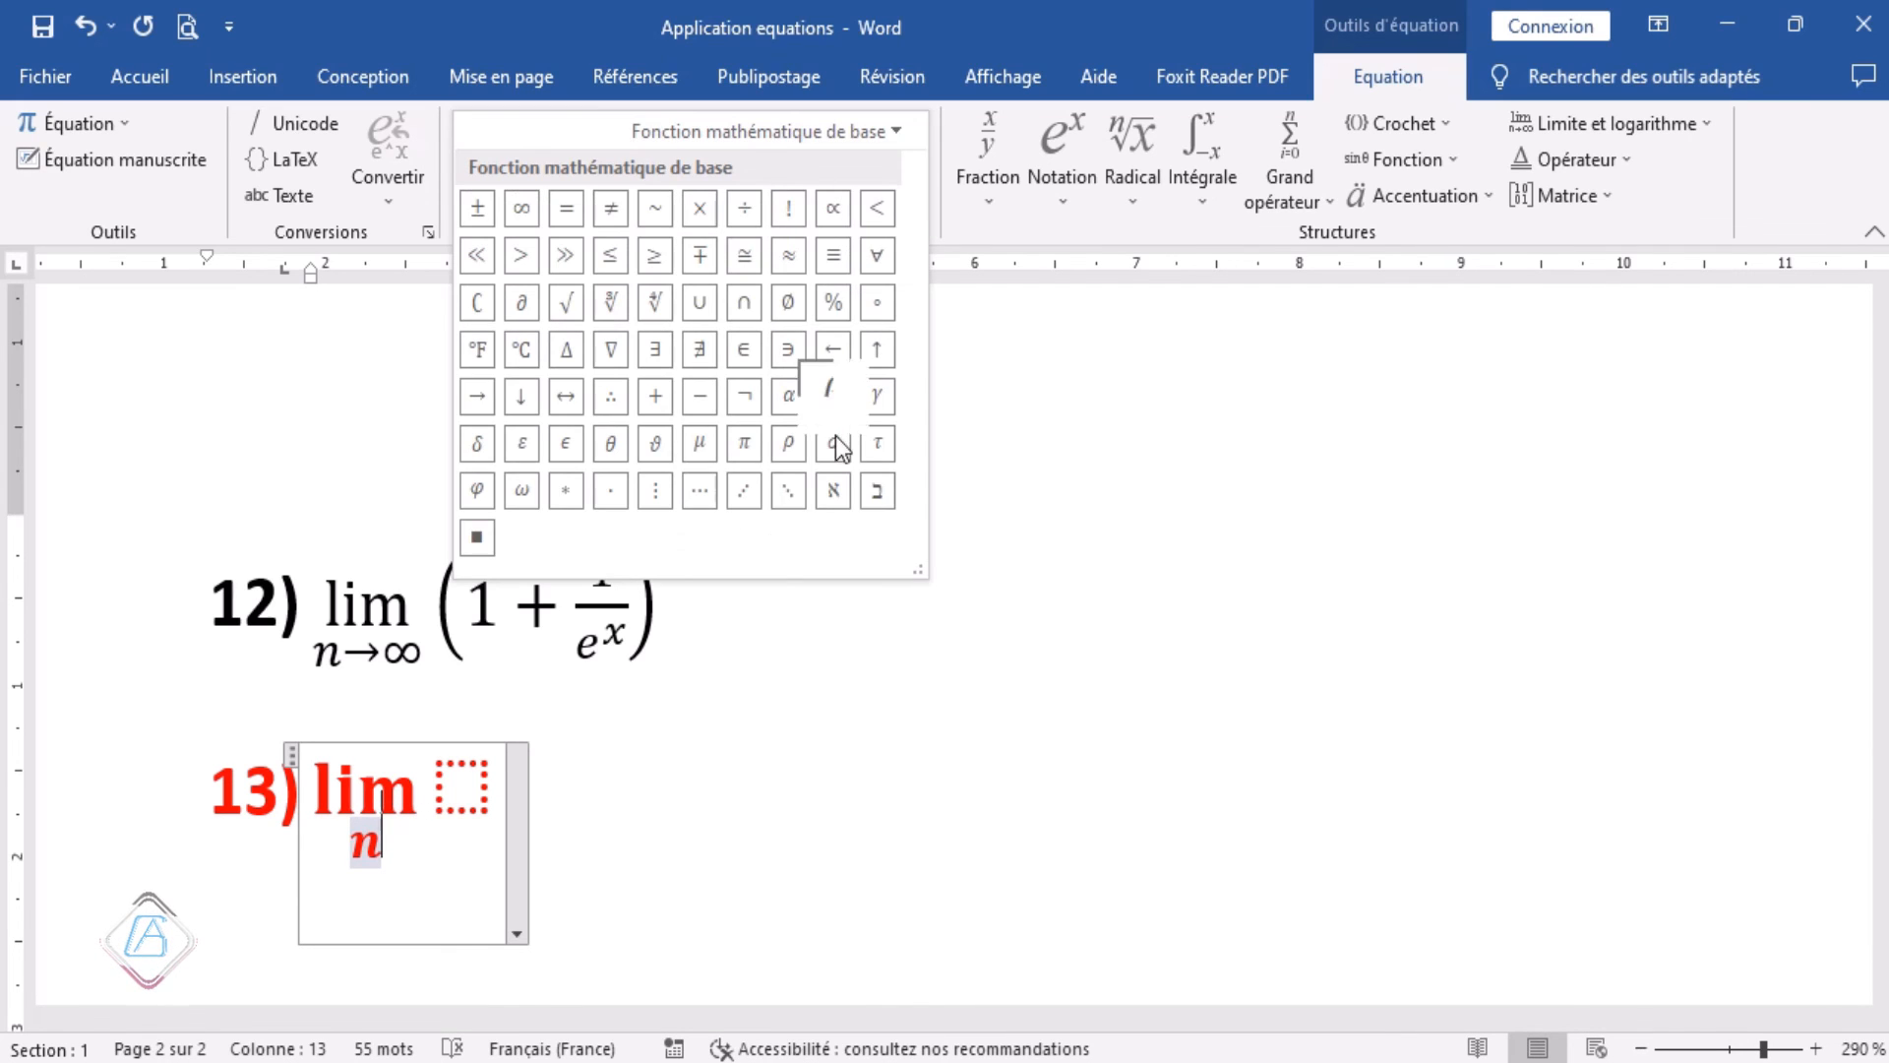
key("Escape")
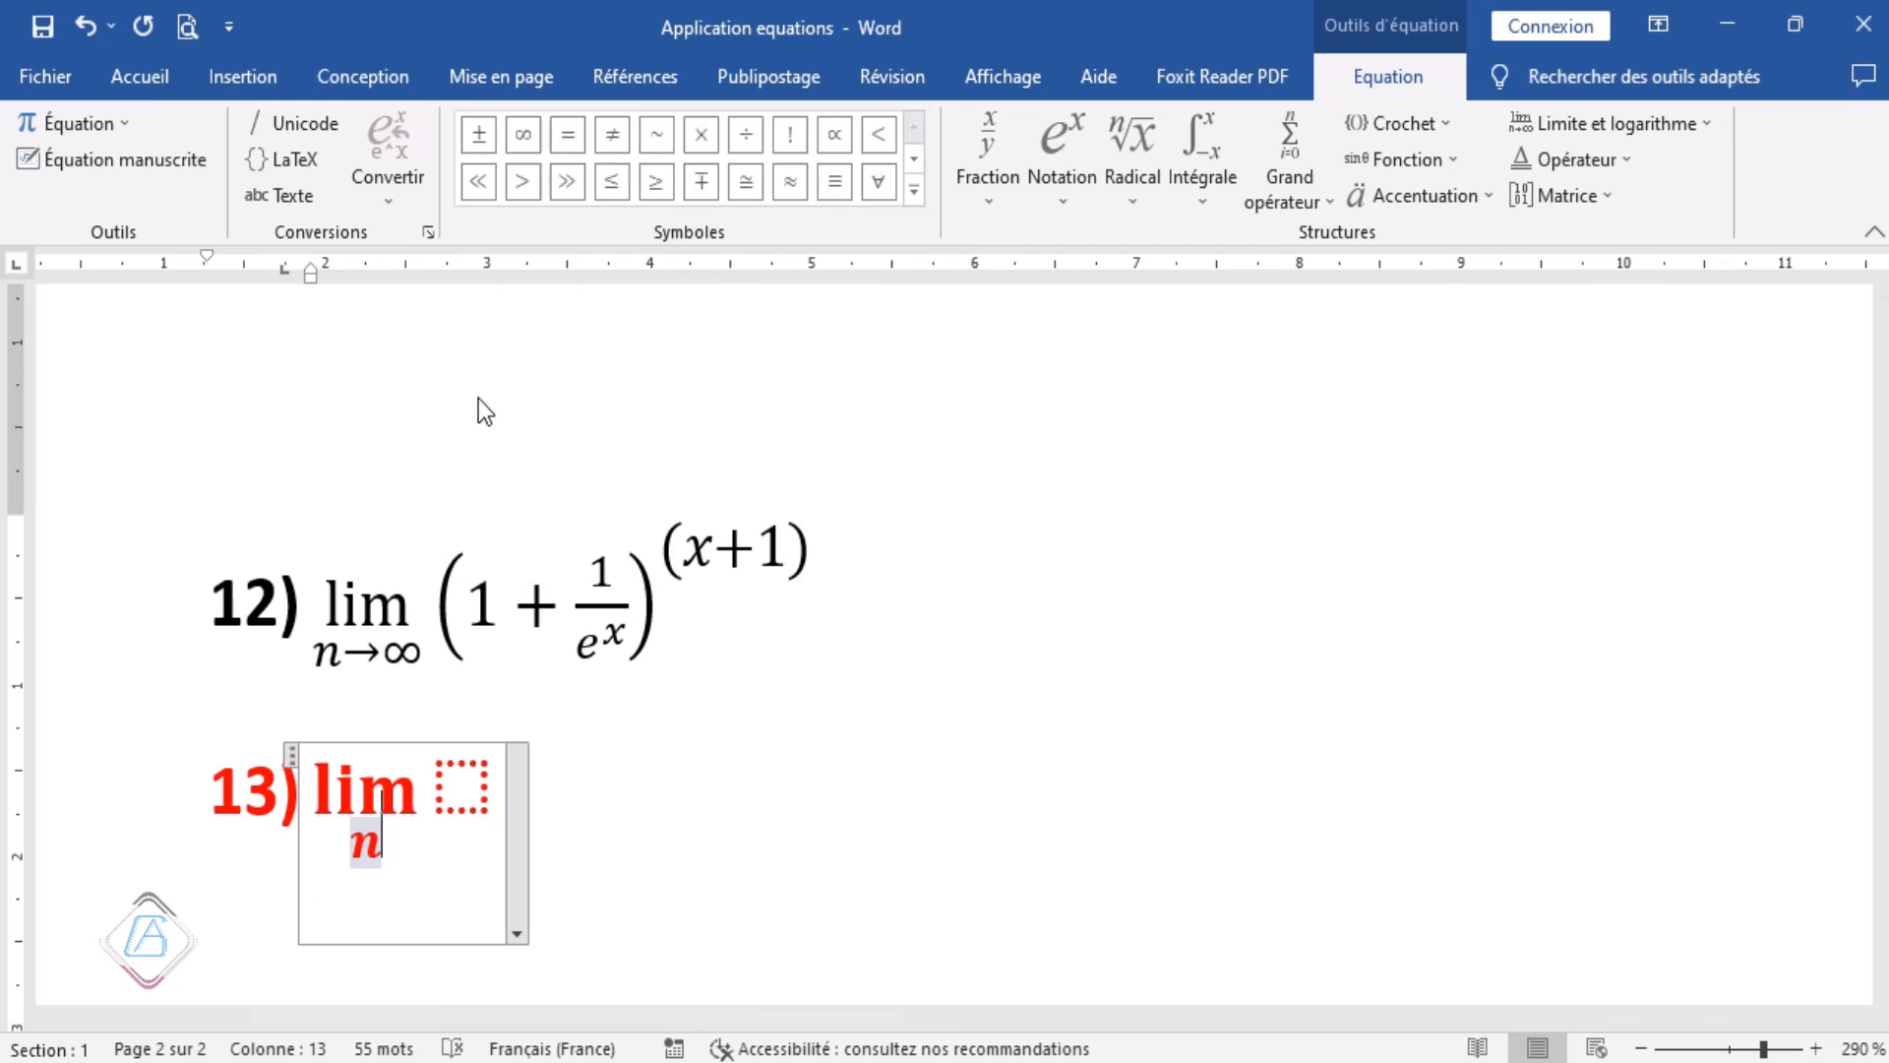
left_click(915, 193)
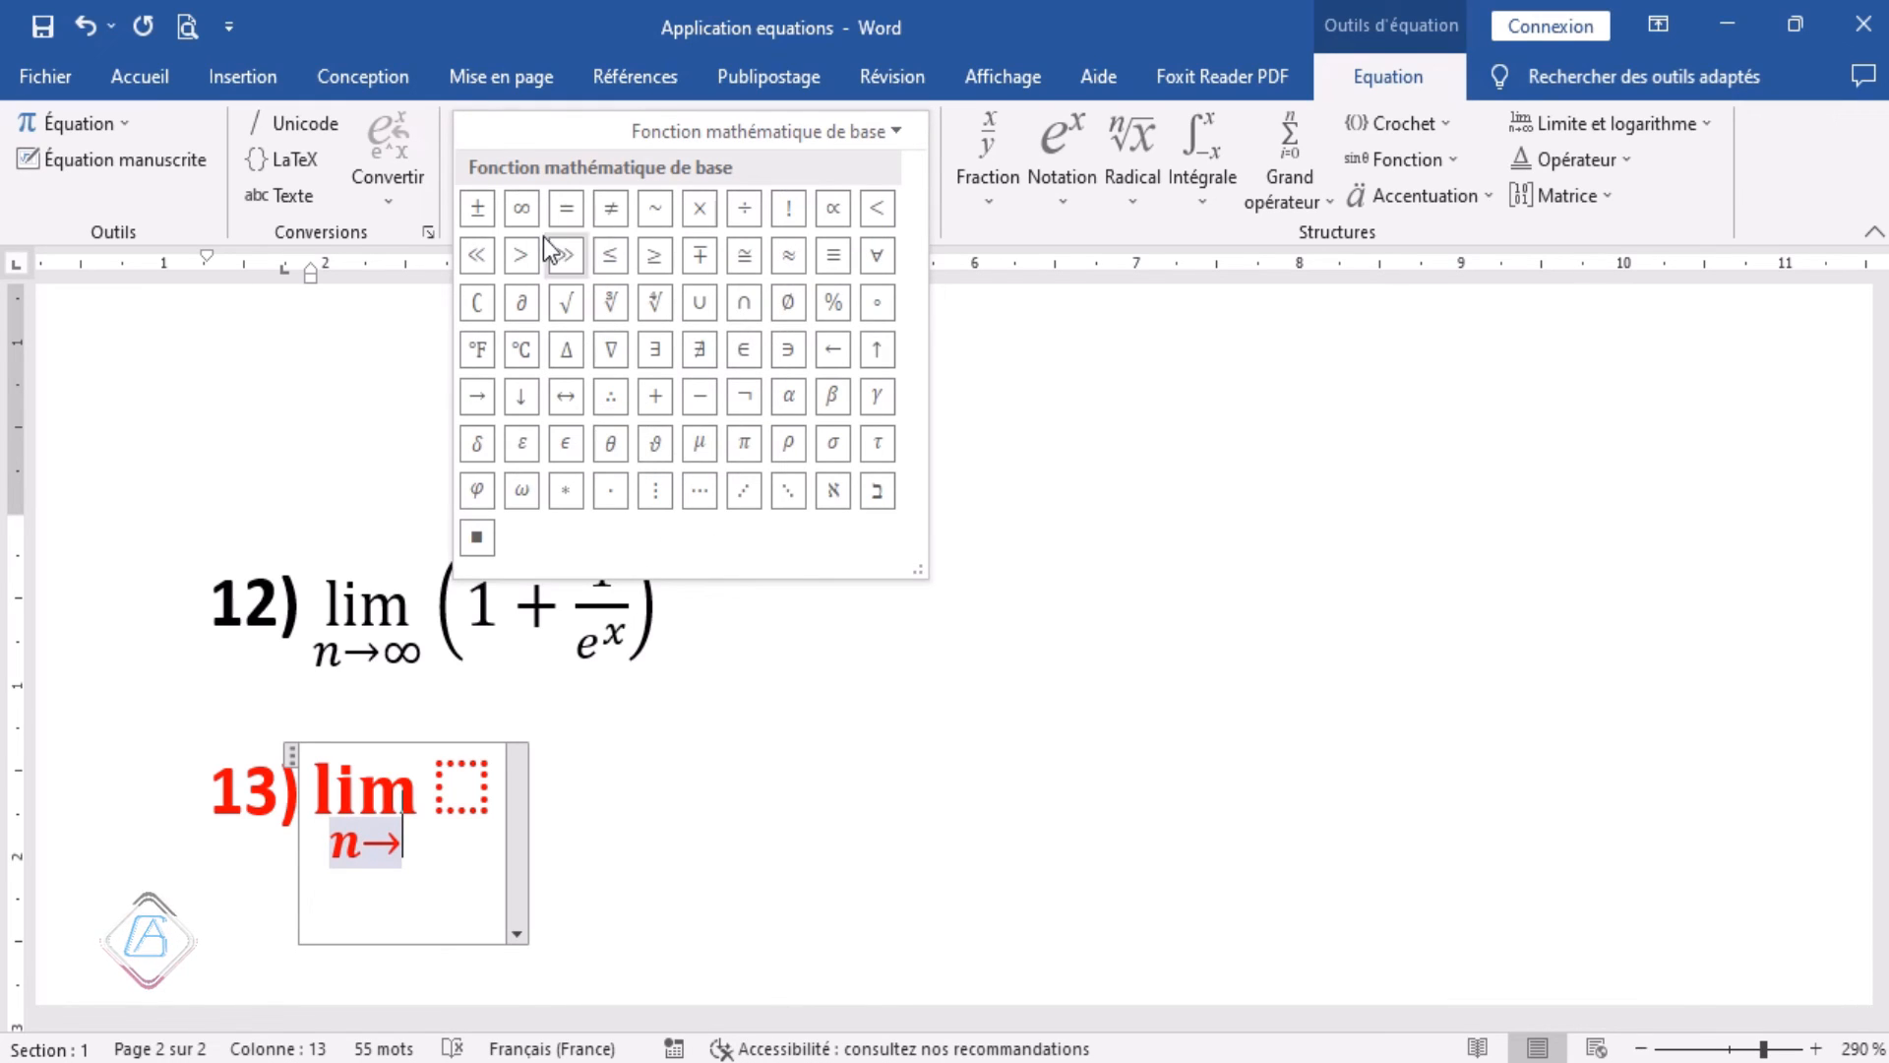
left_click(522, 207)
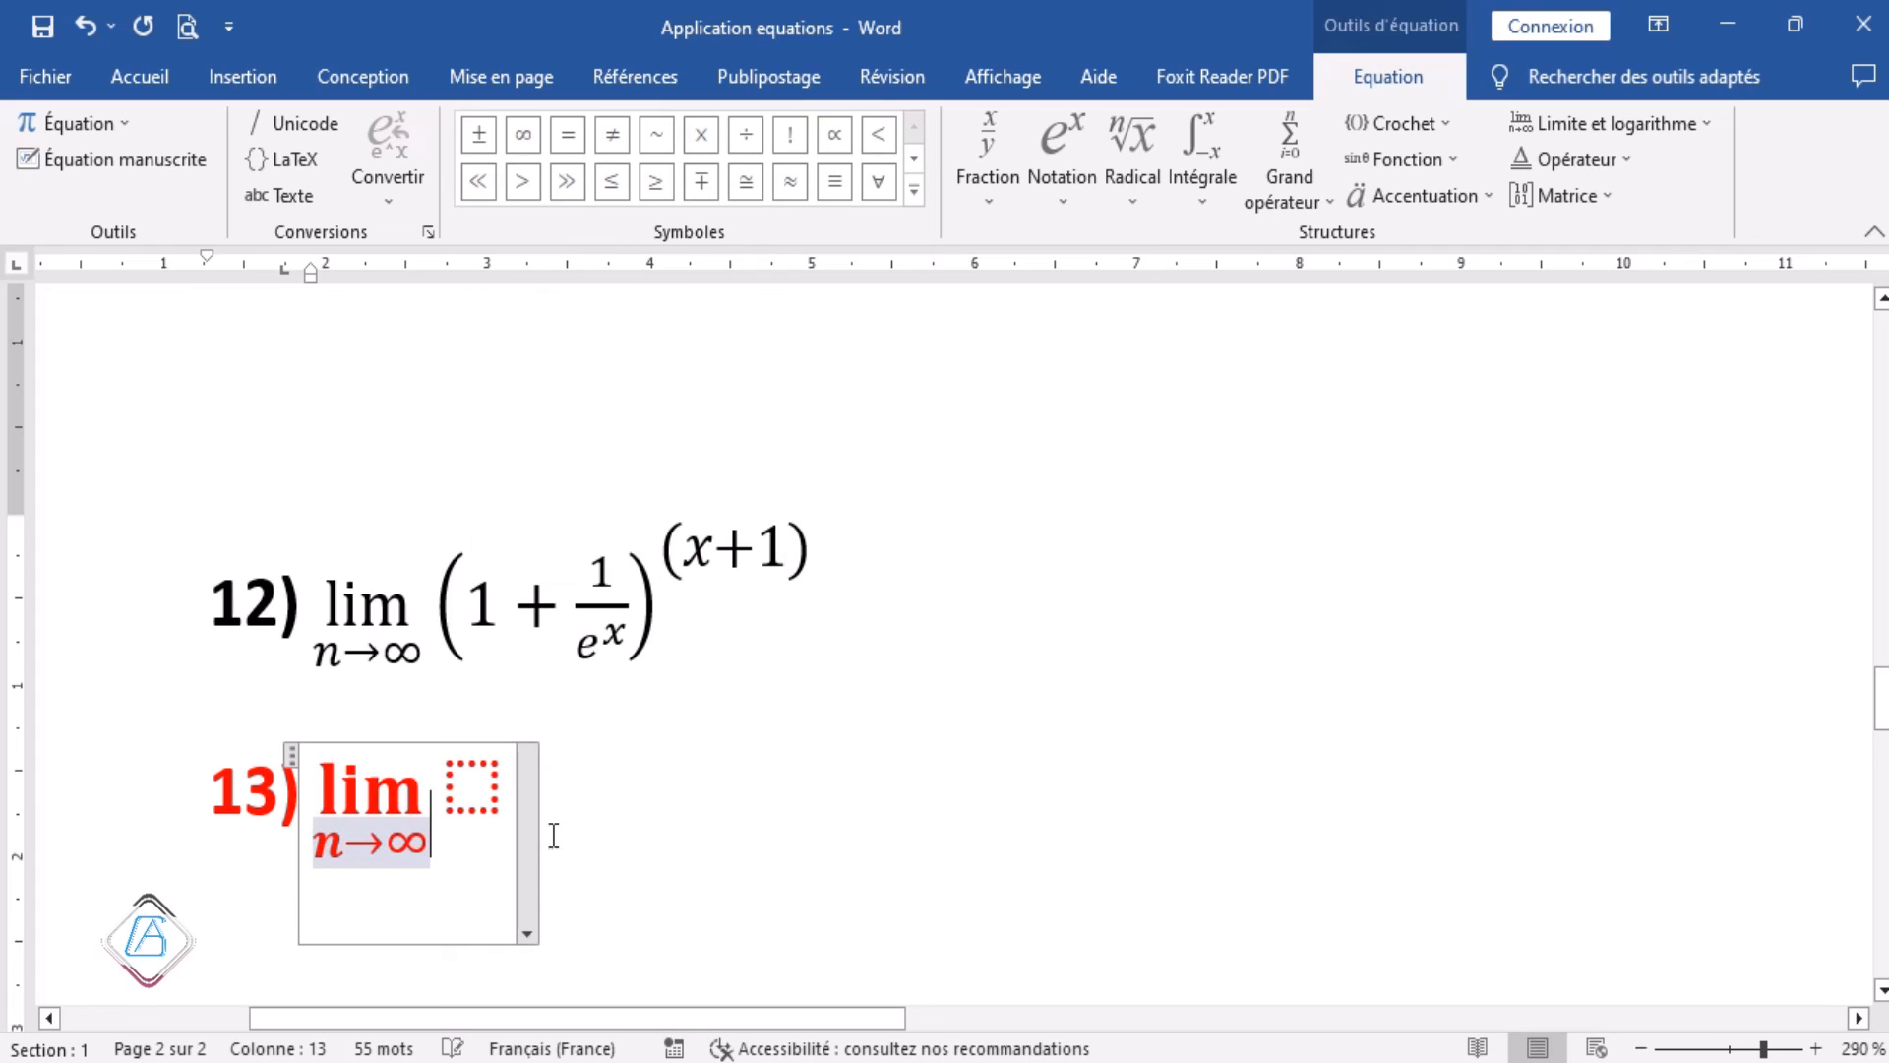
Fill the limit's argument with a superscript structure holding empty parentheses in both its base and its exponent.
left_click(475, 787)
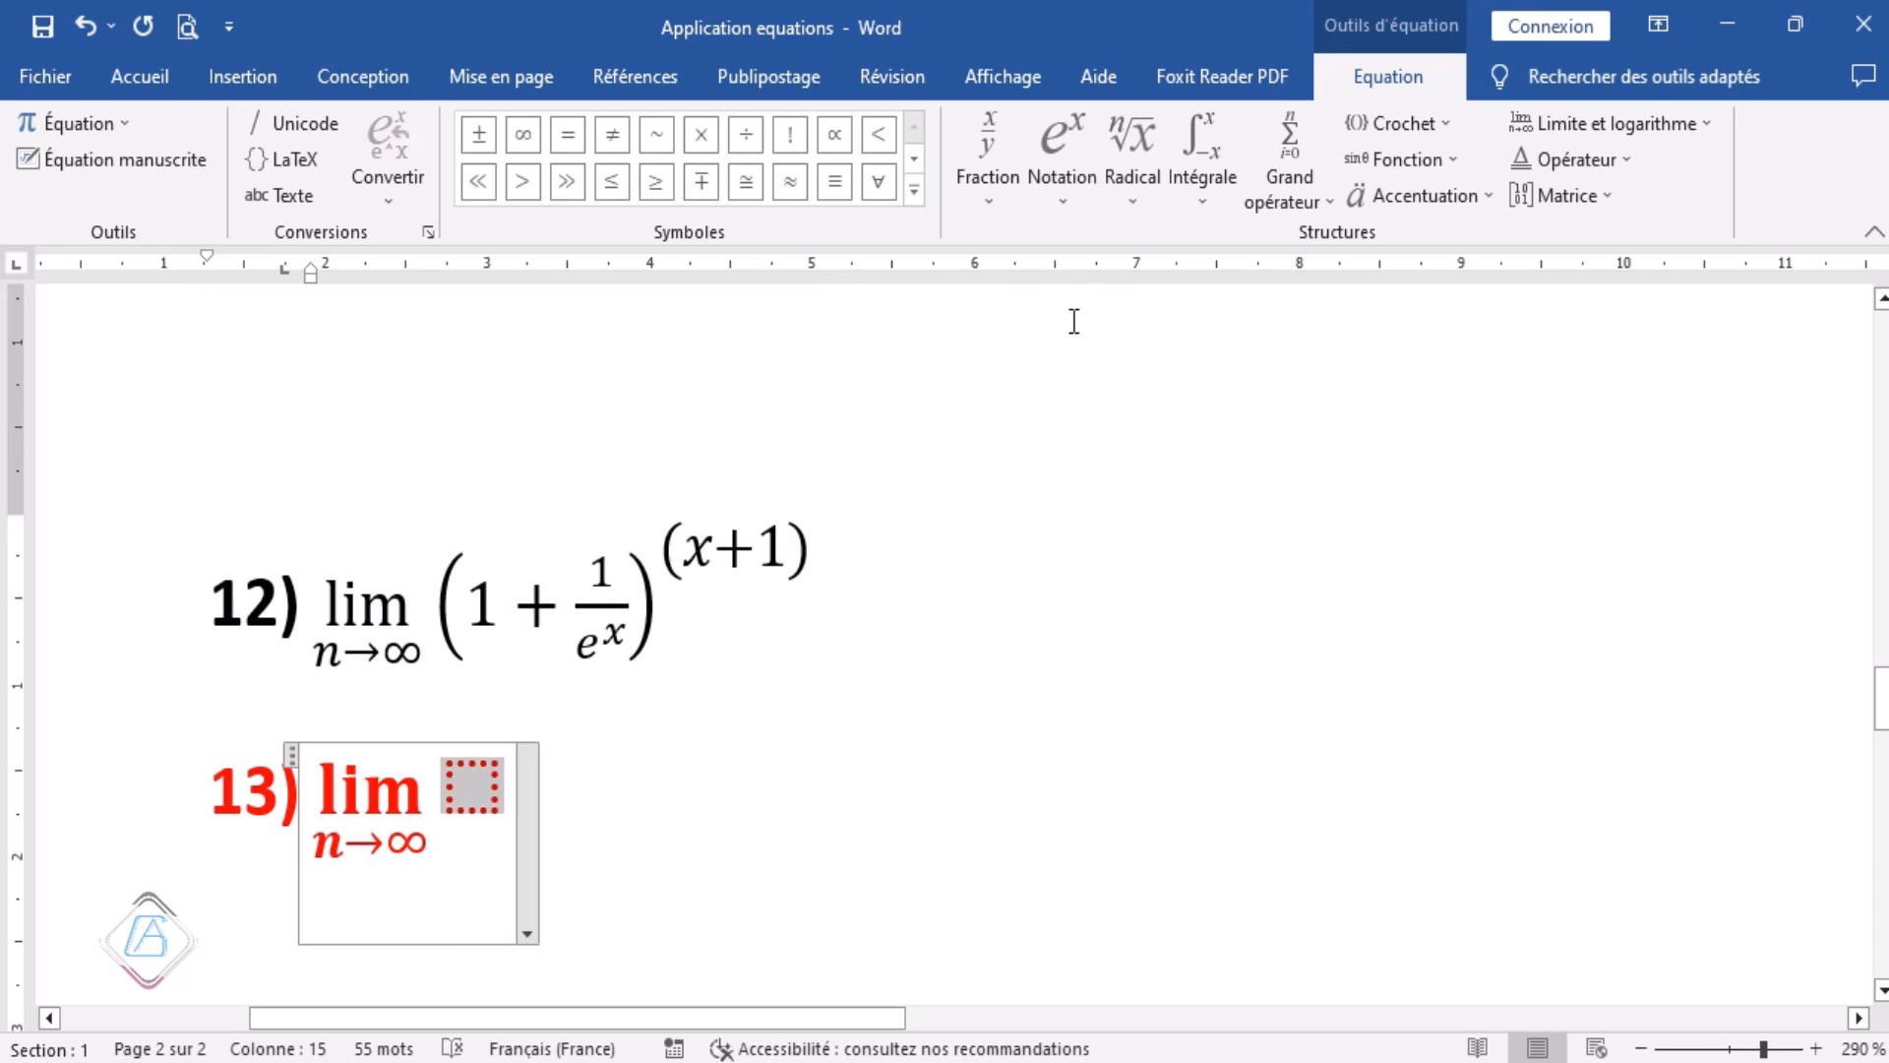
left_click(1069, 203)
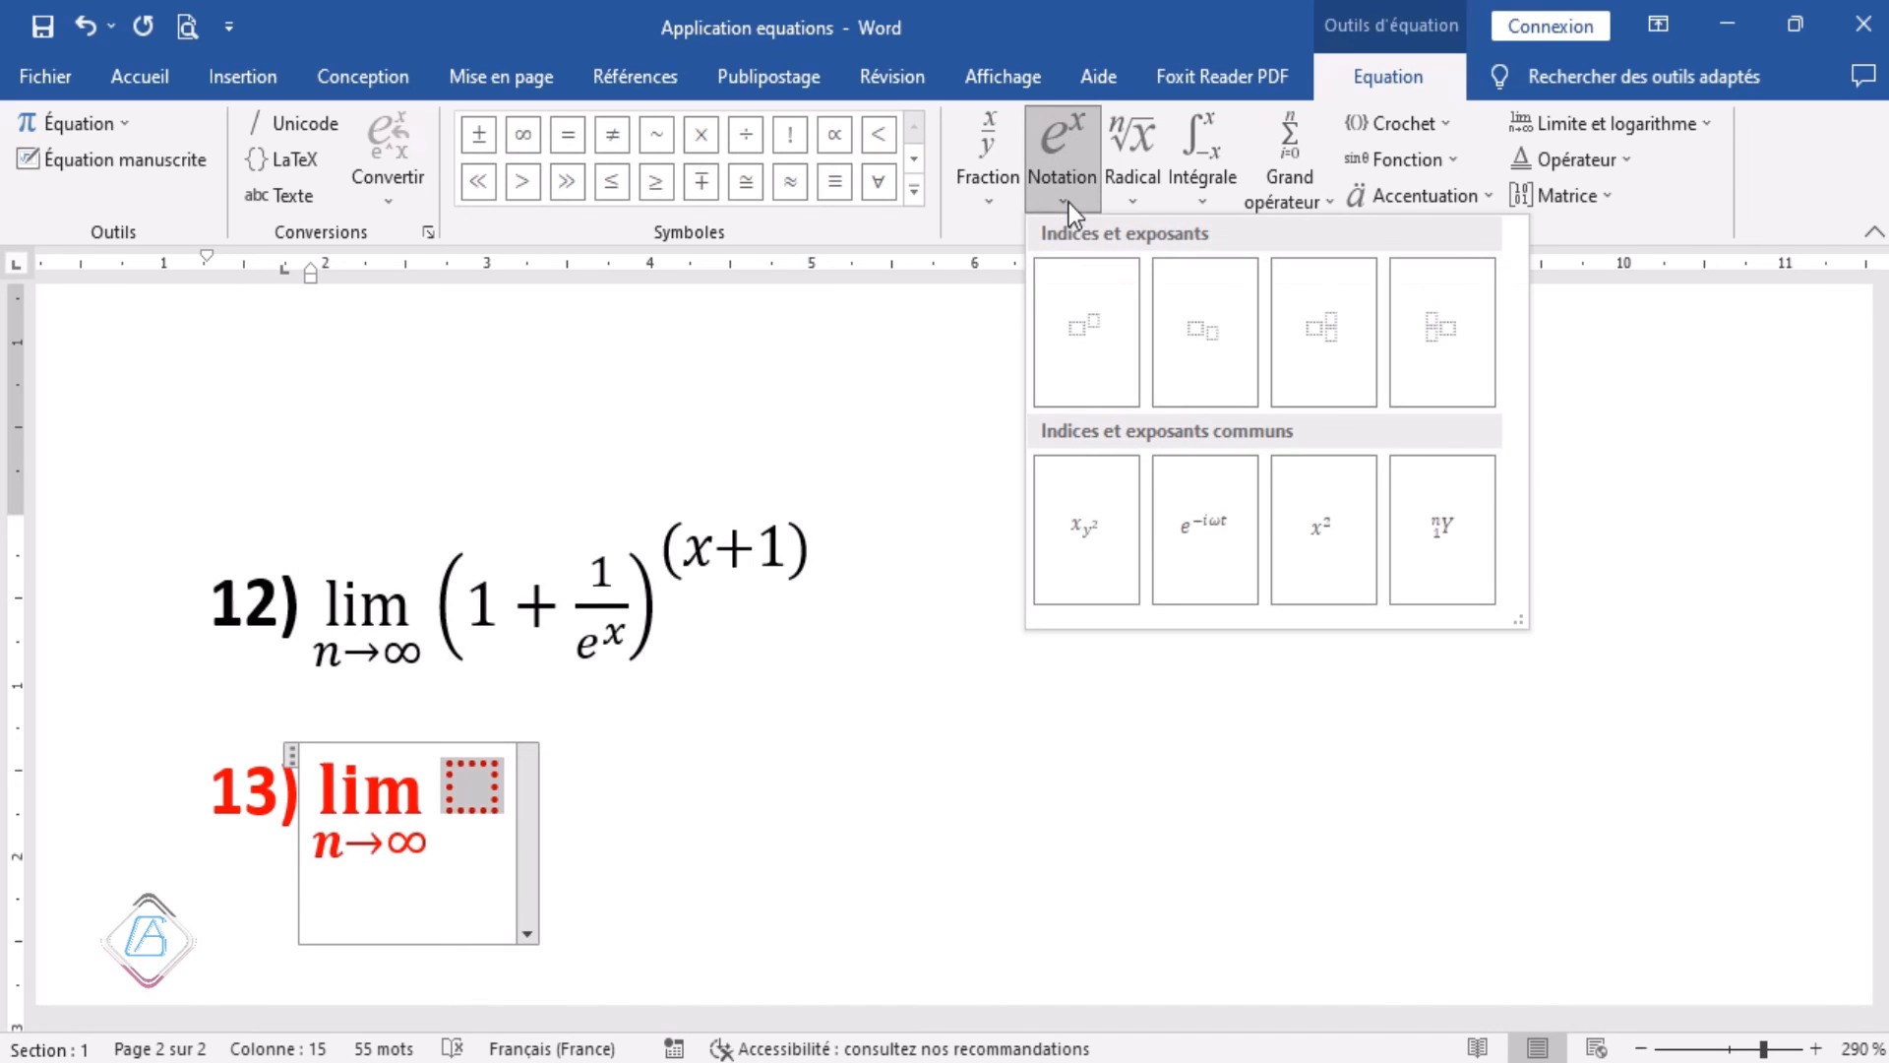
left_click(1088, 332)
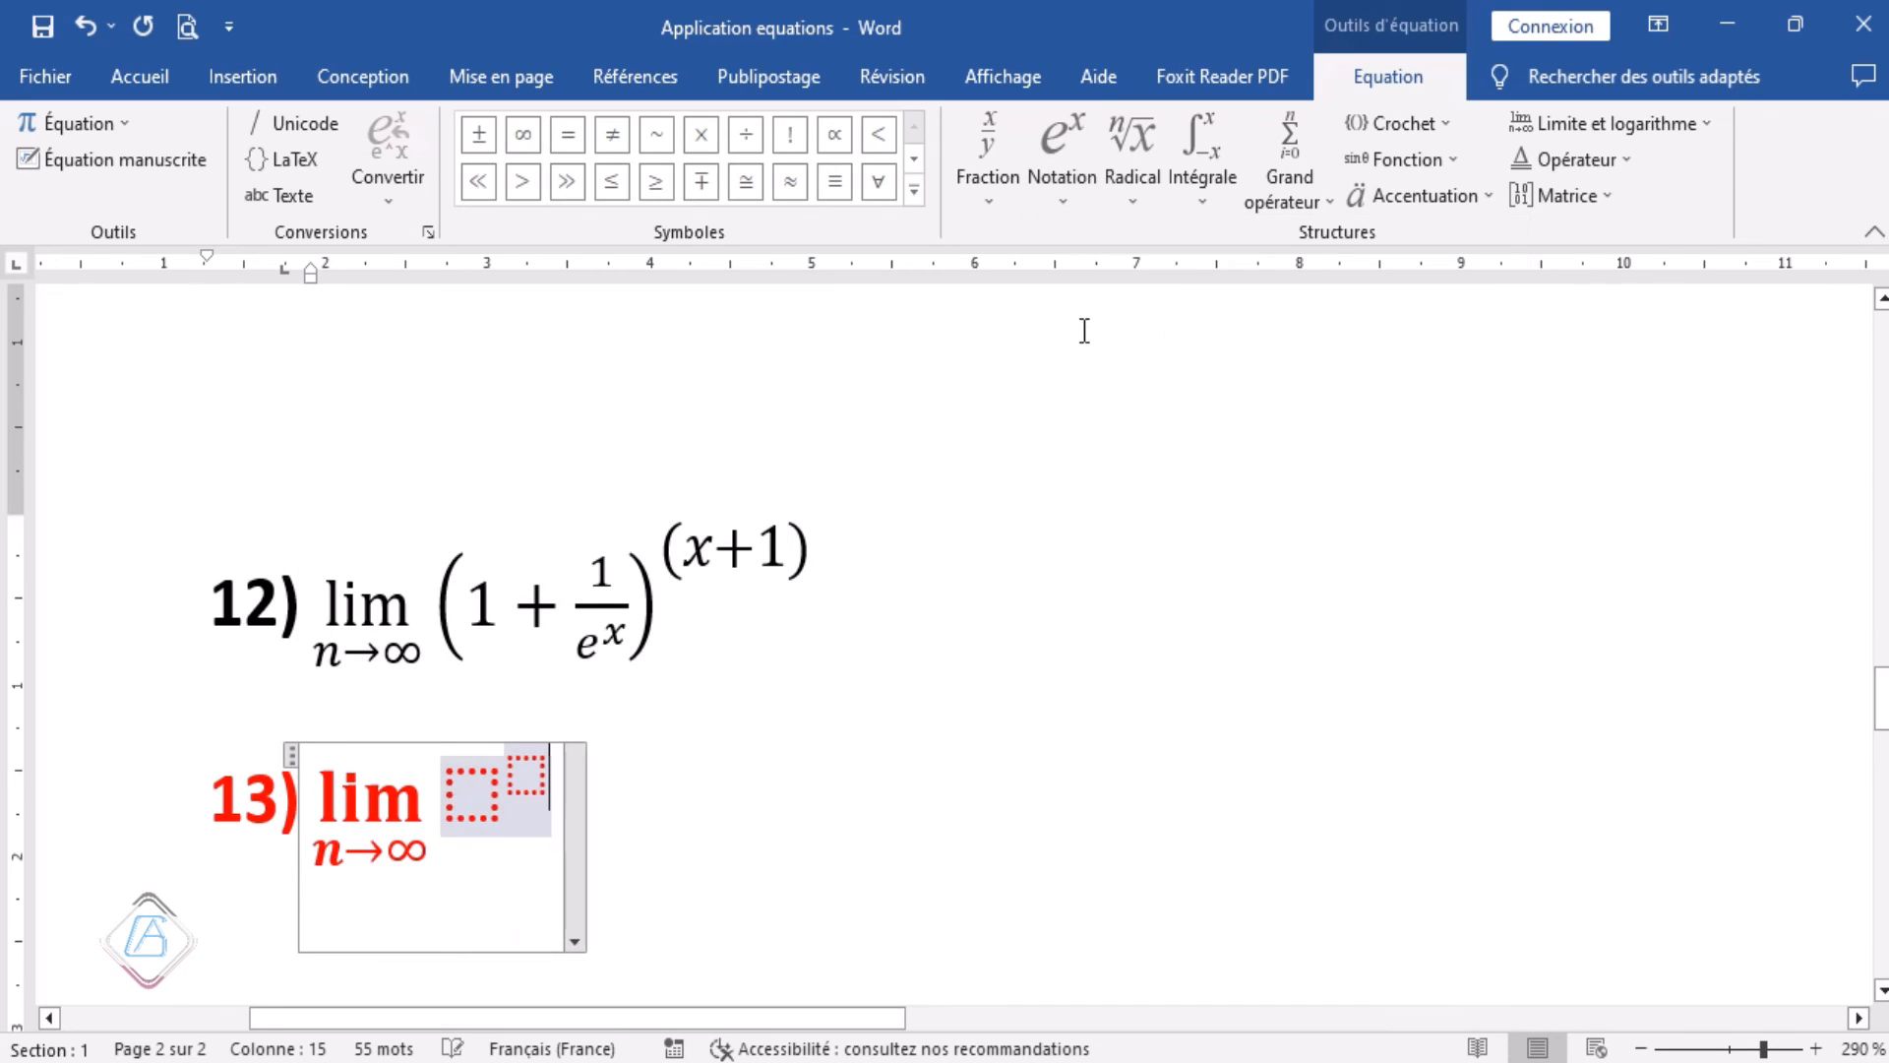
left_click(469, 794)
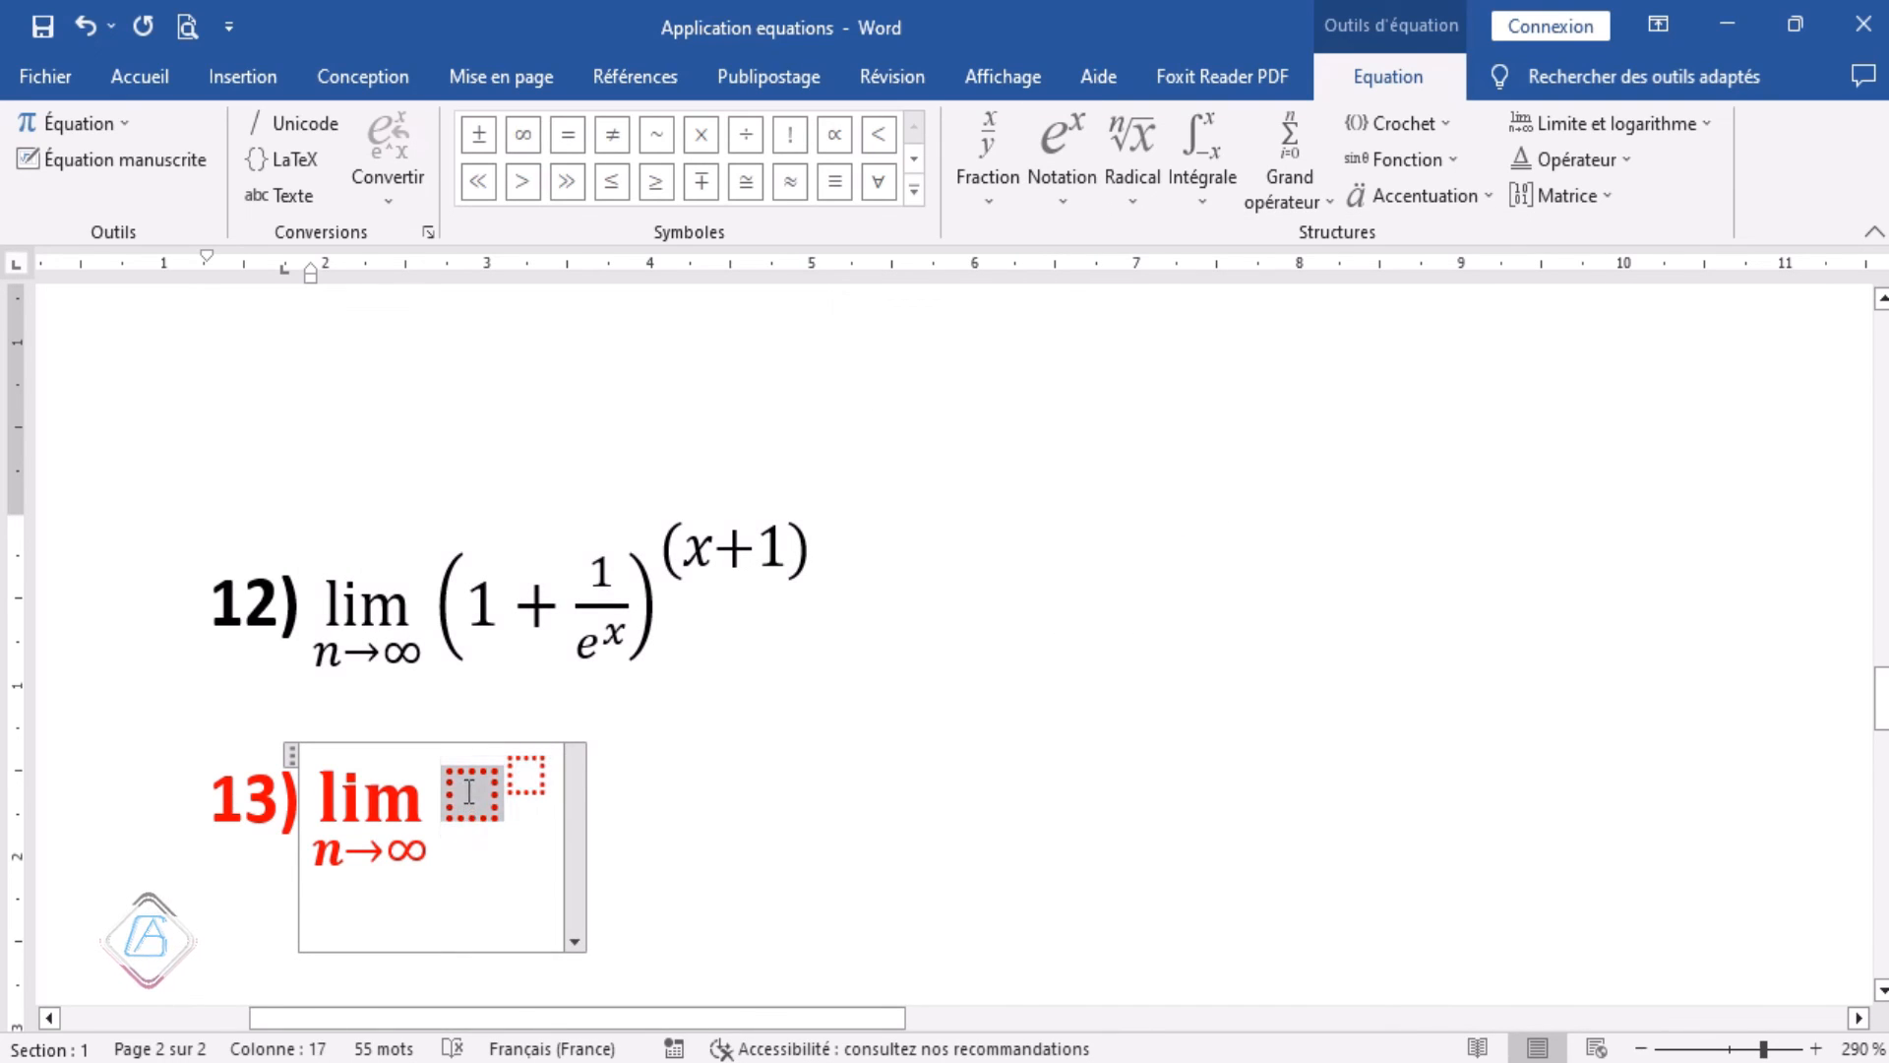
left_click(1444, 124)
left_click(1414, 254)
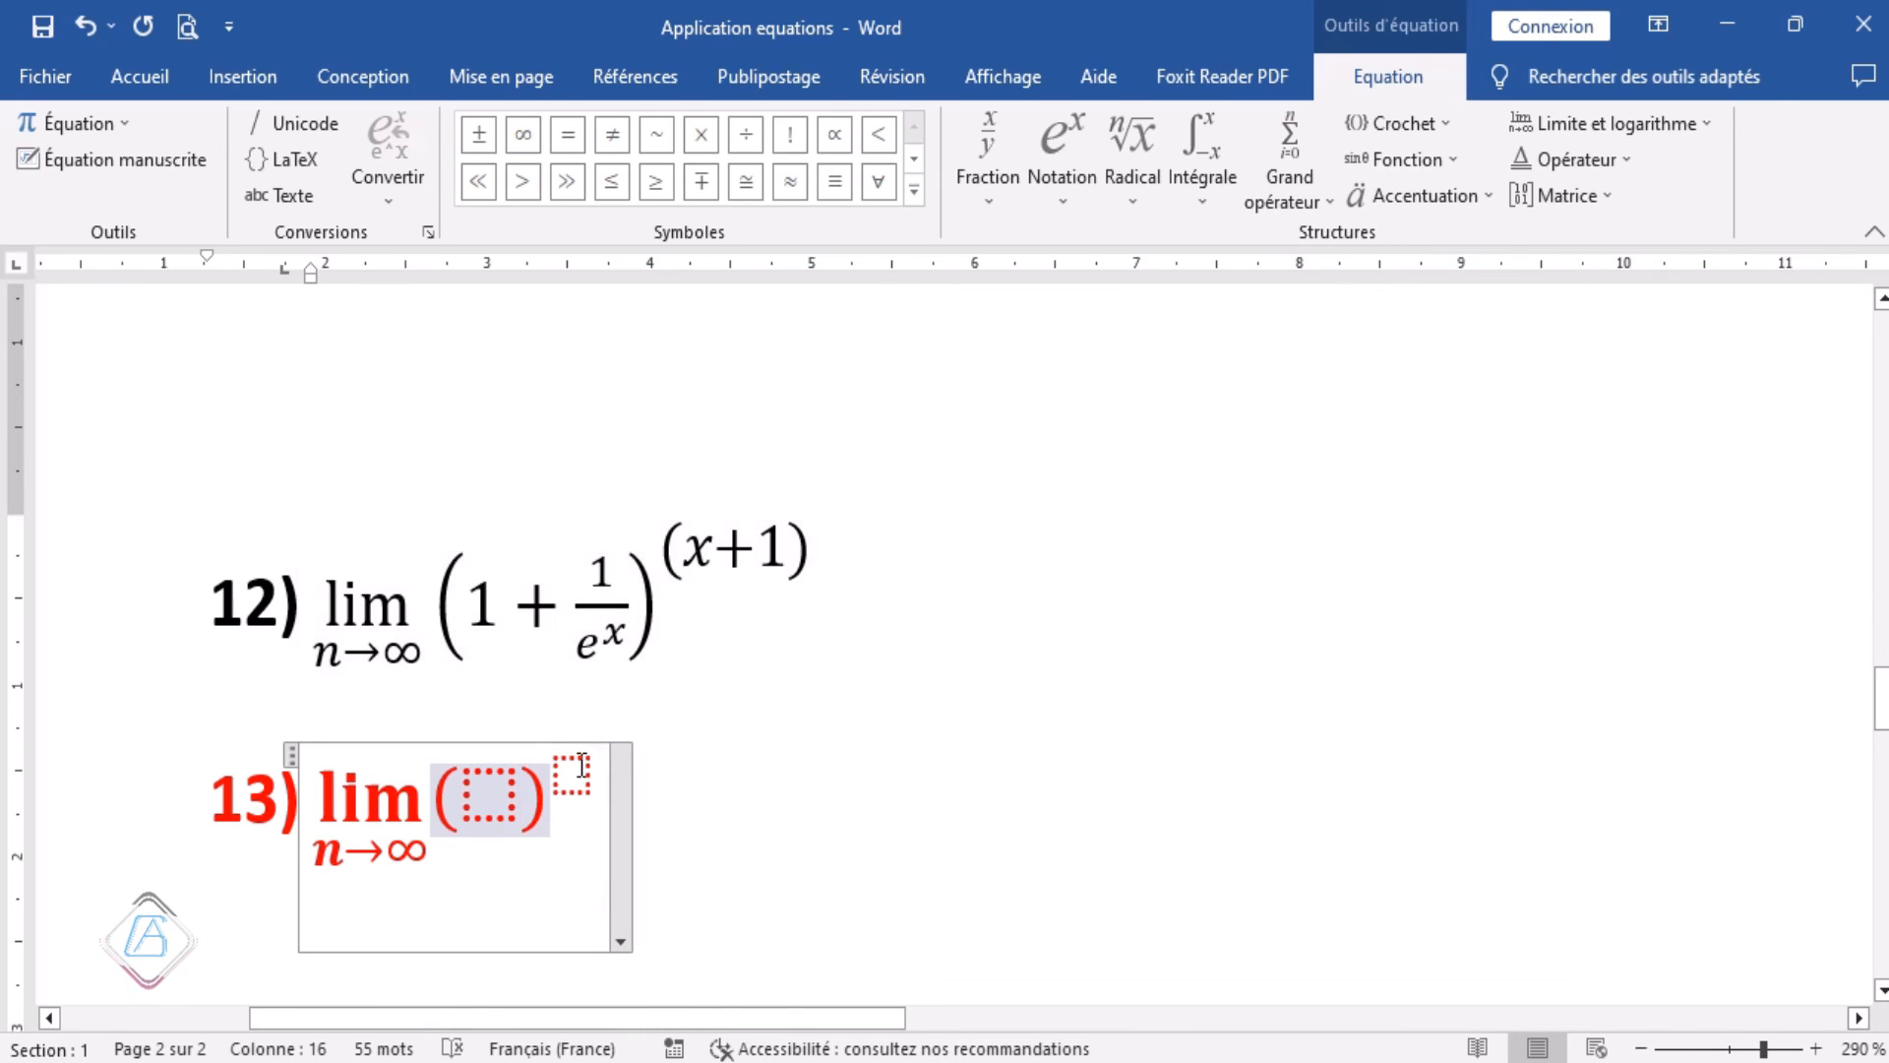
left_click(581, 769)
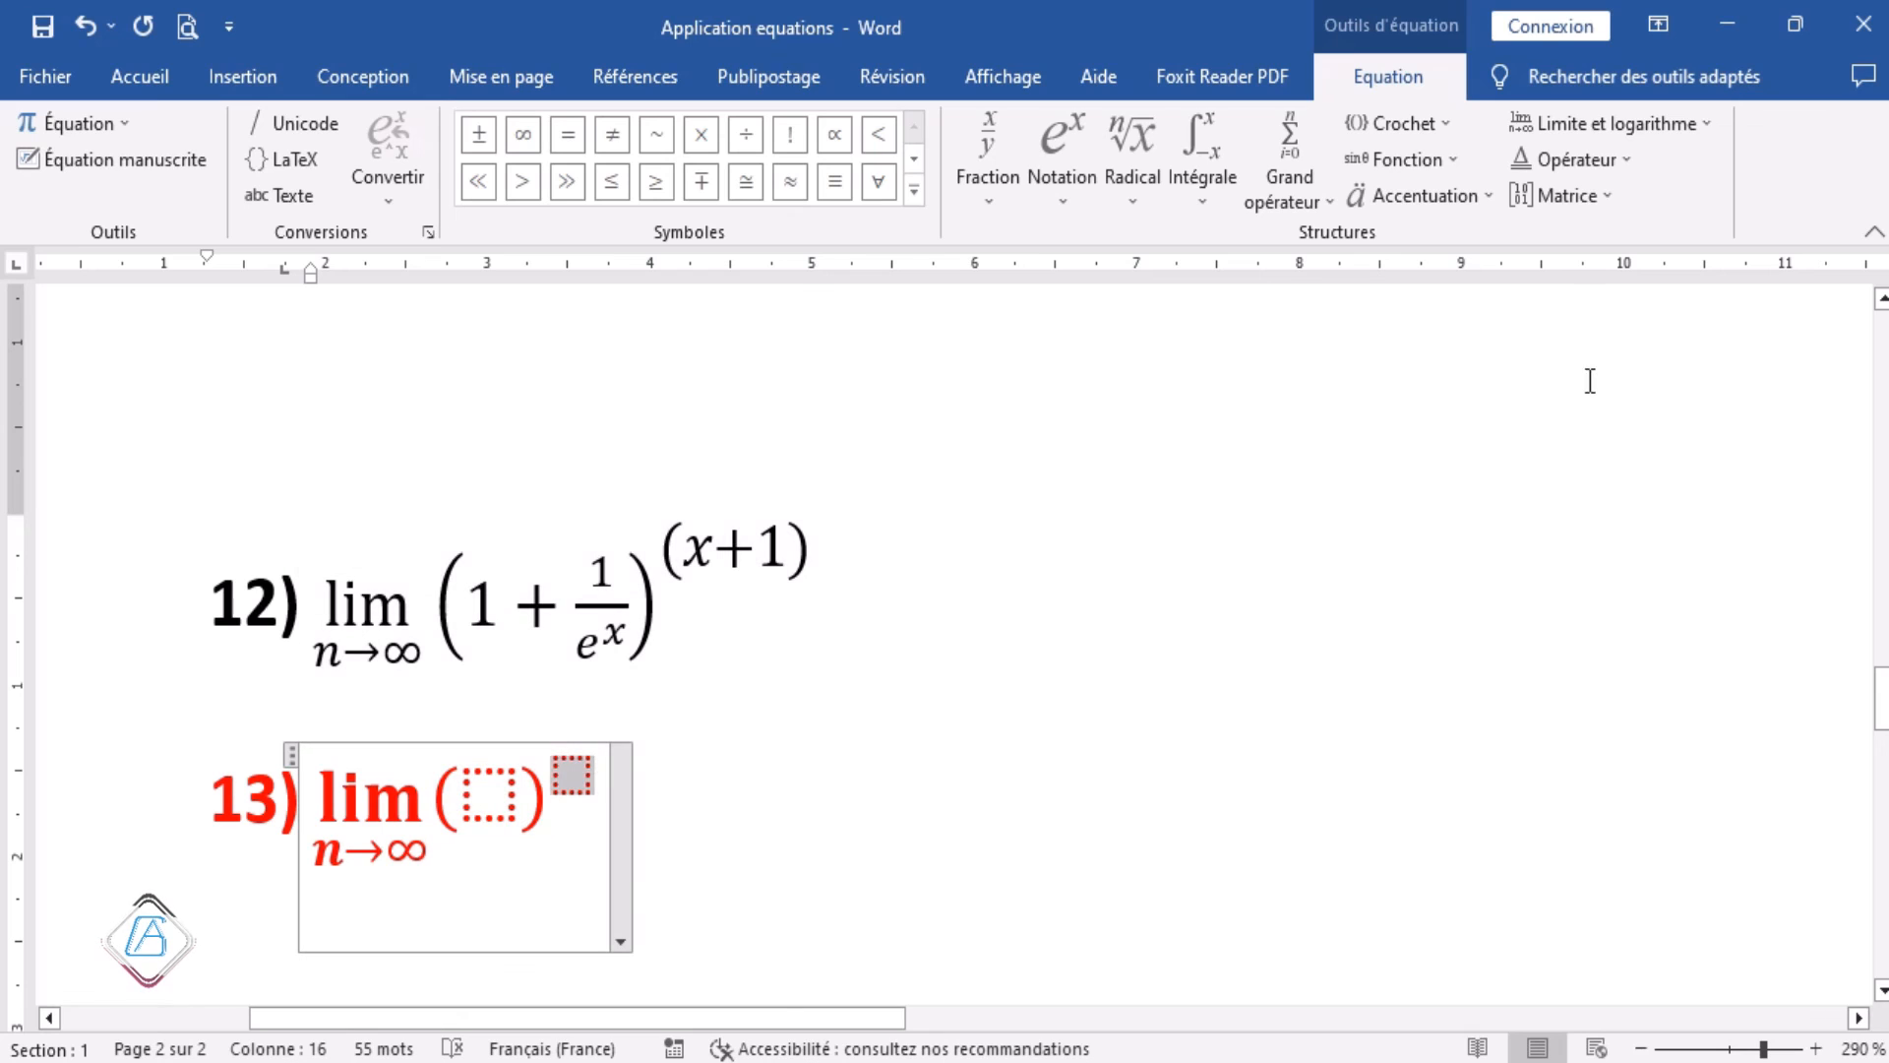
left_click(1455, 122)
left_click(1403, 268)
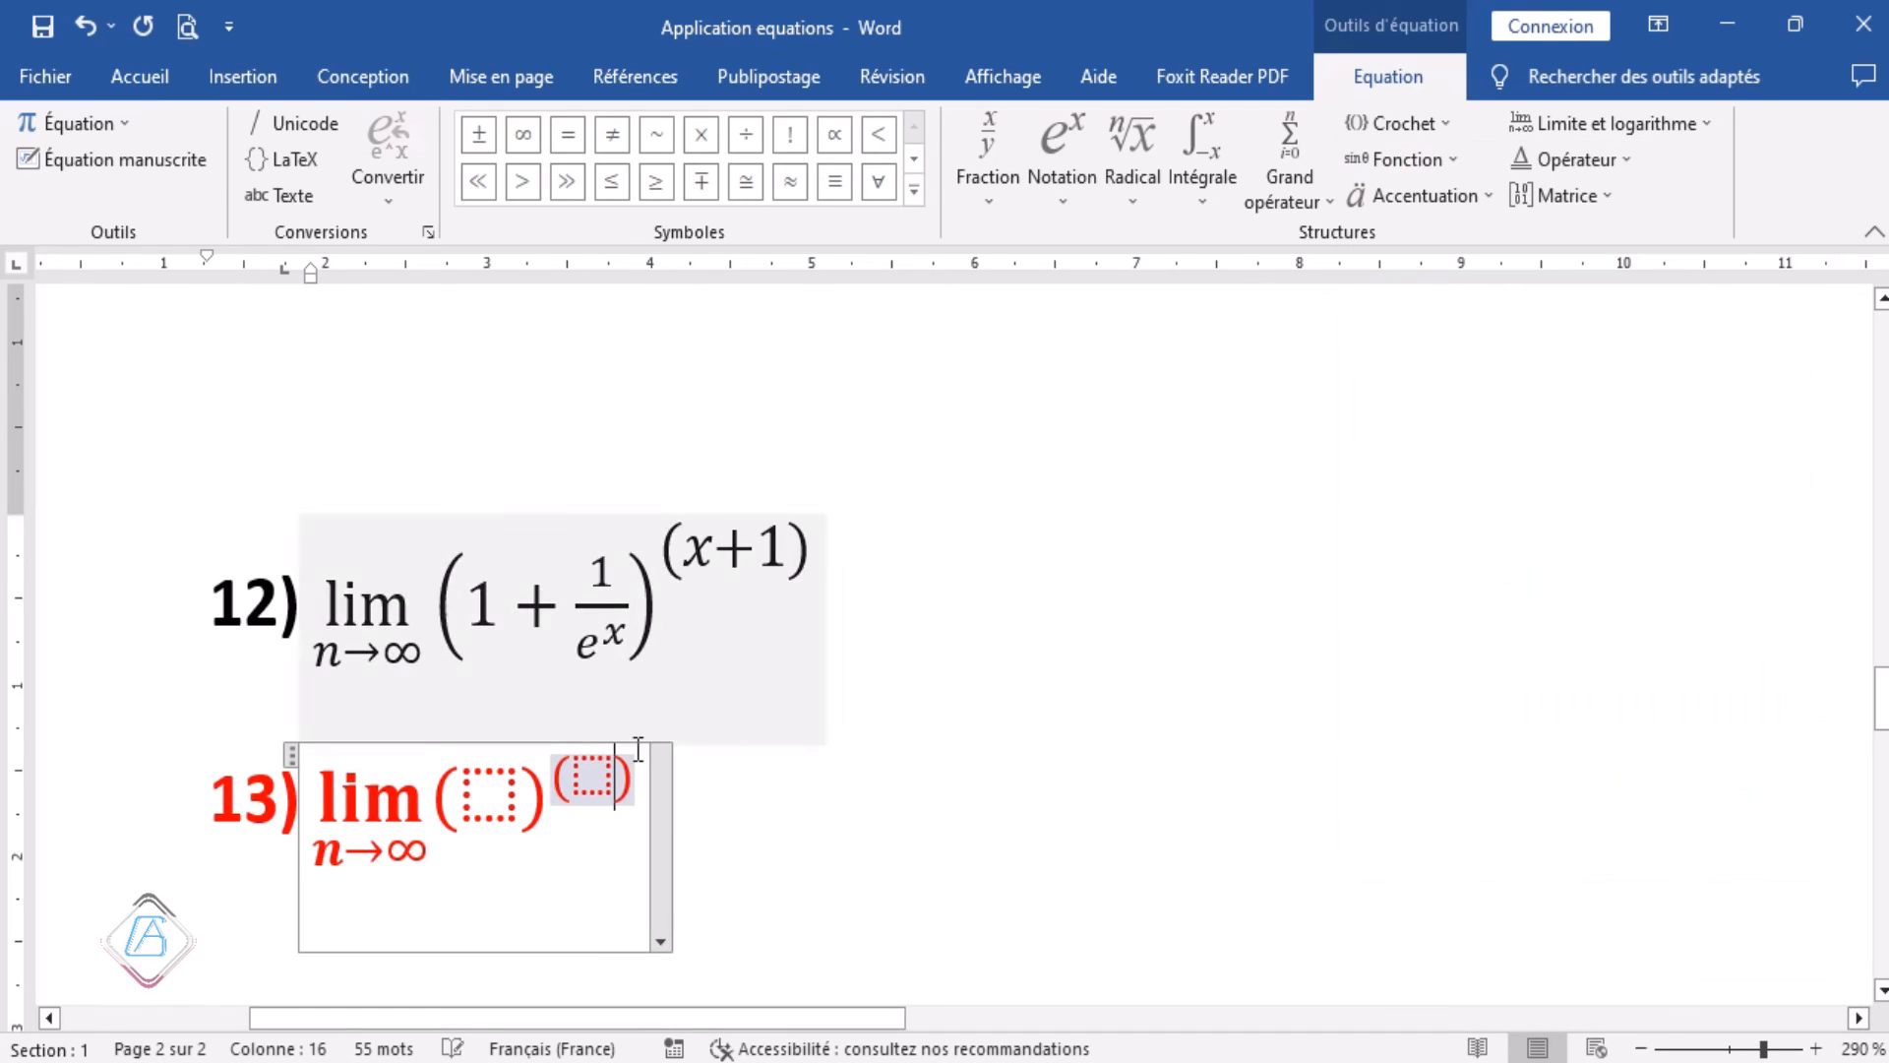
Enter 1 + inside the base parentheses, followed by an empty stacked fraction.
left_click(485, 802)
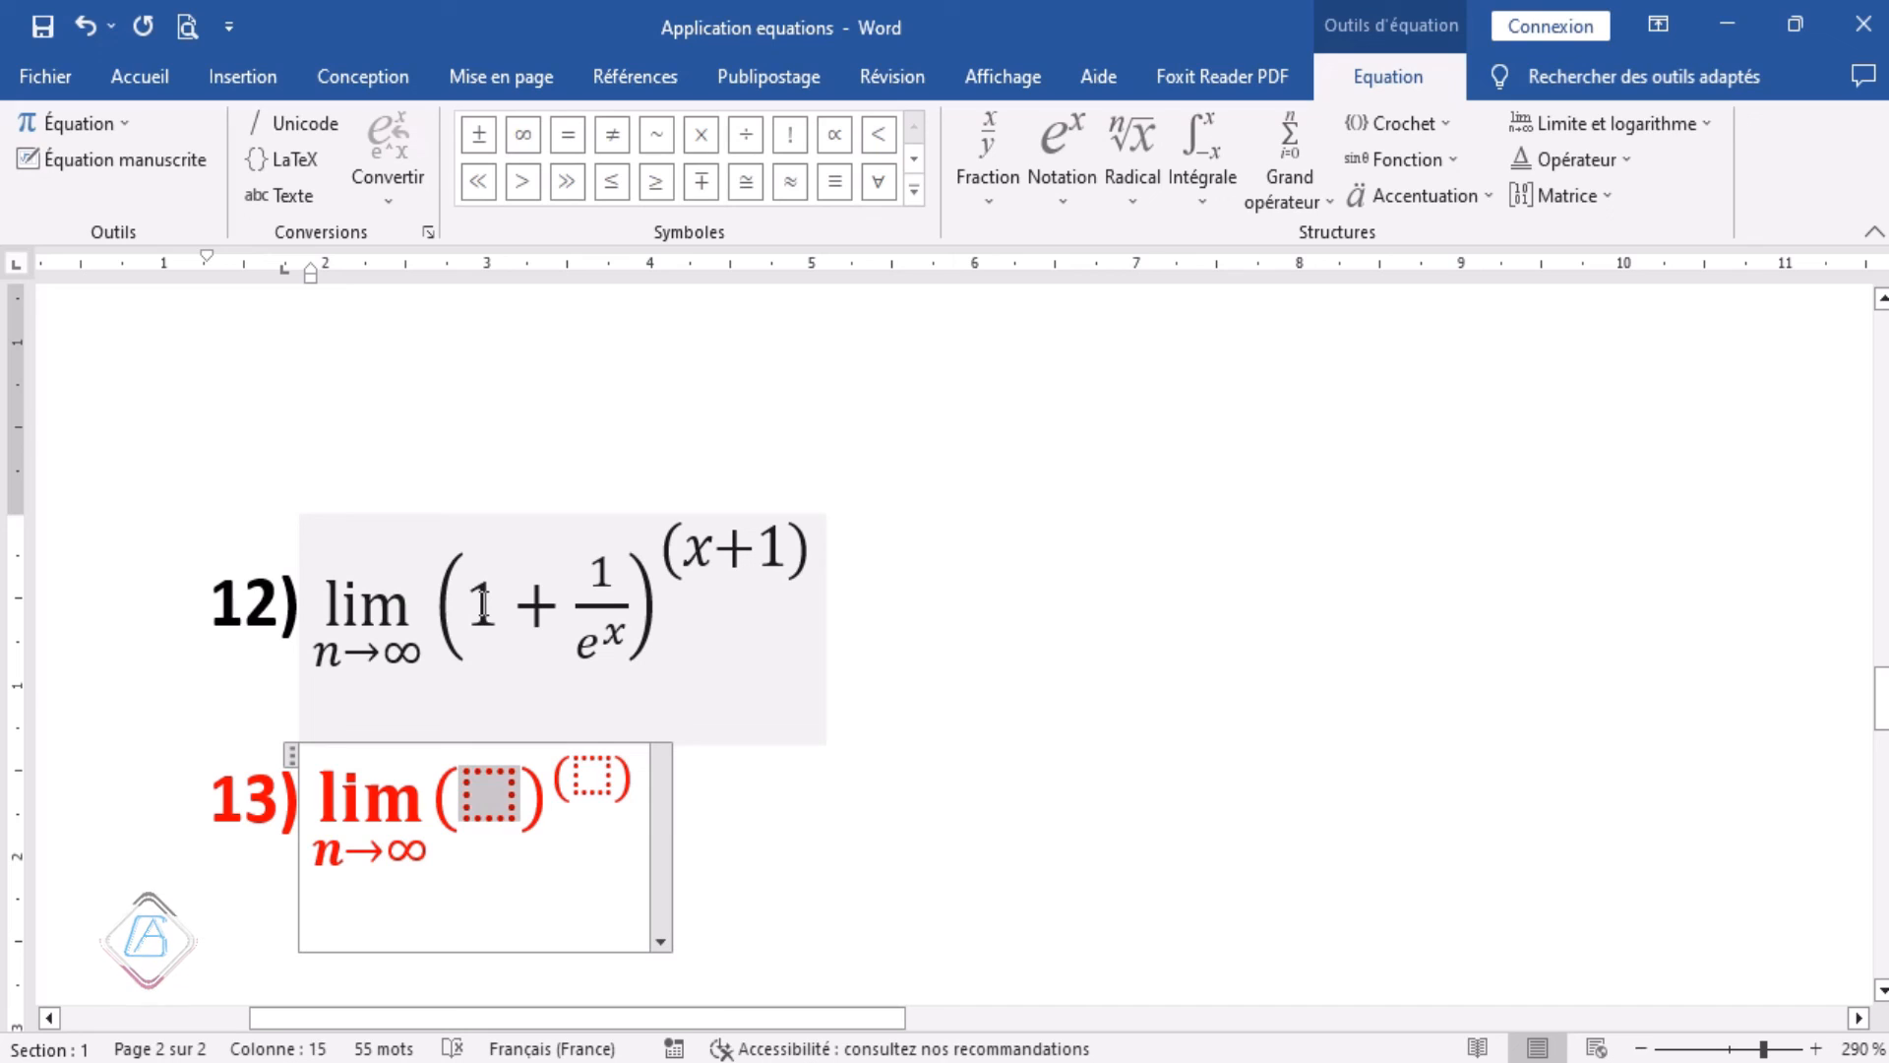
type("1 ")
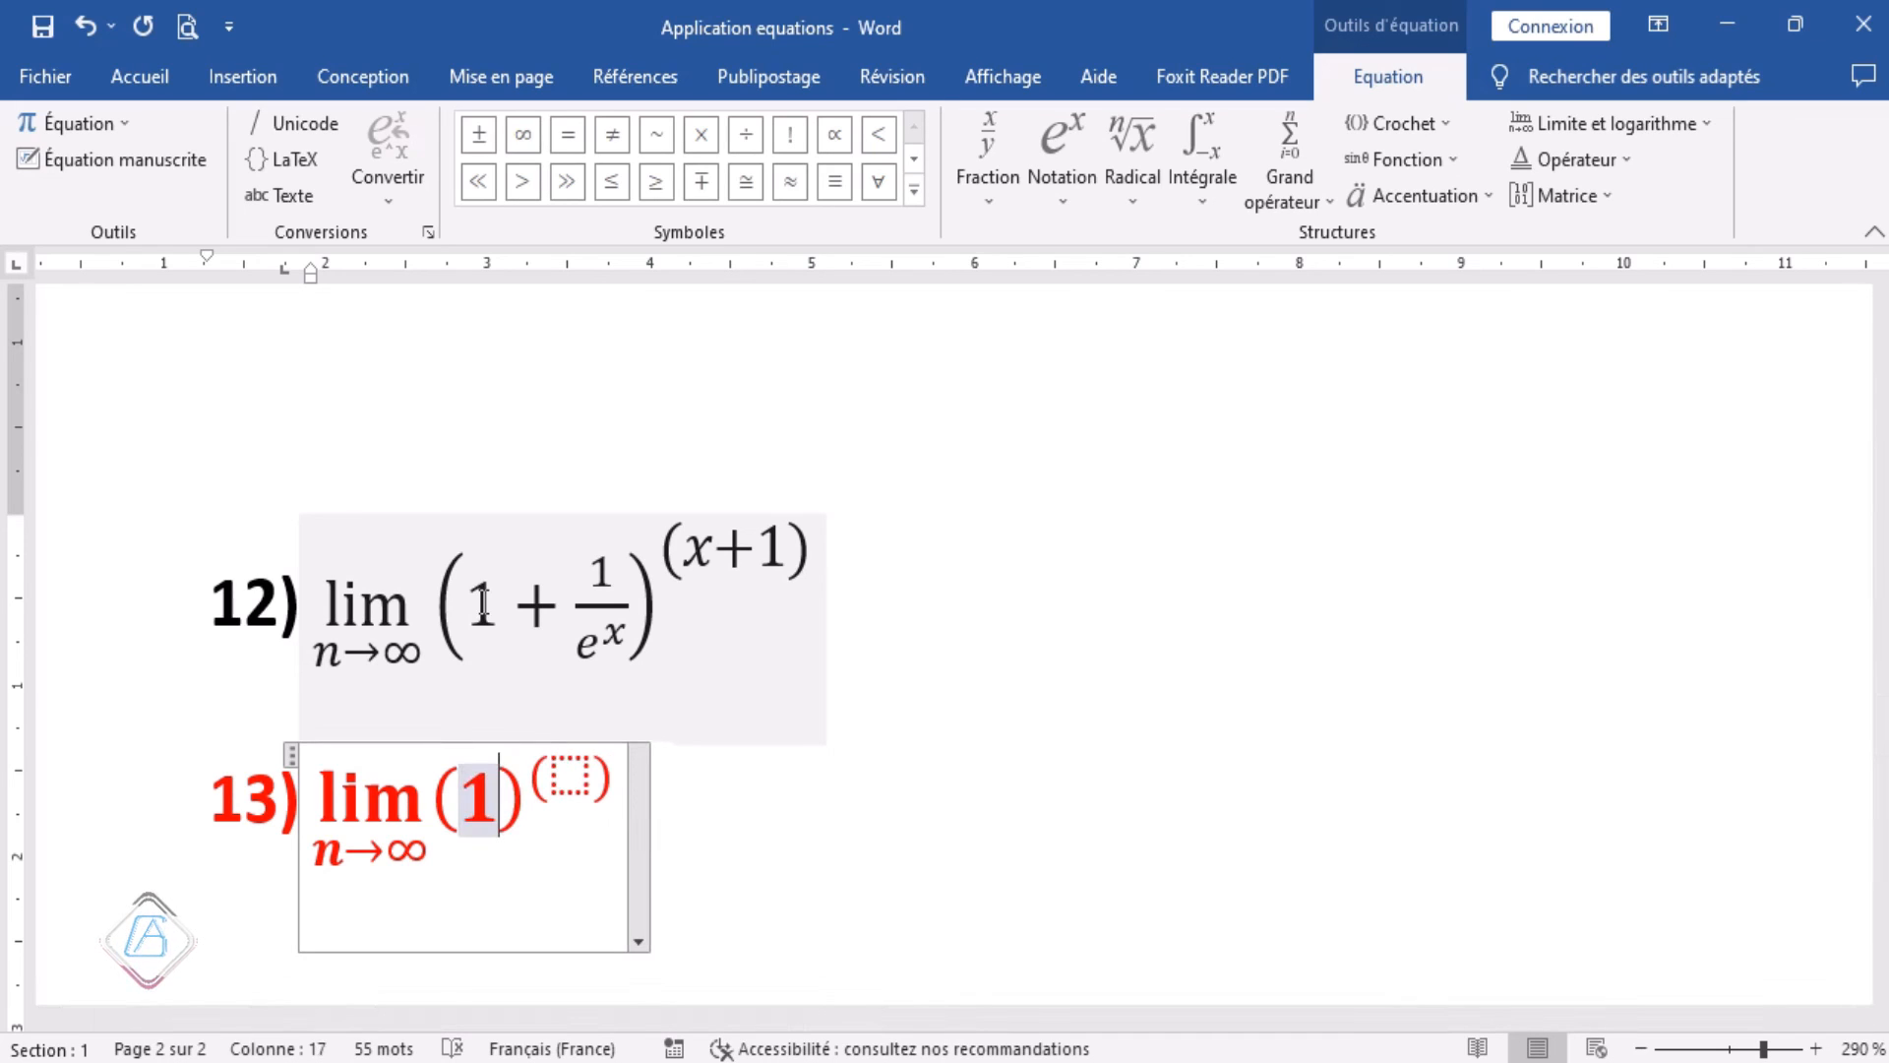
type("+")
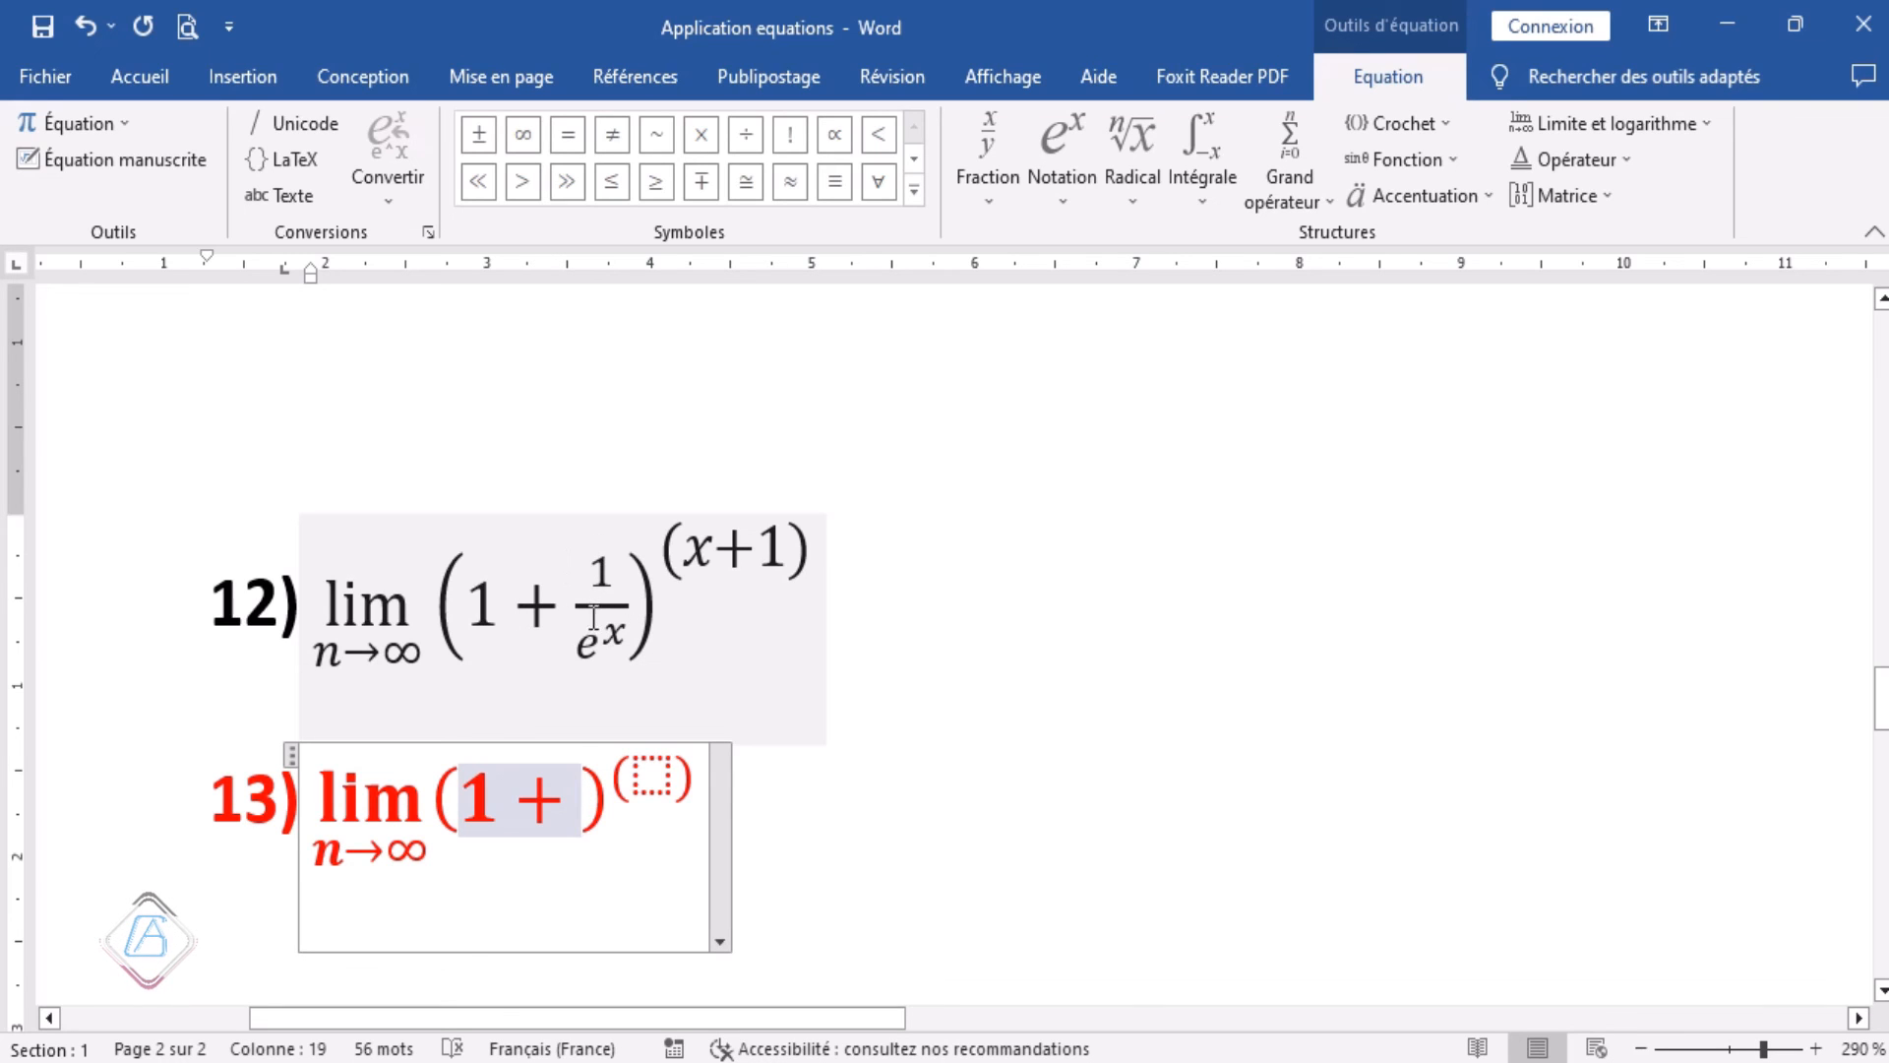
left_click(989, 187)
left_click(1024, 317)
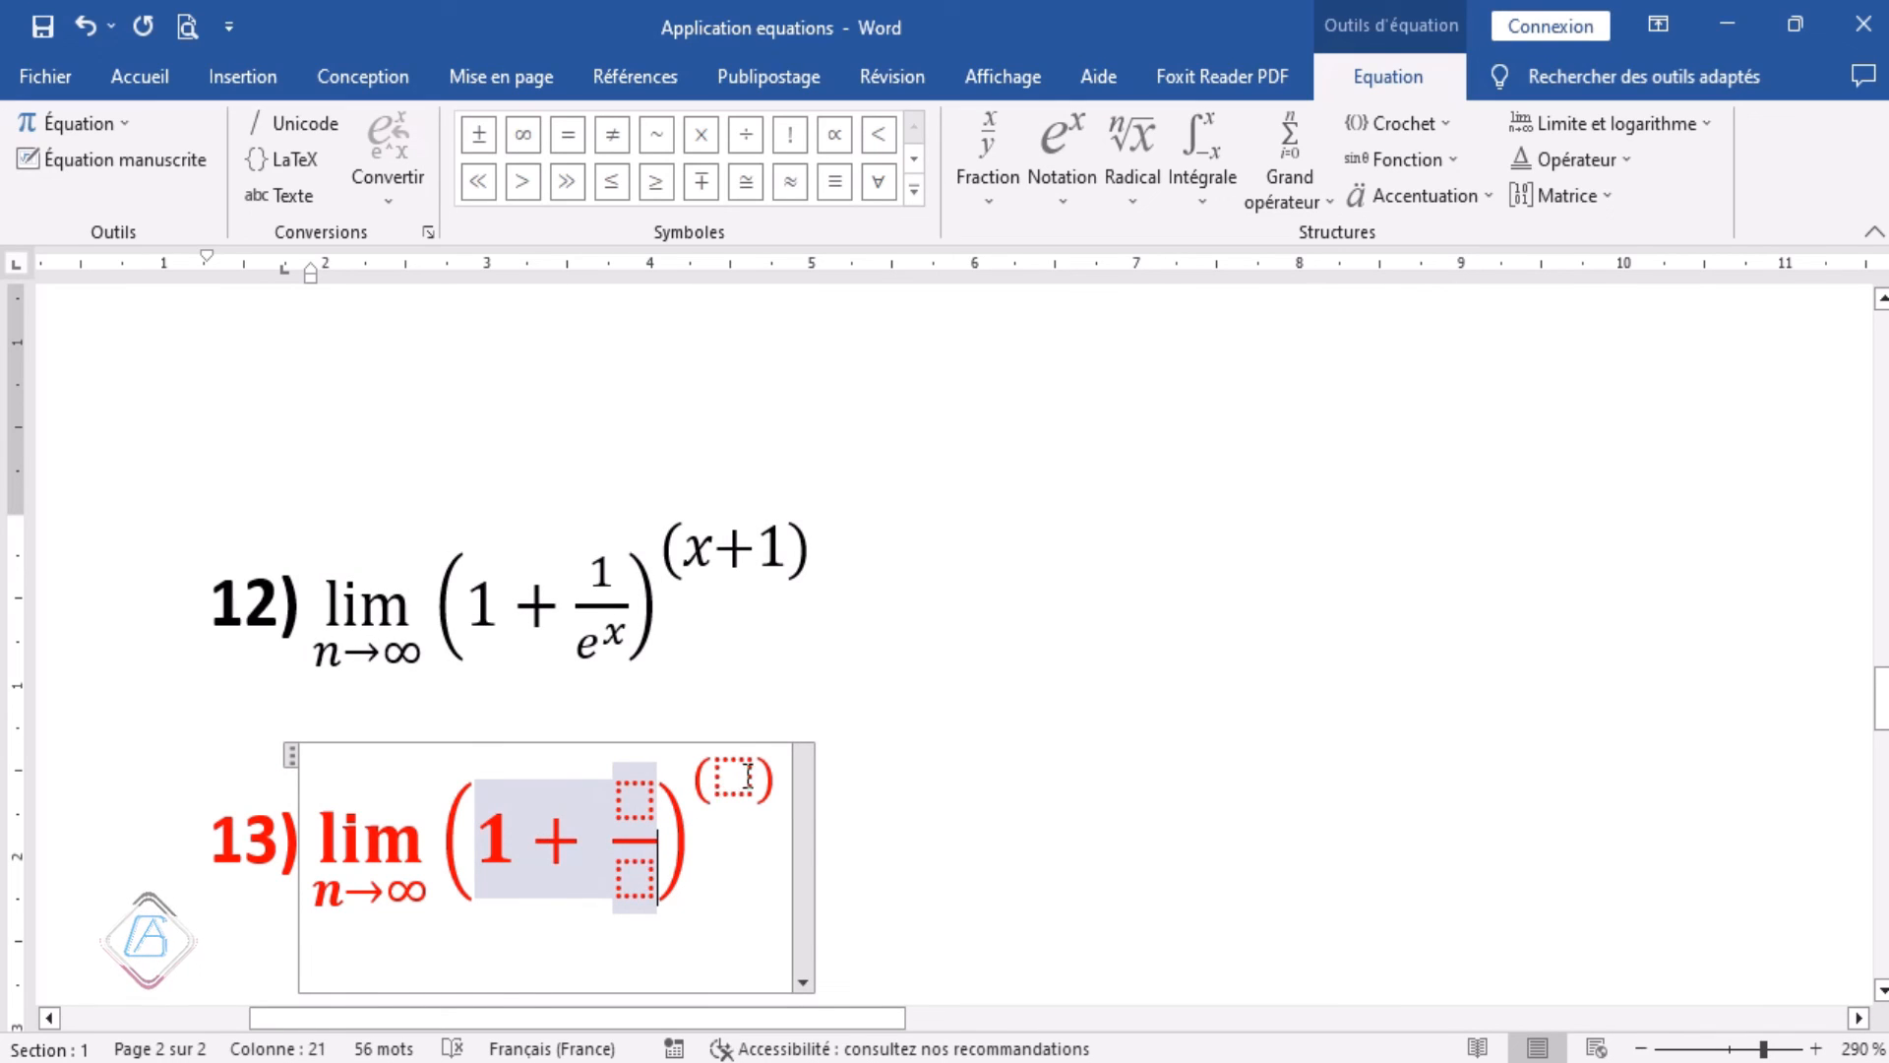
Enter x+1 in the exponent's parentheses and 1 in the fraction's numerator.
left_click(747, 777)
type("x")
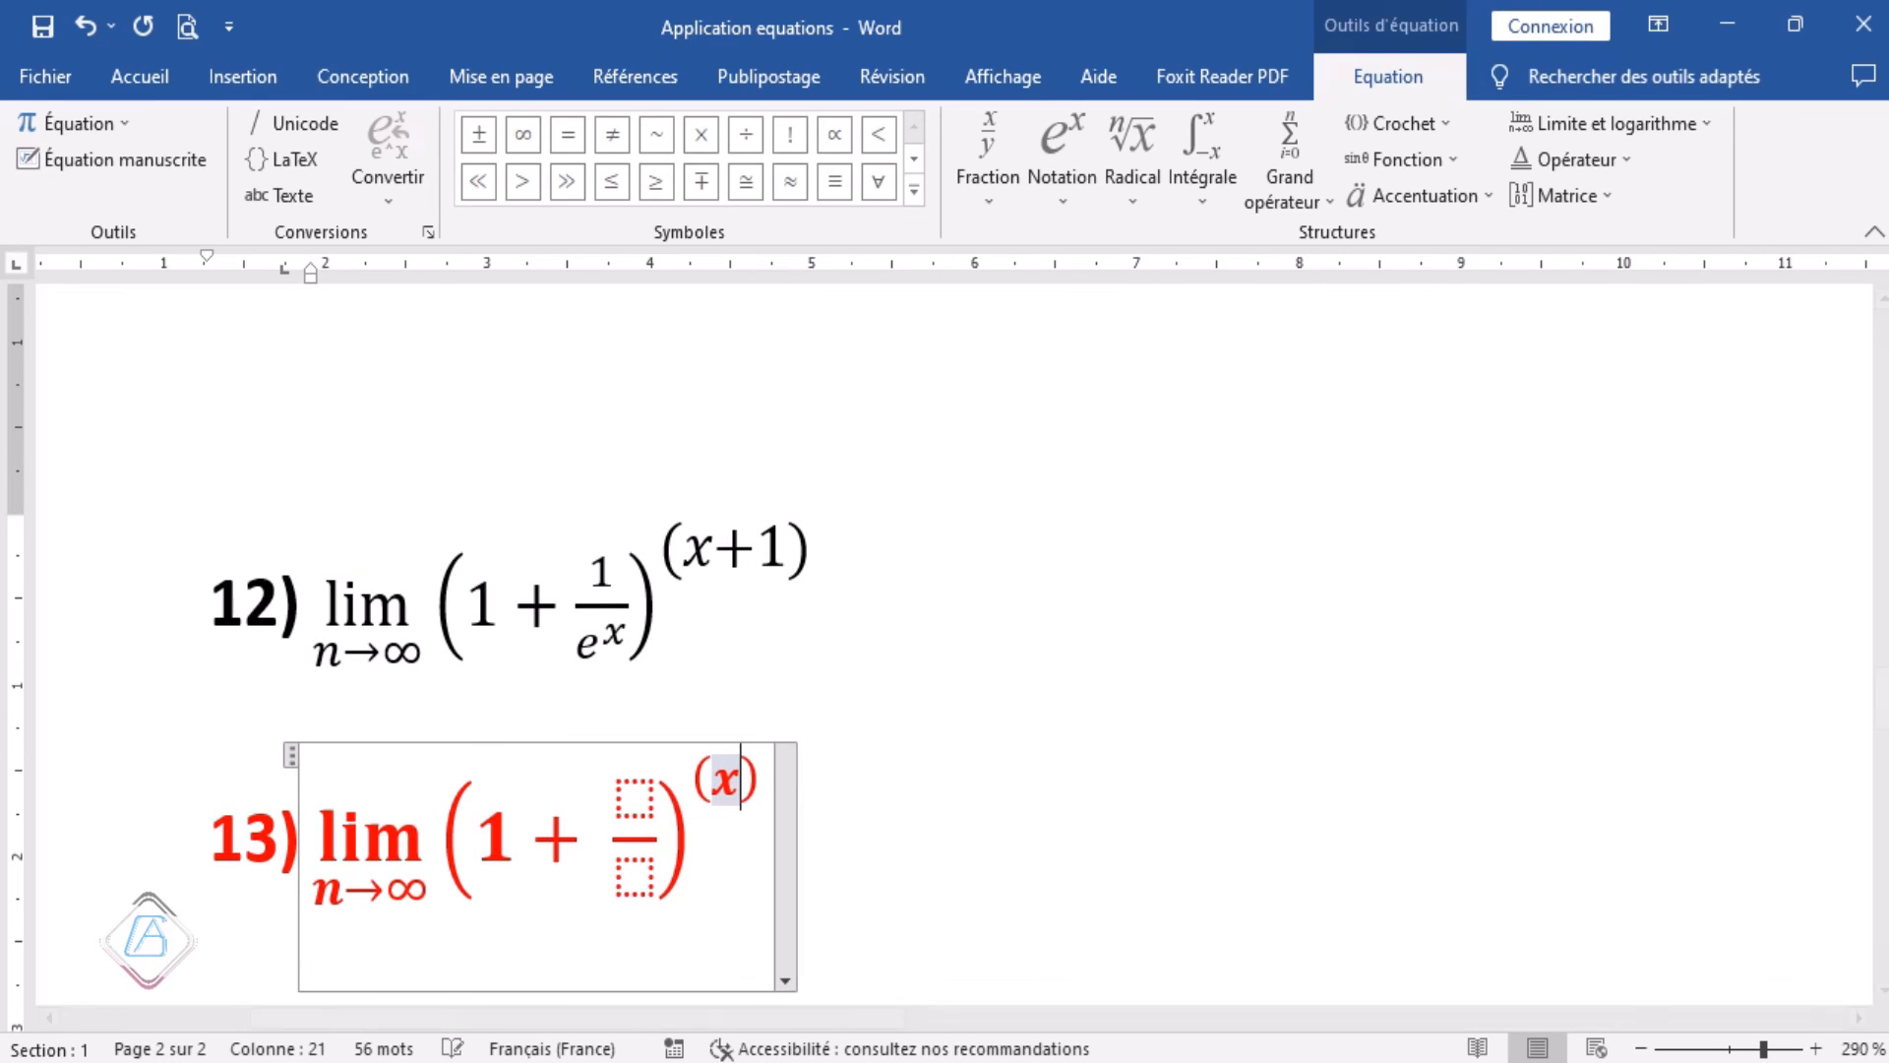
type("+1")
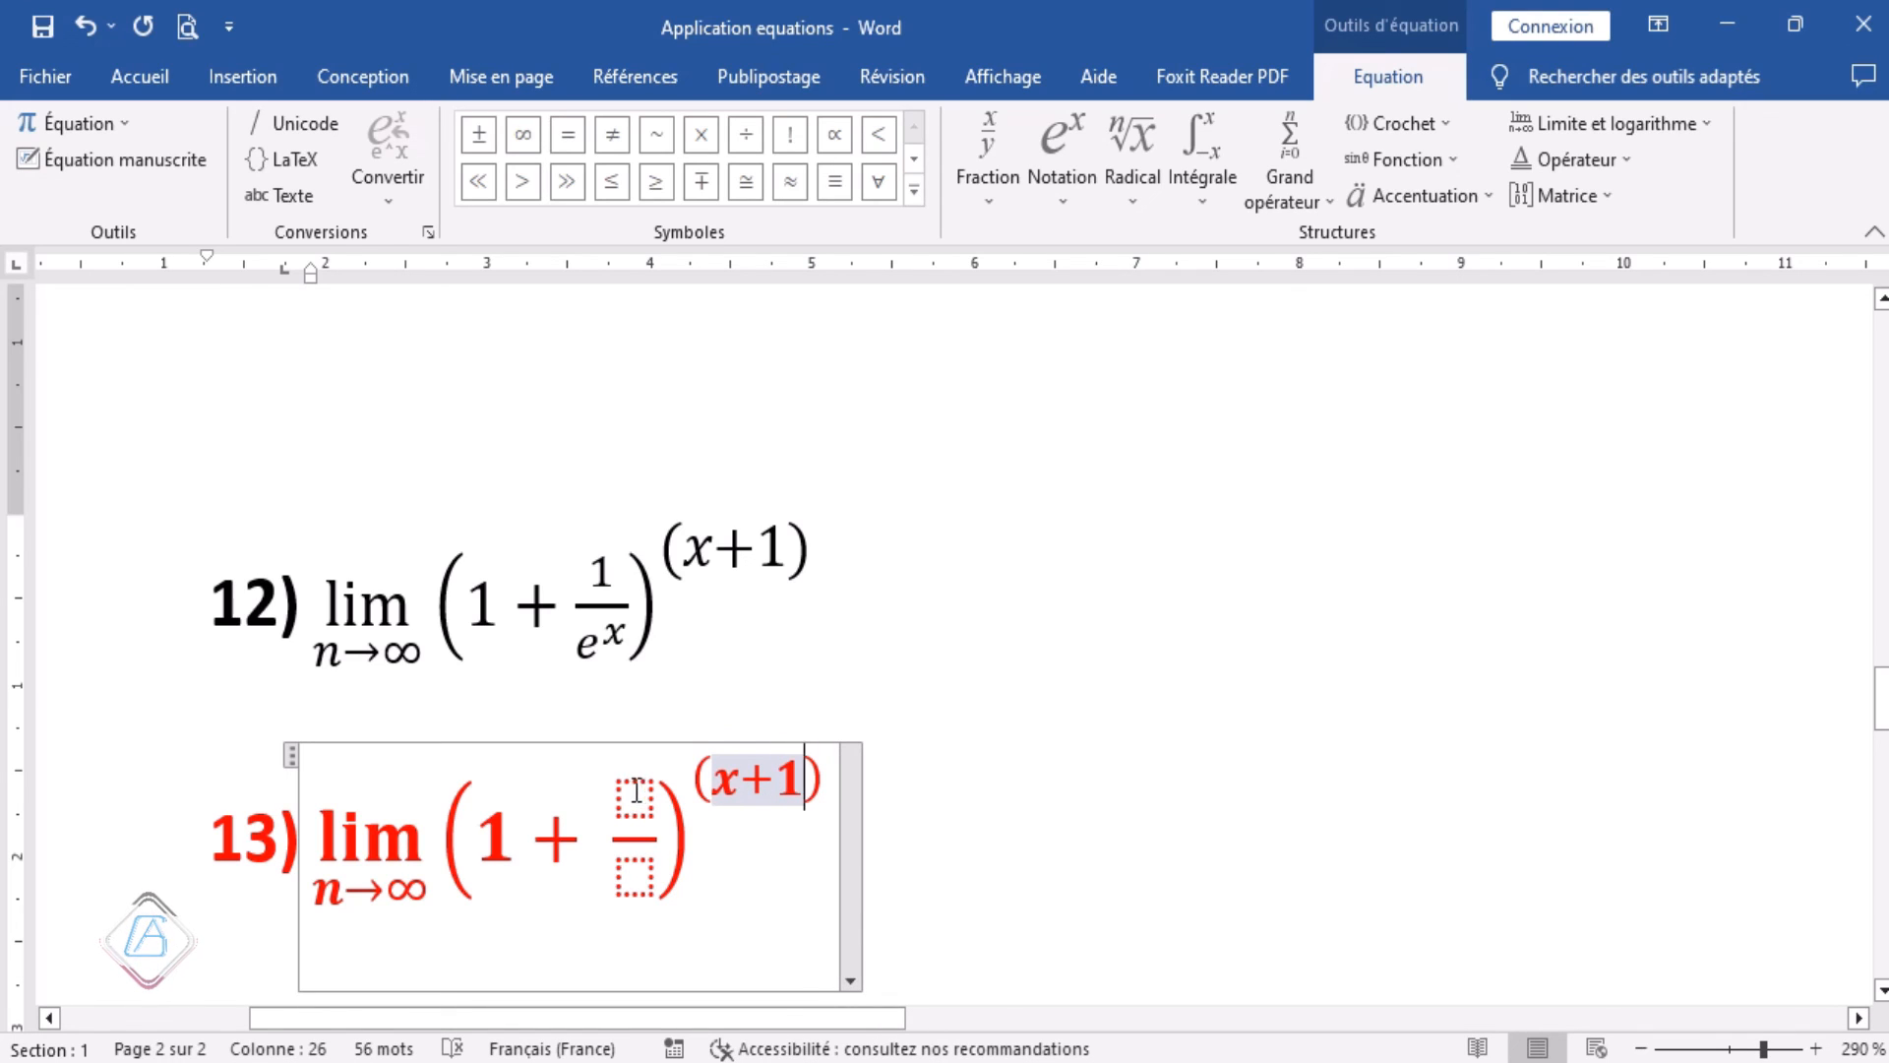
left_click(637, 791)
type("1")
Fill the fraction's denominator in item 13 with a superscript structure reading e to the power x, and leave the equation.
key("Down")
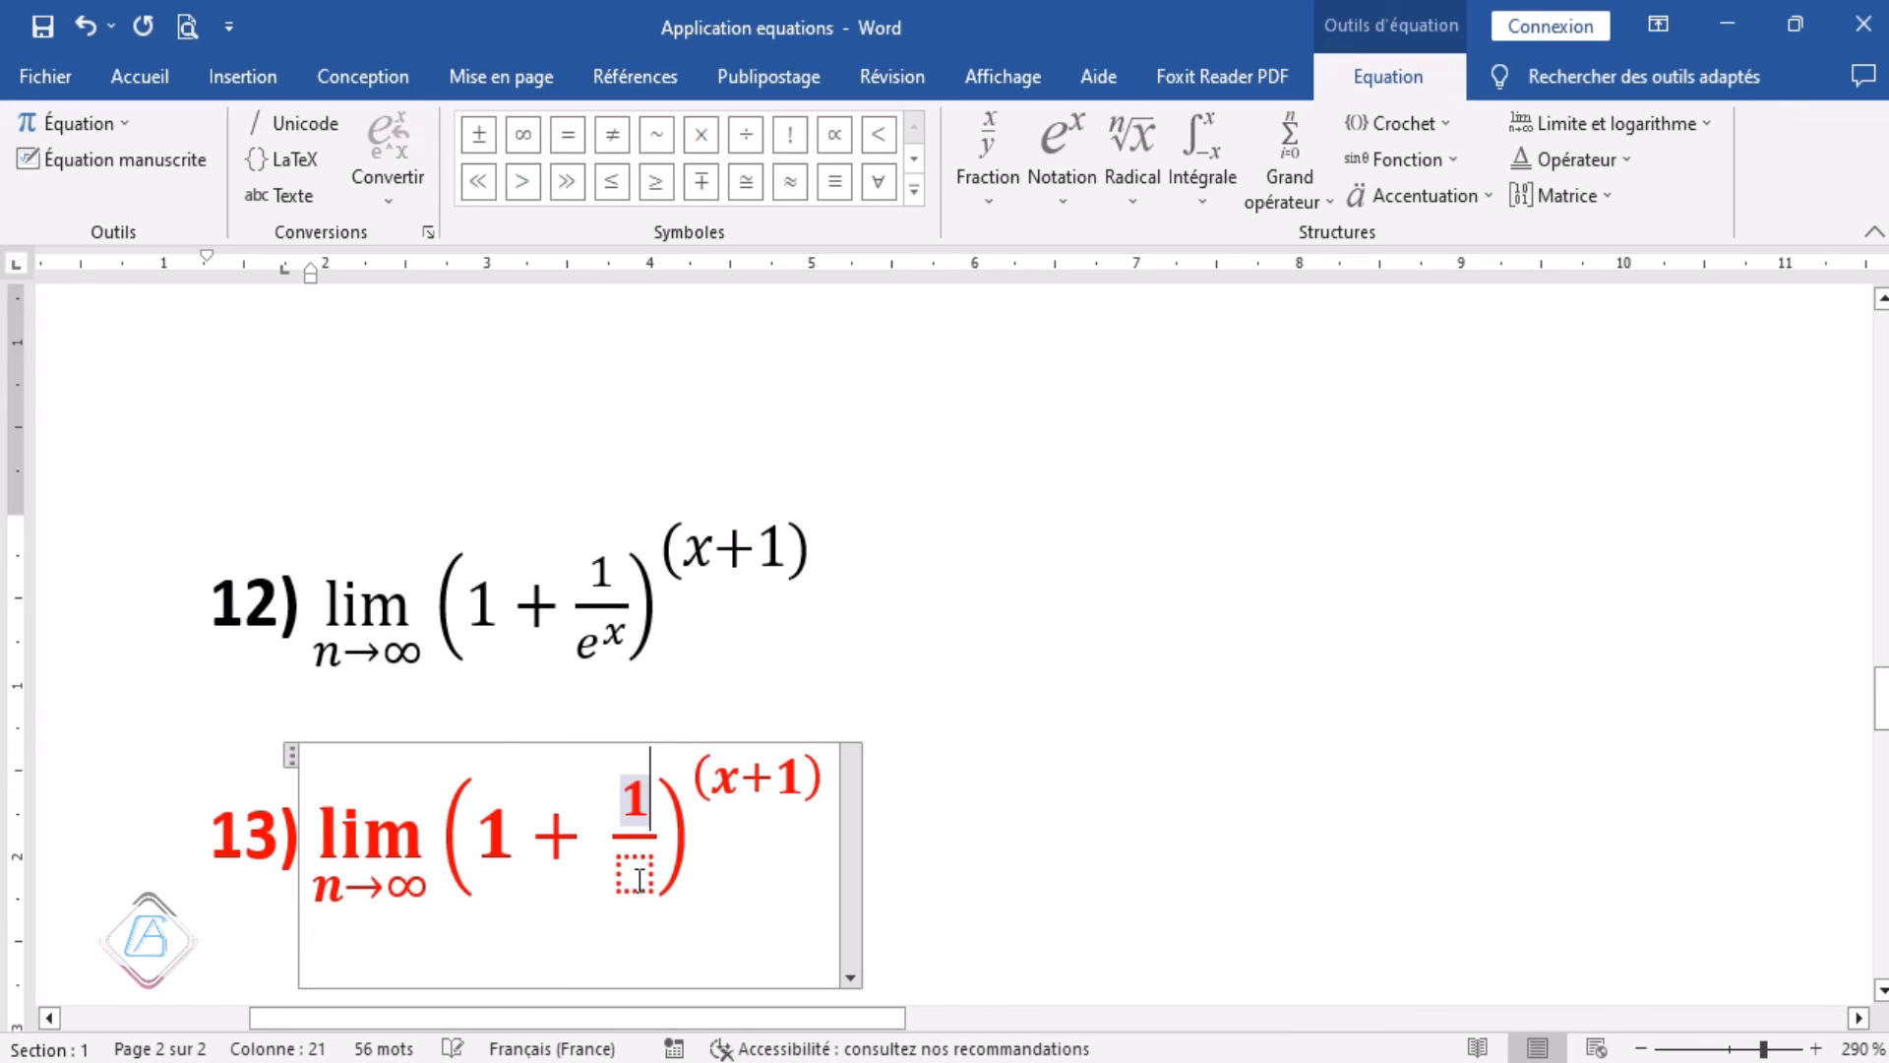
left_click(1066, 204)
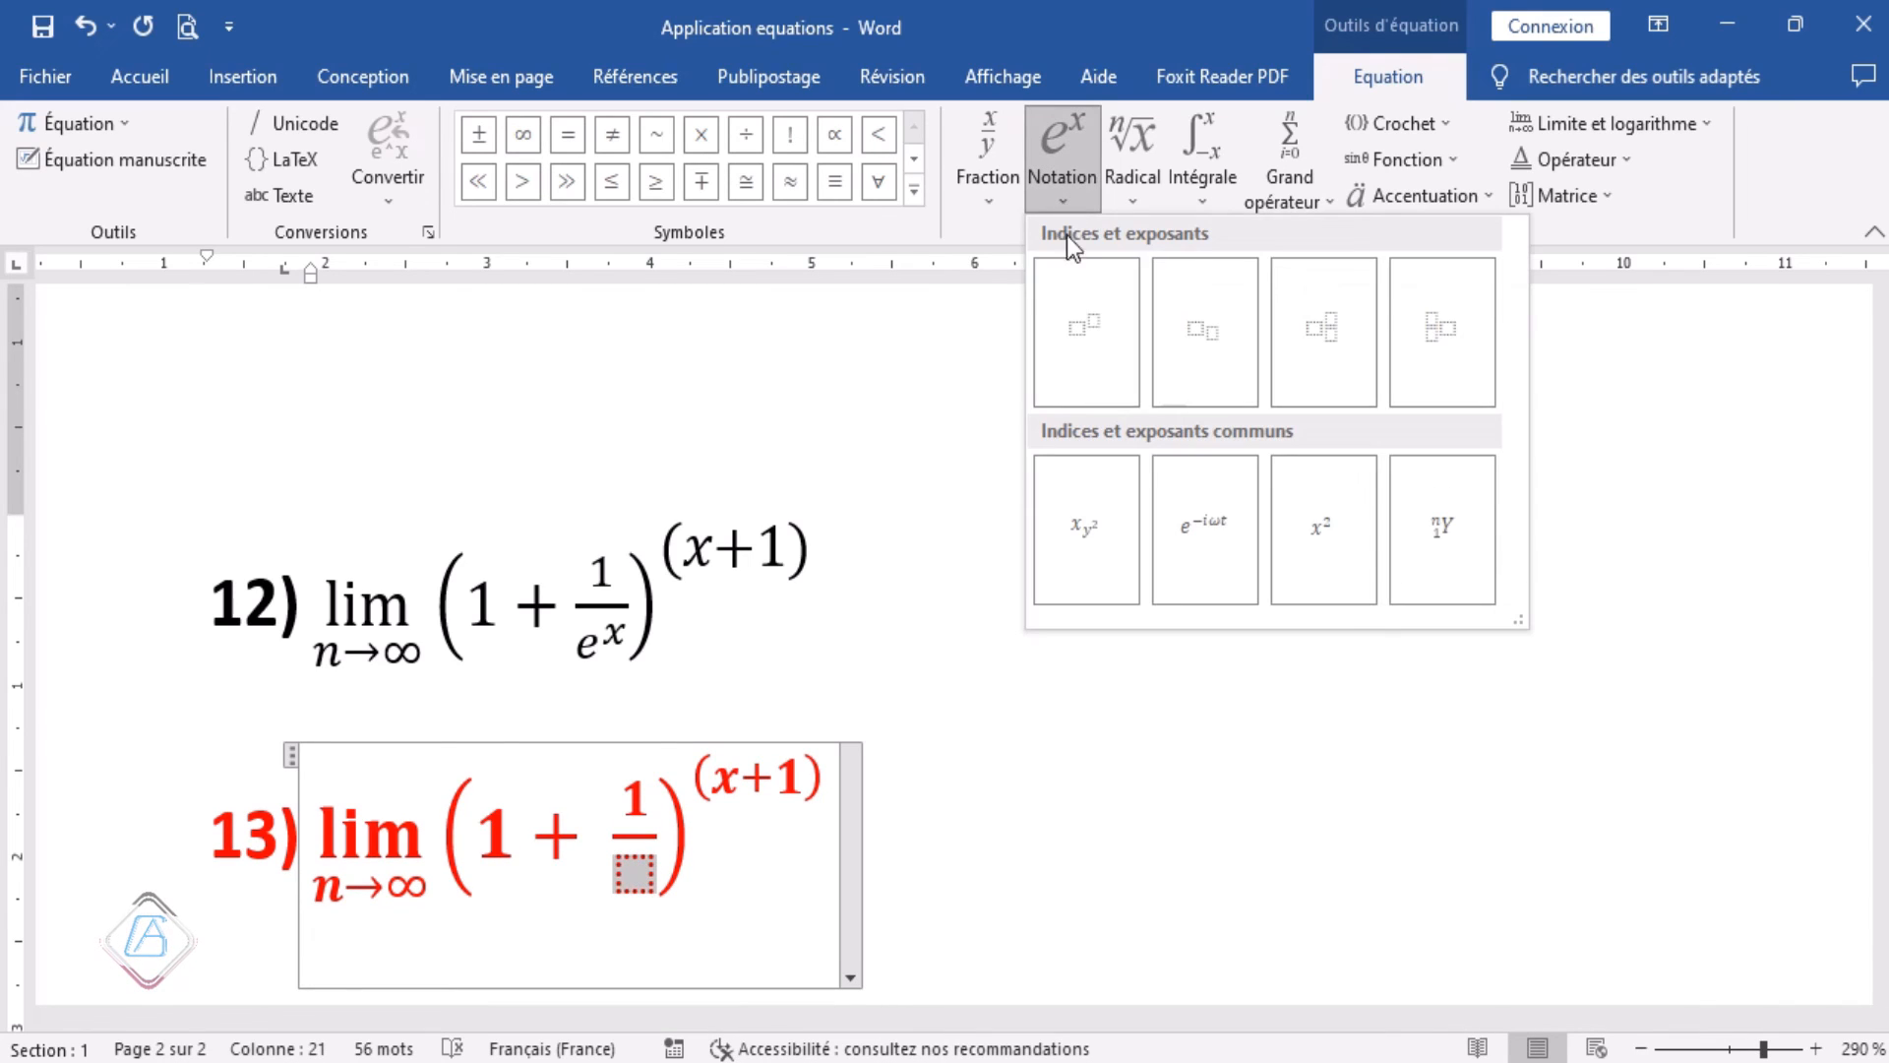
left_click(1092, 321)
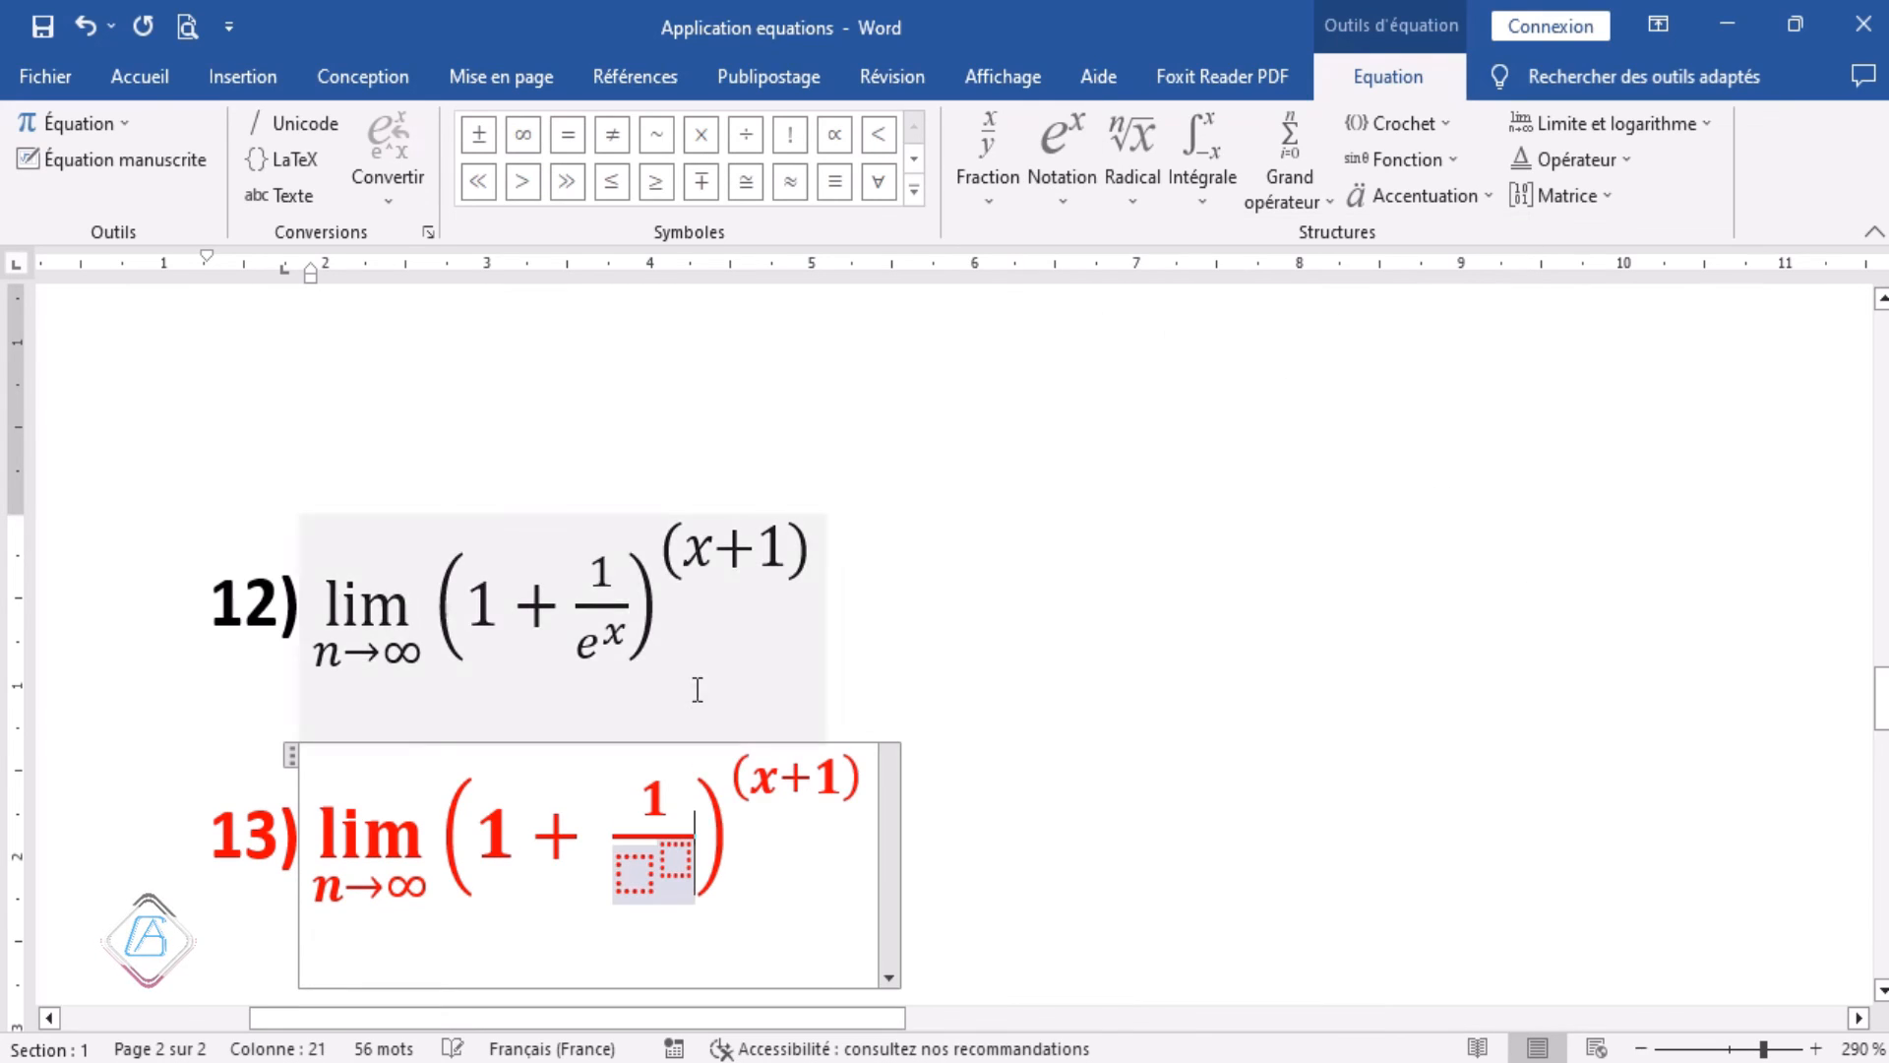
left_click(637, 872)
type("e")
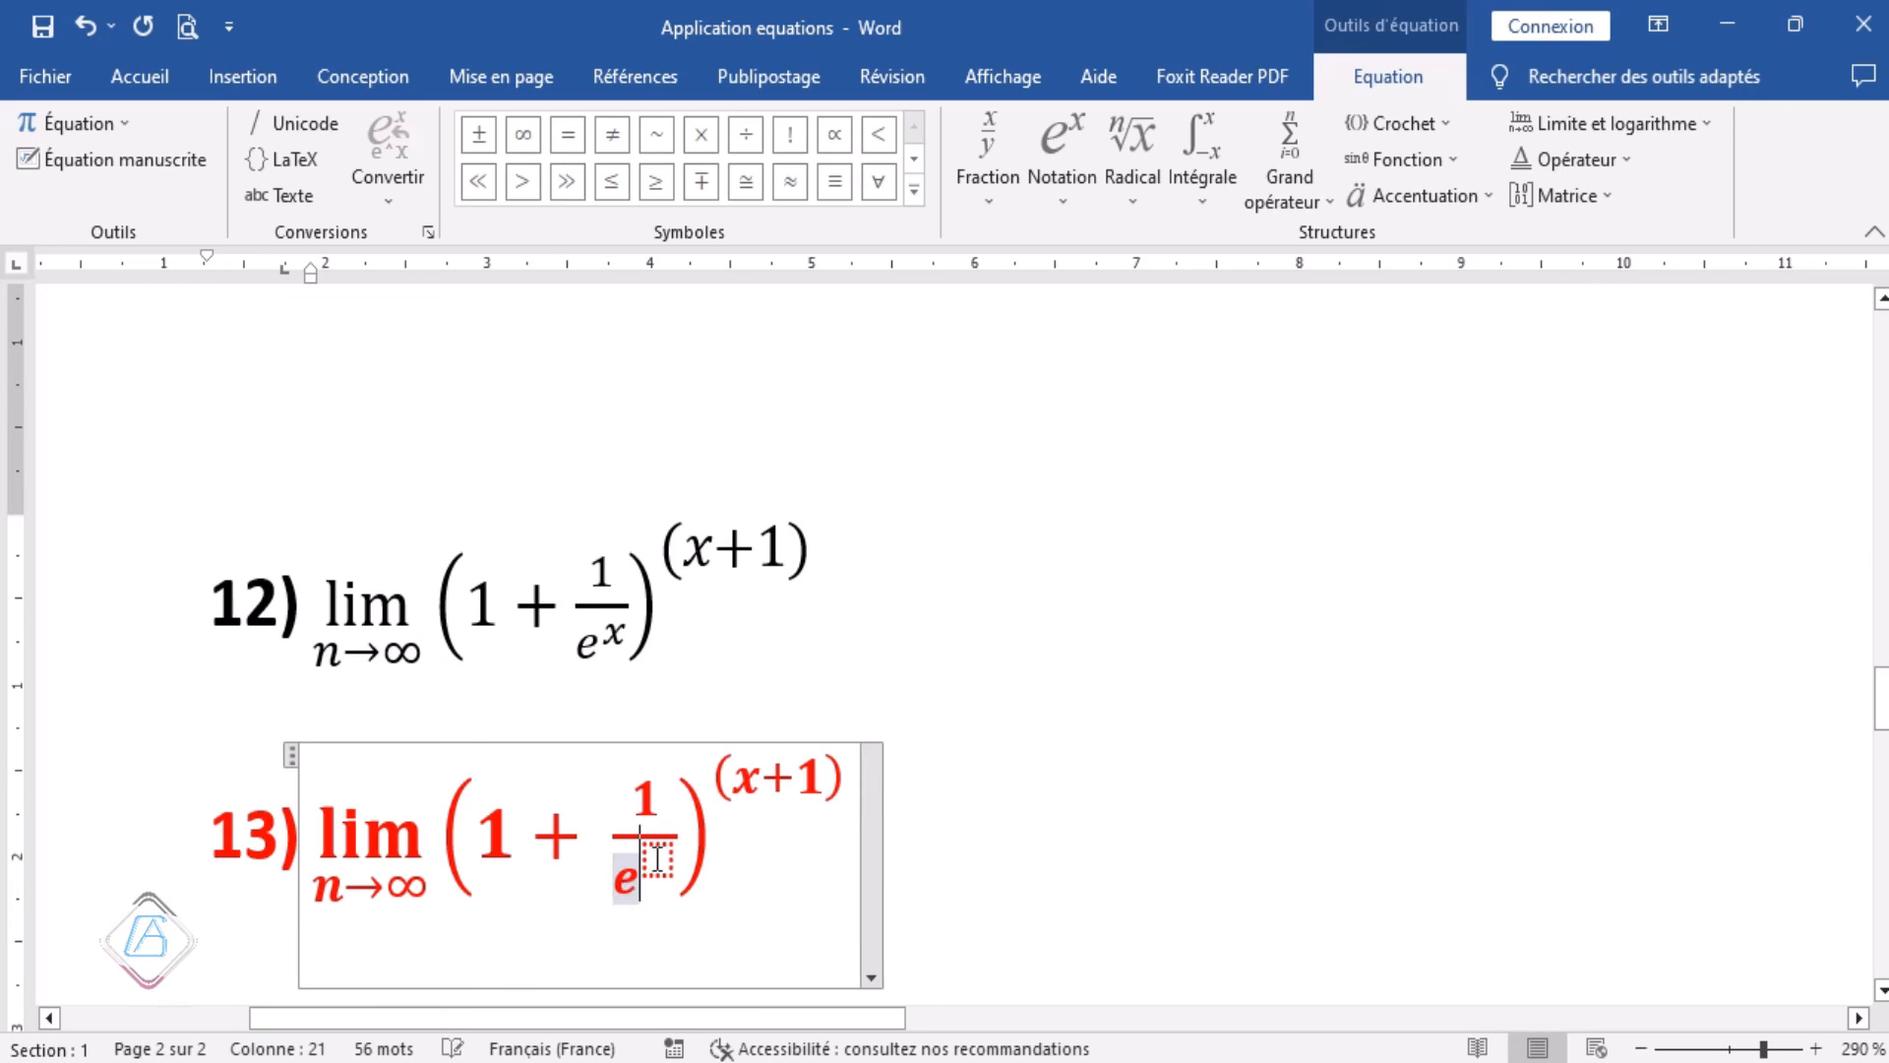
key("Right")
type("x")
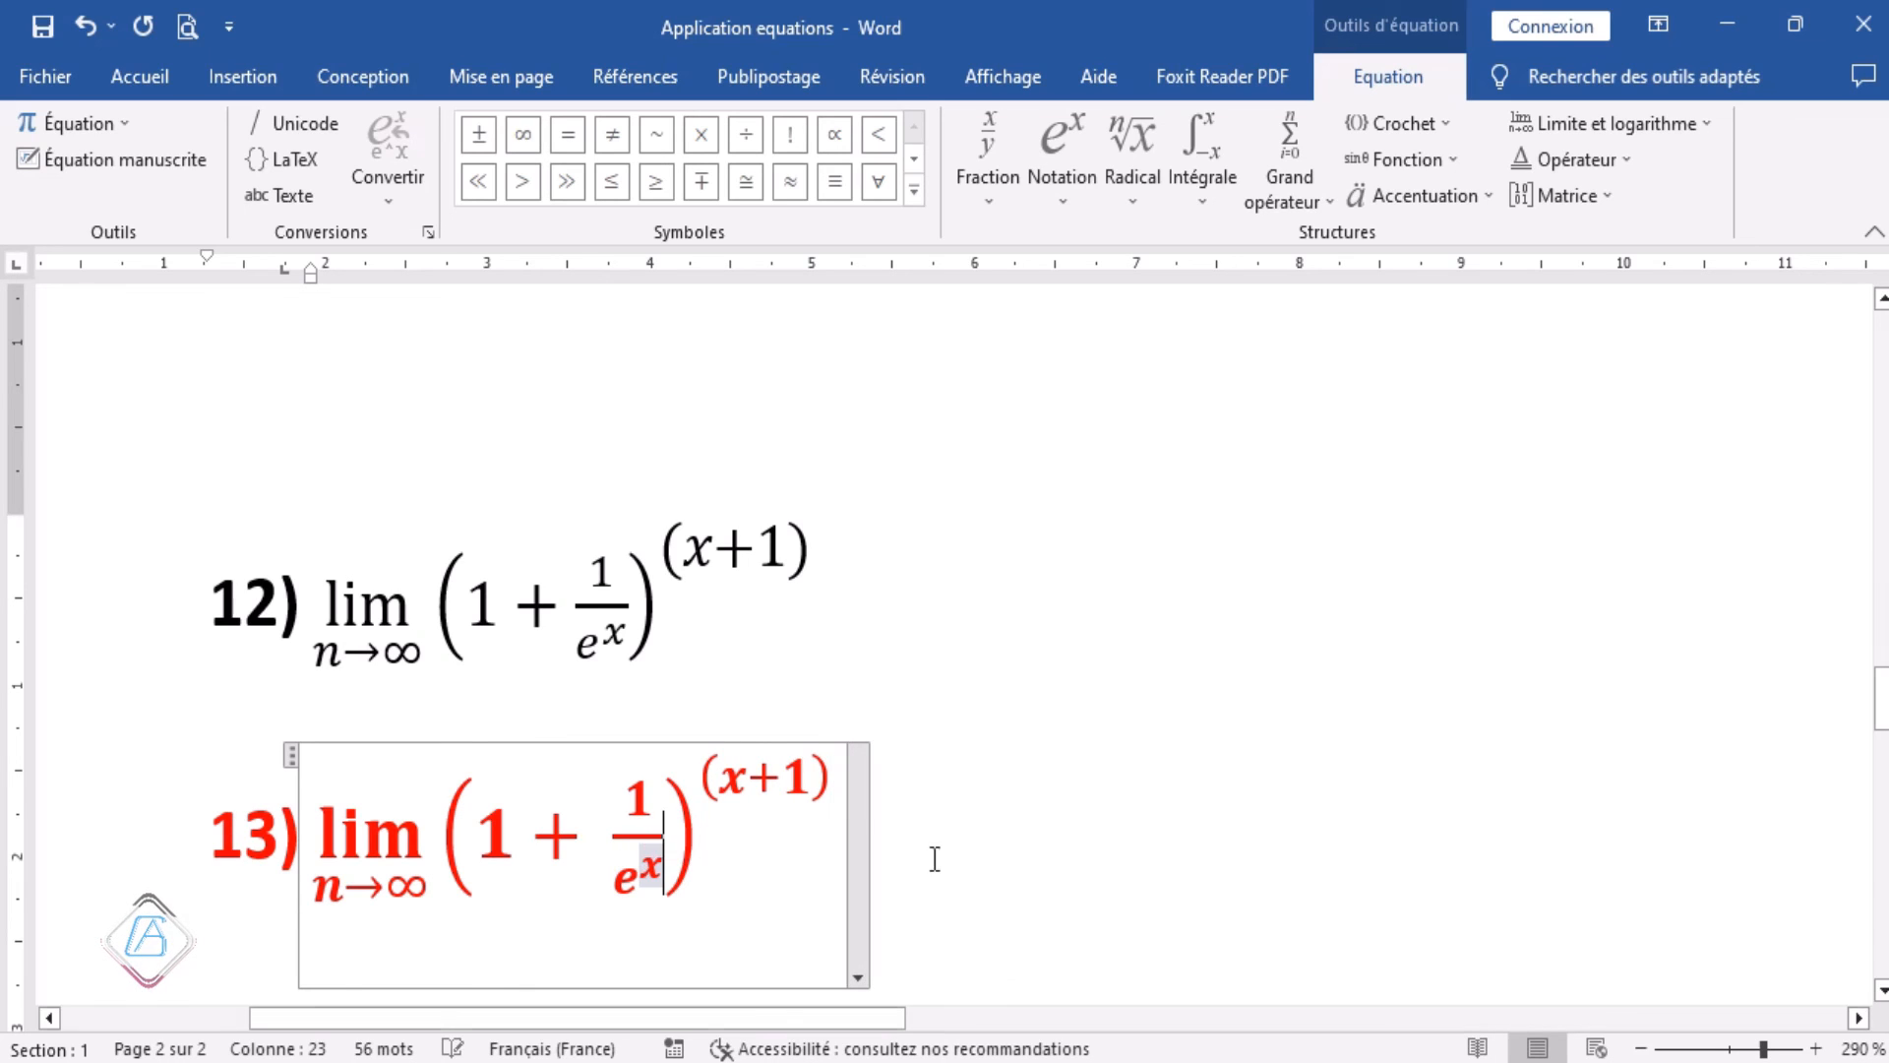
left_click(988, 856)
scroll(990, 852, "down", 3)
scroll(990, 852, "up", 3)
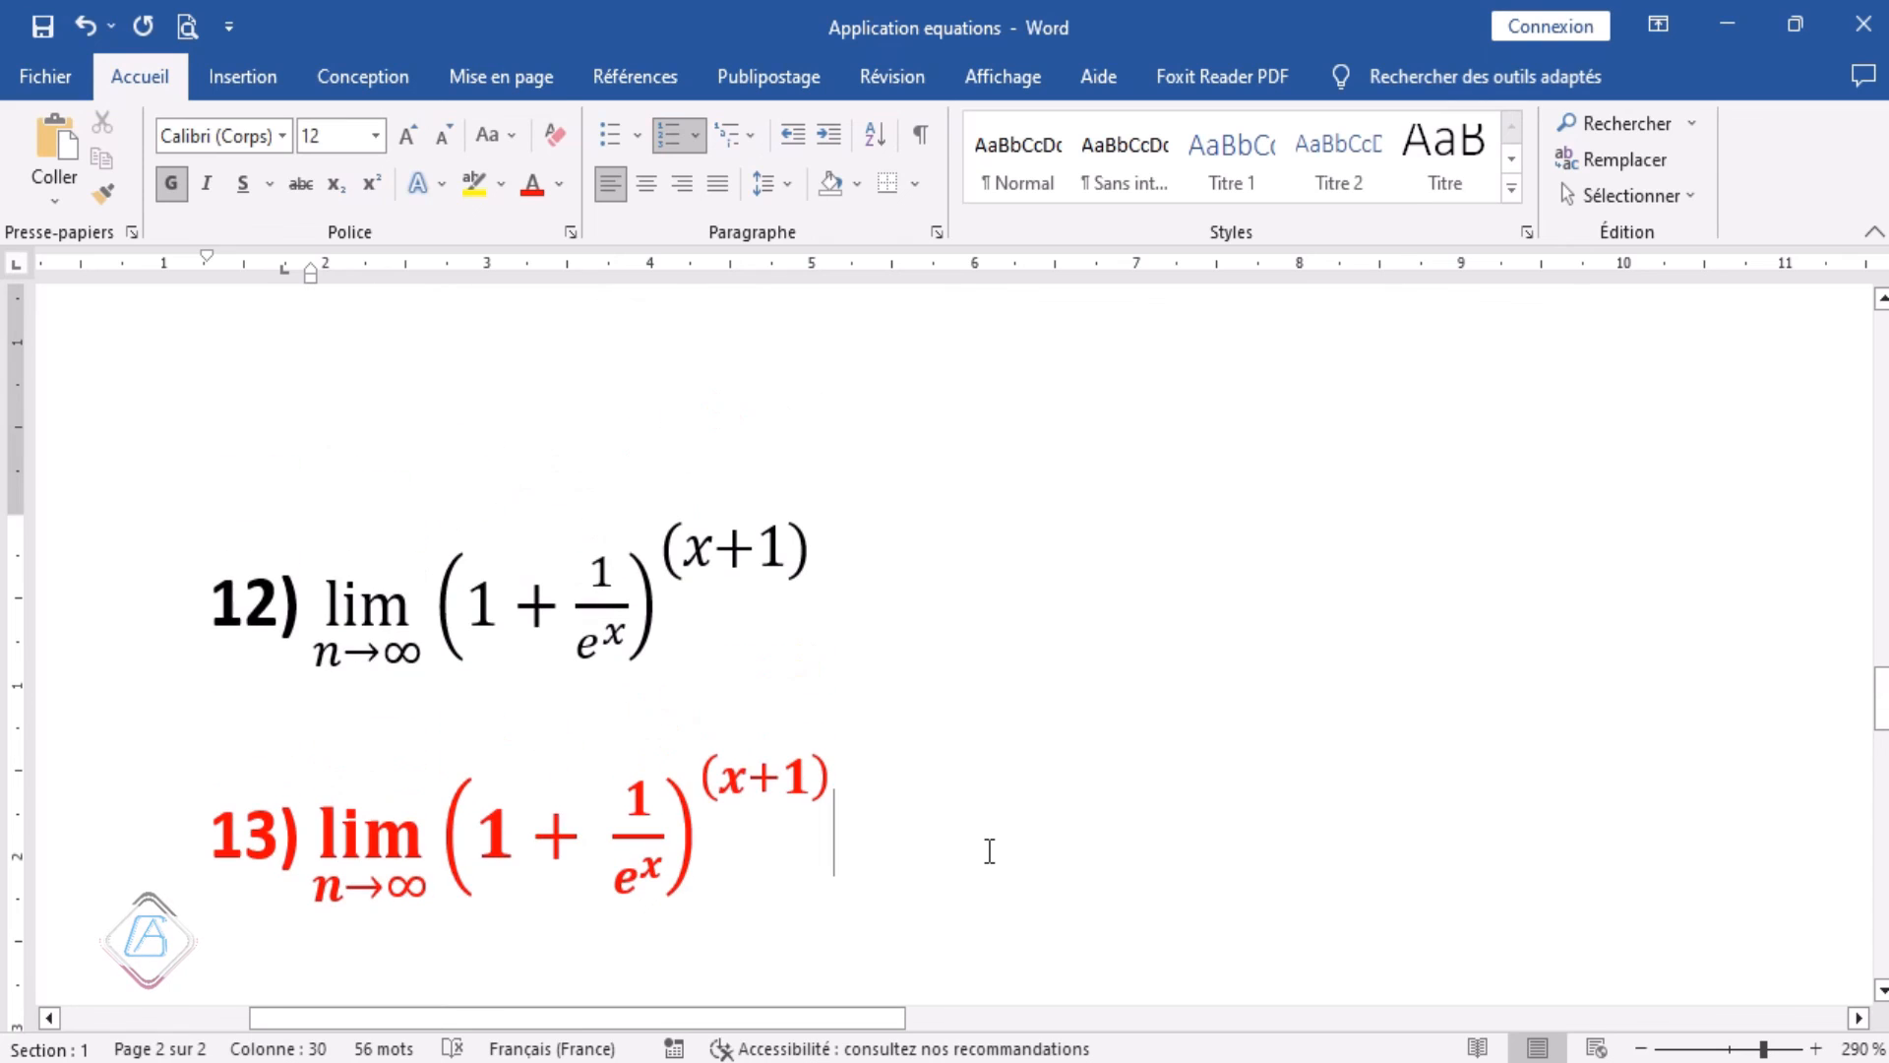
scroll(989, 853, "up", 3)
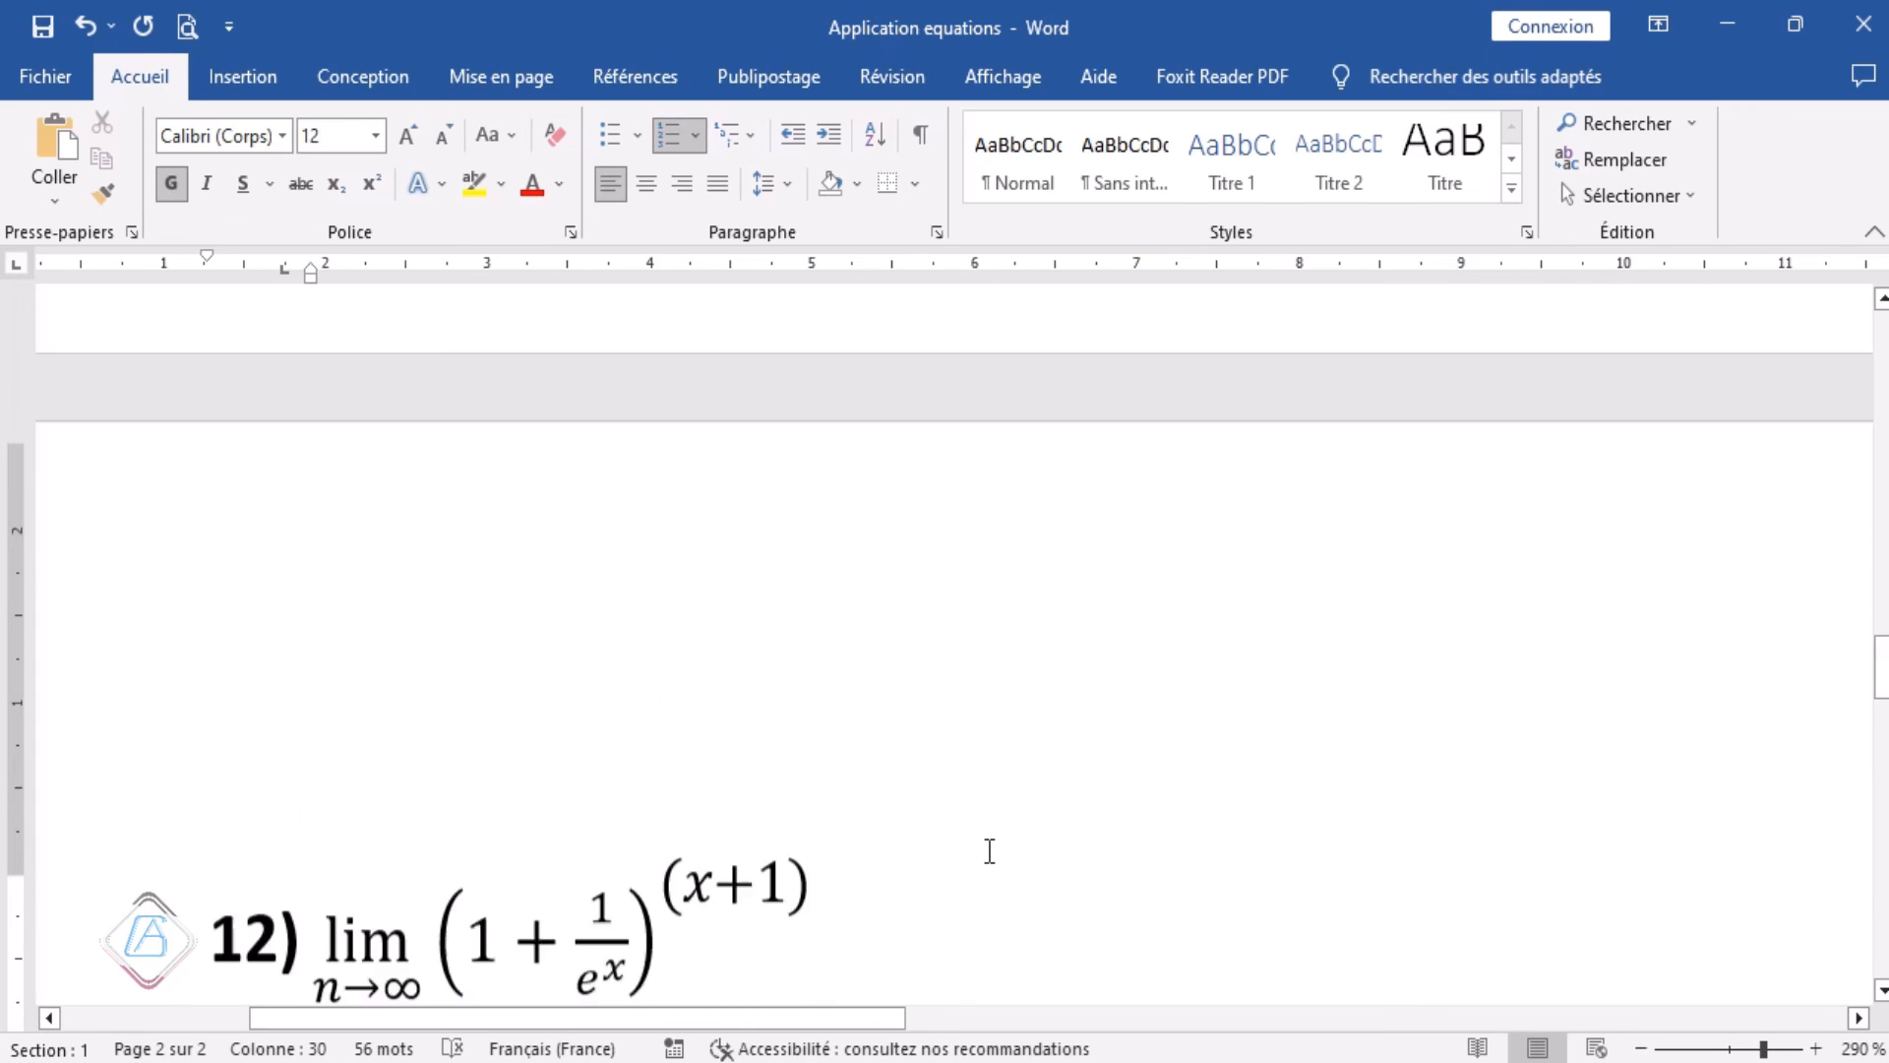
scroll(990, 852, "down", 6)
scroll(989, 852, "up", 3)
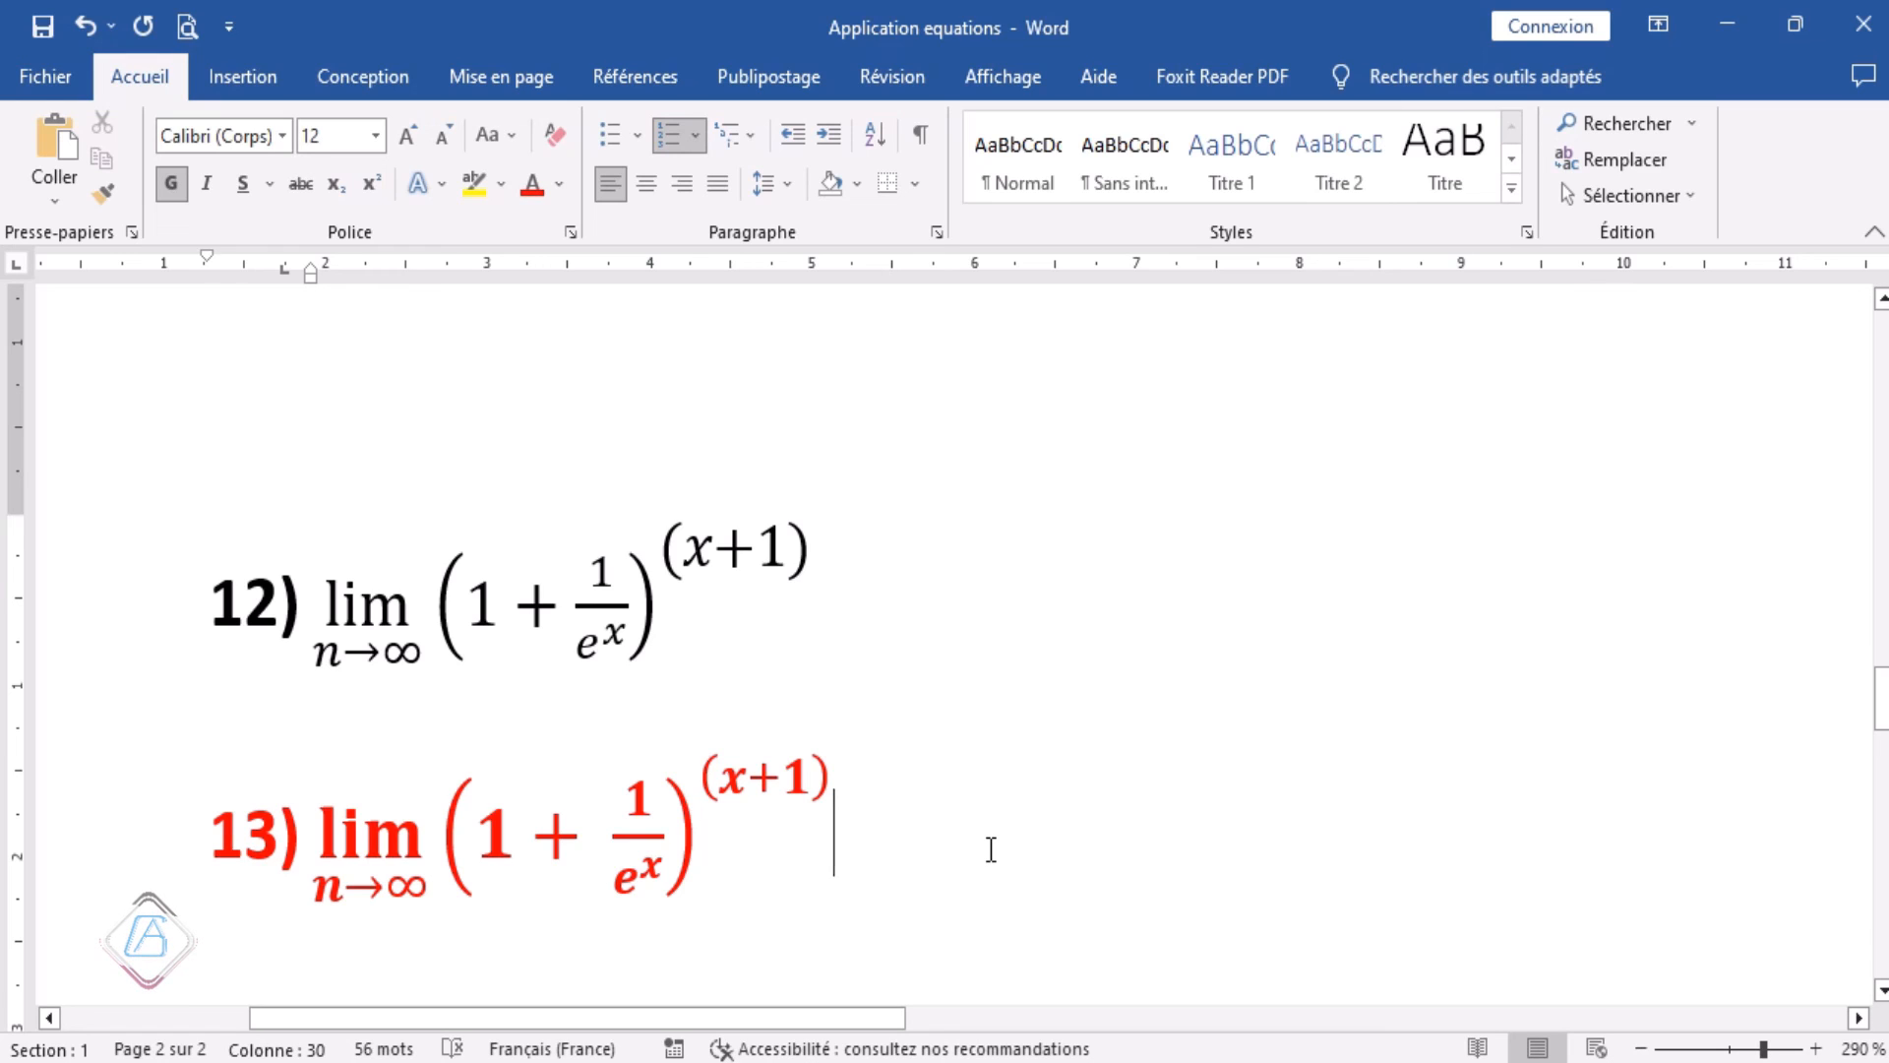
scroll(991, 849, "up", 3)
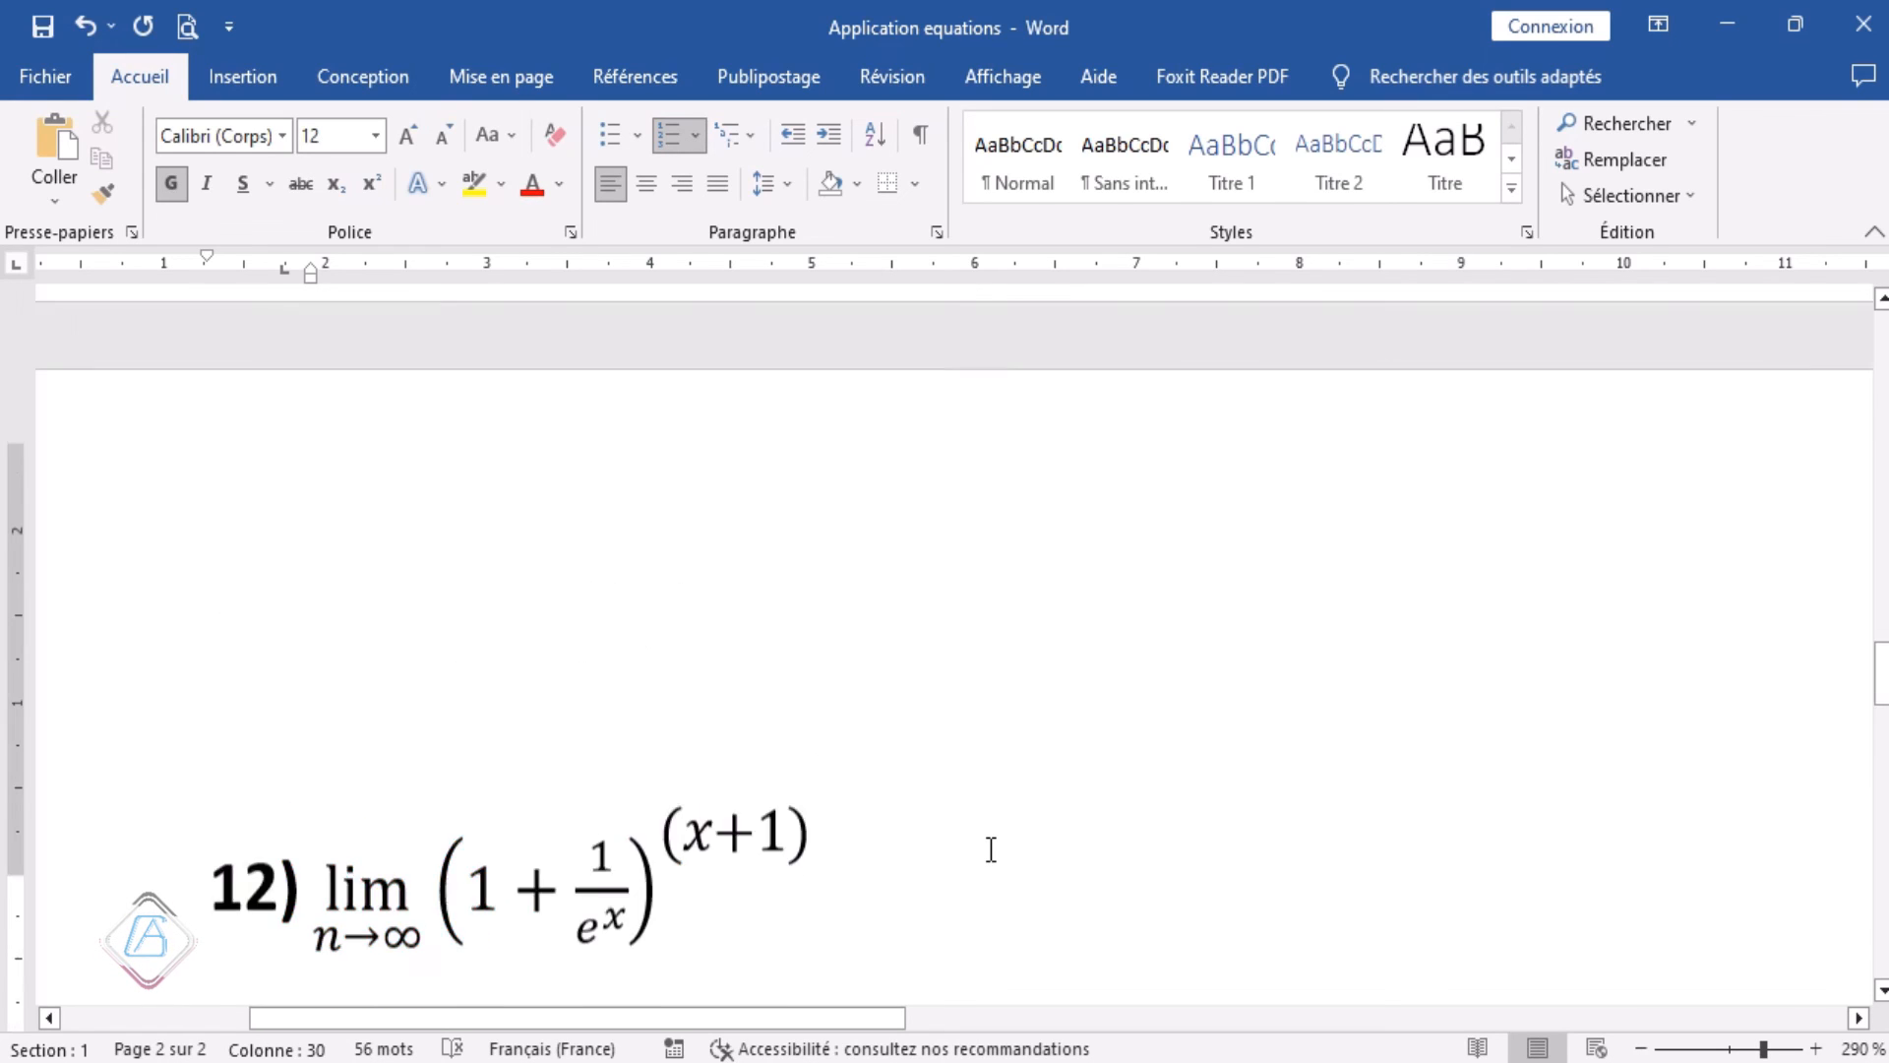
scroll(991, 849, "down", 3)
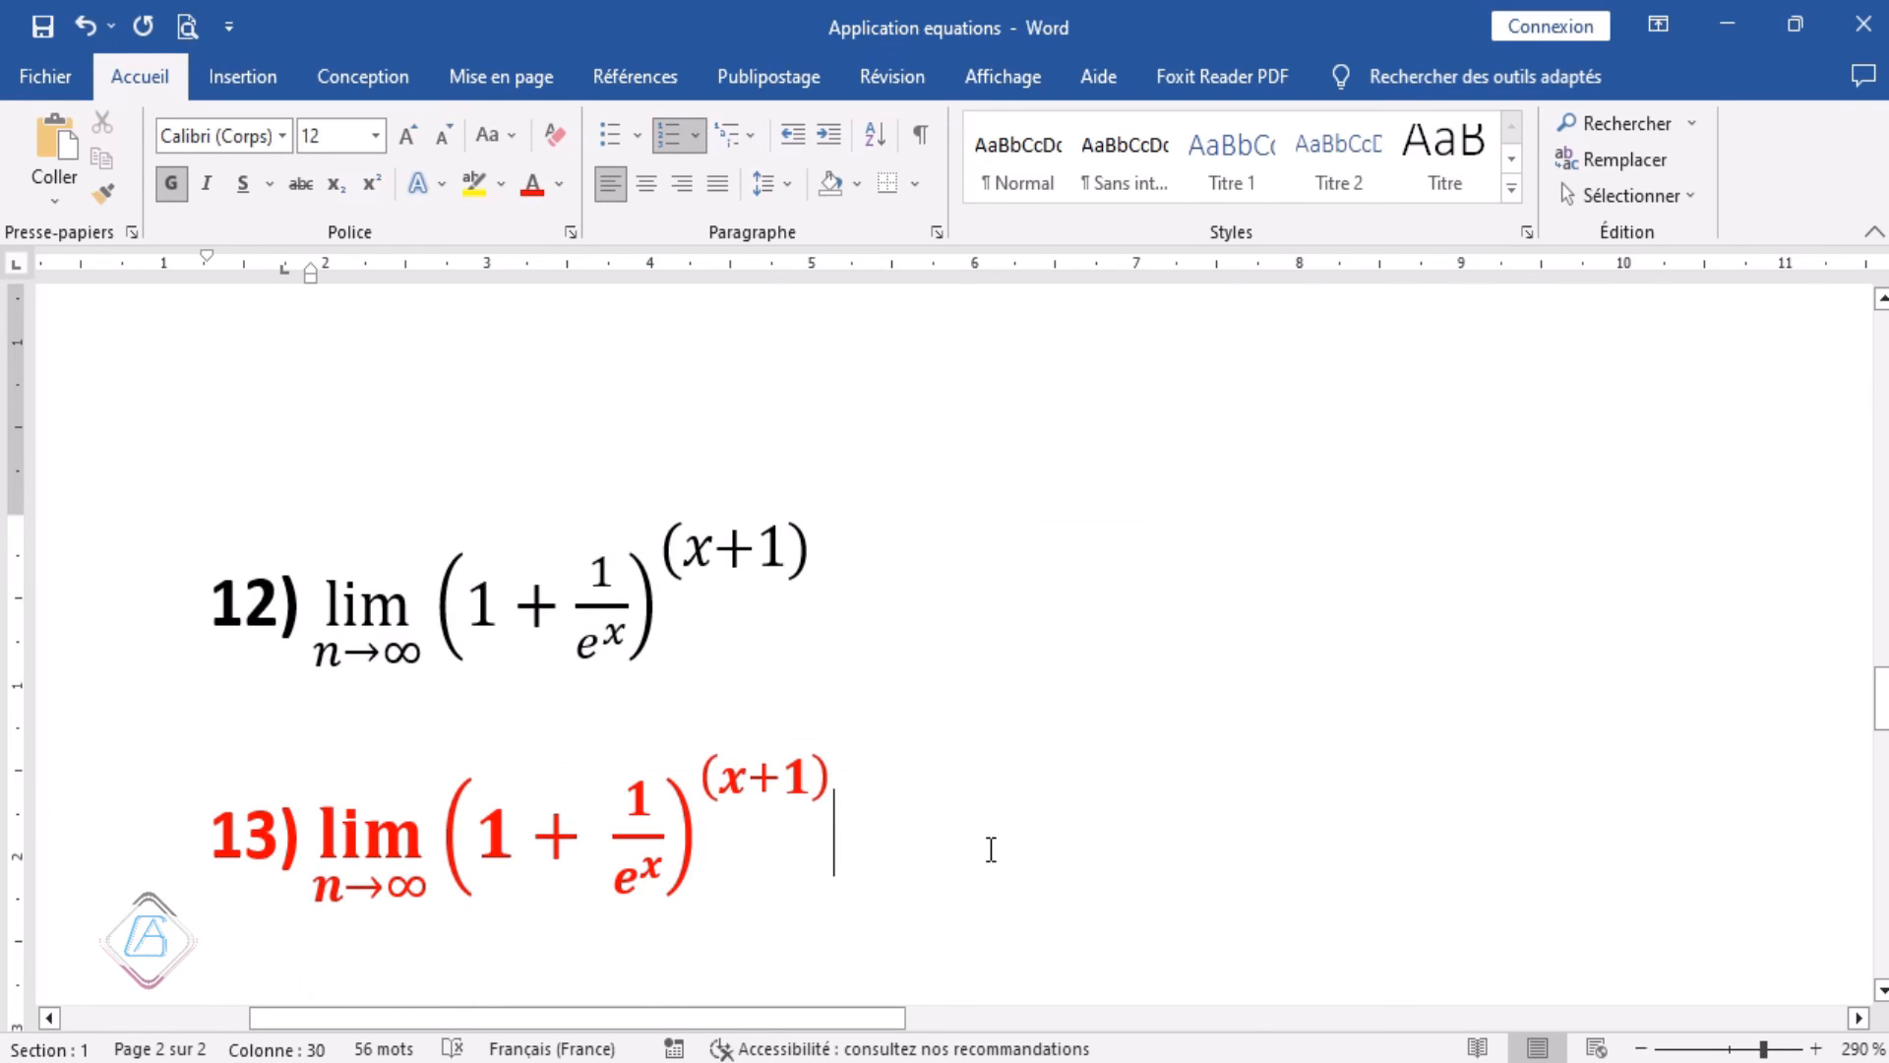
Start the equation editor at the end of item 13's limit expression.
left_click(257, 75)
left_click(1704, 122)
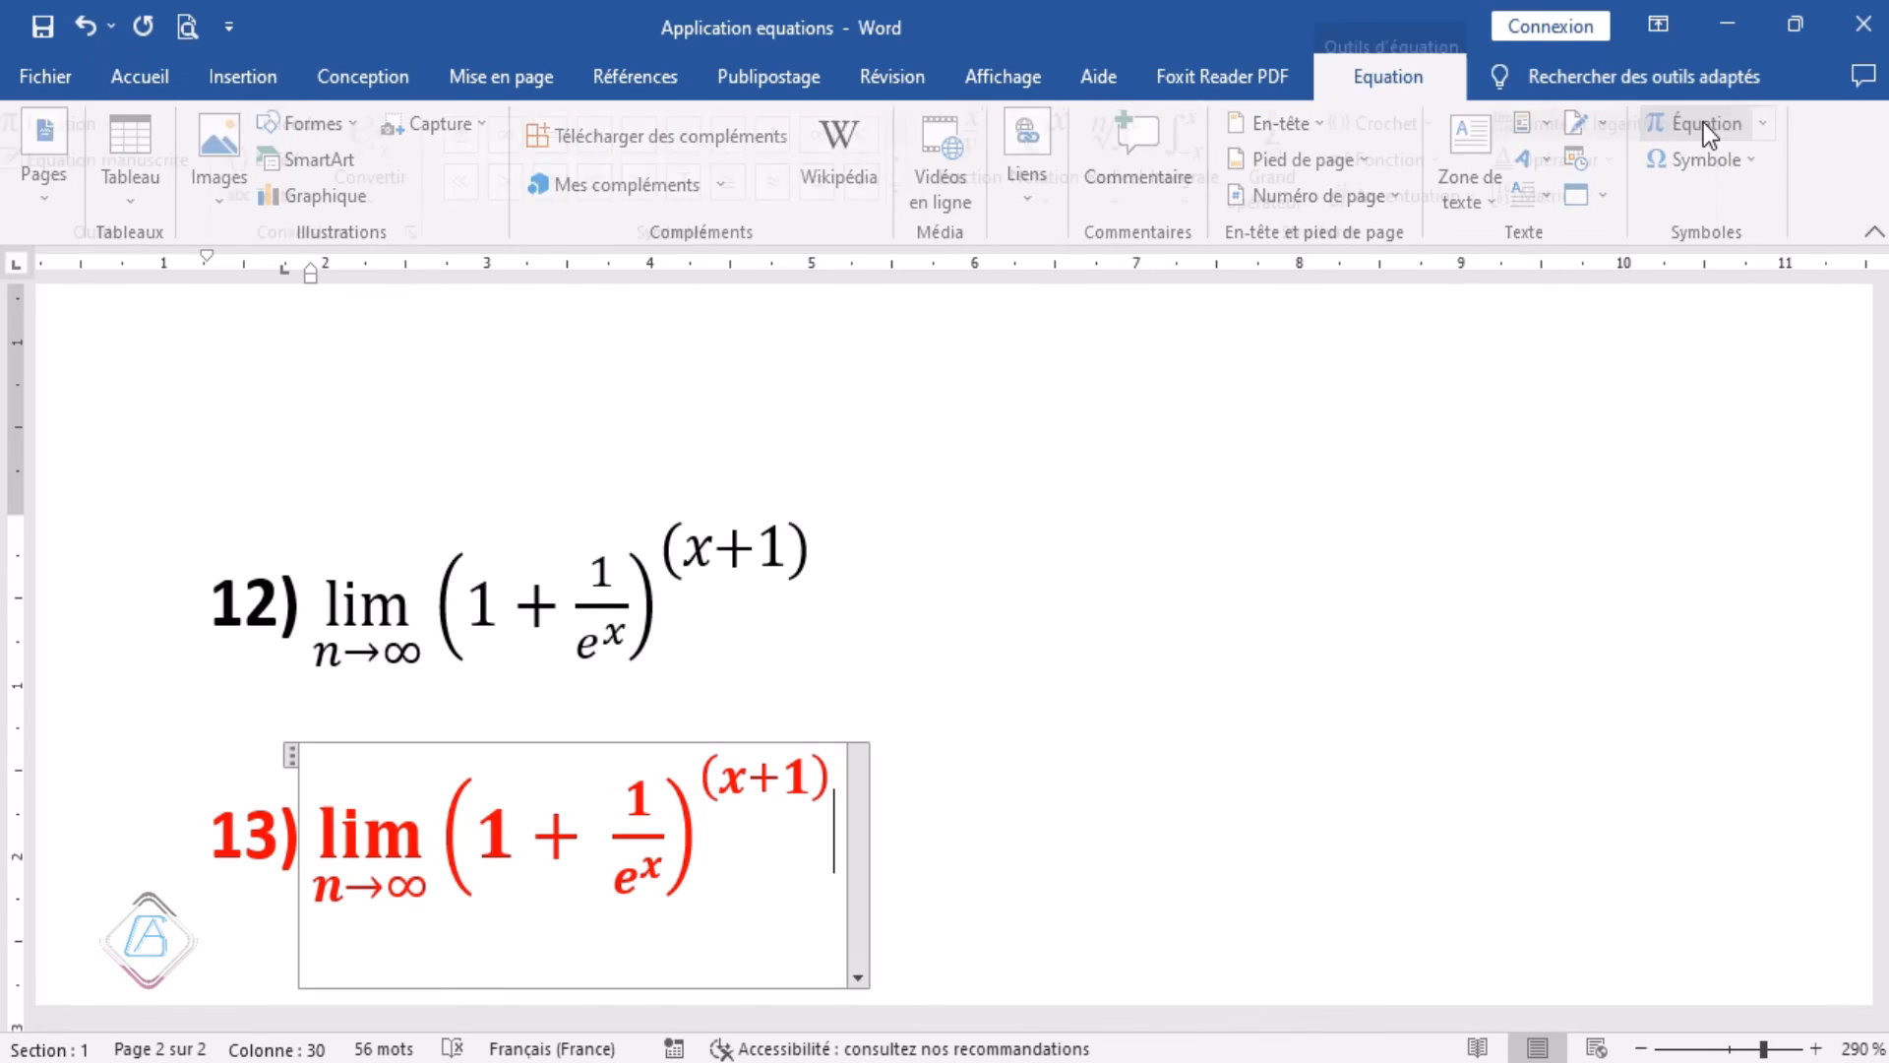